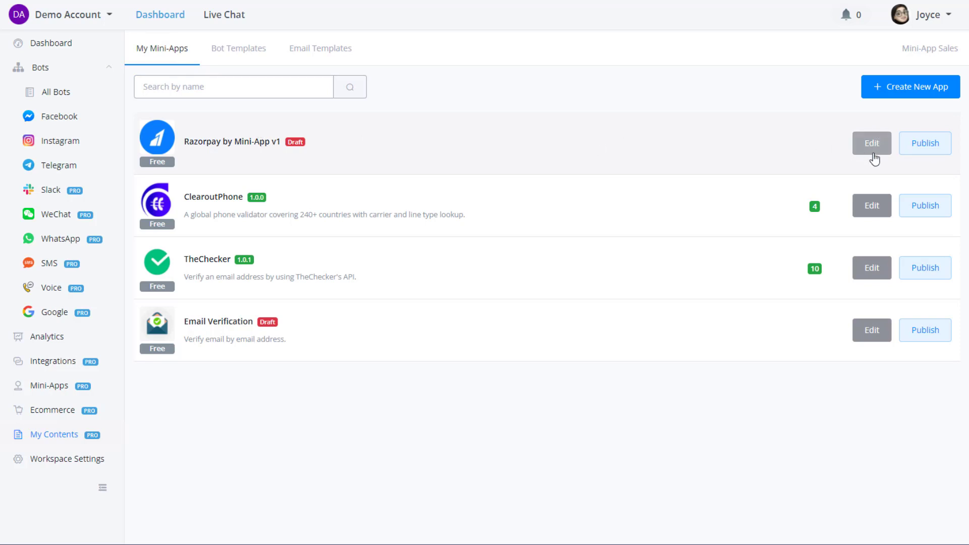
Open the account dashboard in a new tab and open Razorpay by Mini-App v1 for editing.
right_click(97, 19)
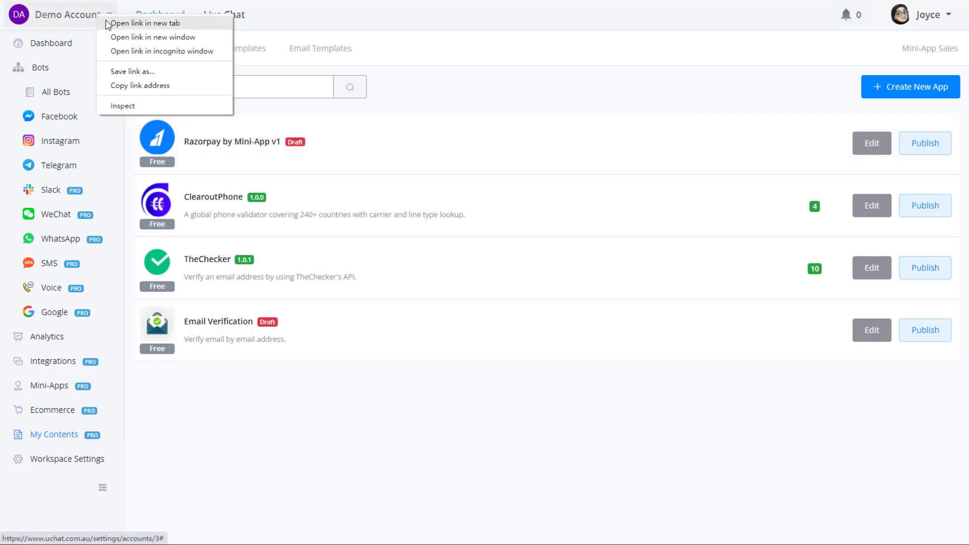
click(109, 22)
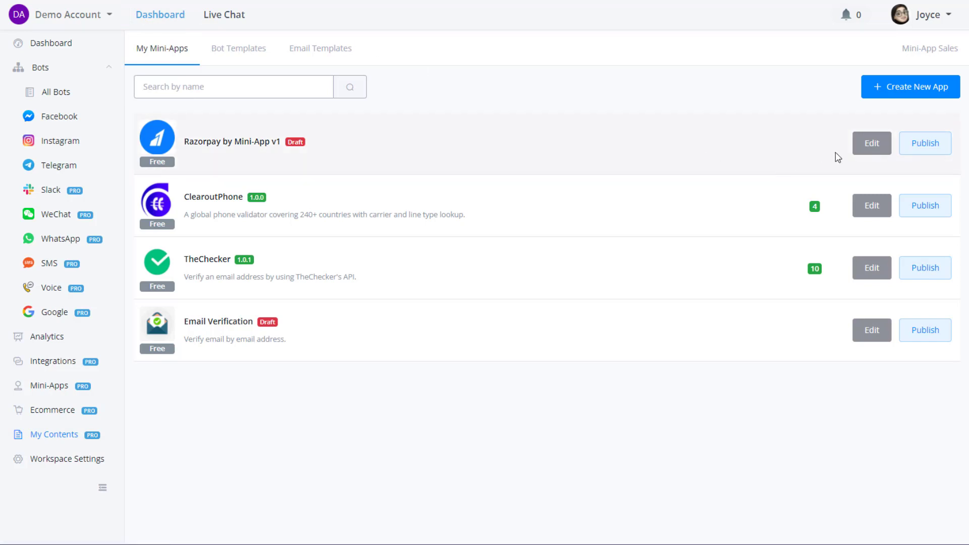
click(871, 143)
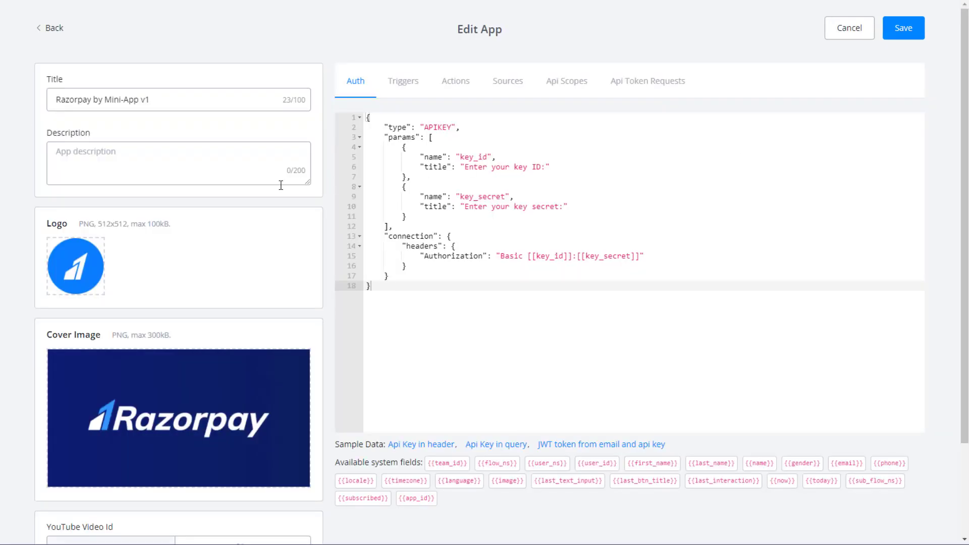
Scroll through the v1 app's Edit App form to review its fields.
scroll(223, 210, down, 1)
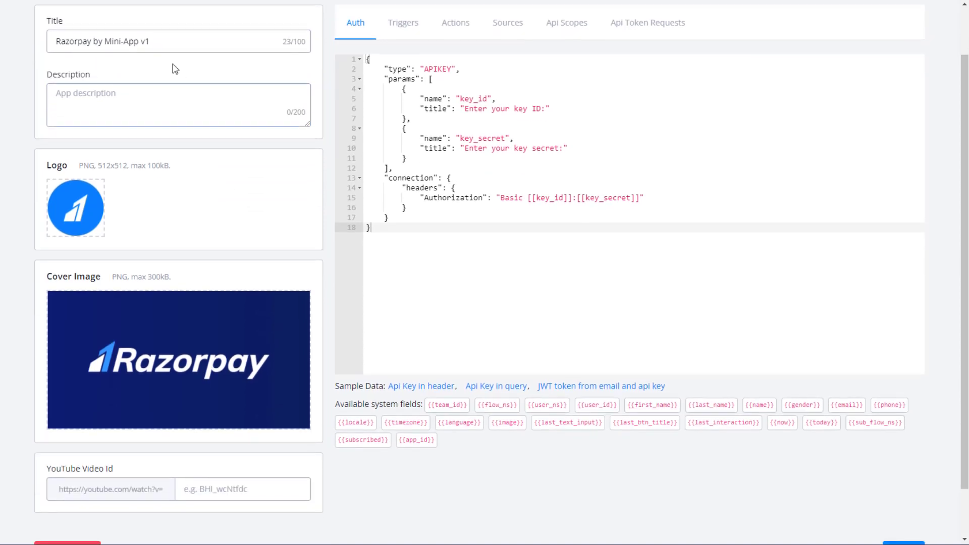
scroll(156, 156, down, 1)
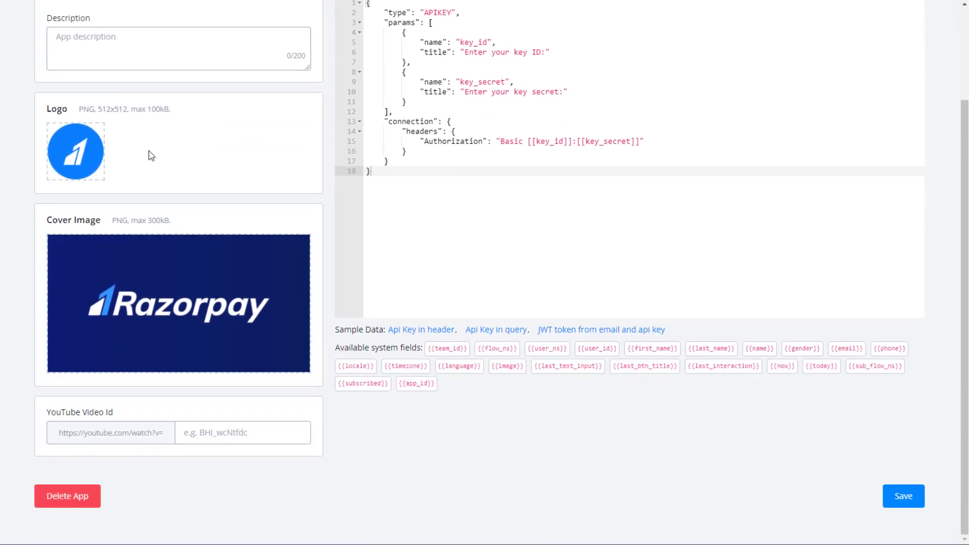
scroll(151, 202, up, 2)
scroll(162, 480, down, 2)
click(221, 440)
scroll(215, 412, up, 2)
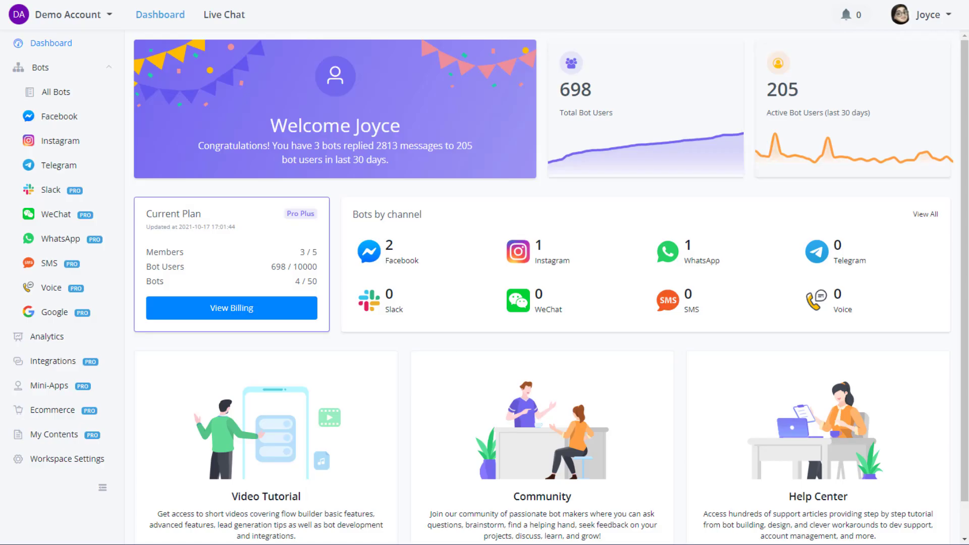
From My Mini-Apps, create a Mini App v2 (Beta) app named 'Razorpay by Mini-App V2'.
click(50, 437)
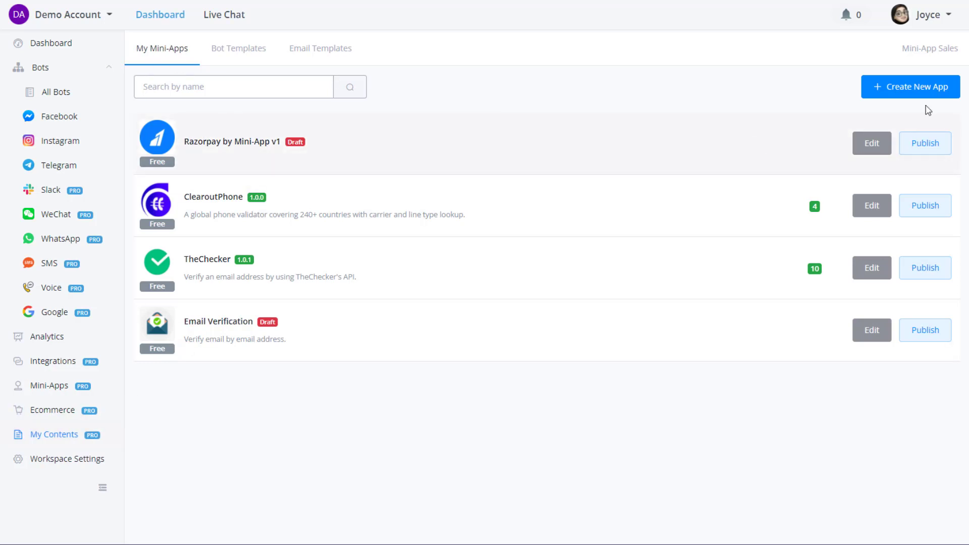
click(901, 90)
click(911, 96)
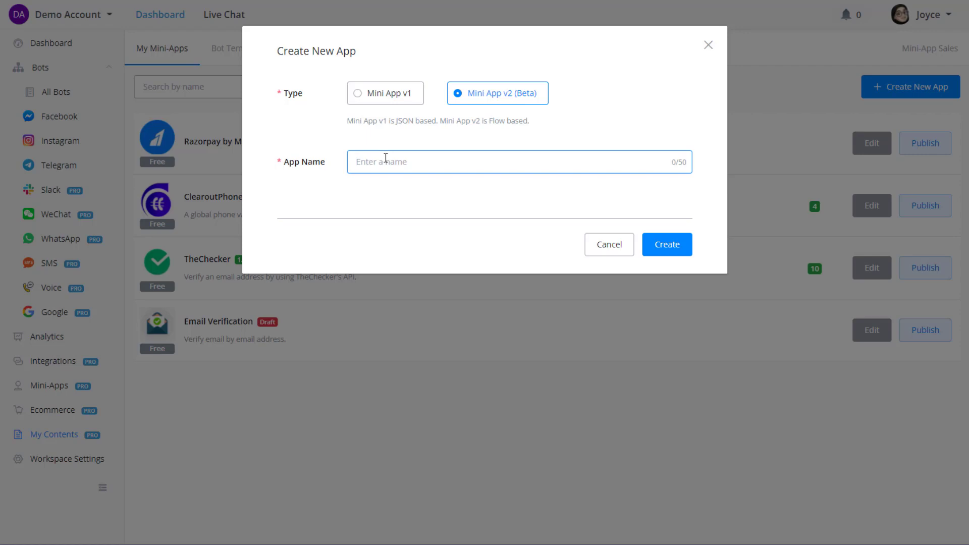
text(Razorpay by Mini-App V2)
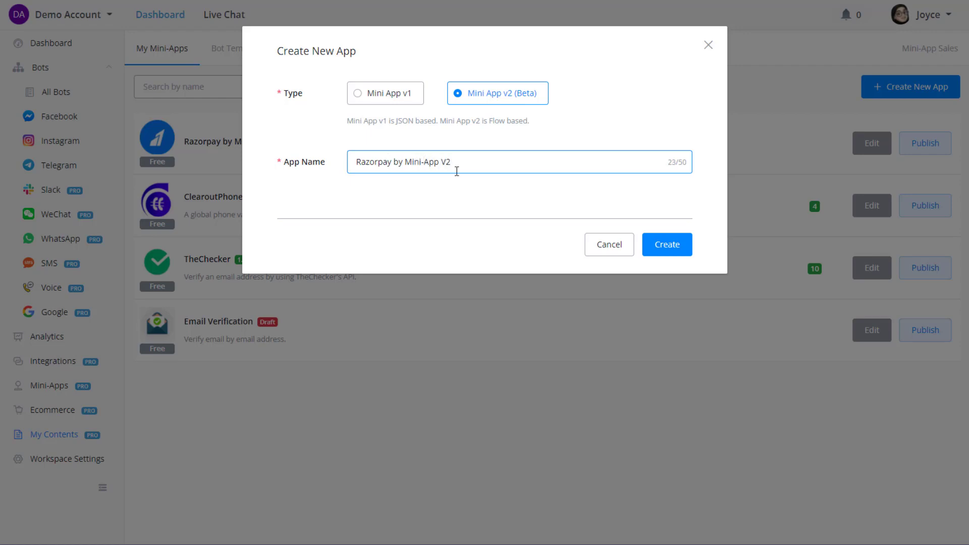
click(400, 99)
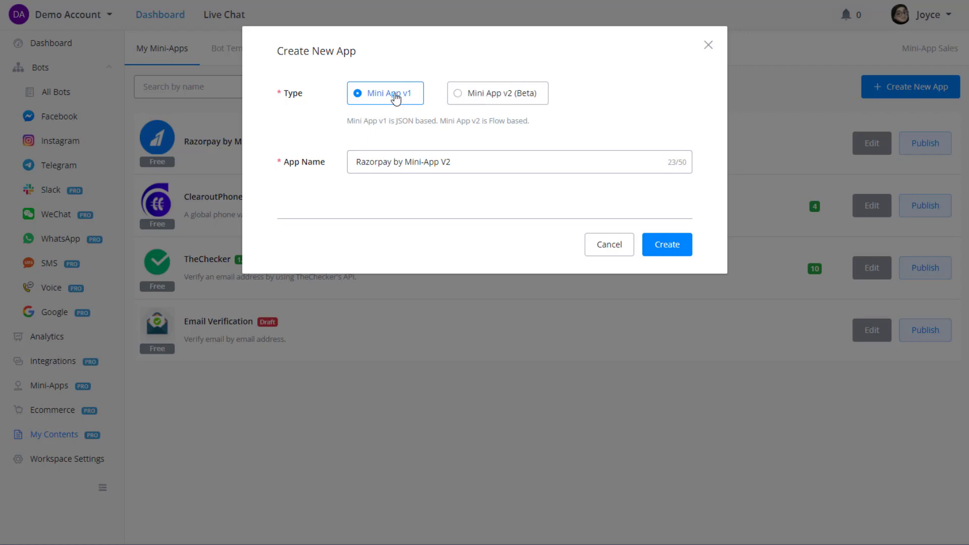
click(472, 94)
click(667, 248)
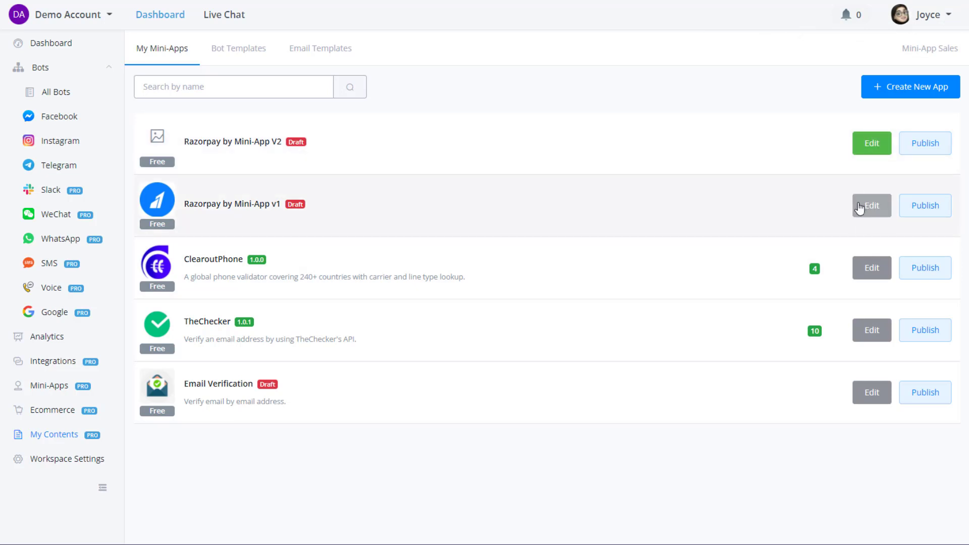
Open the Razorpay by Mini-App V2 app's Settings in edit mode.
click(869, 147)
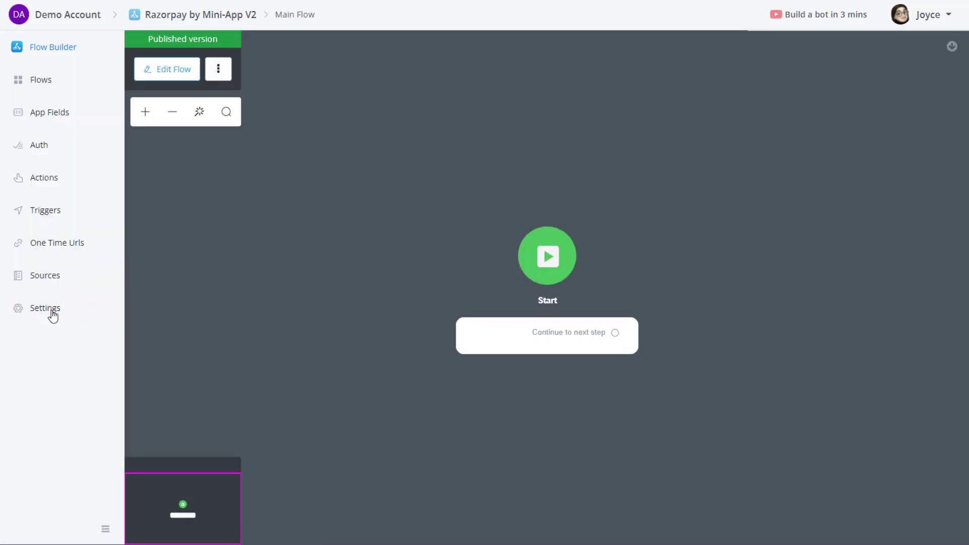
click(56, 309)
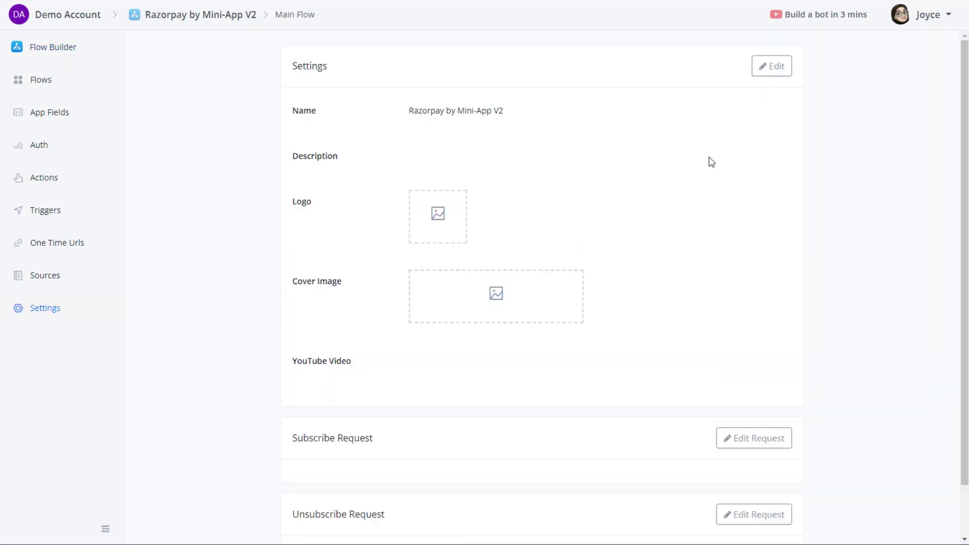
click(771, 67)
scroll(198, 380, down, 1)
scroll(216, 335, up, 1)
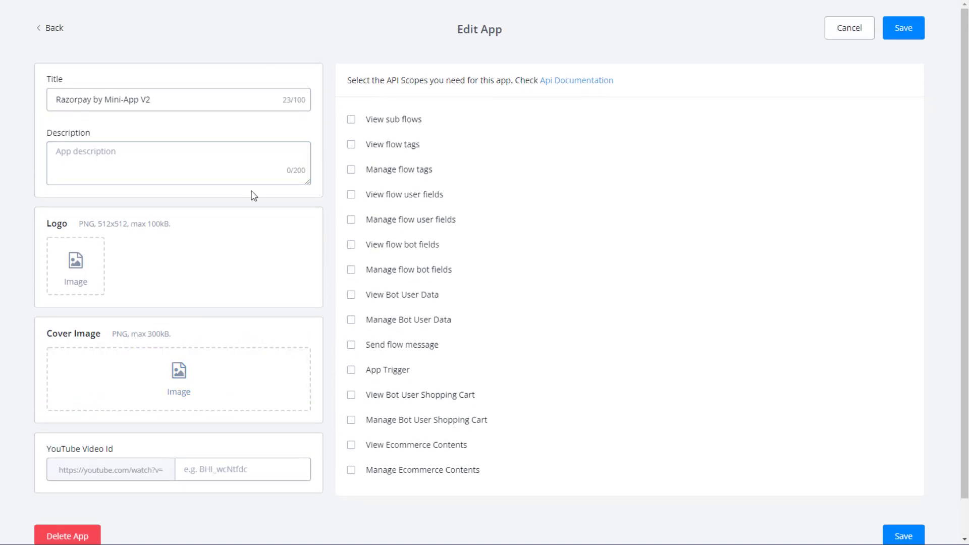
scroll(254, 198, down, 1)
scroll(237, 272, up, 1)
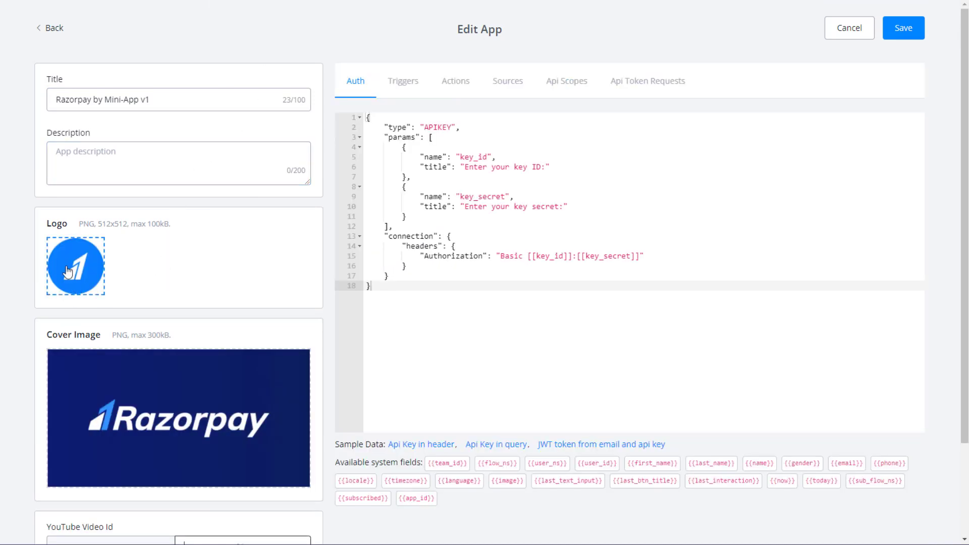
Copy the v1 logo's URL and set it as the V2 app's logo From URL.
click(76, 266)
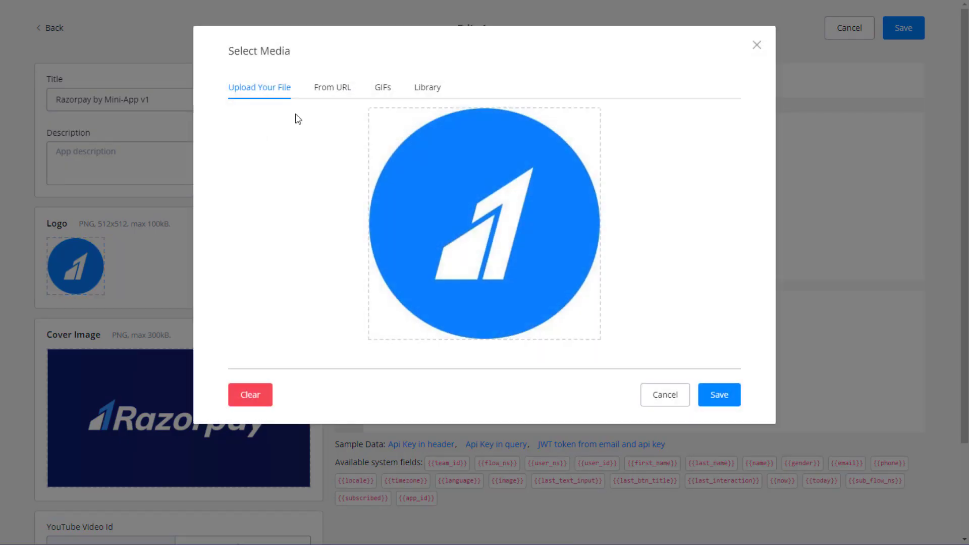
click(352, 88)
triple_click(407, 130)
key(ctrl+c)
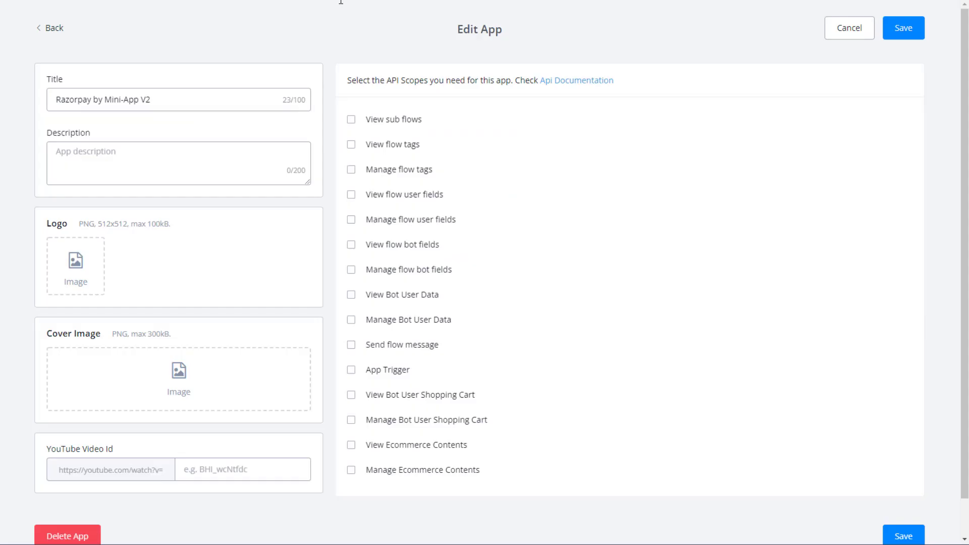
click(75, 266)
click(339, 90)
key(ctrl+v)
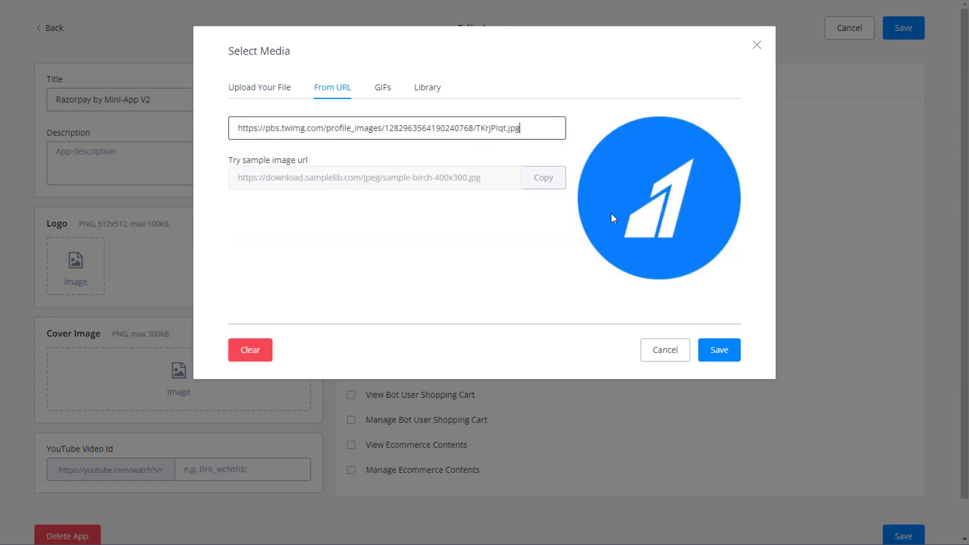
click(718, 348)
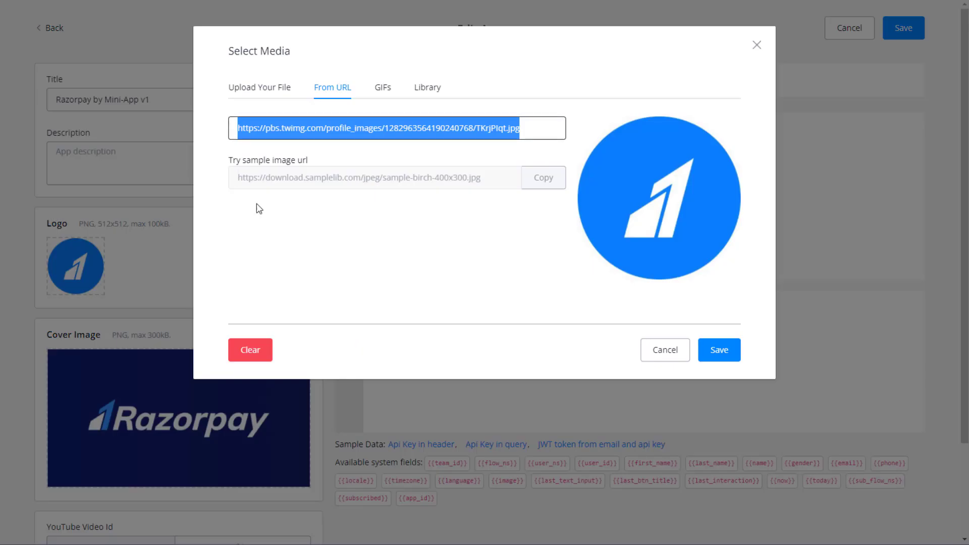
click(664, 350)
Copy the v1 cover image URL and set it as the V2 app's Razorpay cover.
click(179, 418)
click(332, 88)
click(346, 128)
triple_click(345, 127)
click(664, 272)
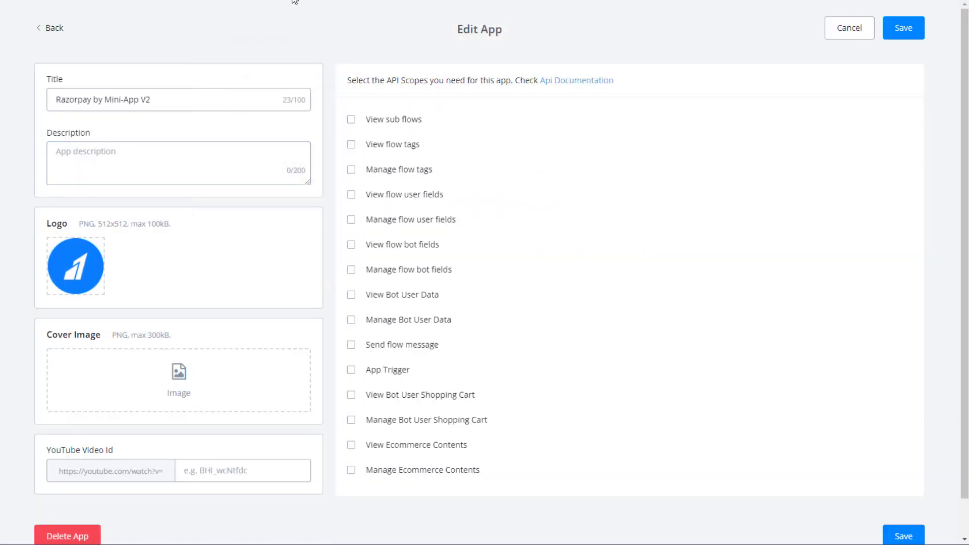
click(179, 375)
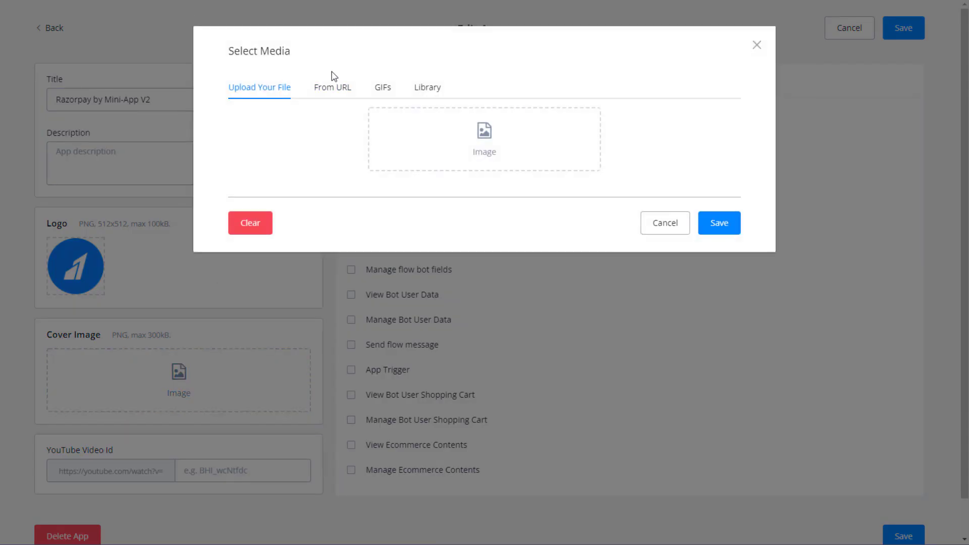
click(332, 87)
click(373, 129)
text(https://easycommerce.com/wp-content/uploads/2021/05/razorpay-logo.png)
click(676, 278)
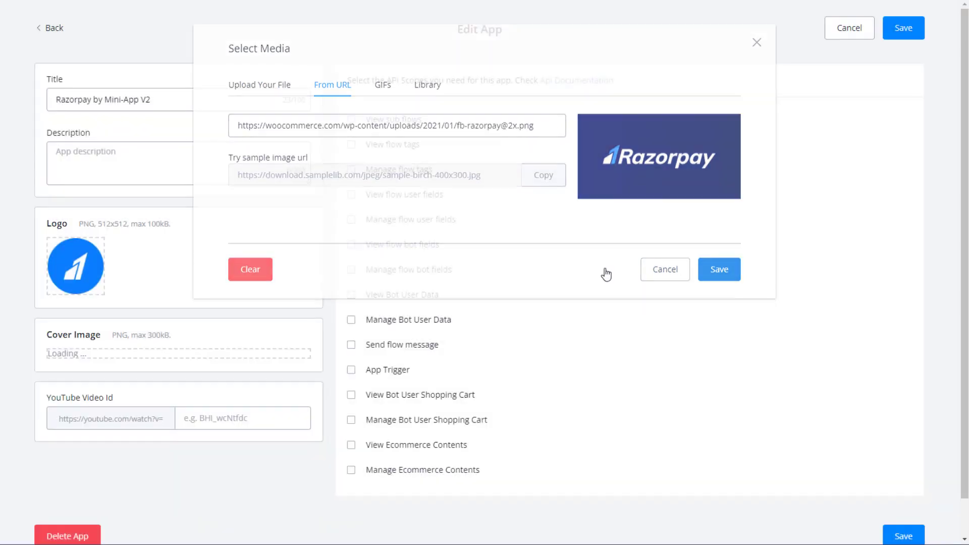
Compare the remaining fields with the v1 app's API scopes and save the V2 settings.
scroll(201, 353, down, 2)
click(221, 440)
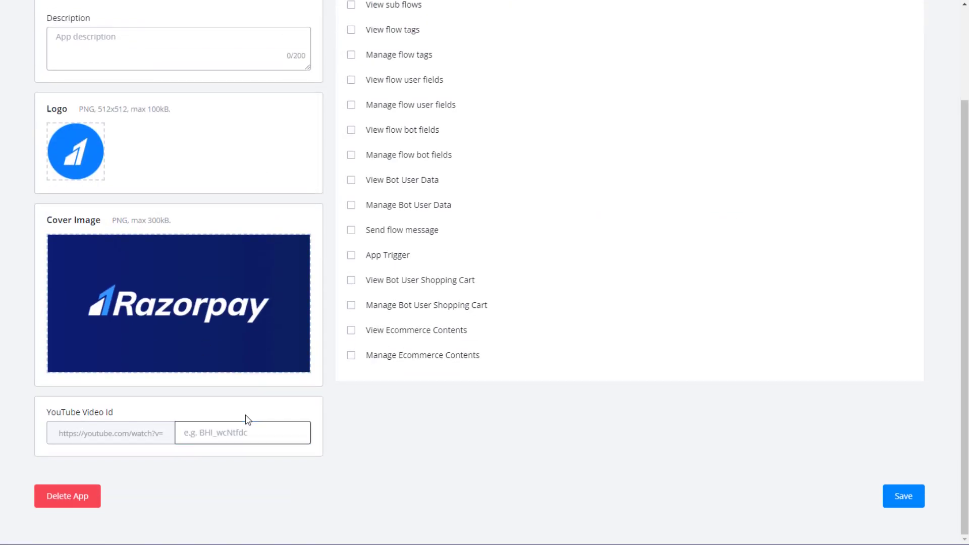
scroll(257, 413, up, 3)
click(163, 160)
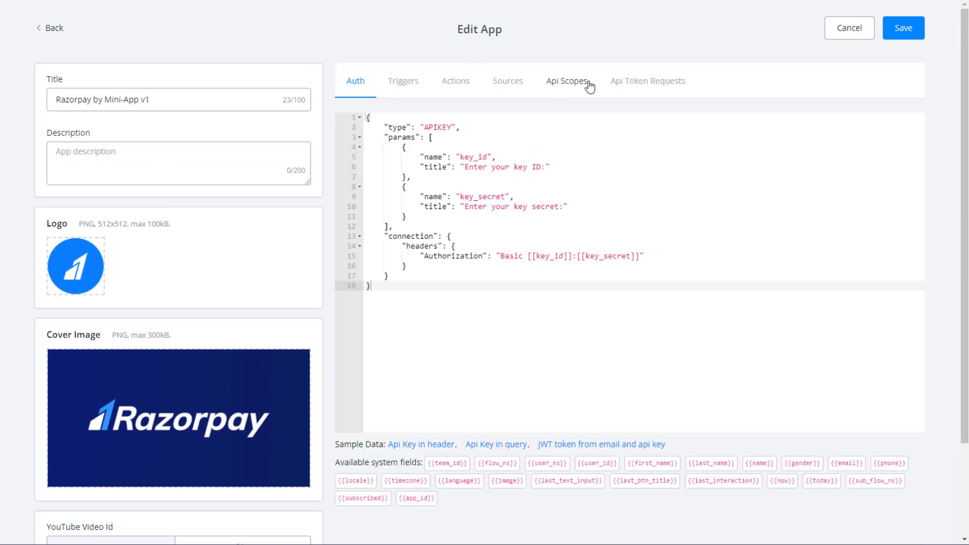
click(568, 82)
scroll(547, 222, down, 3)
scroll(530, 252, up, 3)
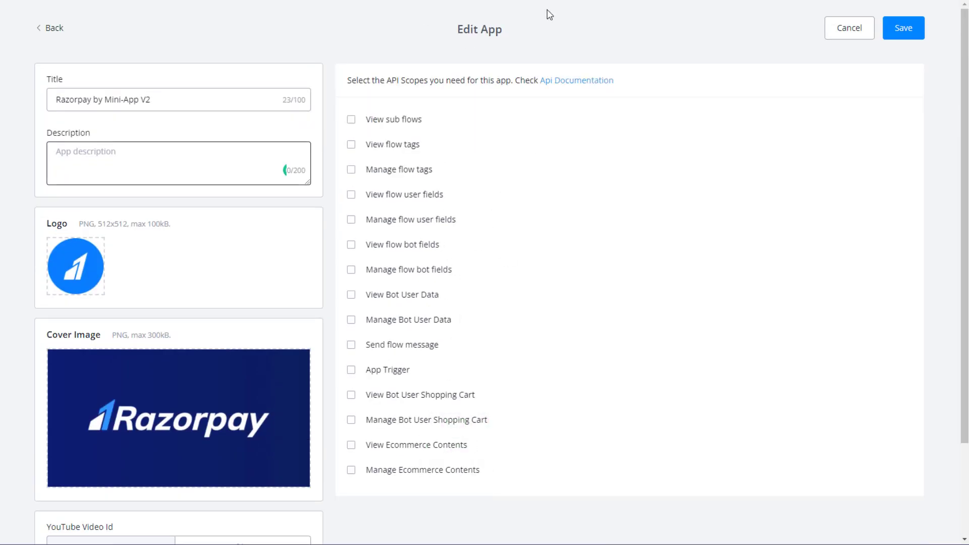
scroll(750, 145, down, 5)
scroll(750, 145, up, 5)
click(906, 34)
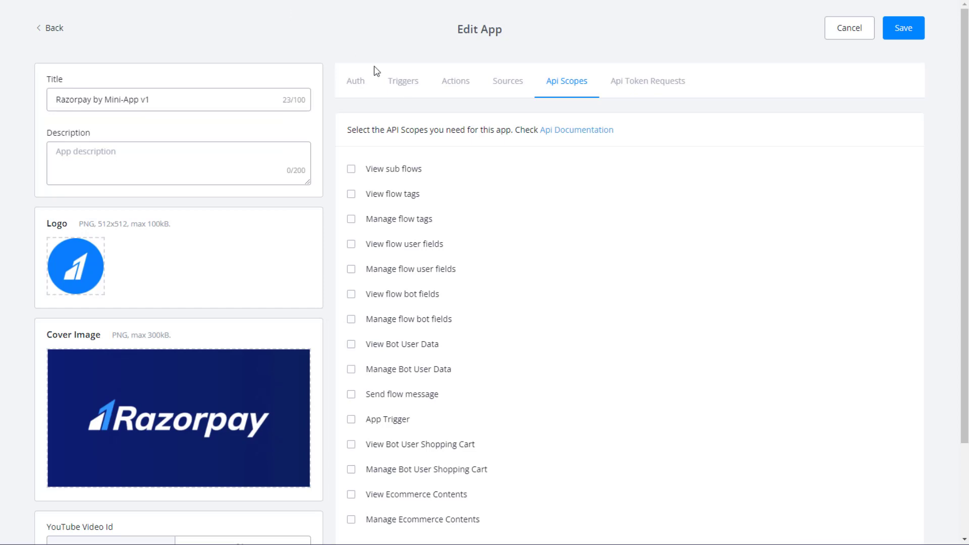
Review the v1 Auth JSON's key_id and key_secret parameter blocks.
click(362, 79)
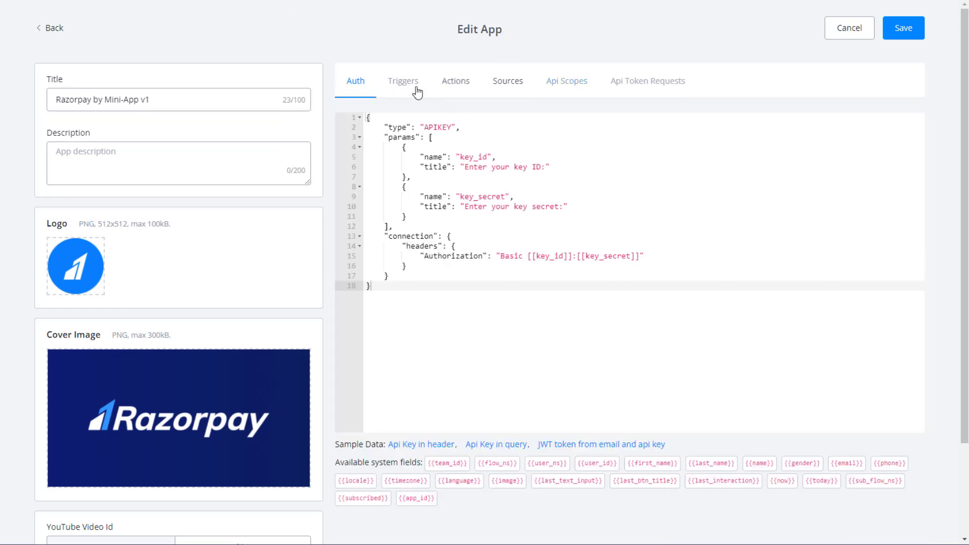
click(460, 146)
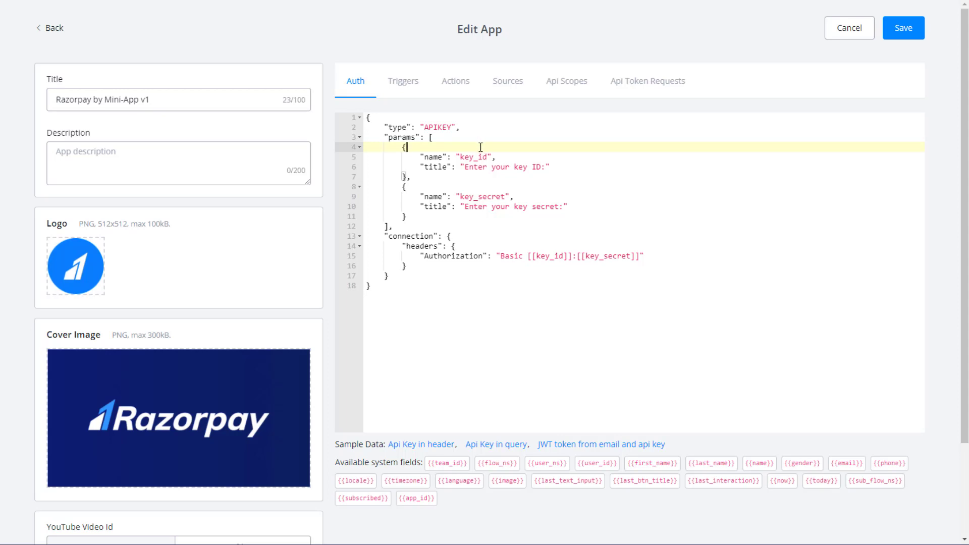
click(480, 158)
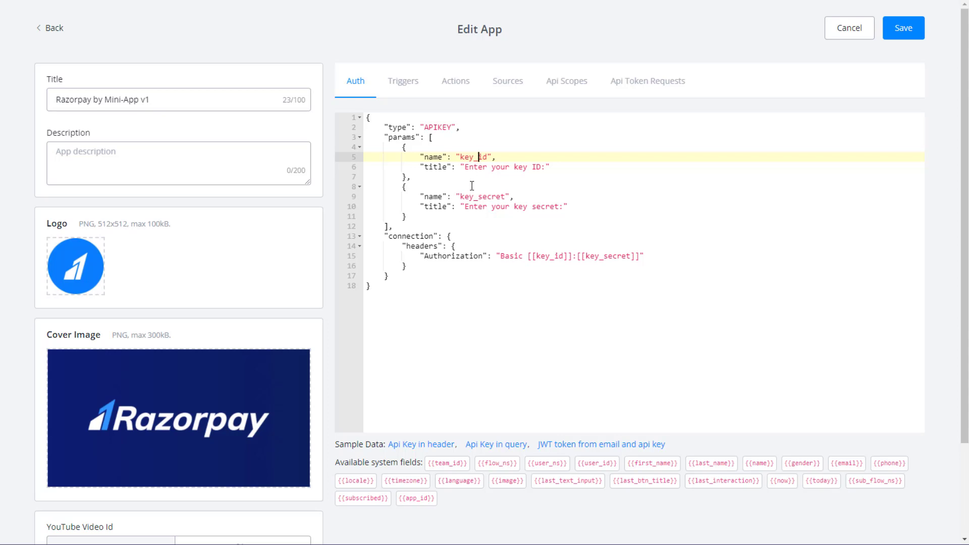
click(488, 179)
double_click(479, 157)
click(484, 188)
double_click(483, 197)
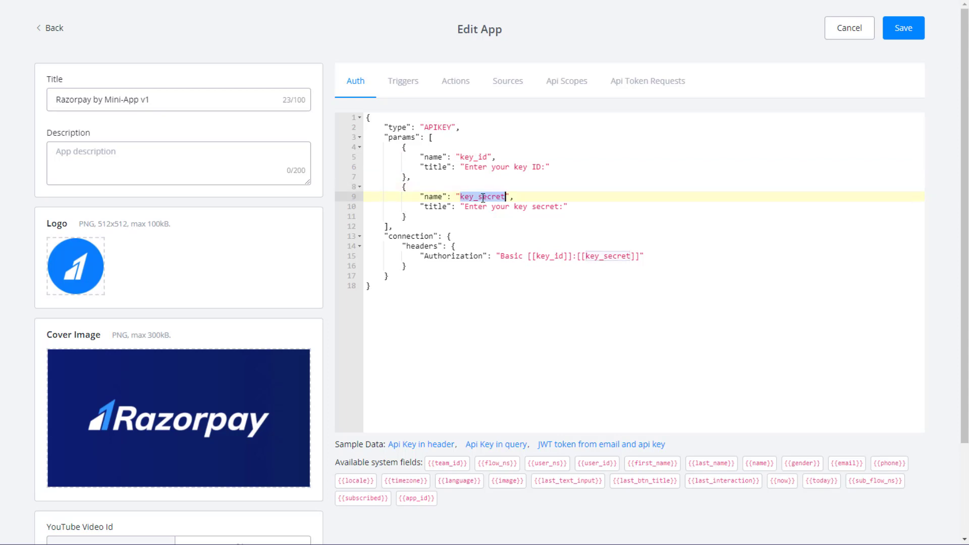
click(397, 217)
drag(385, 224, 429, 137)
click(398, 137)
double_click(399, 137)
click(398, 138)
Inspect the connection headers' Basic Authorization value in the v1 Auth JSON.
click(422, 236)
click(525, 277)
double_click(423, 245)
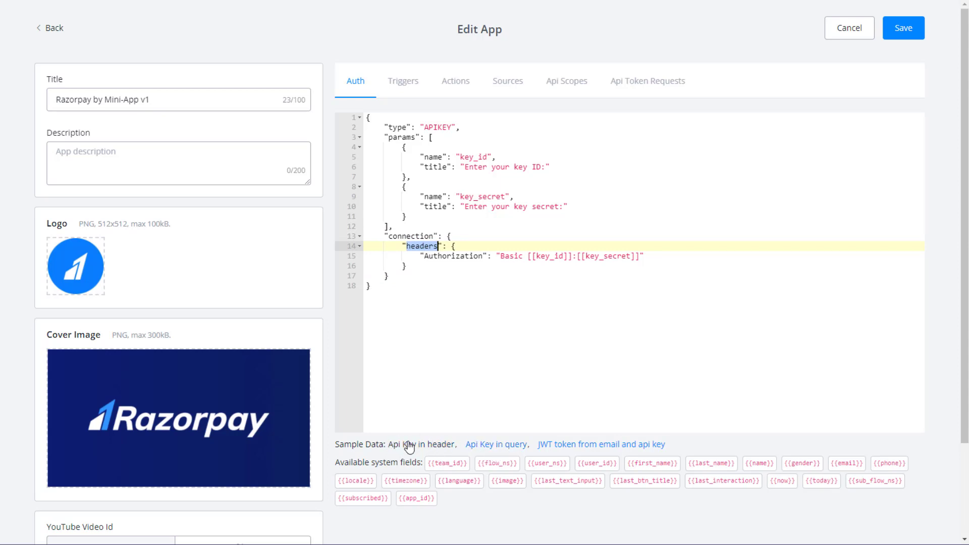
click(430, 255)
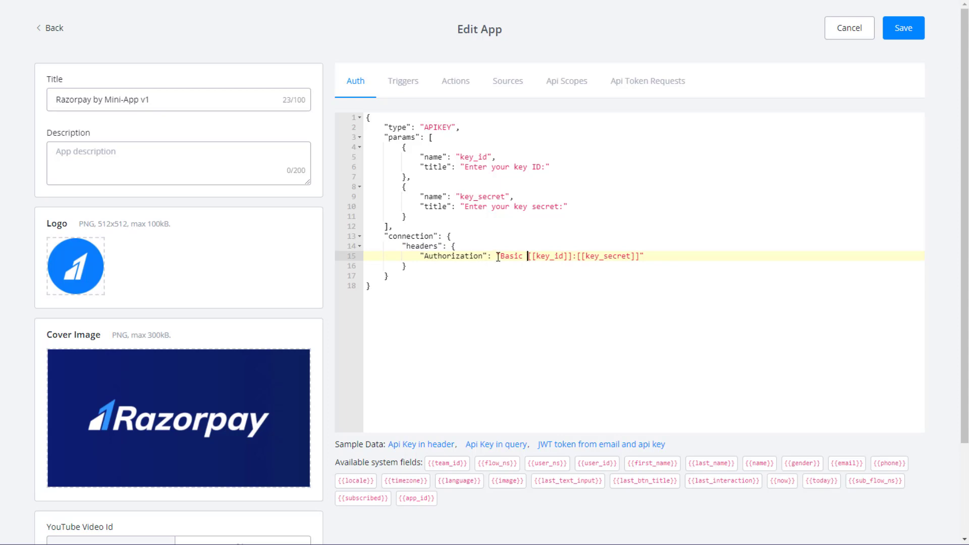
drag(501, 256, 644, 260)
click(645, 258)
click(495, 198)
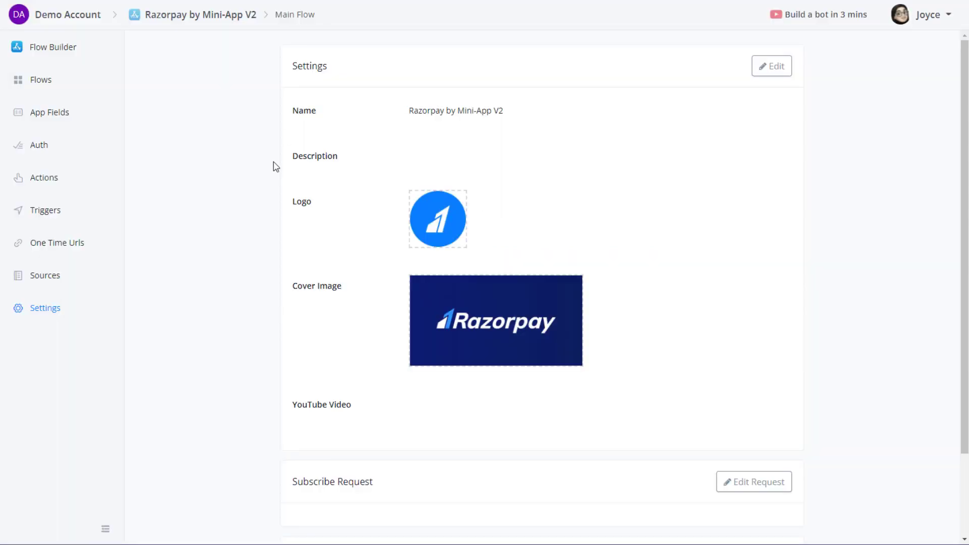
Add a V2 auth input with unique name key_id and title Key ID.
click(48, 151)
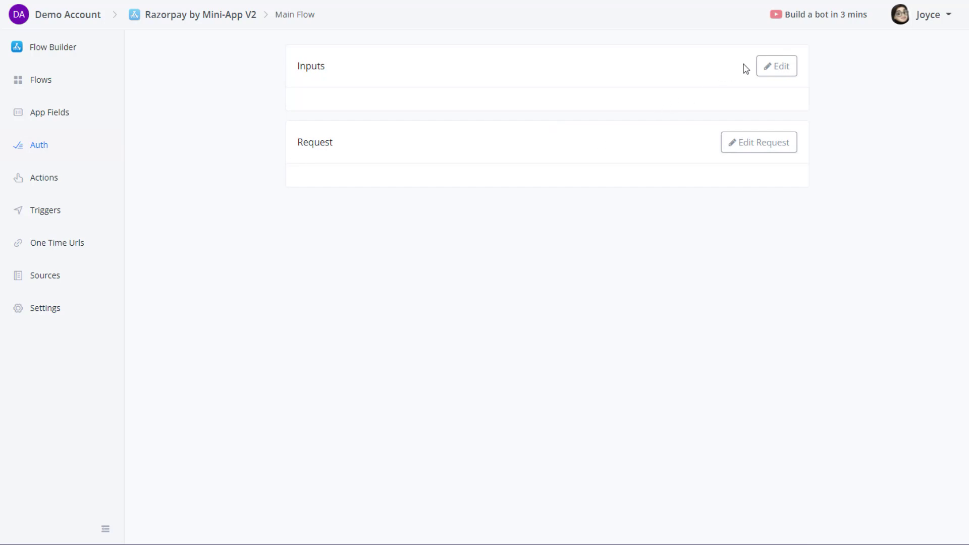
click(777, 72)
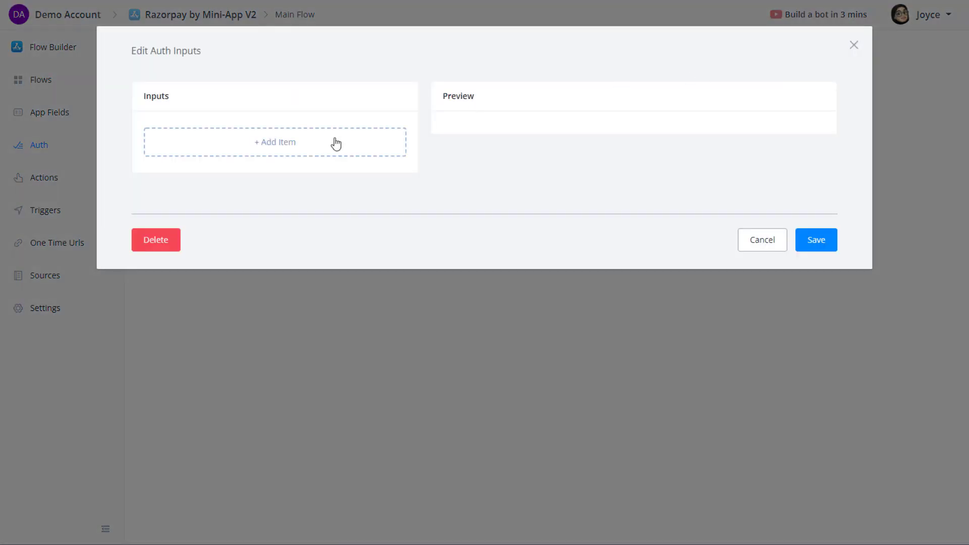
click(259, 153)
click(257, 129)
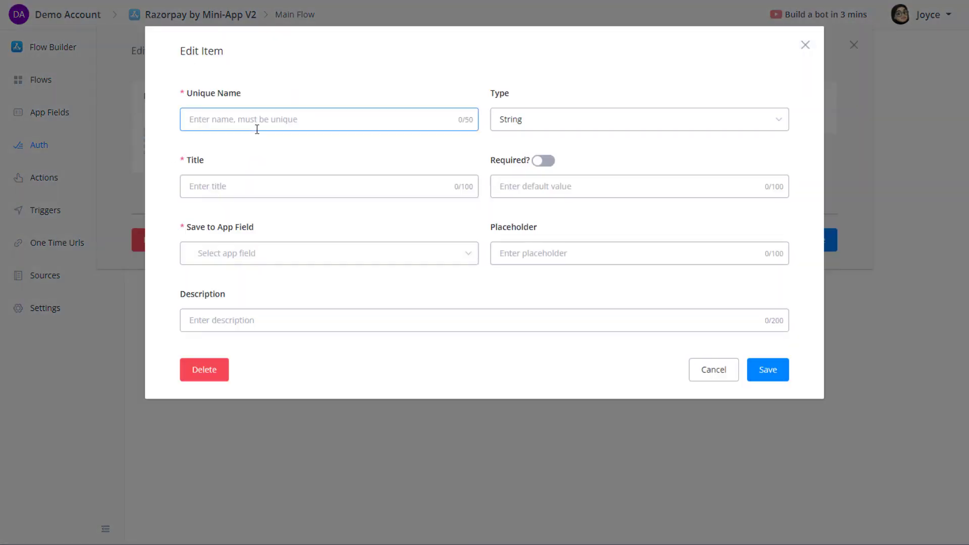
text(key_id)
click(235, 187)
text(Key ID)
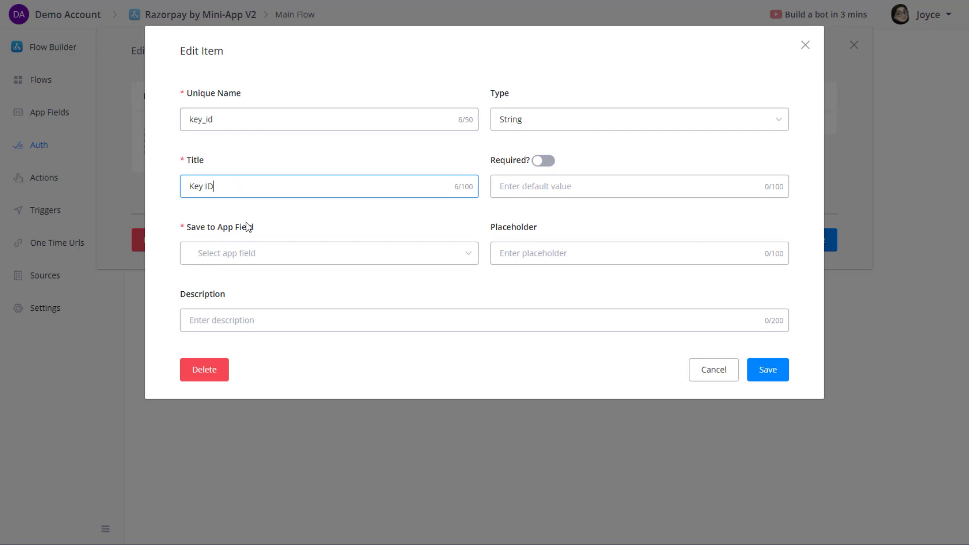
Create a new Text app field key_id to store the Key ID input.
click(238, 255)
click(292, 233)
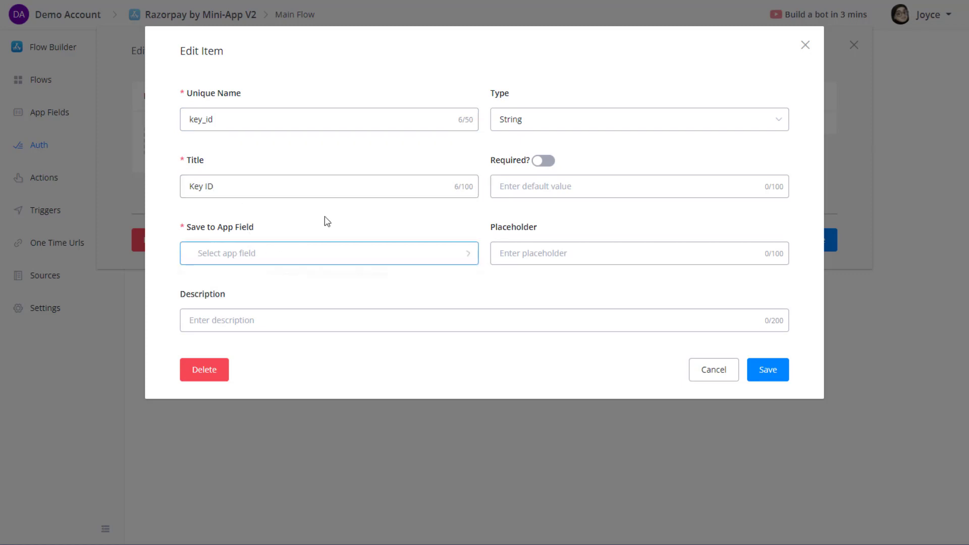
click(269, 258)
text(key_id)
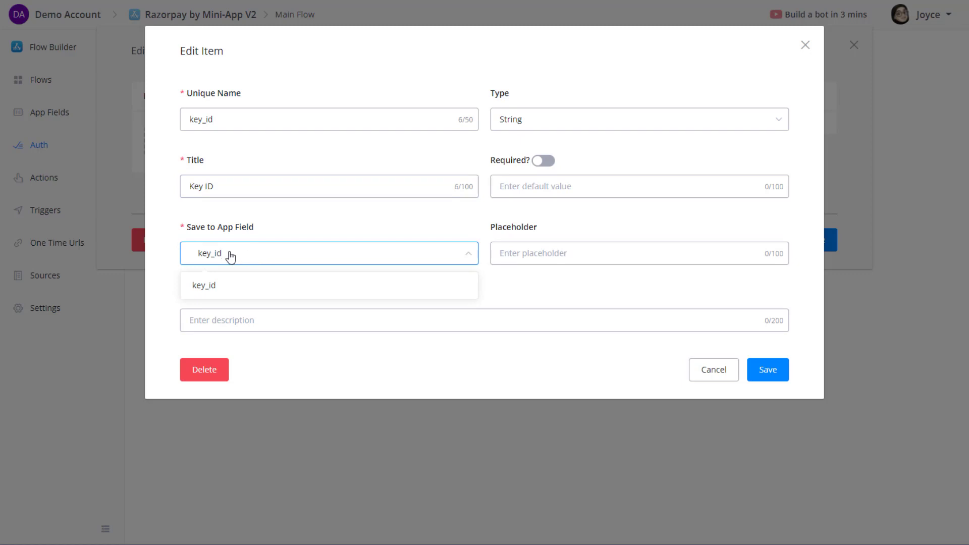
click(204, 288)
click(257, 180)
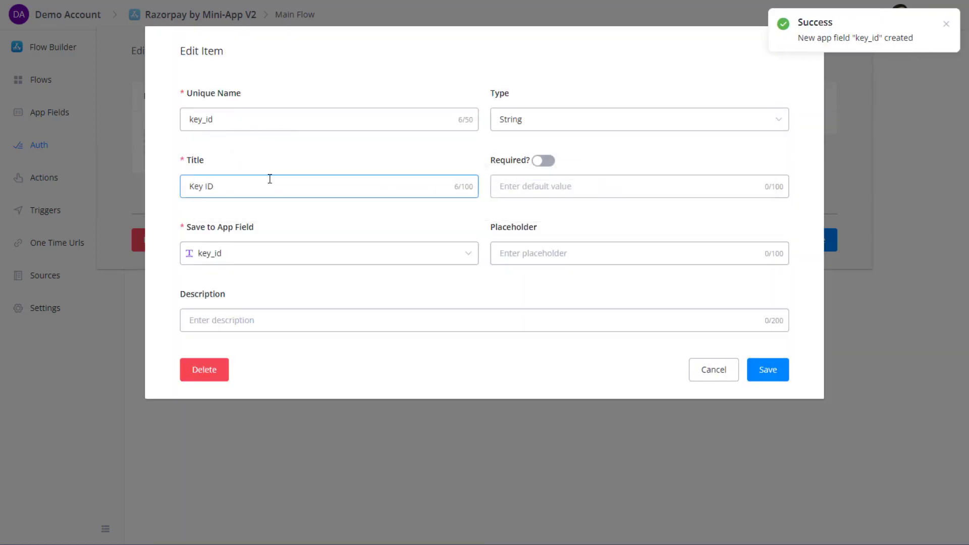
Try the Select and Number input types, then keep the Key ID input as String.
click(535, 128)
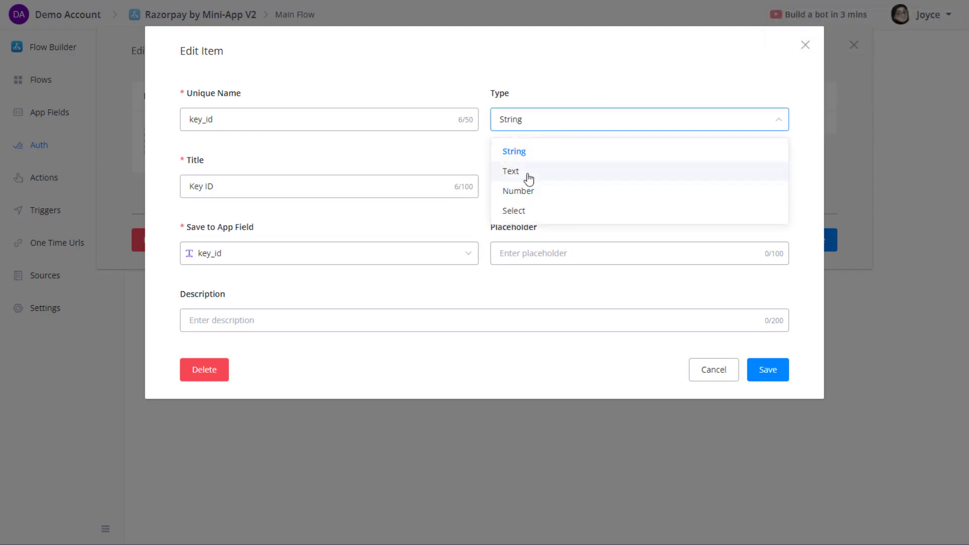
click(514, 211)
click(649, 120)
click(661, 122)
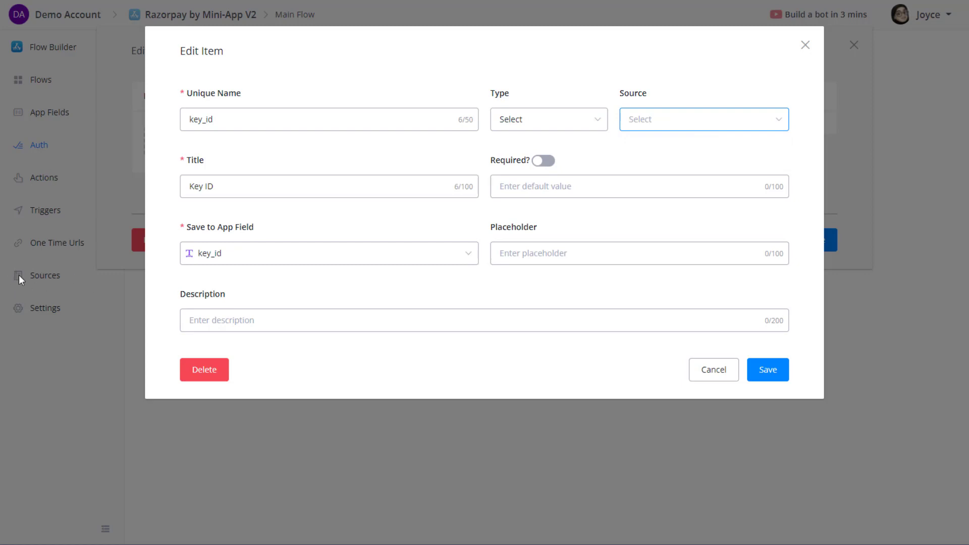
click(586, 125)
click(512, 196)
click(515, 127)
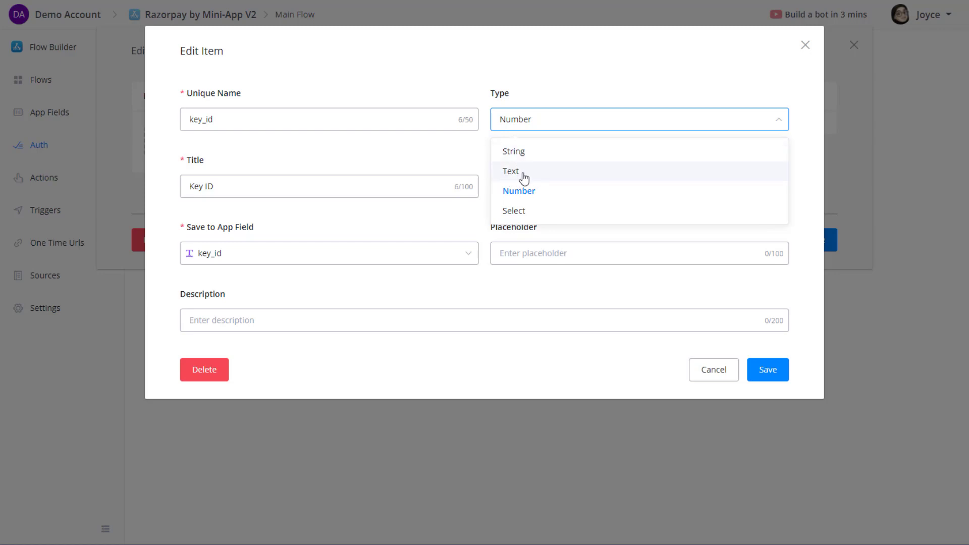
click(524, 153)
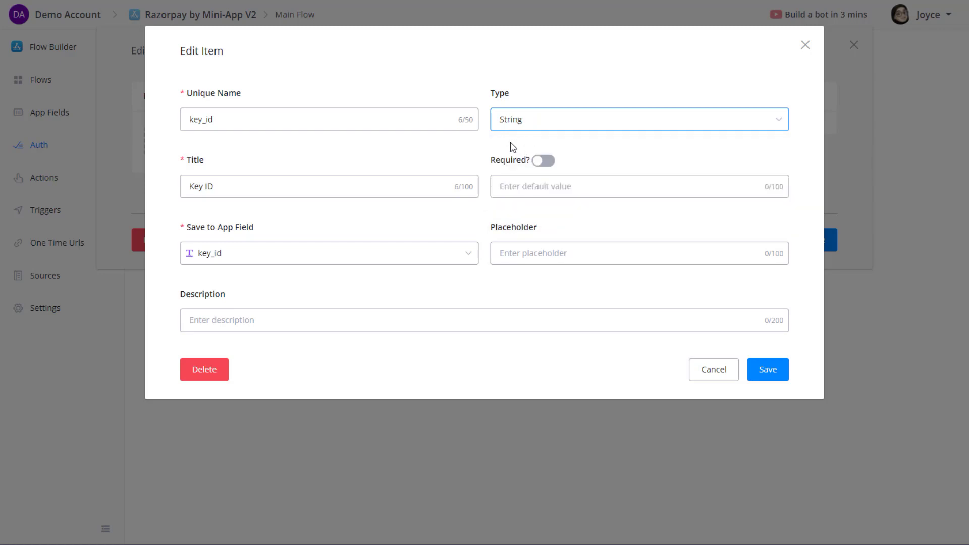
Make Key ID required with placeholder rzp_xxxxxx and save the input.
click(534, 186)
click(542, 161)
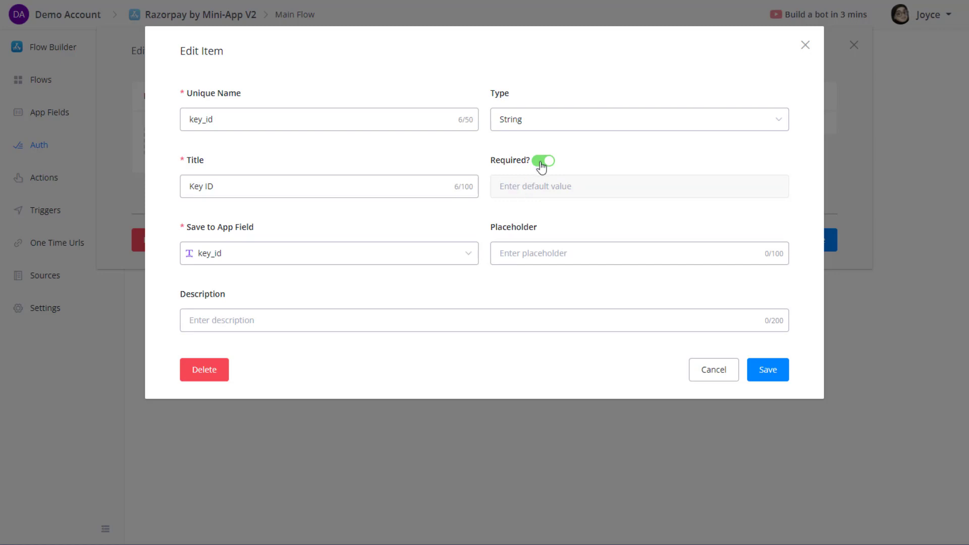
click(530, 253)
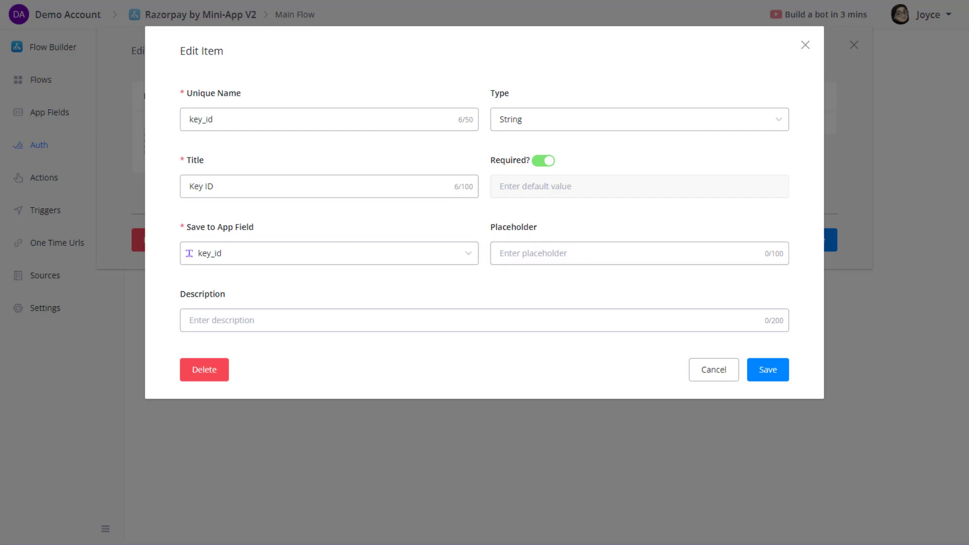
click(519, 252)
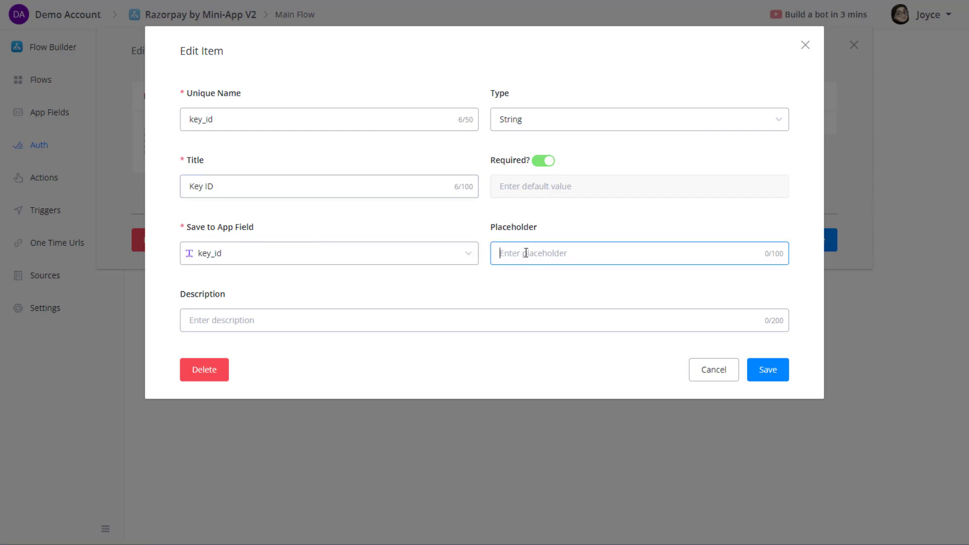
text(rzp_)
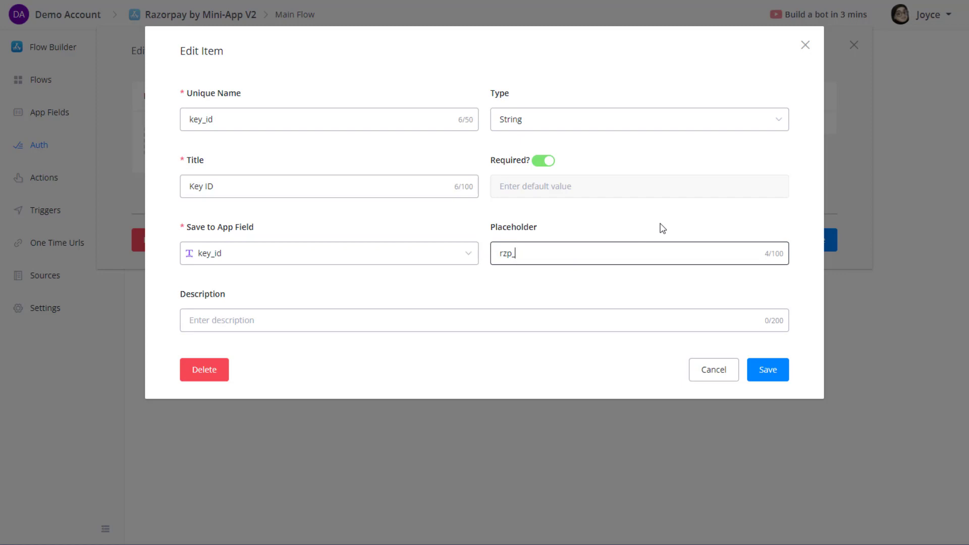
text(xxxxxx)
click(385, 316)
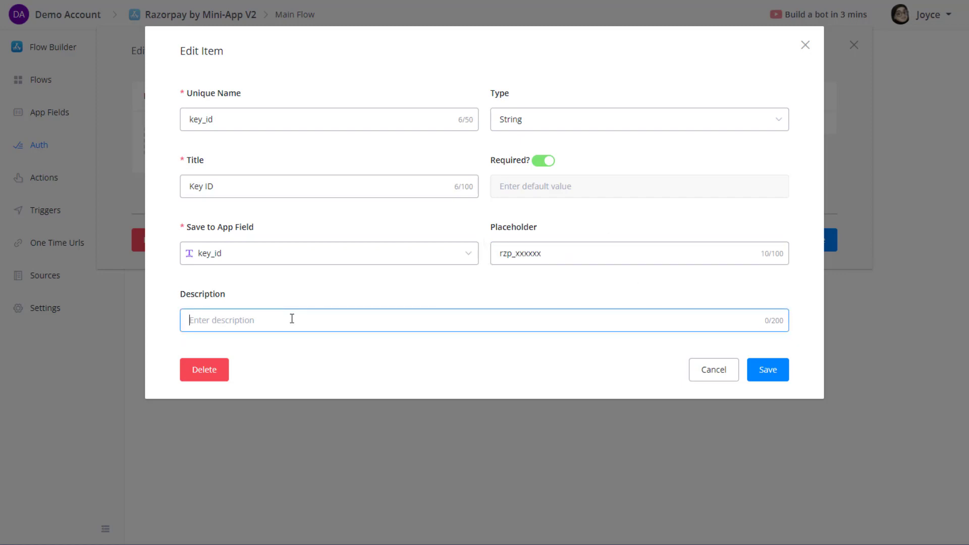
click(767, 369)
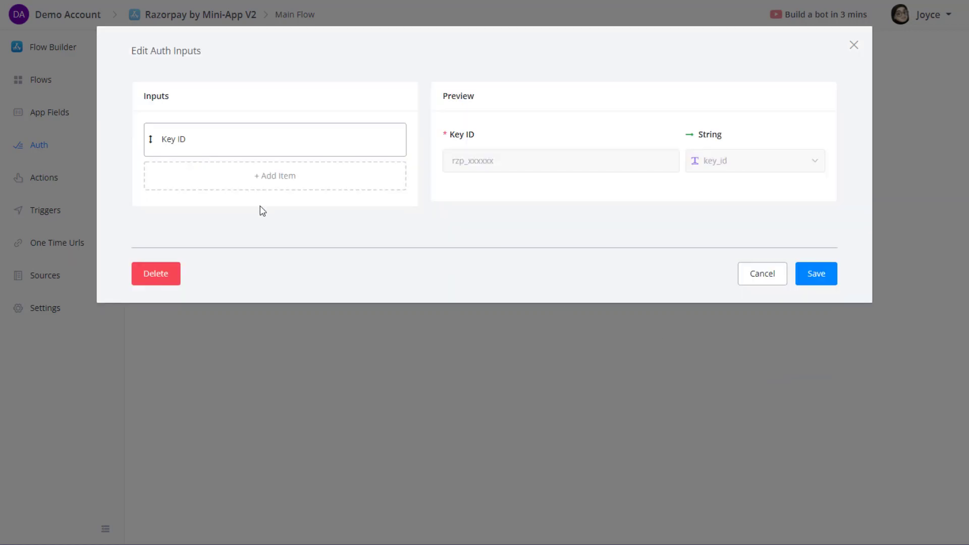
Add a second auth input with unique name key_secret and title Key Secret.
click(251, 185)
click(307, 123)
text(key_secret)
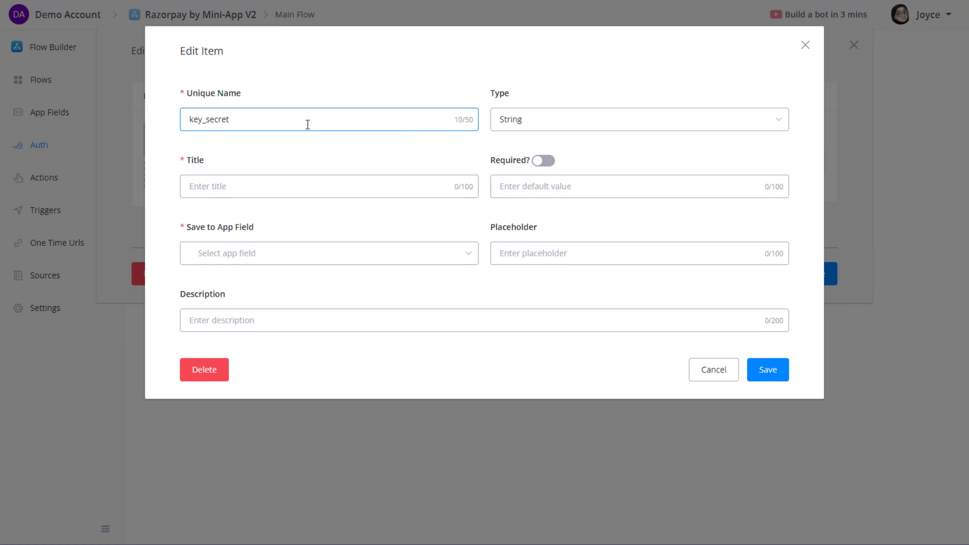
click(300, 182)
text(Key Secret)
Create a new Text app field key_secret to store the Key Secret input.
click(278, 253)
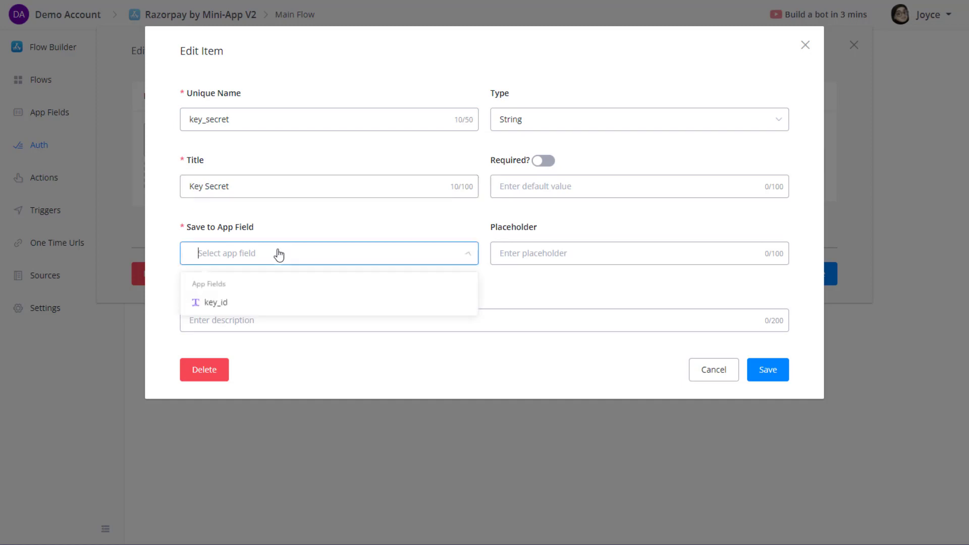
text(ke)
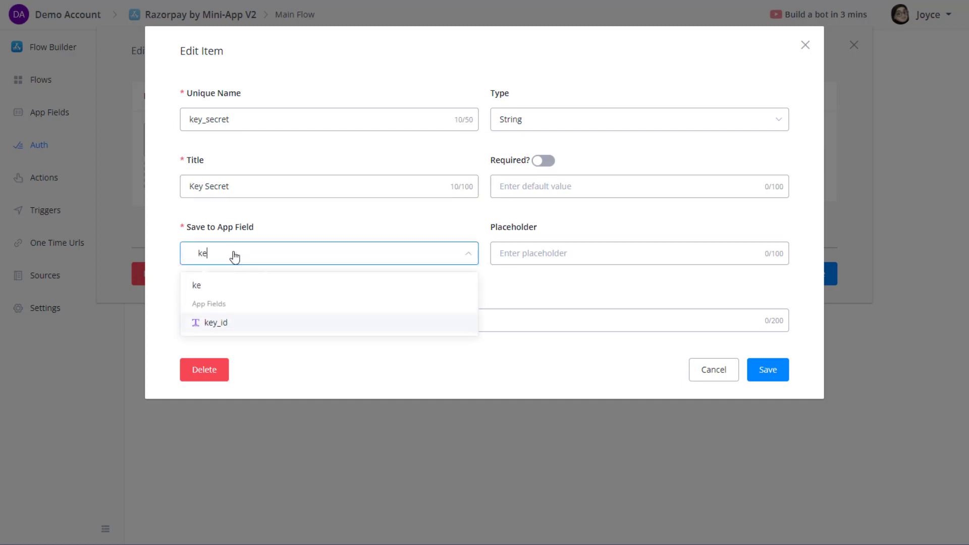
text(y_secret)
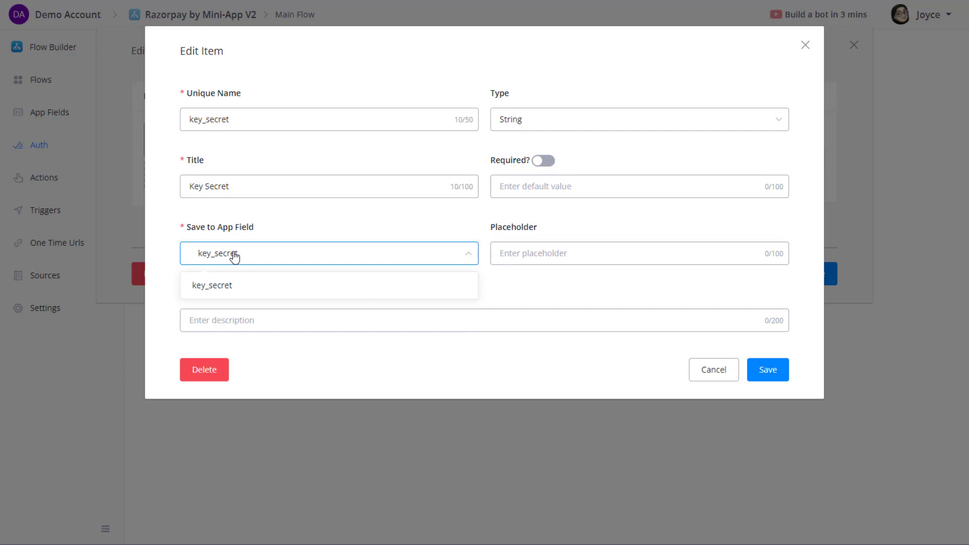
click(225, 287)
click(236, 186)
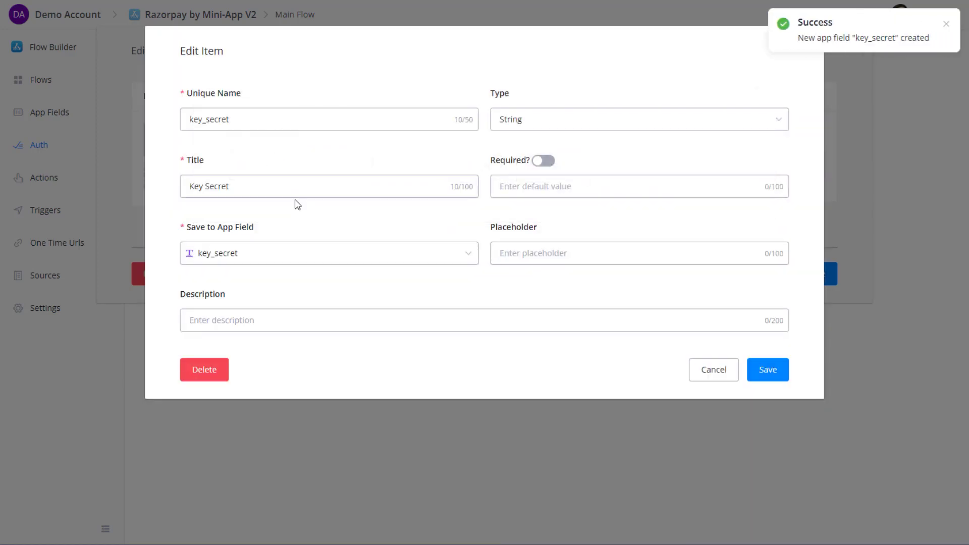
Keep Key Secret as a required String input, then save it and the auth inputs.
click(546, 121)
click(541, 116)
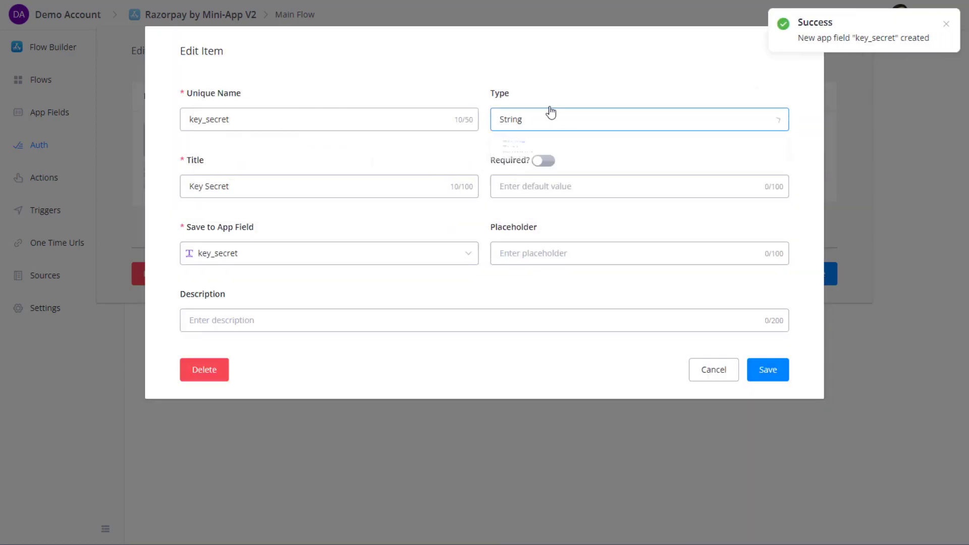
click(545, 162)
click(531, 253)
click(282, 318)
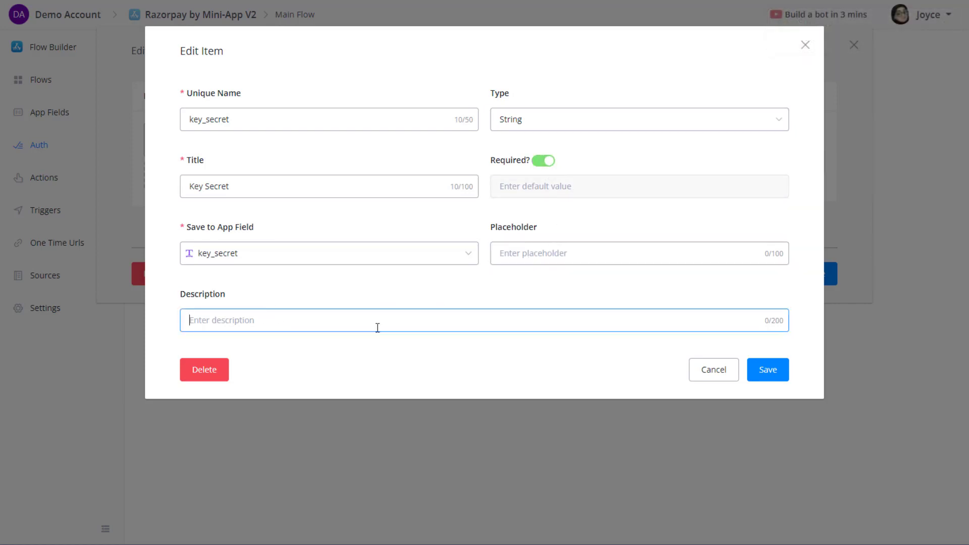
click(777, 378)
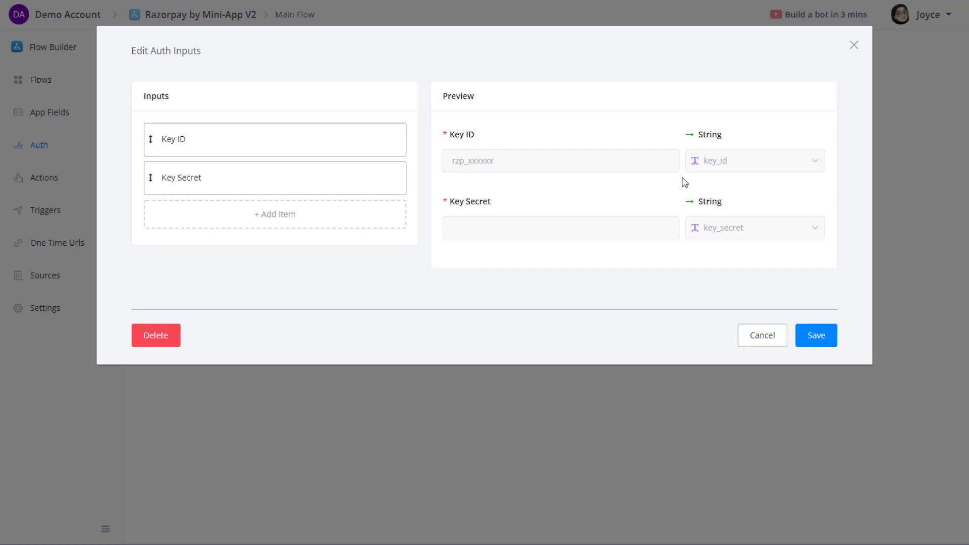
click(823, 340)
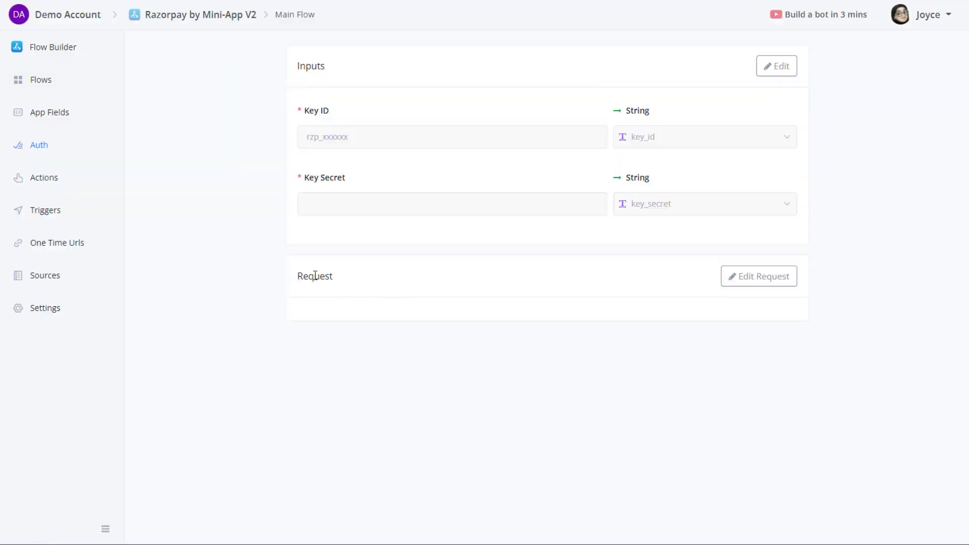
Glance at the auth Remote Request settings and select the v1 app's auth JSON.
double_click(327, 277)
click(333, 286)
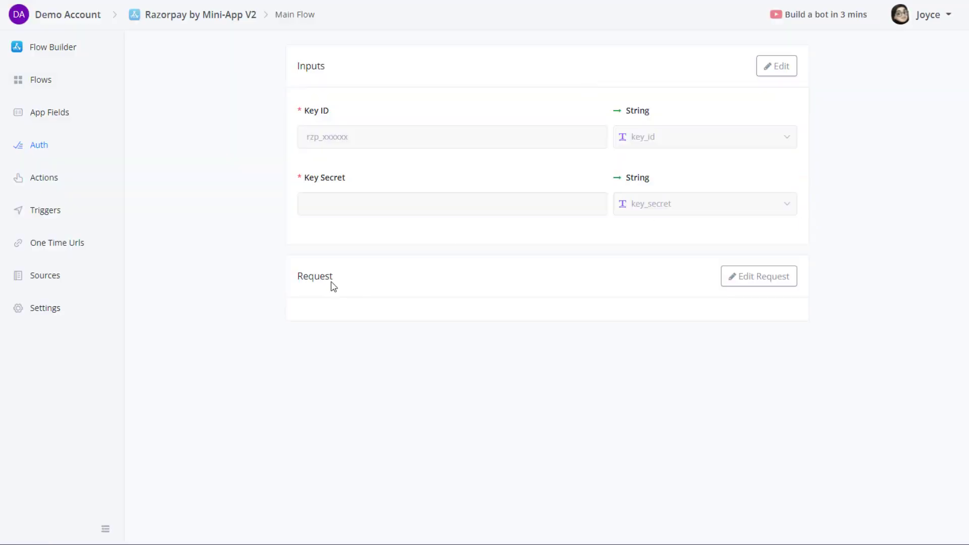
click(745, 286)
click(773, 414)
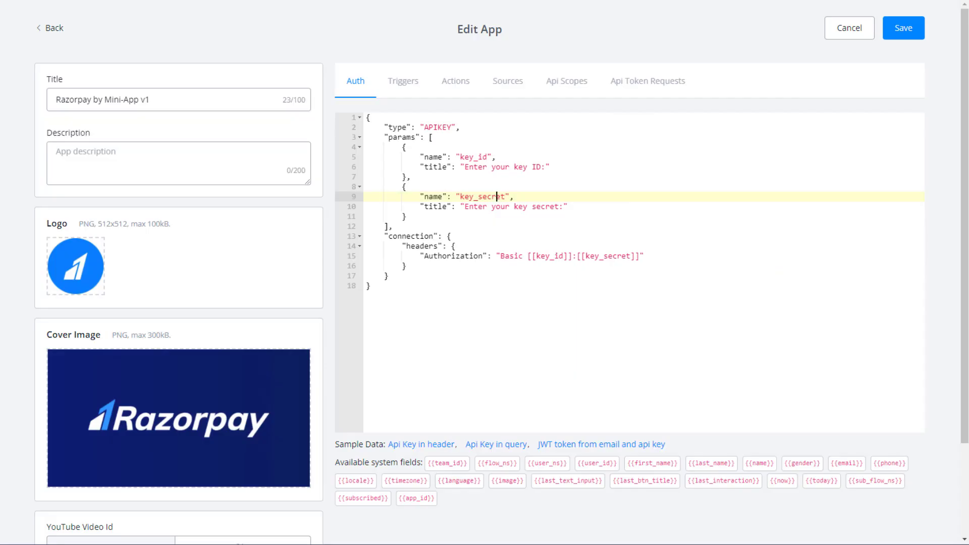
scroll(401, 248, down, 2)
scroll(401, 248, up, 2)
key(ctrl+a)
key(ctrl+c)
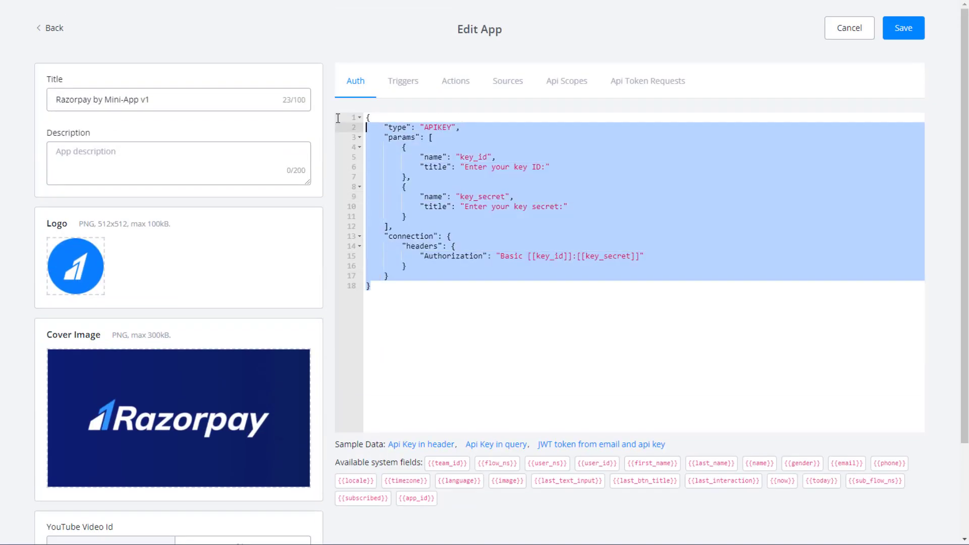
click(590, 278)
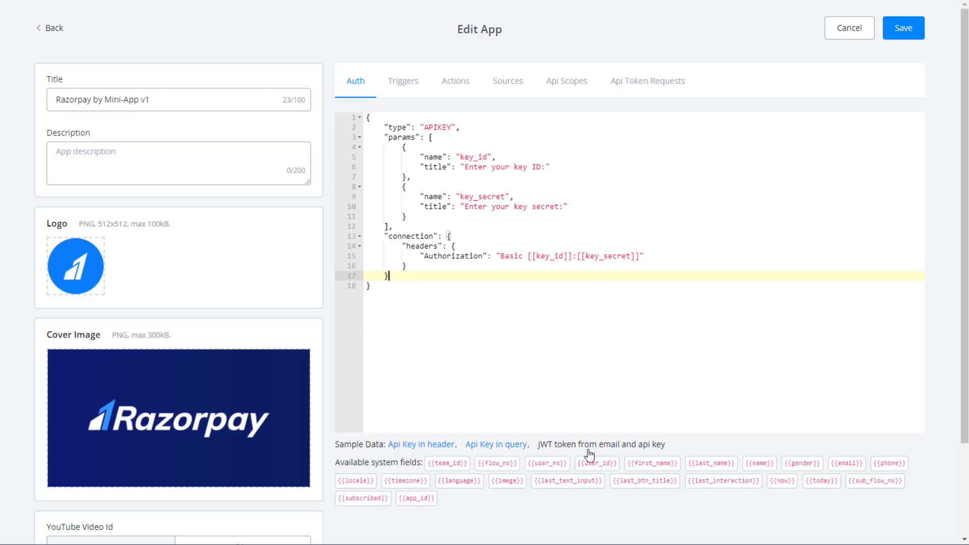
Load the JWT token sample and review its email, api_key parameters and request URL.
click(617, 446)
click(634, 310)
click(606, 276)
scroll(557, 361, down, 1)
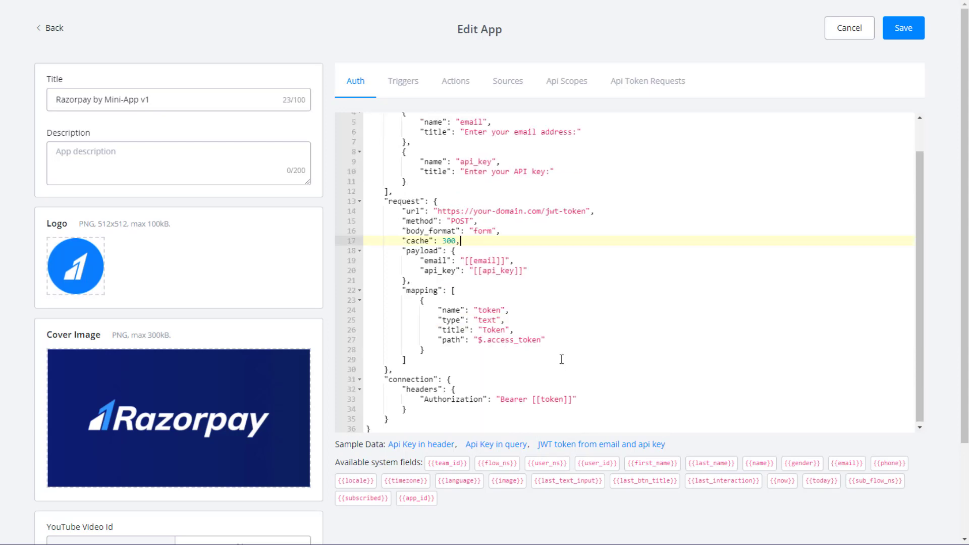
scroll(562, 358, up, 1)
double_click(474, 157)
double_click(473, 196)
click(465, 152)
drag(389, 236, 609, 245)
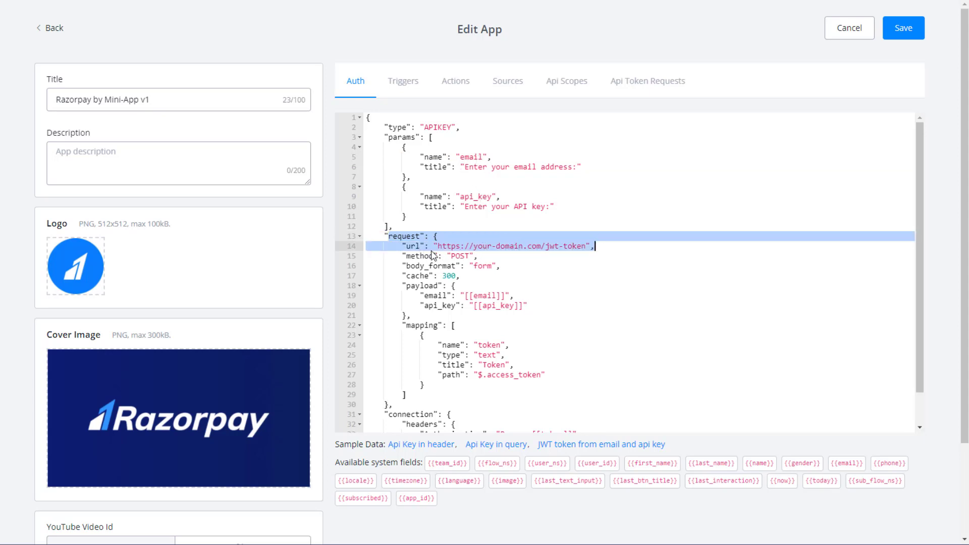
click(464, 277)
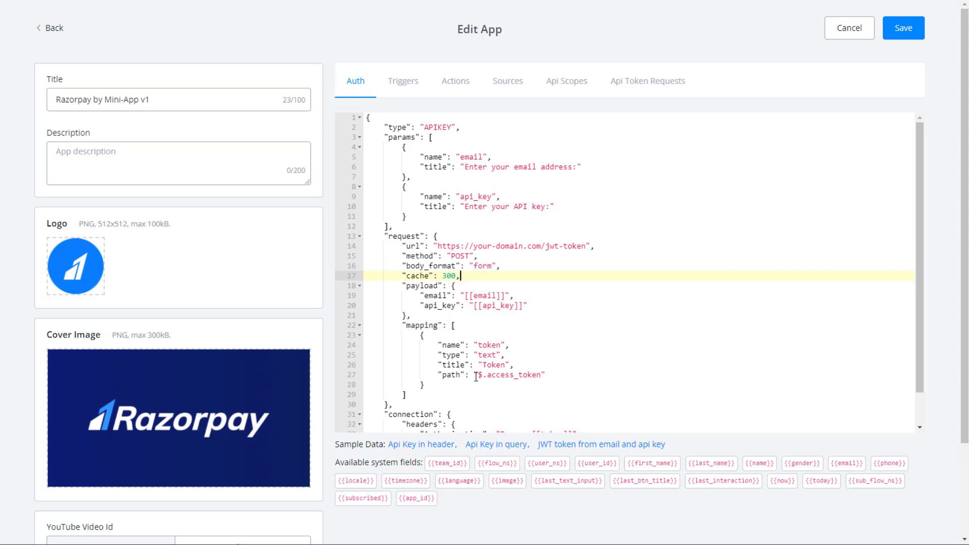
click(468, 364)
scroll(480, 328, down, 1)
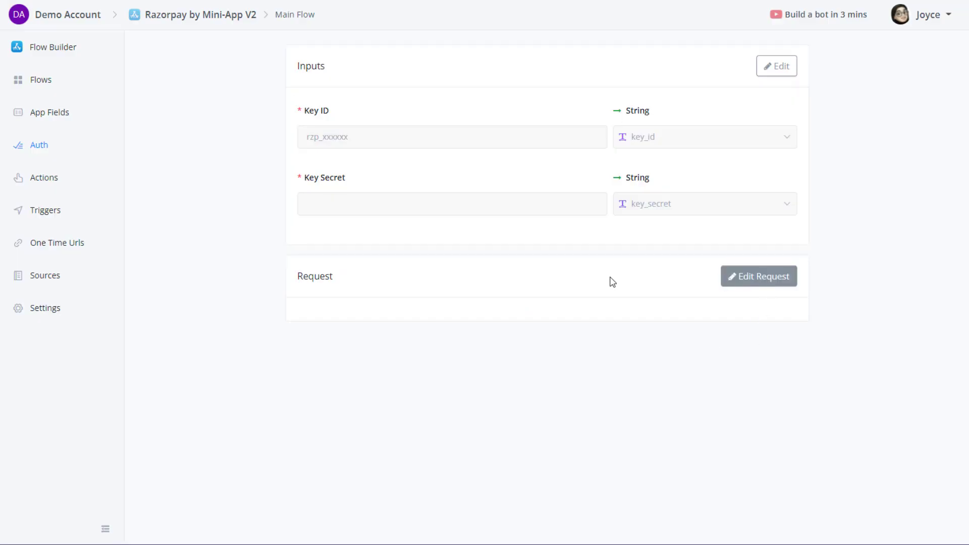
double_click(327, 281)
Inspect the remote request's Body, Authorization and Response options, then cancel without changes.
click(752, 277)
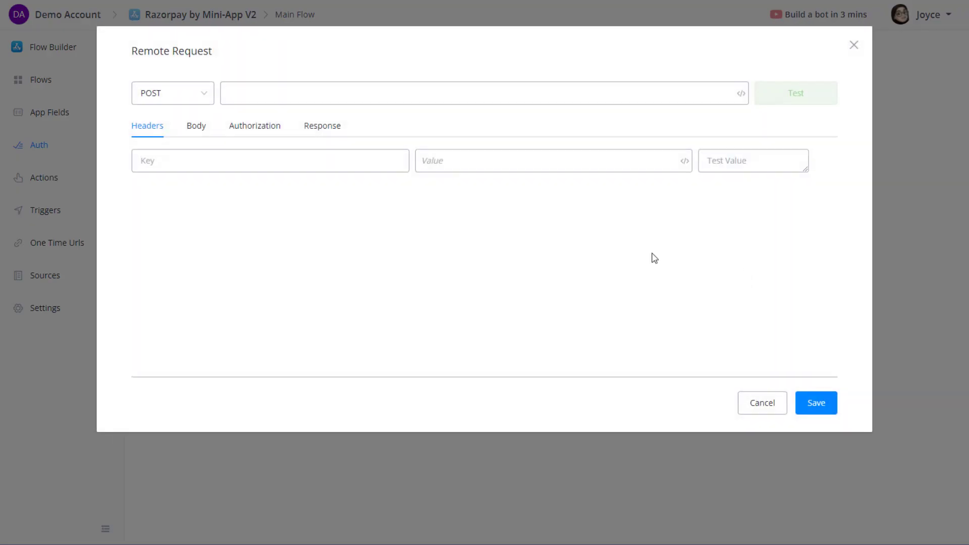
click(189, 137)
click(248, 92)
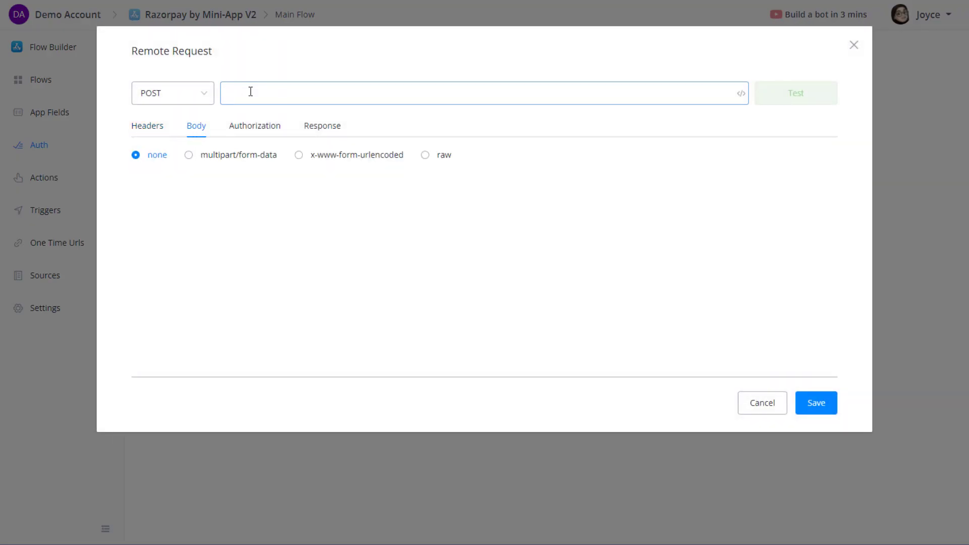
click(241, 129)
click(320, 132)
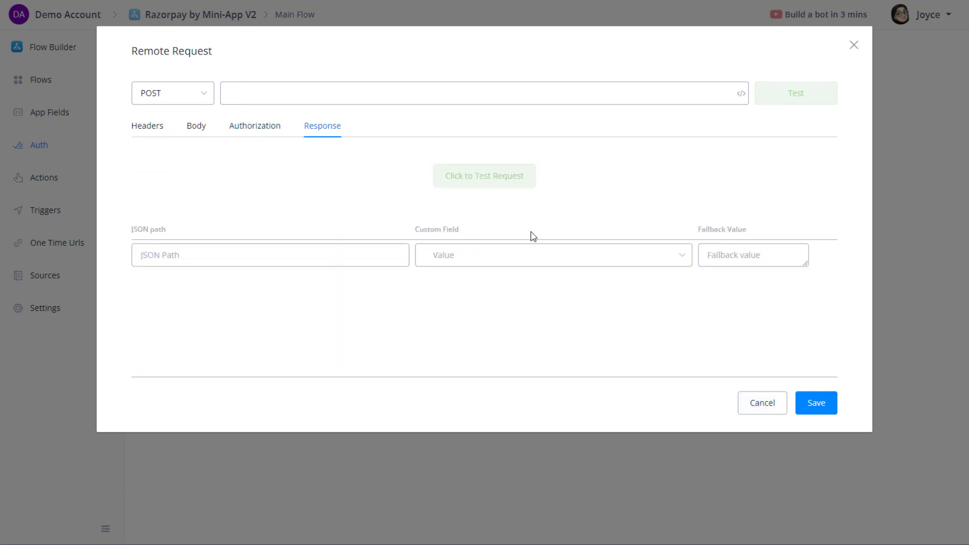
click(309, 96)
click(542, 259)
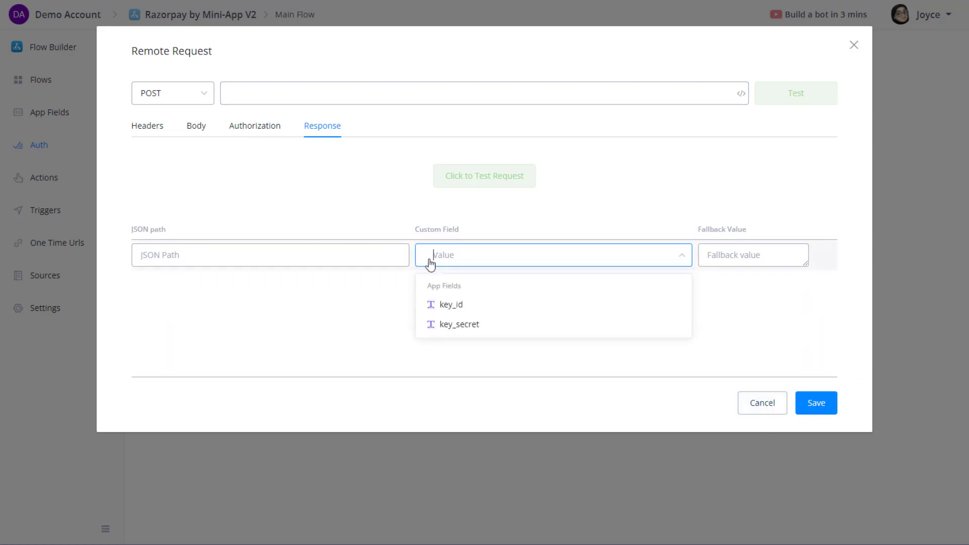
click(762, 404)
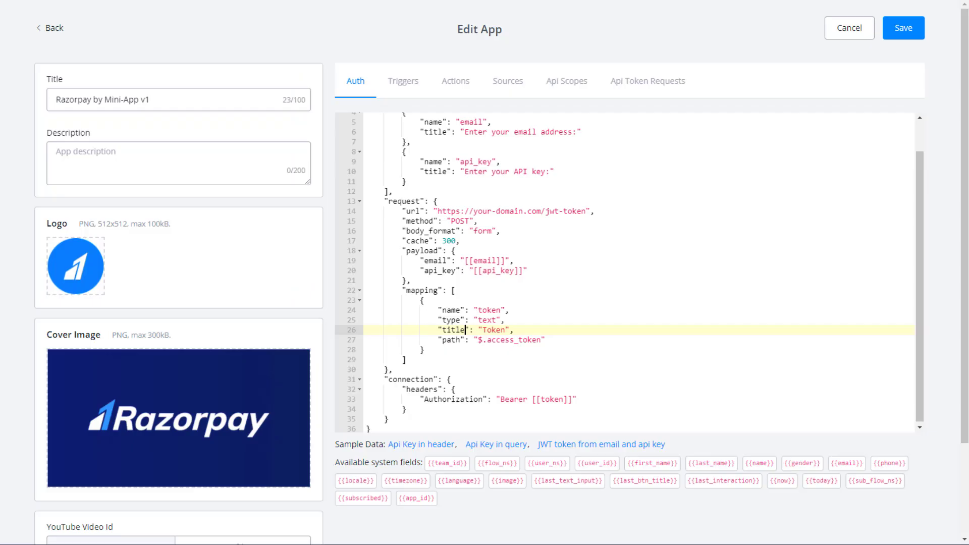
Restore the original APIKEY auth JSON in the v1 app's sample.
click(504, 228)
key(ctrl+a)
key(ctrl+v)
click(538, 246)
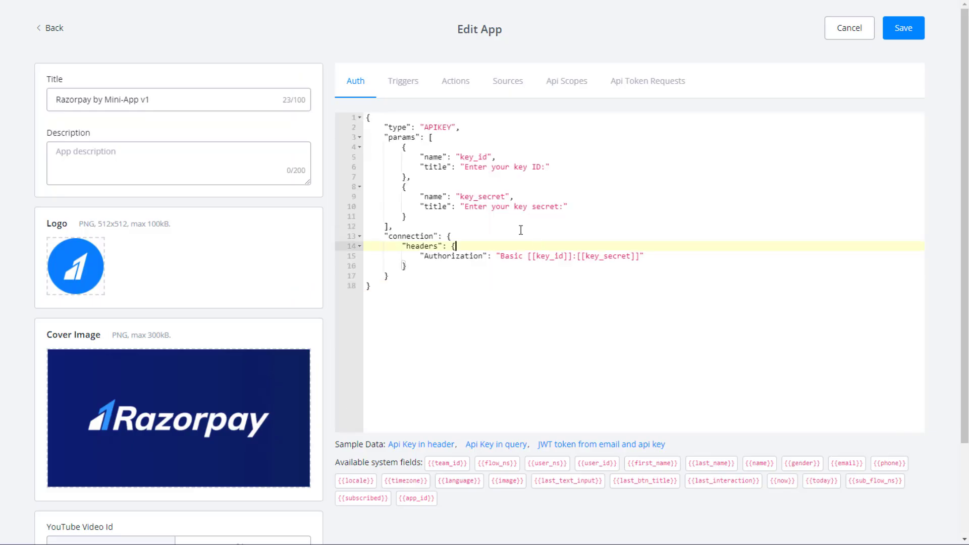
Review the get_link action in the v1 app's actions JSON and show the V2 app's Actions list.
click(476, 86)
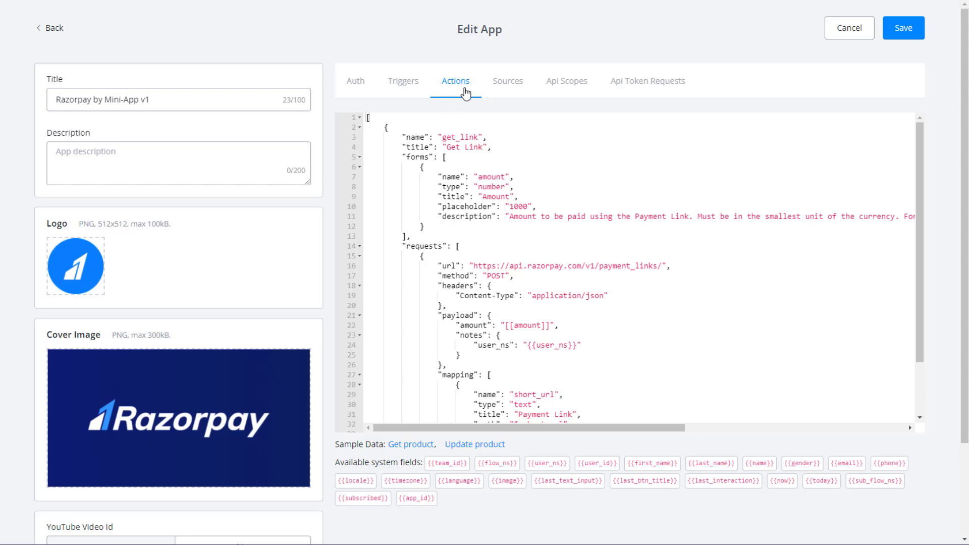
scroll(457, 146, down, 5)
scroll(281, 405, up, 2)
scroll(281, 405, up, 1)
scroll(452, 202, up, 3)
double_click(452, 138)
click(475, 137)
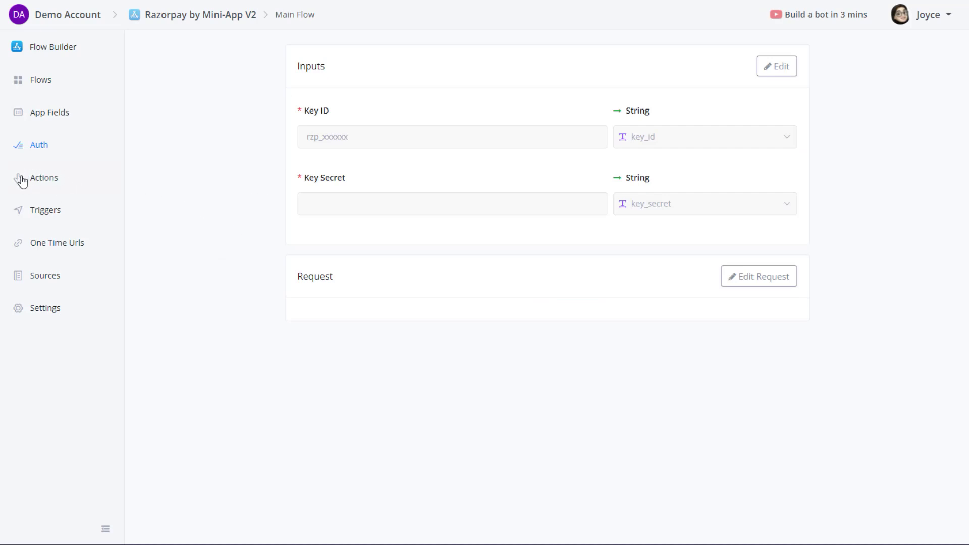
click(45, 181)
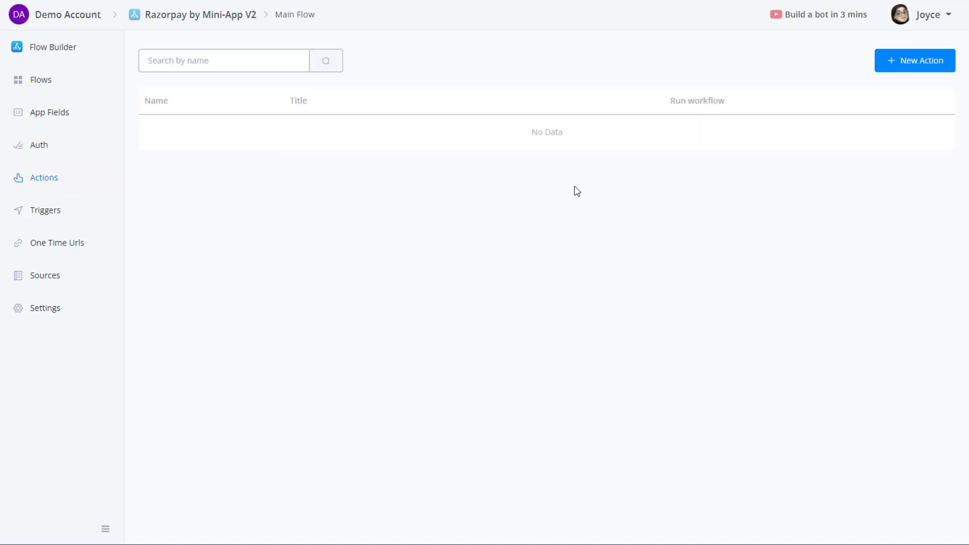
Create a new action named get_link with the title Get Link.
click(921, 59)
click(354, 114)
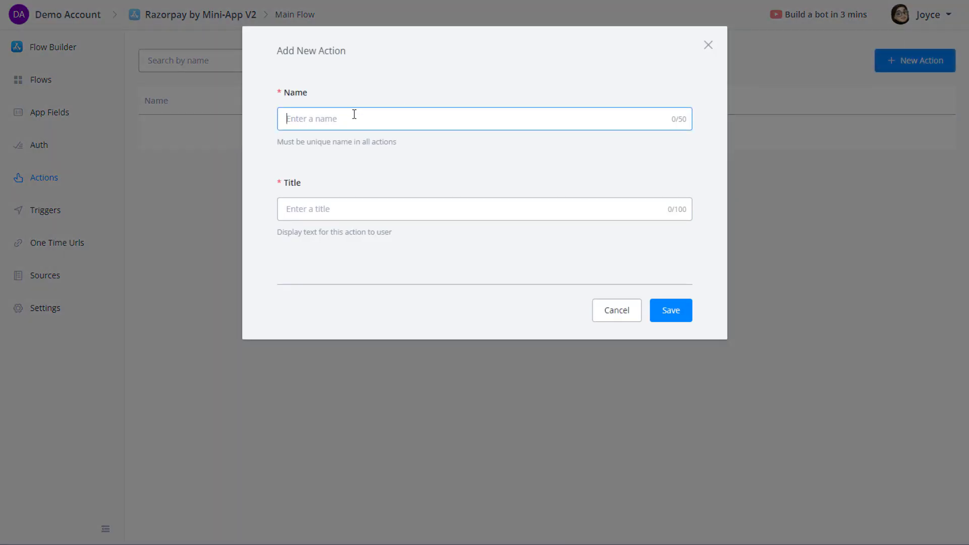
text(get_link)
click(344, 203)
text(Get Link)
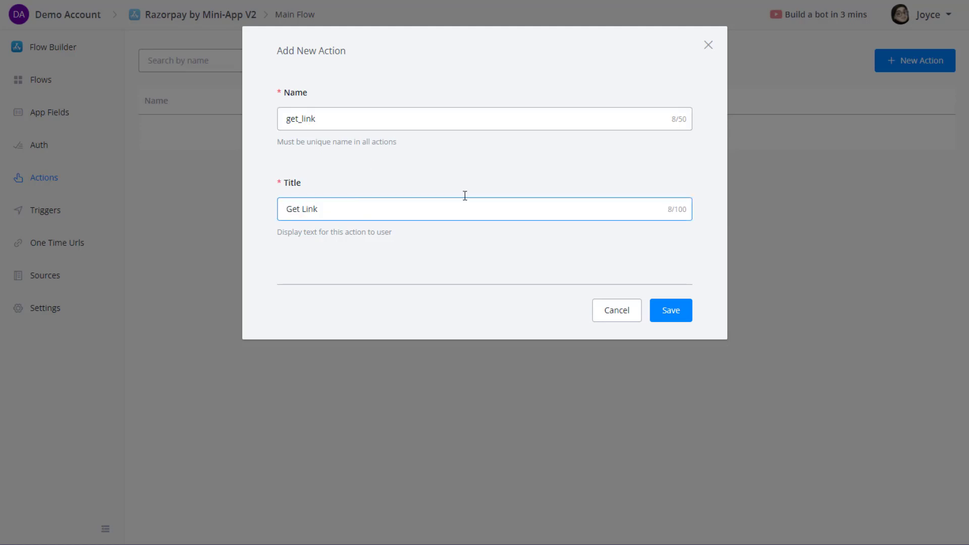
click(689, 311)
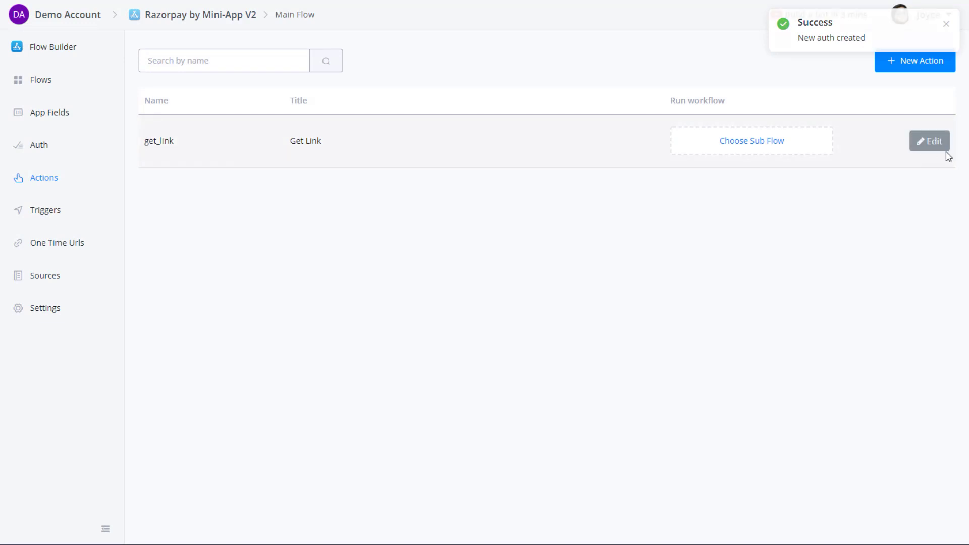
Open get_link for editing and compare its Inputs and Outputs with the reference JSON's forms, mapping and amount.
click(930, 141)
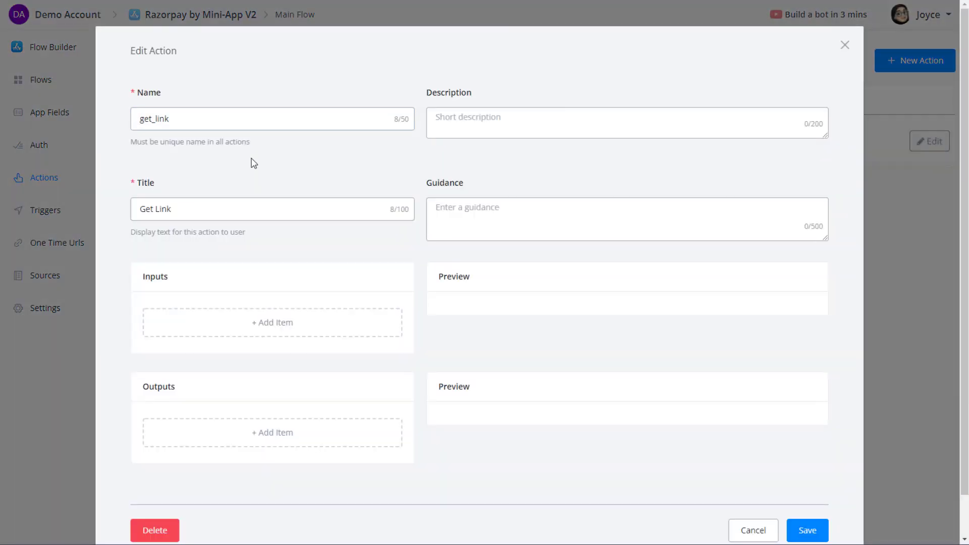
scroll(264, 178, down, 1)
double_click(155, 233)
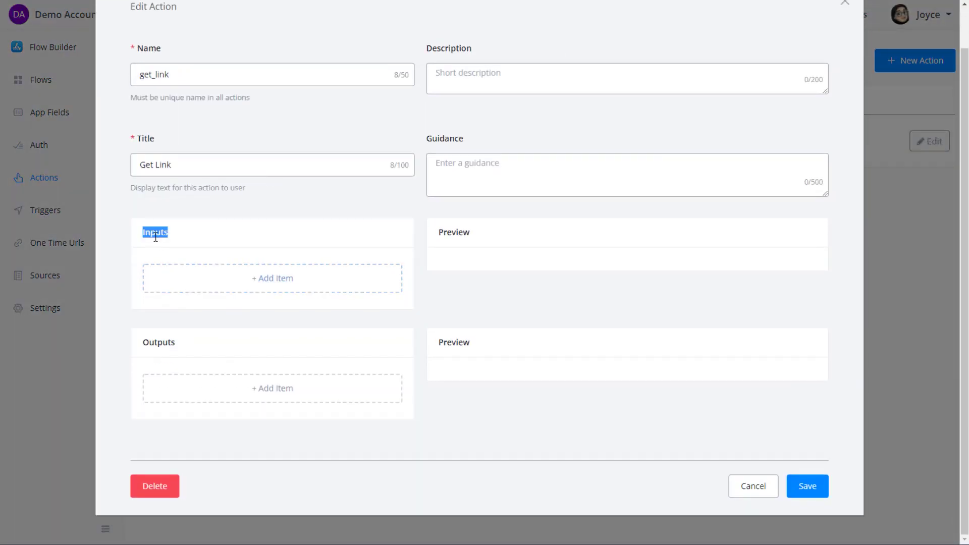
click(162, 352)
double_click(161, 344)
click(211, 346)
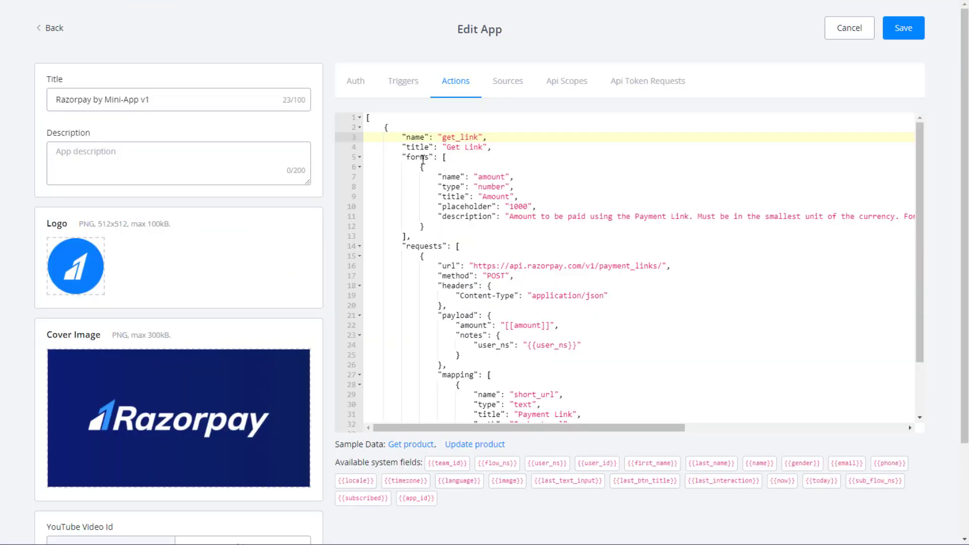
double_click(422, 157)
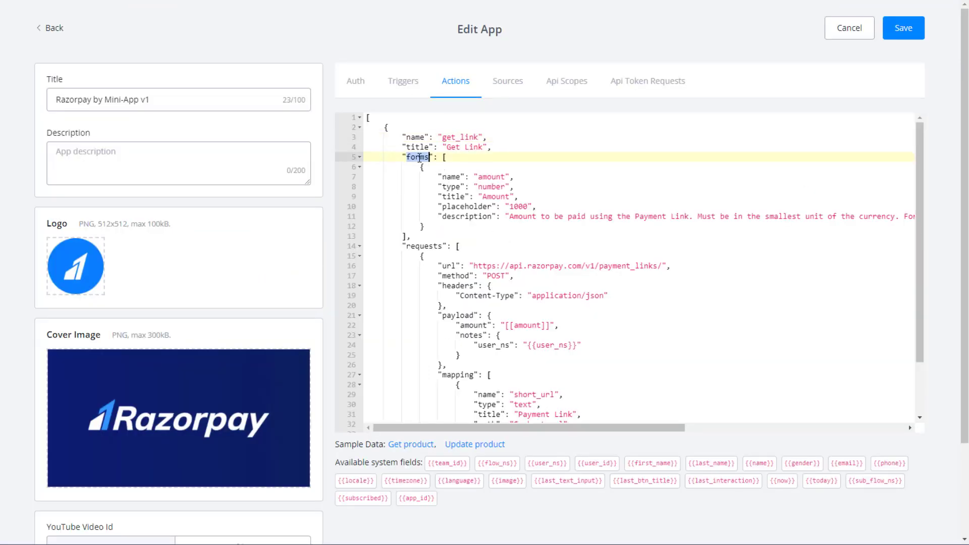
double_click(418, 159)
scroll(426, 247, down, 3)
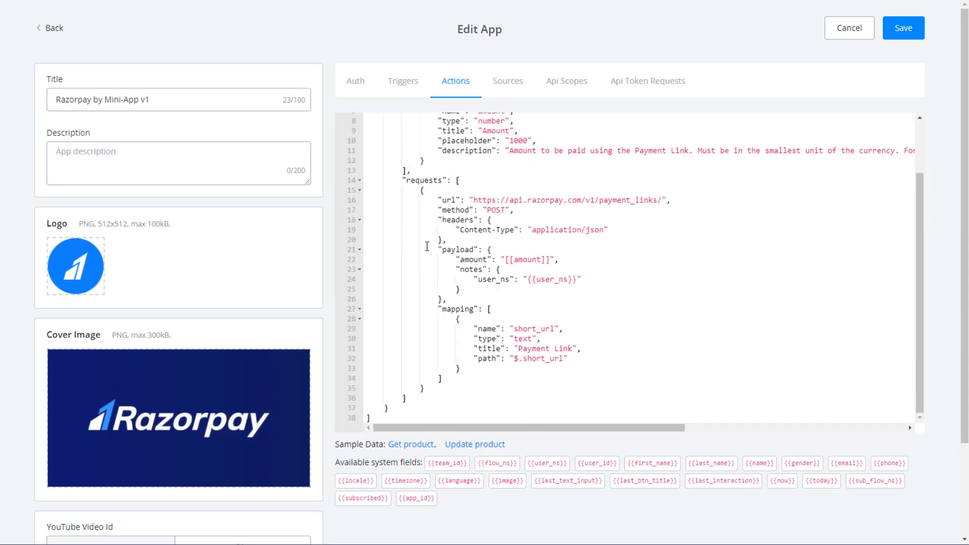
double_click(466, 310)
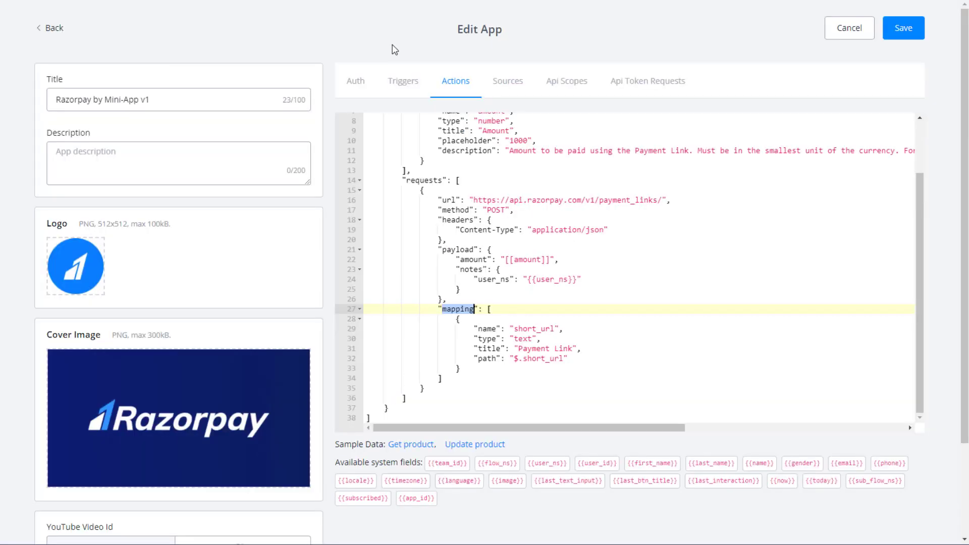
scroll(456, 199, up, 2)
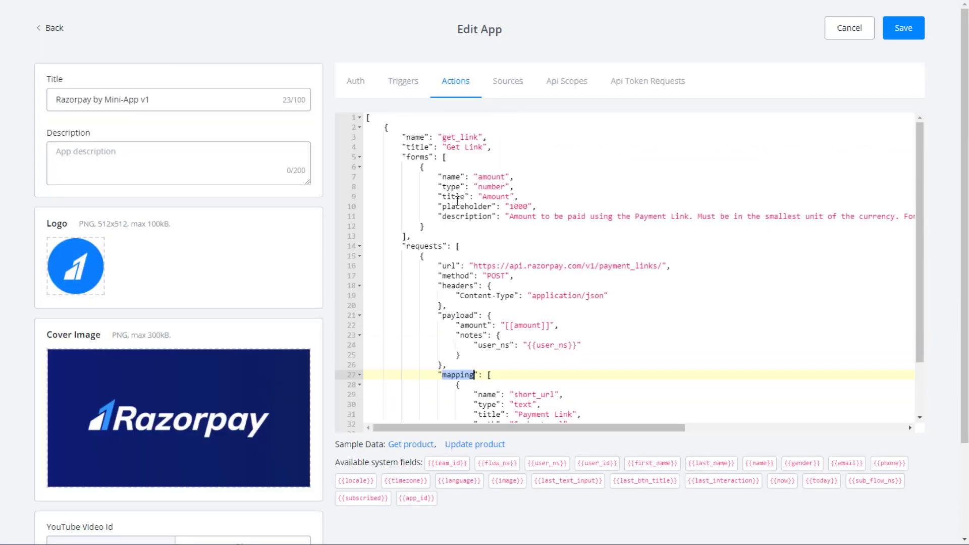
double_click(490, 176)
key(ctrl+c)
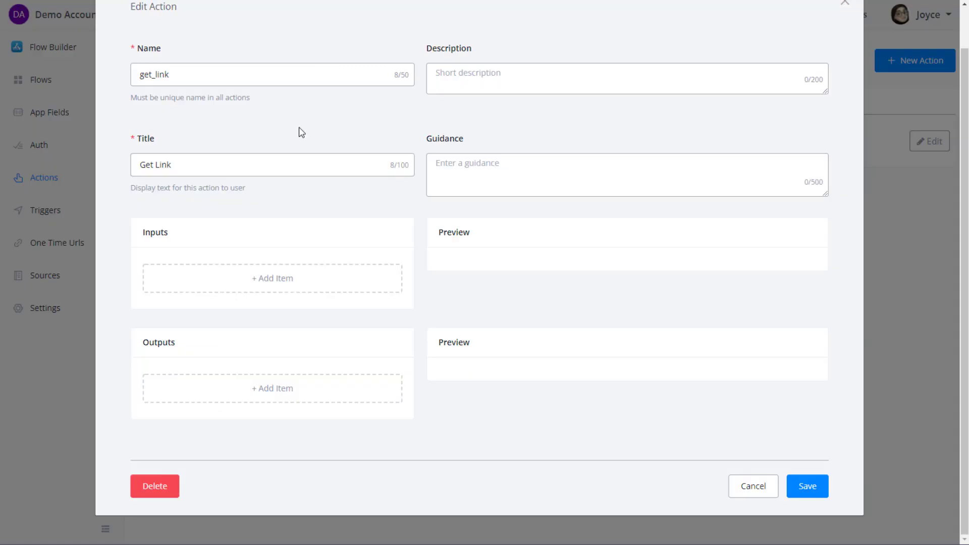
click(223, 283)
Name the new input amount, title it Amount, and store it in a new amount app field.
click(253, 126)
key(ctrl+v)
click(223, 186)
click(224, 186)
text(Amo)
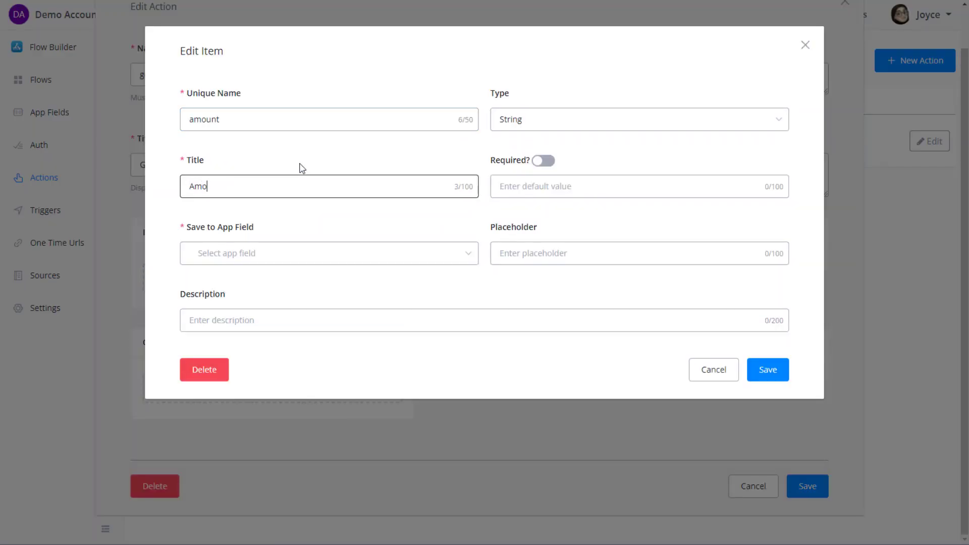
text(amount)
click(205, 286)
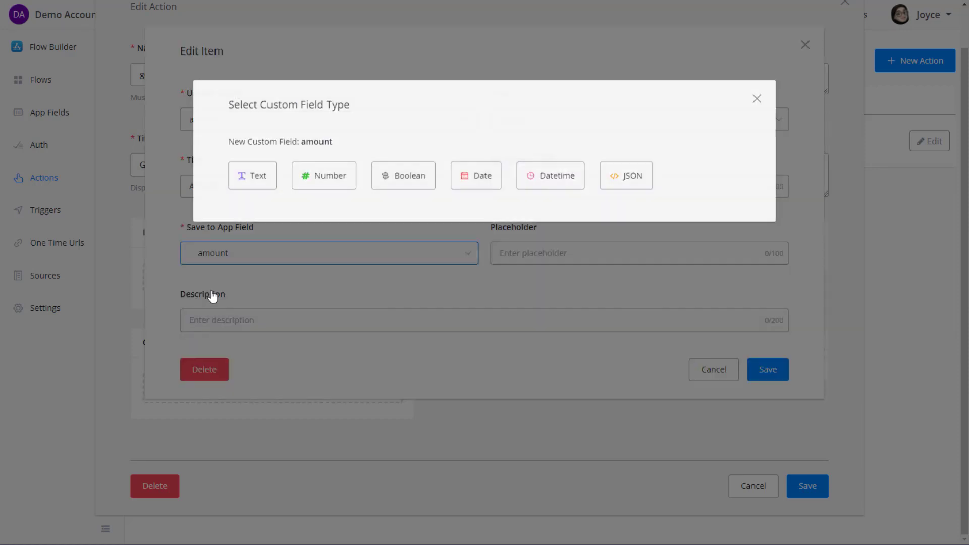
Make the Amount input a required Number with placeholder 1000.
click(319, 178)
click(528, 124)
click(568, 191)
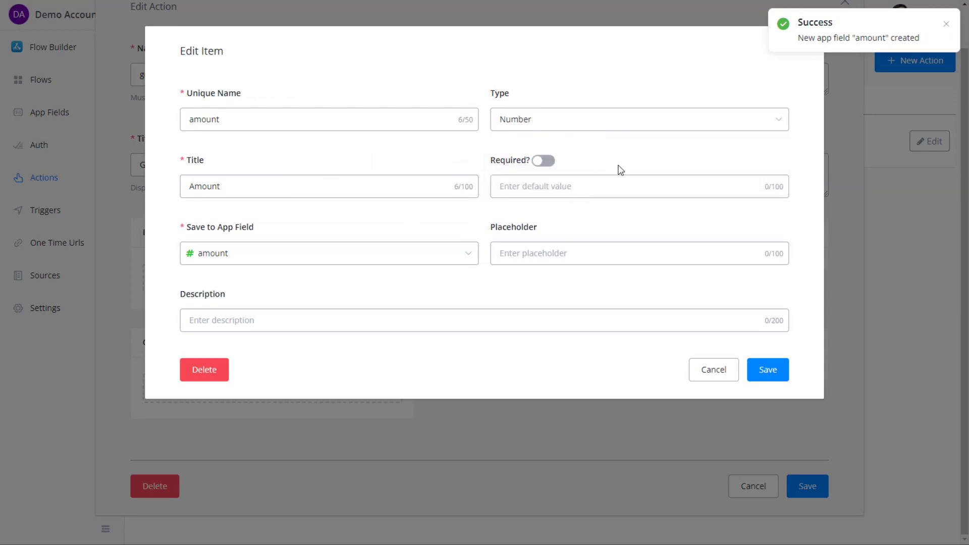
click(543, 160)
click(536, 252)
text(1000",)
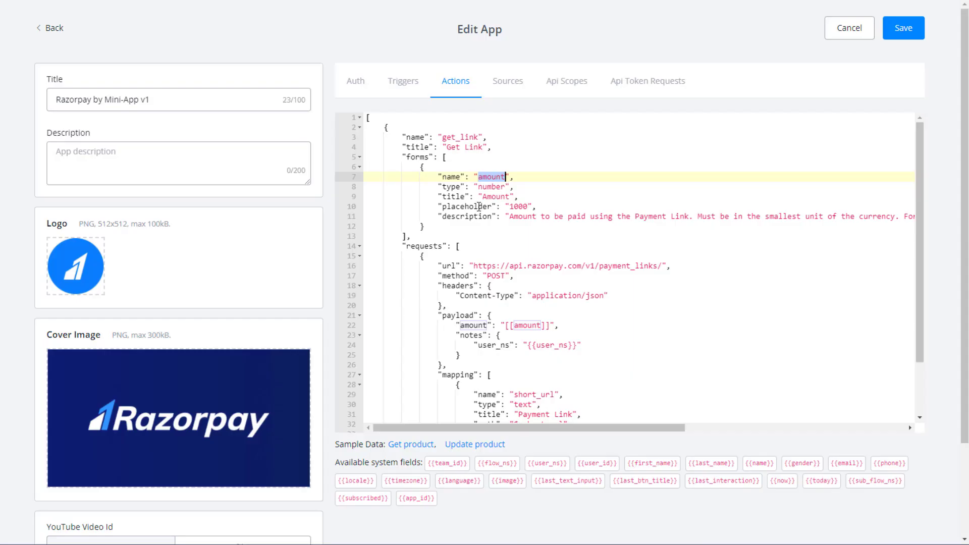
Copy the amount description from the reference code into the input's Description and save it.
double_click(479, 207)
double_click(519, 207)
click(522, 217)
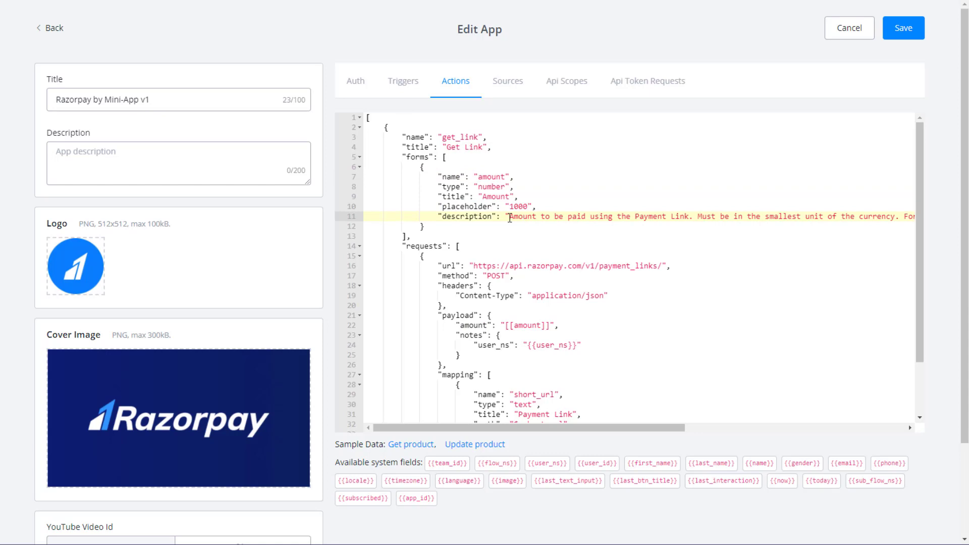
drag(511, 218, 912, 220)
key(ctrl+c)
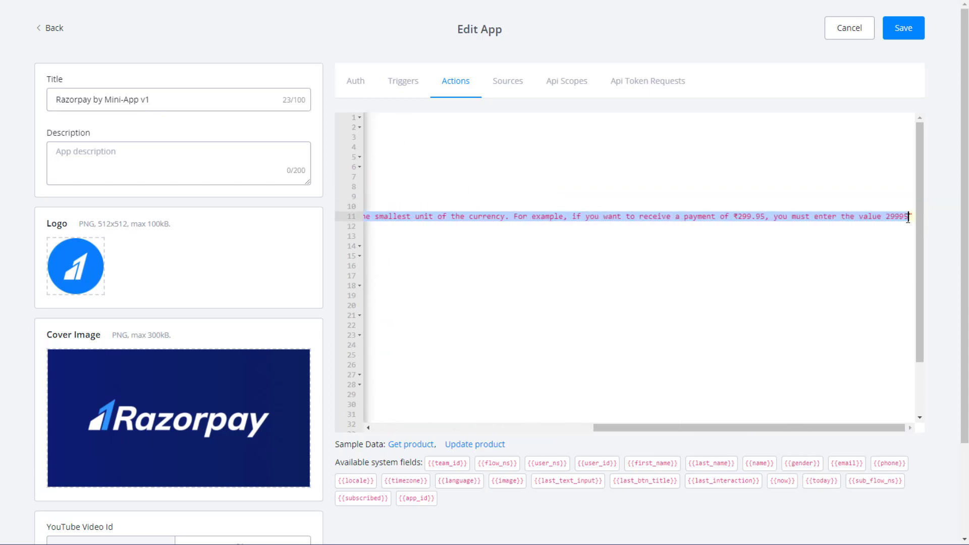
click(306, 320)
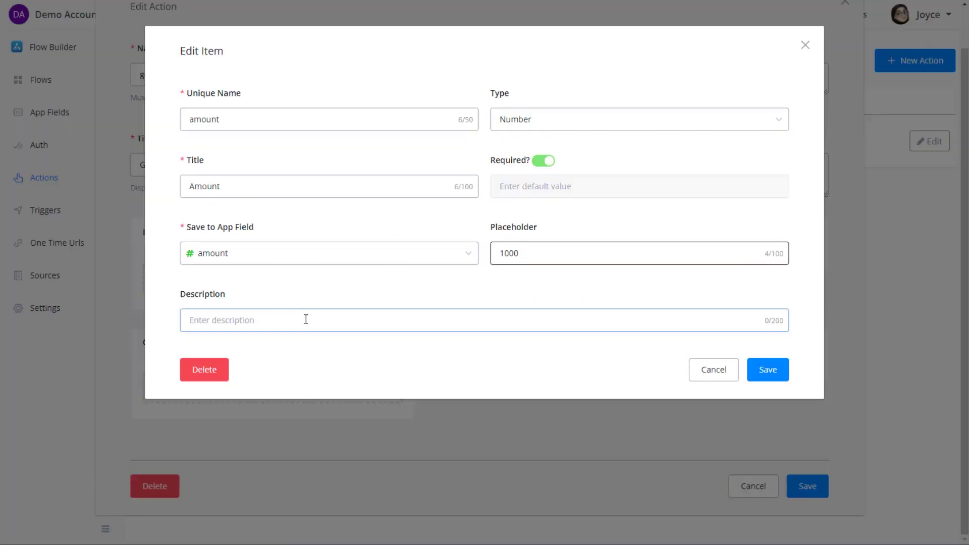
key(ctrl+v)
click(767, 370)
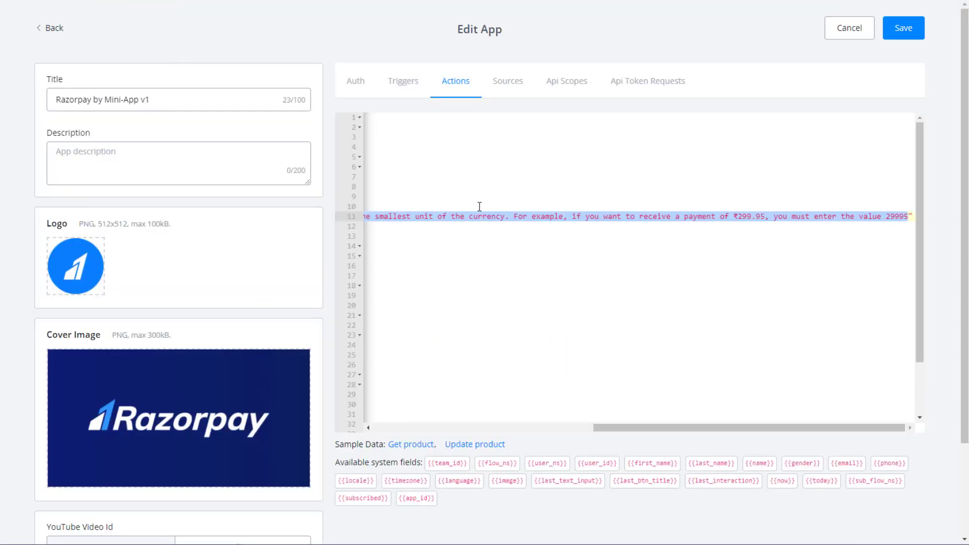
Look up the short_url Payment Link output in the reference code and start a new output item.
drag(644, 430, 423, 431)
scroll(535, 328, down, 2)
click(540, 337)
double_click(547, 329)
key(ctrl+c)
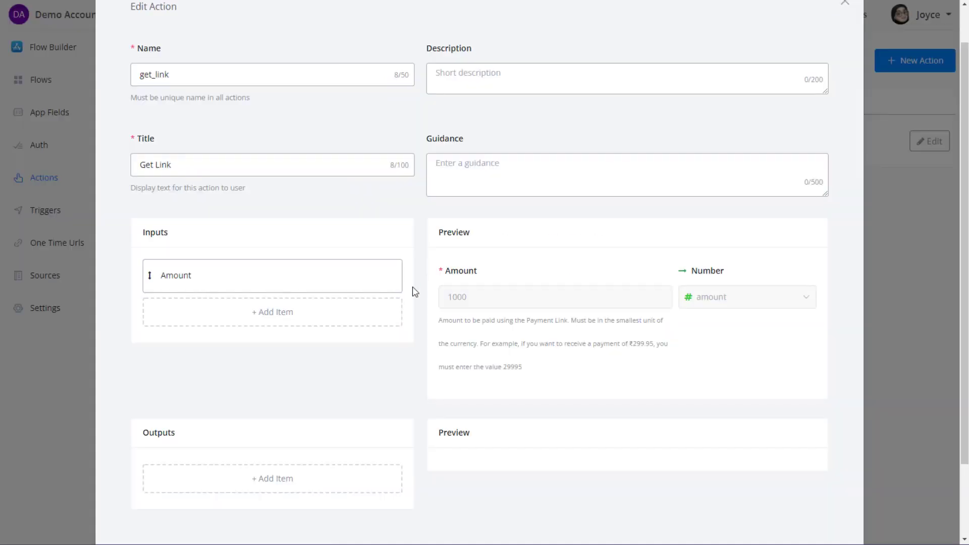
click(231, 474)
click(339, 119)
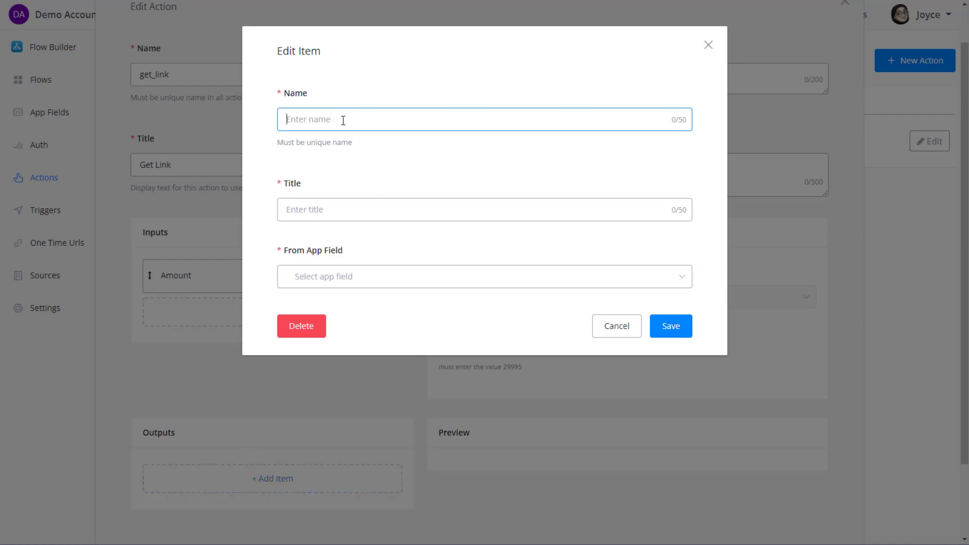
Try saving a short_url output titled Payment Link without an app field, then discard it.
key(ctrl+v)
click(315, 207)
text(P)
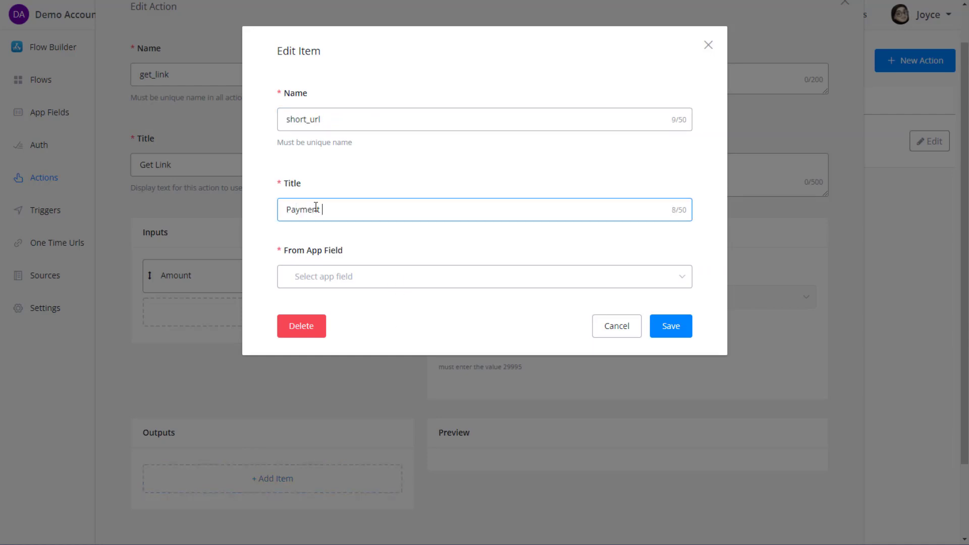
click(314, 278)
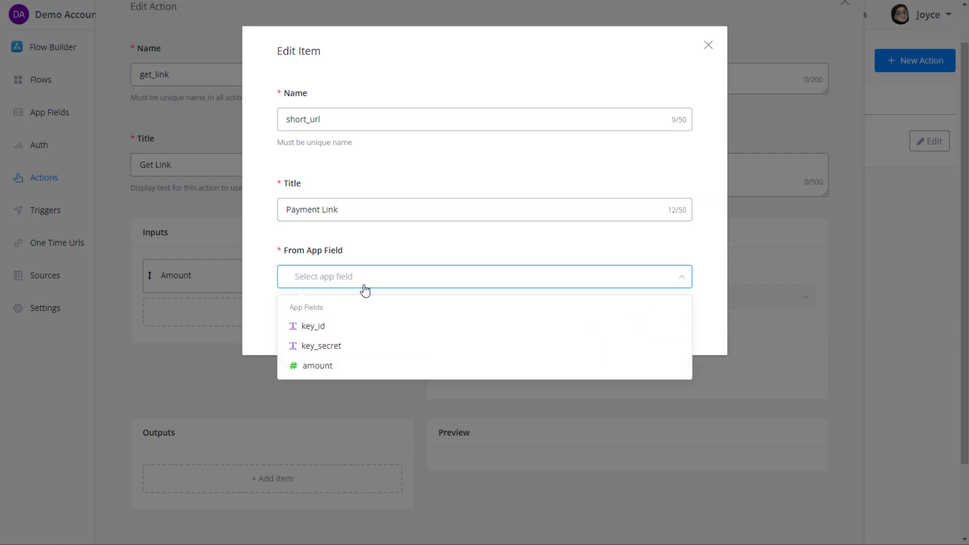
text(short_url)
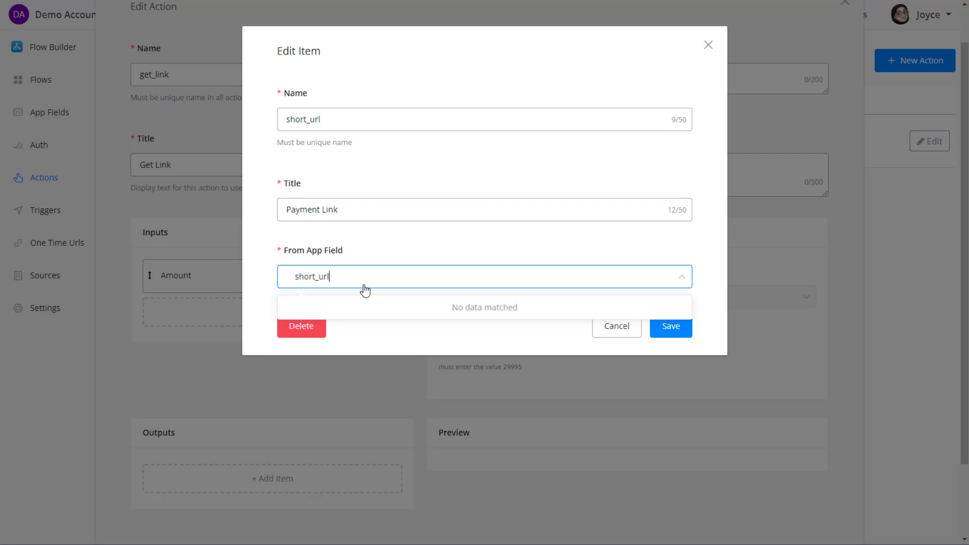
click(316, 275)
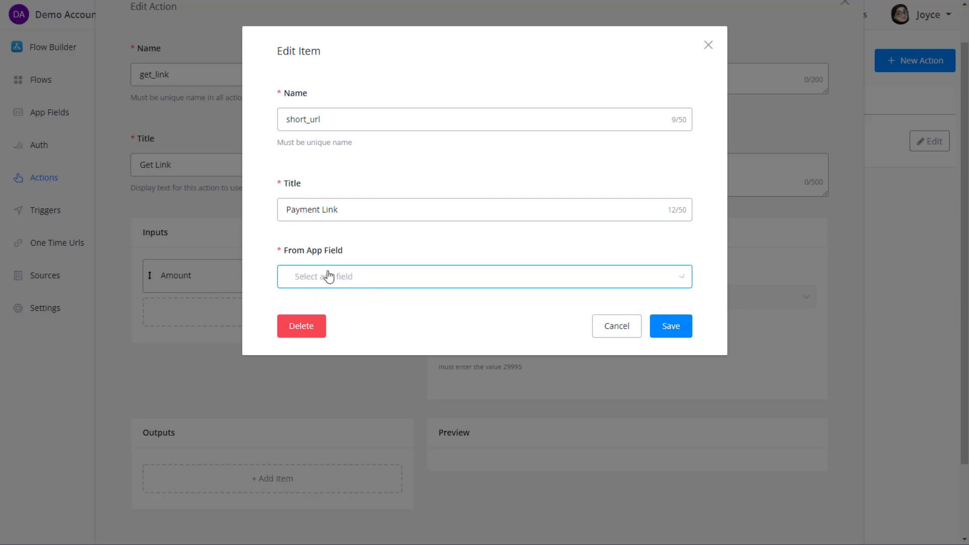
click(676, 329)
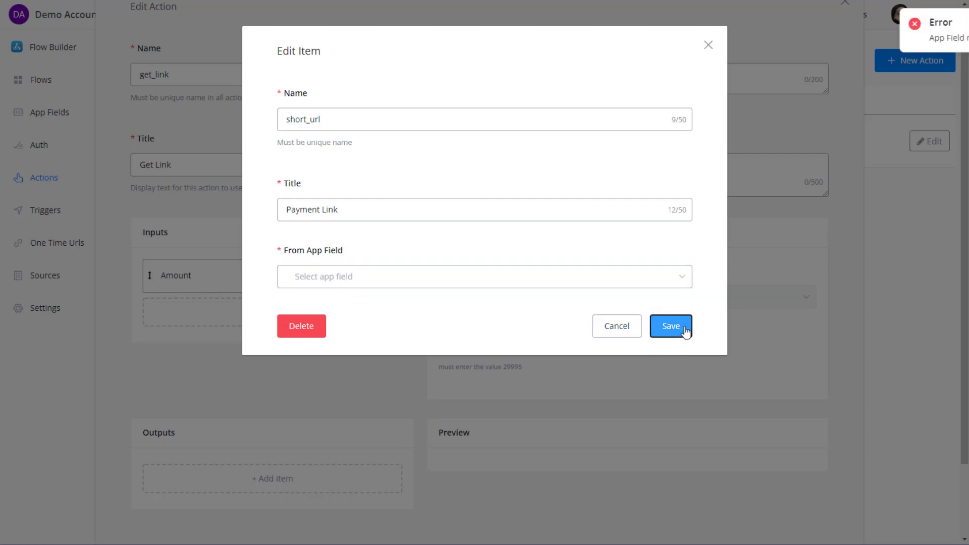
click(617, 326)
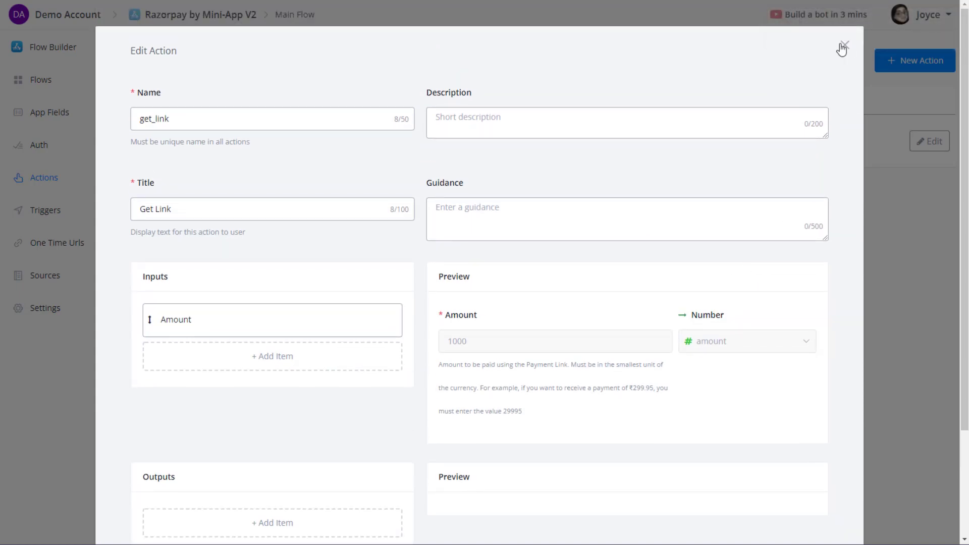
Add a new text app field named short_url.
click(845, 49)
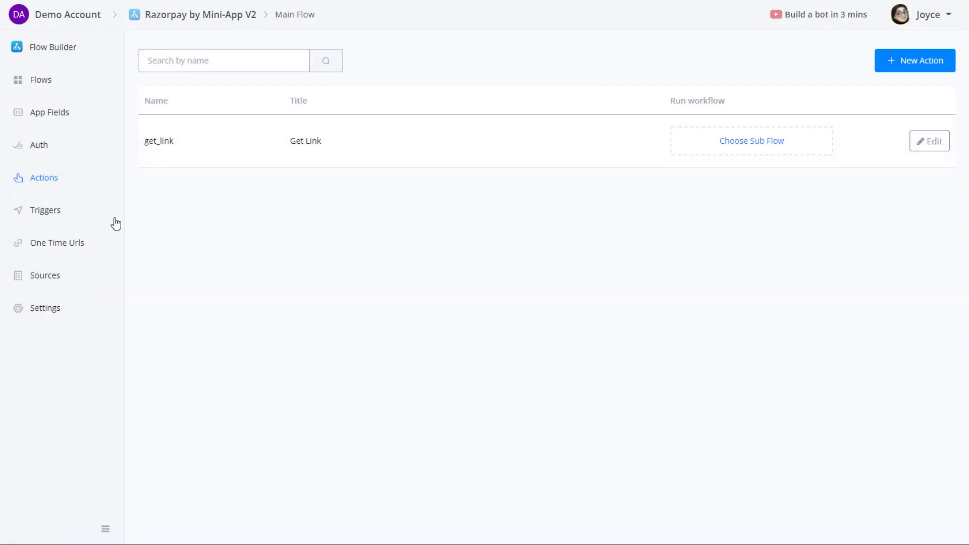
click(56, 118)
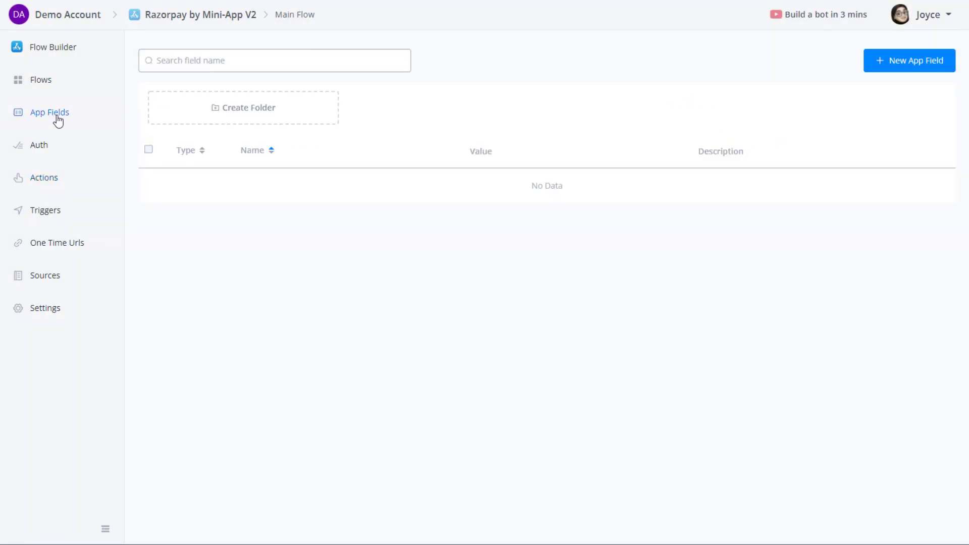
click(891, 65)
click(367, 127)
text(short_url)
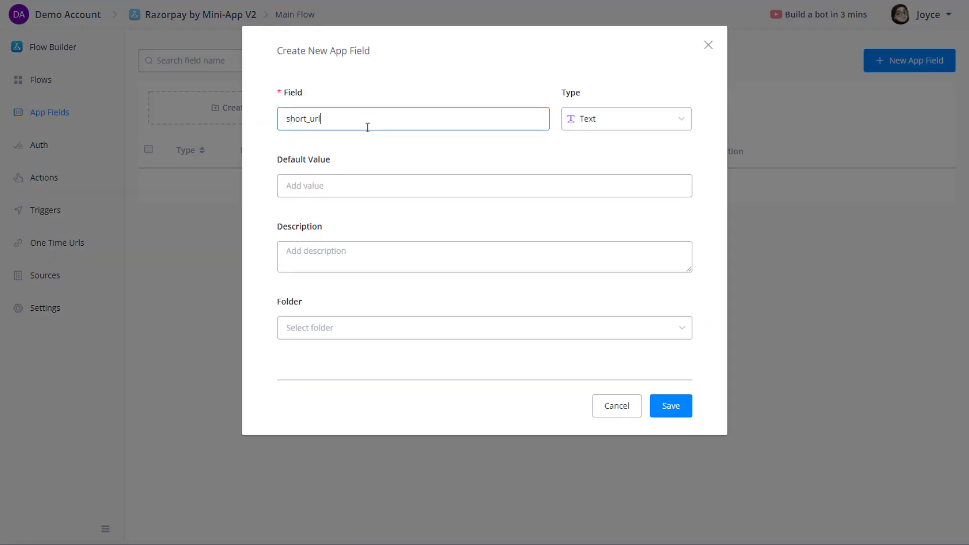
click(672, 410)
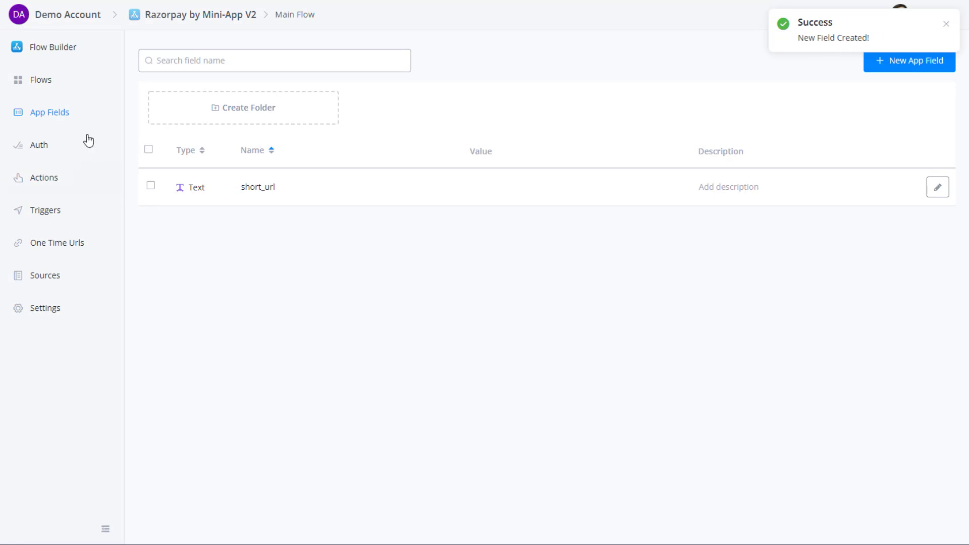
Go back to the Actions list and reopen the get_link action for editing.
click(98, 42)
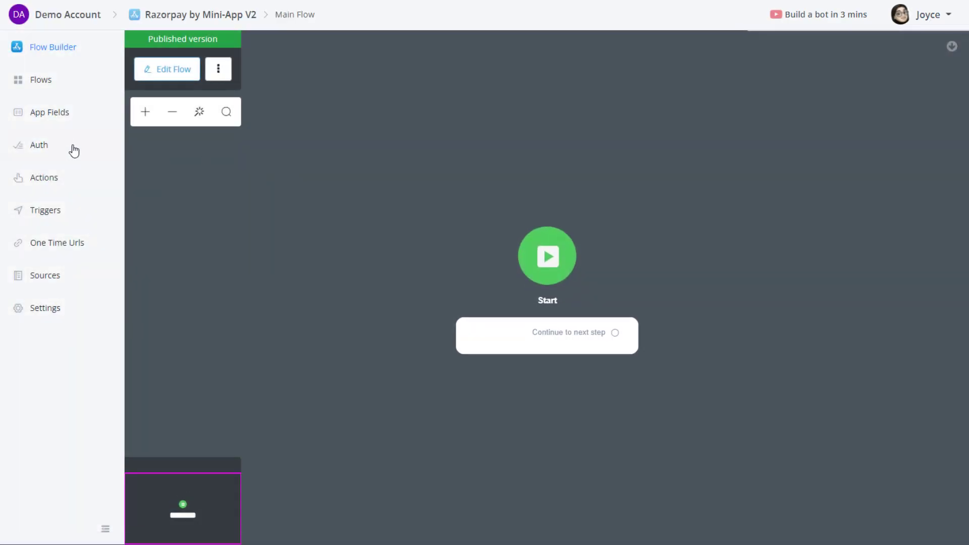
click(54, 119)
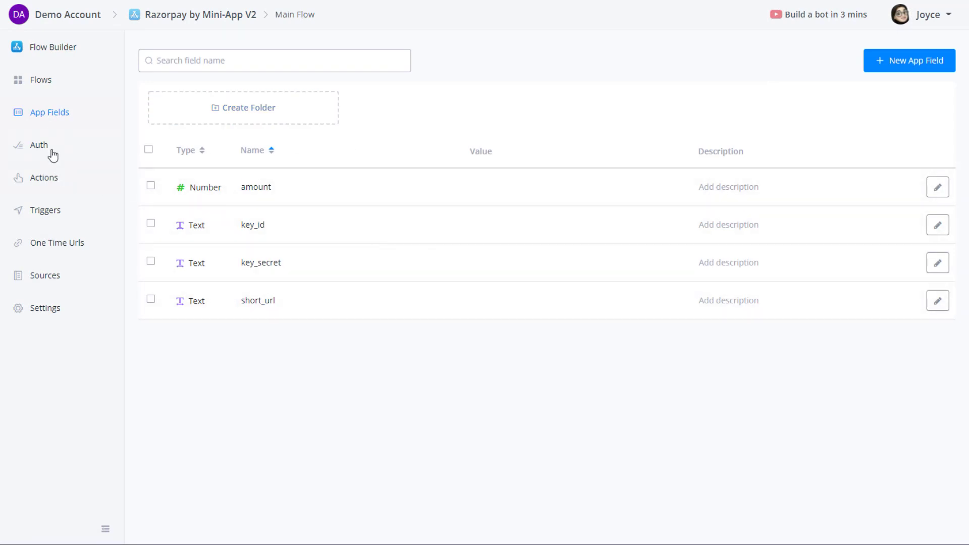
click(52, 151)
click(65, 177)
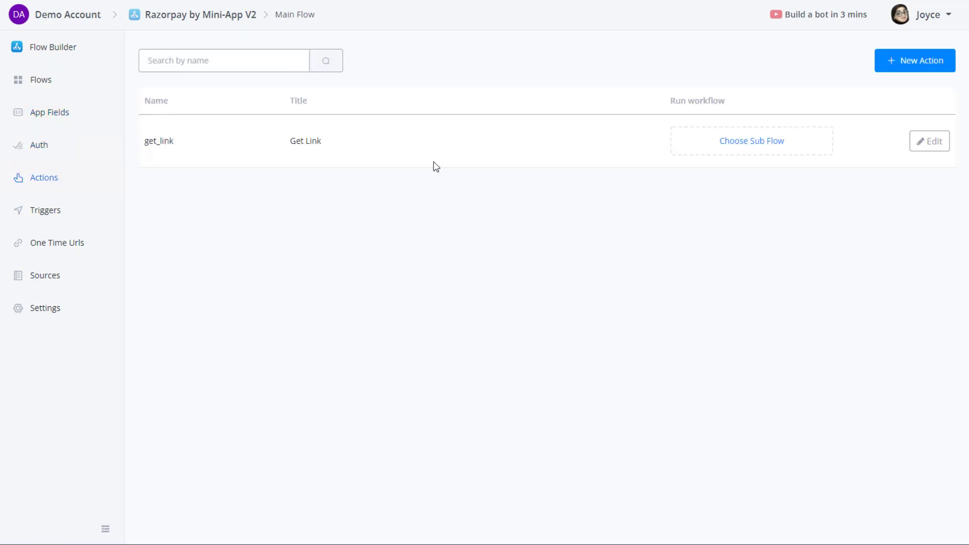
click(923, 146)
Add a required Number input named amount, titled Amount, stored in the amount app field.
scroll(229, 383, down, 1)
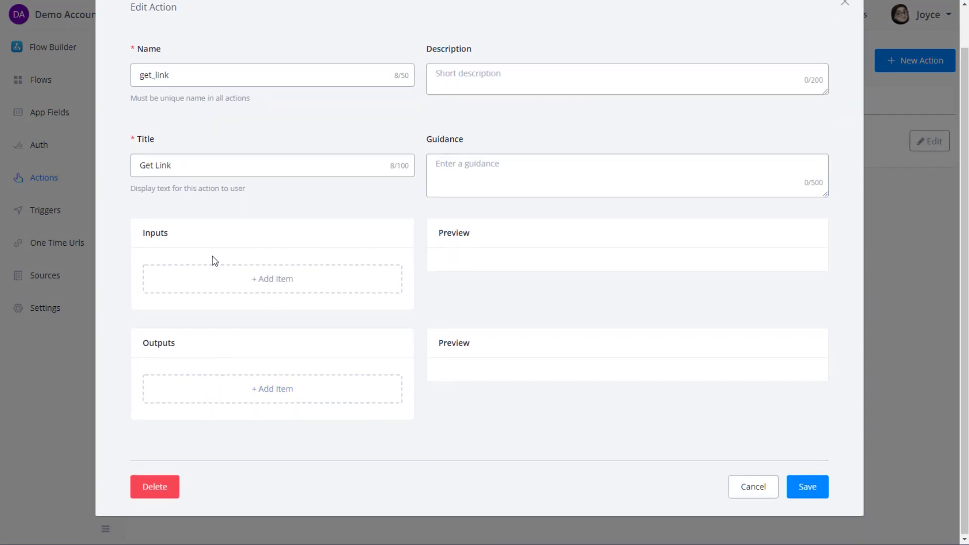
scroll(222, 282, up, 1)
click(239, 329)
text(amount)
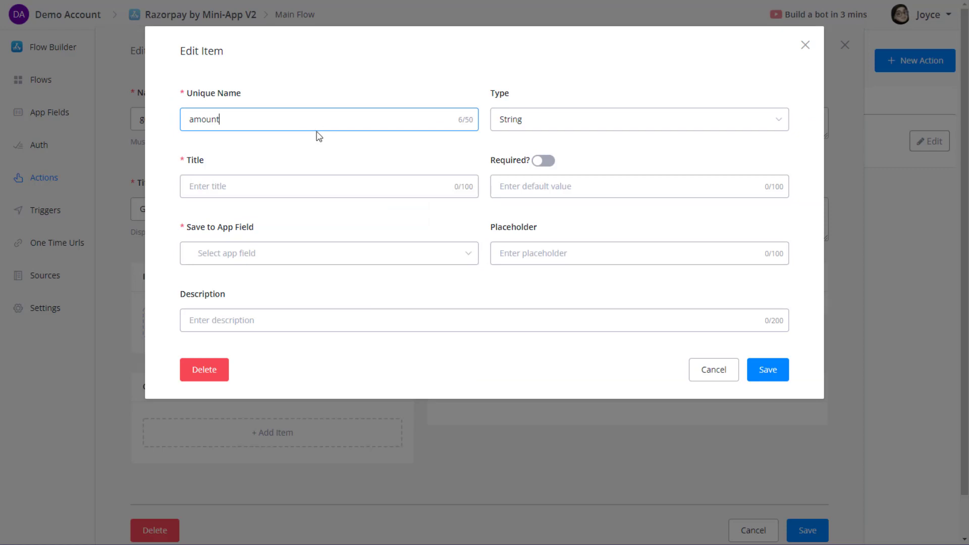
click(528, 125)
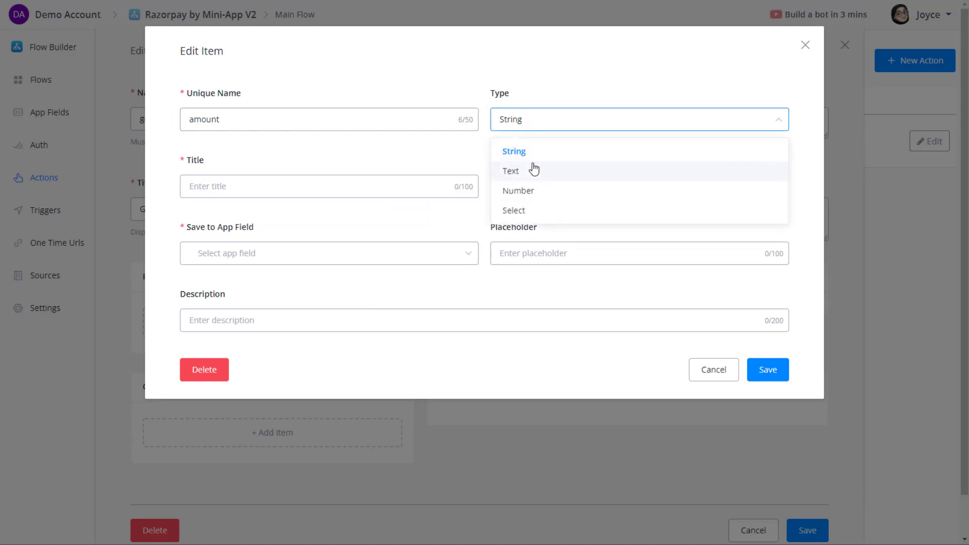
click(525, 189)
click(271, 190)
text(Amount)
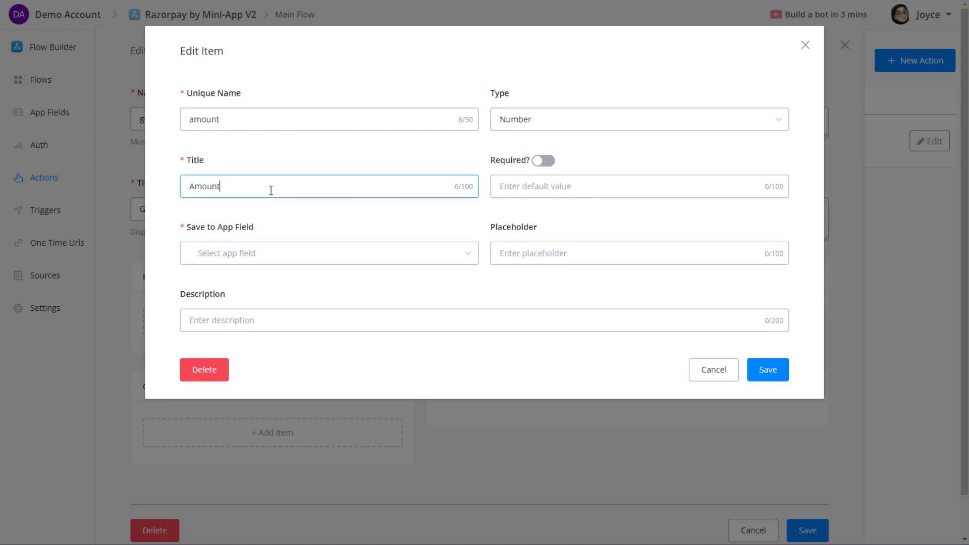
click(544, 160)
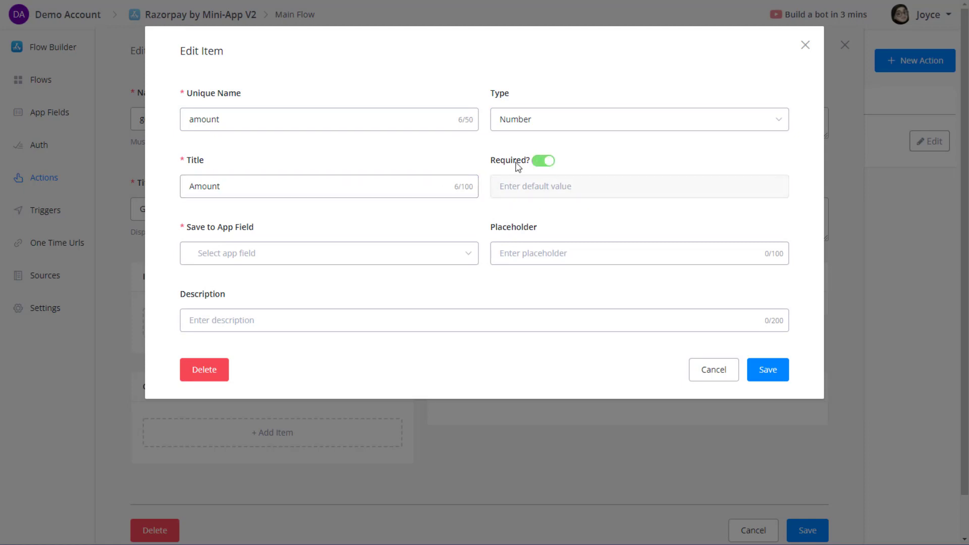
click(224, 255)
click(247, 344)
Give the Amount input placeholder 1000 and the copied payment description, then save it.
click(558, 254)
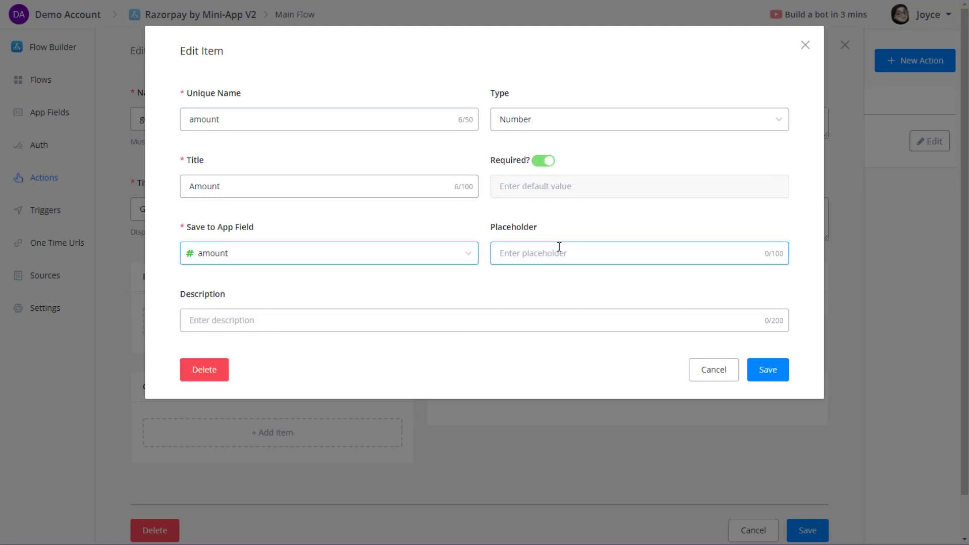
text(1000)
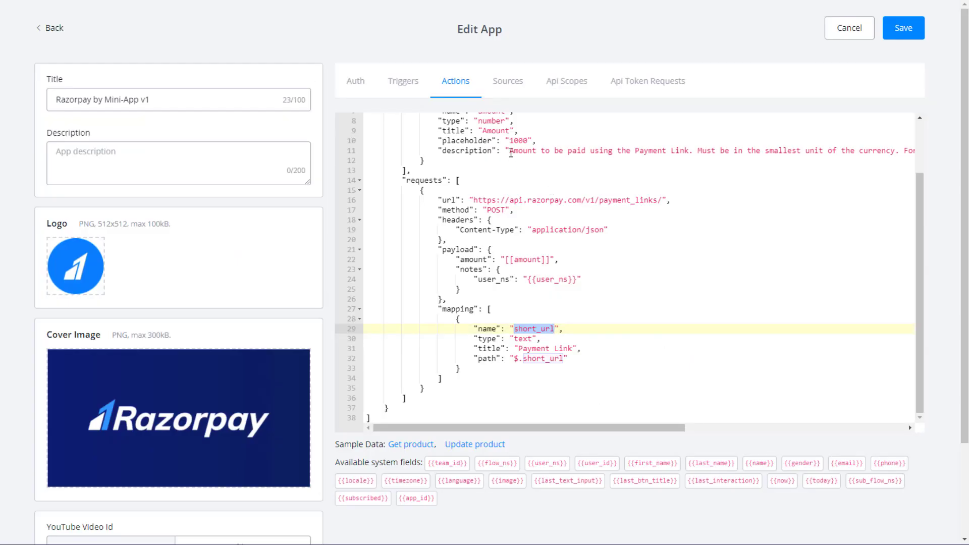
drag(511, 152, 923, 149)
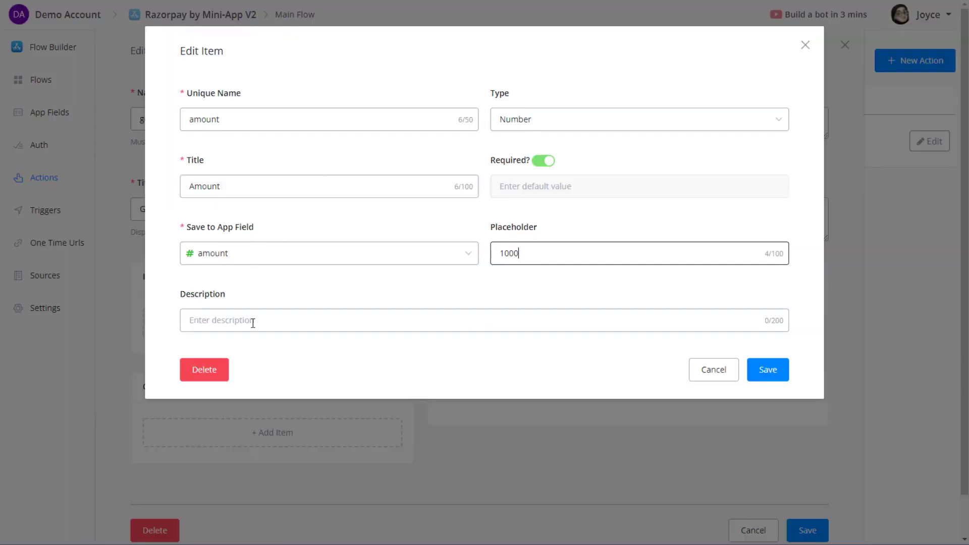
click(252, 323)
text(Amount to be paid using the Payment Link. Must be in the smallest unit of the currency. For example, if you want to receive a payment of ₹299.95, you must enter the value 29995)
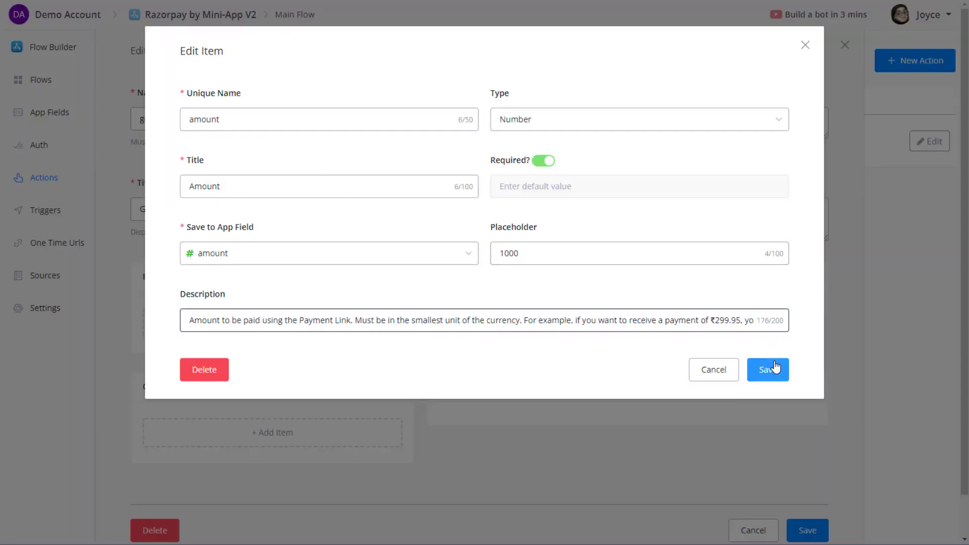
click(767, 369)
scroll(222, 454, down, 1)
Add a short_url output titled Payment Link, drawn from the short_url app field.
click(218, 465)
click(337, 120)
text(short_url)
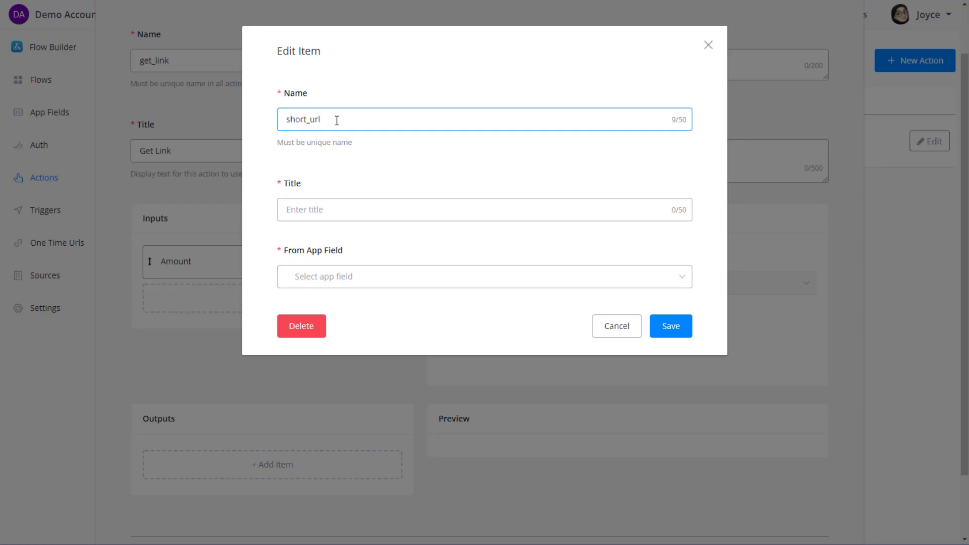
click(324, 211)
text(Payment Link)
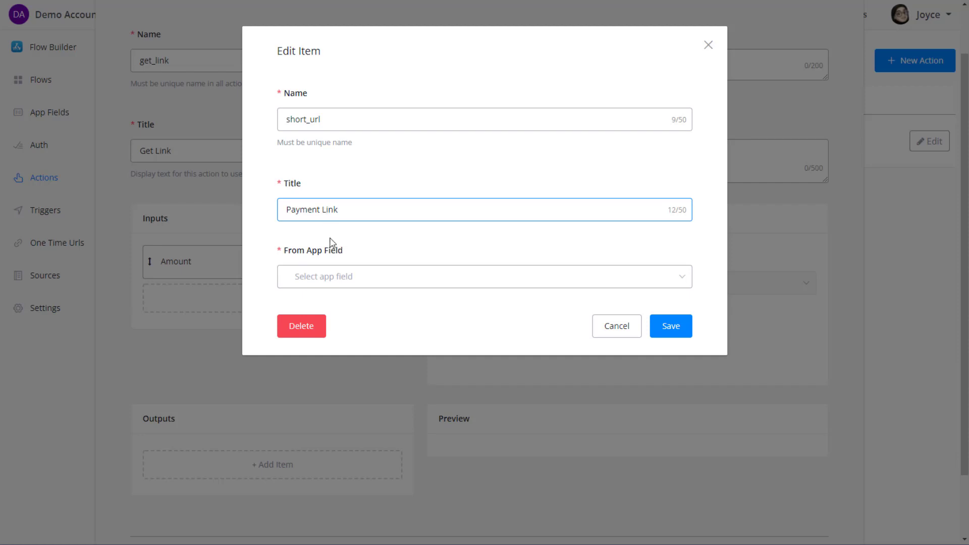
click(331, 278)
click(330, 387)
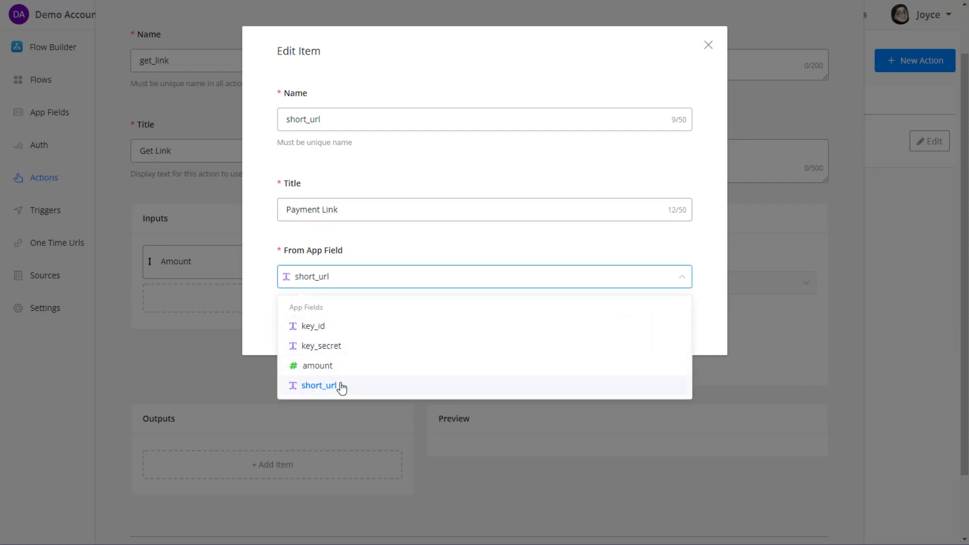
click(671, 325)
scroll(560, 350, down, 3)
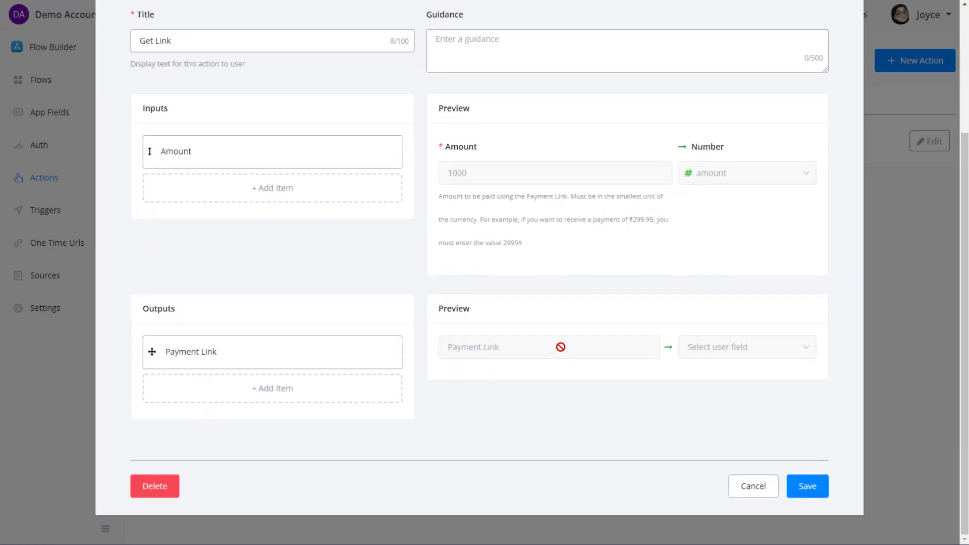
scroll(606, 361, up, 3)
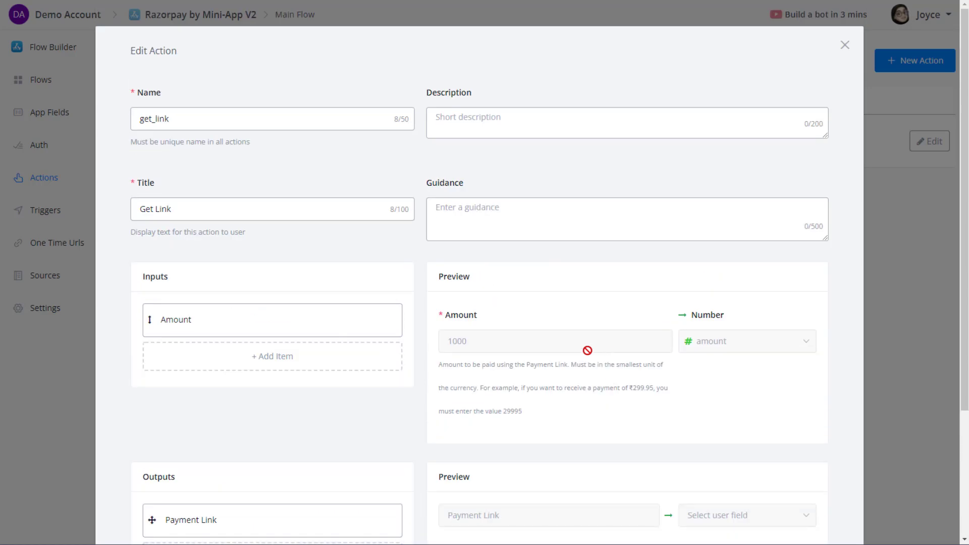
scroll(588, 350, down, 1)
scroll(555, 328, up, 1)
scroll(238, 186, down, 2)
click(258, 199)
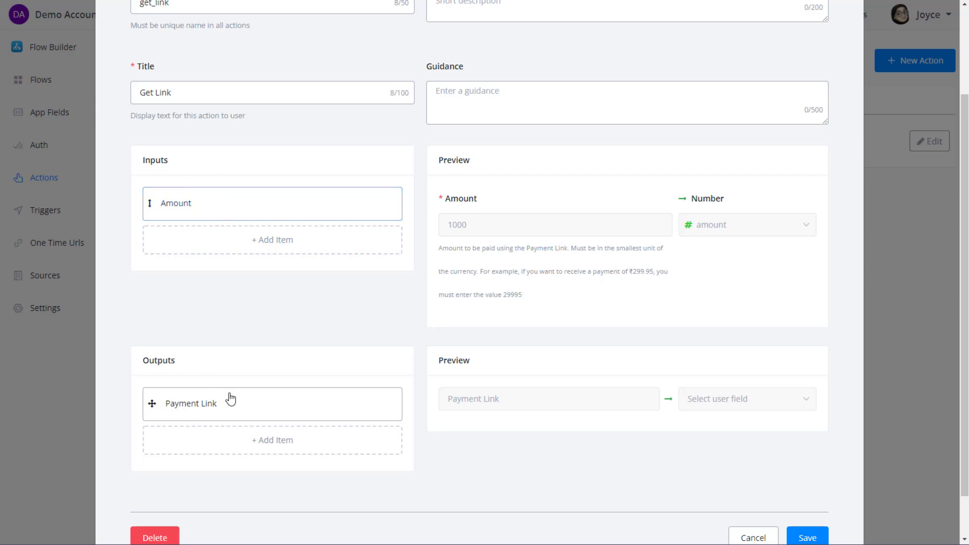
scroll(439, 378, down, 1)
scroll(321, 45, up, 2)
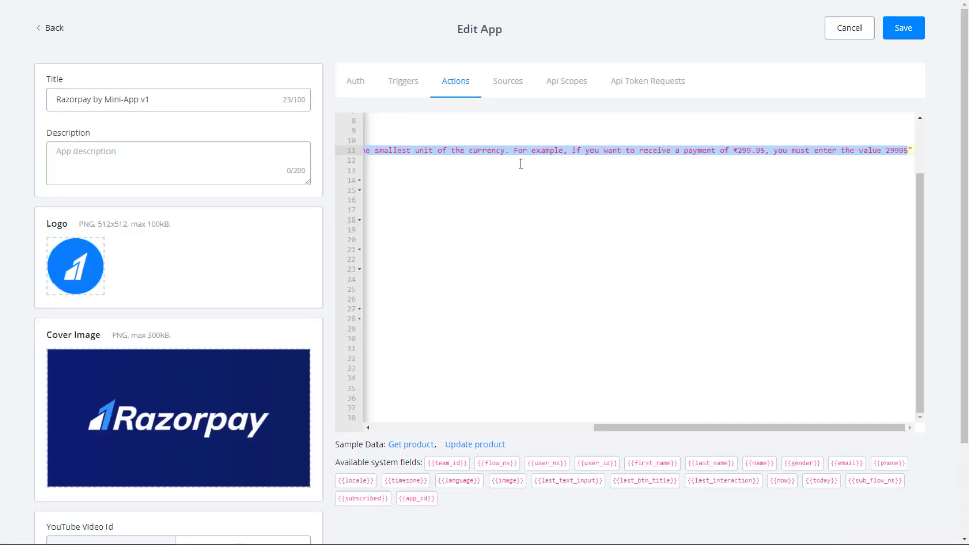
drag(655, 433, 435, 428)
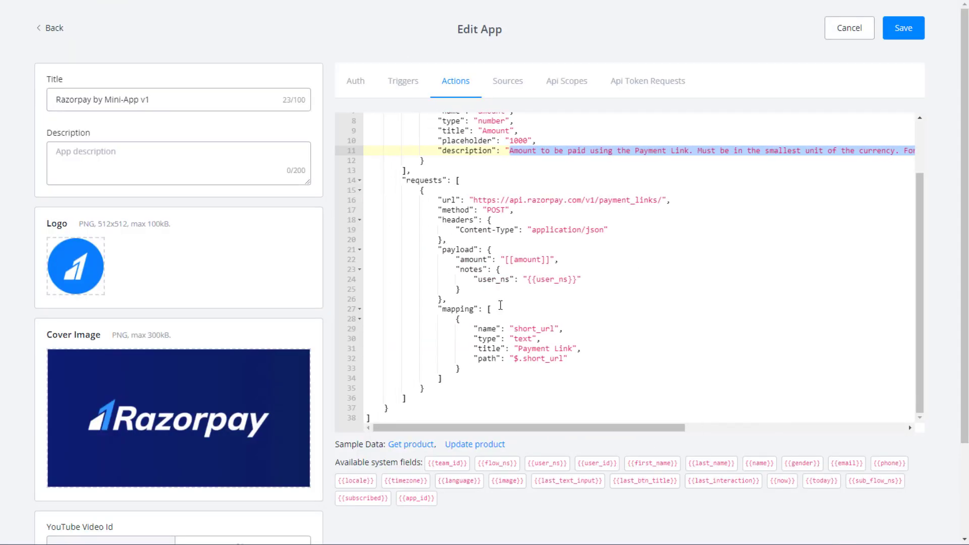
scroll(437, 215, up, 3)
click(437, 215)
double_click(455, 138)
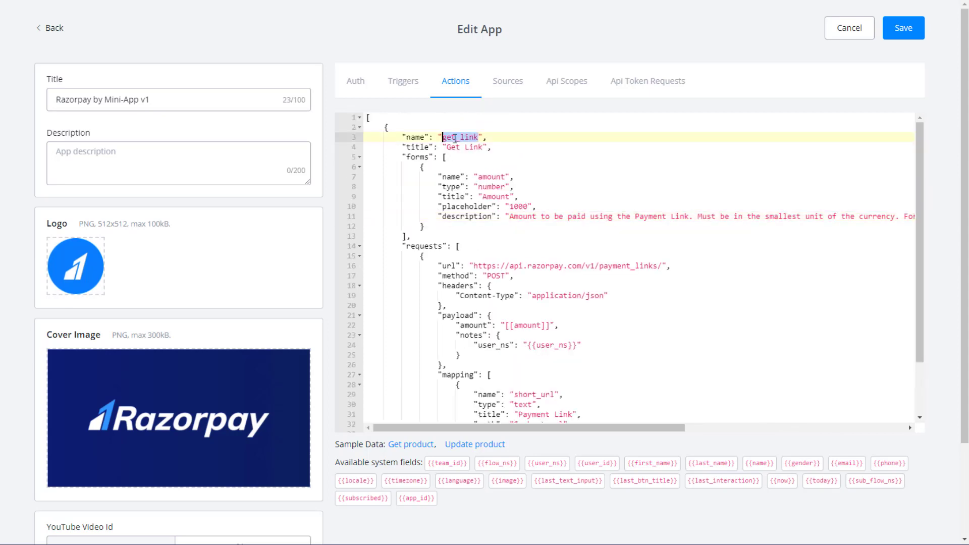
click(470, 150)
click(481, 187)
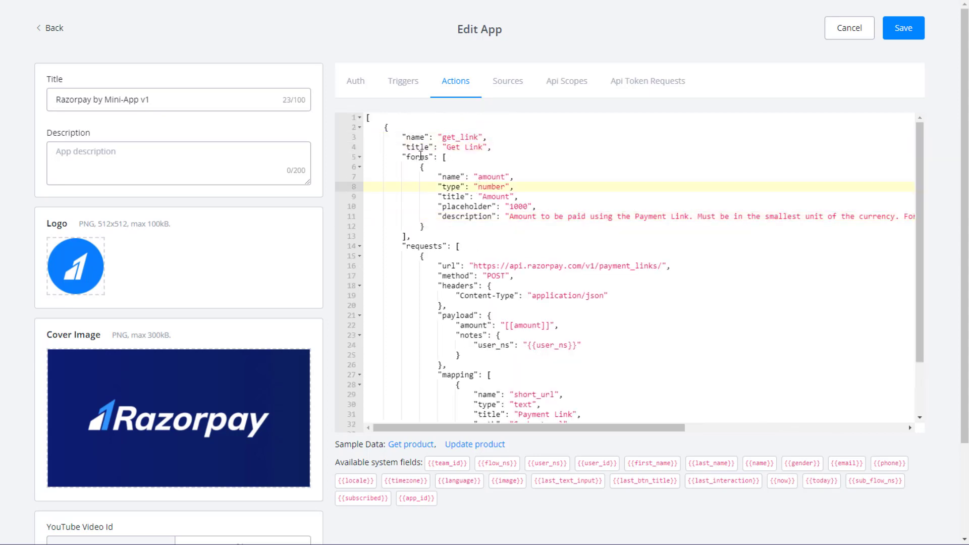
triple_click(421, 156)
click(465, 220)
scroll(465, 220, down, 2)
click(420, 204)
double_click(427, 211)
scroll(503, 244, down, 1)
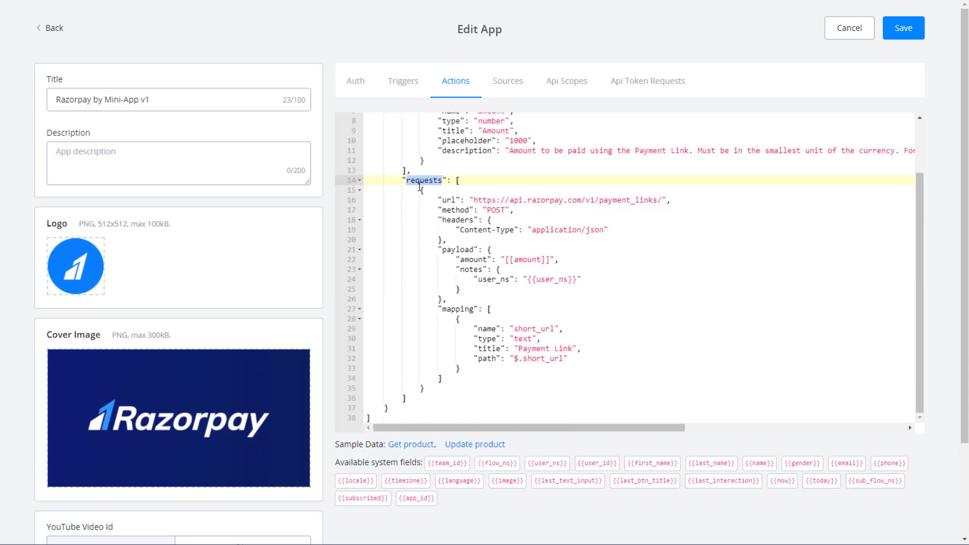
click(496, 286)
double_click(457, 309)
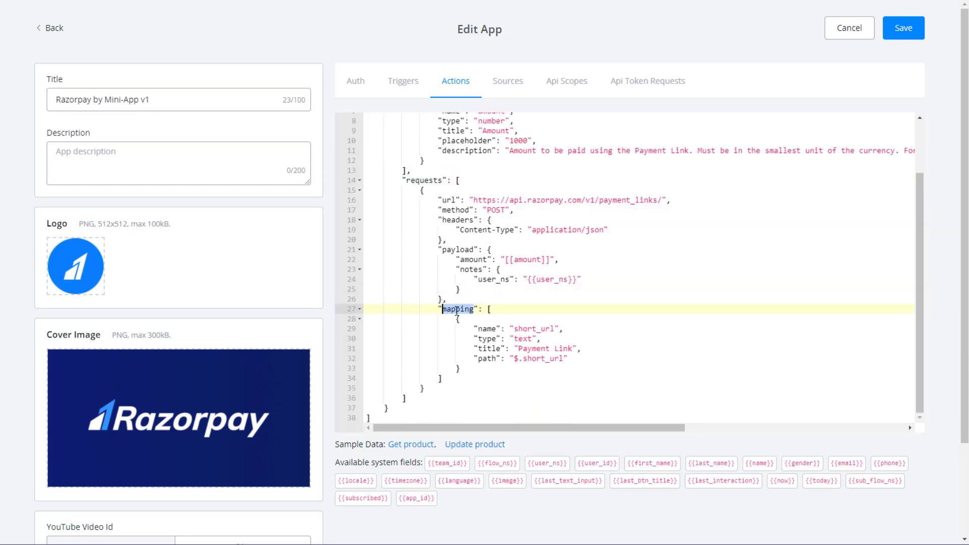
click(506, 340)
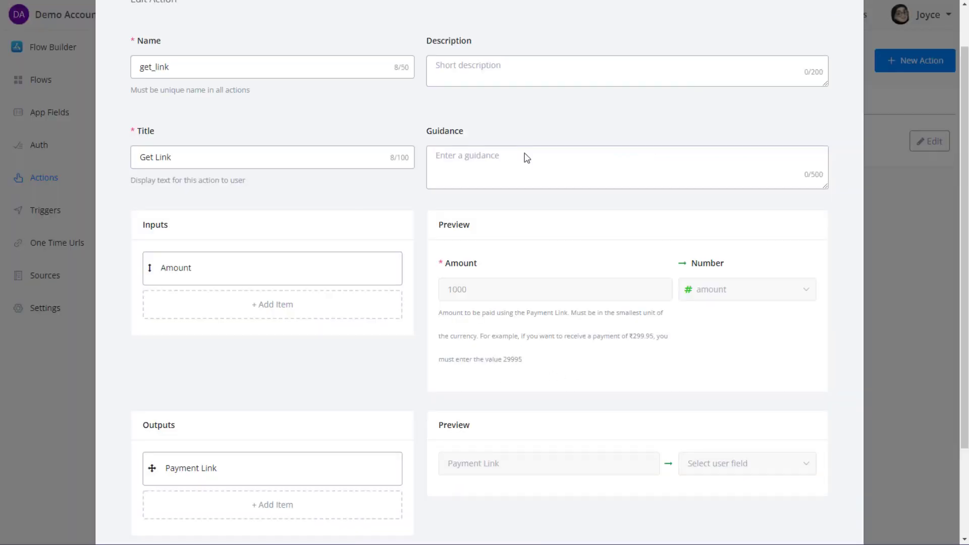
scroll(591, 237, down, 3)
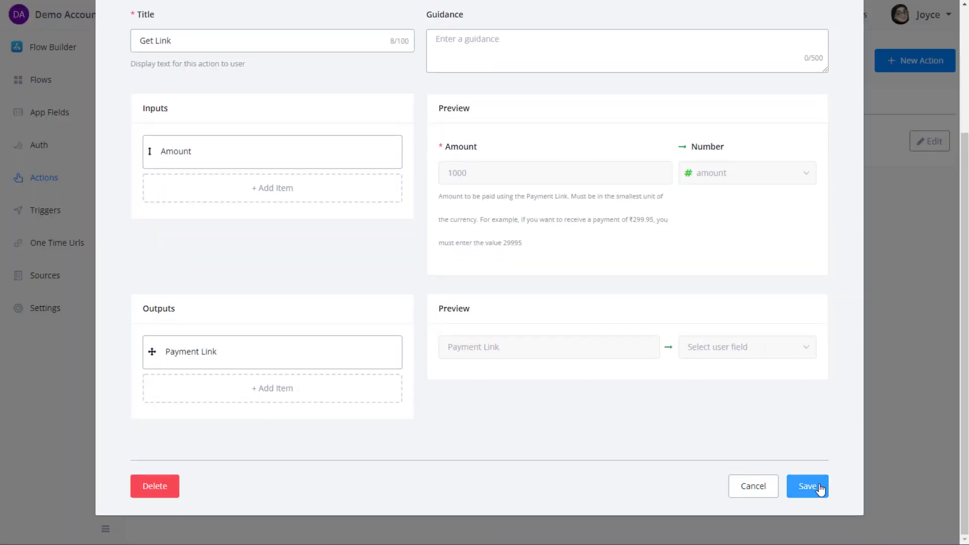
Save the get_link action and bring up its sub-flow picker.
click(808, 486)
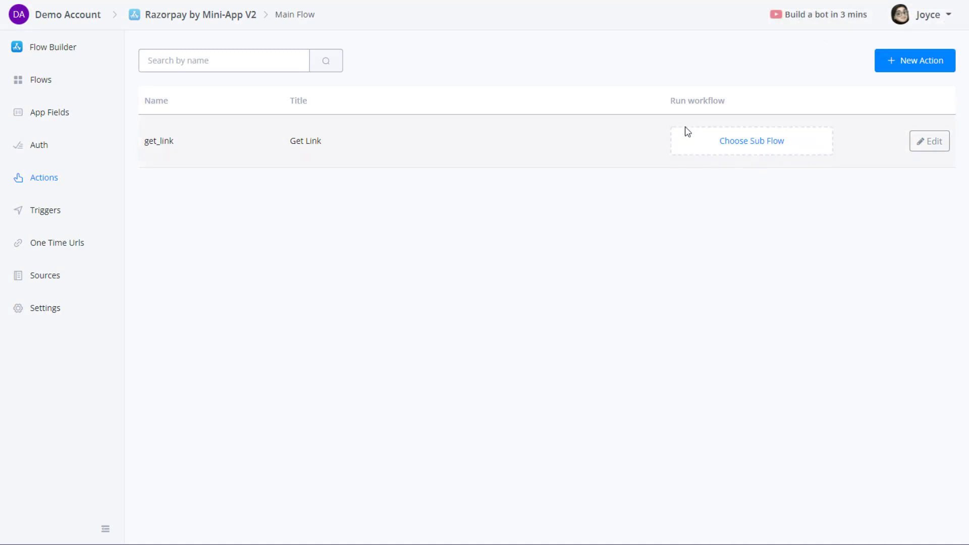
click(746, 143)
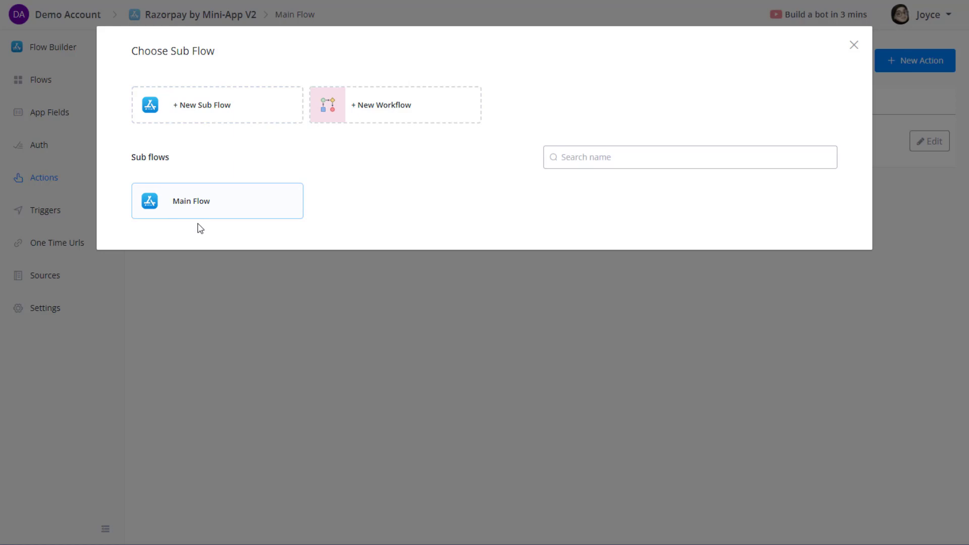
click(853, 45)
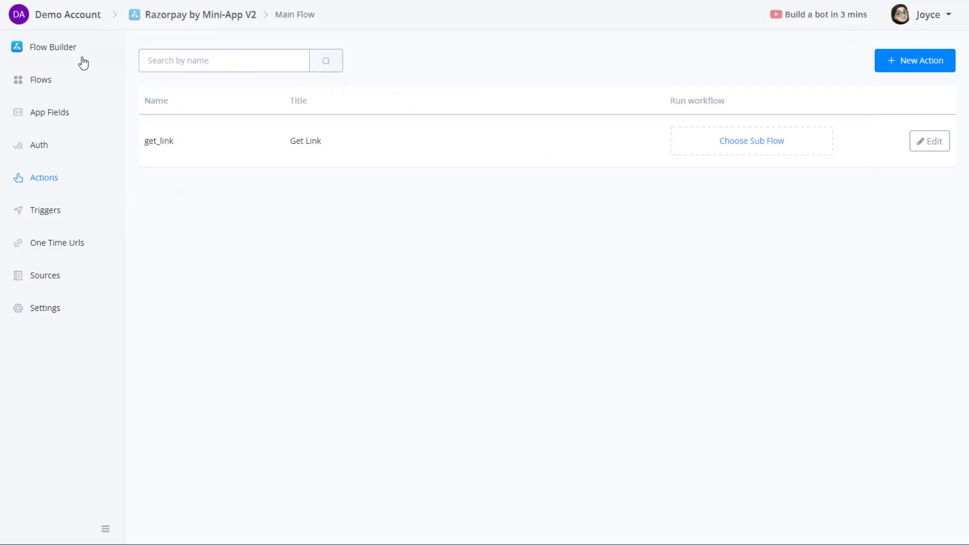
click(78, 52)
scroll(737, 331, down, 2)
drag(794, 348, 695, 358)
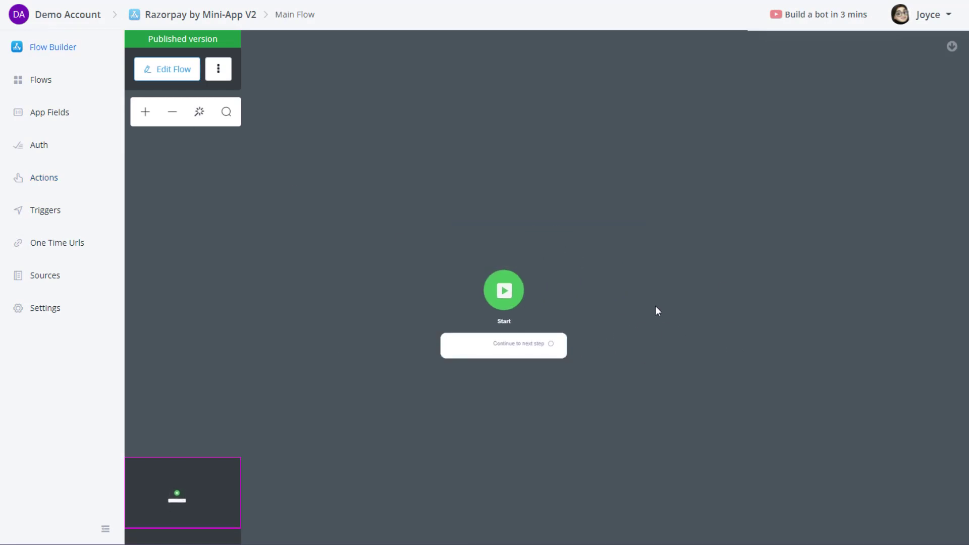
click(60, 87)
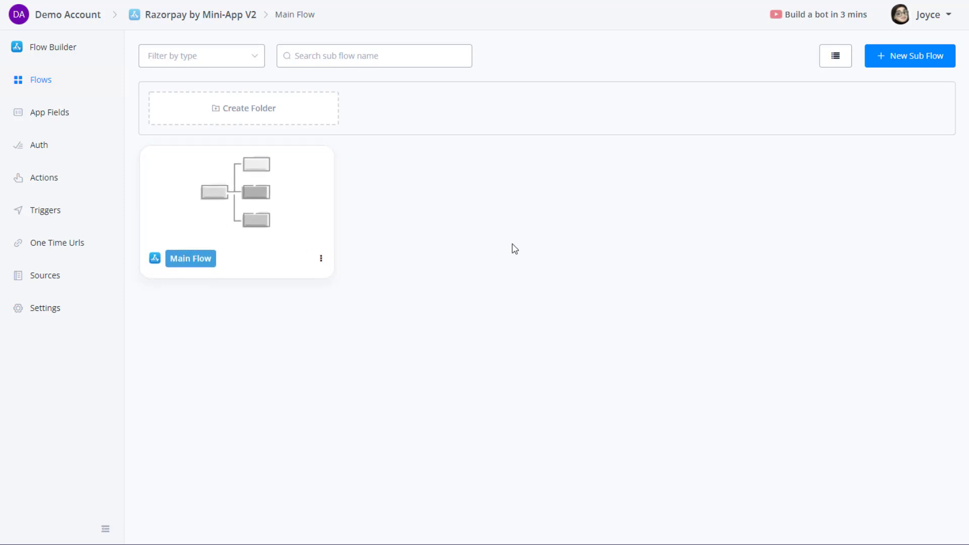
click(914, 59)
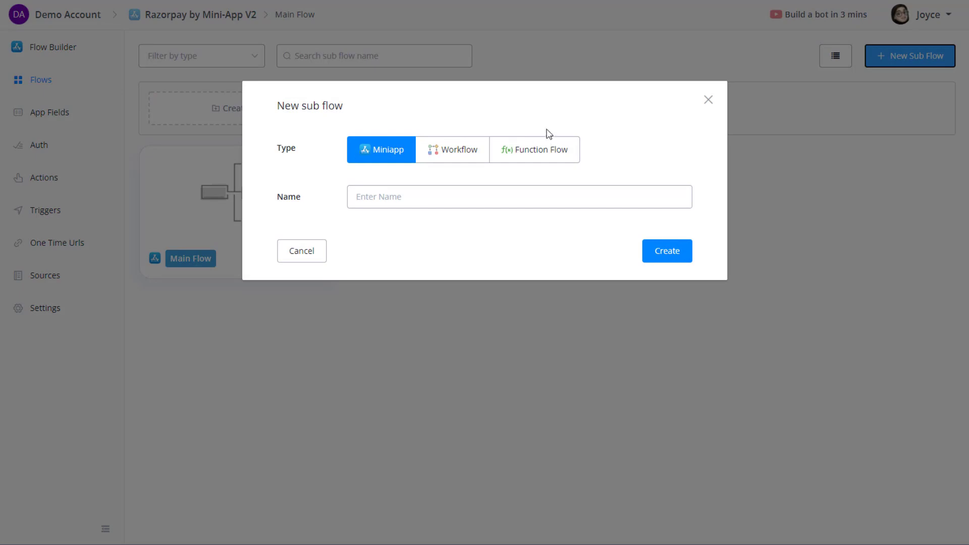
click(707, 99)
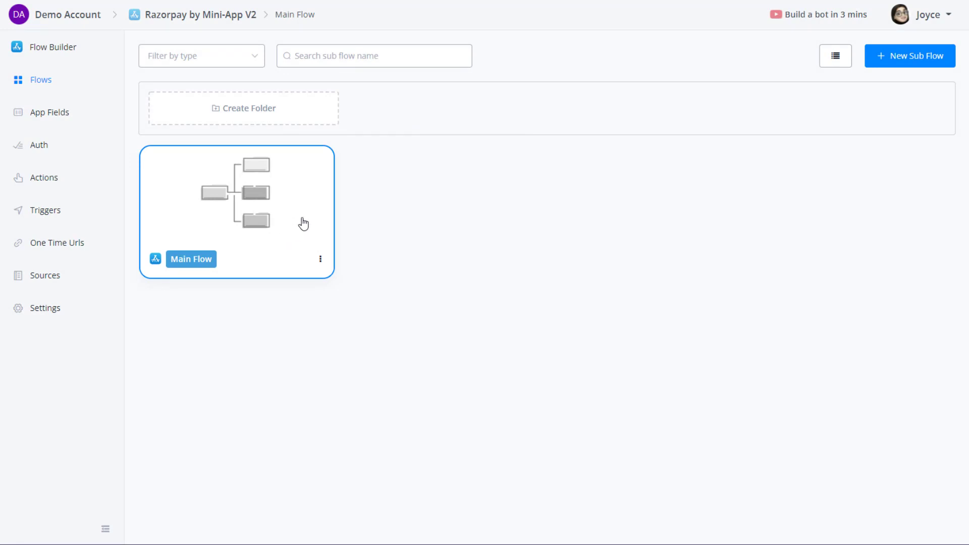
click(70, 116)
click(68, 182)
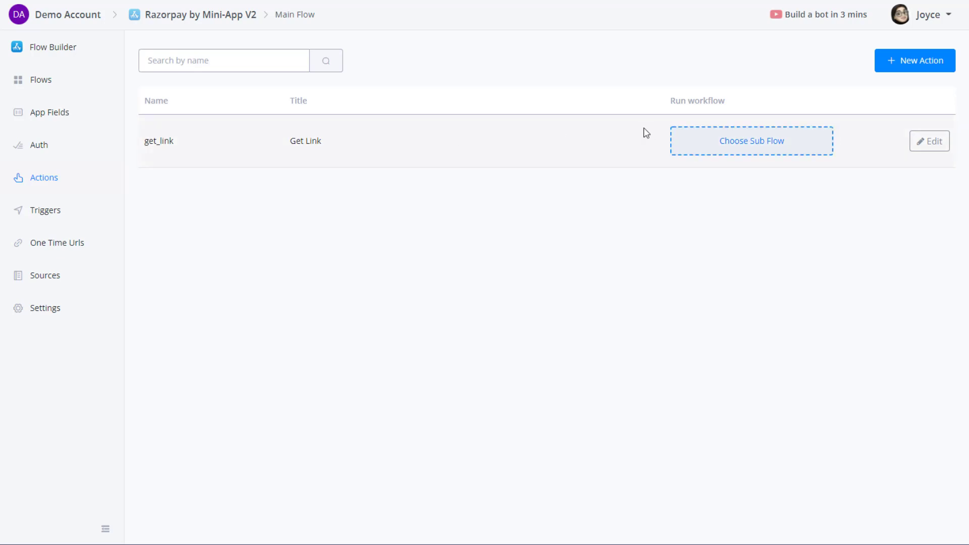
Attach a brand-new sub flow named Get Link to the get_link action.
click(717, 141)
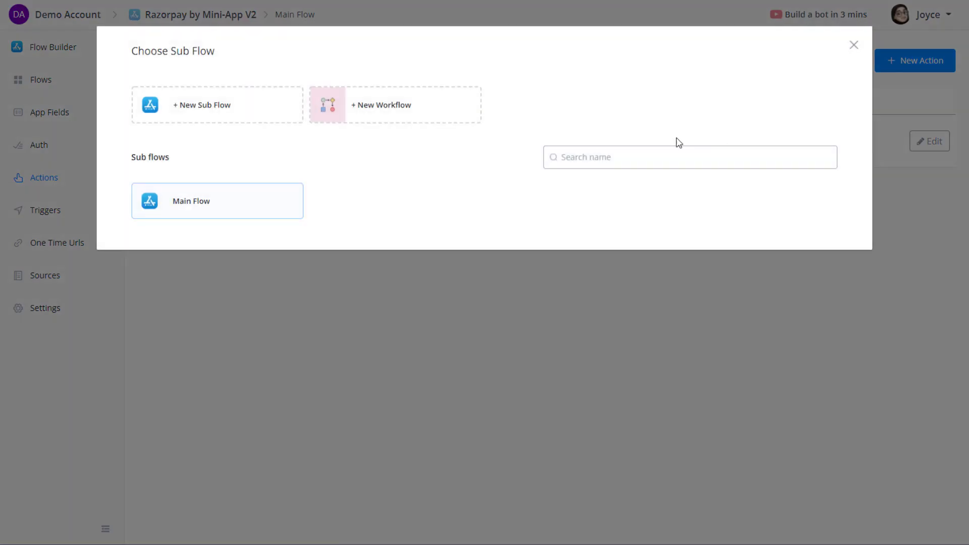
click(208, 114)
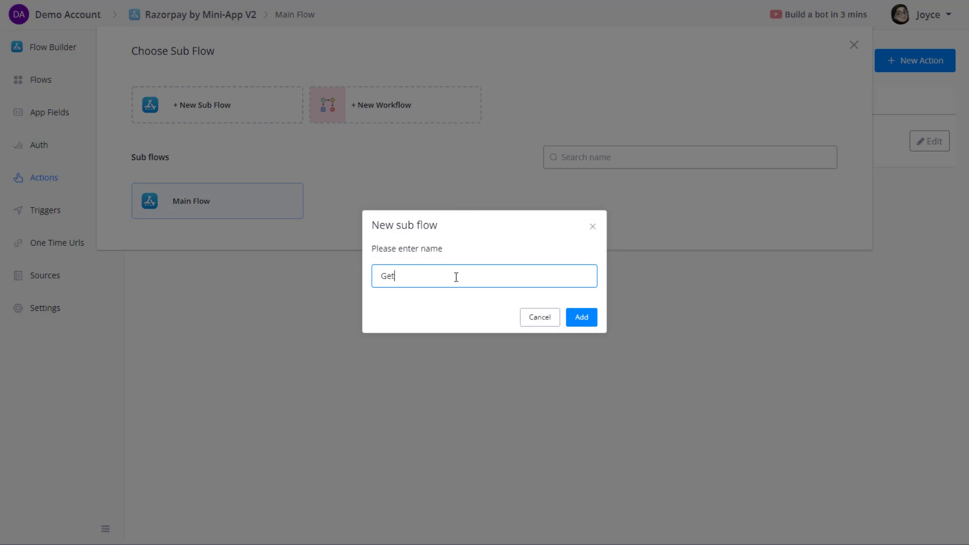
click(575, 317)
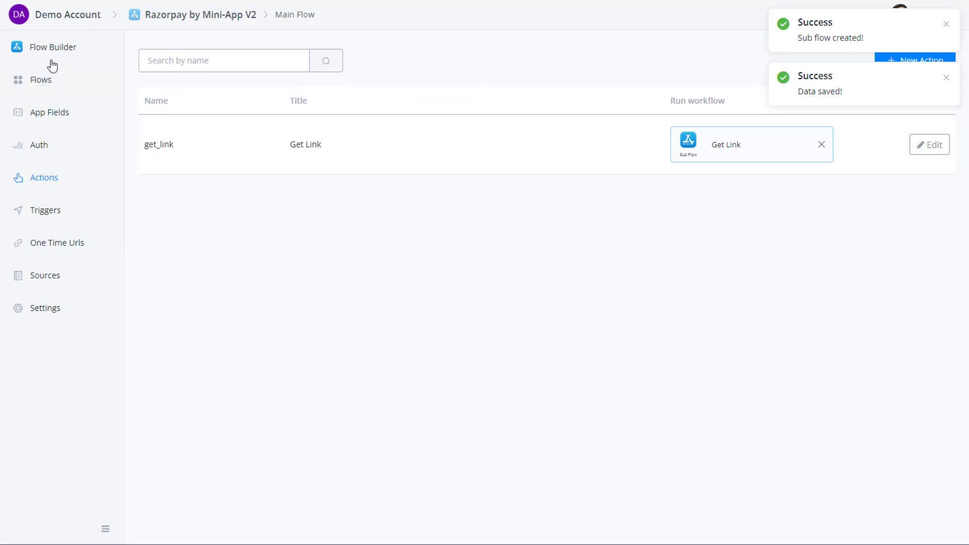
click(51, 80)
Open a draft of the Get Link flow and connect Start to a new Action #1 step.
click(452, 224)
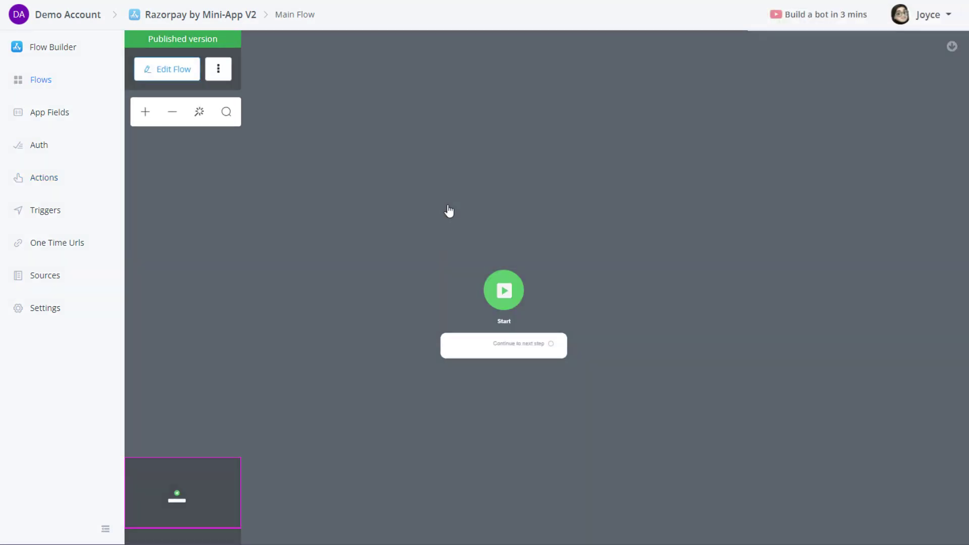
click(171, 71)
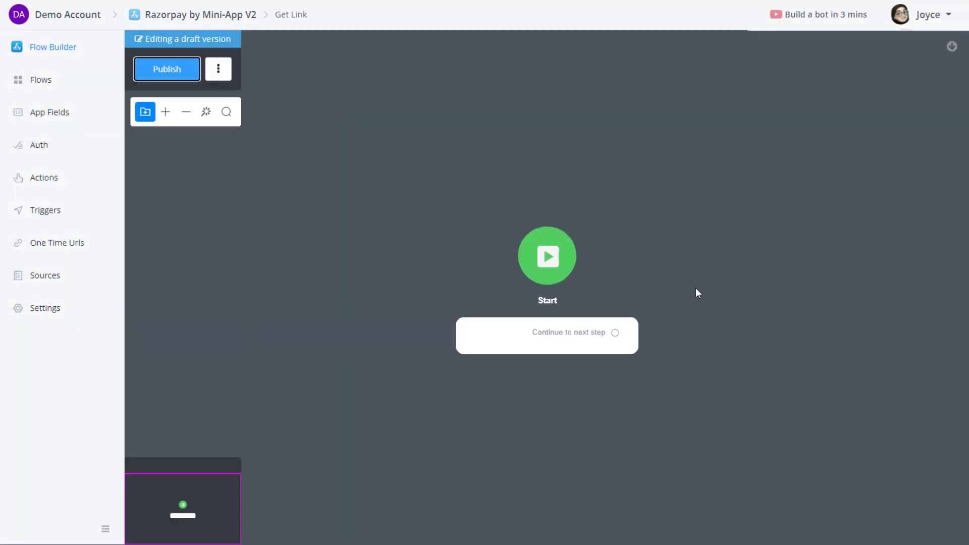
drag(478, 301, 638, 209)
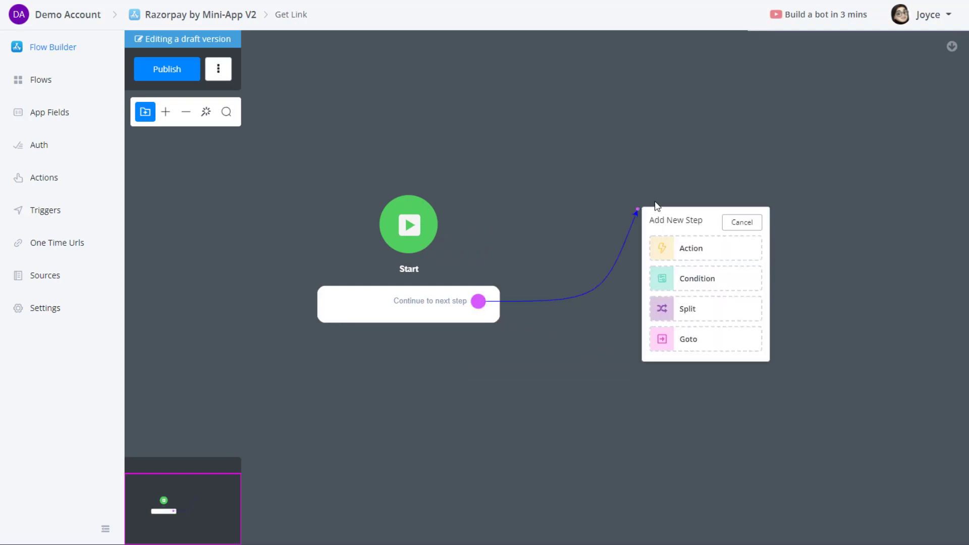
click(725, 253)
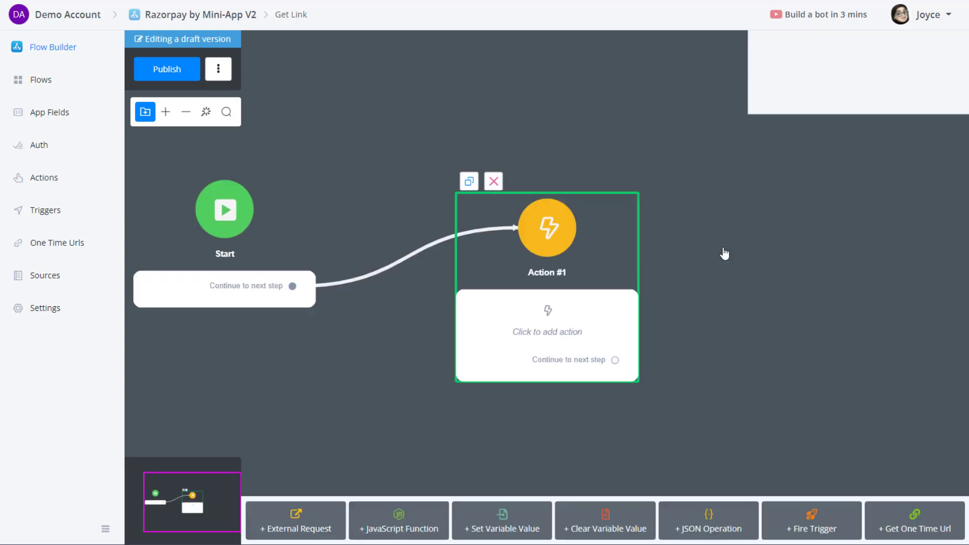
click(150, 112)
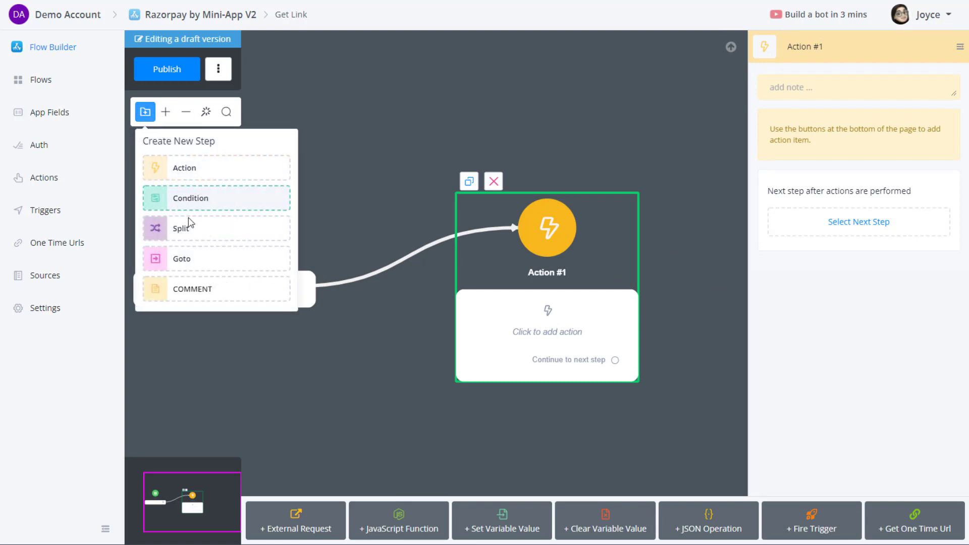
click(562, 322)
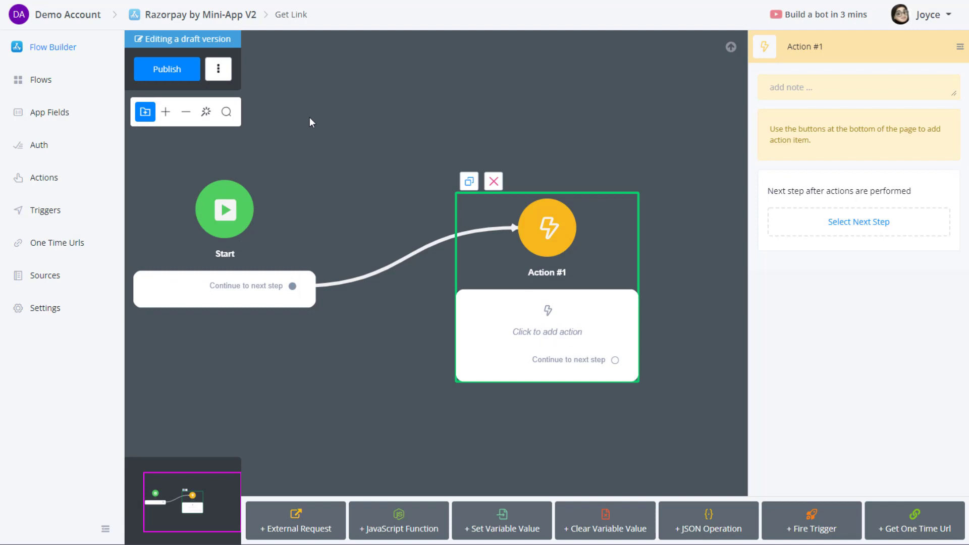
click(218, 69)
Apply the Ice Cream theme to the flow builder canvas.
click(141, 167)
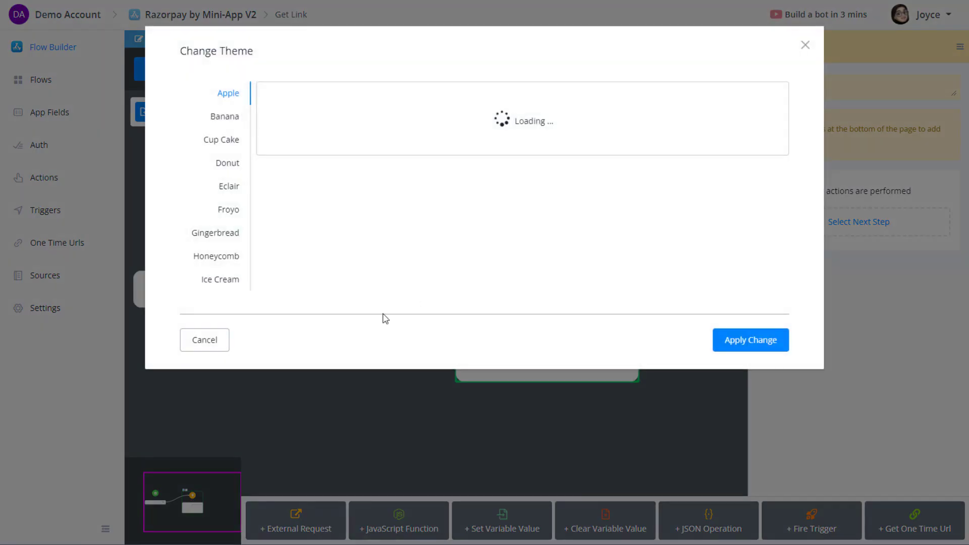
click(219, 285)
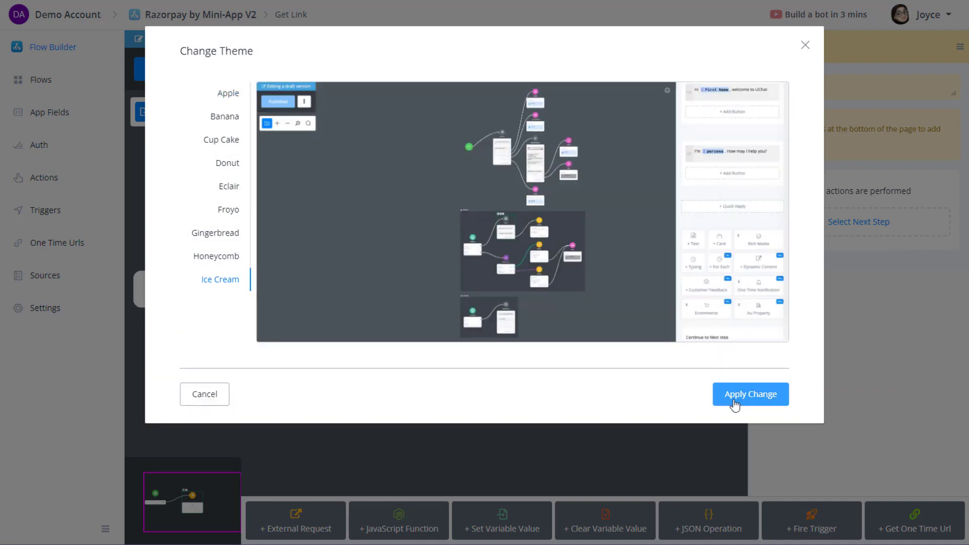
click(732, 404)
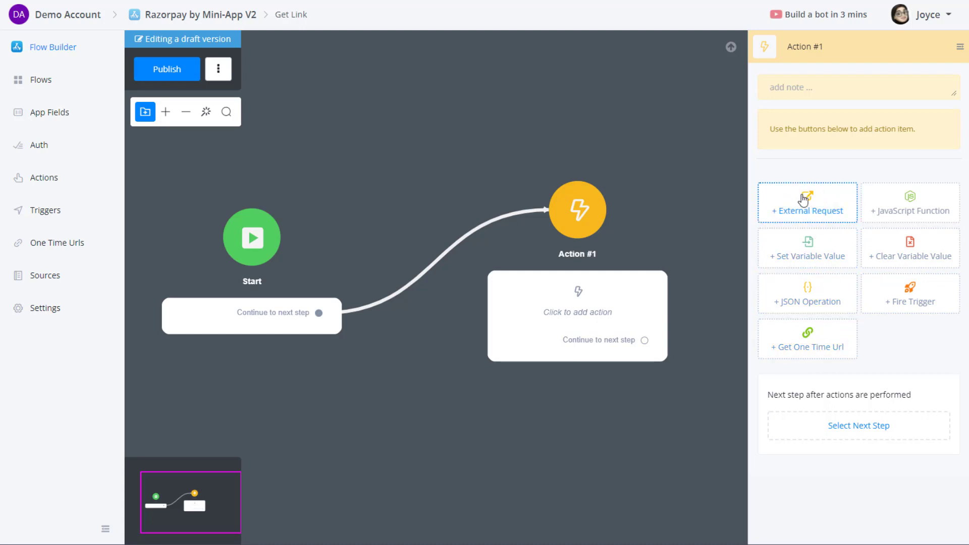
click(816, 212)
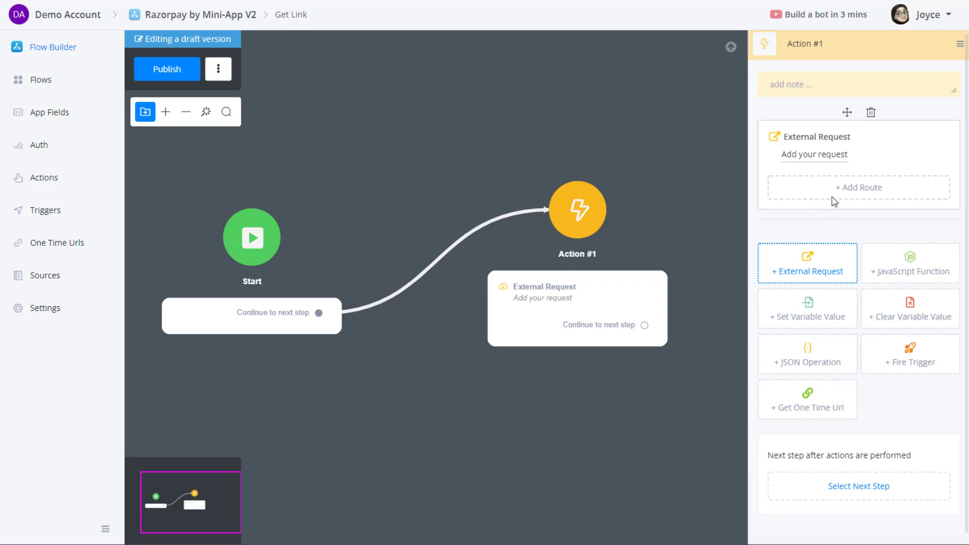
click(813, 157)
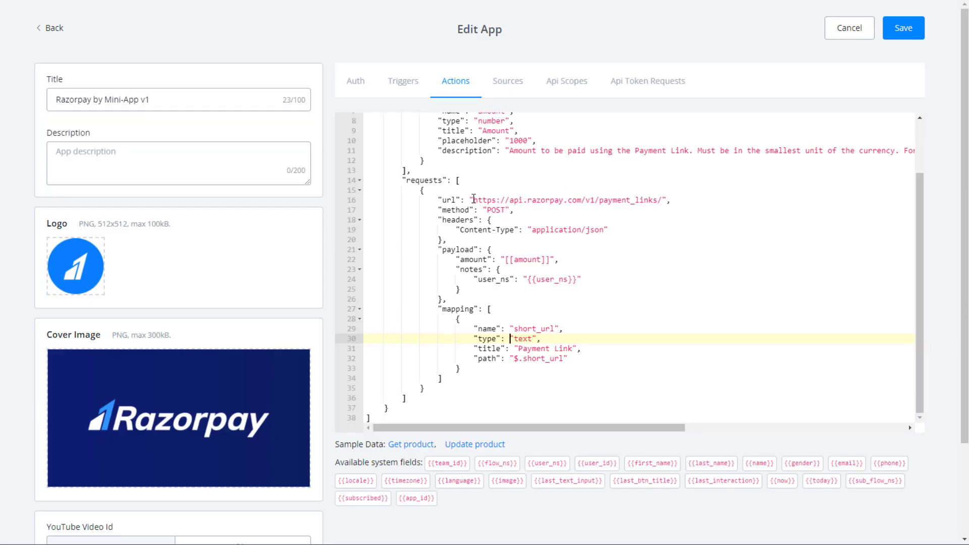
drag(473, 198, 662, 195)
key(ctrl+c)
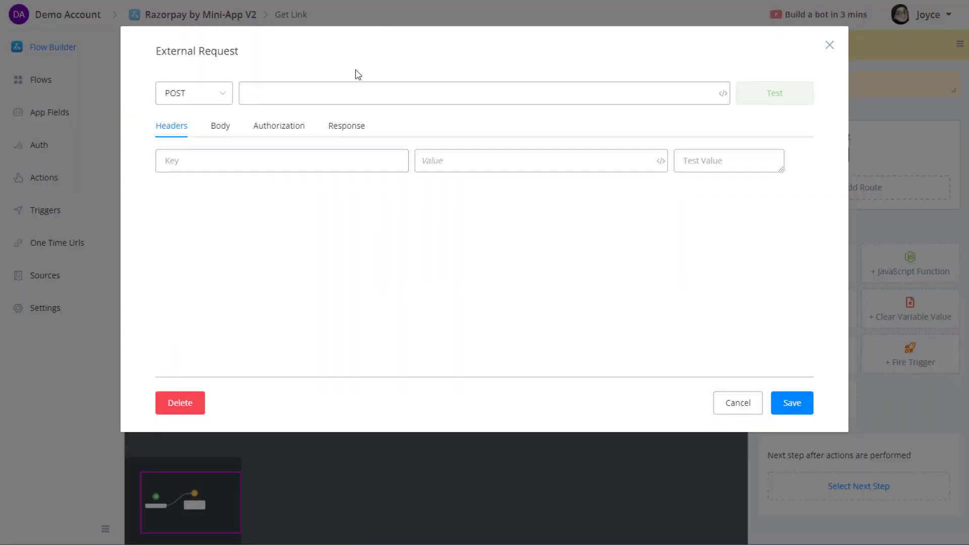
click(298, 93)
key(ctrl+v)
click(383, 60)
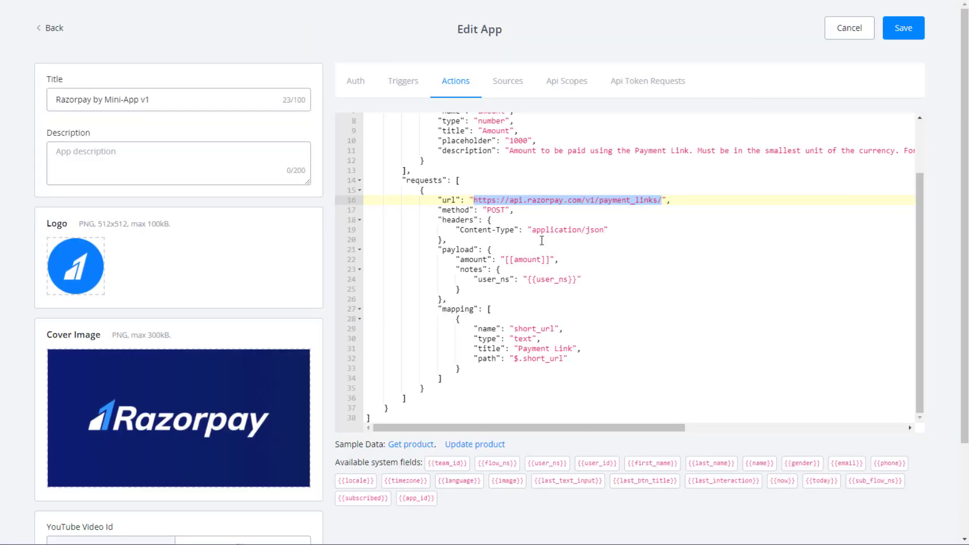
Check the app JSON's request method and Content-Type, then select its payload block.
click(498, 220)
click(500, 212)
click(532, 231)
scroll(516, 256, down, 1)
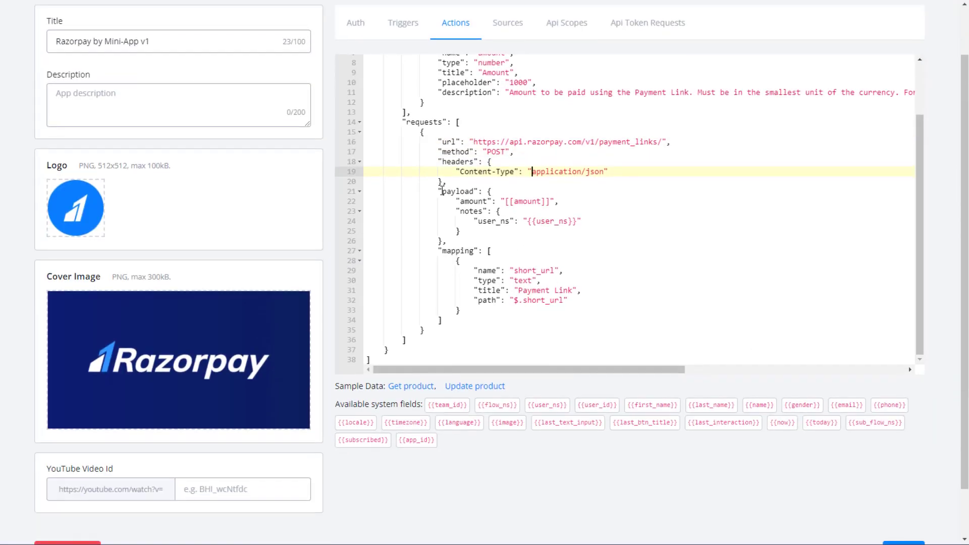
drag(489, 191, 443, 239)
key(ctrl+c)
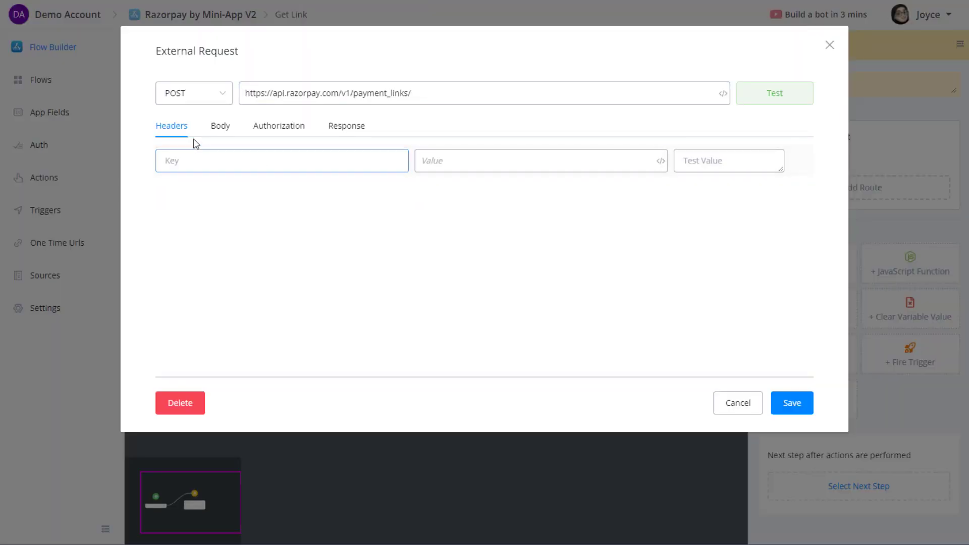
Set the request's authorization to Basic Auth with {{key_id}} username and {{key_secret}} password.
click(219, 126)
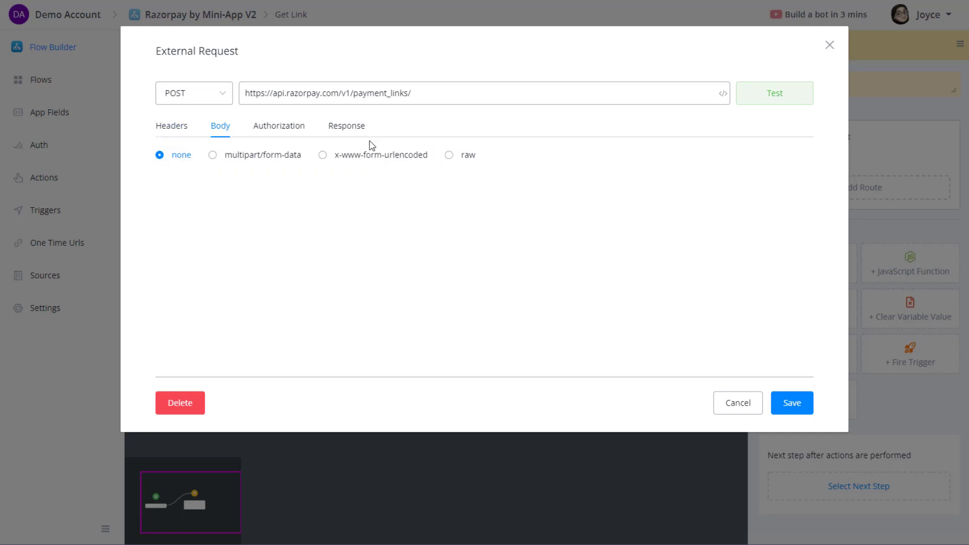
click(276, 127)
click(225, 159)
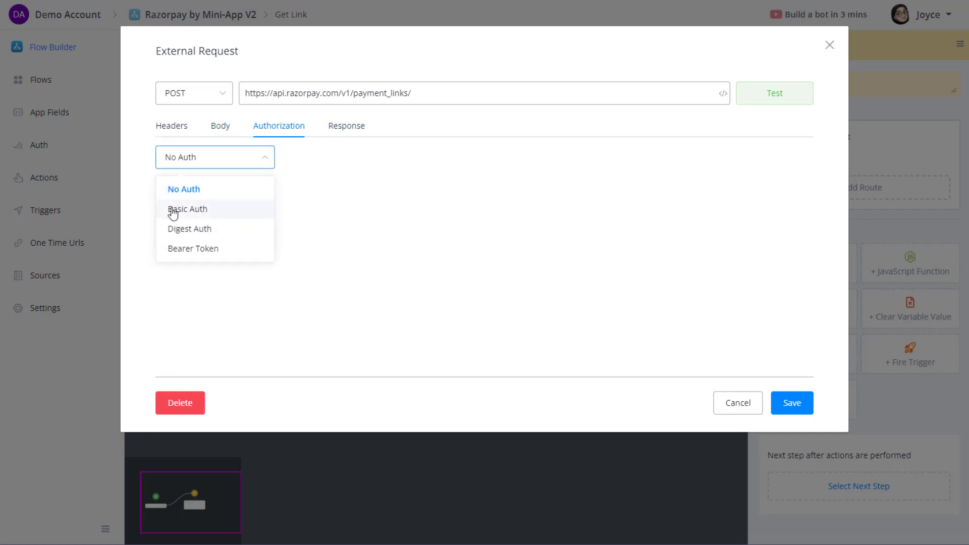
click(194, 209)
click(208, 210)
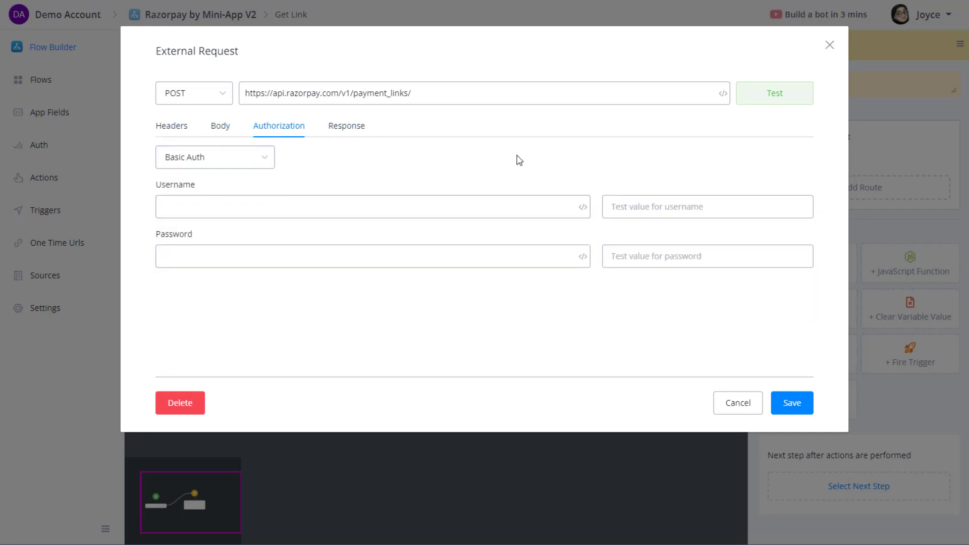
text({{key)
click(200, 222)
click(201, 254)
text({{ke)
click(216, 290)
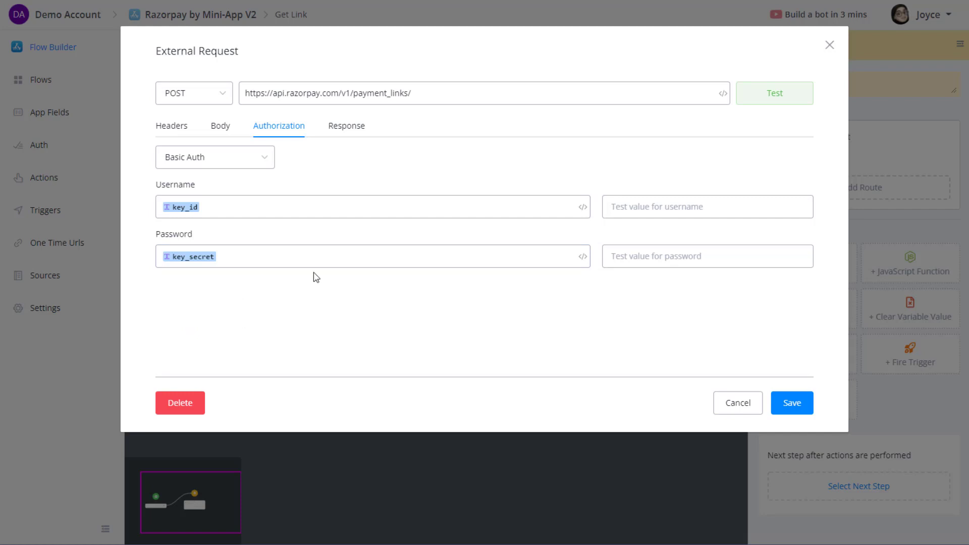
Make the request body raw JSON and paste in the payload.
click(343, 130)
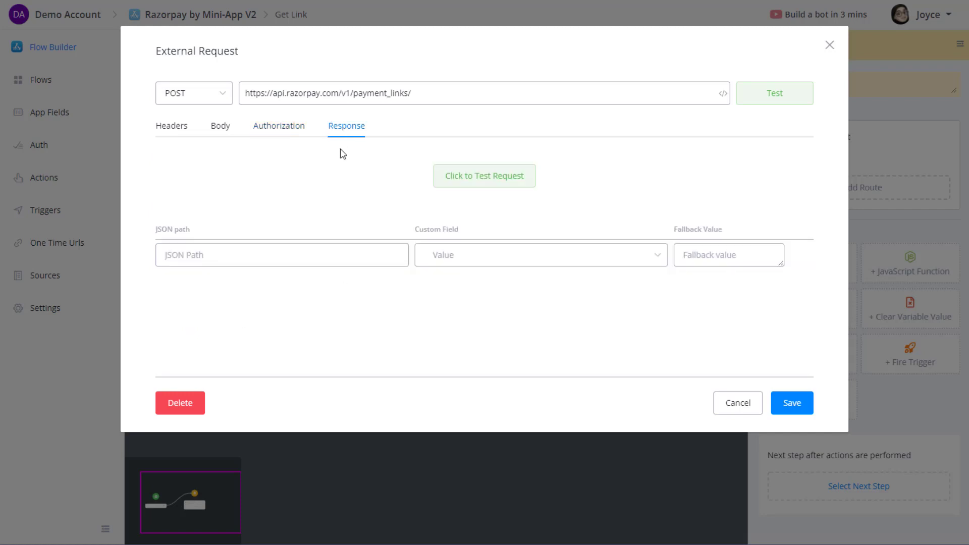
click(222, 130)
click(466, 156)
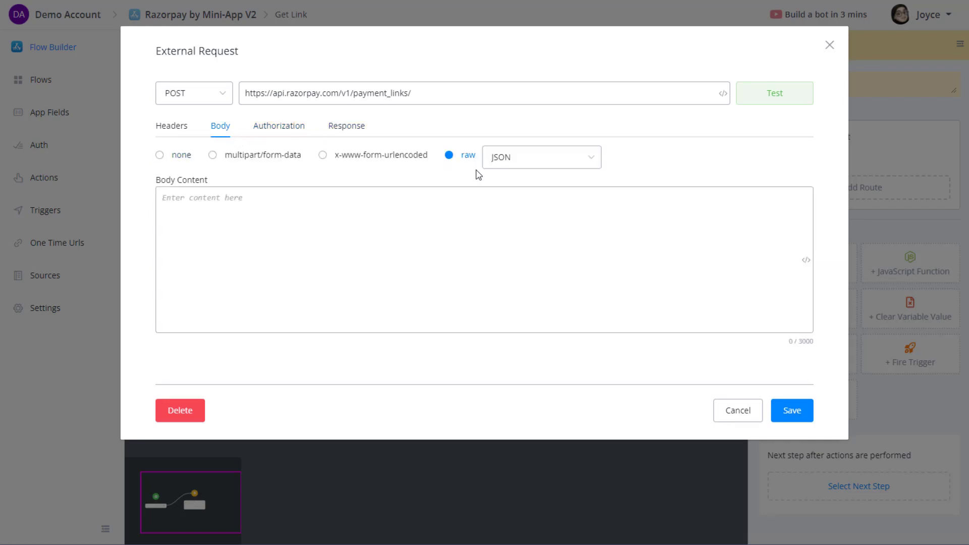
click(195, 217)
key(ctrl+v)
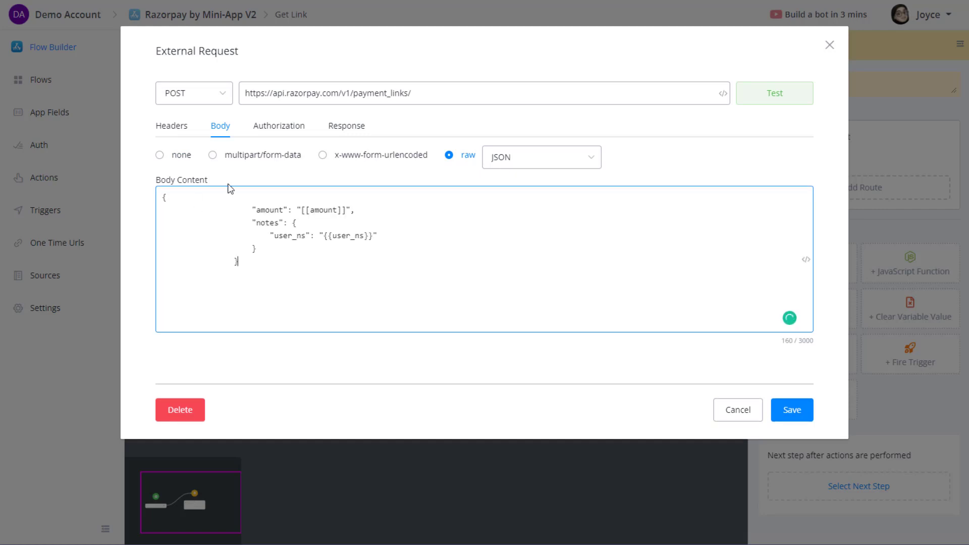
Remove the leading indentation from the amount, notes, user_ns and closing-brace lines.
click(251, 237)
drag(230, 212, 162, 211)
key(BackSpace)
drag(252, 222, 153, 223)
key(BackSpace)
drag(271, 236, 159, 236)
key(BackSpace)
drag(251, 249, 156, 252)
key(BackSpace)
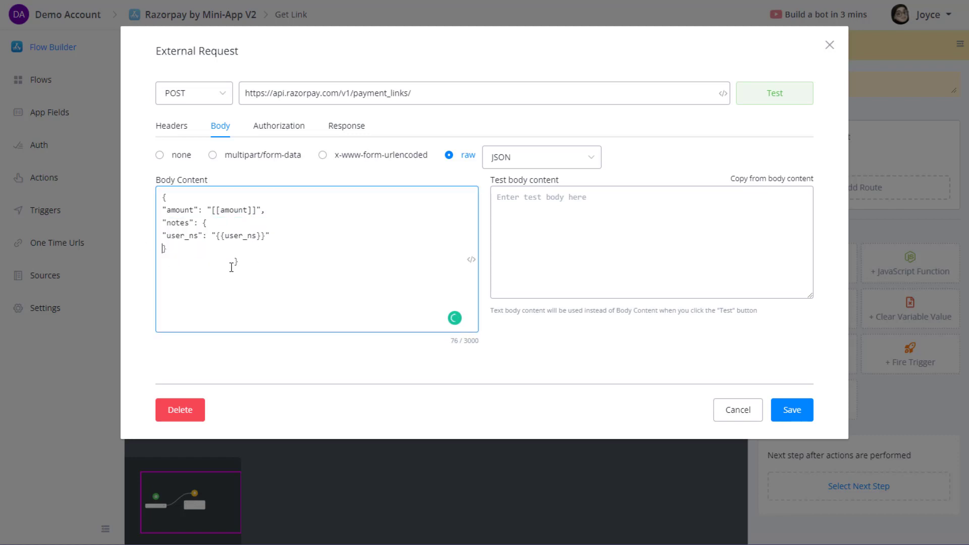
drag(227, 262, 147, 266)
key(BackSpace)
Paste the test key id and key secret into the Basic Auth test value fields.
click(295, 127)
click(643, 212)
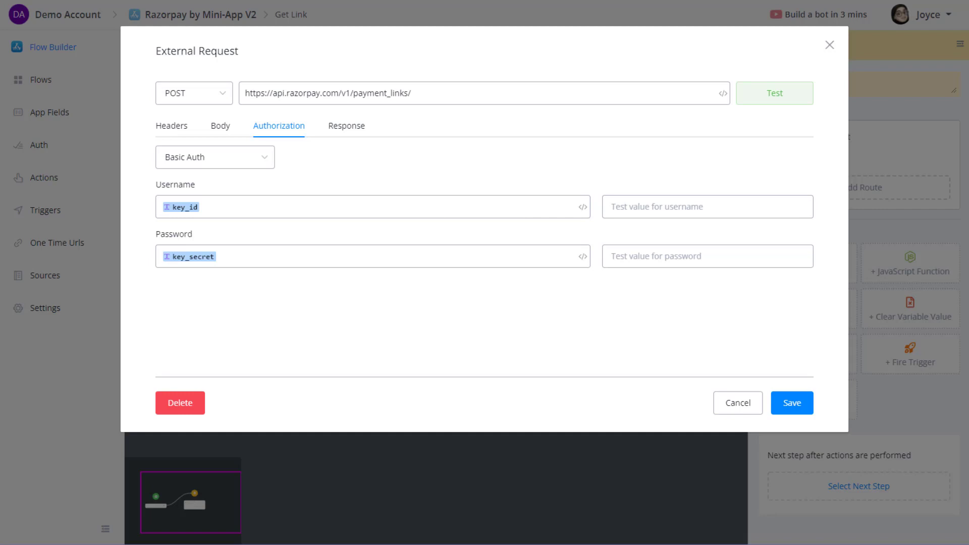
click(638, 196)
text(rzp_test_YxMD5eeMMWt7zb)
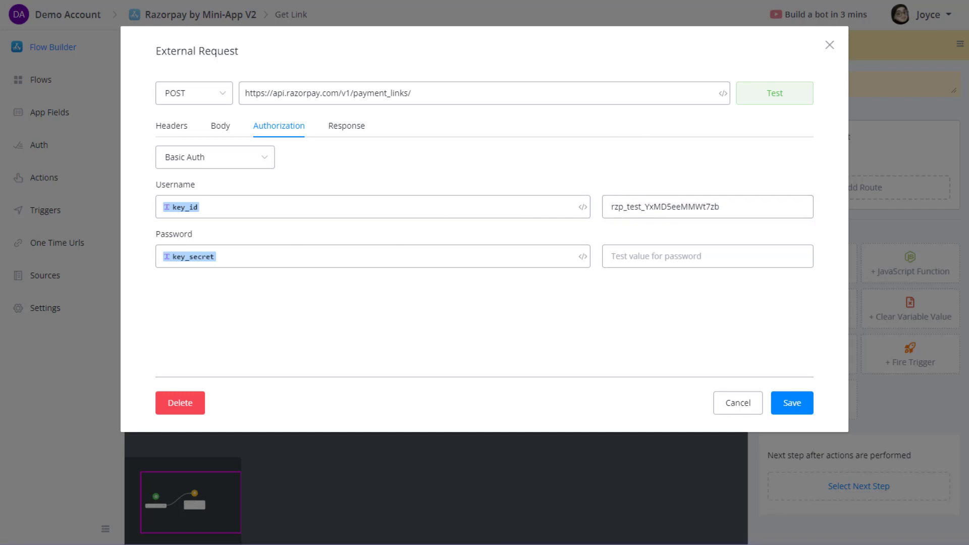
click(634, 263)
key(ctrl+v)
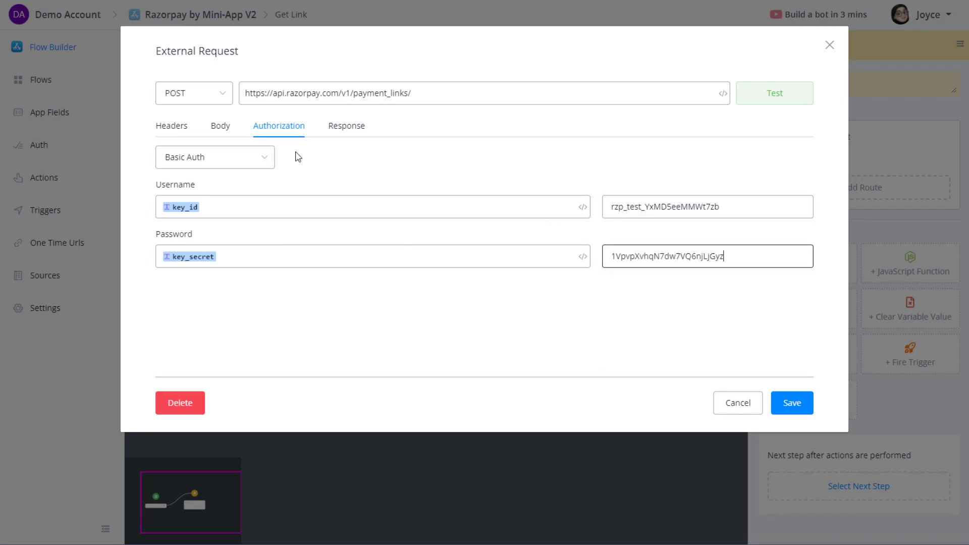
Review the request headers for the Content-Type application/json entry.
click(222, 128)
click(172, 127)
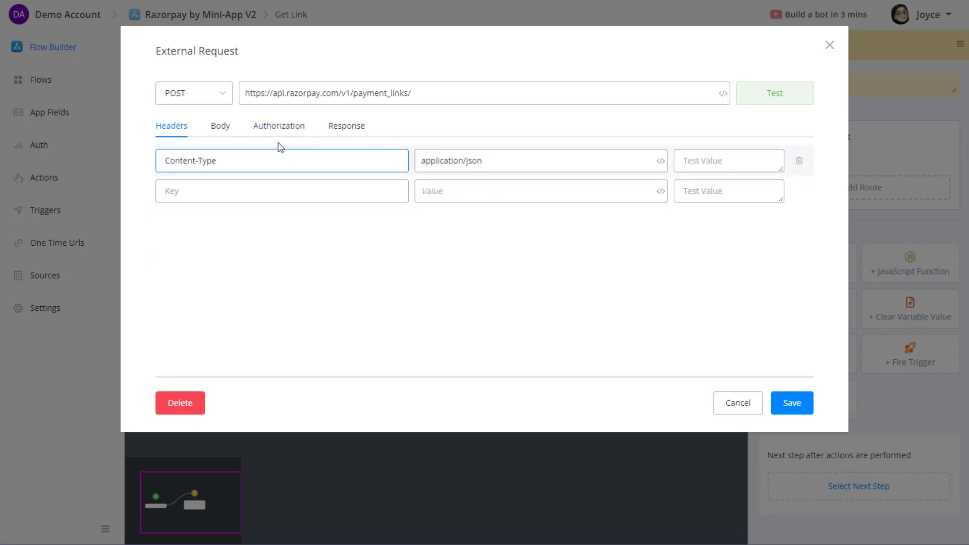
click(232, 132)
Copy the body into the test body and set amount to the unquoted {{amount}} variable.
click(286, 132)
click(232, 130)
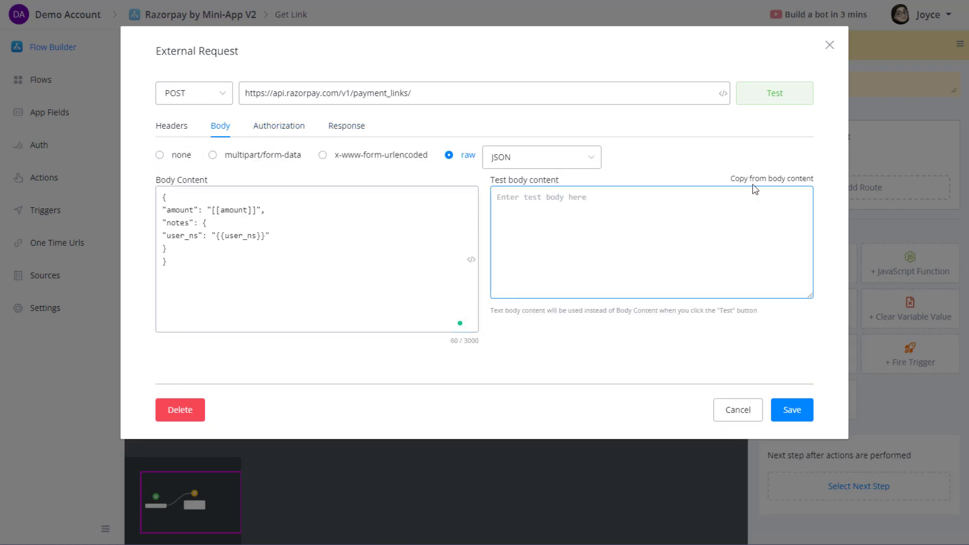
click(783, 179)
click(550, 235)
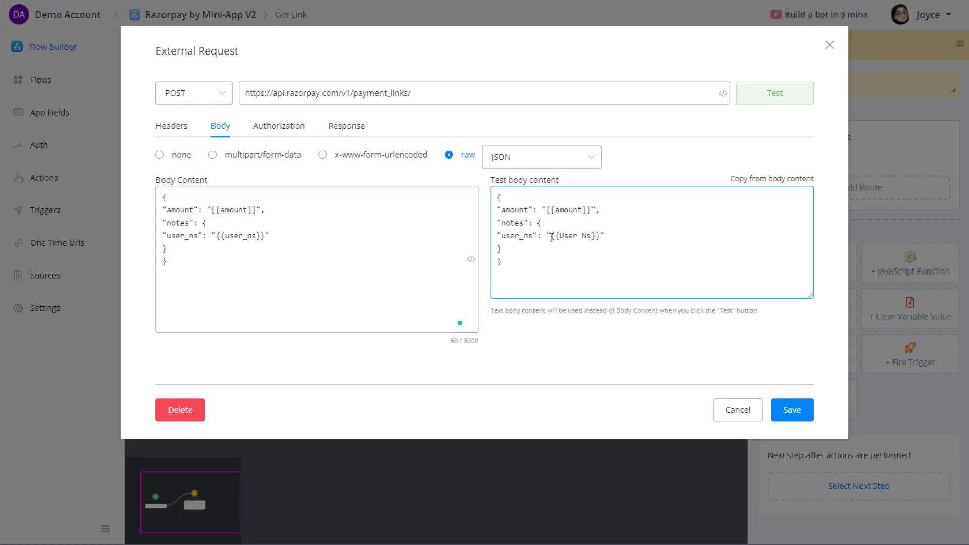
click(223, 215)
click(258, 211)
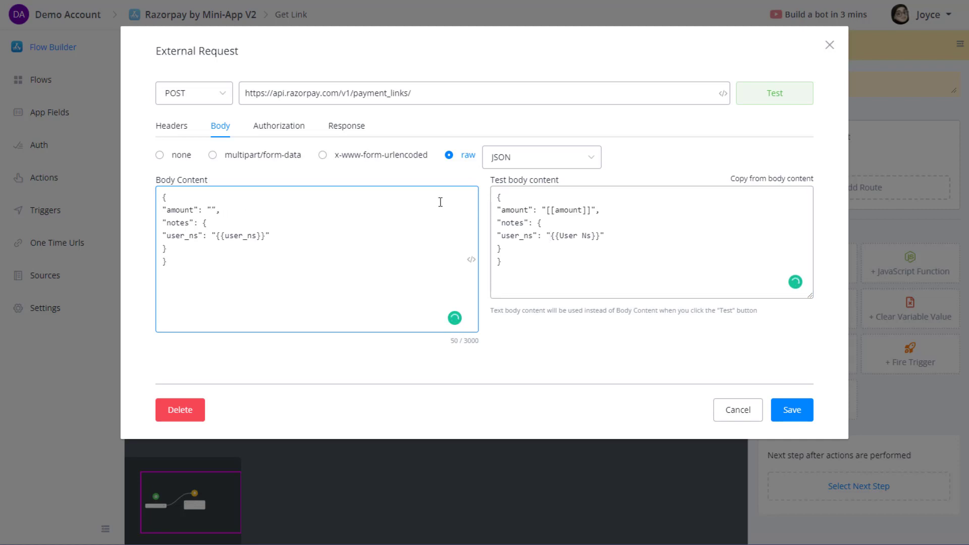
text({{am)
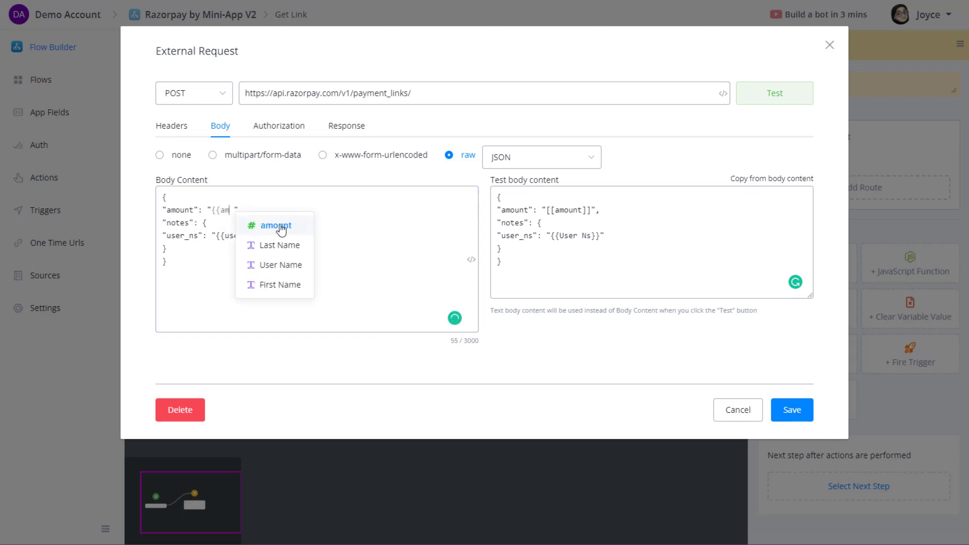
click(281, 228)
click(210, 216)
key(BackSpace)
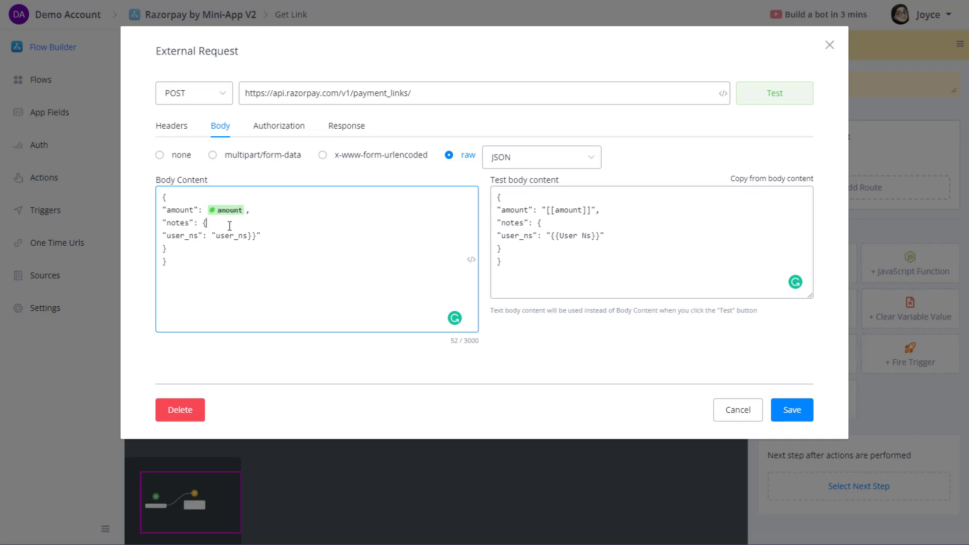
Replace the body's user_ns placeholder with the User Ns variable.
click(512, 241)
click(261, 236)
drag(257, 237, 223, 234)
key(BackSpace)
text({{)
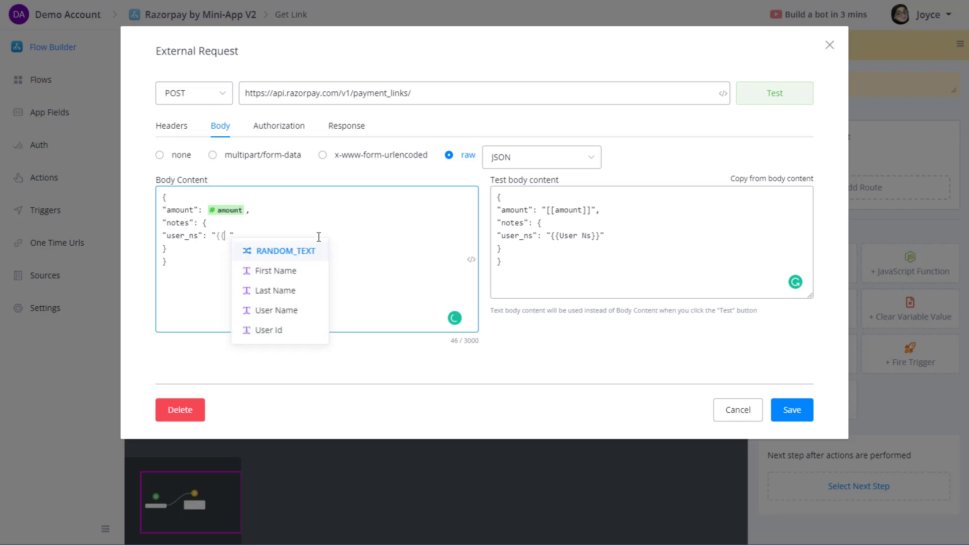
text(user)
click(278, 290)
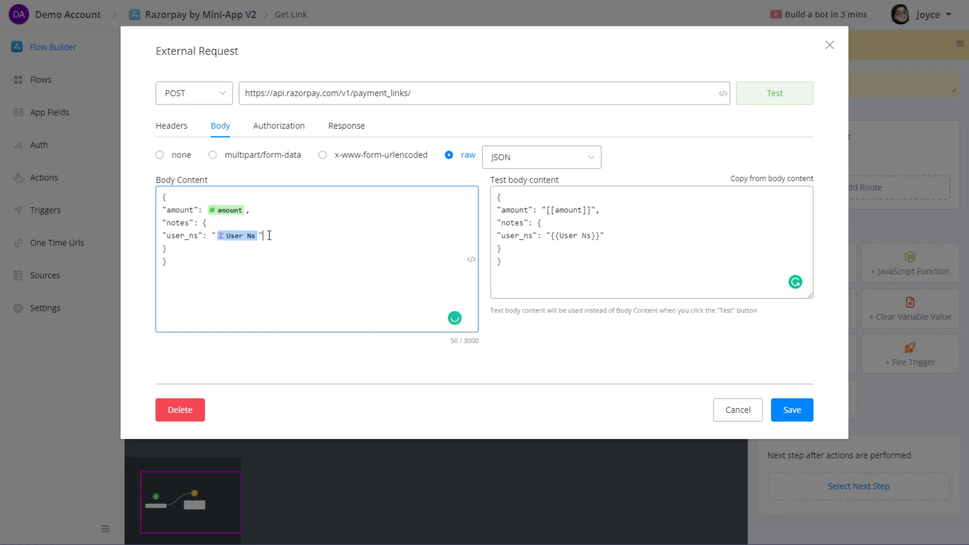
click(471, 260)
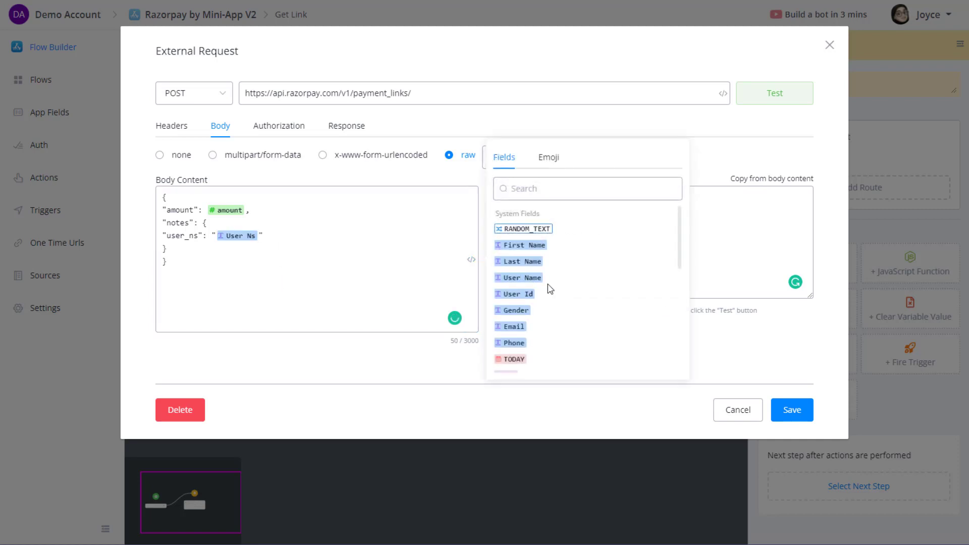
scroll(551, 291, down, 5)
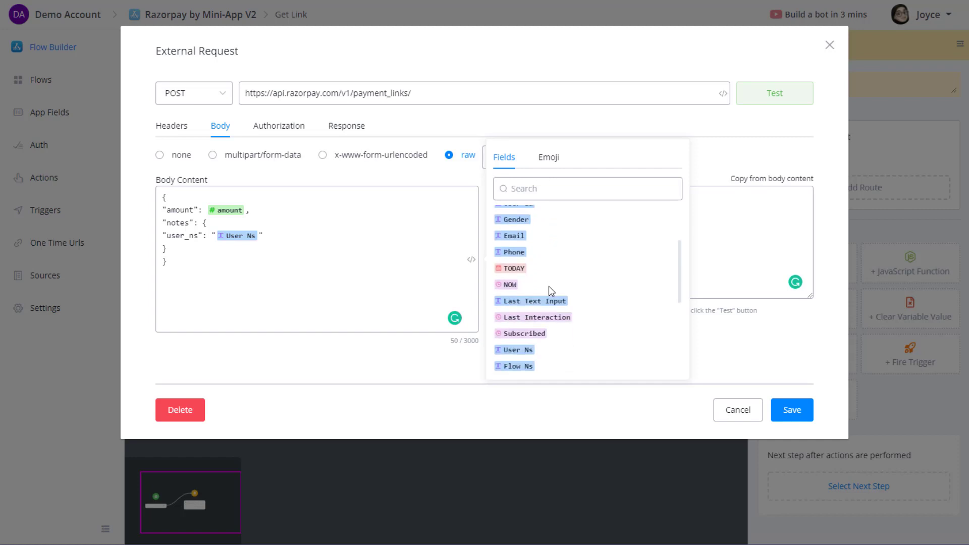
scroll(525, 346, down, 2)
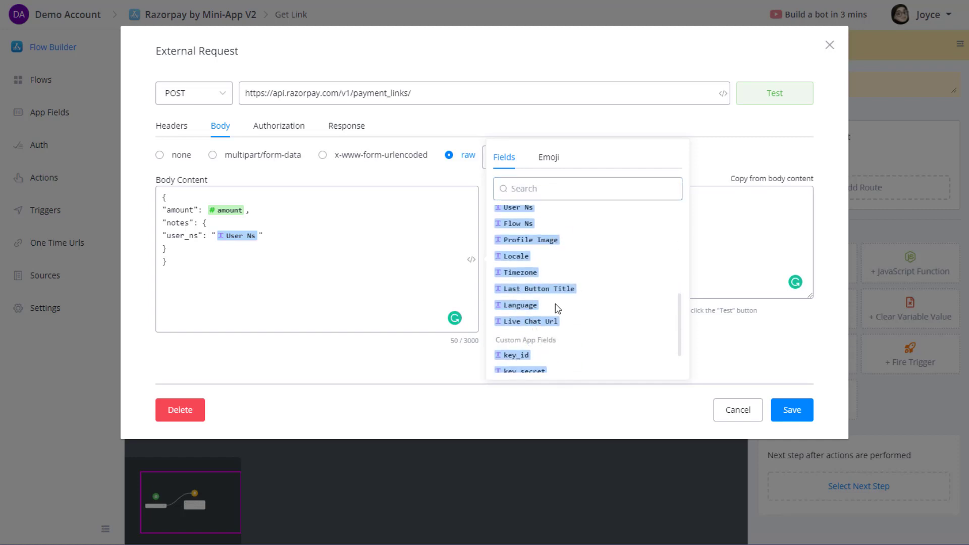
scroll(553, 319, down, 1)
click(435, 299)
Set the test body amount to 2000 and user_ns to a sample user id, then check authorization.
click(573, 240)
drag(543, 211, 596, 208)
text(20)
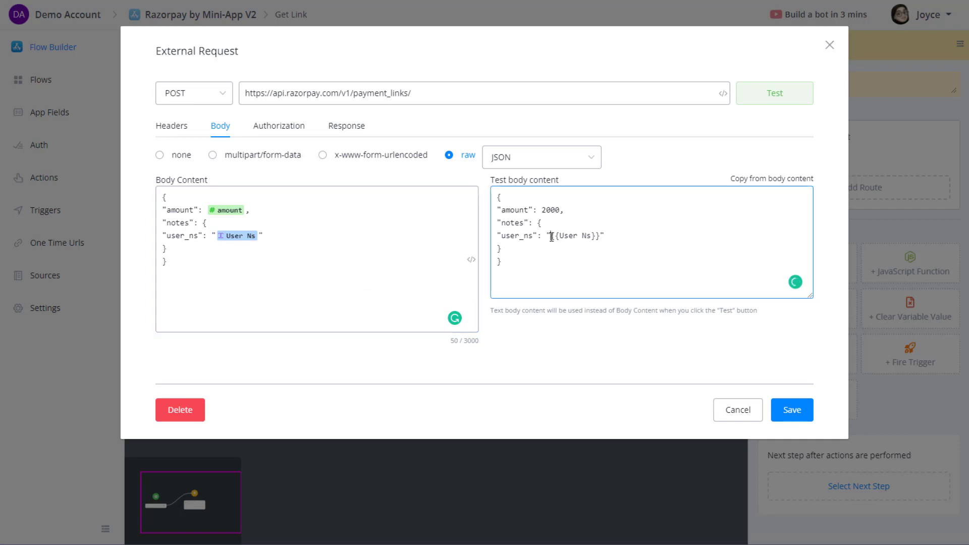
drag(551, 236, 606, 233)
text(f244u190235)
click(295, 130)
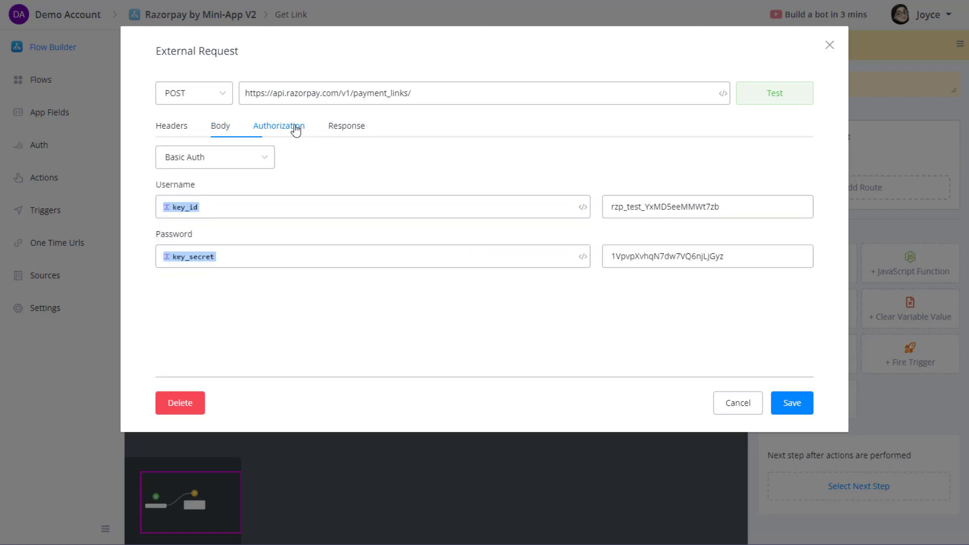
click(338, 130)
Send a test request and choose short_url from the response as the JSON path.
click(514, 177)
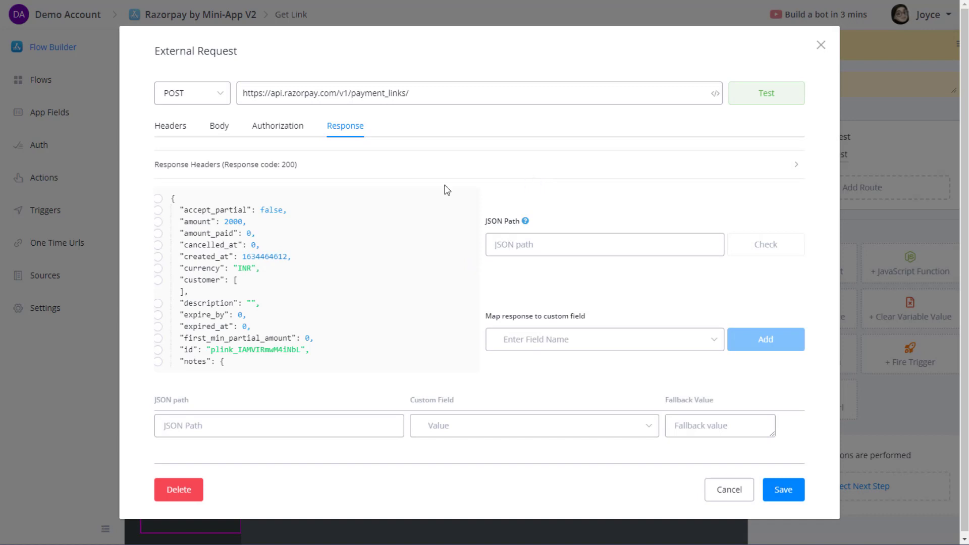
click(200, 211)
click(208, 222)
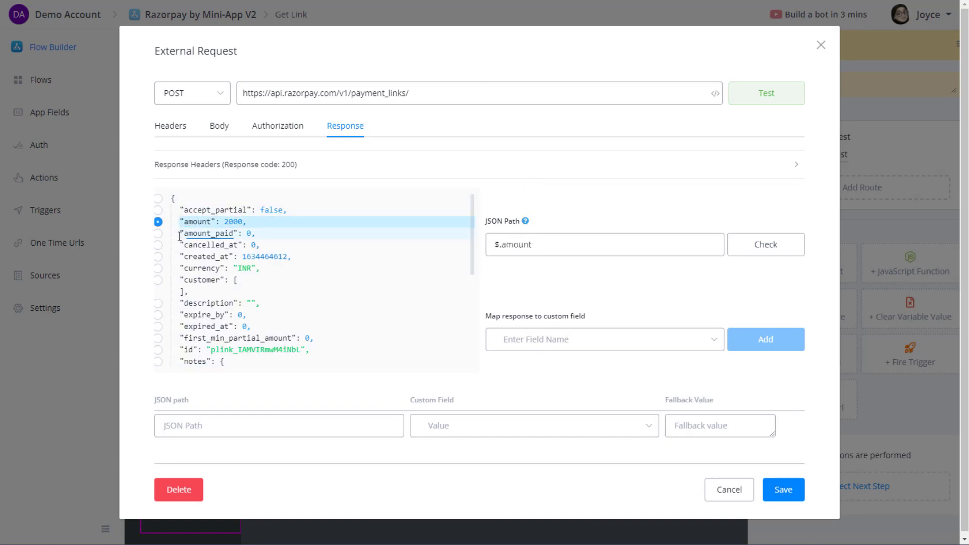
scroll(220, 288, down, 3)
scroll(220, 302, down, 2)
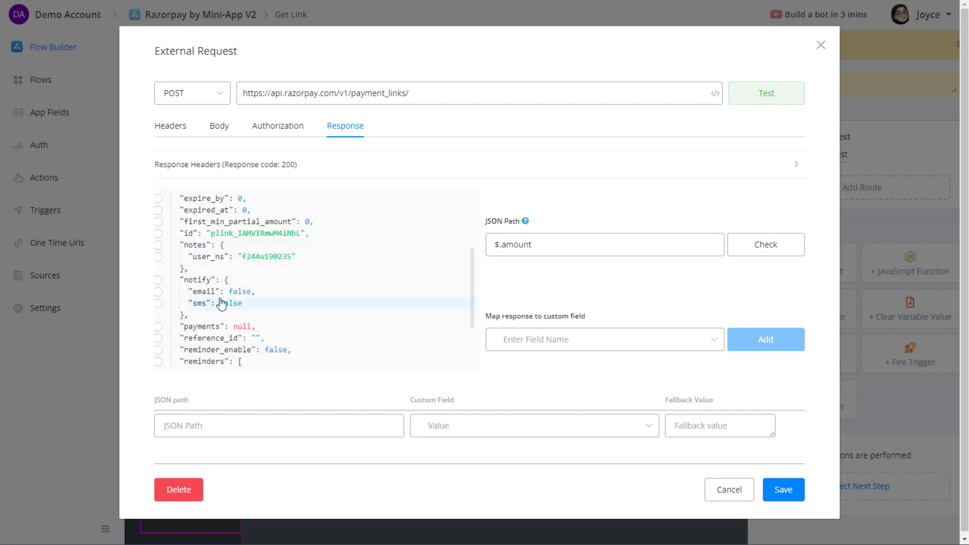
scroll(220, 302, up, 1)
drag(194, 246, 202, 263)
click(204, 268)
scroll(212, 283, down, 3)
click(207, 314)
click(220, 303)
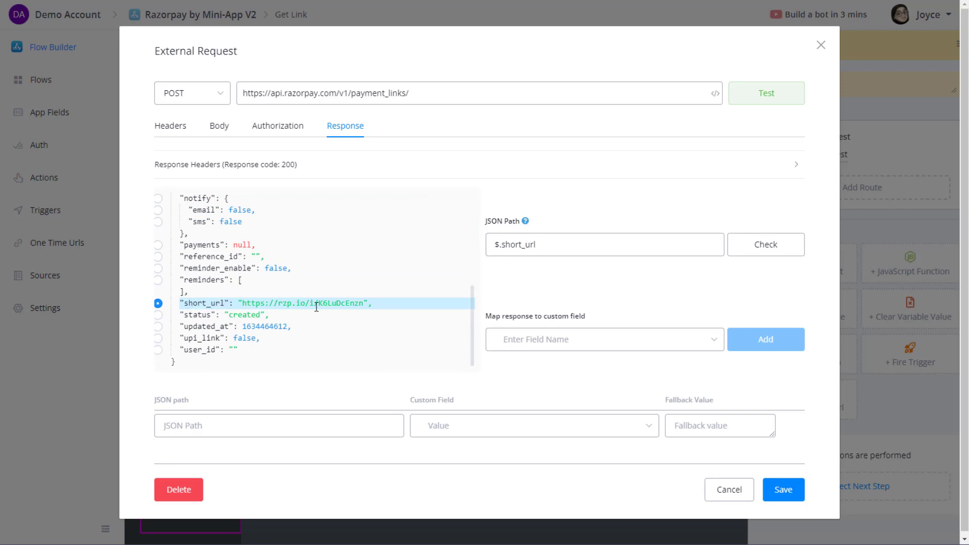
Map $.short_url to the short_url app field and save the external request.
click(565, 347)
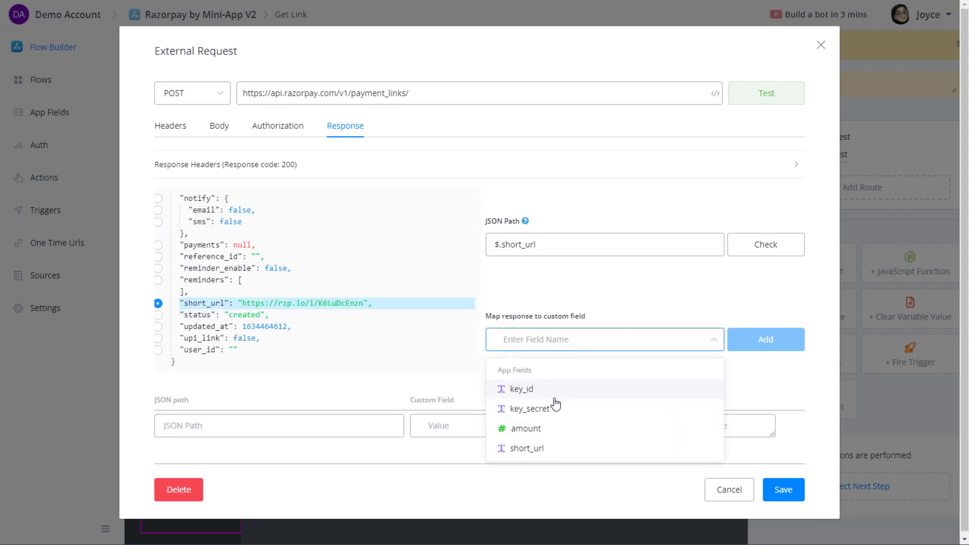
click(550, 447)
click(758, 355)
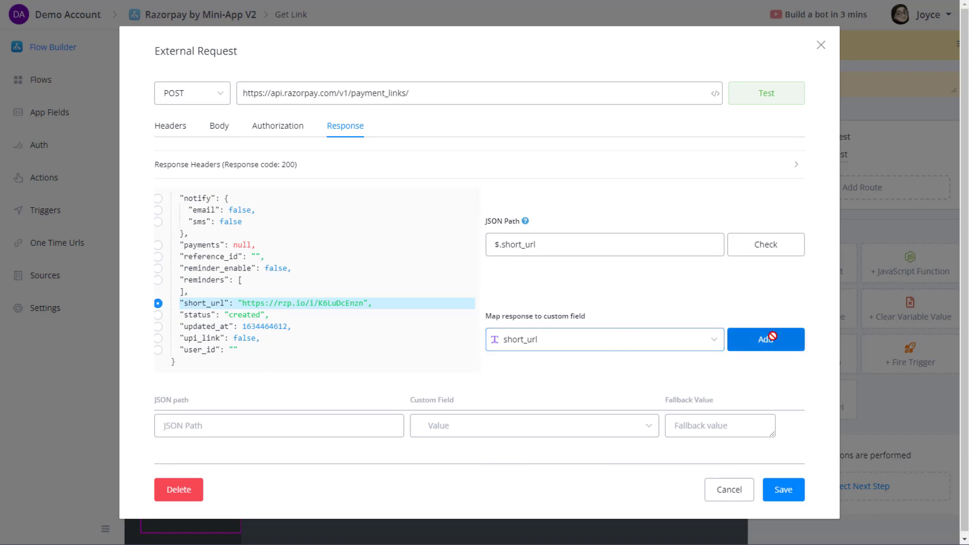
scroll(625, 378, down, 1)
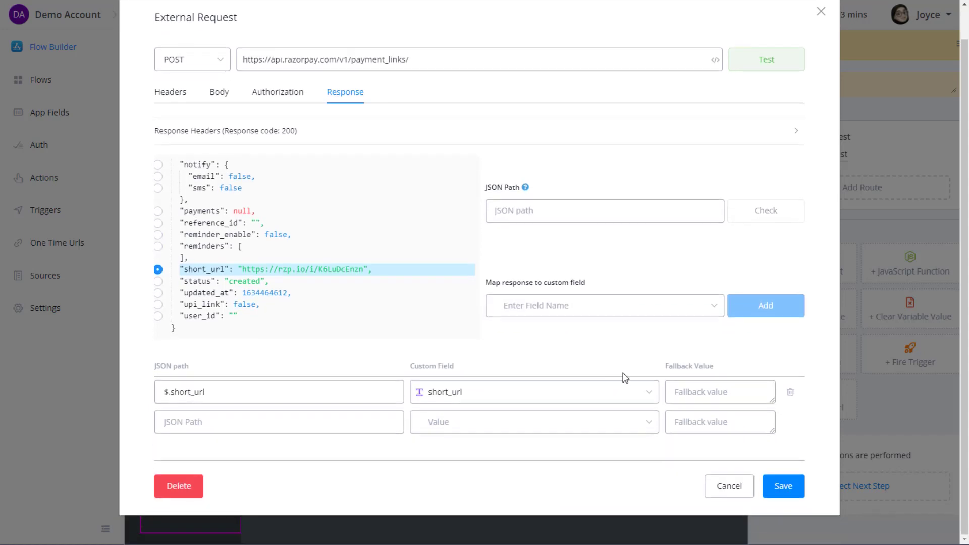
click(782, 486)
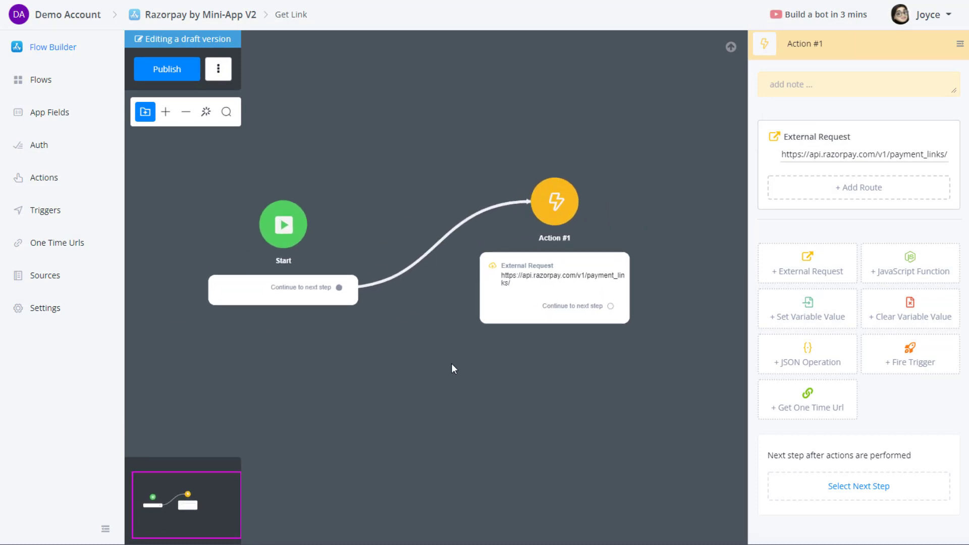
Publish the Get Link flow and go to the actions list.
click(579, 280)
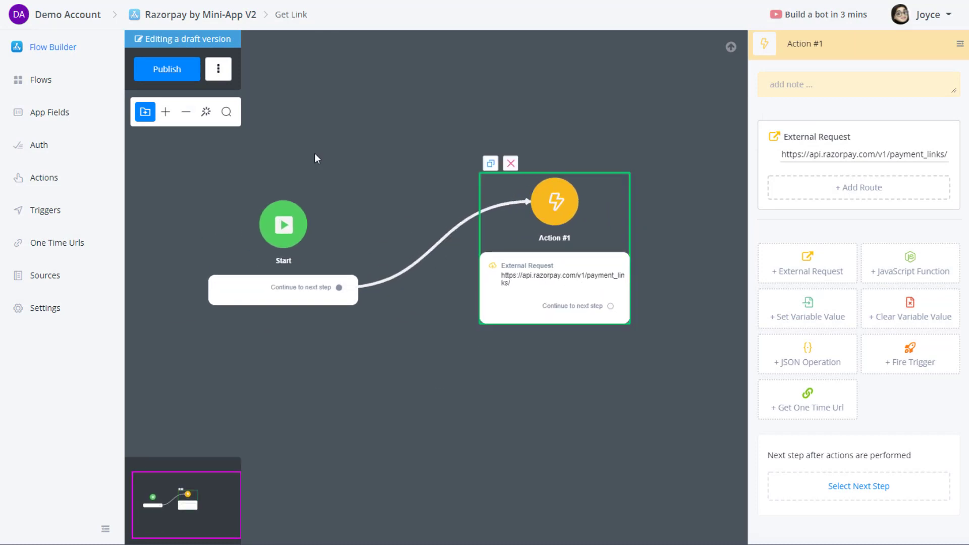
click(162, 71)
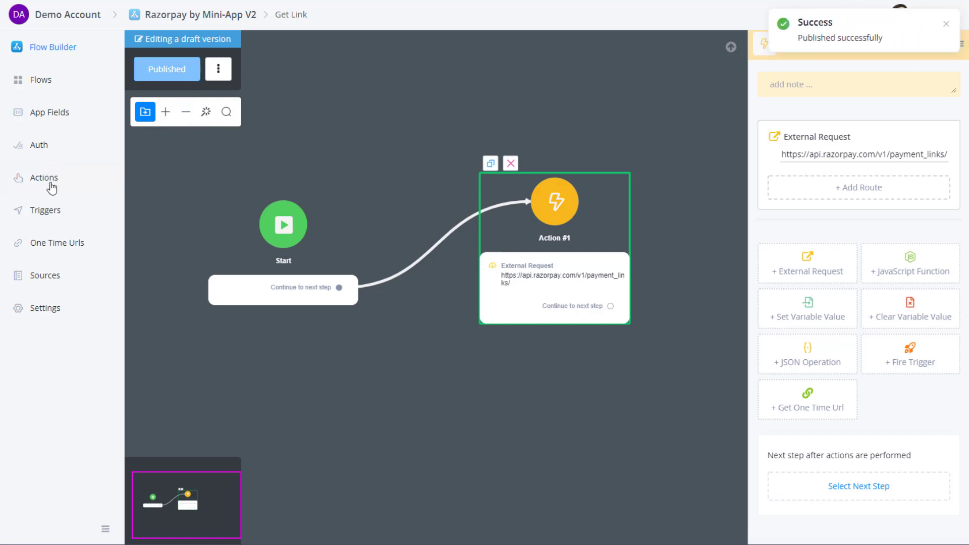
click(51, 188)
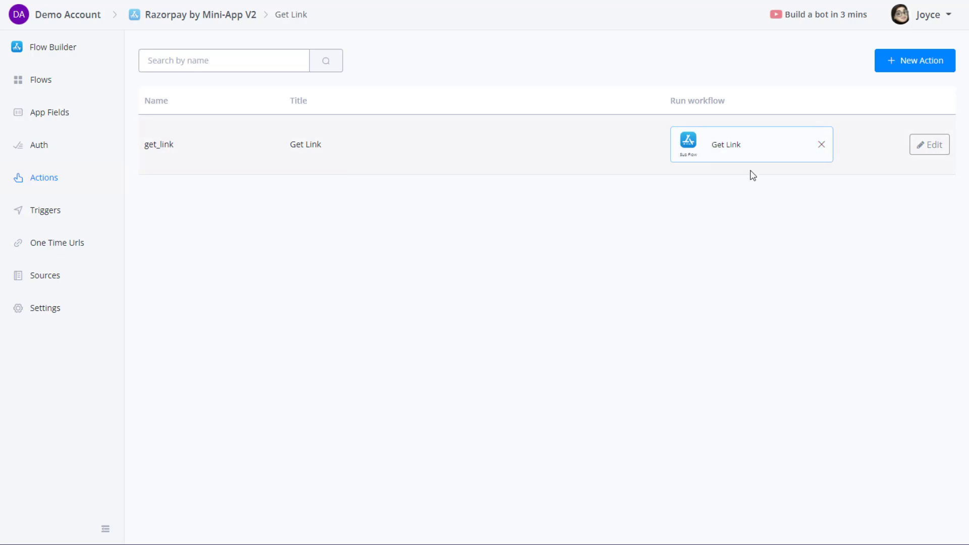
Reopen the Get Link flow to verify the External Request's response mapping.
click(56, 81)
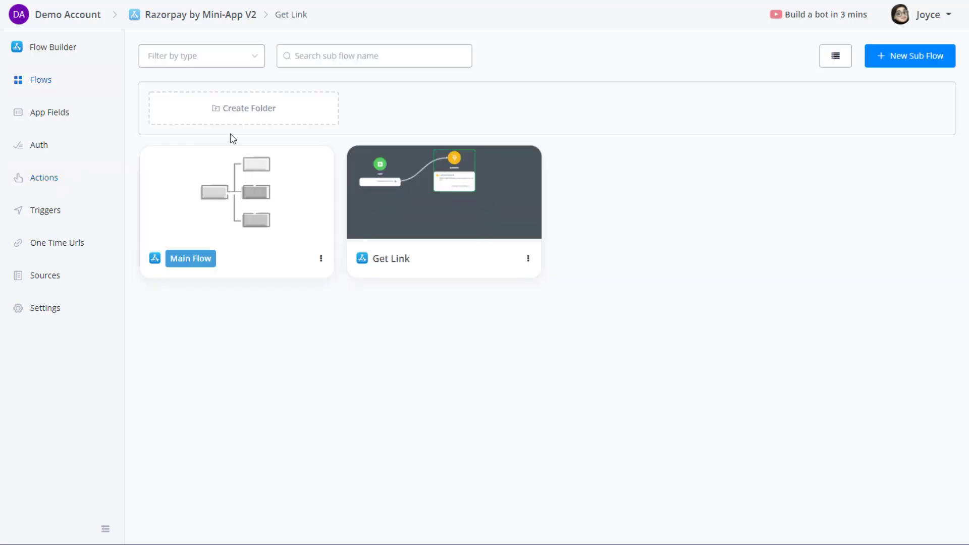
click(52, 47)
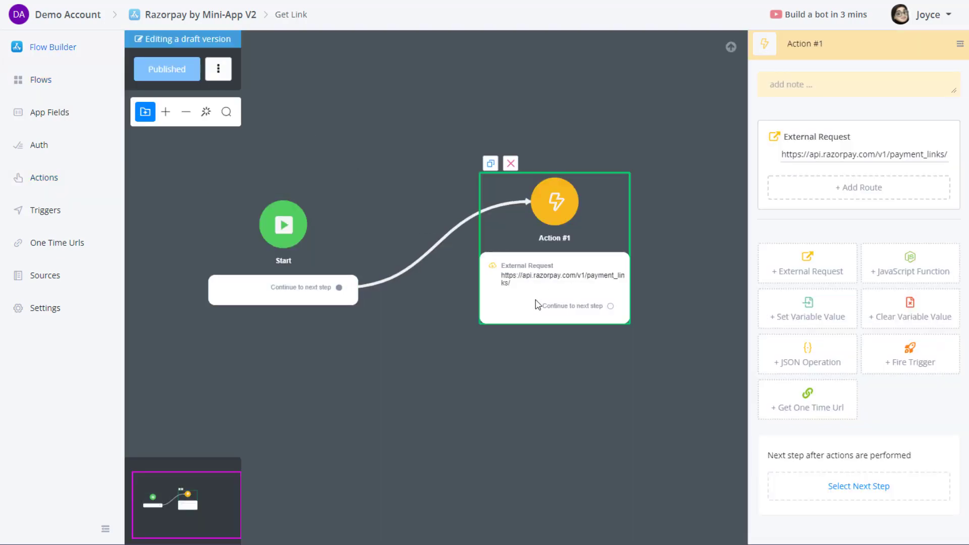
scroll(535, 304, up, 3)
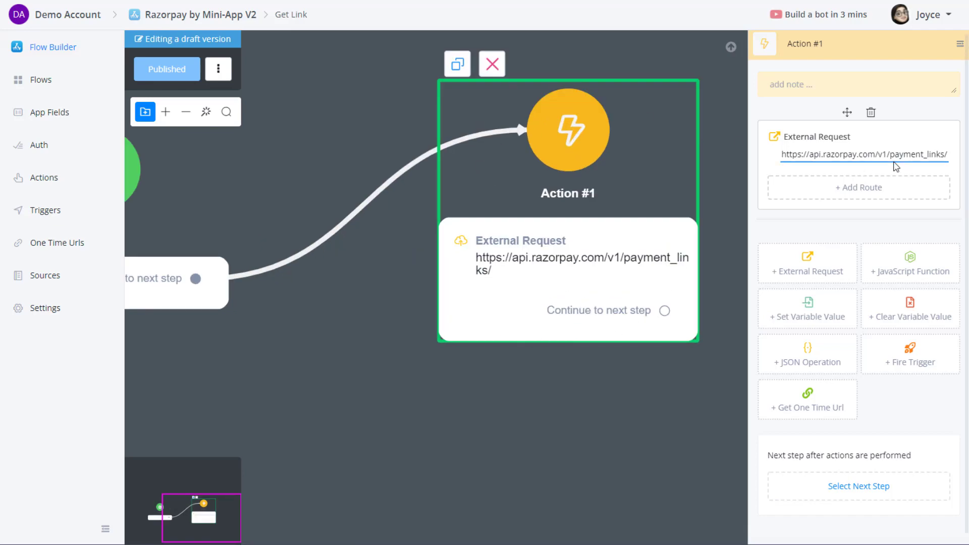
click(545, 307)
click(342, 129)
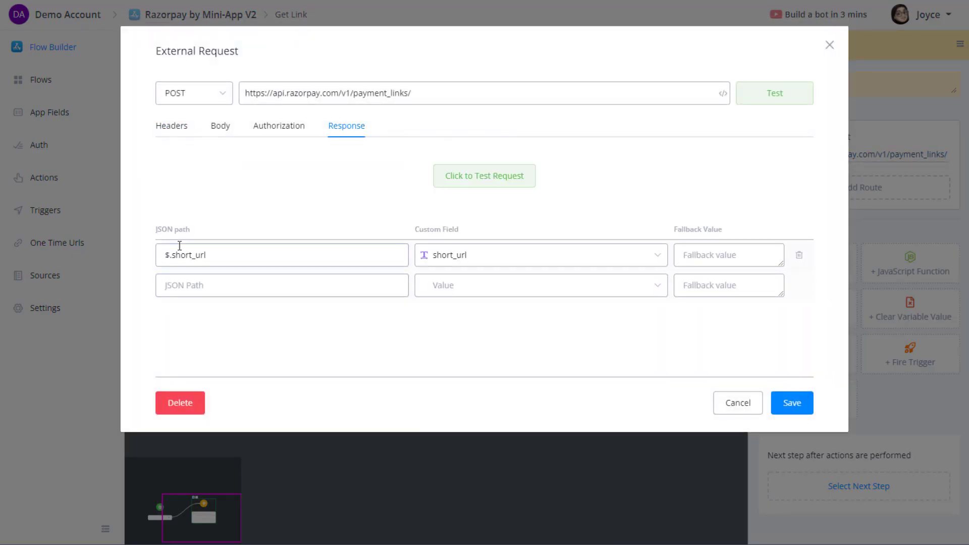
click(744, 402)
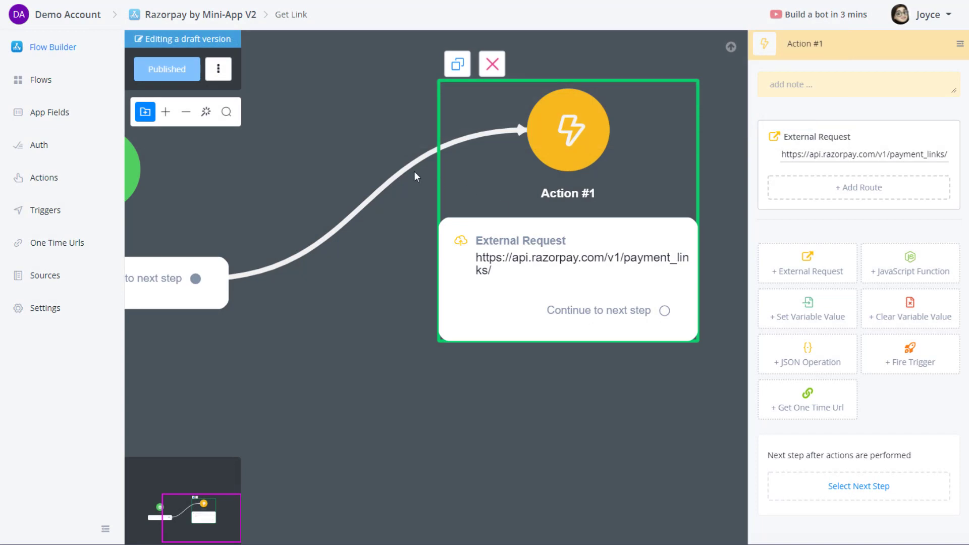
Review the app fields and the get_link action's Amount input and Payment Link output.
click(53, 117)
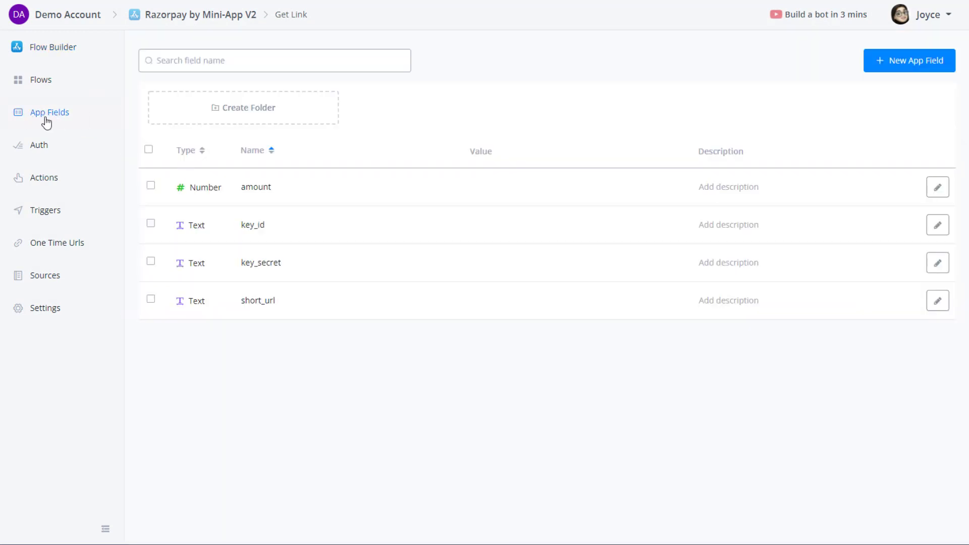
click(61, 190)
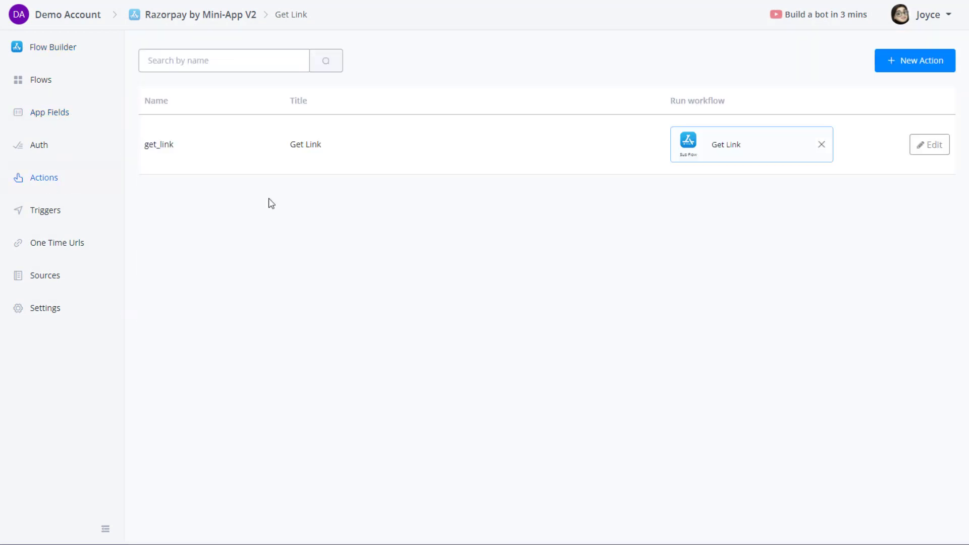
click(931, 150)
scroll(305, 391, down, 2)
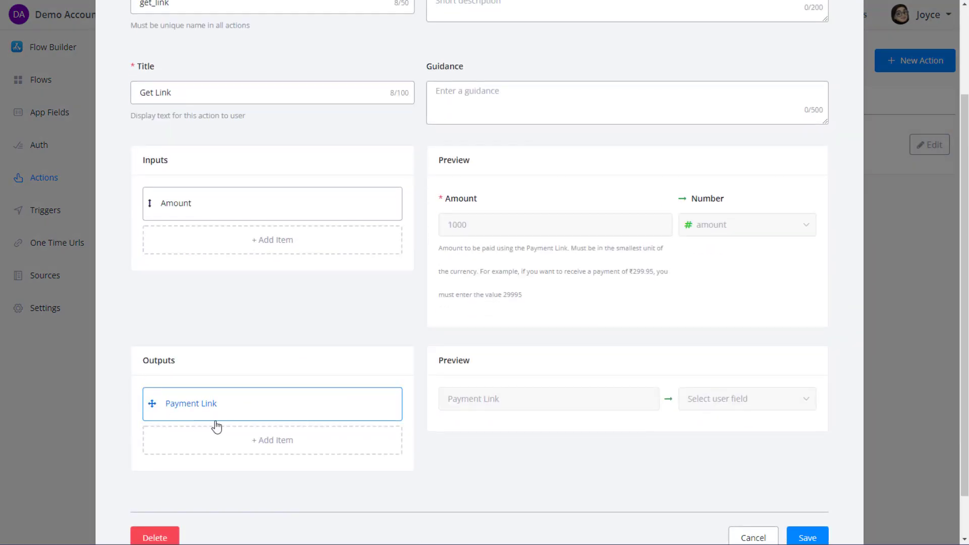
click(760, 540)
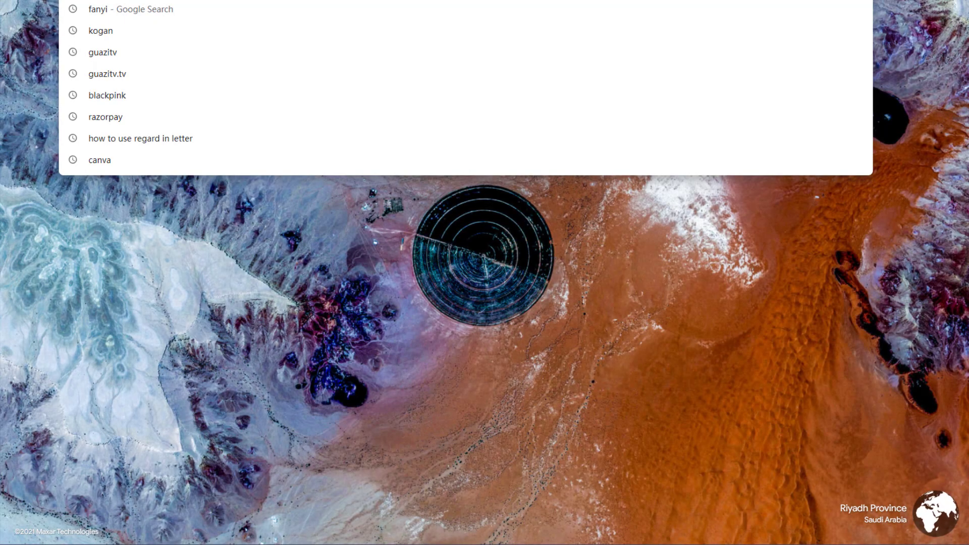
Log in to UChat and install the Razorpay by Mini-App V2 mini-app.
text(uc)
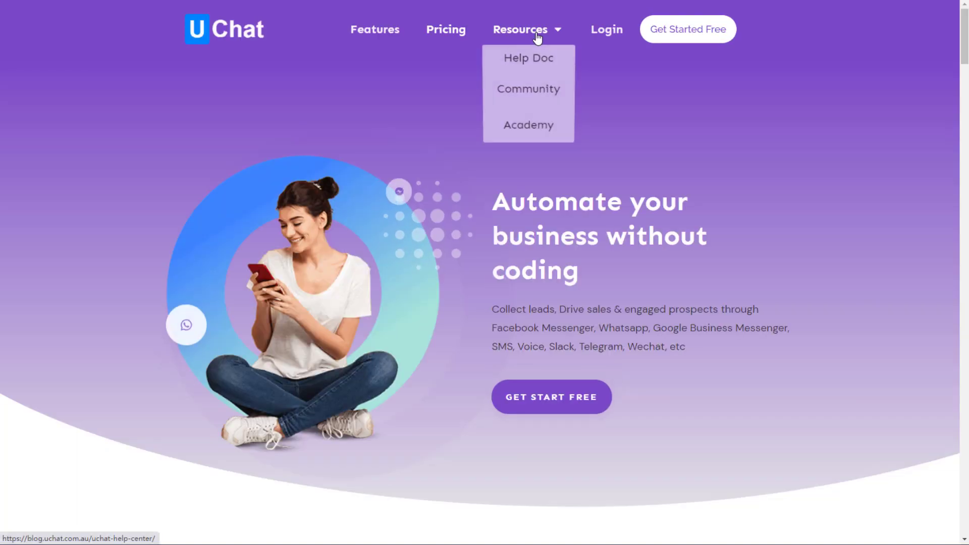
click(608, 29)
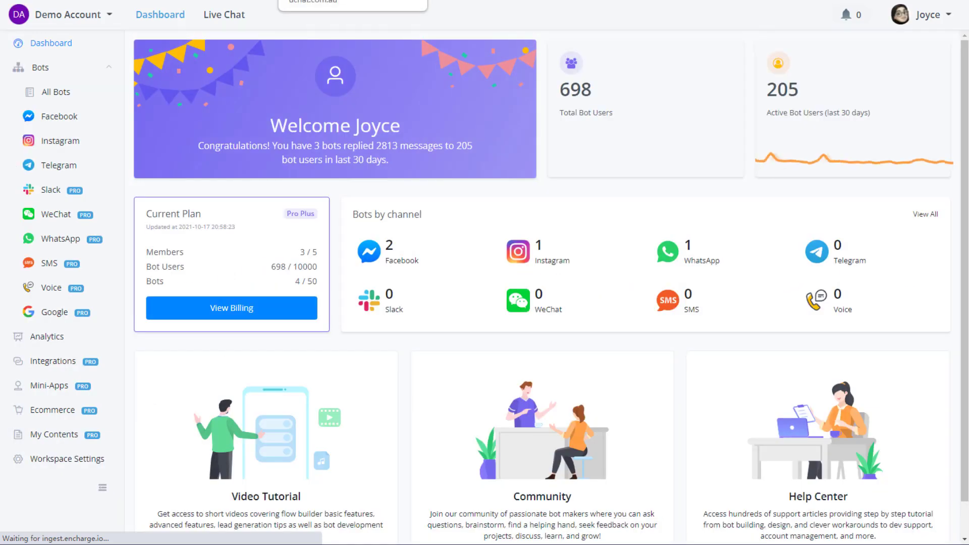
click(89, 98)
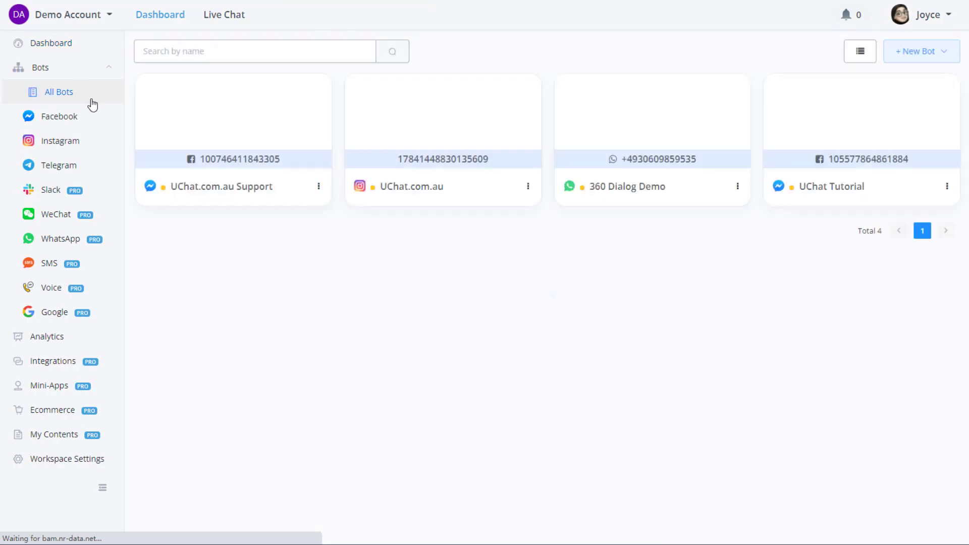
click(40, 390)
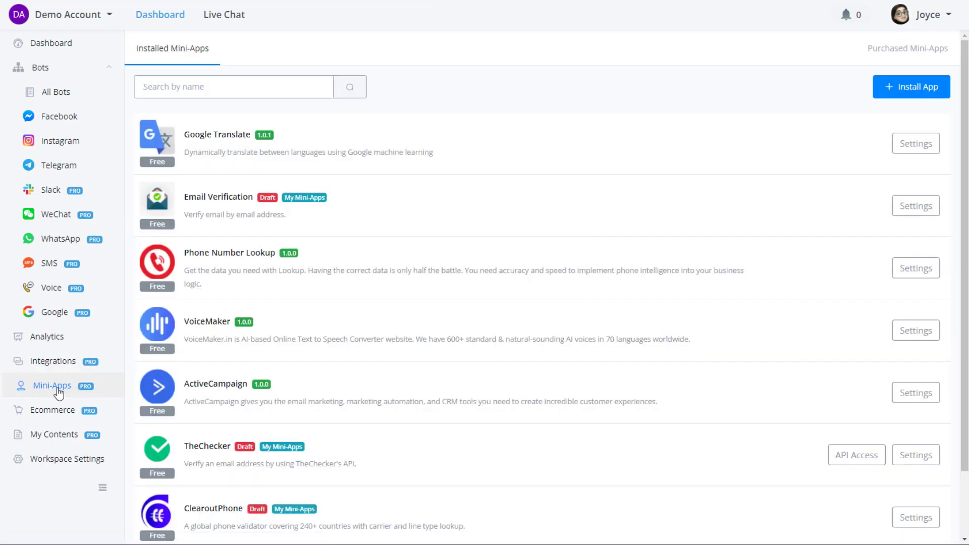
click(927, 98)
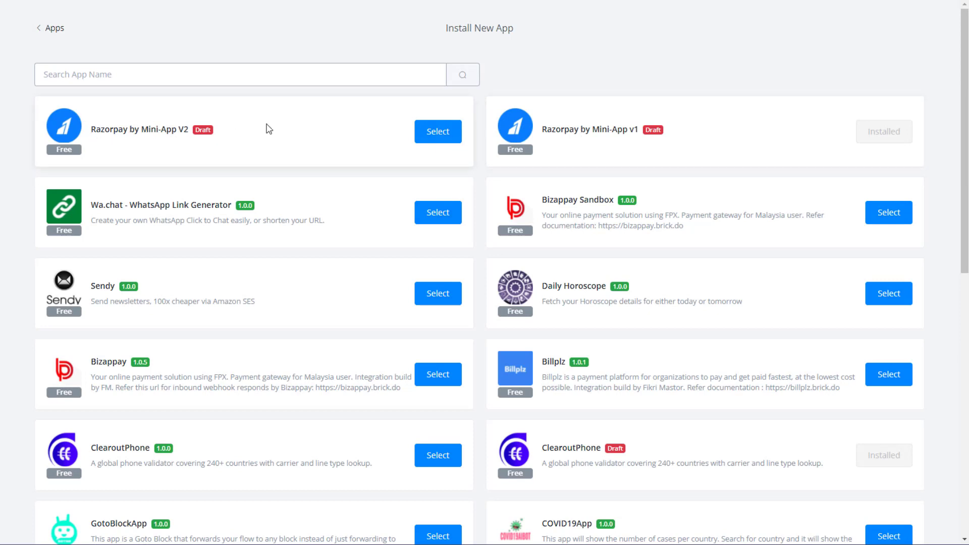
click(424, 134)
click(526, 509)
Save the pasted Razorpay Key ID and Key Secret, then return to All Bots.
click(253, 145)
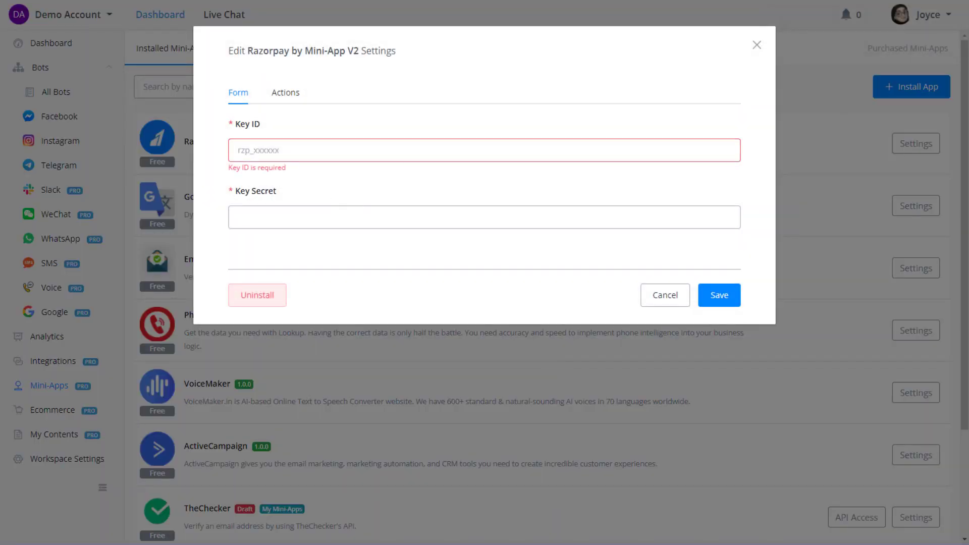
click(246, 147)
key(ctrl+v)
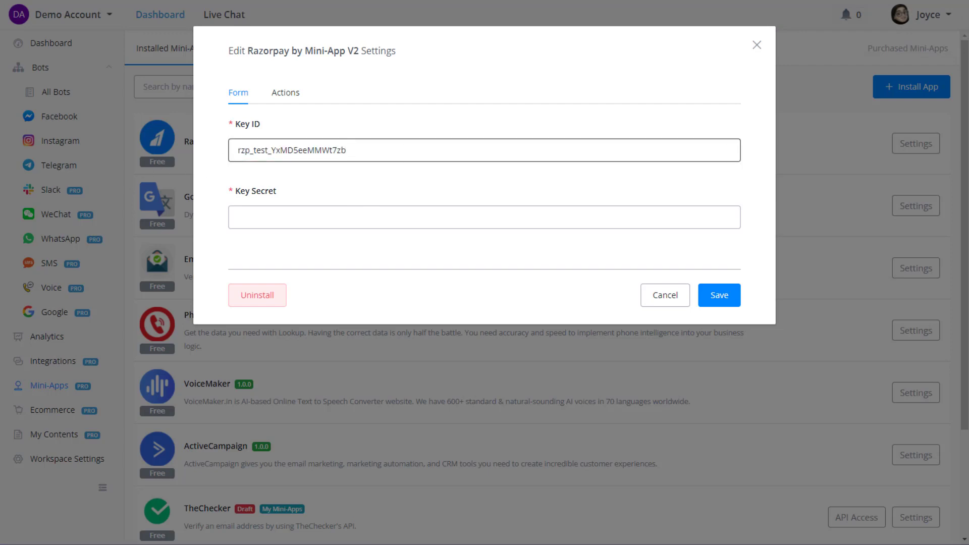
click(429, 211)
key(ctrl+v)
click(709, 295)
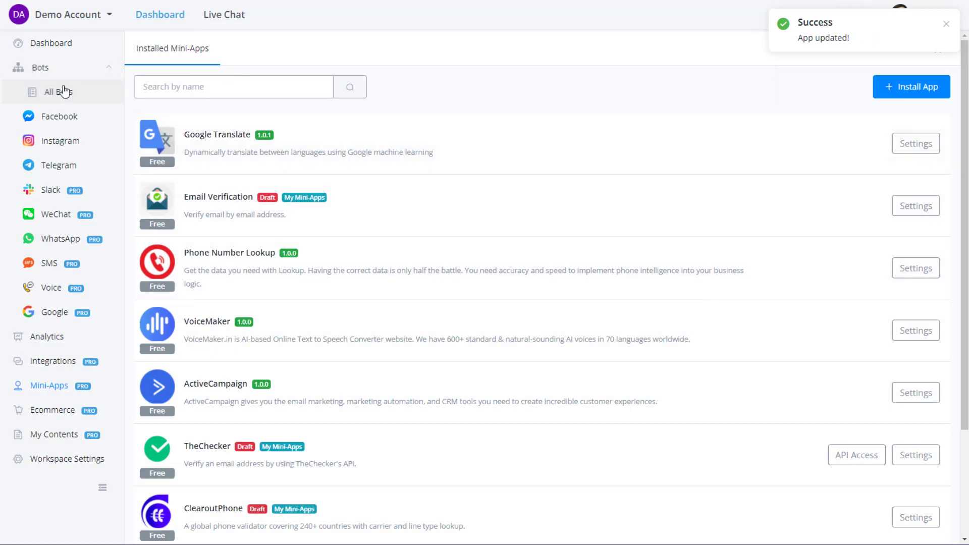
click(79, 92)
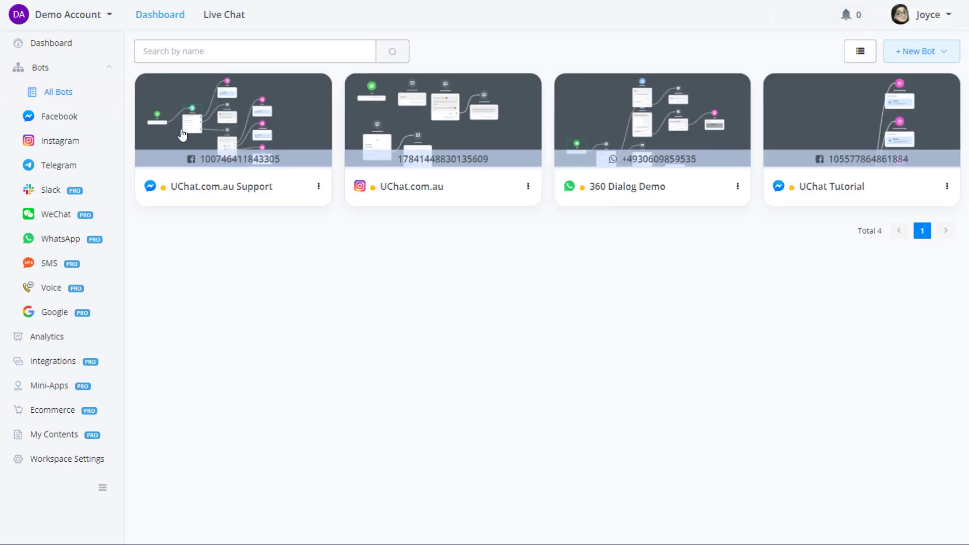
Open the UChat.com.au Support bot's Testing flow and bring Action #4 into view.
click(226, 126)
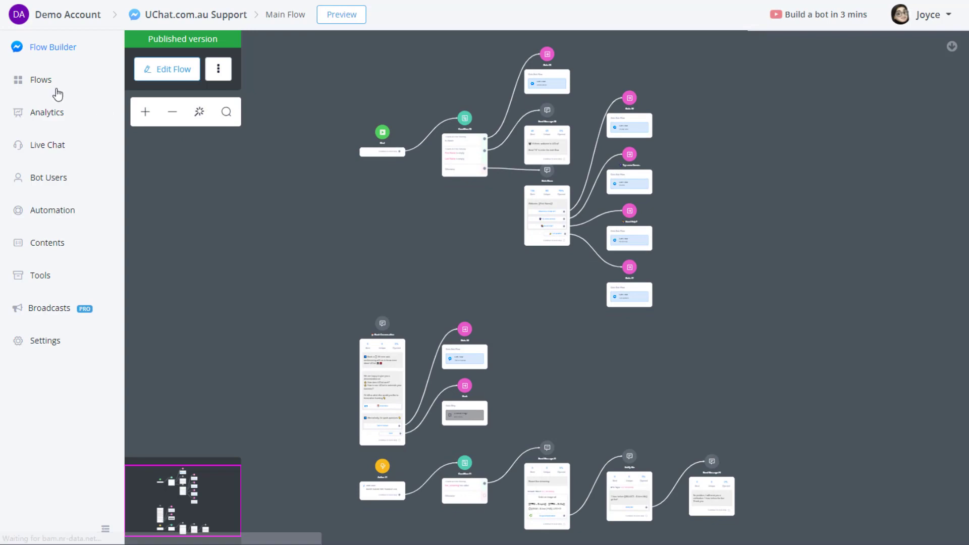
click(48, 82)
scroll(463, 454, down, 2)
click(463, 482)
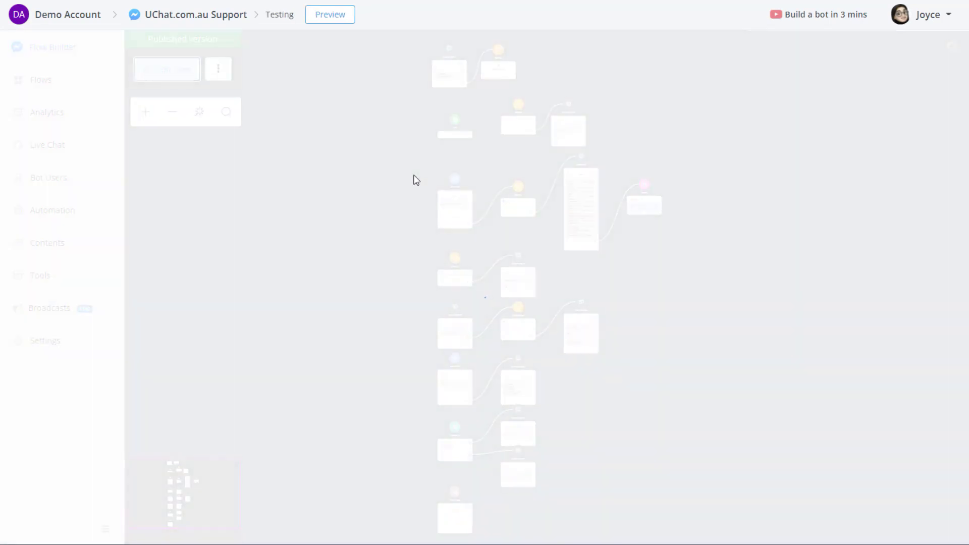
scroll(416, 237, up, 5)
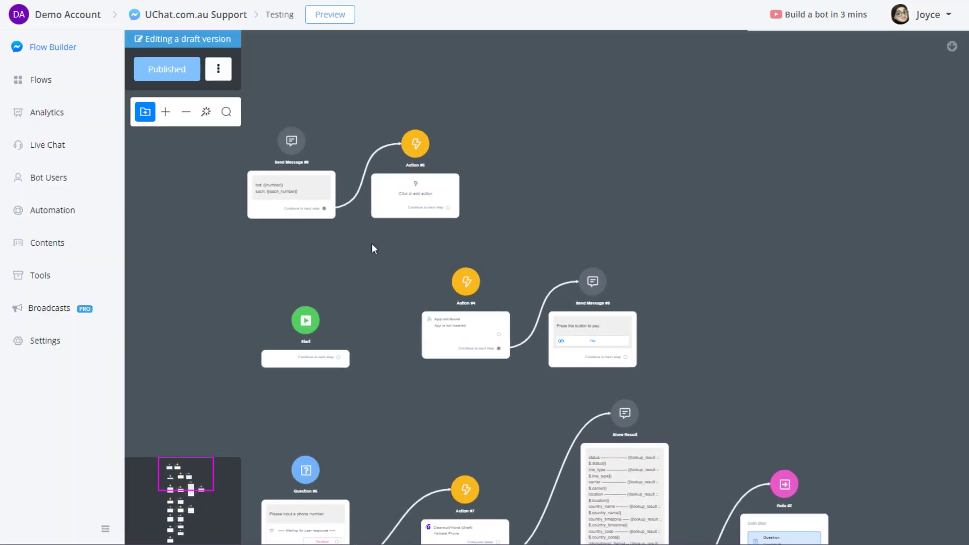
scroll(382, 248, up, 3)
drag(396, 285, 438, 290)
scroll(438, 290, down, 1)
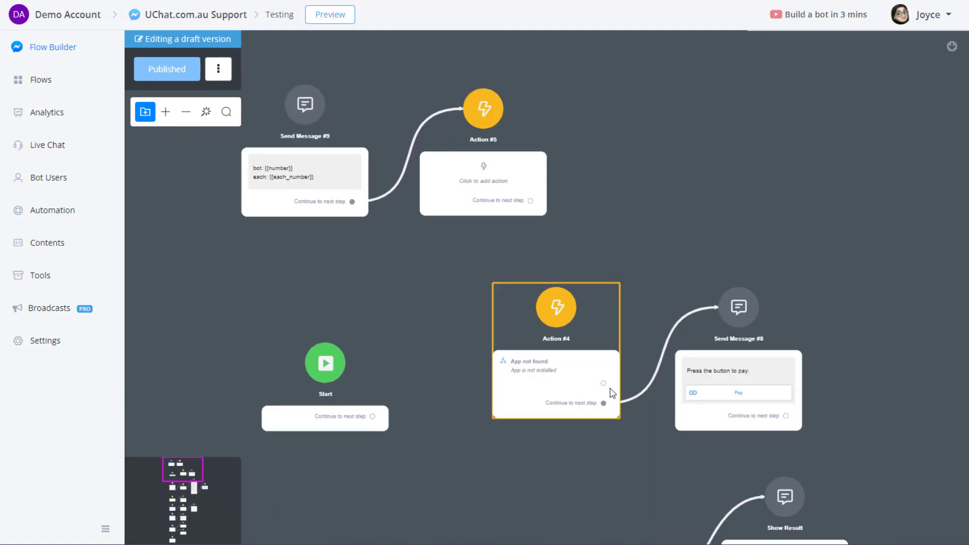
Delete the 'App not found' item from Action #4.
click(593, 362)
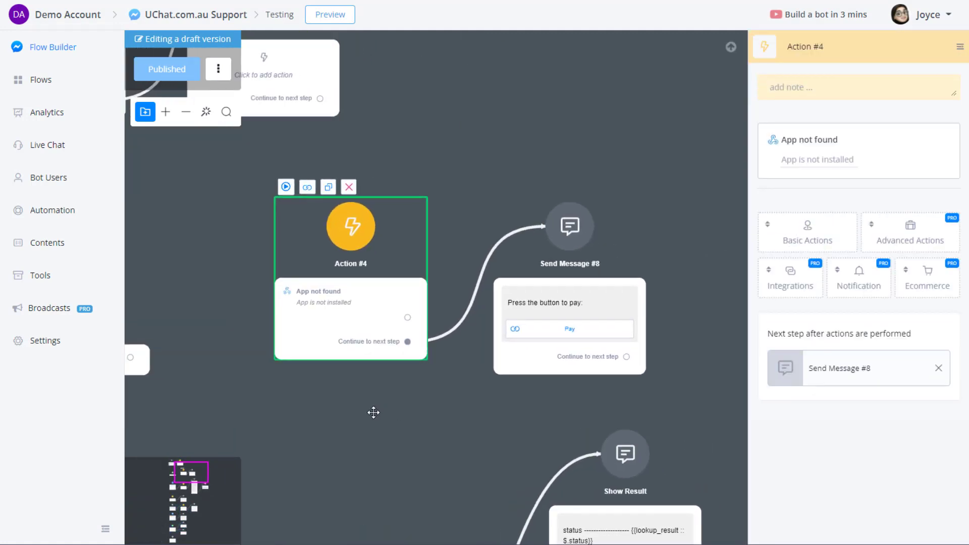
click(872, 114)
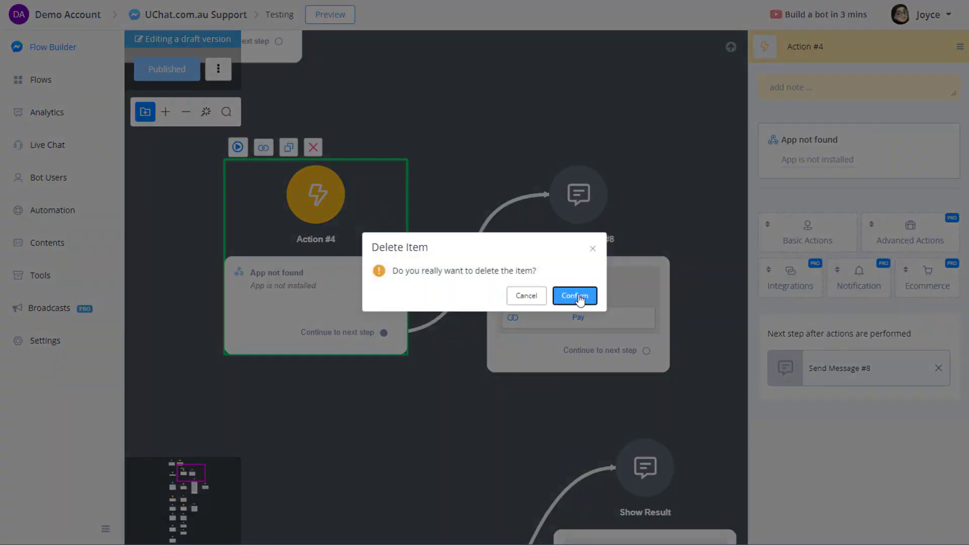
click(575, 296)
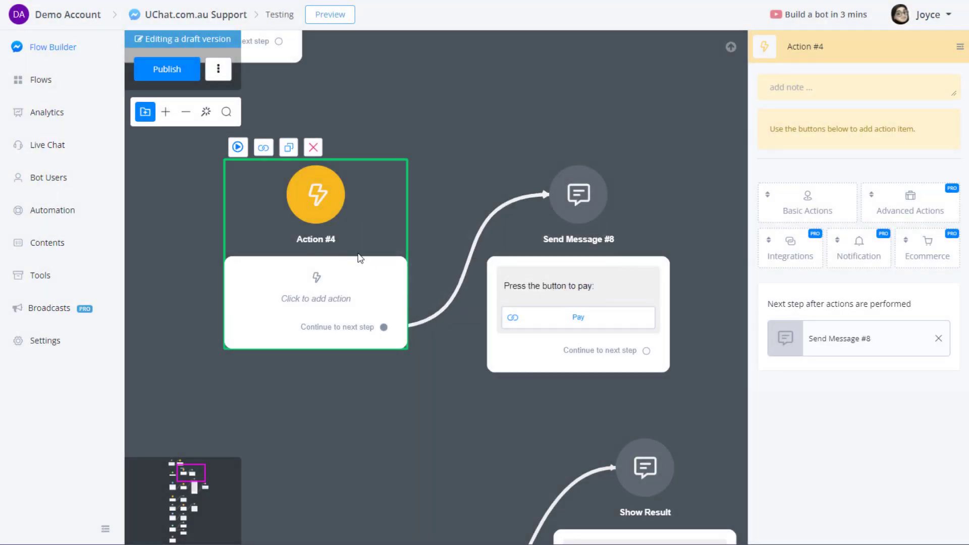
Add a Razorpay V2 Get Link action to Action #4 with Amount 3000.
click(801, 245)
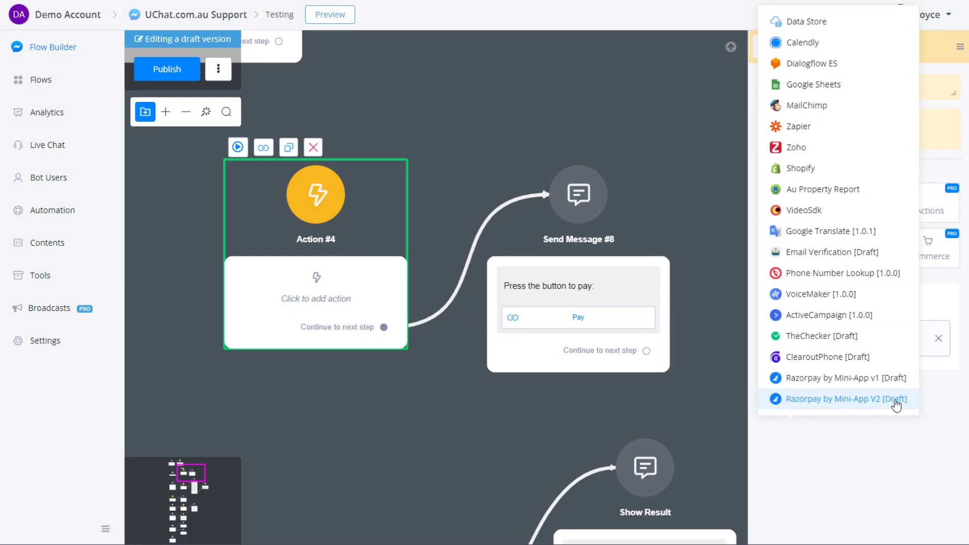
click(878, 402)
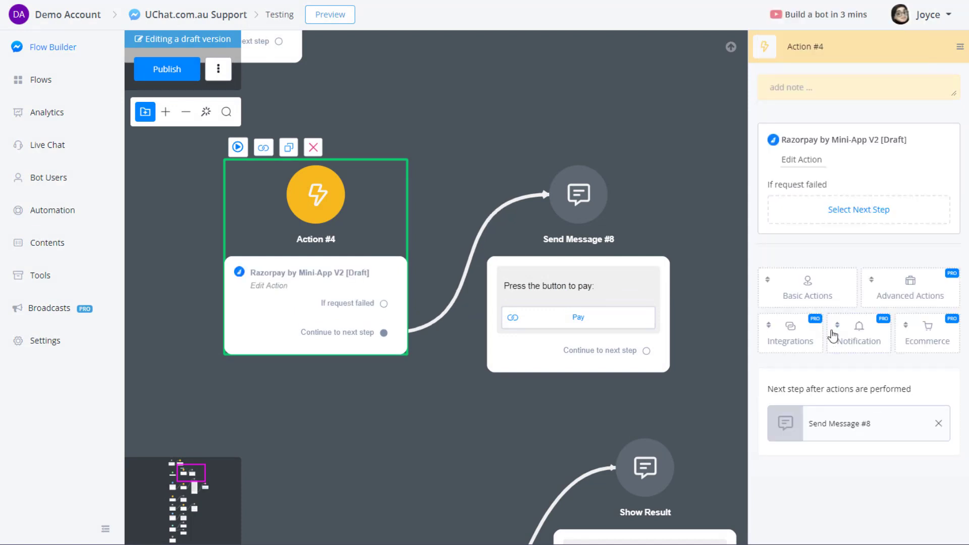
click(802, 160)
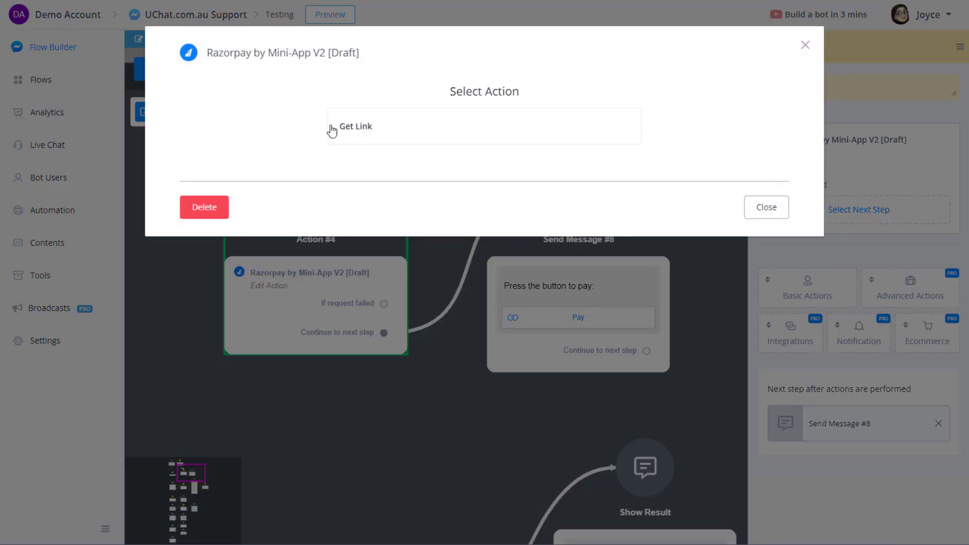
click(366, 130)
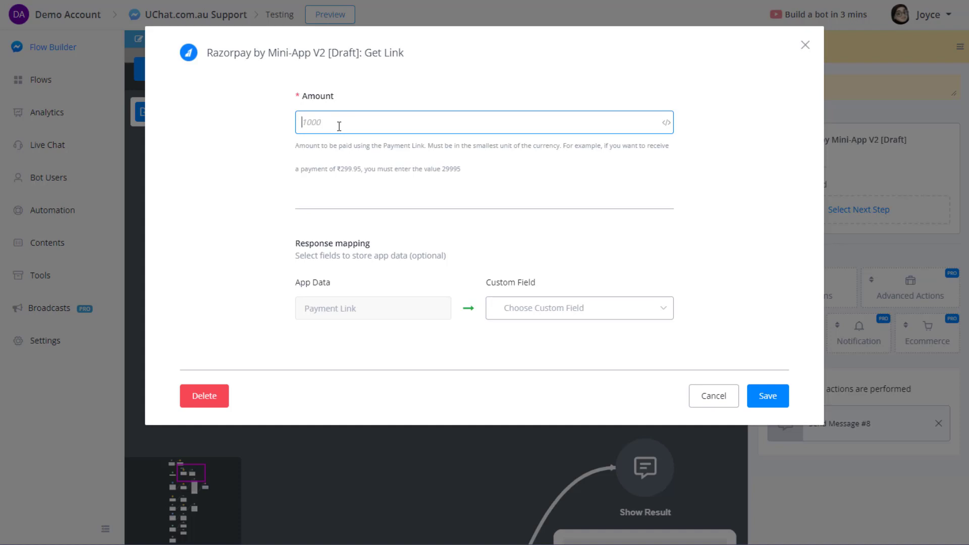
click(373, 158)
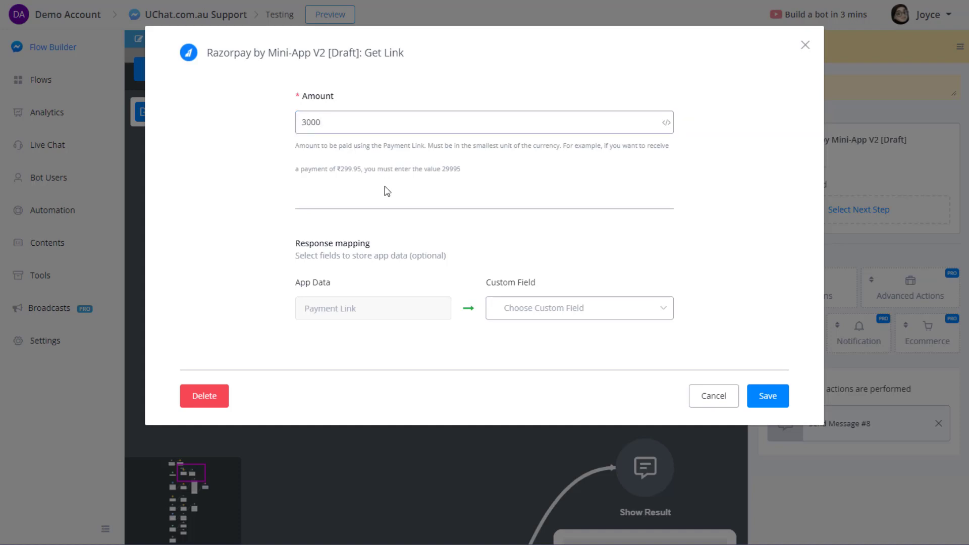
drag(300, 147, 368, 175)
drag(402, 173, 406, 172)
click(300, 99)
drag(304, 98, 333, 98)
click(433, 120)
click(446, 182)
Store the Payment Link in the url custom field and save the Get Link action.
click(527, 309)
text(url)
click(524, 395)
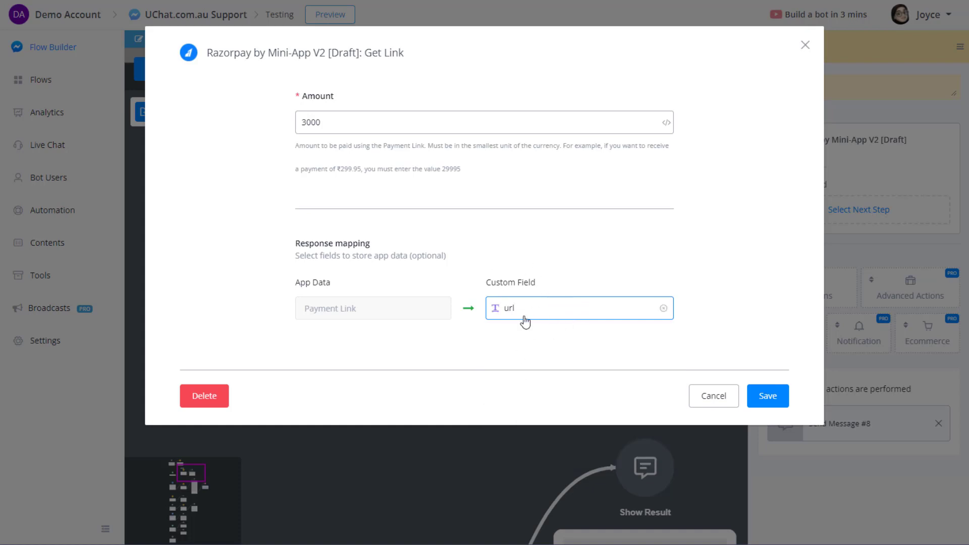
click(778, 403)
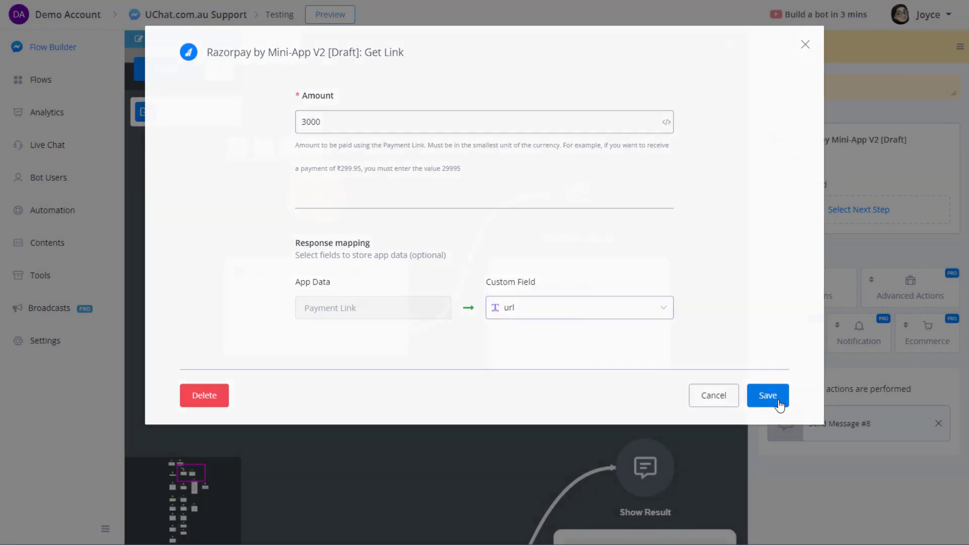
Confirm Send Message #8's Pay button target unchanged, then publish the updated flow.
click(643, 310)
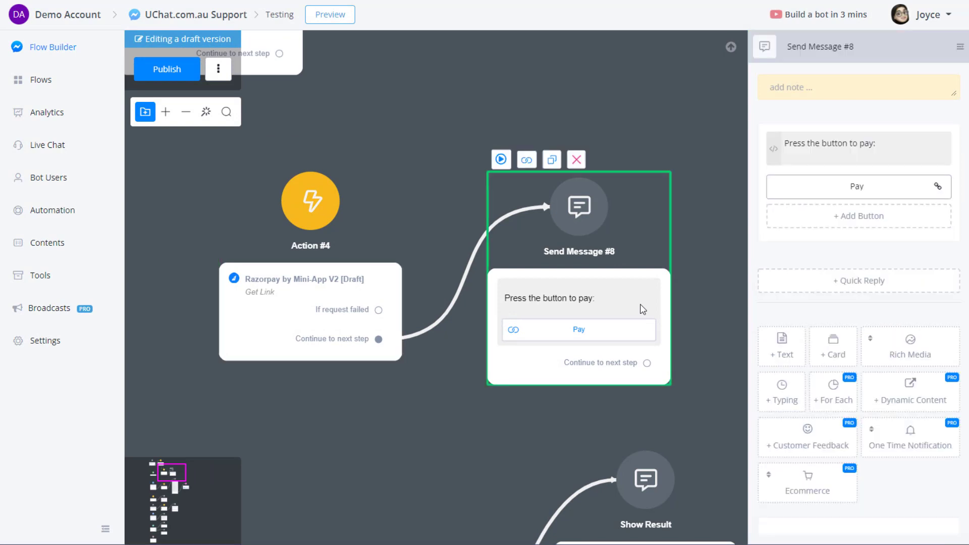
click(879, 141)
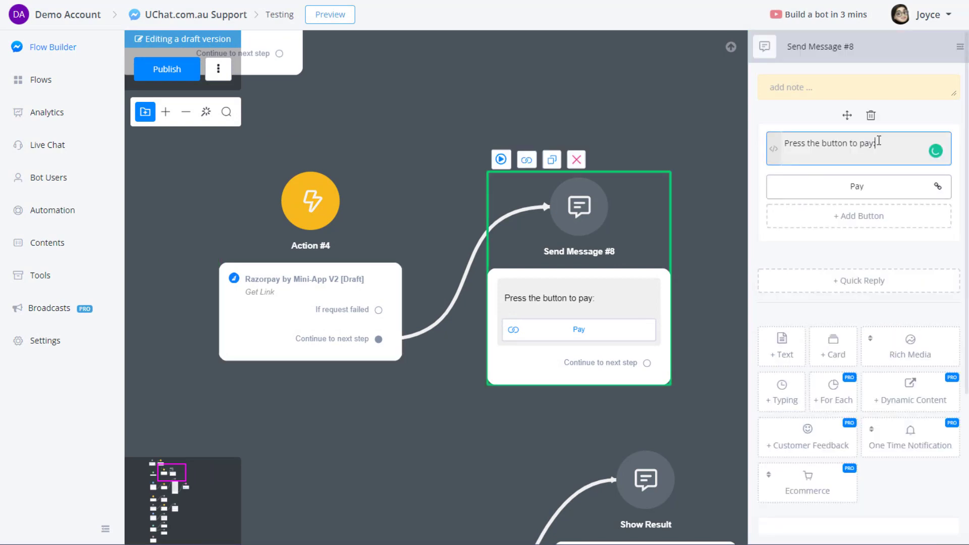
click(886, 191)
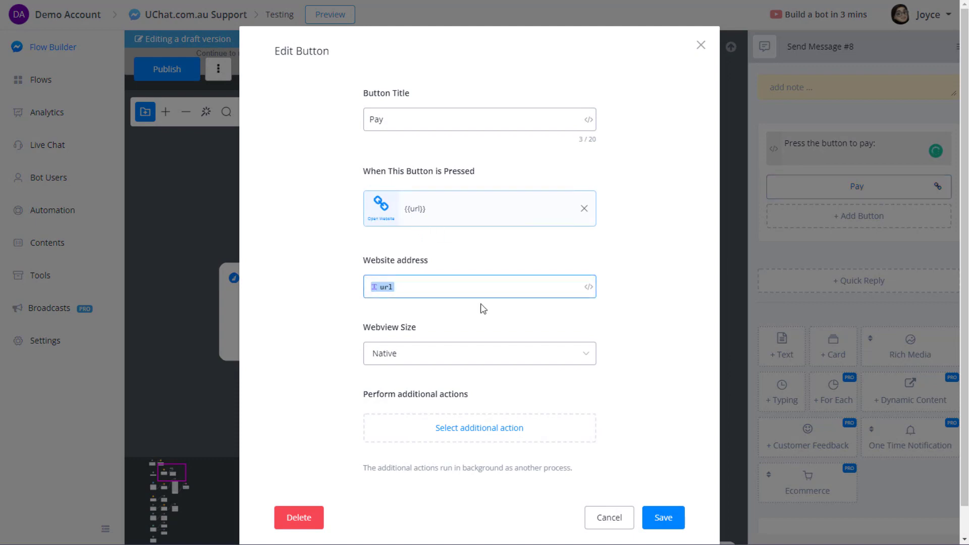
click(598, 520)
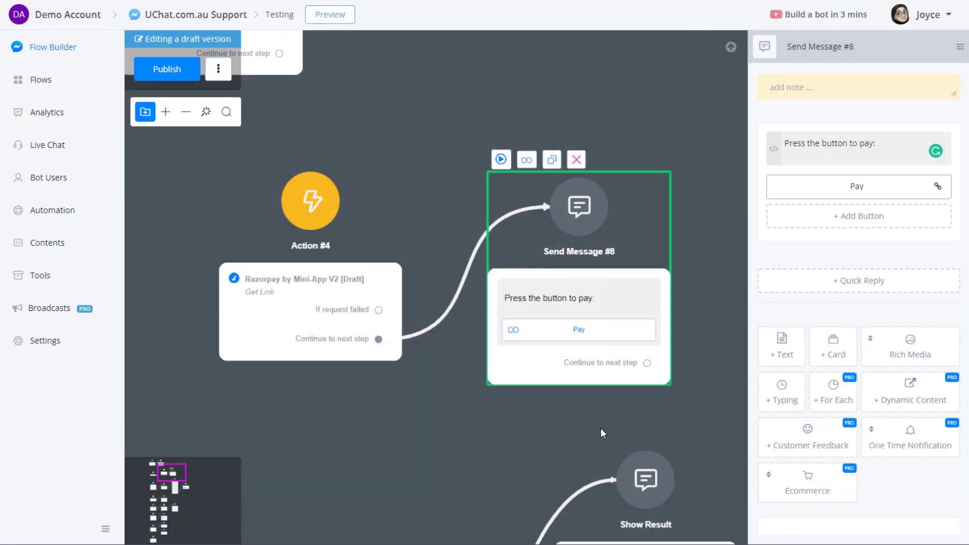
click(167, 69)
click(322, 207)
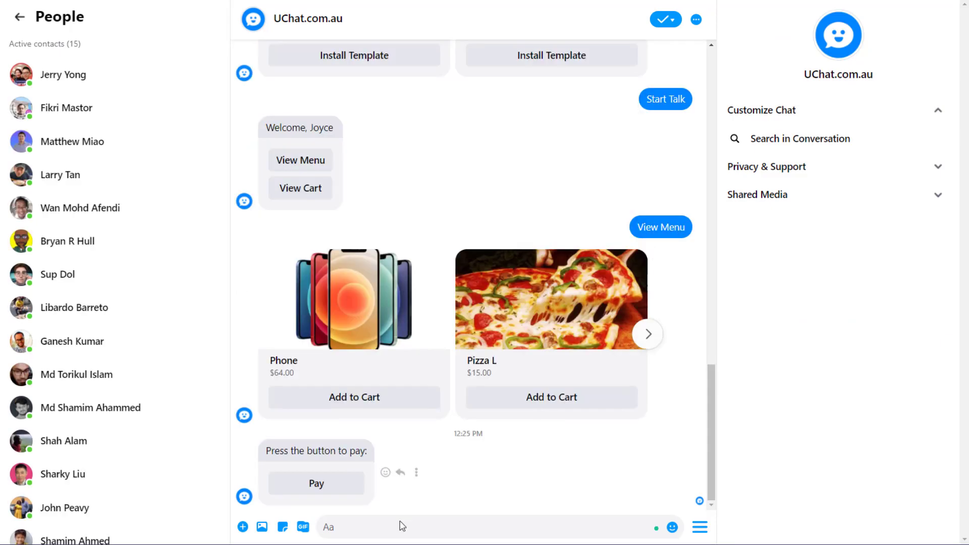
Open the Pay button under the bot's 'Press the button to pay:' message in Messenger.
click(332, 484)
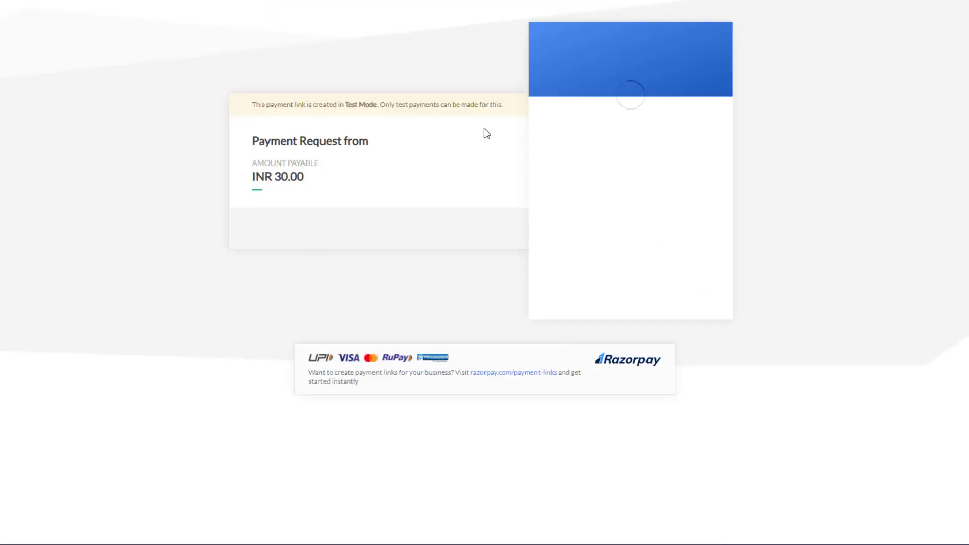
Verify the Razorpay Test Mode checkout shows INR 30.00 payable with UPI and card options.
drag(278, 177, 315, 179)
click(347, 181)
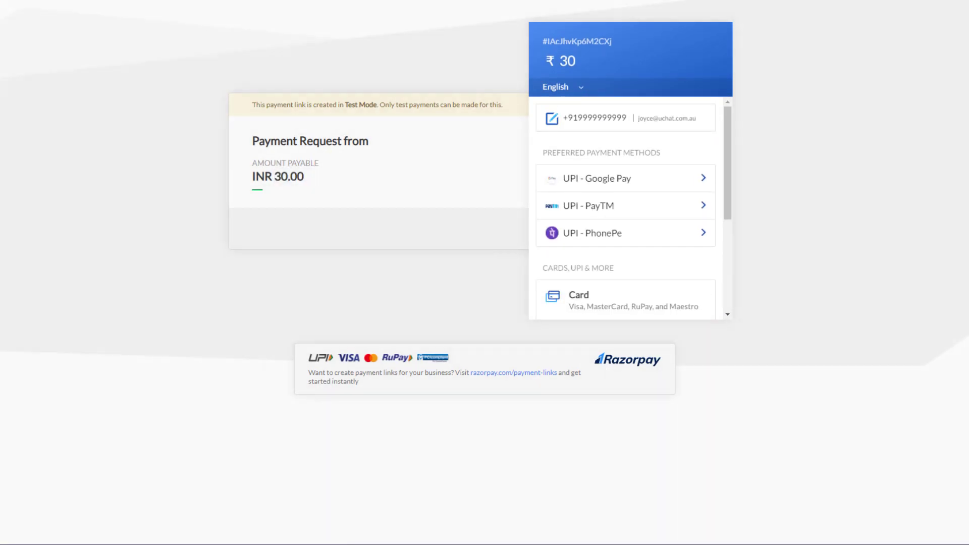
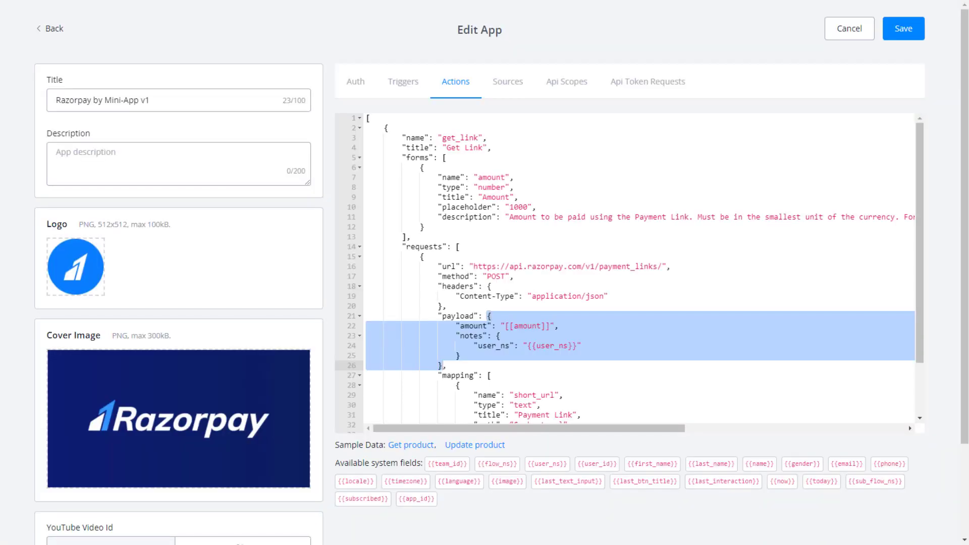
Load the 'Trigger for new product' sample JSON and inspect its new_product name and description.
click(398, 85)
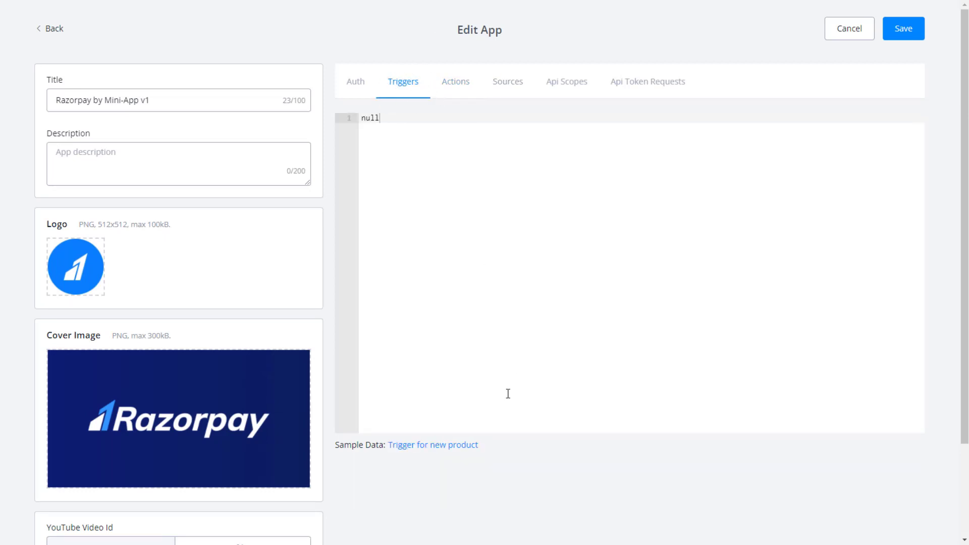
click(428, 443)
click(462, 176)
click(461, 136)
double_click(463, 136)
click(482, 139)
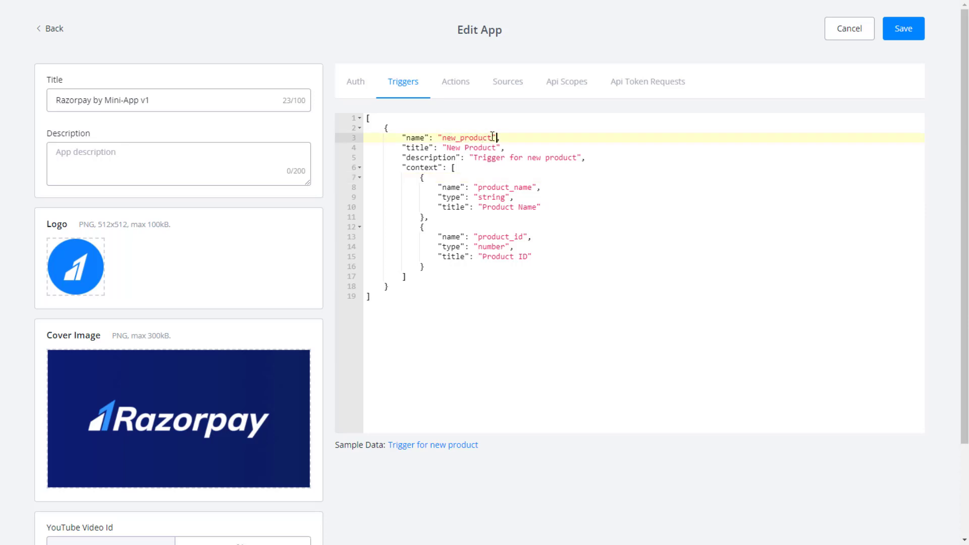
drag(474, 137, 444, 135)
click(475, 159)
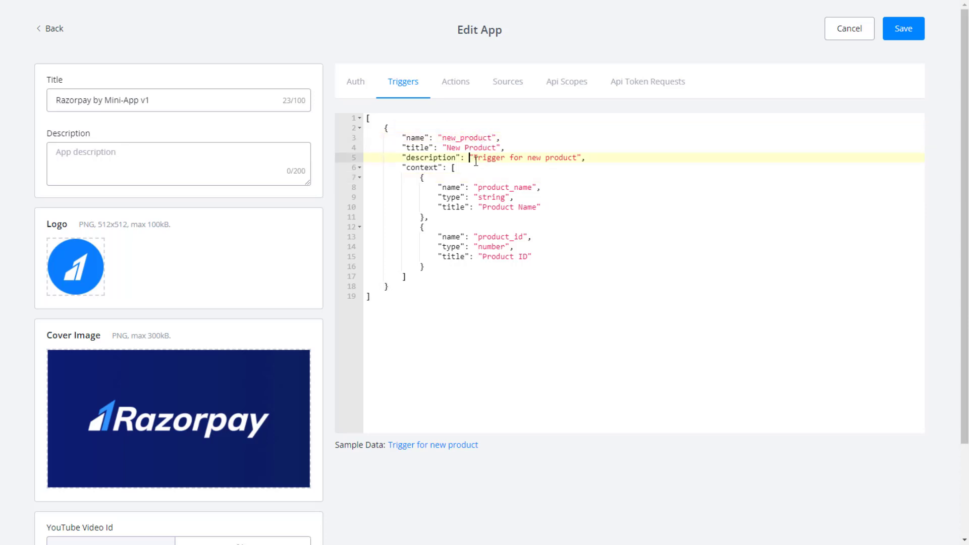
Examine the trigger's context block and its product_name and product_id fields.
click(444, 210)
double_click(421, 168)
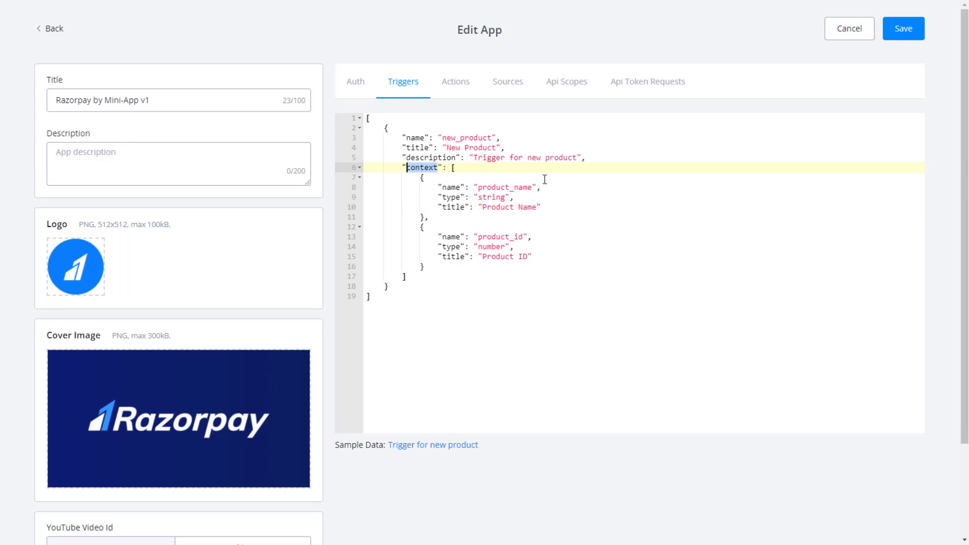
click(434, 180)
click(425, 160)
double_click(430, 168)
click(431, 177)
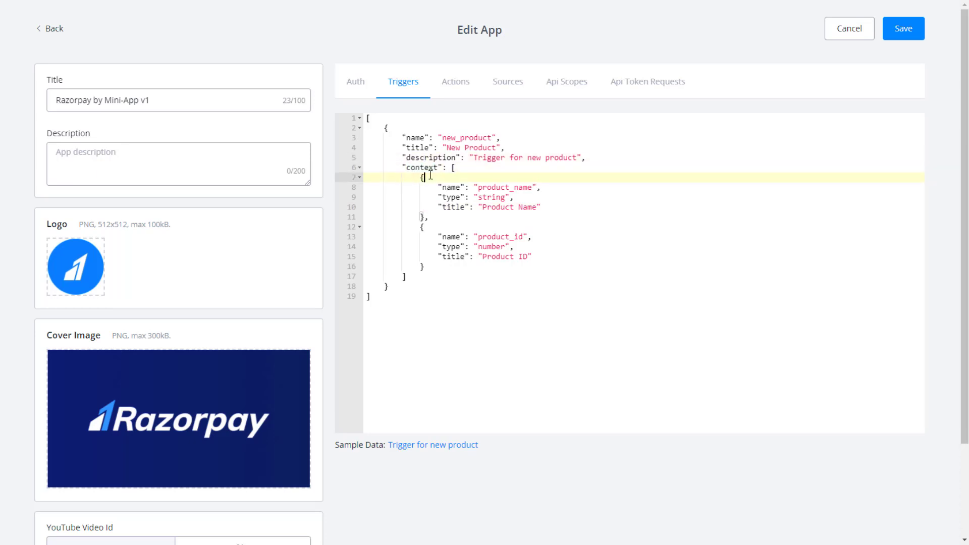
click(425, 267)
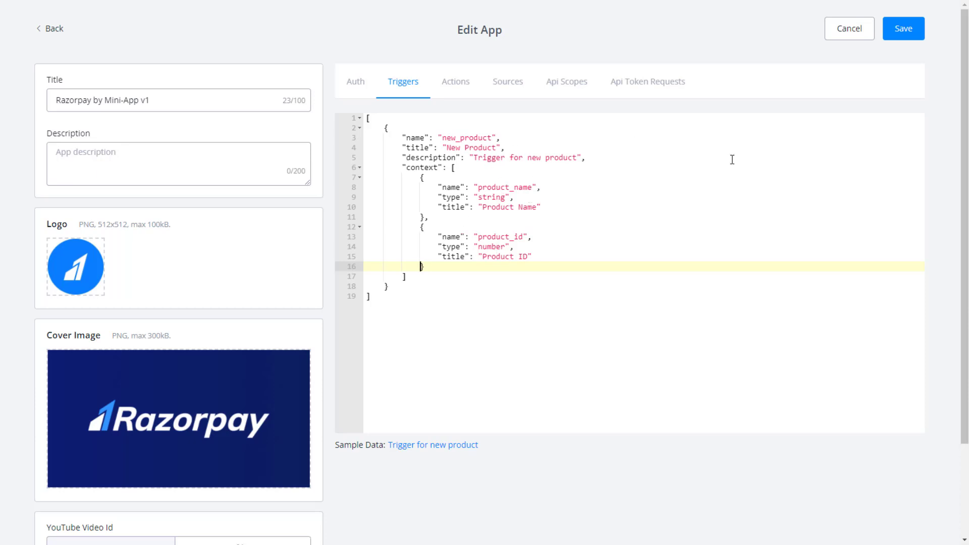
double_click(489, 187)
click(514, 187)
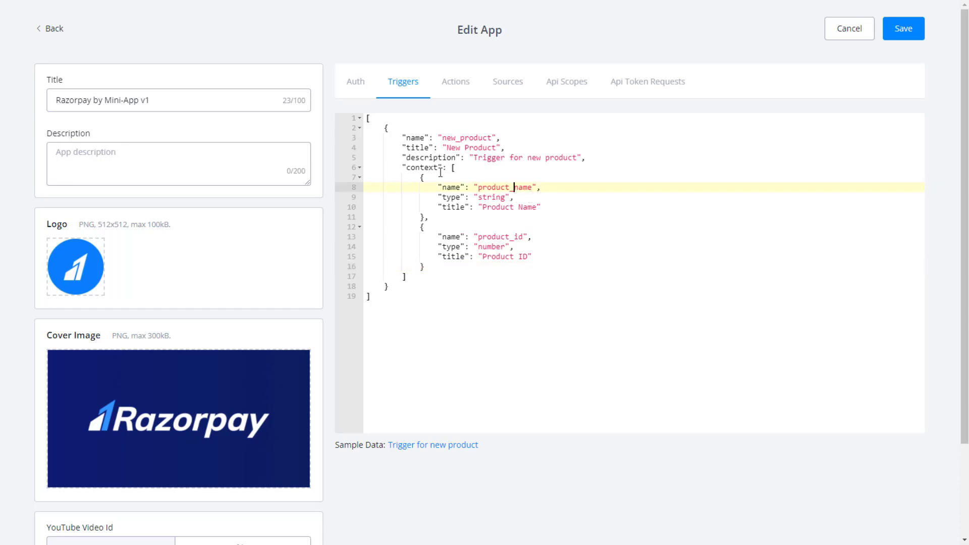
double_click(493, 187)
double_click(505, 236)
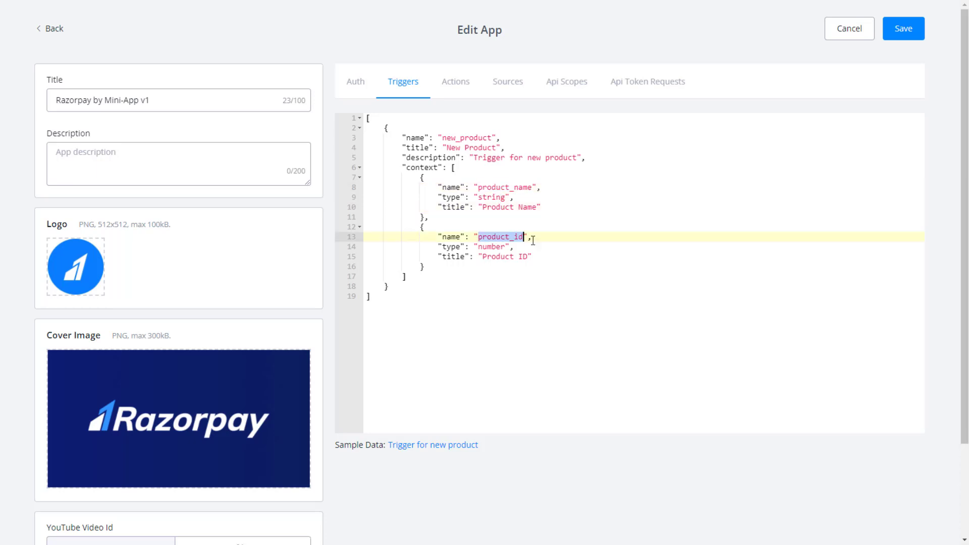
click(527, 207)
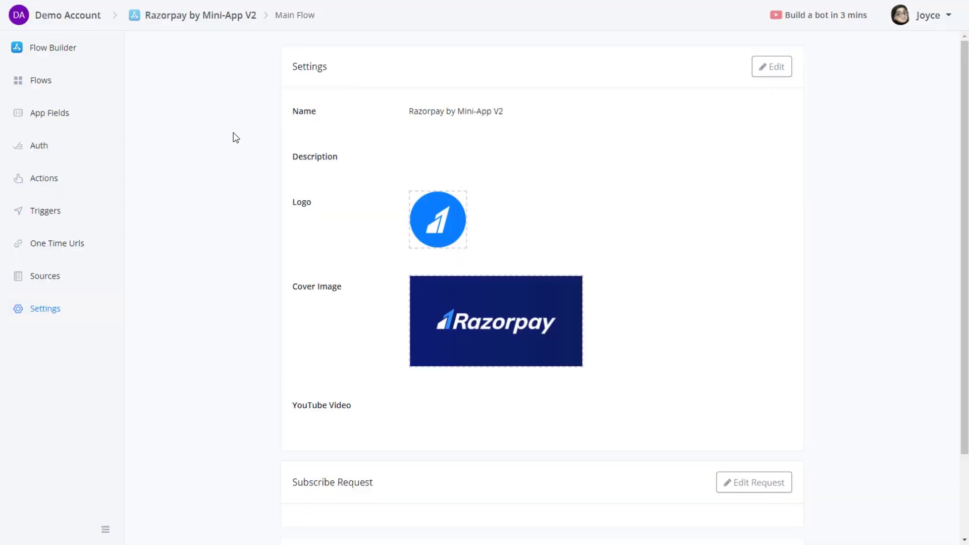
Create a new trigger named payment_paid with title 'Payment Paid'.
click(48, 212)
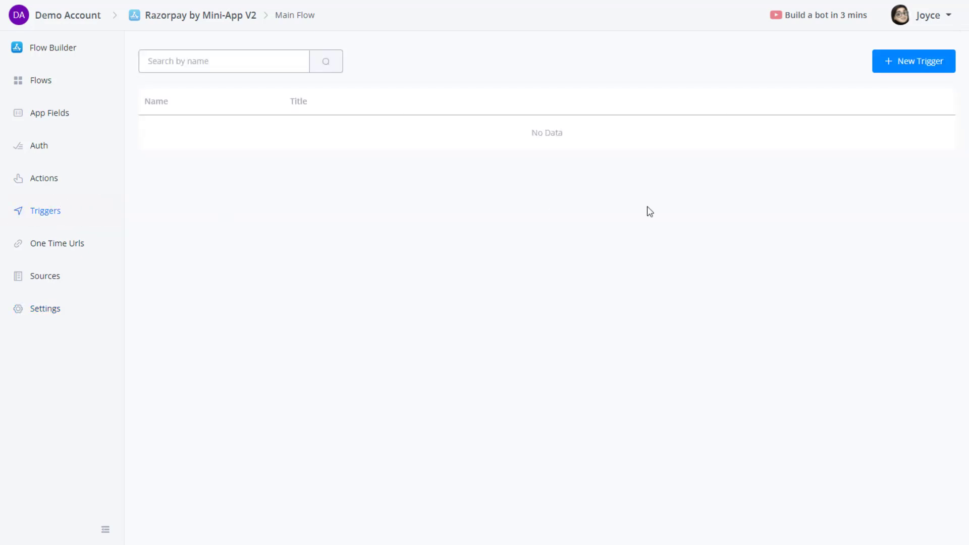
click(910, 71)
click(428, 125)
text(payment_paid)
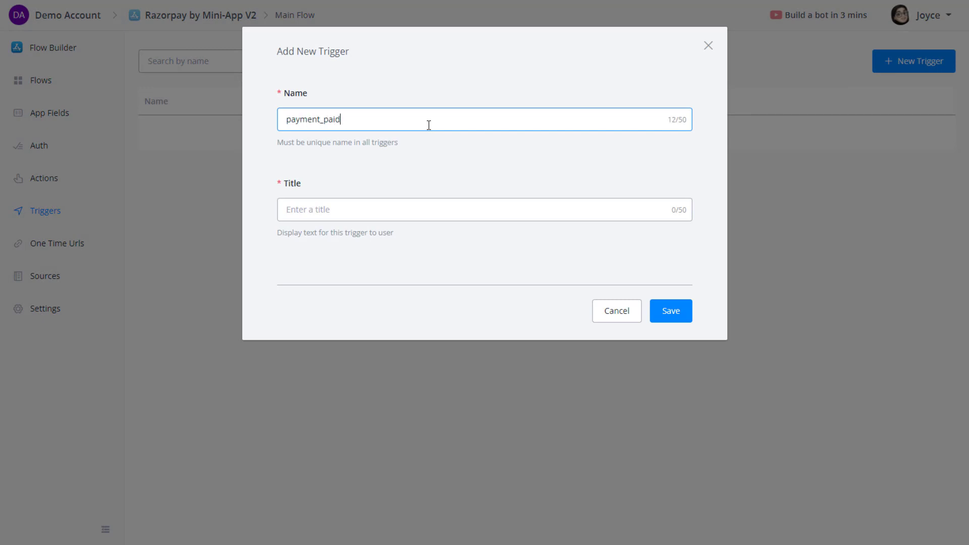
click(372, 218)
text(Payment P)
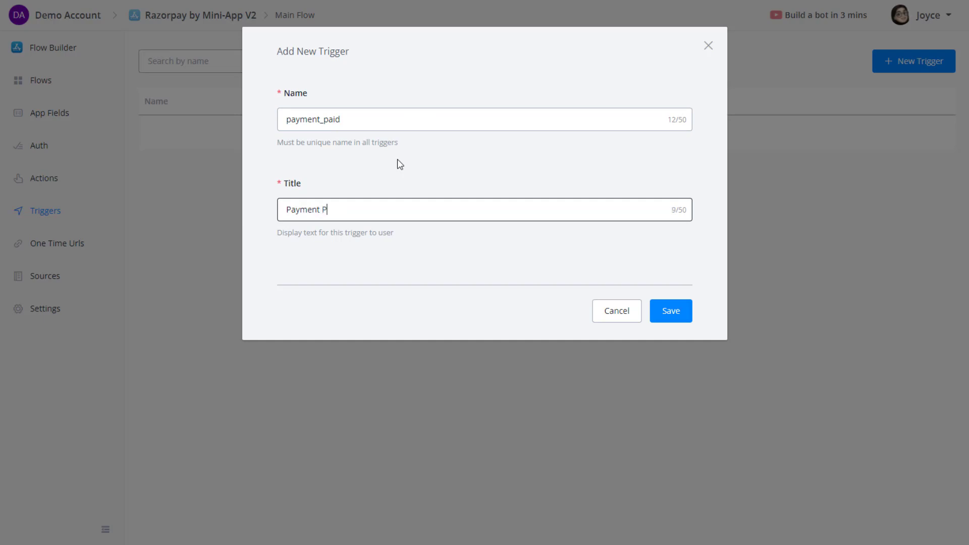
click(677, 317)
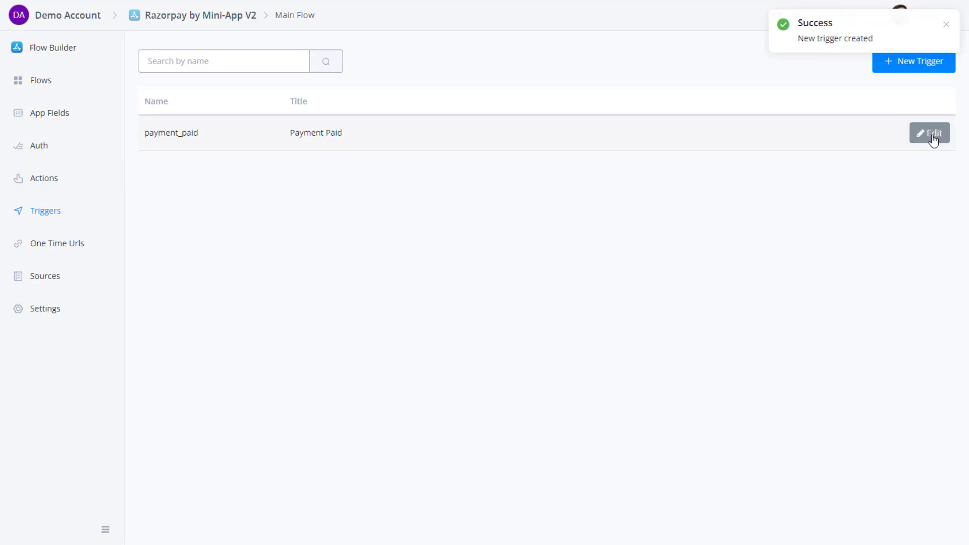
Reopen payment_paid, abandon a new context item, and save the trigger unchanged.
click(931, 140)
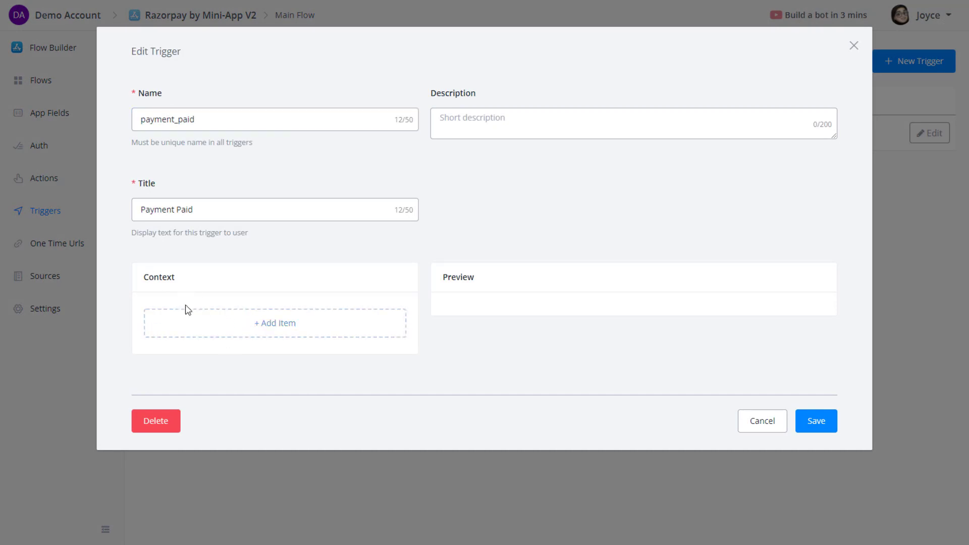
click(280, 335)
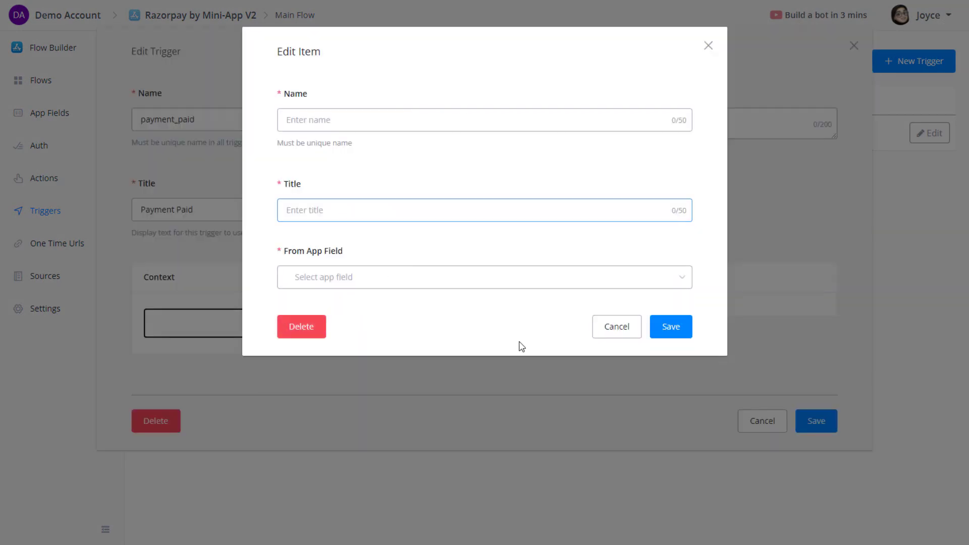
click(618, 333)
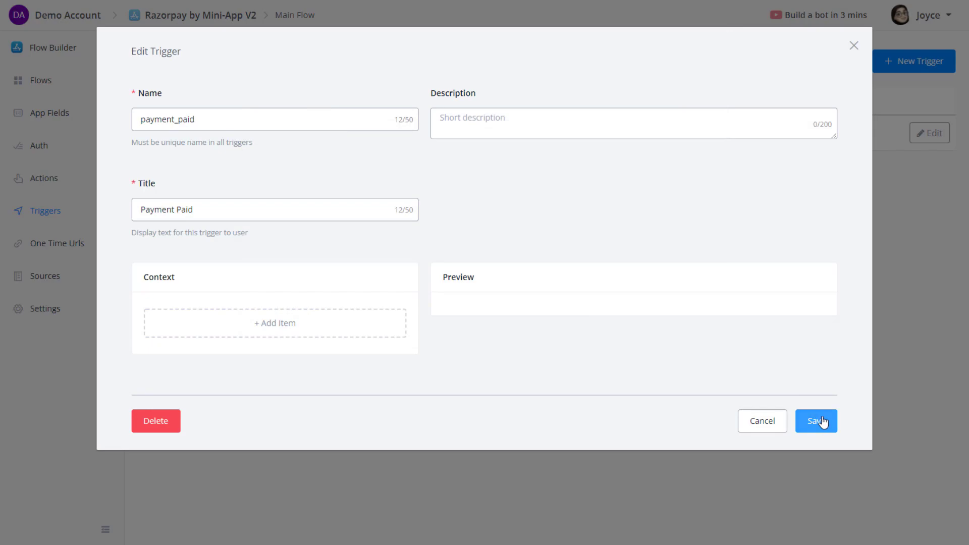
click(820, 421)
click(52, 116)
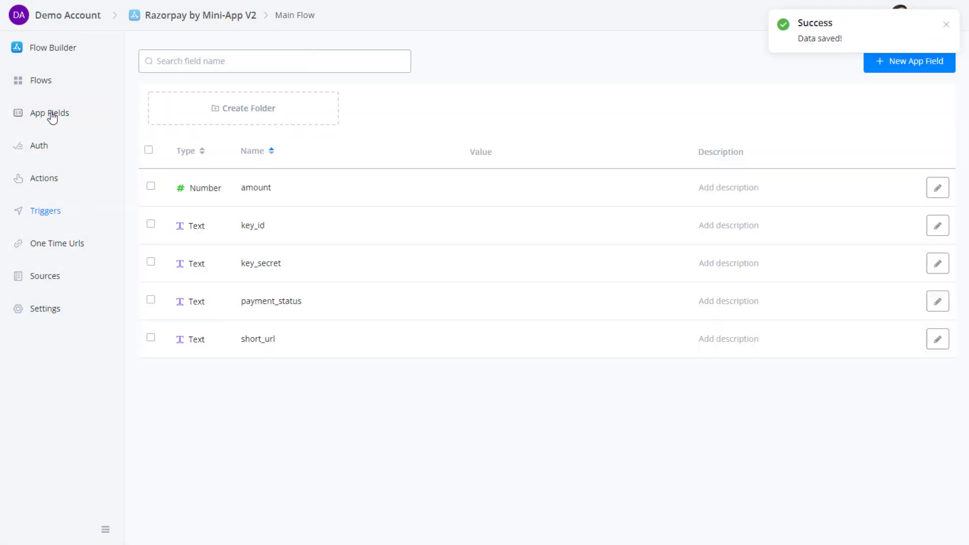
Create a new app field payment_result of type JSON.
click(888, 68)
click(413, 121)
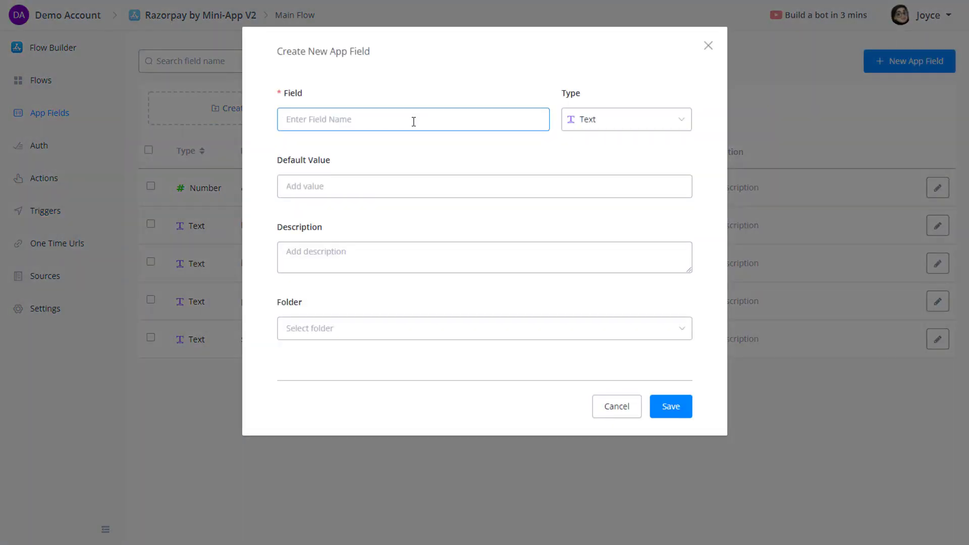
text(pay)
click(576, 121)
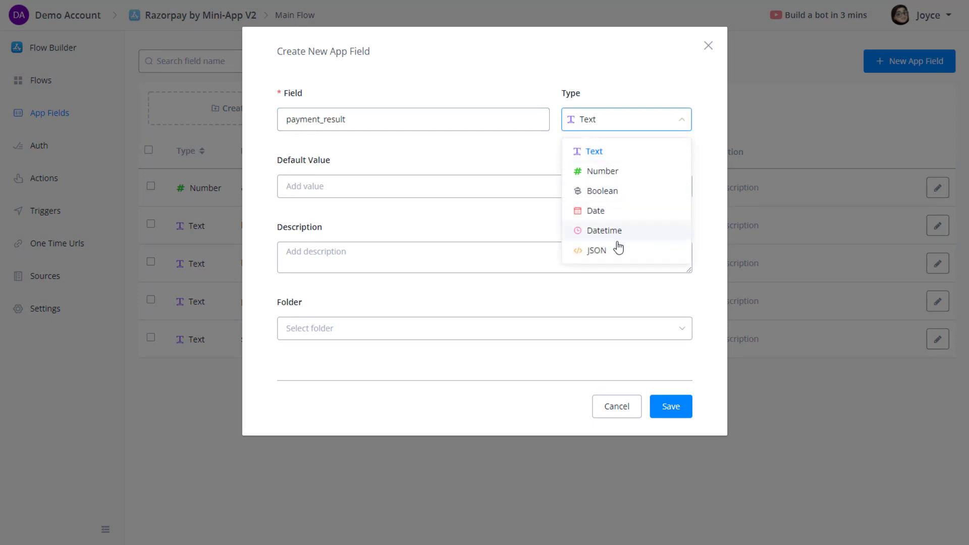
click(618, 251)
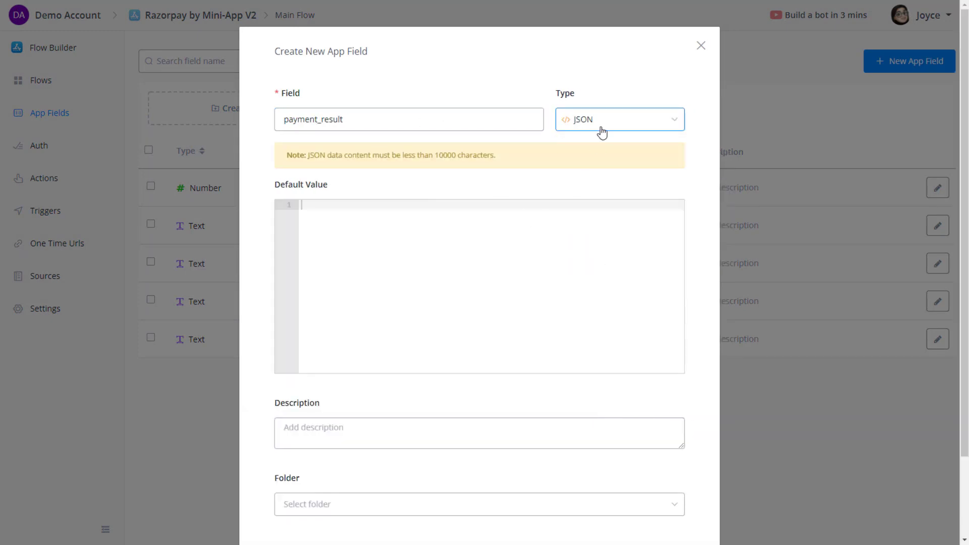
scroll(656, 303, down, 2)
scroll(696, 101, up, 2)
scroll(656, 454, down, 2)
click(663, 523)
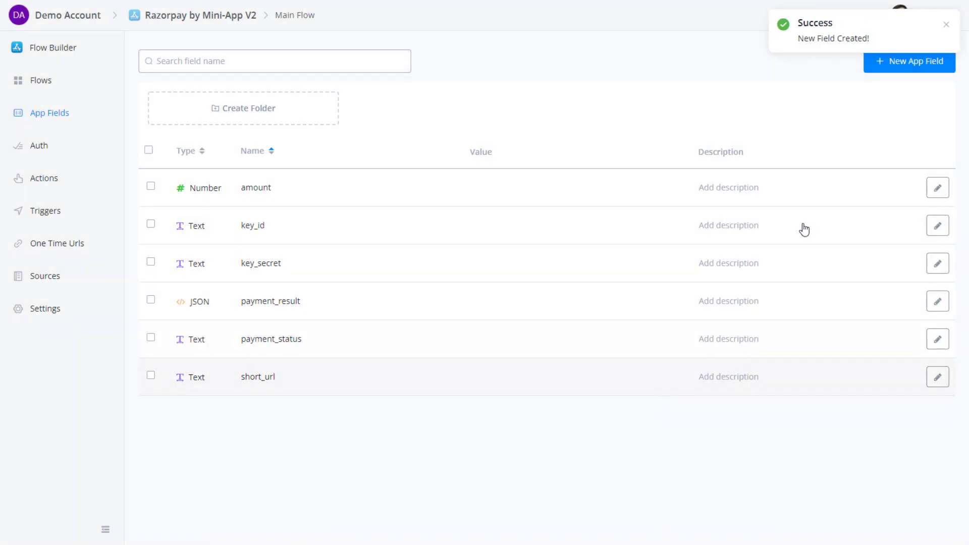
Start a duplicate payment_status field, discard it, and leave the app fields list.
click(880, 68)
click(386, 119)
text(payment_status)
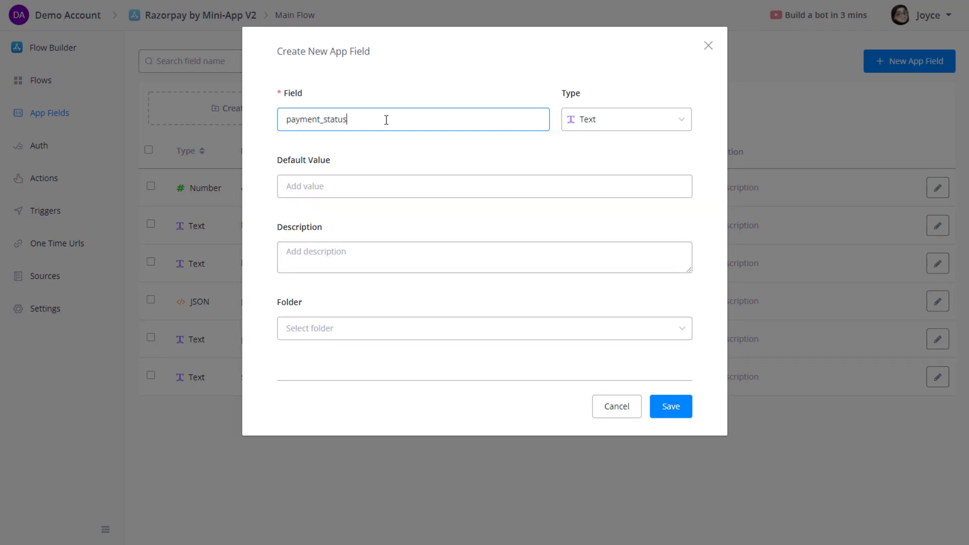
click(655, 406)
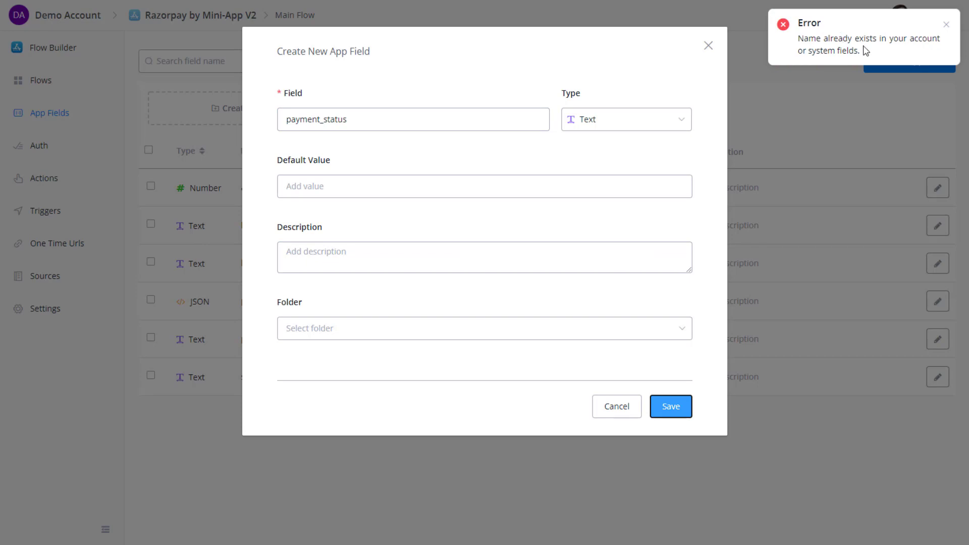
click(610, 412)
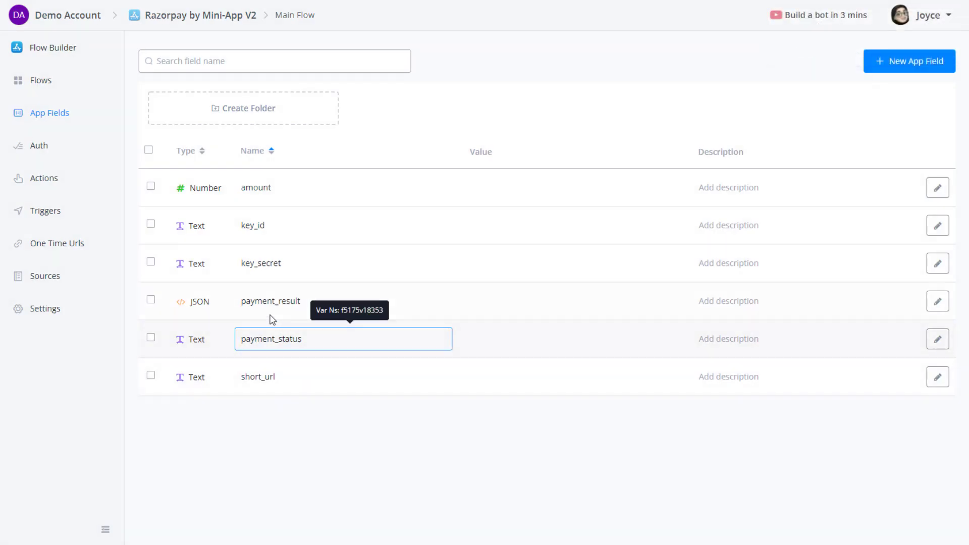
click(60, 249)
Add context item payment_result, titled 'Payment Result', from app field payment_result to payment_paid, and save.
click(51, 212)
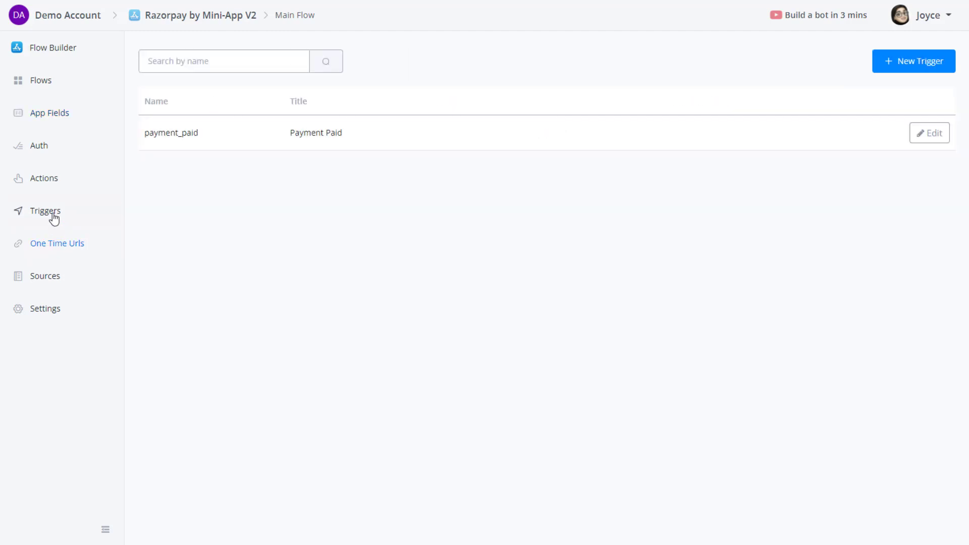
click(942, 135)
click(267, 320)
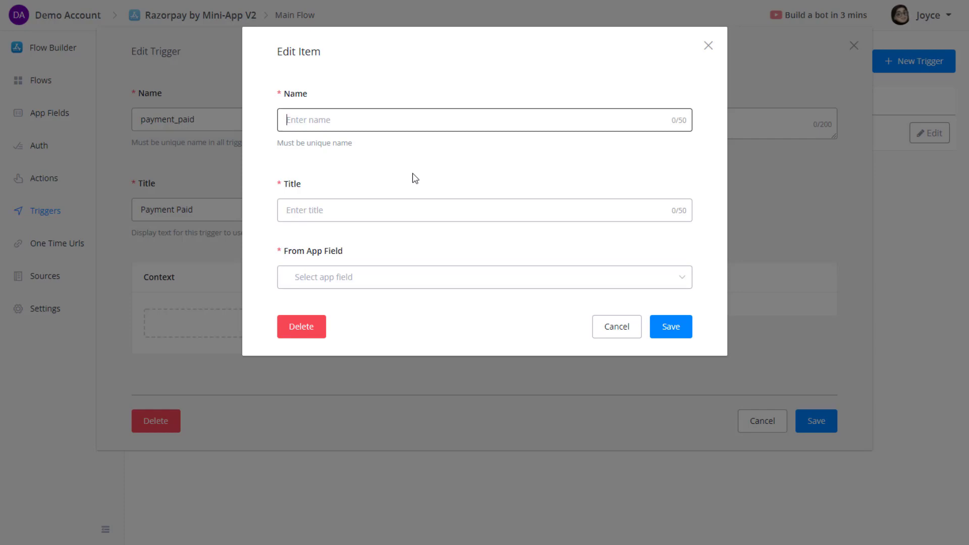
text(payment_result)
click(389, 201)
text(Payment Result)
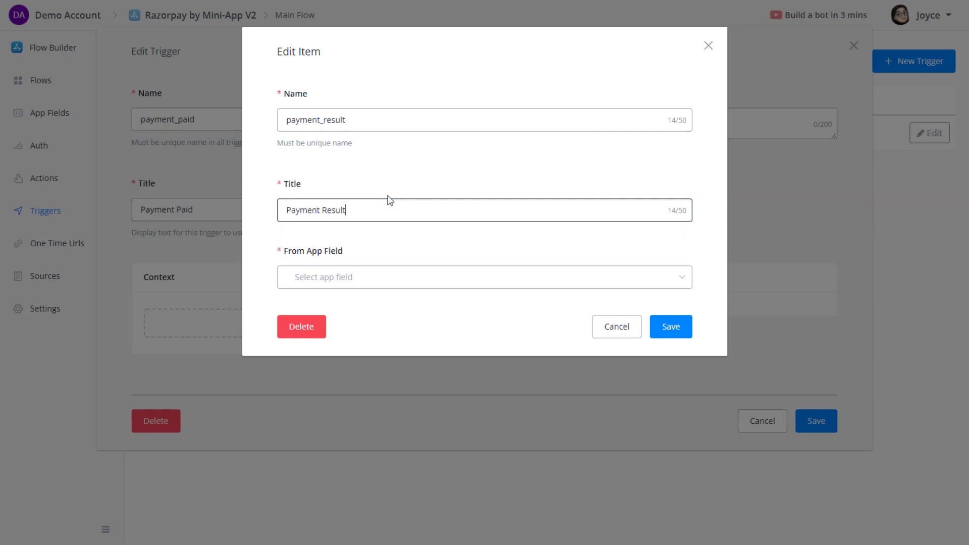
click(385, 281)
click(361, 427)
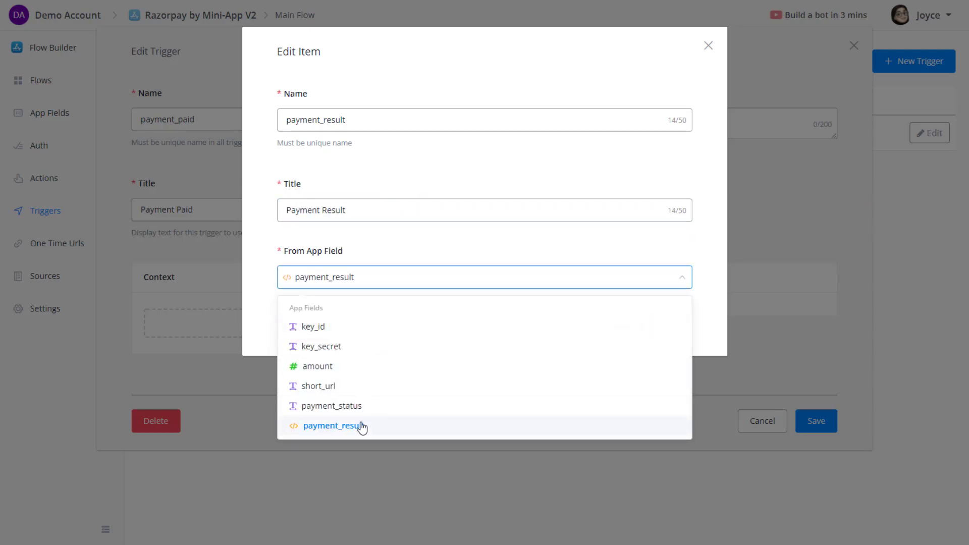
click(667, 327)
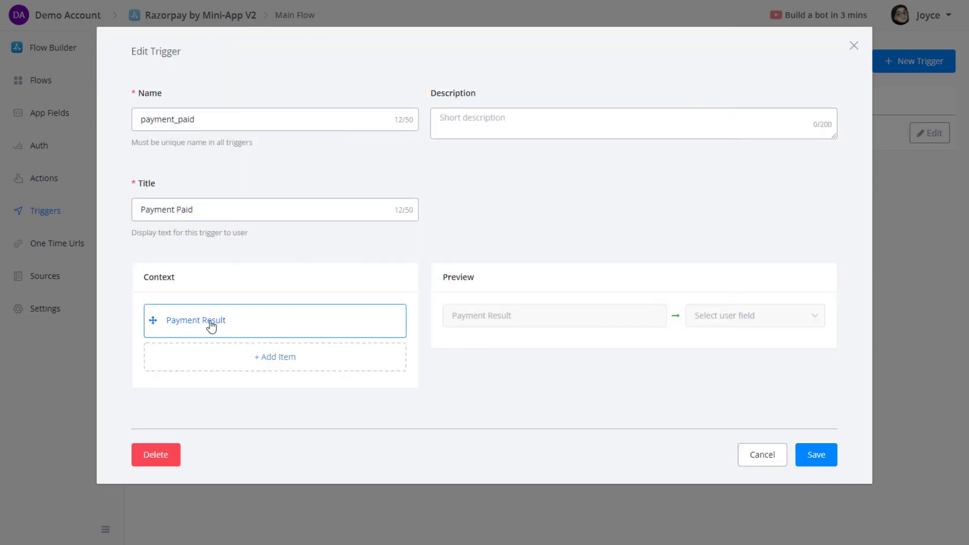
click(807, 454)
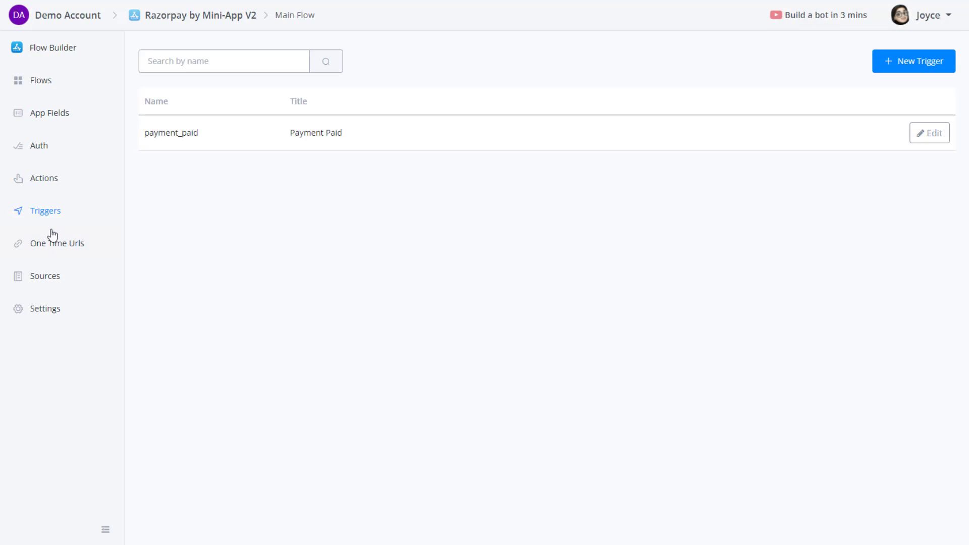
Create a new one-time URL named 'Payment Complete'.
click(45, 86)
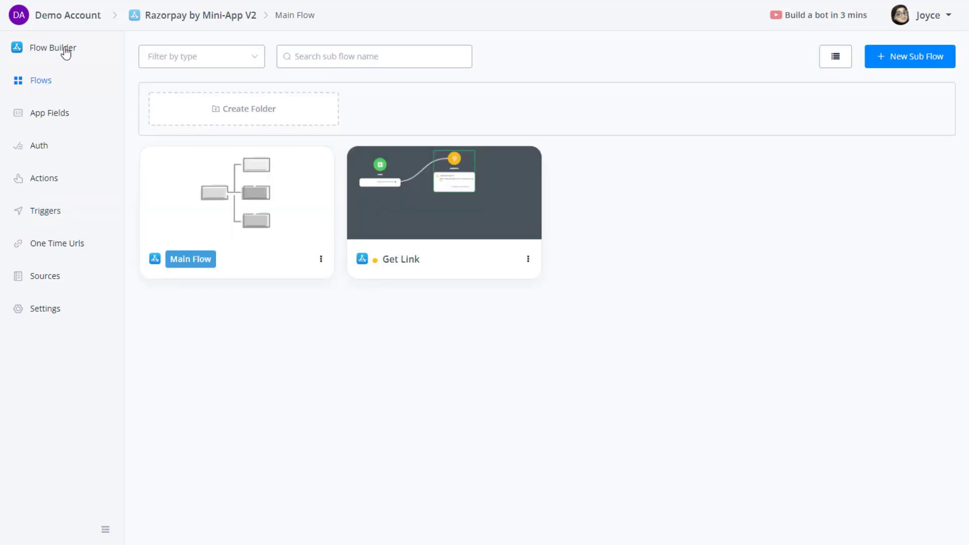
click(47, 211)
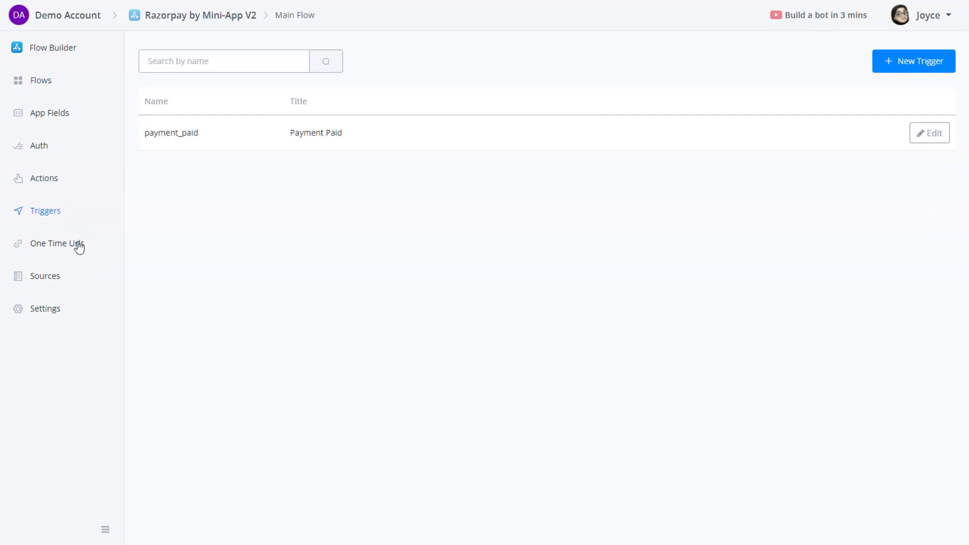
click(56, 245)
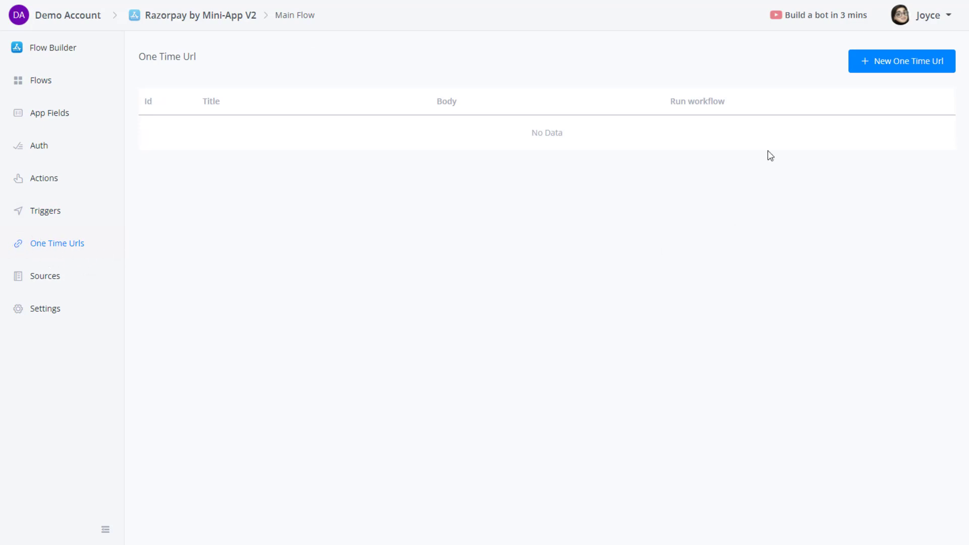
click(907, 67)
click(363, 120)
text(P)
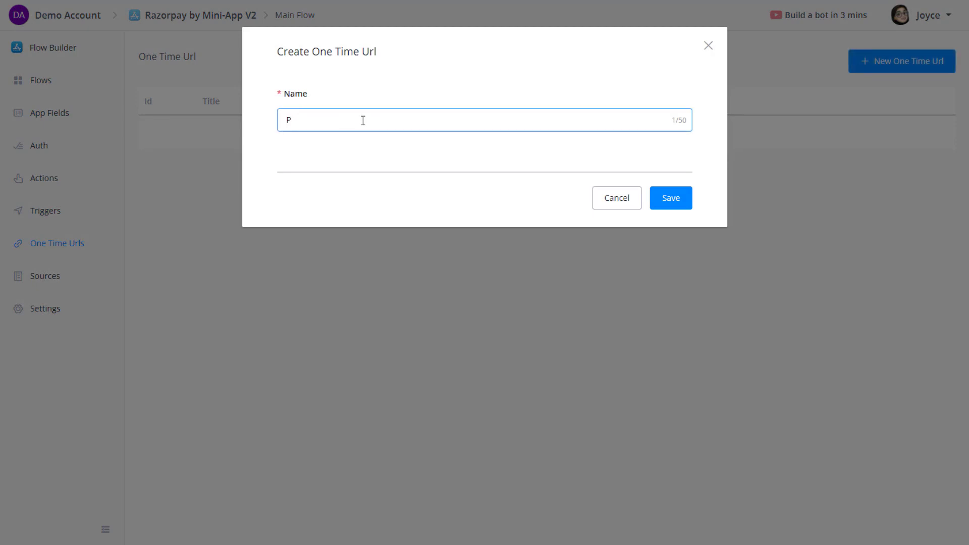
text(ayment Complete)
click(678, 204)
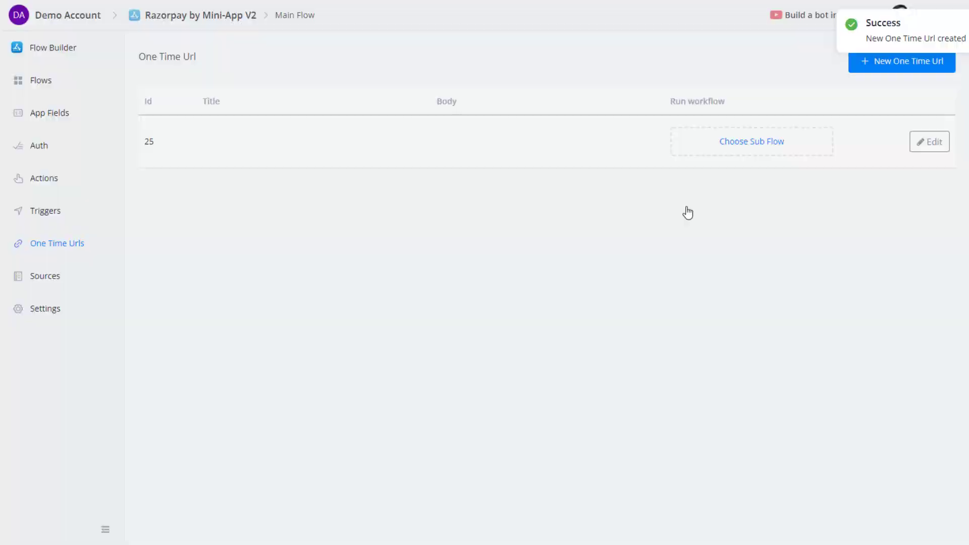
Inspect the Payment Complete URL's editor and sample payload listener, then return to the Dashboard.
click(930, 146)
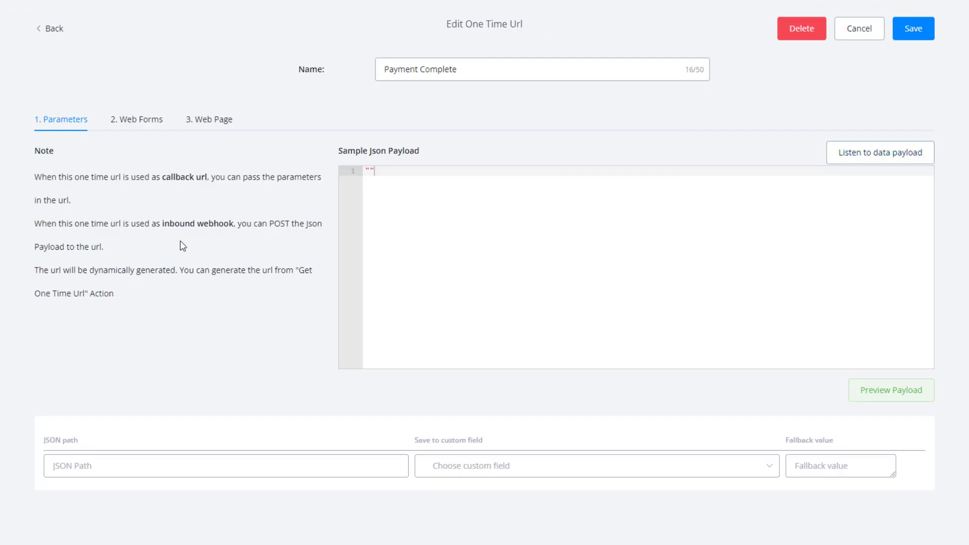
drag(467, 24, 515, 29)
click(531, 35)
click(879, 160)
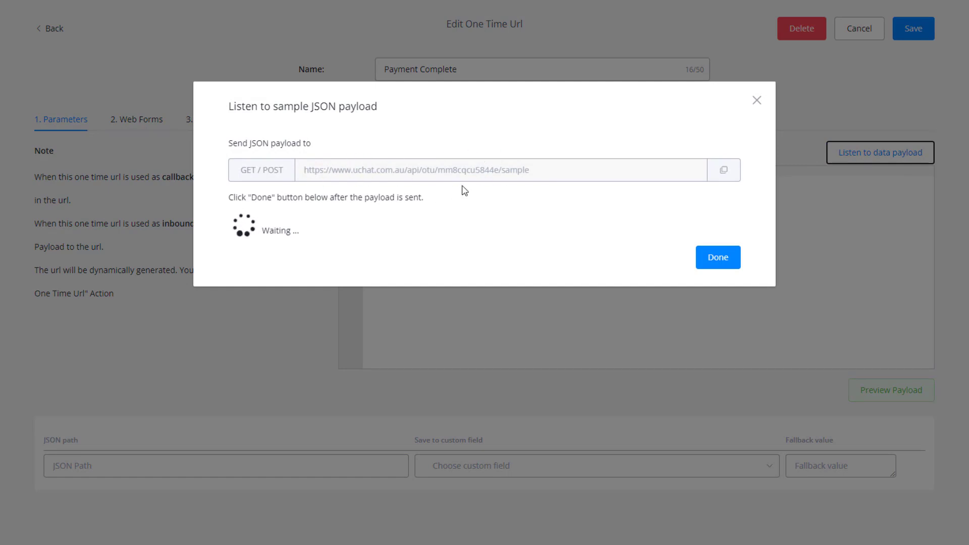
click(758, 105)
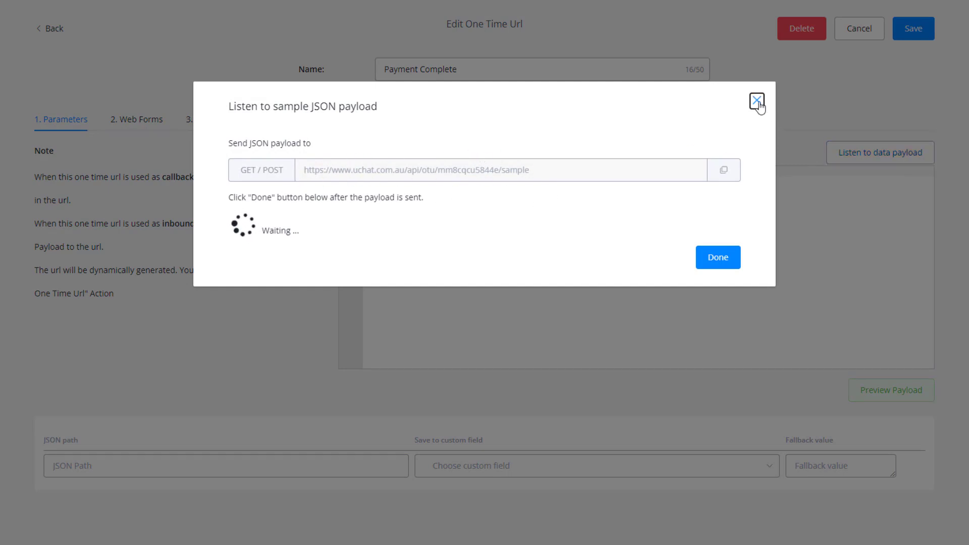
click(48, 28)
click(73, 24)
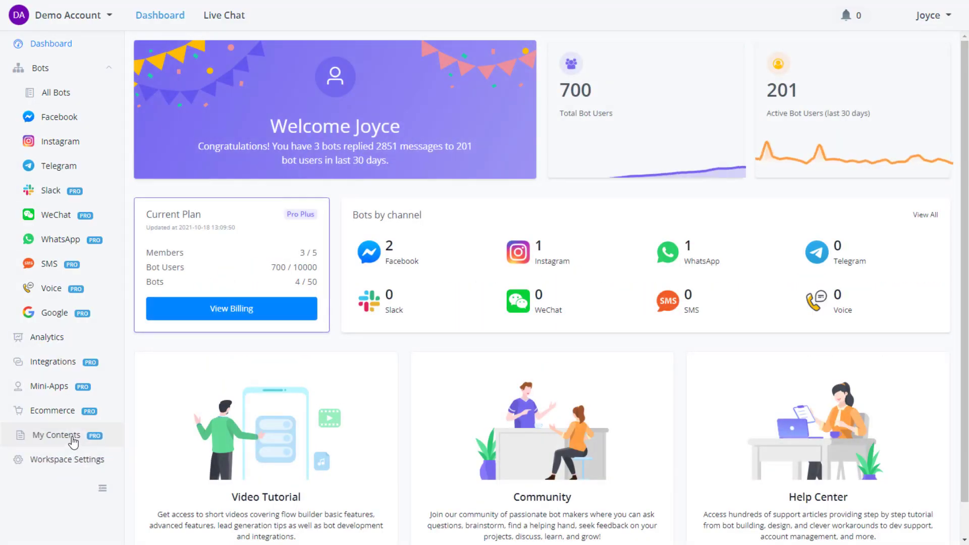
Open a draft of Razorpay by Mini-App V2's Get Link flow and edit Action #1's External Request body.
click(72, 438)
click(872, 144)
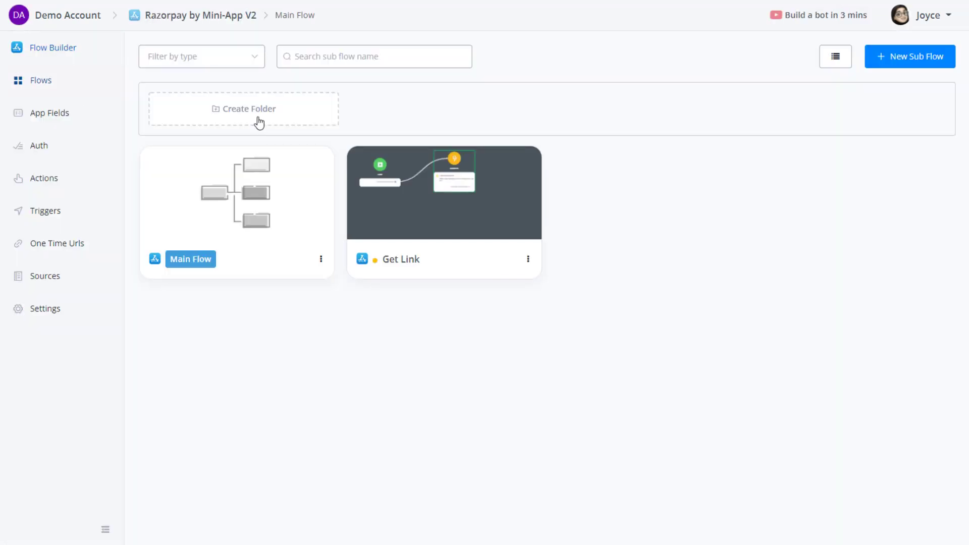
click(459, 189)
click(180, 60)
click(694, 328)
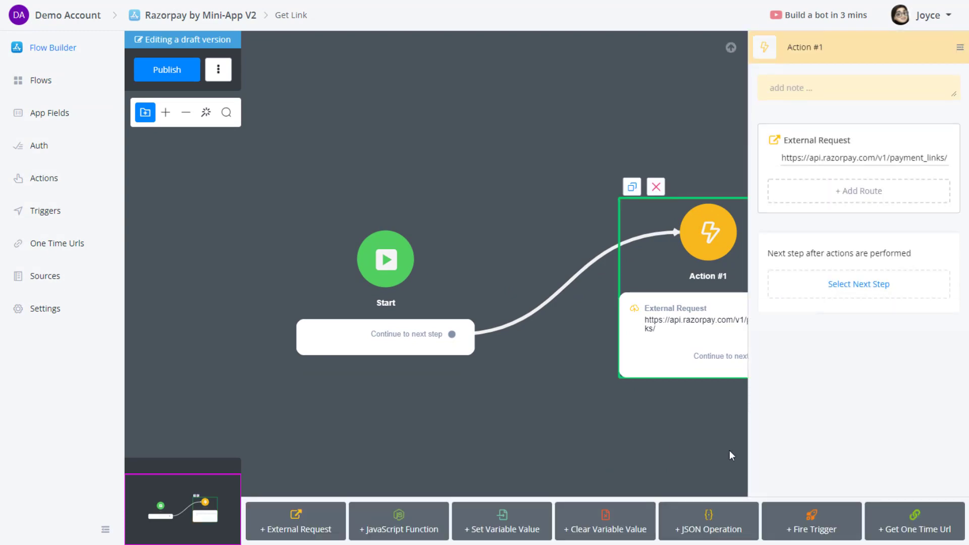
click(858, 174)
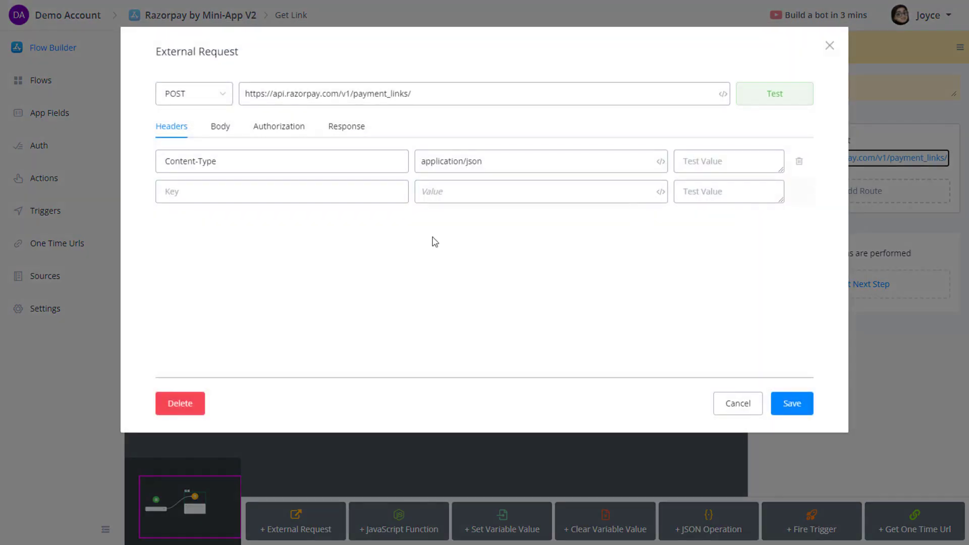
click(222, 130)
click(196, 273)
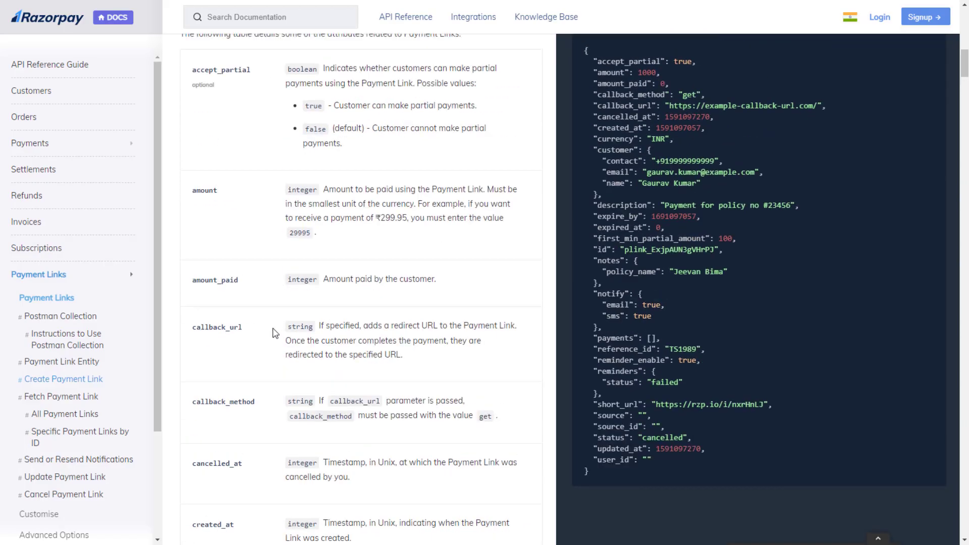
scroll(275, 333, up, 2)
scroll(234, 325, down, 3)
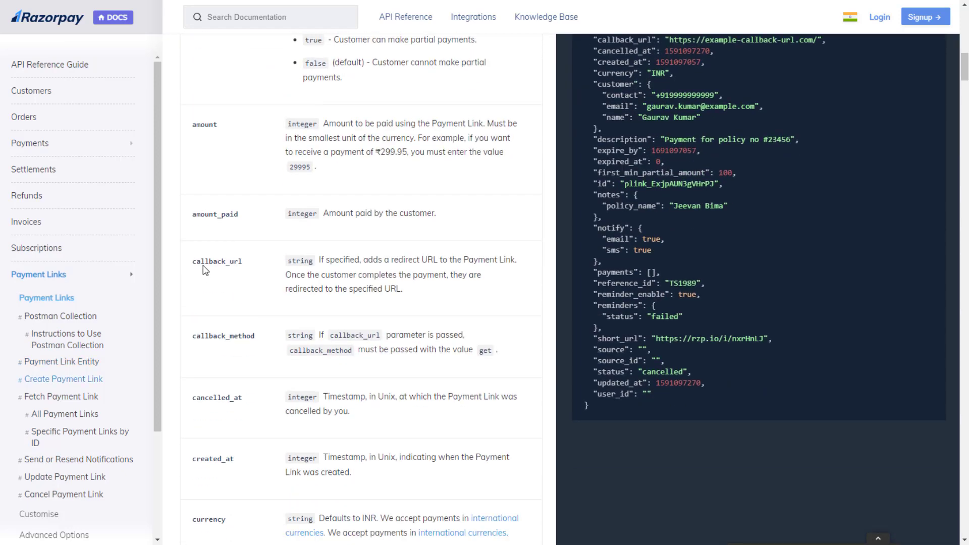
drag(319, 258, 364, 266)
click(366, 267)
double_click(410, 262)
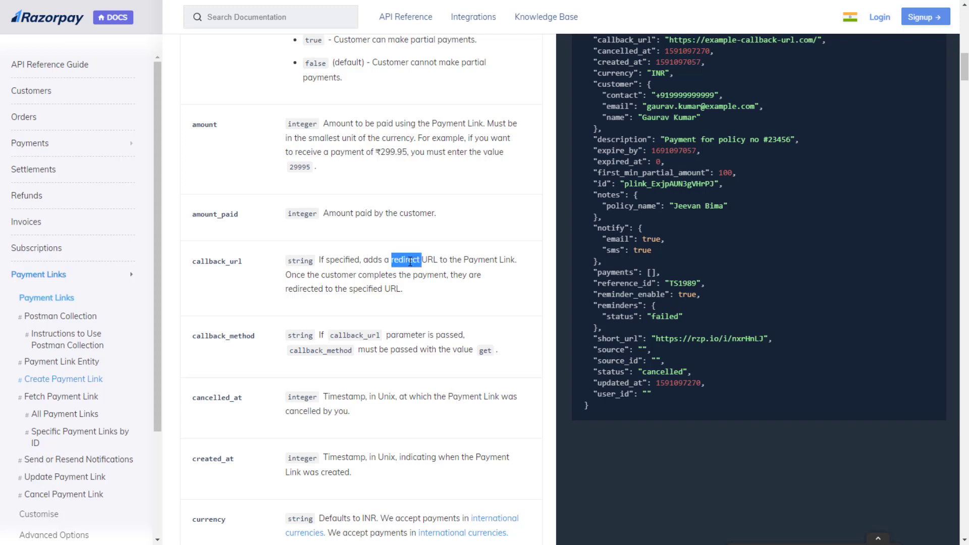
double_click(227, 262)
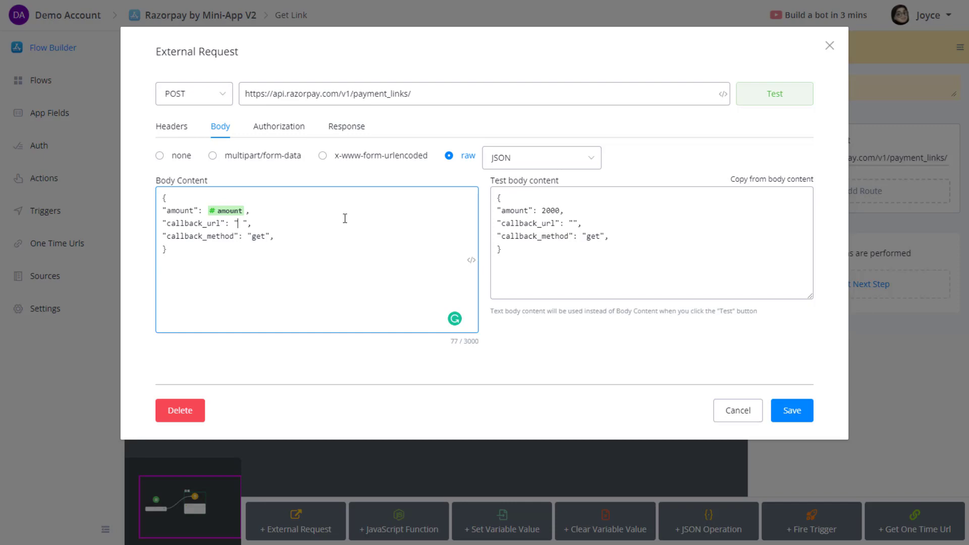
Save the payment-link request and add a Text app field named one_time_link.
click(791, 410)
click(55, 113)
click(894, 69)
text(one_time_link)
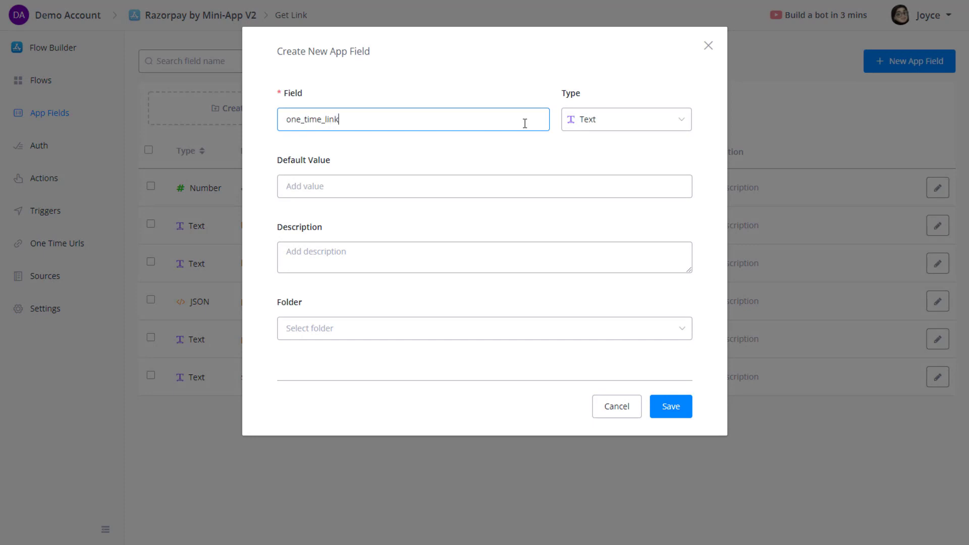
click(666, 404)
Set the Get Link request body's callback_url to {{one_time_link}}.
click(55, 148)
click(65, 86)
click(384, 206)
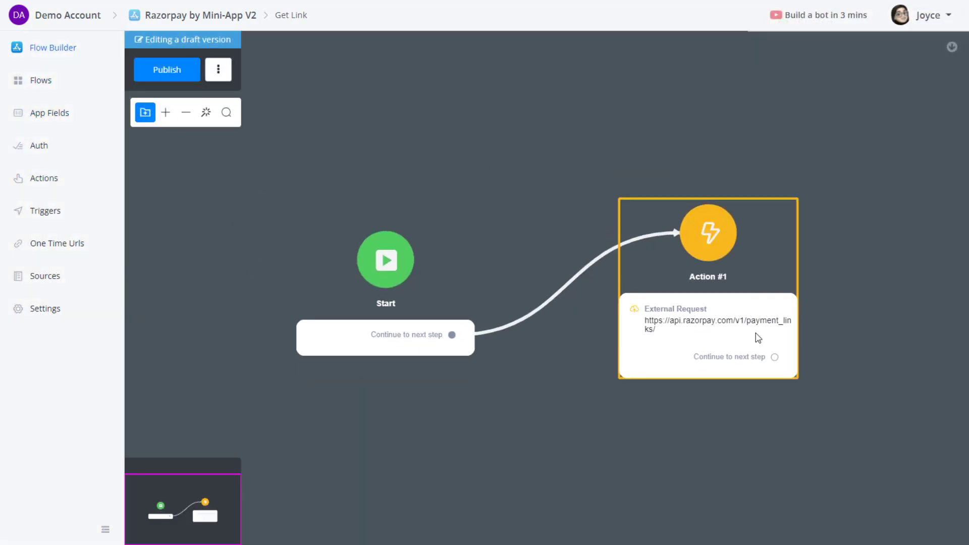
click(757, 337)
drag(666, 487, 524, 429)
click(805, 160)
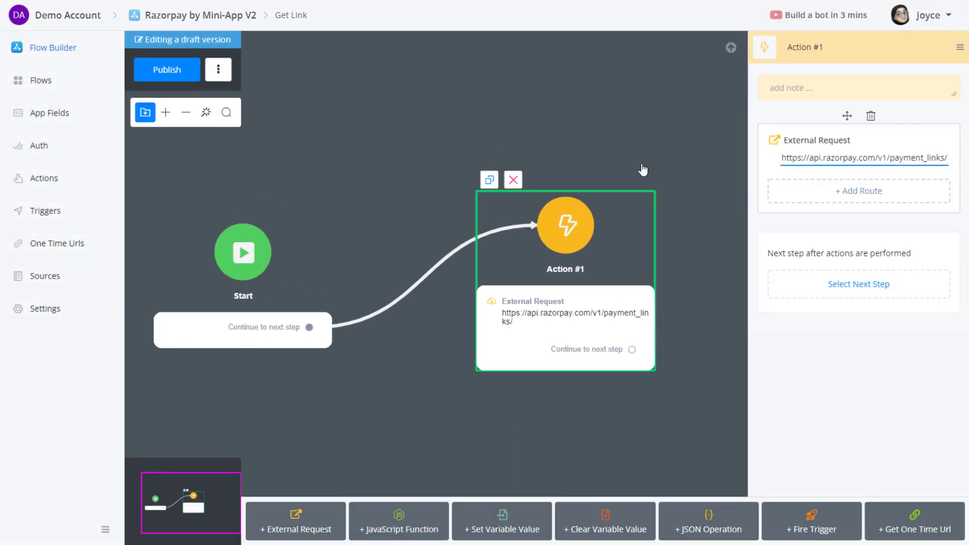
click(221, 126)
click(246, 222)
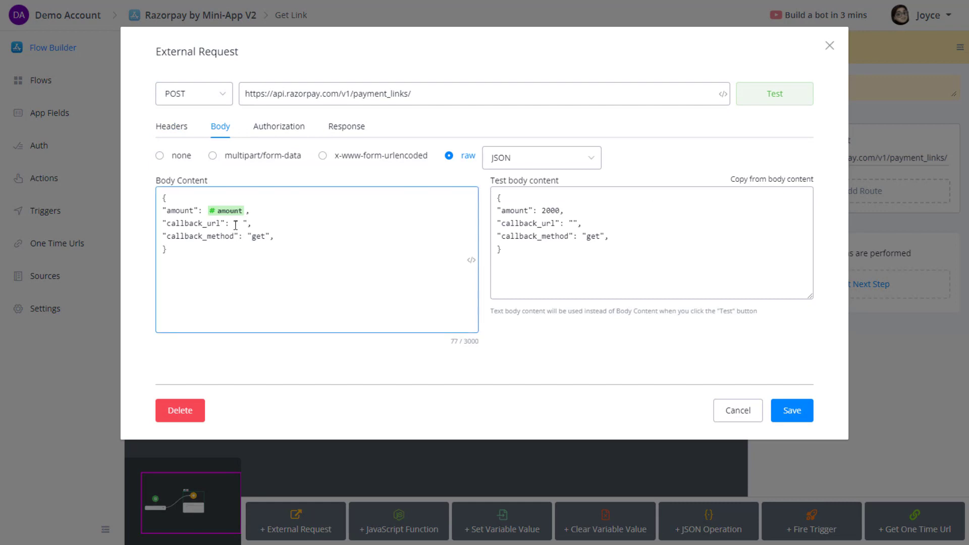
text({{one)
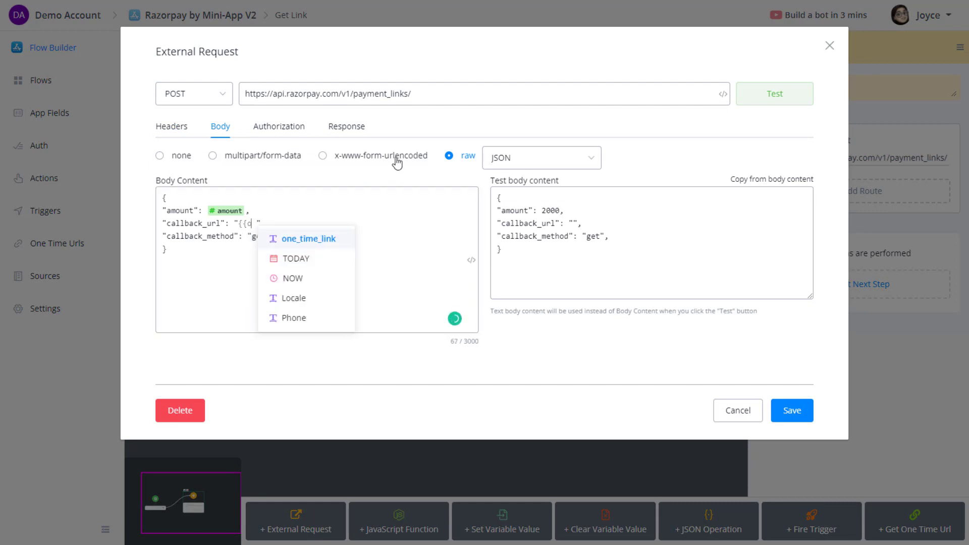
click(343, 240)
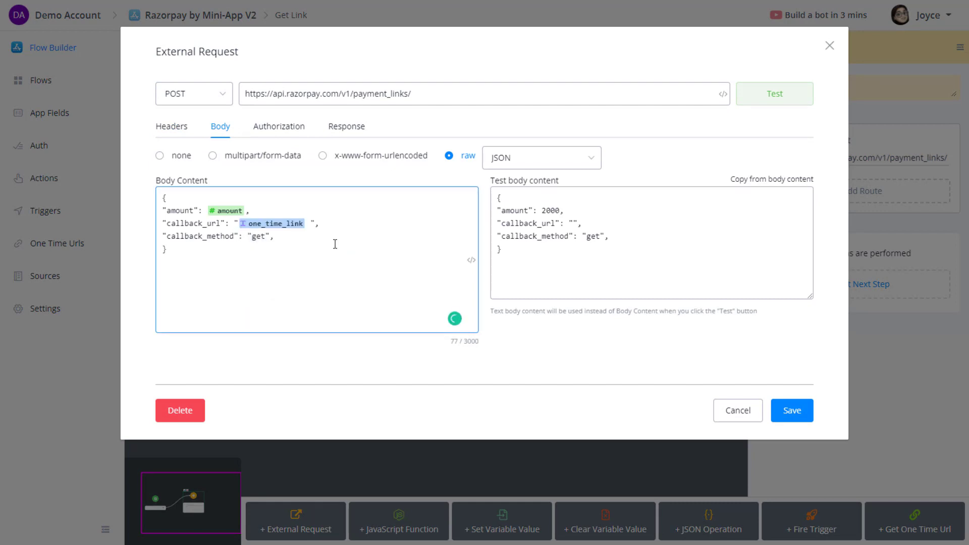
Remove the trailing commas after "get" in both the body and test body.
click(286, 238)
key(BackSpace)
click(620, 235)
key(BackSpace)
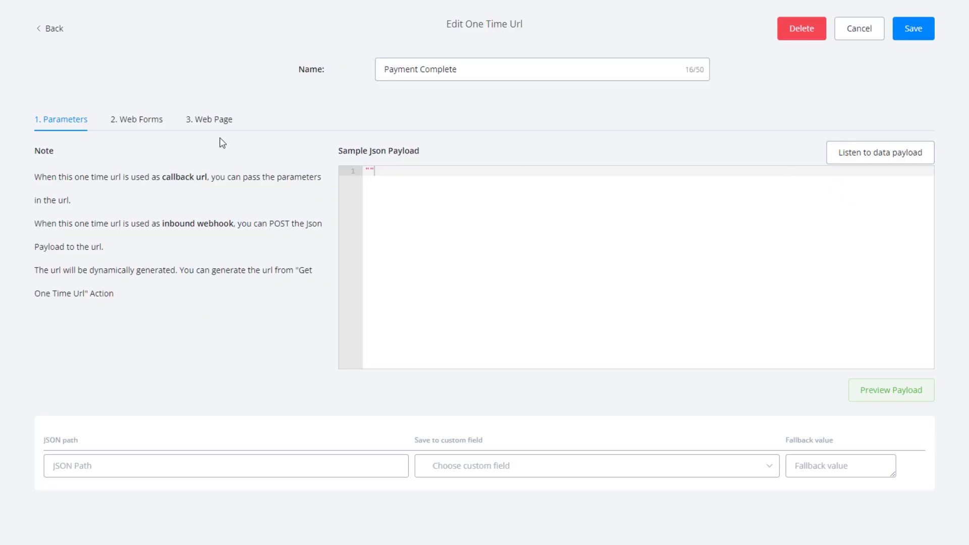
Use the one-time URL's sample address as the test callback_url and run the request test.
click(852, 152)
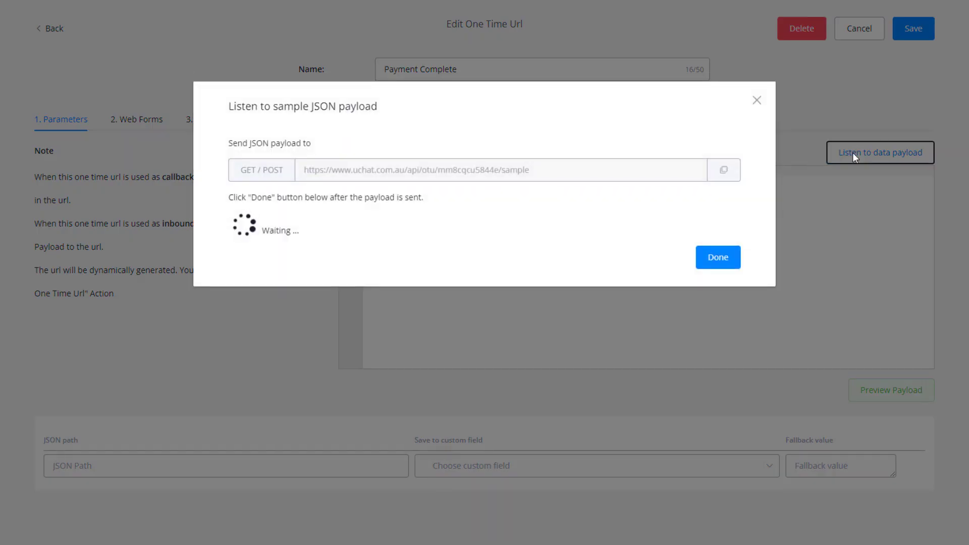
click(732, 175)
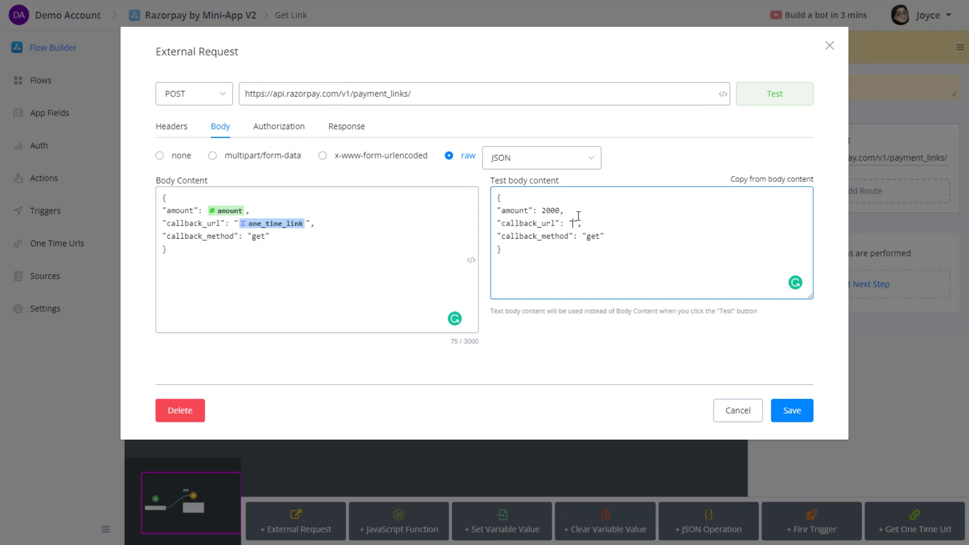
key(ctrl+v)
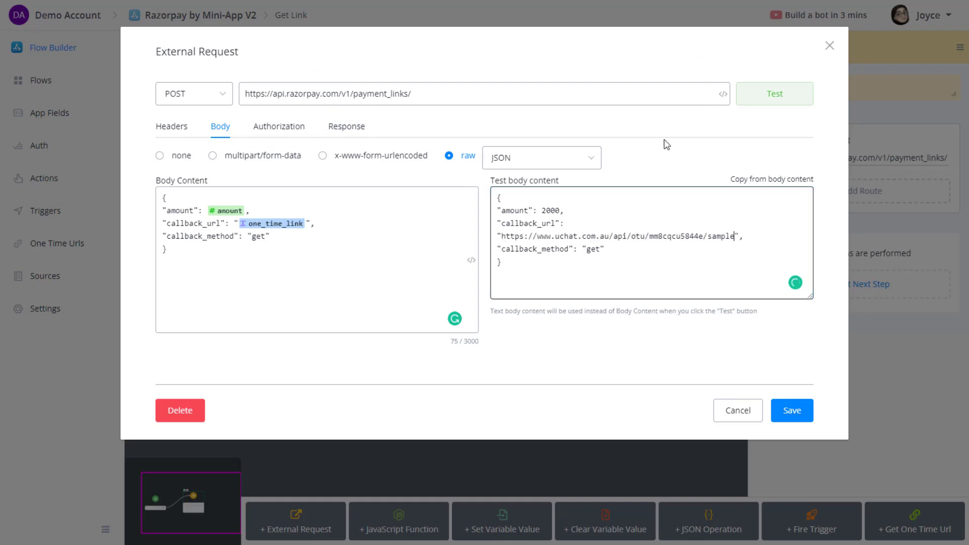
click(756, 97)
Copy the response's short_url and open that payment link in the browser.
scroll(335, 282, down, 10)
click(280, 271)
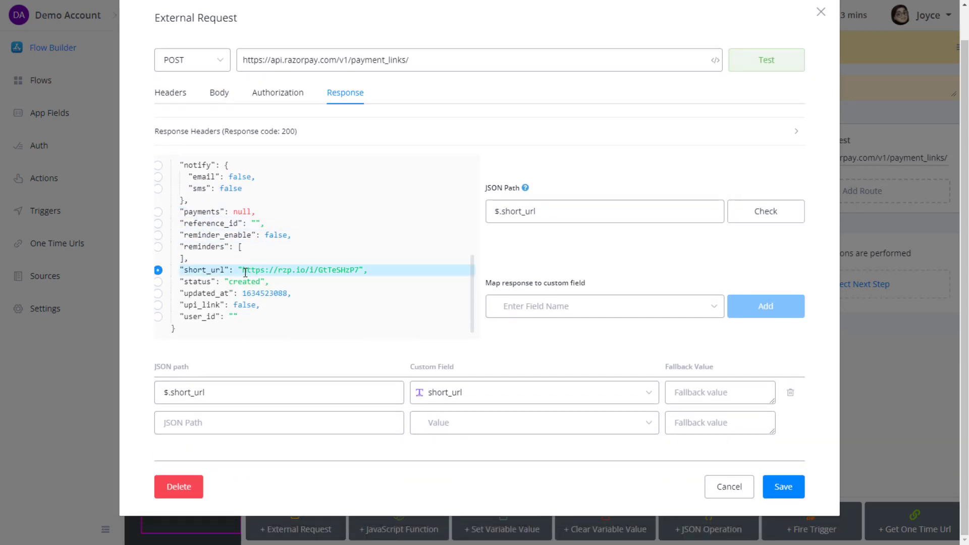
drag(248, 270, 362, 273)
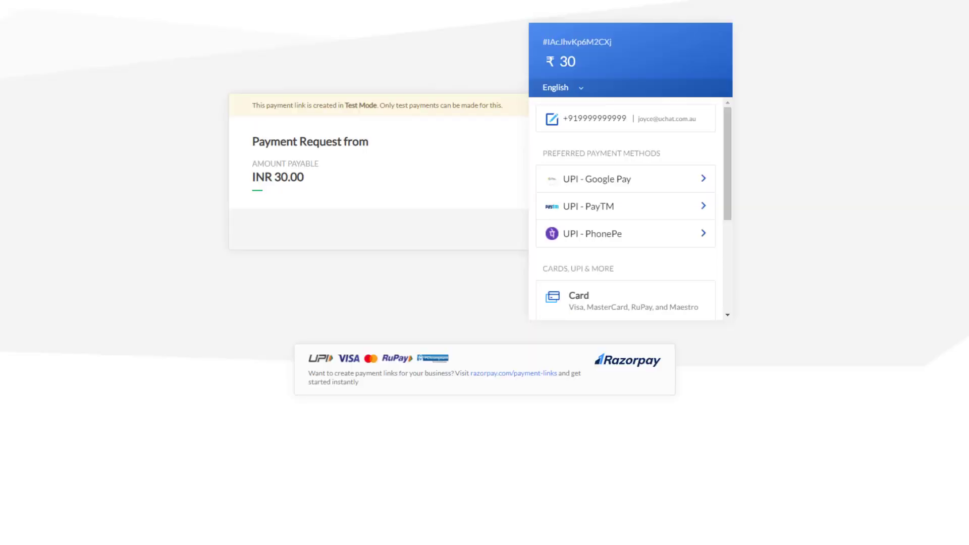
key(ctrl+v)
key(Return)
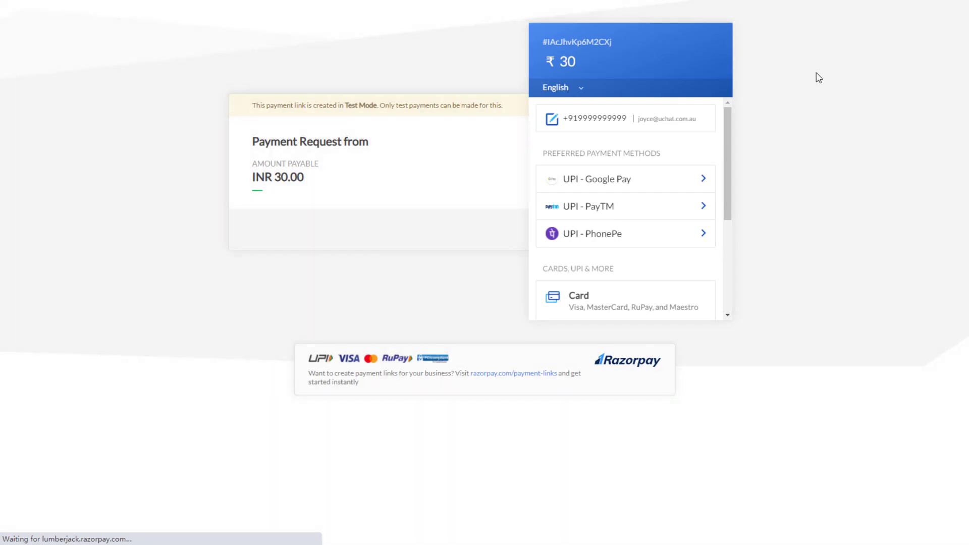
Pay the ₹20 link with the autofilled test card and CVV 123, marking the bank payment successful.
drag(274, 178, 305, 181)
click(352, 193)
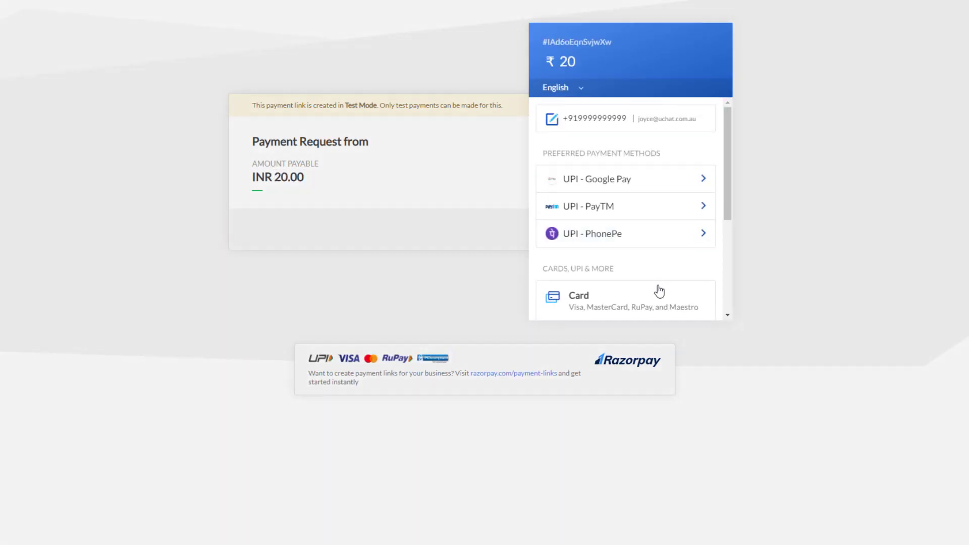
click(658, 290)
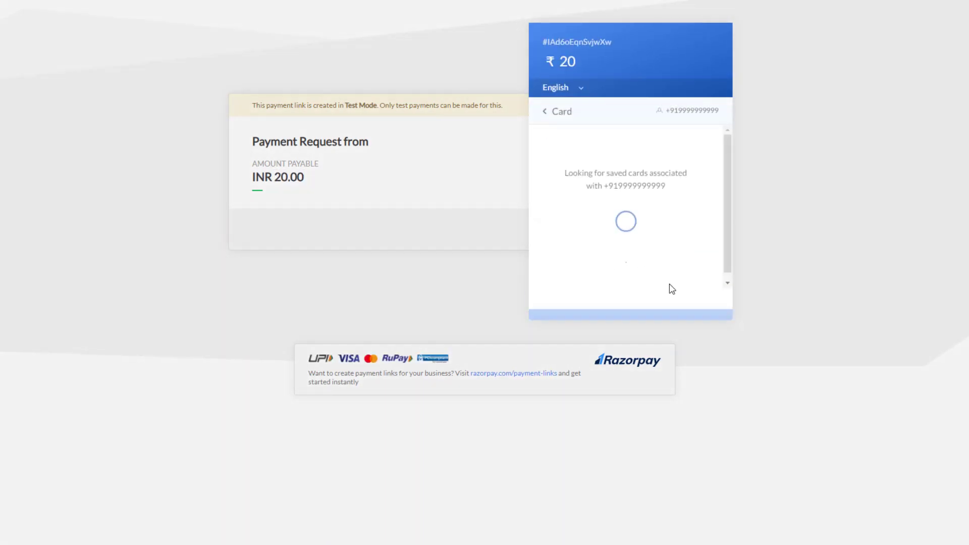
click(664, 272)
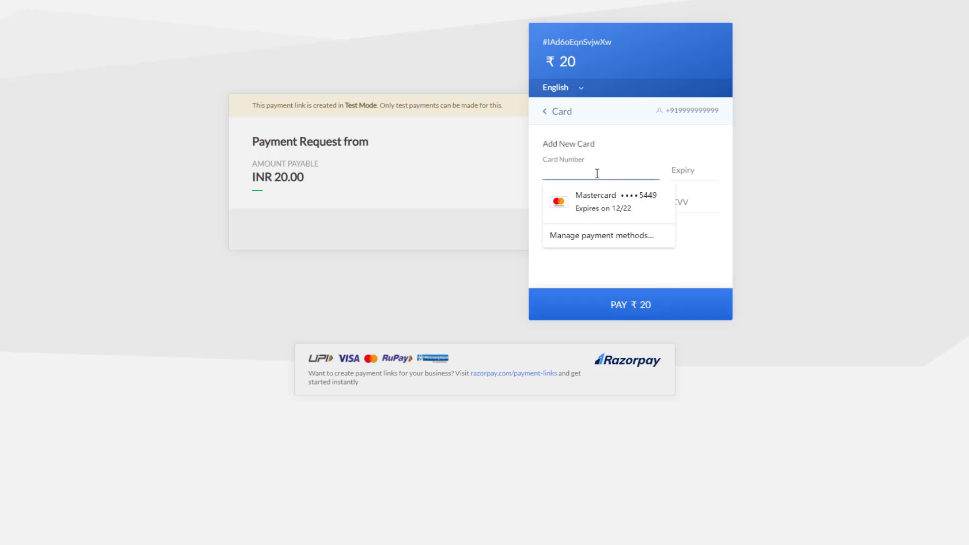
click(597, 173)
click(571, 204)
click(685, 207)
text(123)
click(642, 306)
click(666, 267)
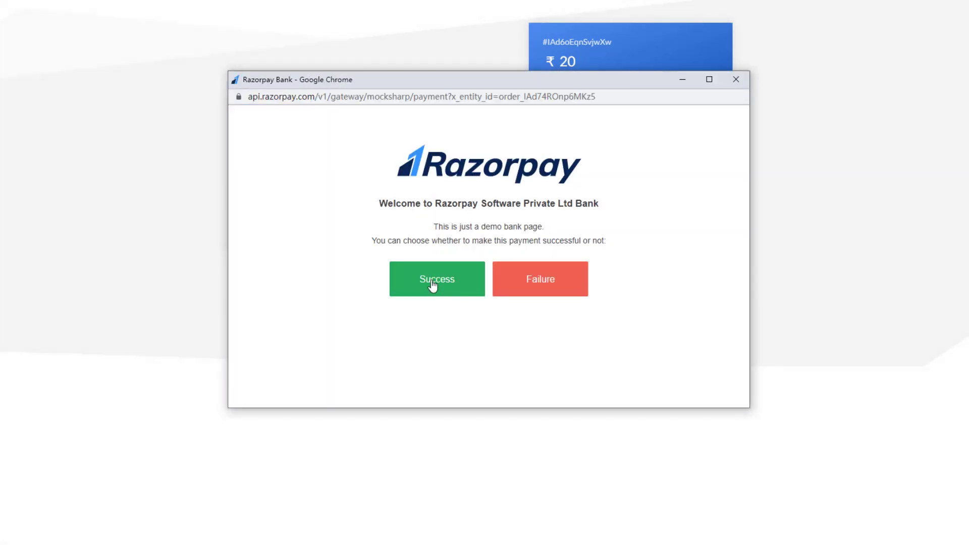
click(432, 284)
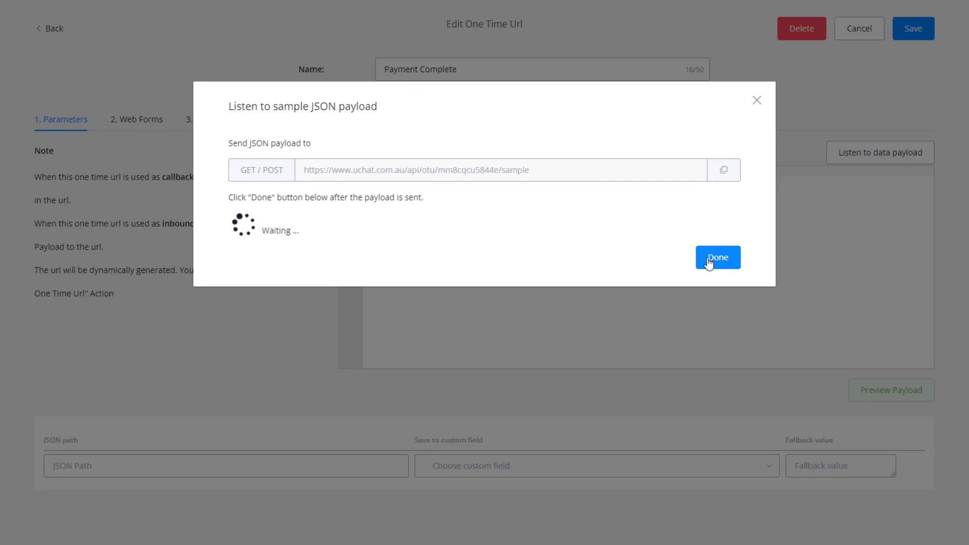
Load and preview the callback payload, then map its root to payment_result.
click(718, 258)
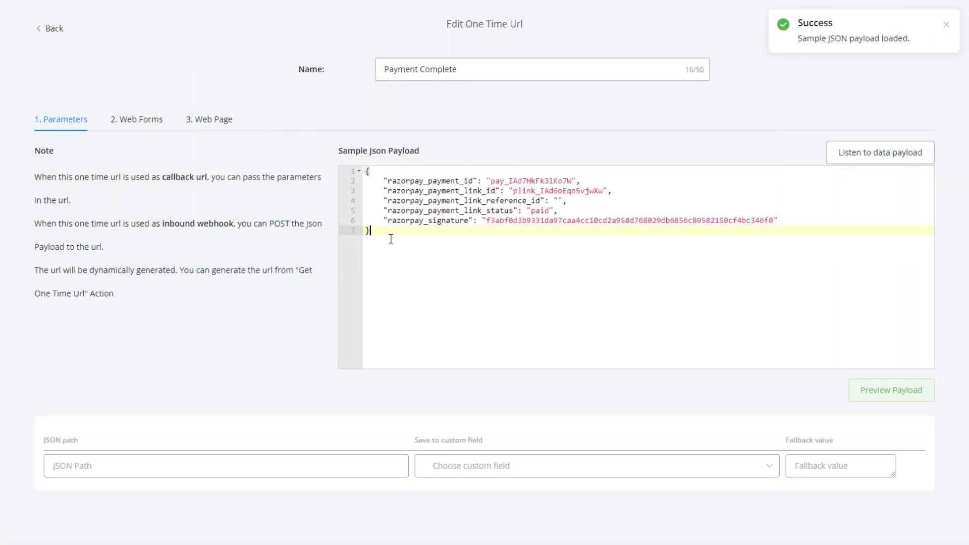
click(454, 231)
click(451, 181)
click(521, 236)
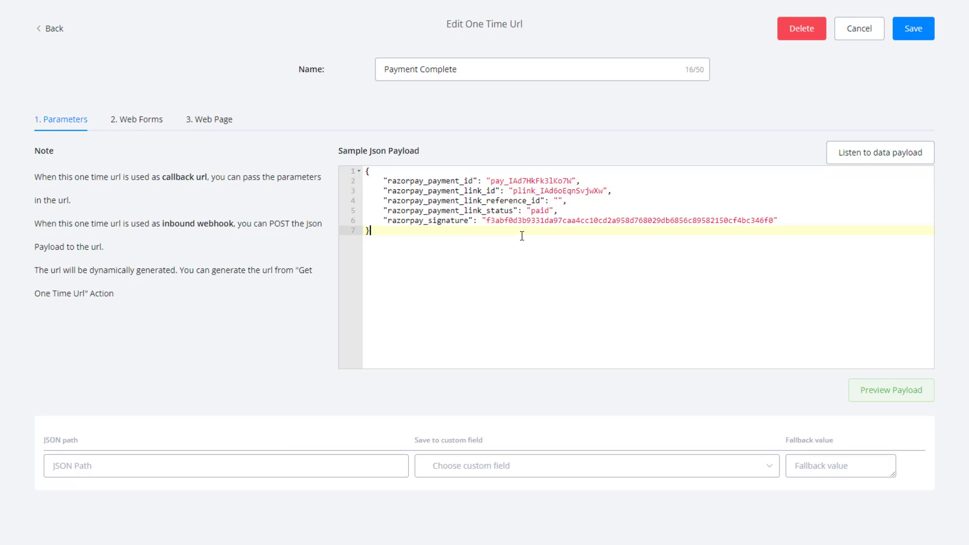
click(890, 397)
scroll(857, 384, down, 2)
scroll(451, 297, down, 1)
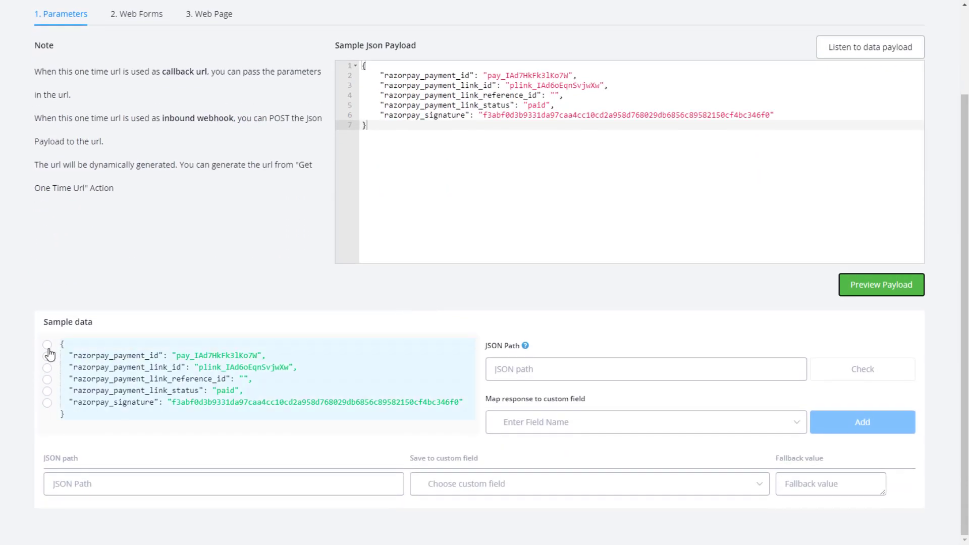
click(47, 344)
click(567, 423)
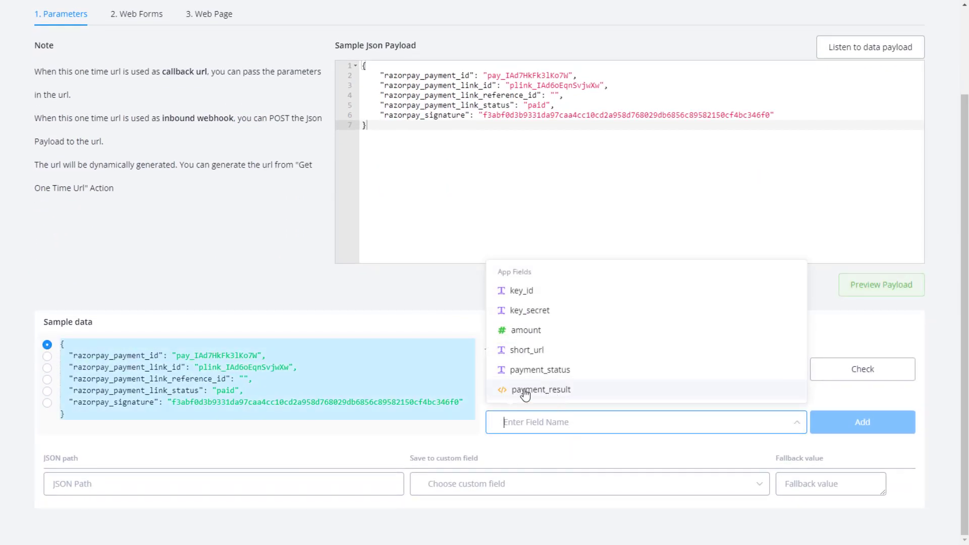
click(555, 391)
click(841, 426)
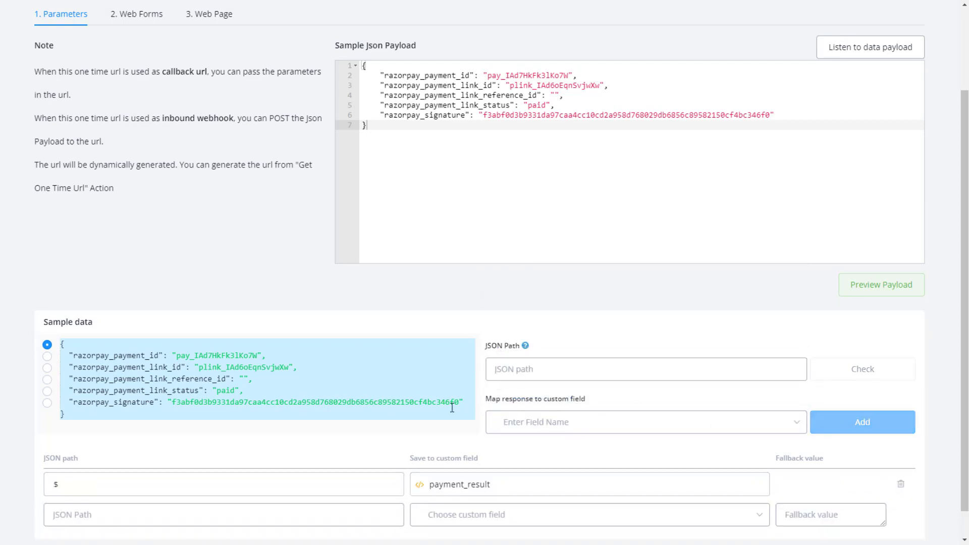
Map razorpay_payment_link_status to the payment_status field and review the mappings.
scroll(394, 403, down, 1)
click(186, 361)
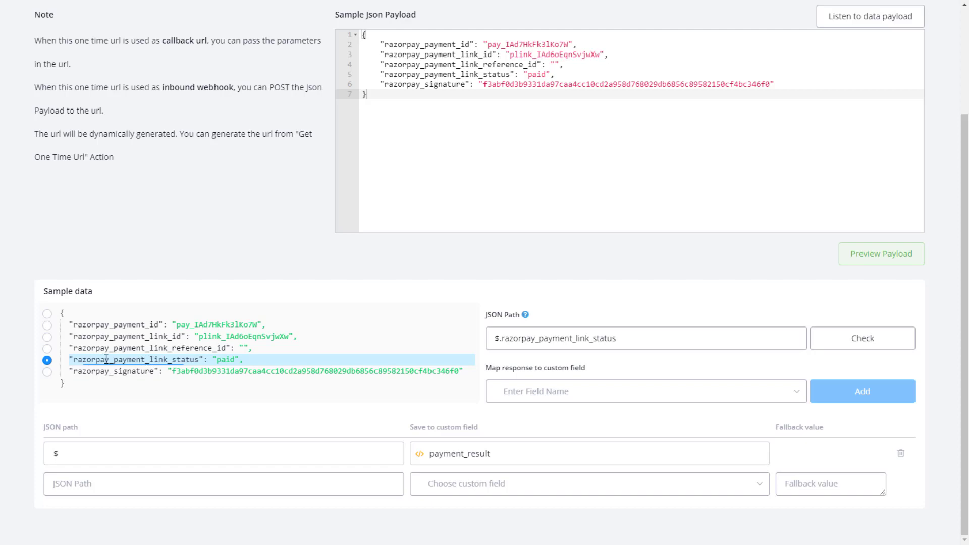
click(562, 394)
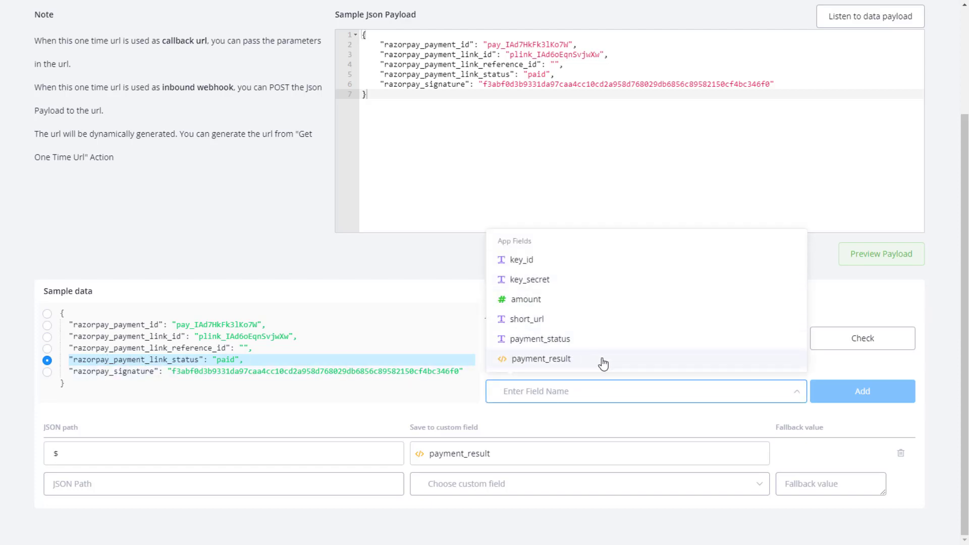
click(604, 339)
click(843, 396)
scroll(761, 423, down, 1)
scroll(647, 460, up, 4)
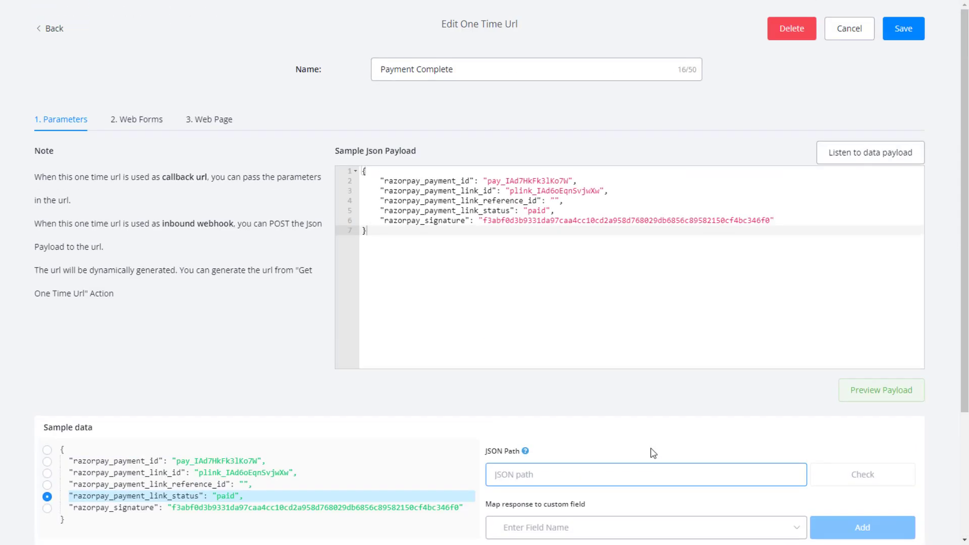
scroll(335, 303, down, 4)
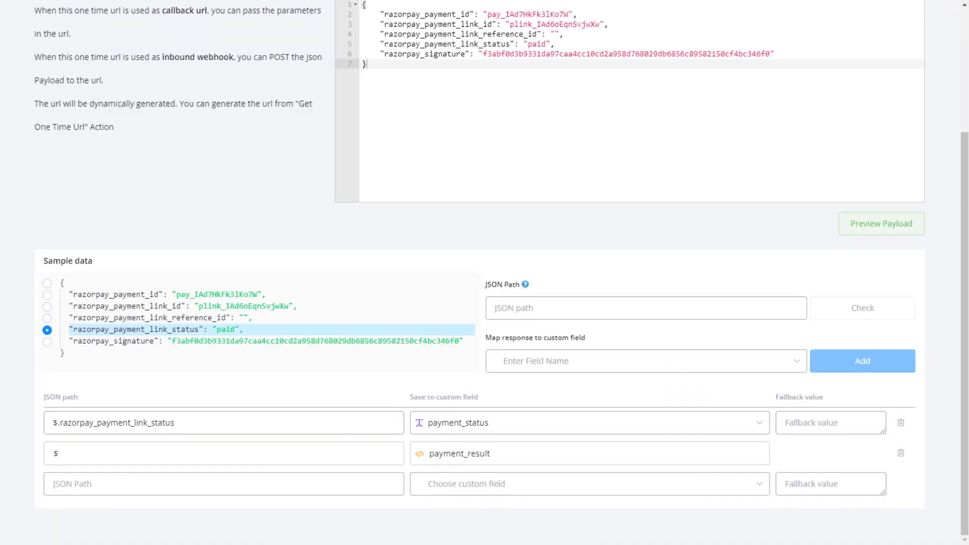
scroll(129, 127, up, 10)
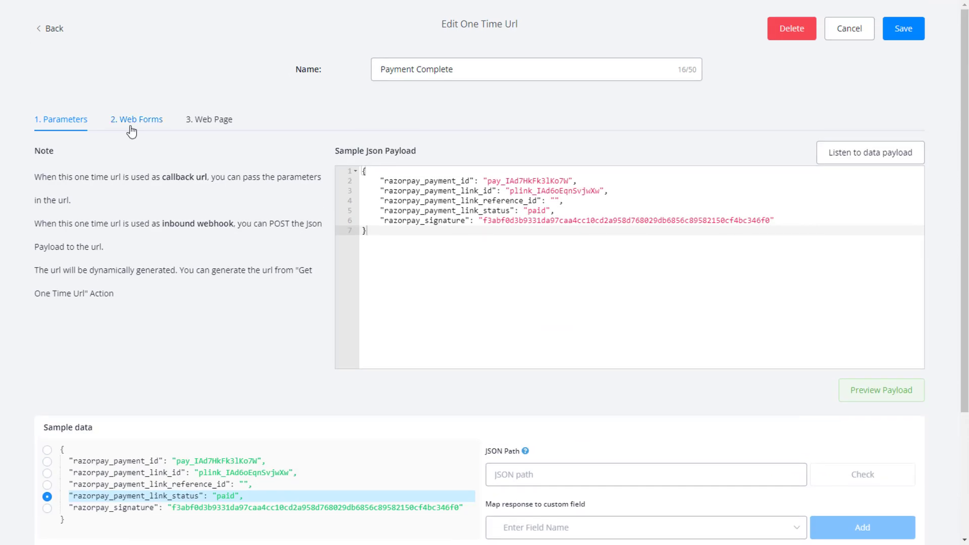
Add a new web form input with unique name text and a Text title.
click(136, 122)
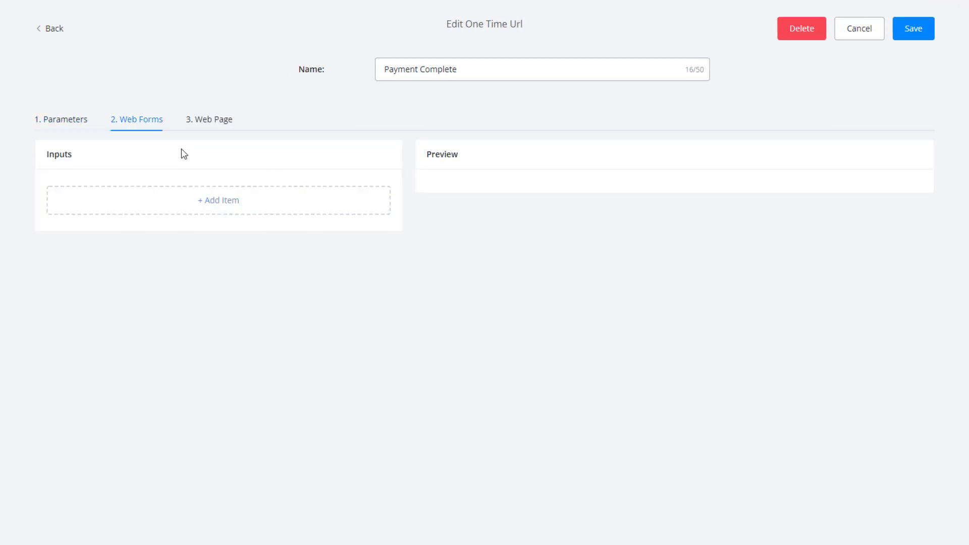
click(196, 201)
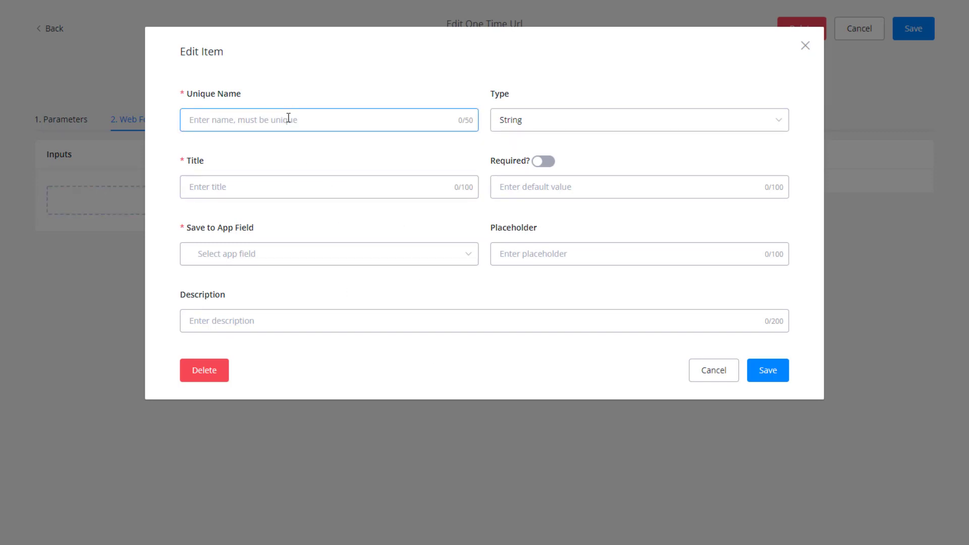
text(t)
key(BackSpace)
text(text)
click(242, 187)
text(Text)
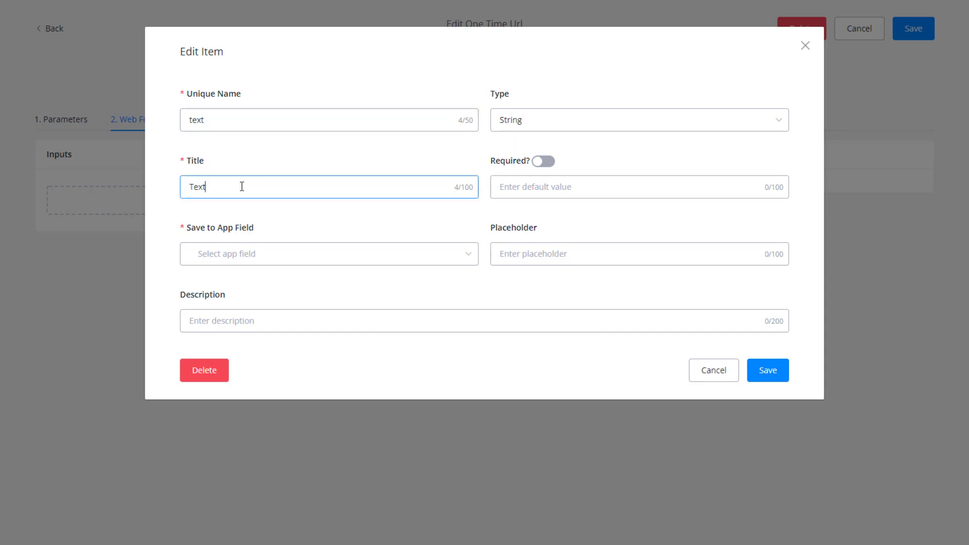
Save it into a new text app field text_responde with placeholder anything.
click(258, 254)
text(text_responde)
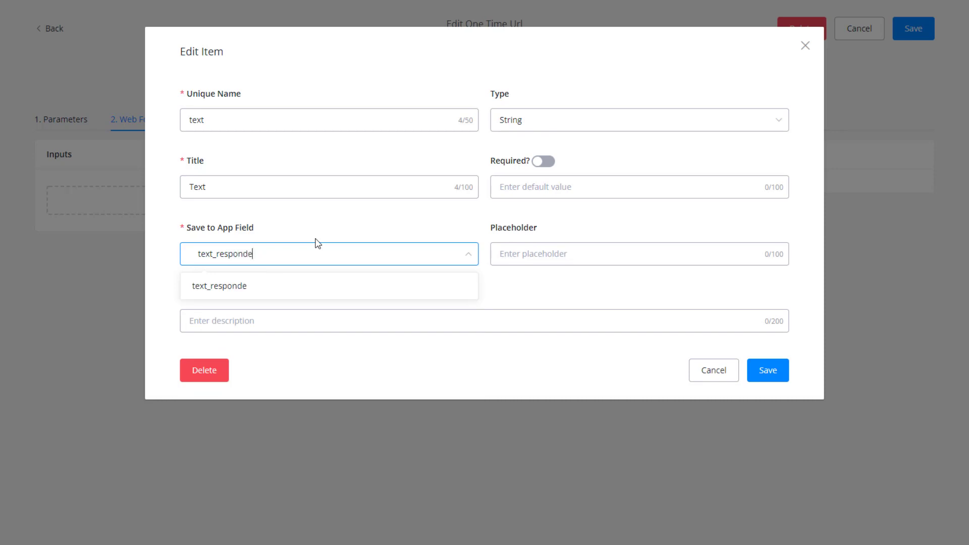
click(269, 293)
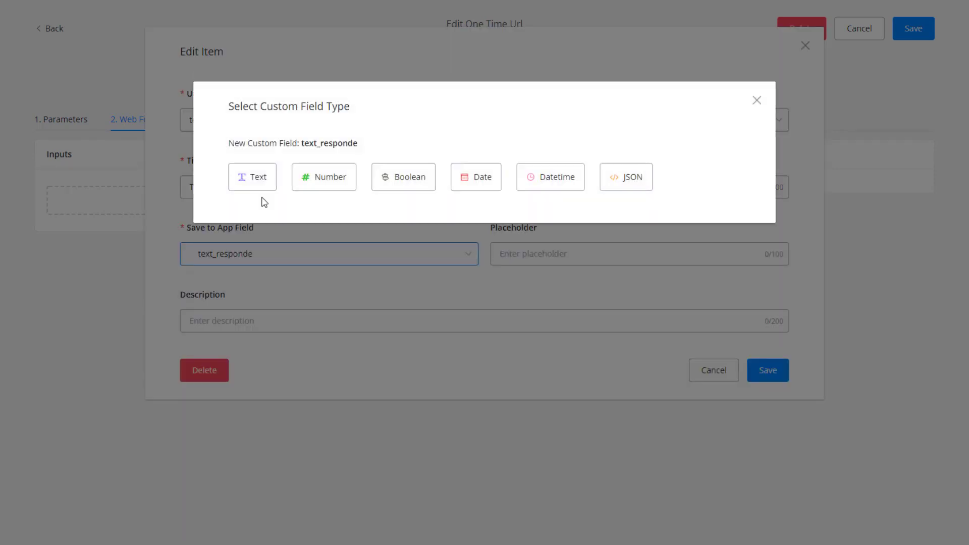
click(256, 181)
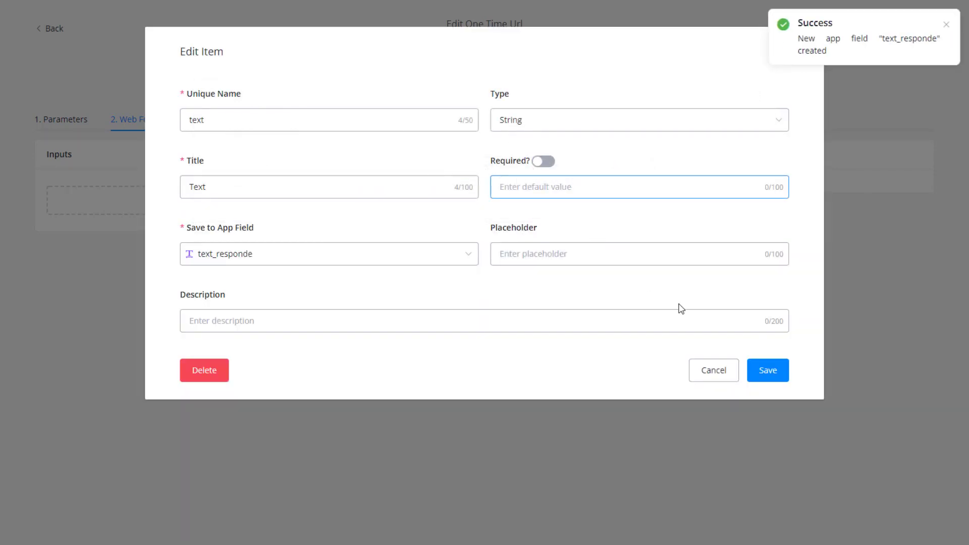
click(567, 256)
text(anything)
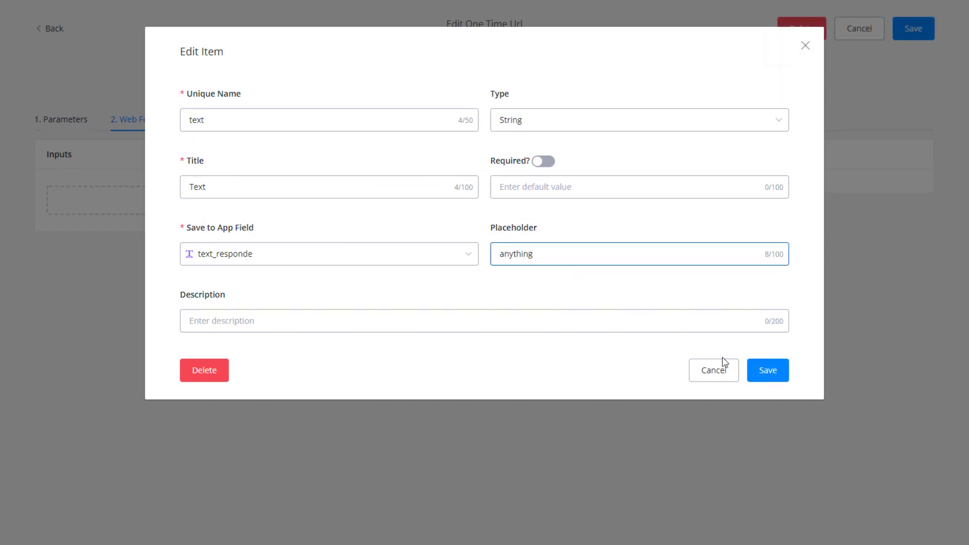
click(767, 370)
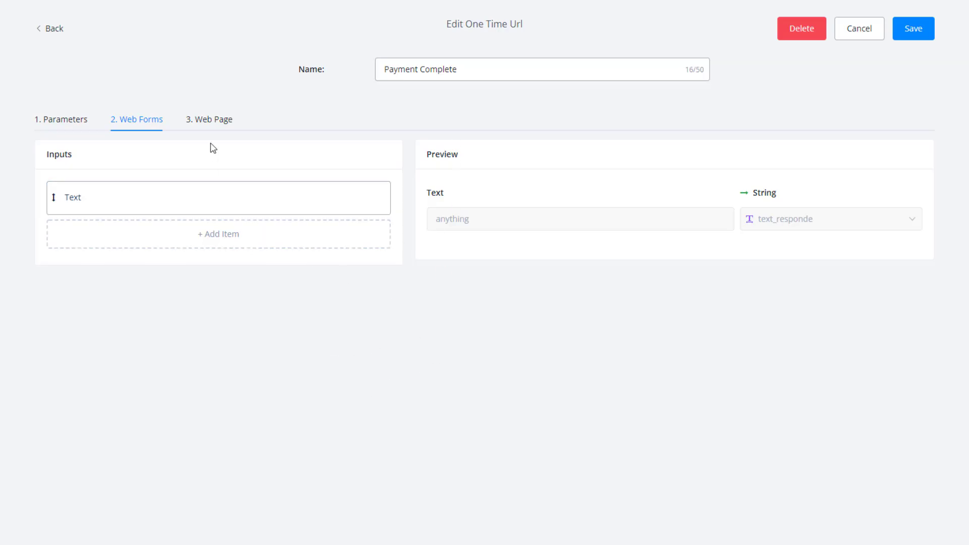
Give the one-time URL page the title THANK YOU and its body text.
click(215, 122)
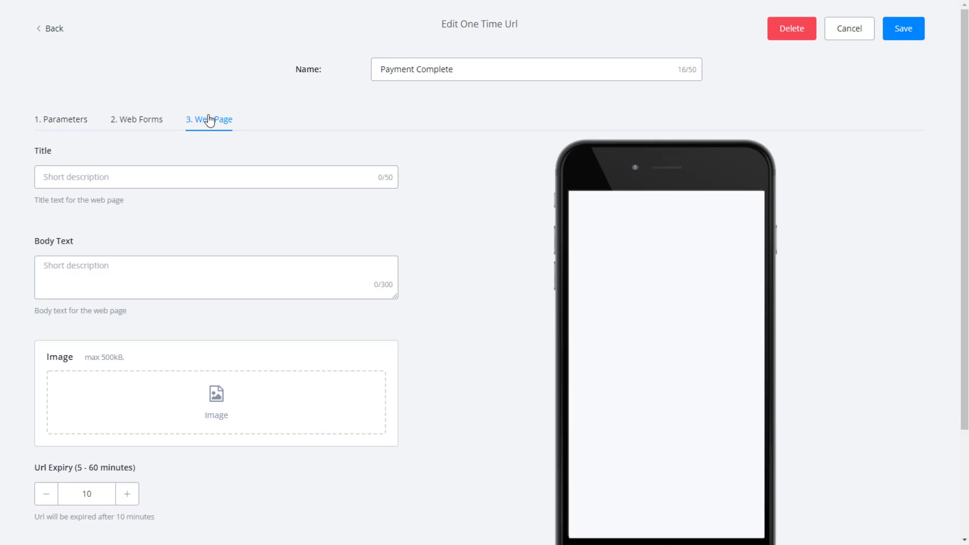
scroll(501, 345, down, 1)
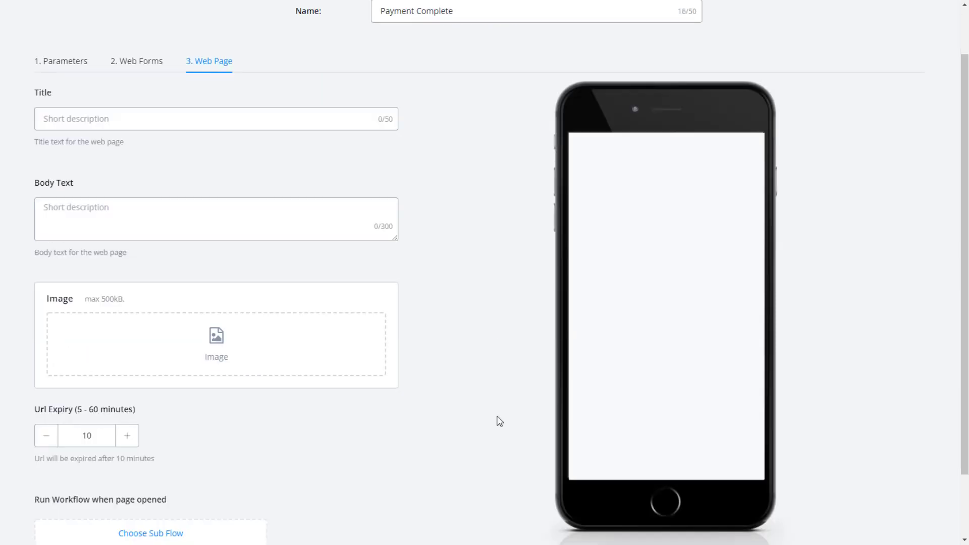
scroll(499, 309, up, 1)
click(187, 176)
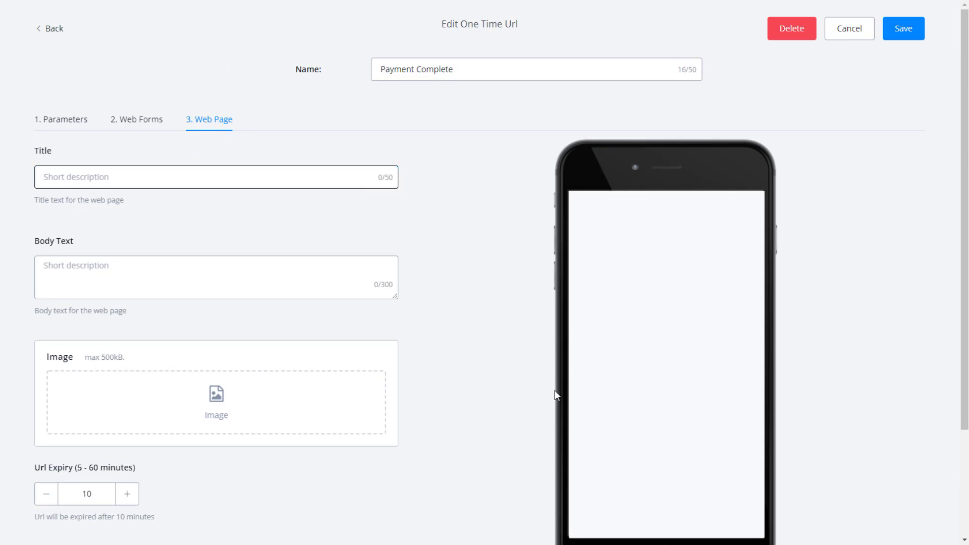
scroll(567, 372, down, 3)
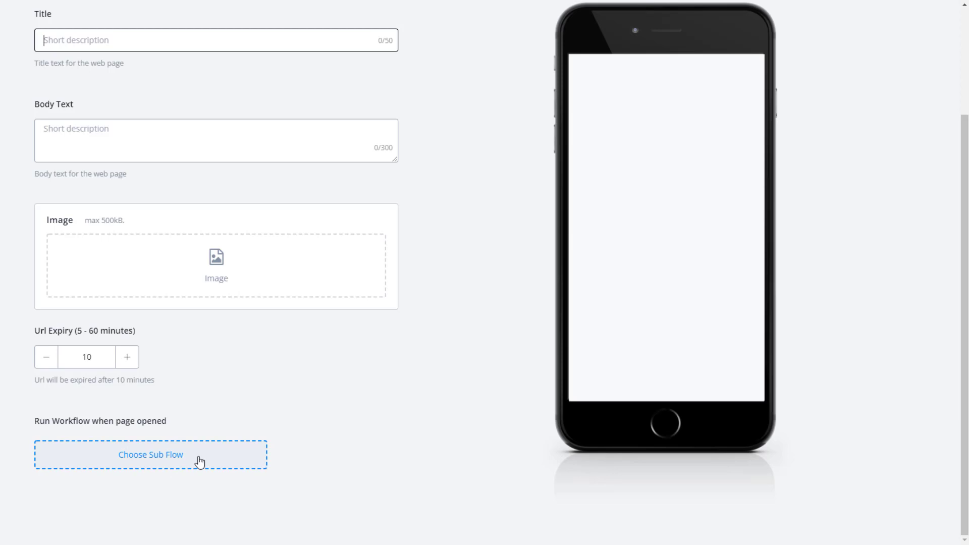
scroll(200, 461, up, 3)
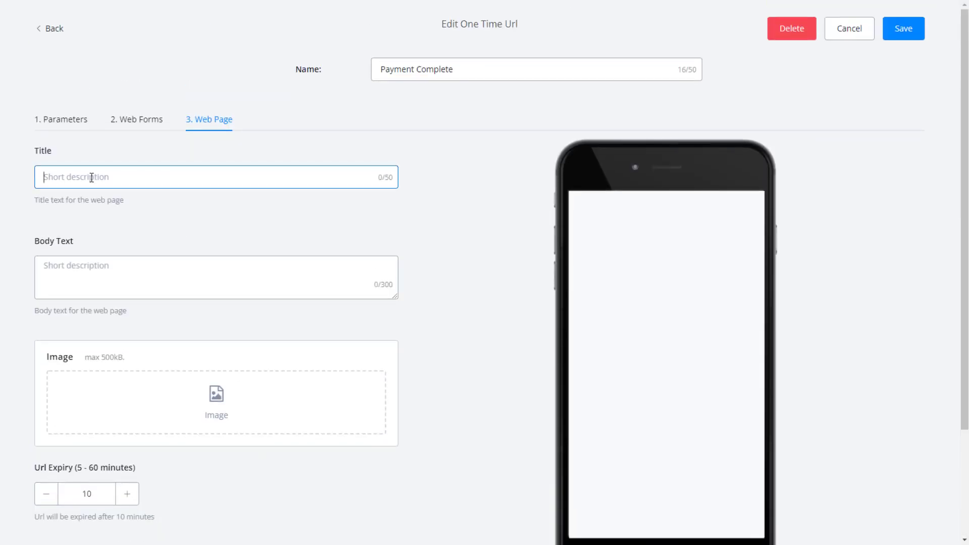
text(T)
click(136, 281)
text(body text)
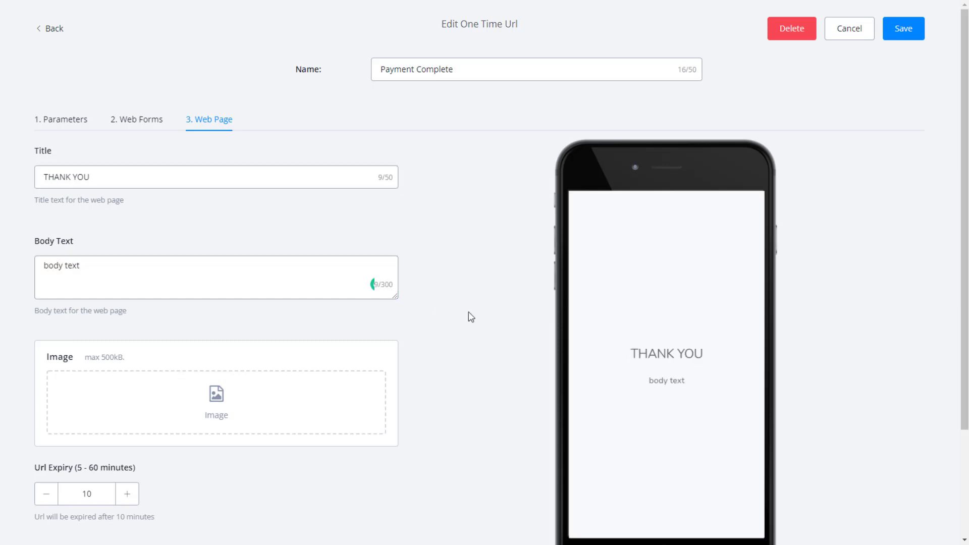
Create a new Payment Complete sub flow to run when the page opens, without adding an image.
scroll(444, 317, down, 2)
click(138, 274)
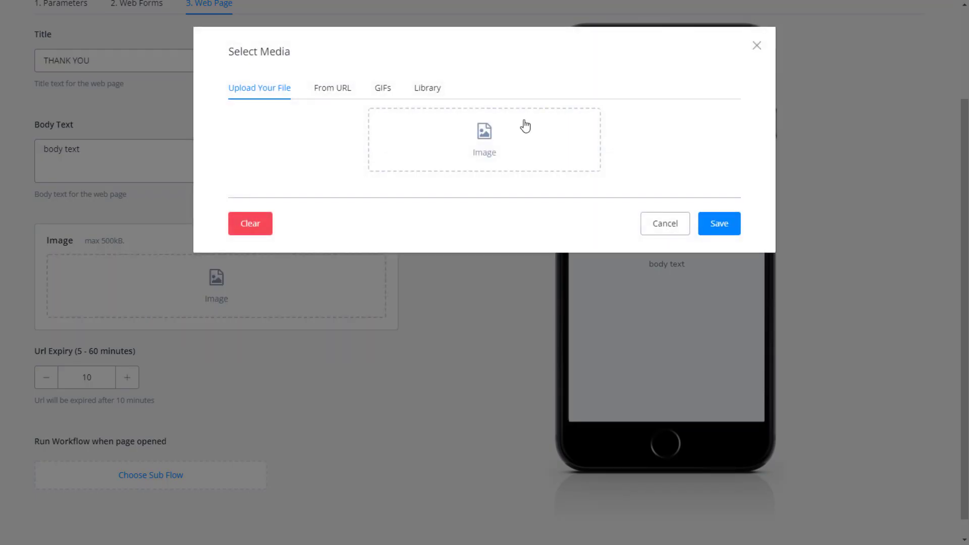
click(673, 222)
scroll(283, 365, down, 1)
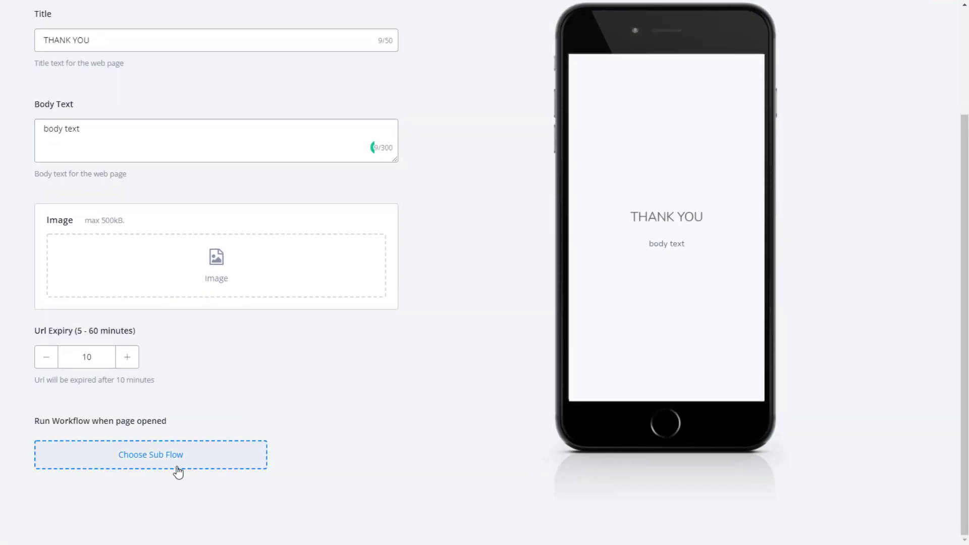
click(150, 460)
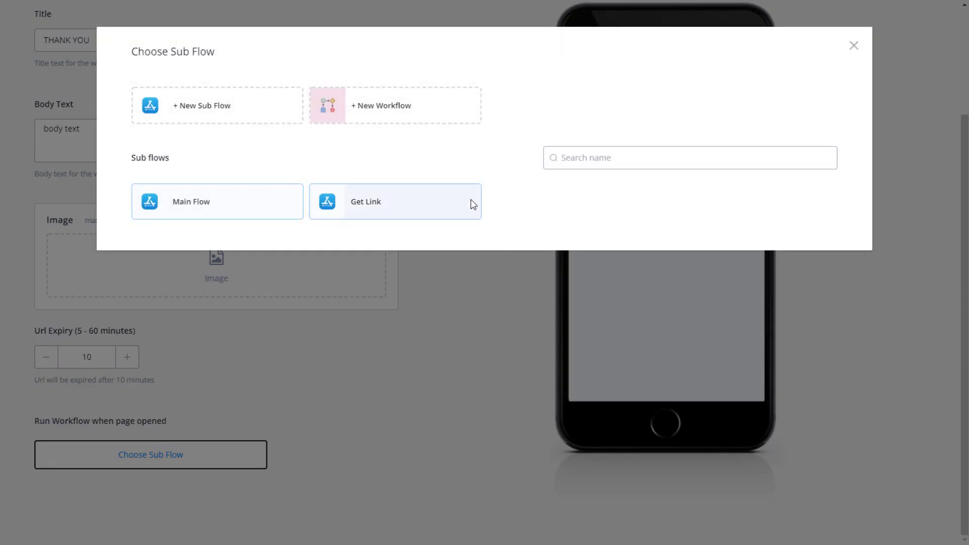
click(211, 120)
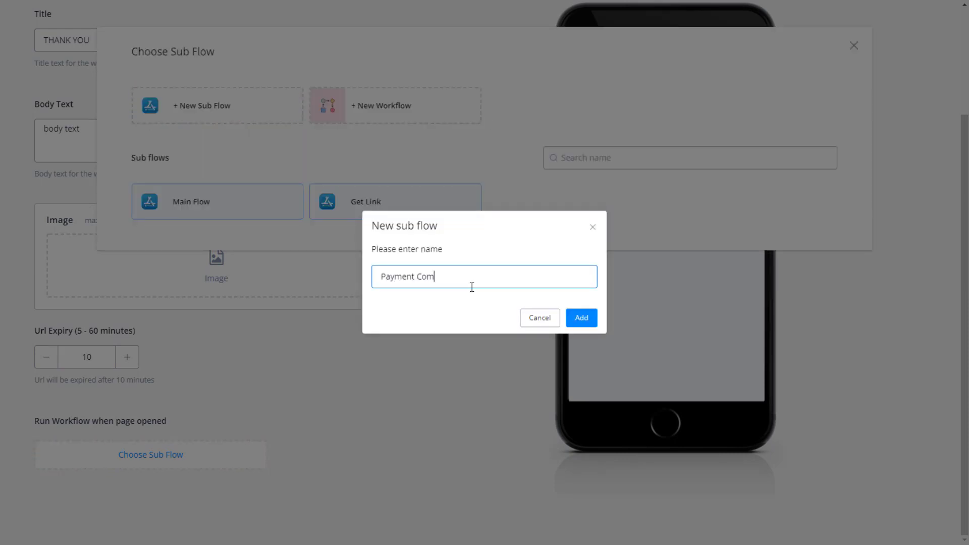
click(568, 313)
Save the one-time URL settings and return to the flows list.
scroll(464, 346, up, 3)
click(945, 25)
click(904, 28)
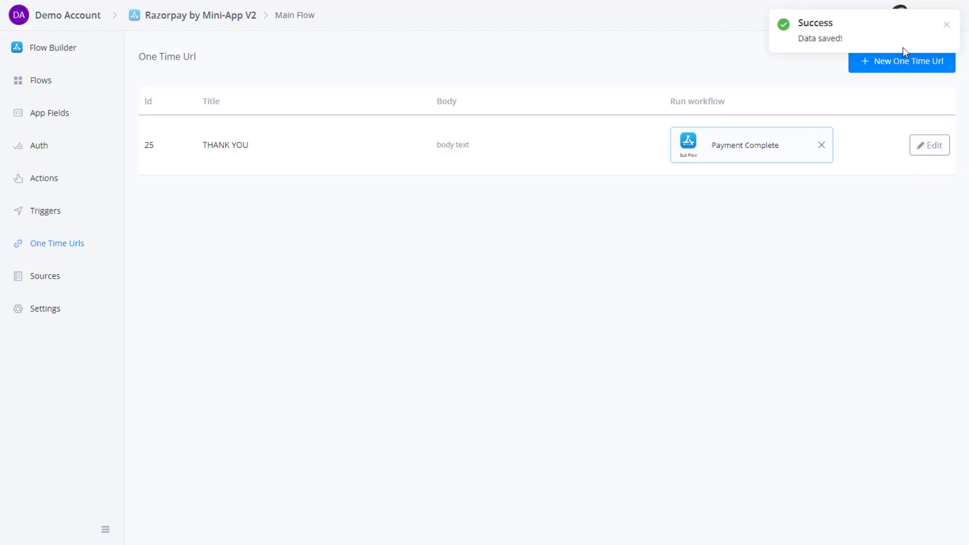
click(45, 82)
In the Payment Complete flow, add an action firing the Payment Paid trigger and publish.
click(648, 218)
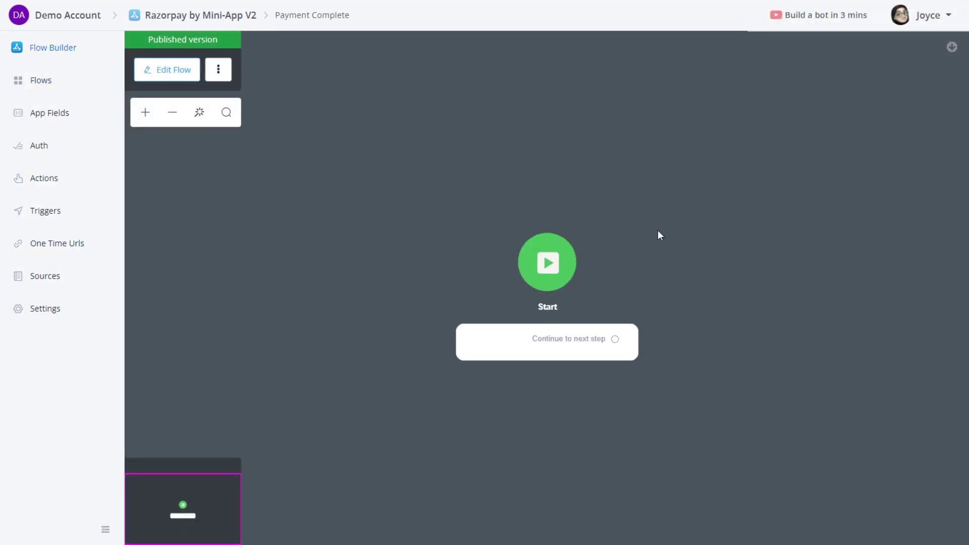
click(167, 69)
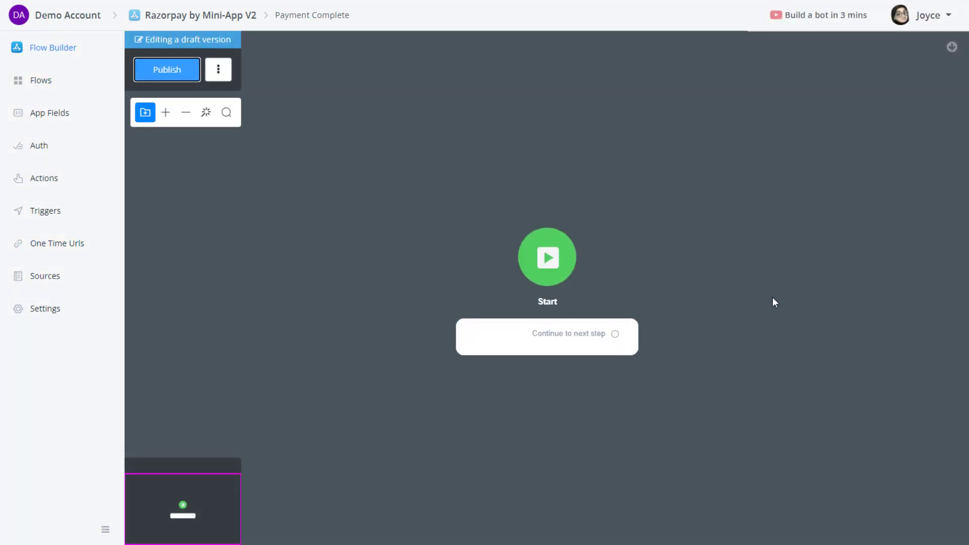
drag(777, 294, 591, 282)
drag(431, 326, 539, 255)
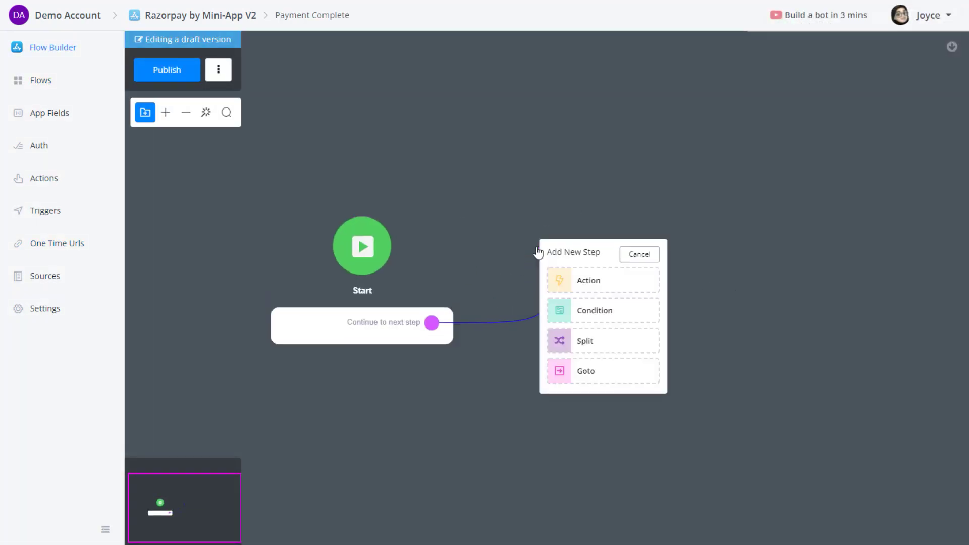
click(585, 279)
click(816, 526)
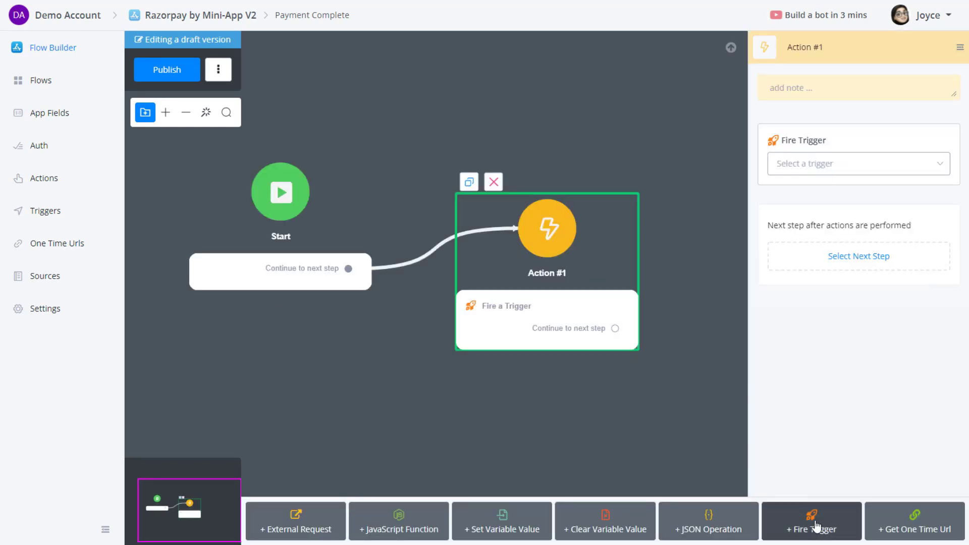
click(850, 162)
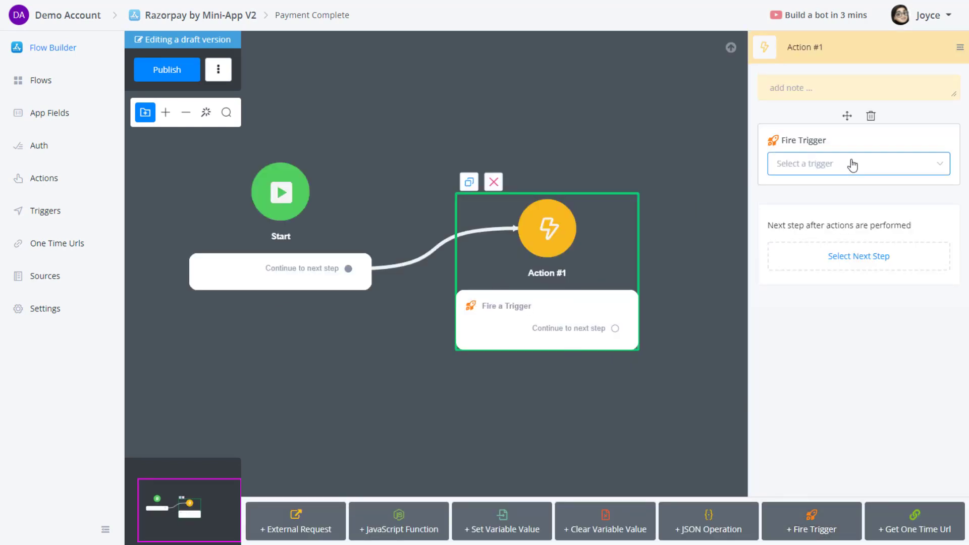
click(808, 195)
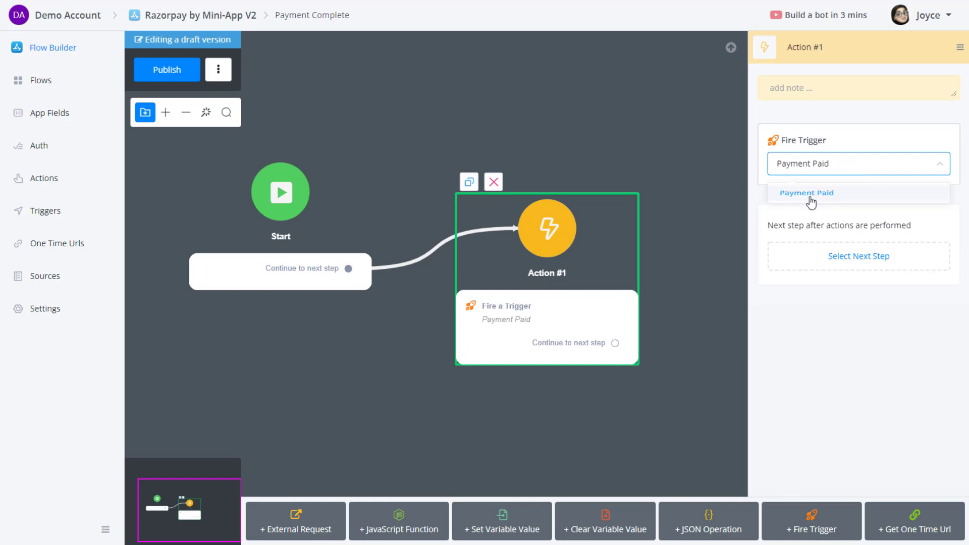
click(177, 70)
Insert a condition before Action #1 testing payment_status IS paid.
click(52, 86)
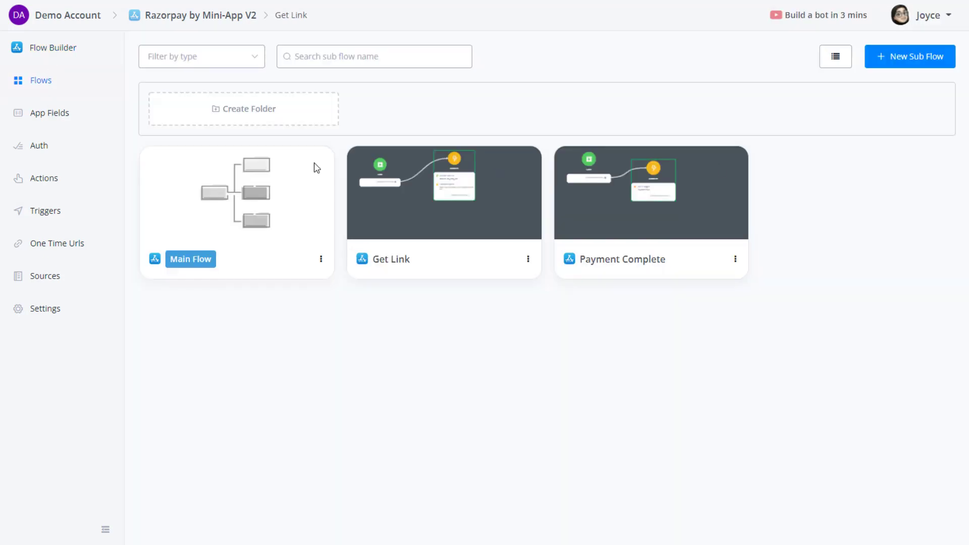
click(623, 207)
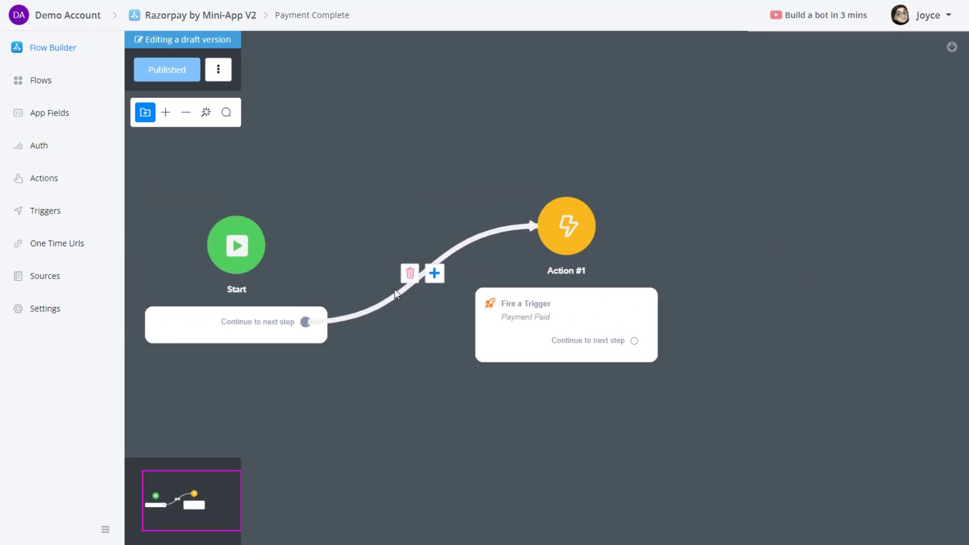
click(435, 274)
click(494, 306)
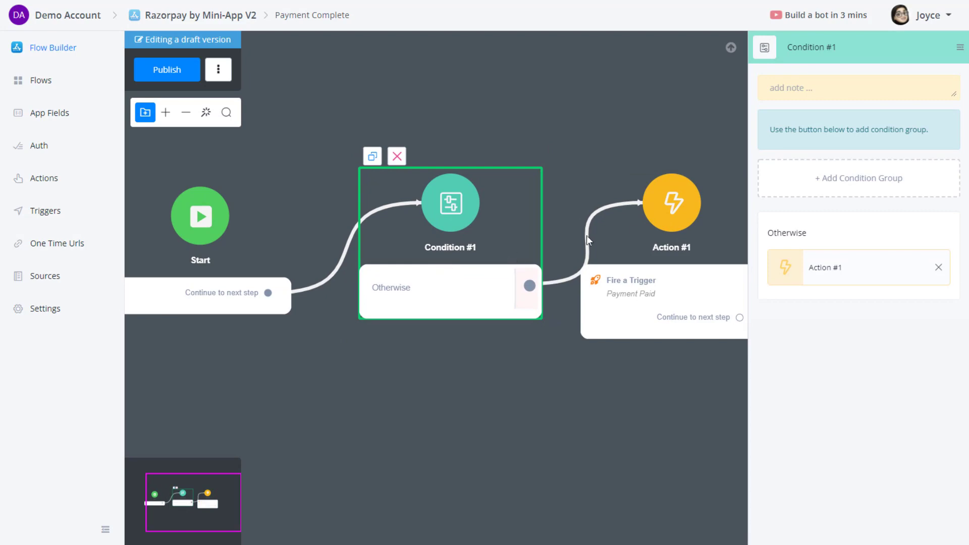
click(876, 177)
click(854, 199)
click(373, 96)
text(st)
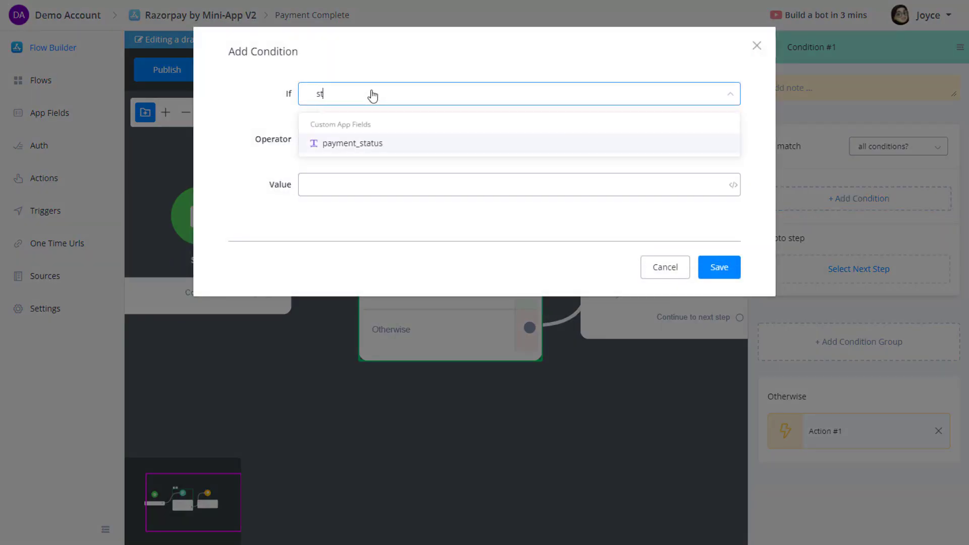
click(385, 144)
click(355, 187)
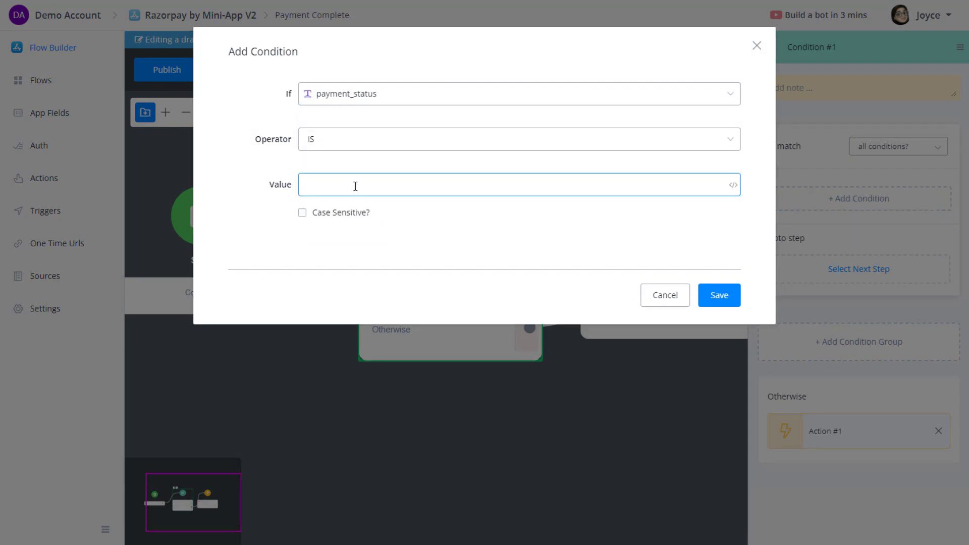
click(716, 297)
Route matching payments to Action #1, drop the Otherwise branch, and republish the flow.
drag(461, 269, 605, 188)
click(938, 465)
click(547, 405)
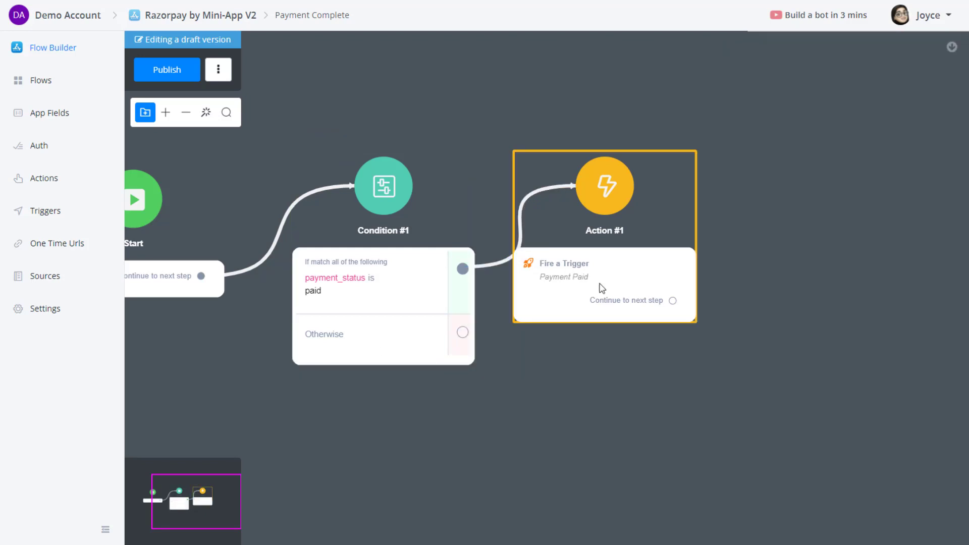
drag(579, 277, 655, 300)
click(168, 69)
Add a Get One Time Url step to Get Link's Action #1, placed before the external request.
click(55, 244)
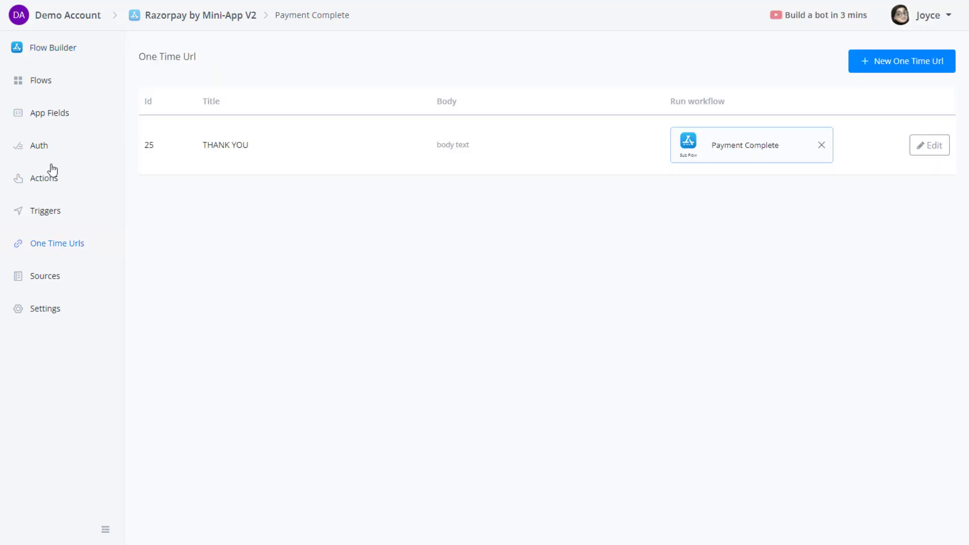
click(63, 48)
click(42, 89)
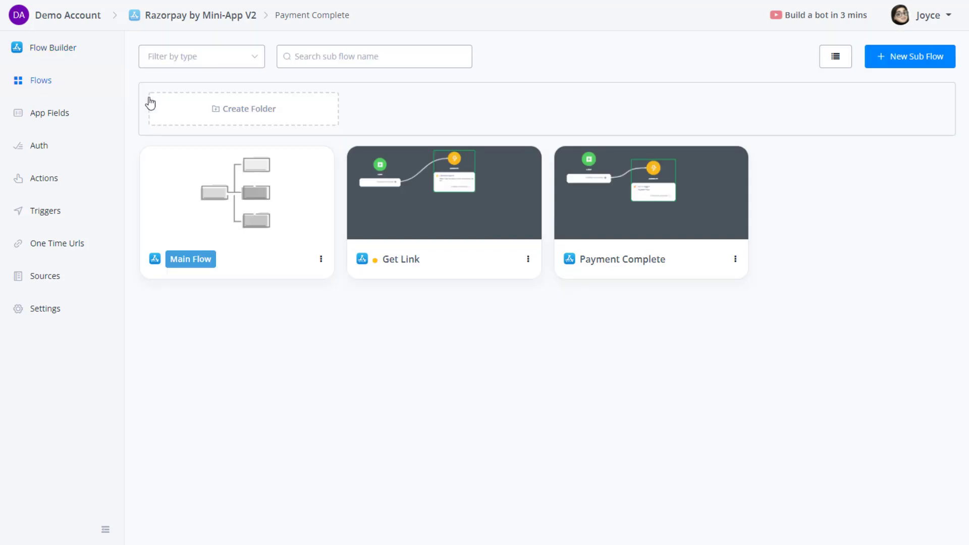
click(453, 211)
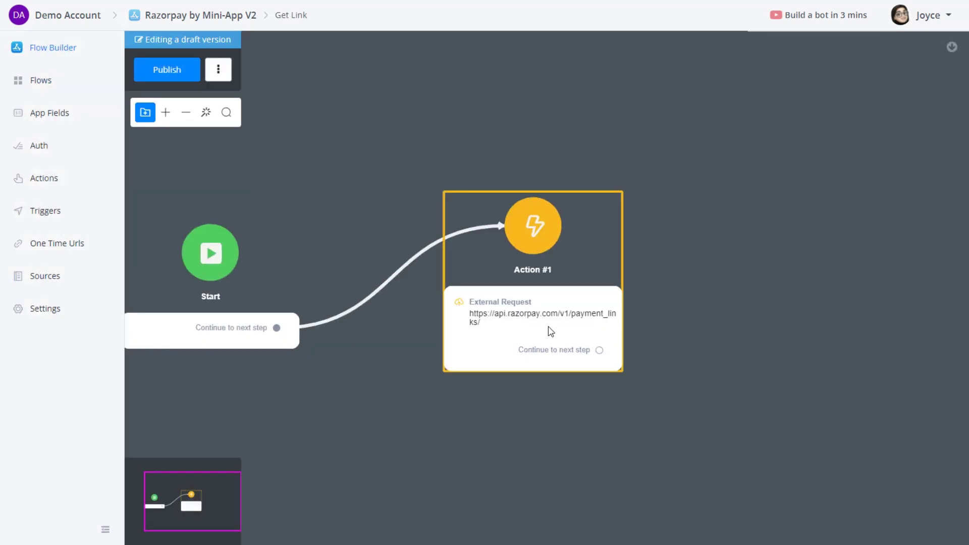
click(550, 323)
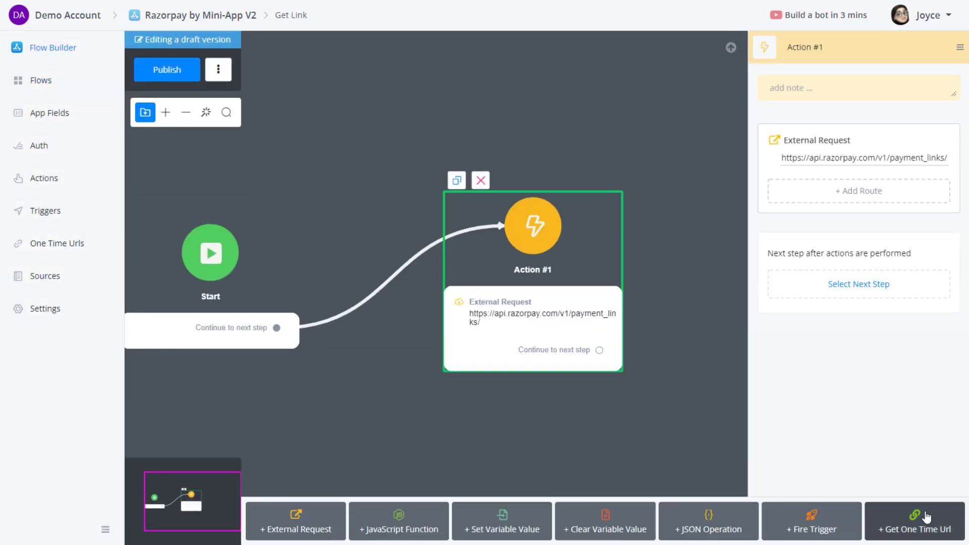
click(923, 527)
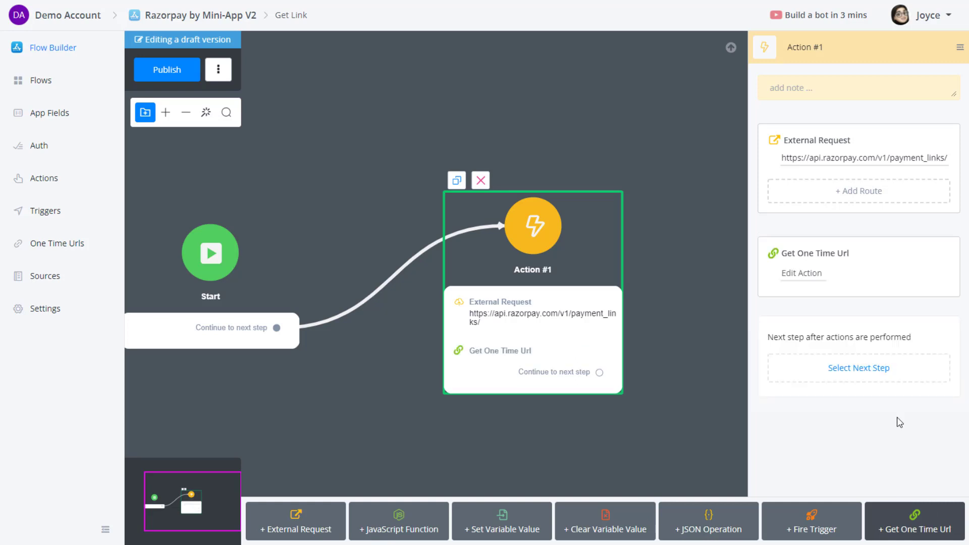
drag(847, 114, 846, 119)
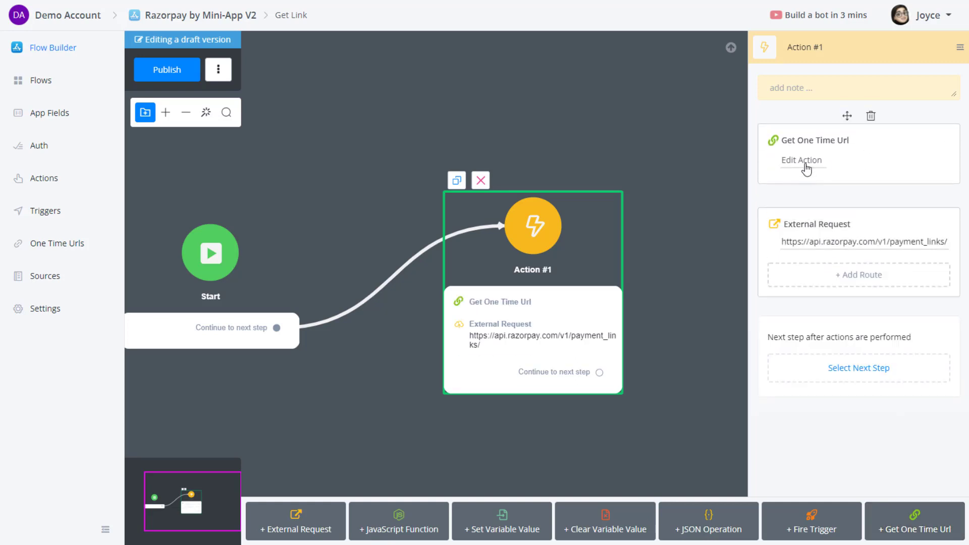
Use the 25 - Payment Complete URL and store it in new text field one_time_link.
click(803, 161)
click(370, 120)
click(327, 153)
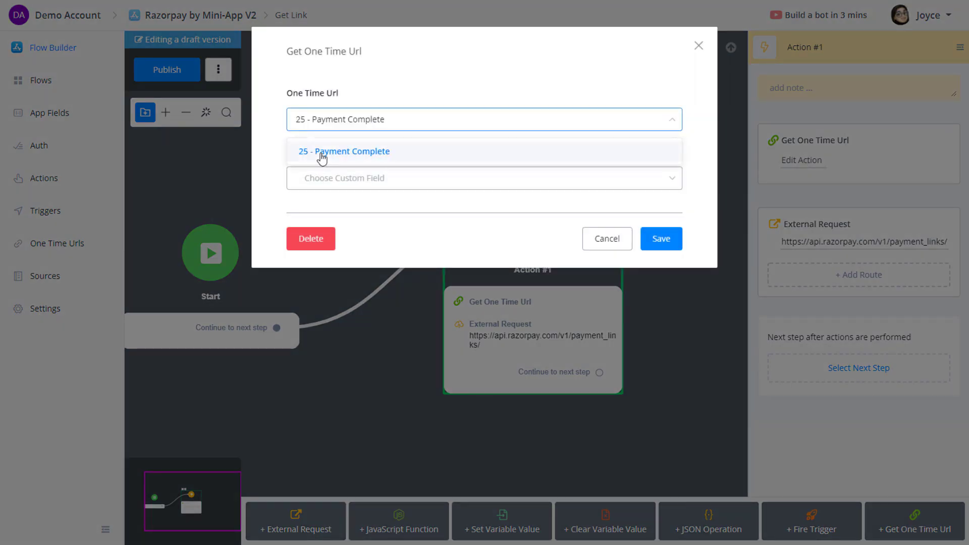
click(351, 182)
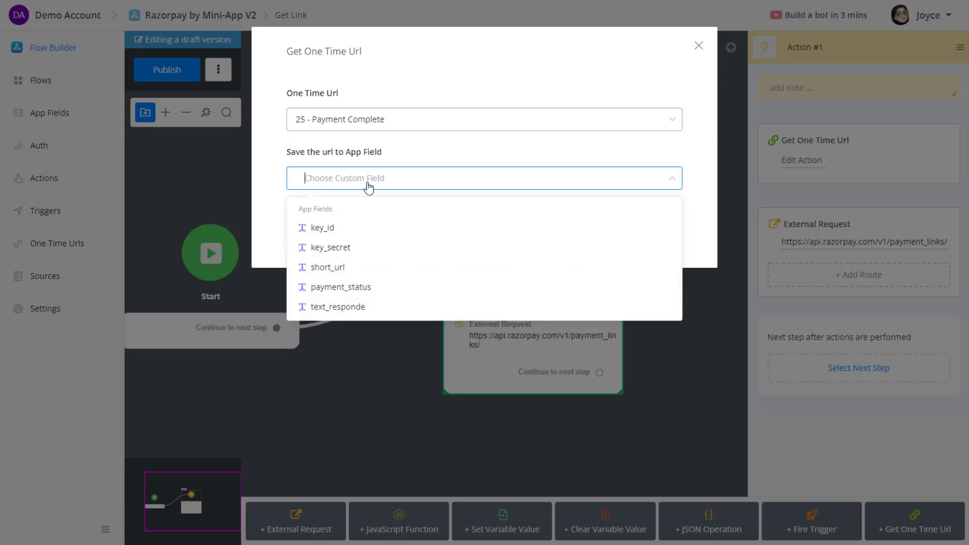
text(one_time_link)
click(352, 210)
click(254, 183)
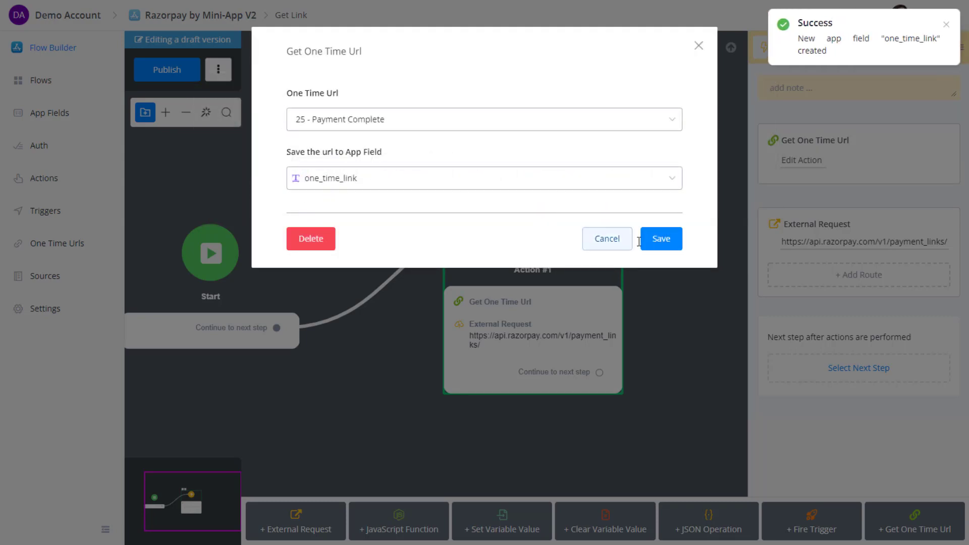
click(659, 238)
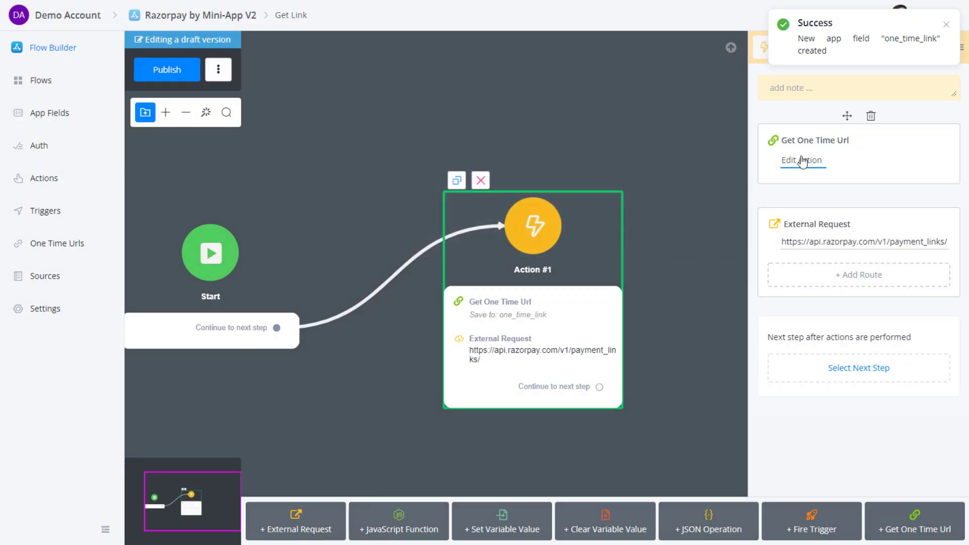
click(805, 241)
Set the request body's callback_url to the {{one_time_link}} variable.
click(220, 126)
click(237, 224)
text({{one",)
click(318, 237)
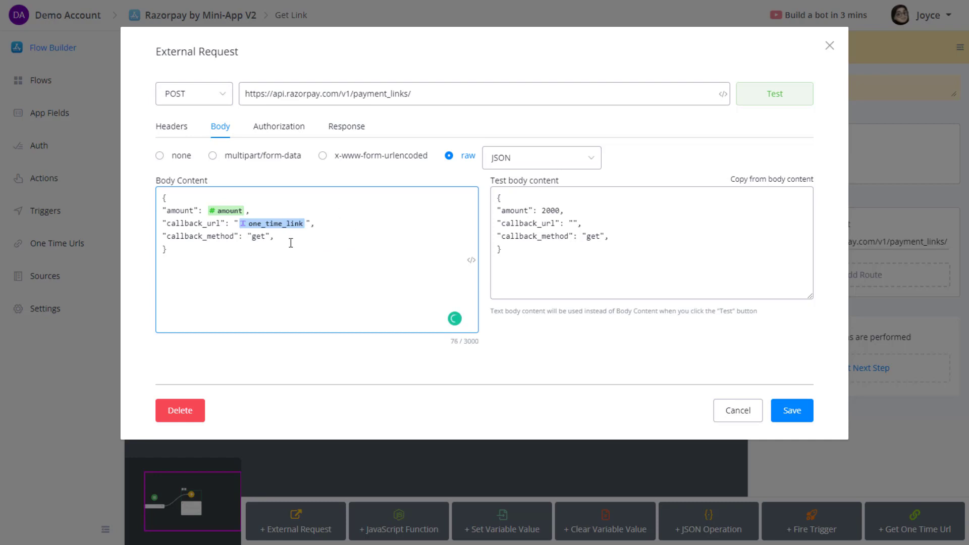
click(502, 262)
click(621, 239)
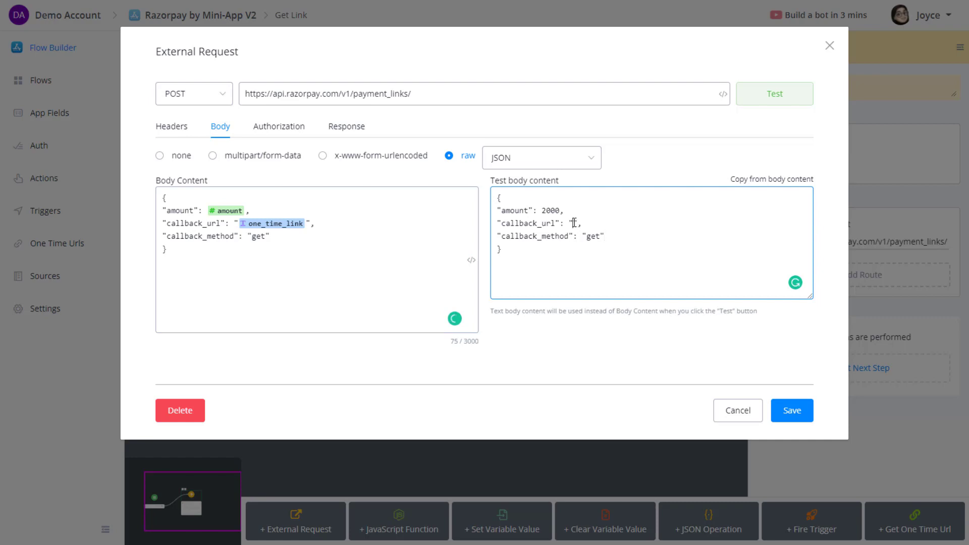
click(271, 239)
double_click(186, 222)
click(250, 252)
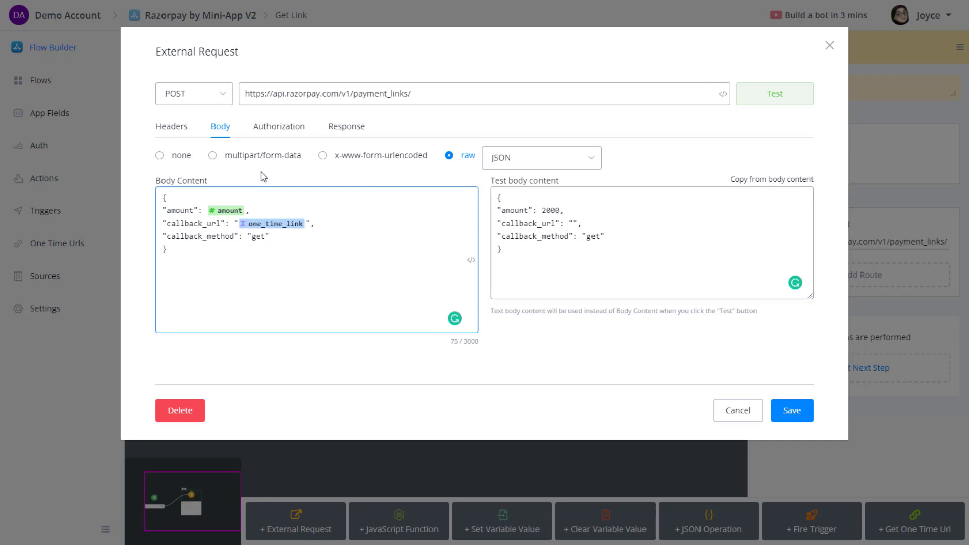
Review the authorization and response mapping, save the request, and publish Get Link.
click(264, 128)
click(343, 128)
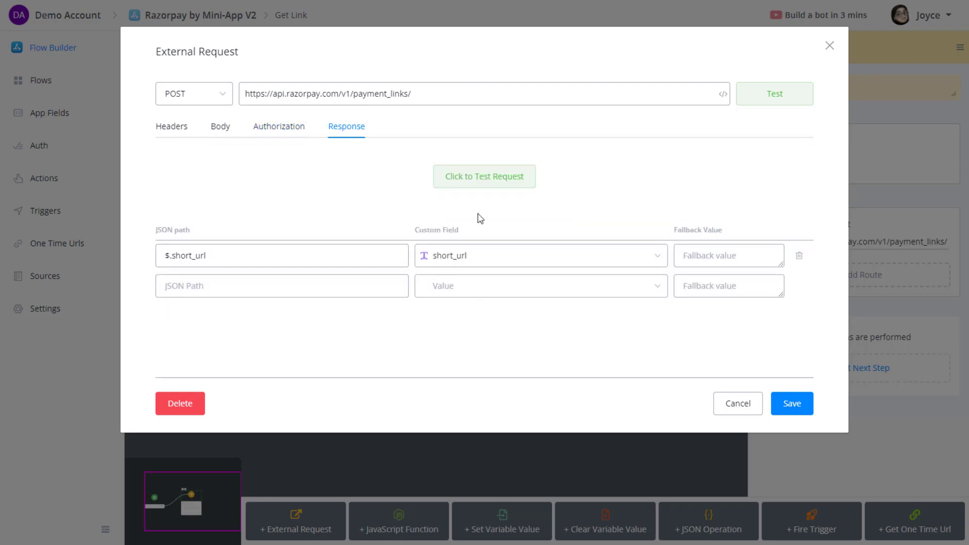
click(792, 404)
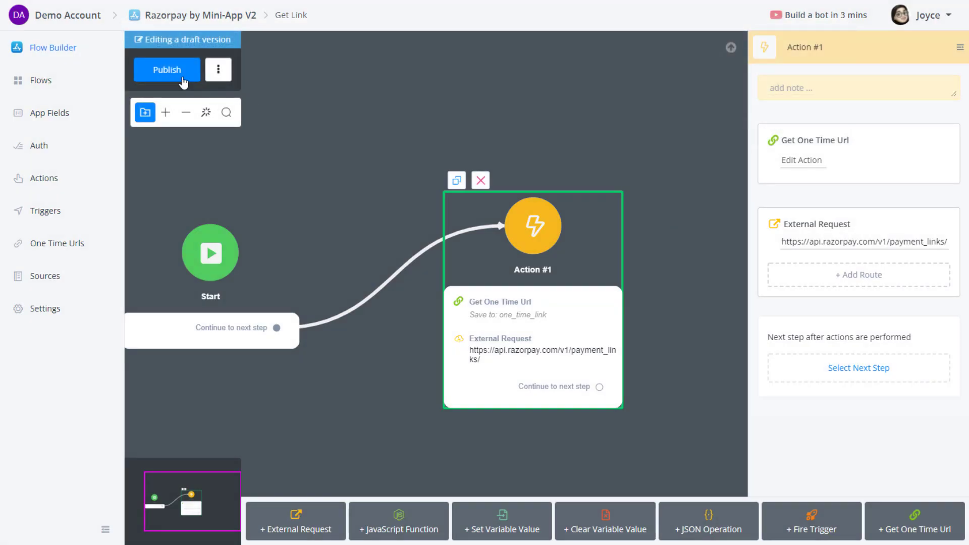
click(181, 76)
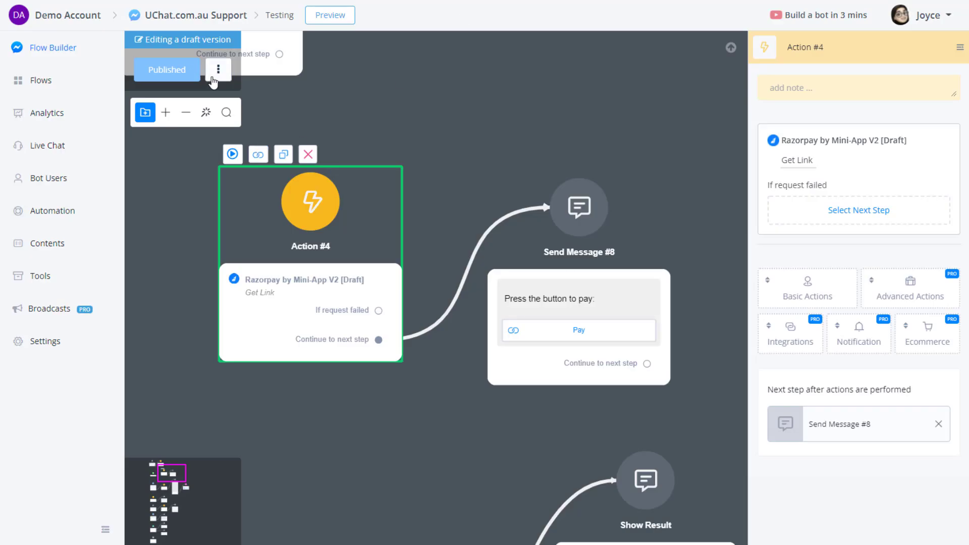
Add an active mini-app Payment Paid trigger that stores the result in payment_result.
scroll(438, 425, down, 2)
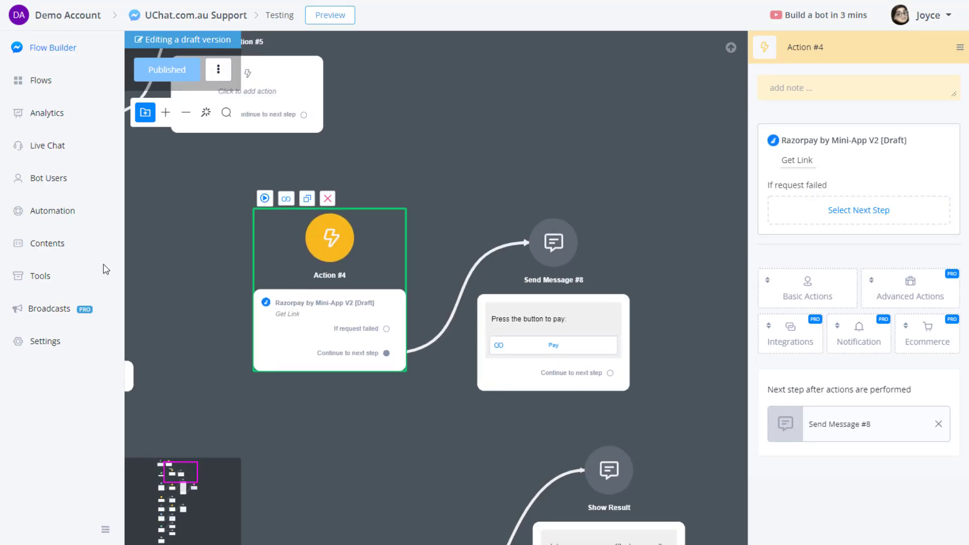
click(71, 215)
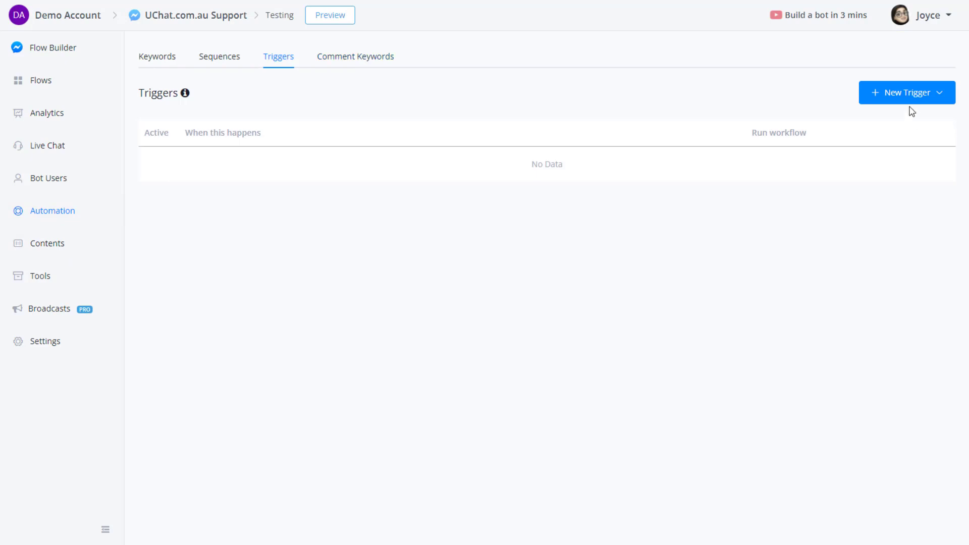
click(913, 99)
scroll(850, 424, down, 2)
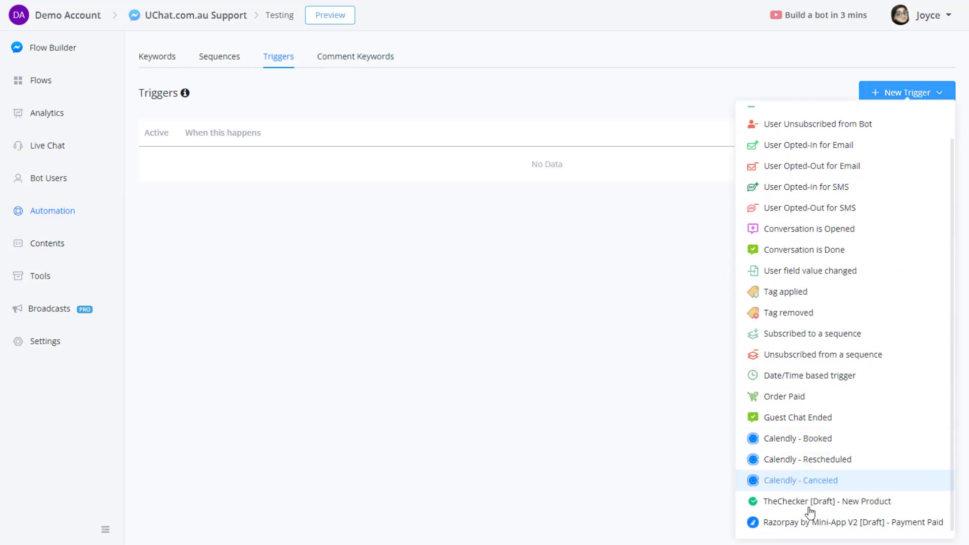
click(916, 526)
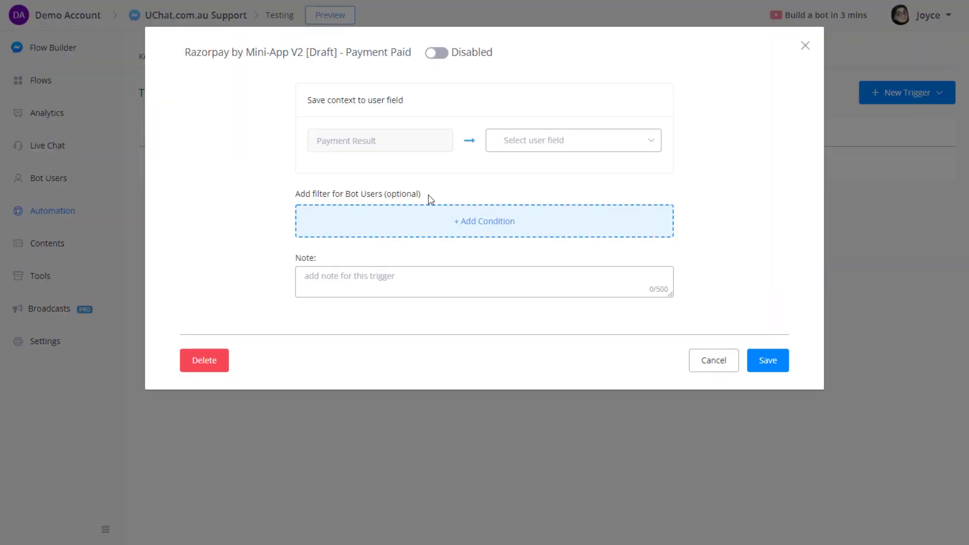
click(570, 144)
text(resul)
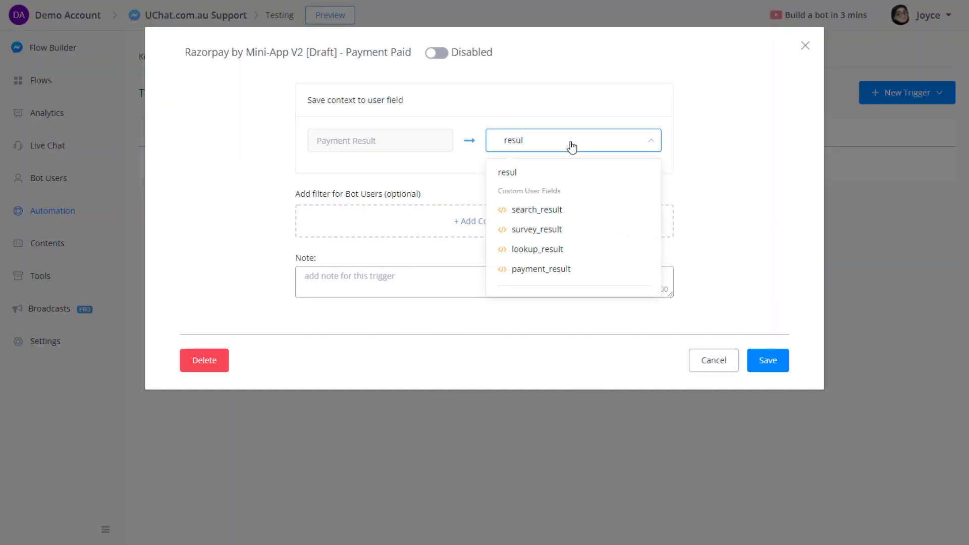
click(575, 268)
click(437, 53)
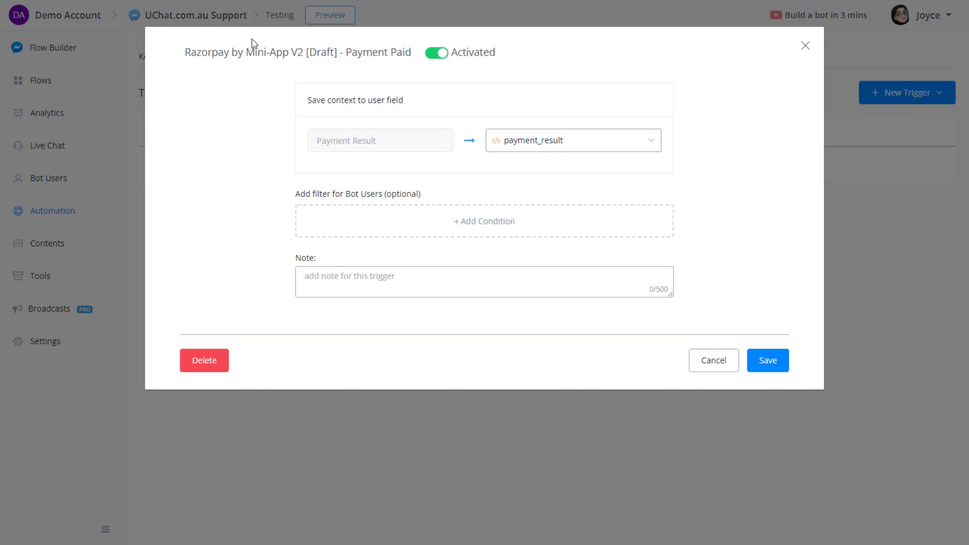
drag(343, 52, 412, 52)
click(520, 122)
click(761, 360)
Replace the trigger's Payment Captured sub flow with a new sub flow named Payment Paid.
click(824, 187)
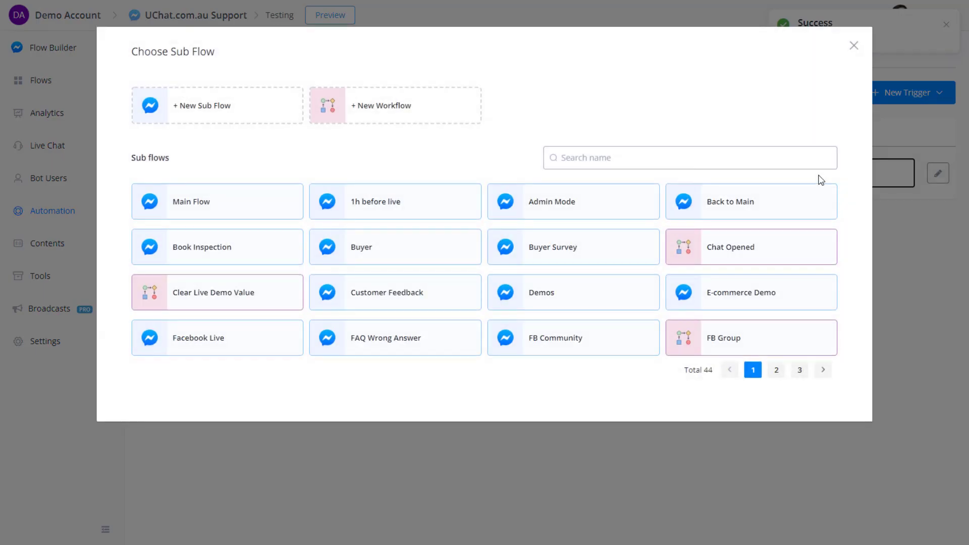
text(pa)
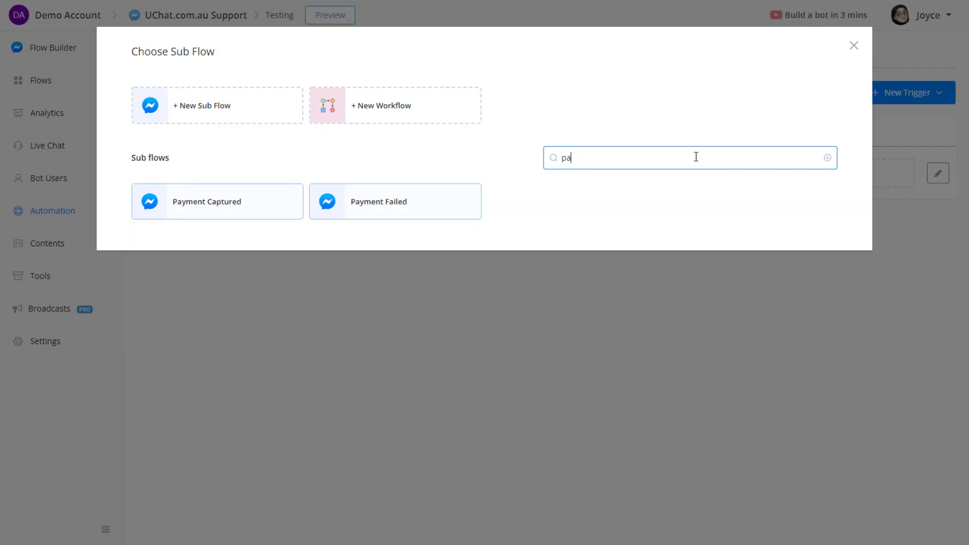
click(225, 212)
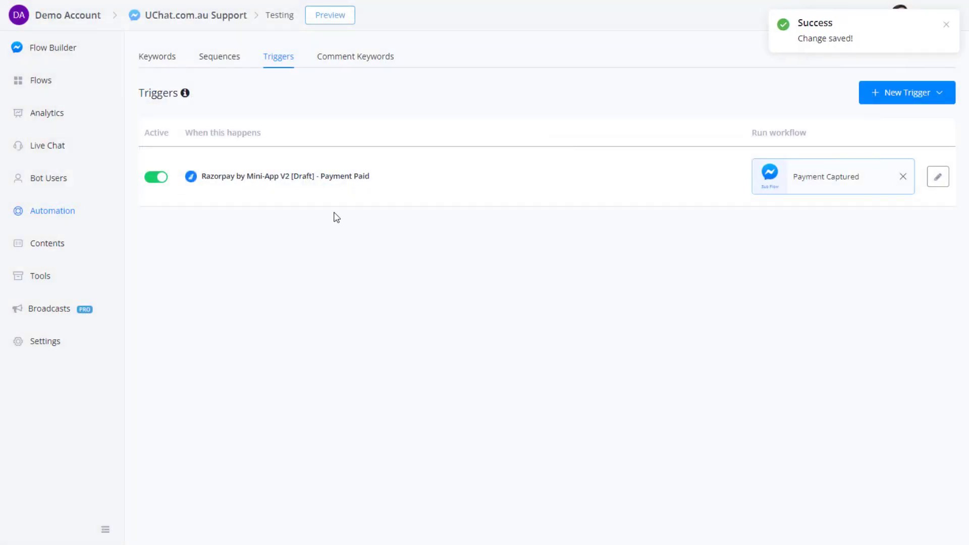
click(903, 176)
click(887, 177)
click(273, 111)
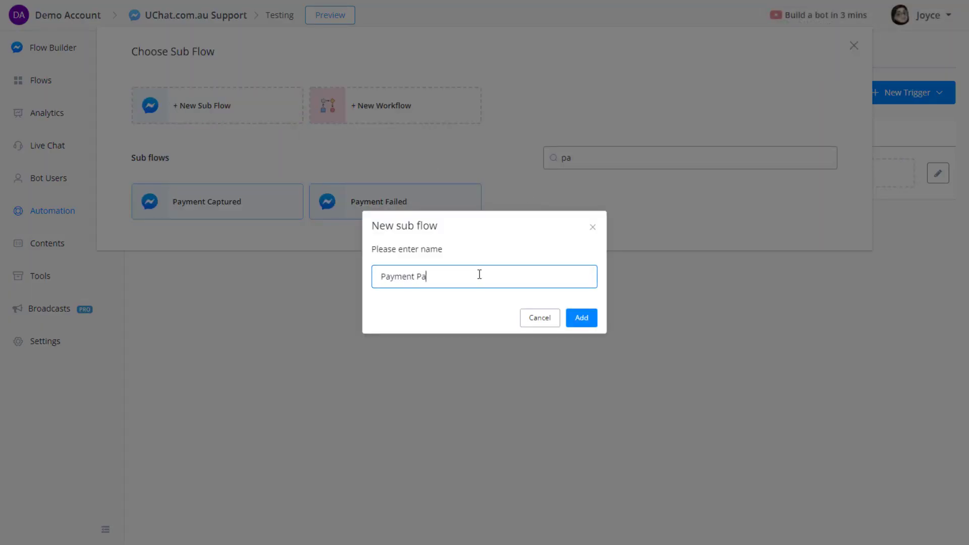
text(Payment Paid)
click(581, 318)
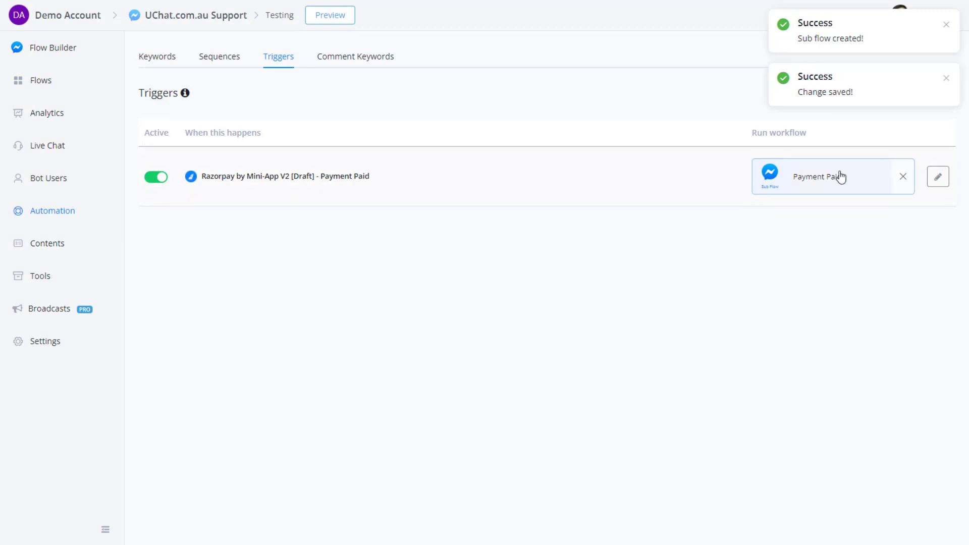
click(47, 84)
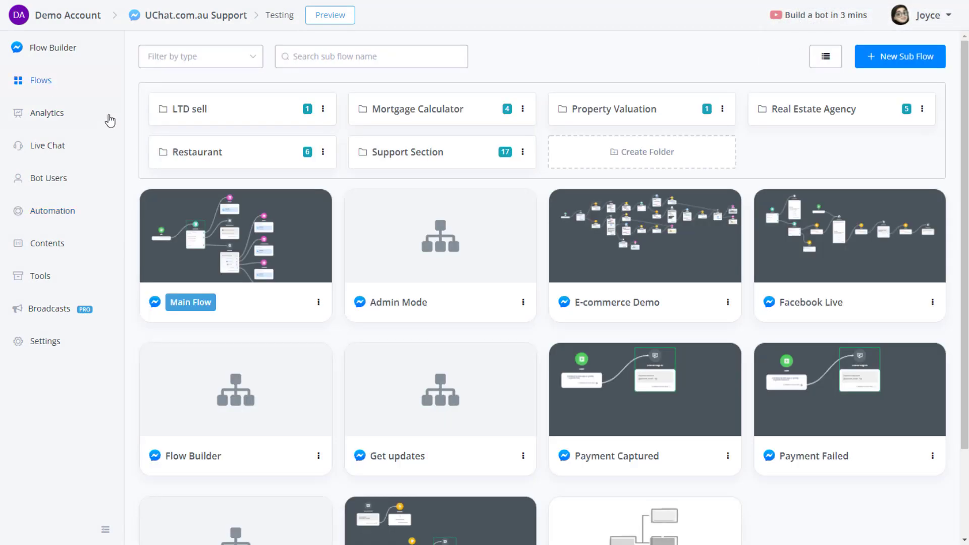
scroll(514, 195, down, 3)
Make Payment Paid send 'Thank you for your payment.' plus {{payment_result :: $}}, then publish.
click(692, 459)
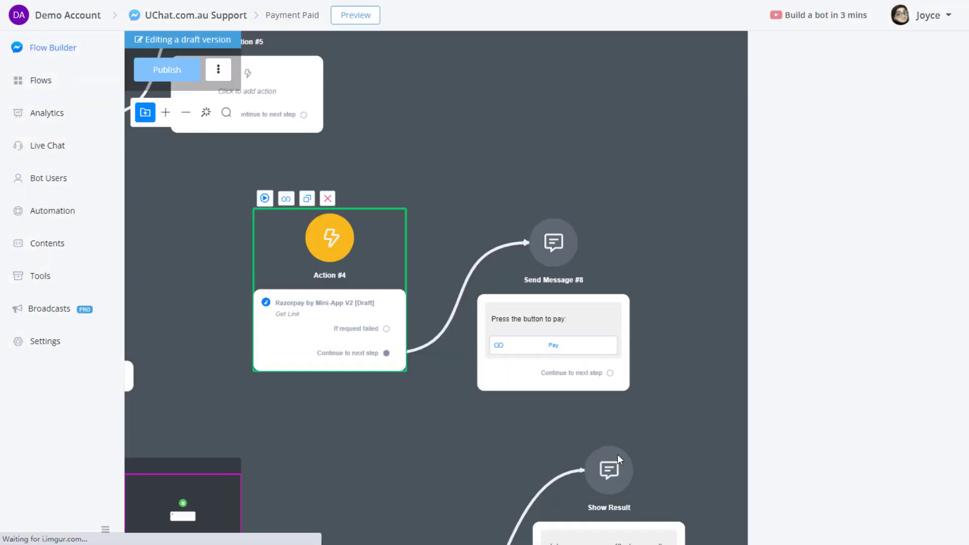
drag(473, 348, 611, 229)
click(671, 272)
click(777, 198)
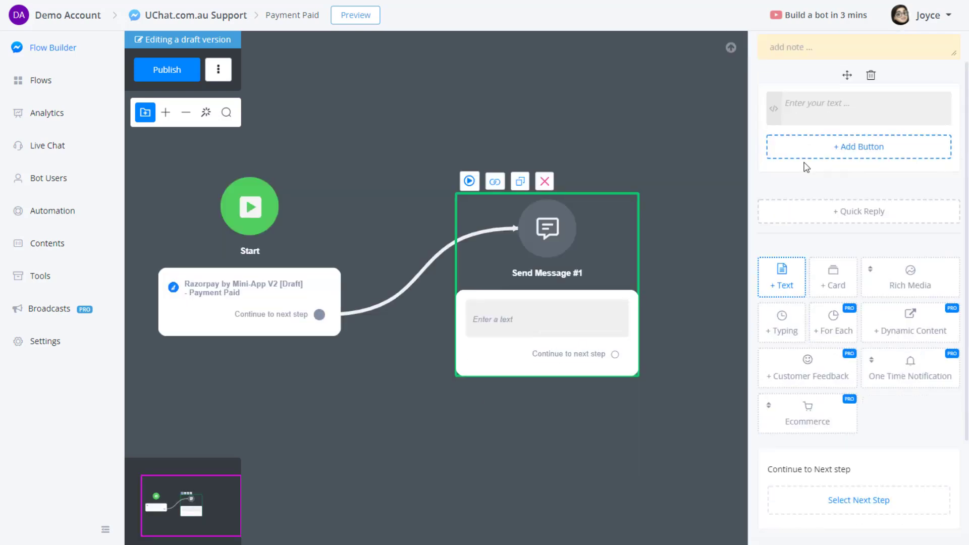
text(Thank you for your payment.)
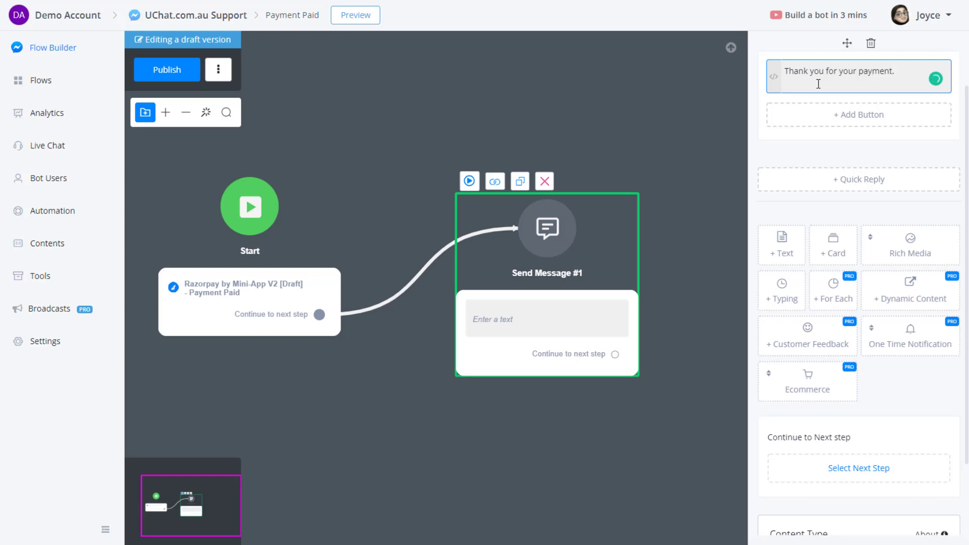
key(Return)
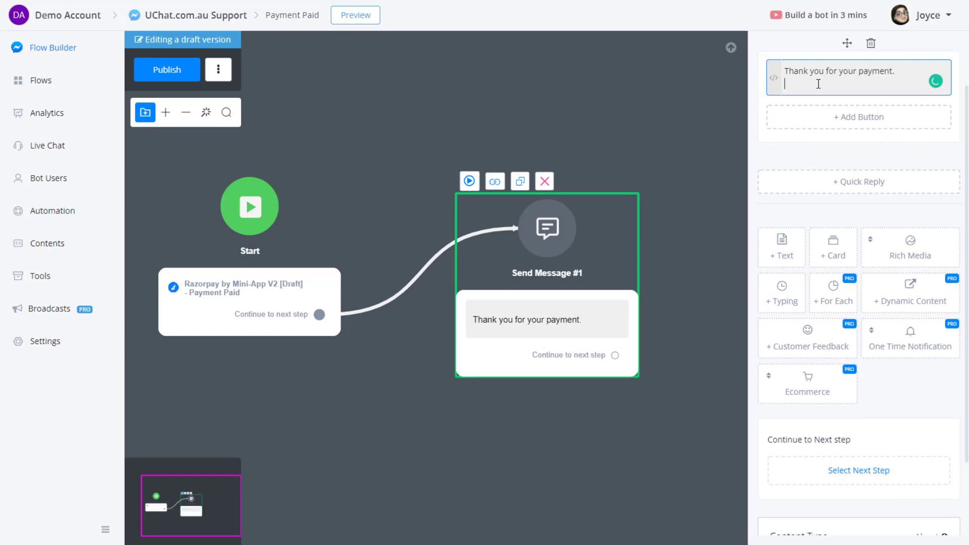
text({{resul)
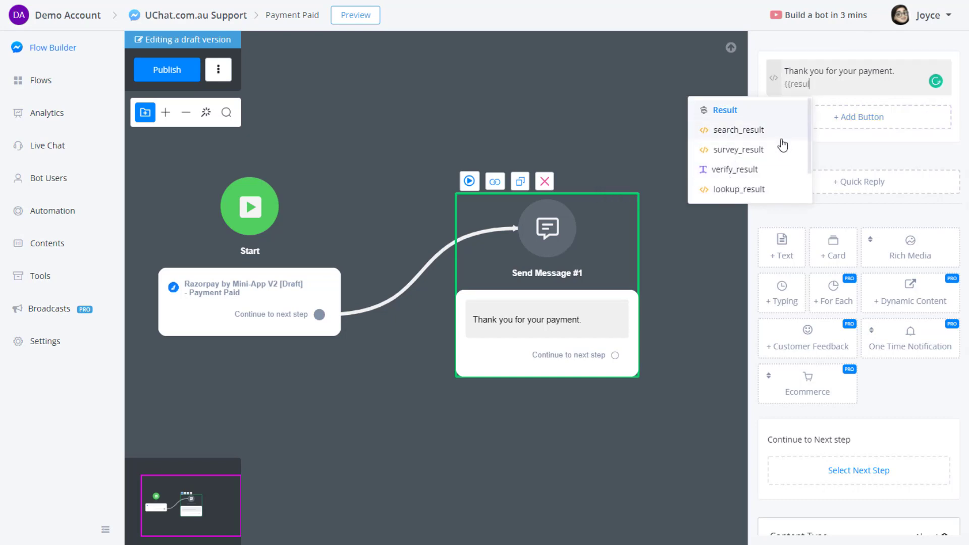
scroll(777, 152, down, 2)
click(752, 171)
click(304, 109)
click(772, 317)
click(197, 70)
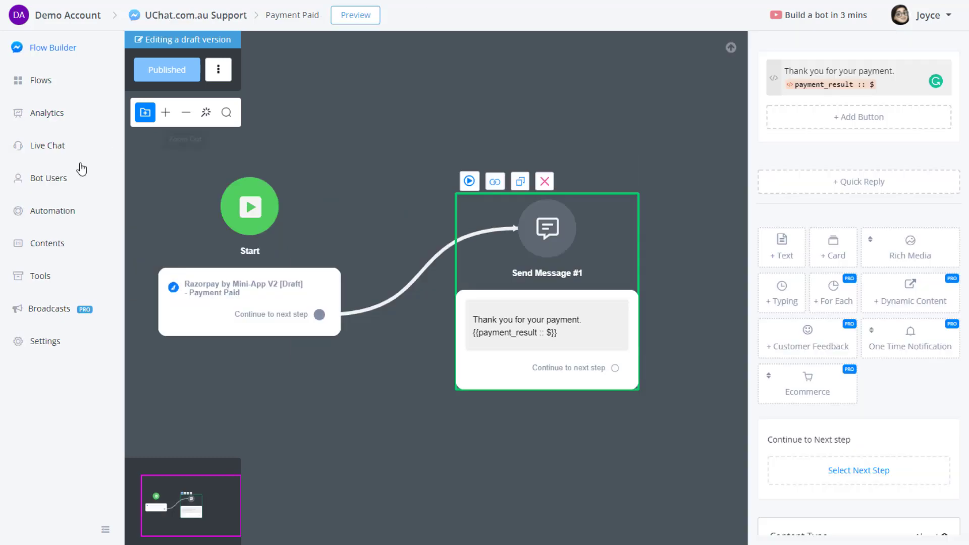
Publish the Testing flow and send a preview of its Razorpay Get Link action.
click(56, 80)
scroll(599, 474, down, 2)
click(398, 461)
click(154, 83)
scroll(346, 240, up, 5)
click(422, 215)
scroll(434, 295, up, 2)
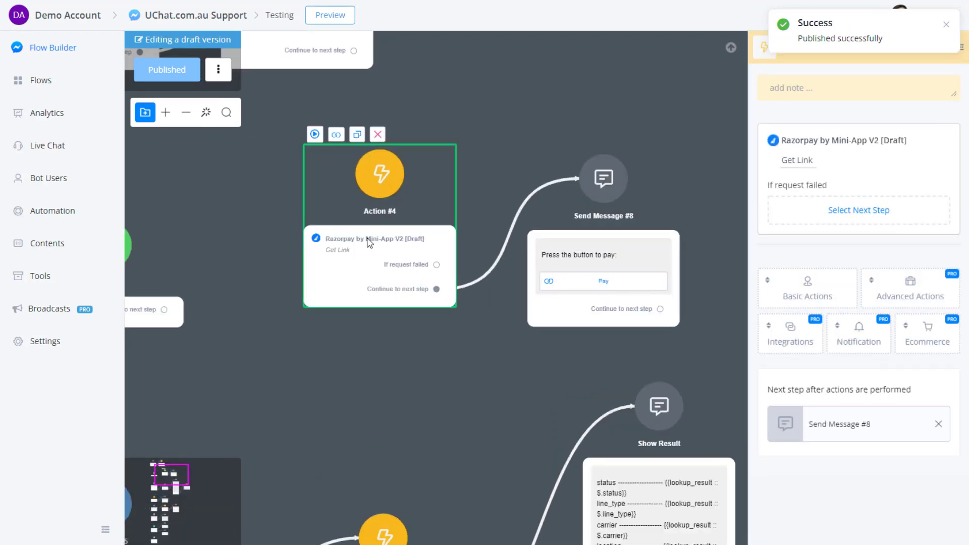
click(310, 135)
Open the payment link from the Messenger chat and pay by card using saved card details.
key(ctrl+Tab)
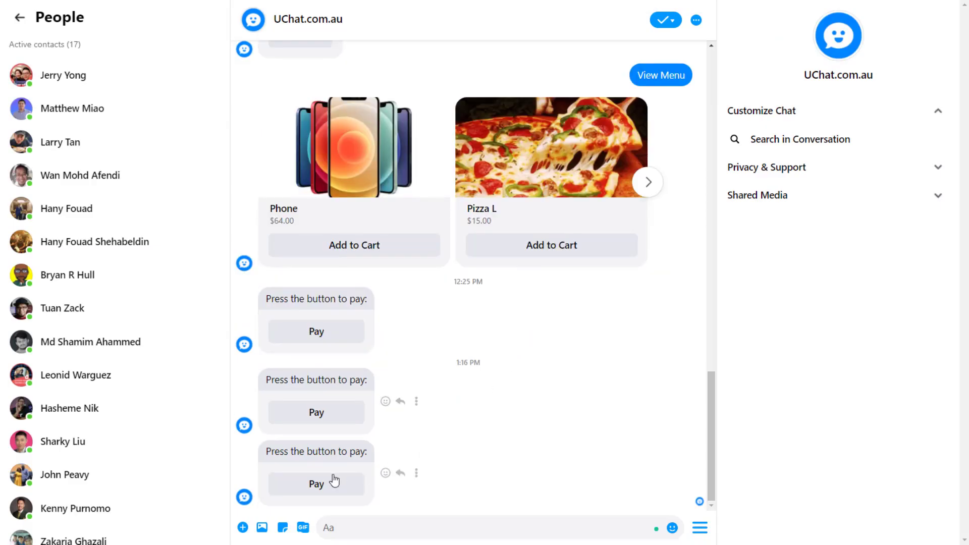
click(324, 486)
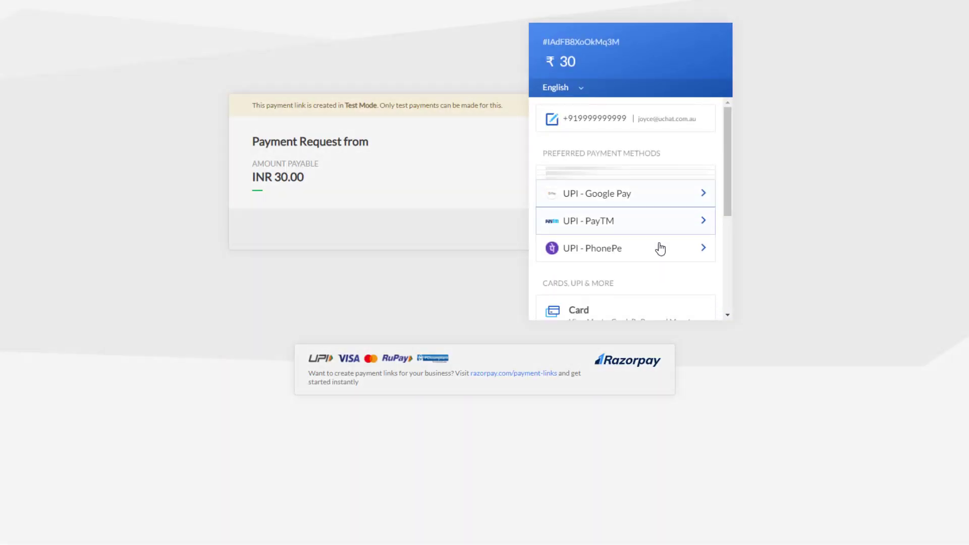
click(644, 301)
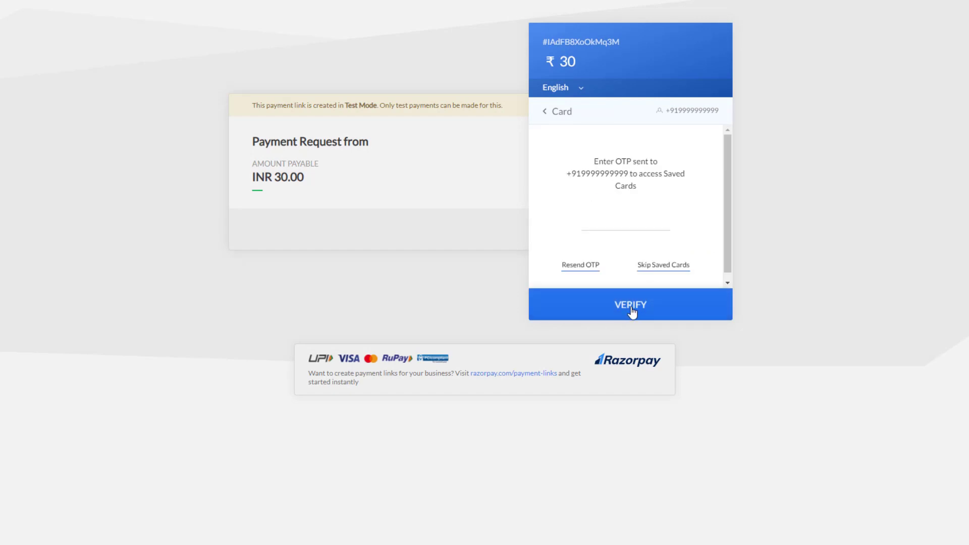
click(651, 265)
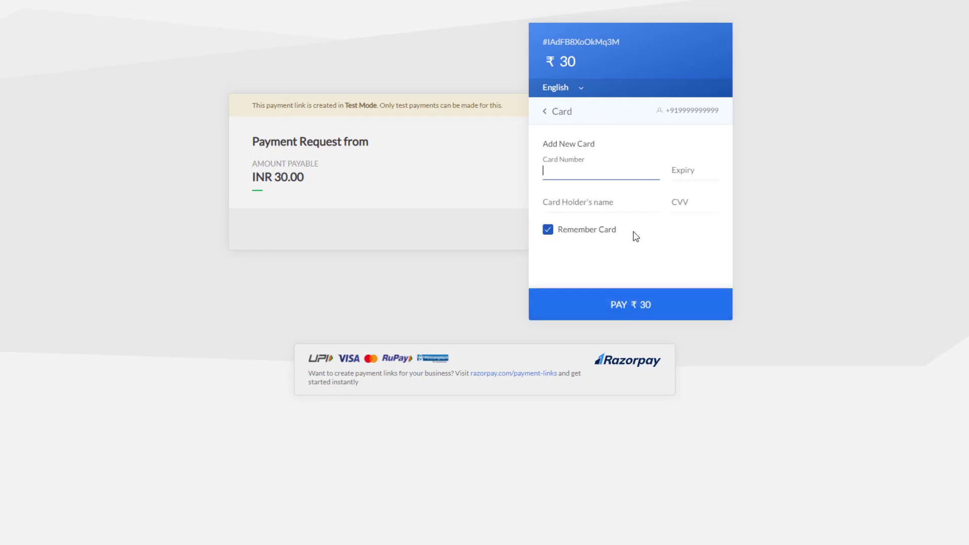
click(593, 170)
click(590, 205)
Enter CVV 123, pay ₹30 and mark the test payment as successful.
click(689, 208)
text(123)
click(686, 305)
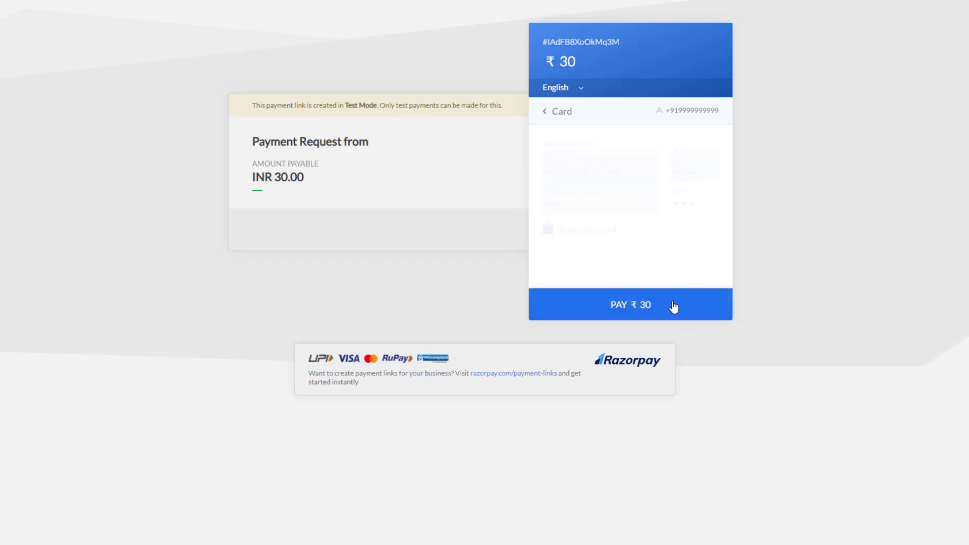
click(664, 265)
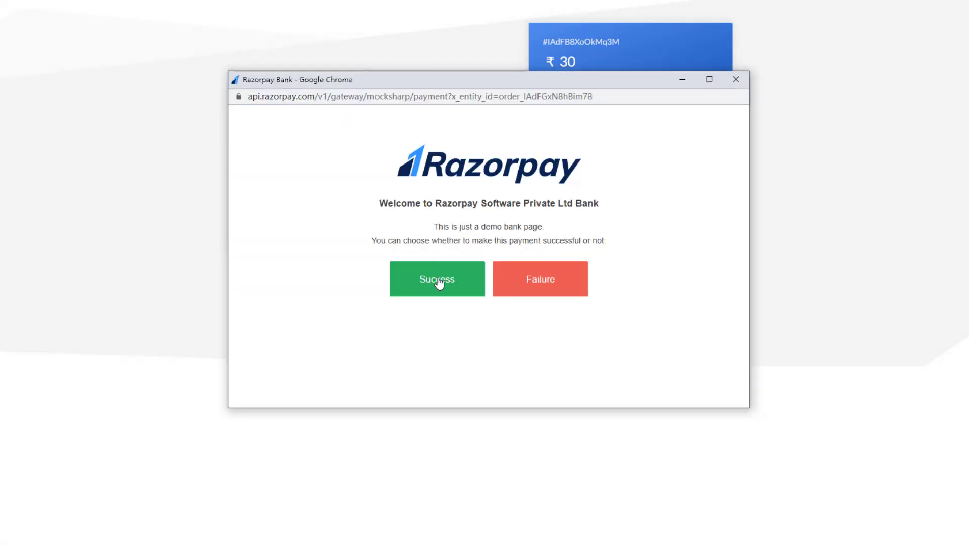
click(437, 281)
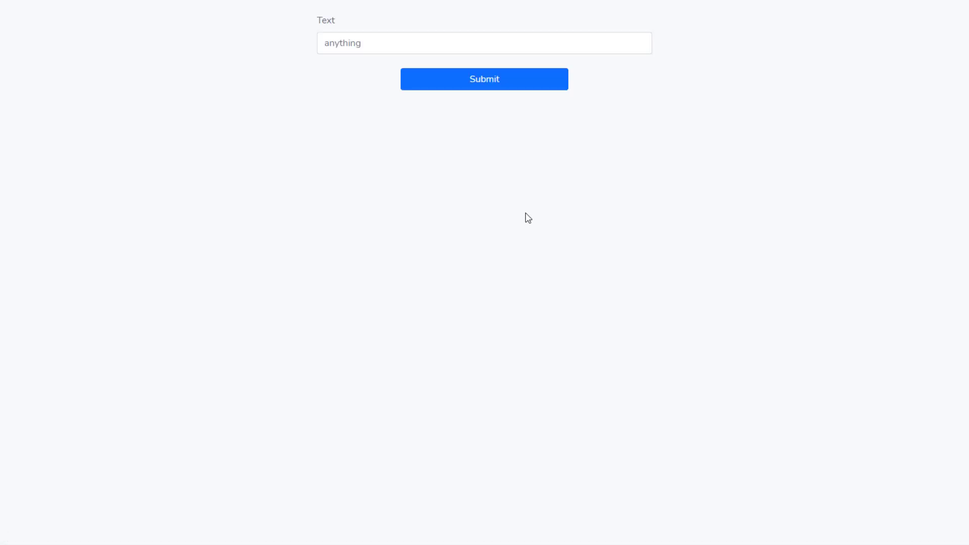
Submit 'asdfasdfasdf' in the Text form and review the THANK YOU message.
click(355, 46)
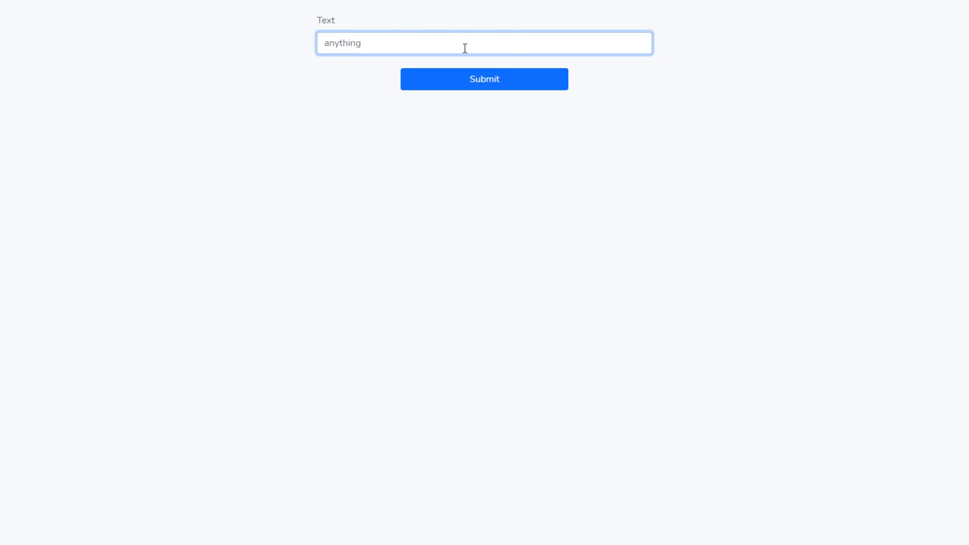
text(asdfasdfasdf)
click(500, 80)
drag(444, 264, 527, 263)
drag(453, 294, 552, 293)
click(572, 122)
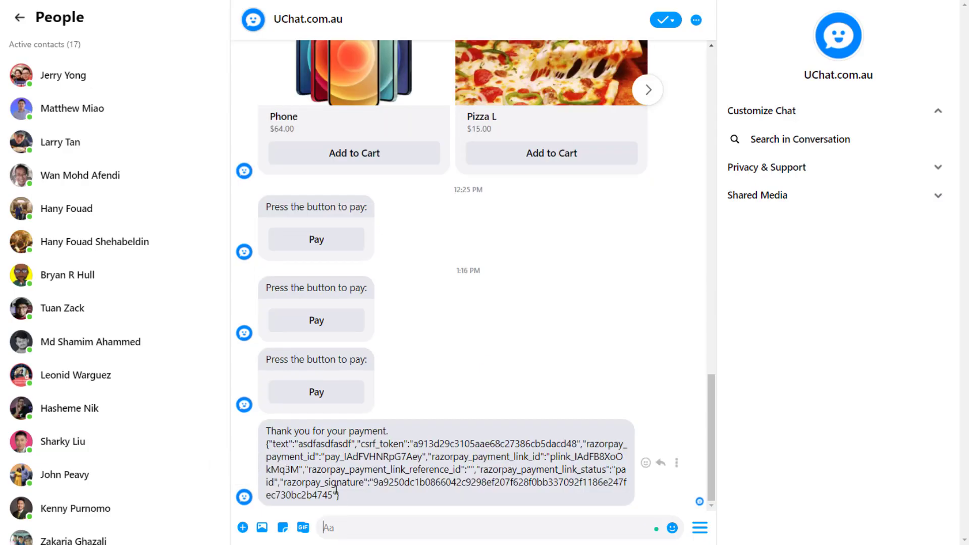
drag(273, 429, 390, 433)
click(351, 435)
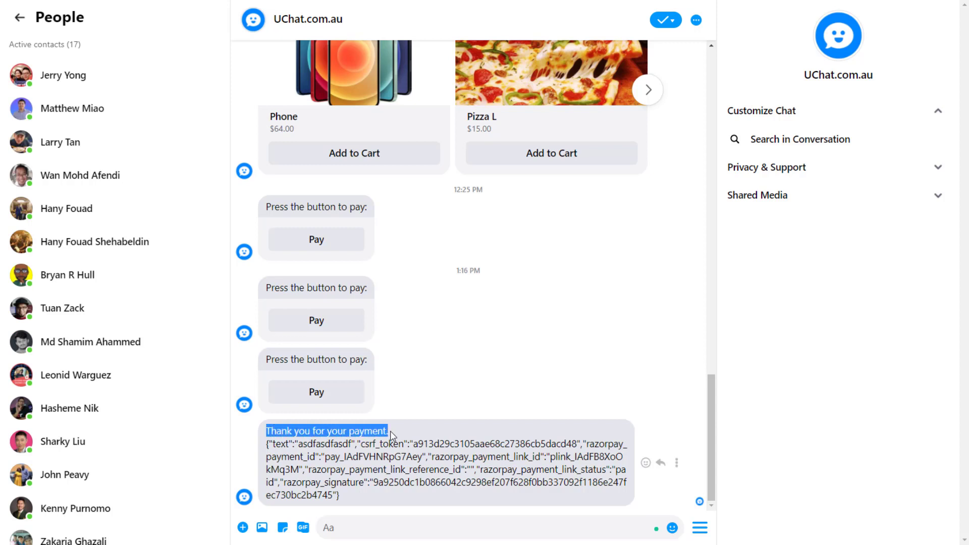
click(392, 431)
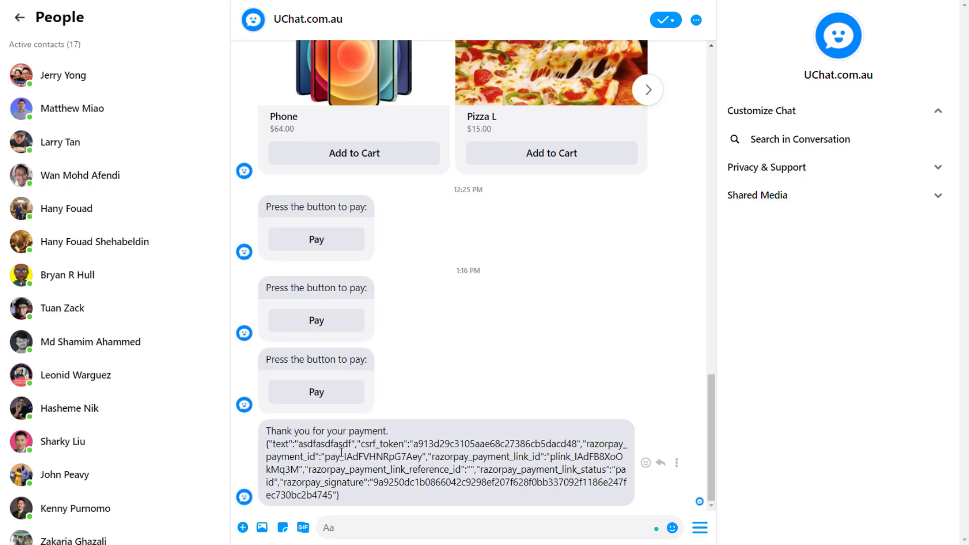
drag(276, 445, 358, 498)
click(358, 497)
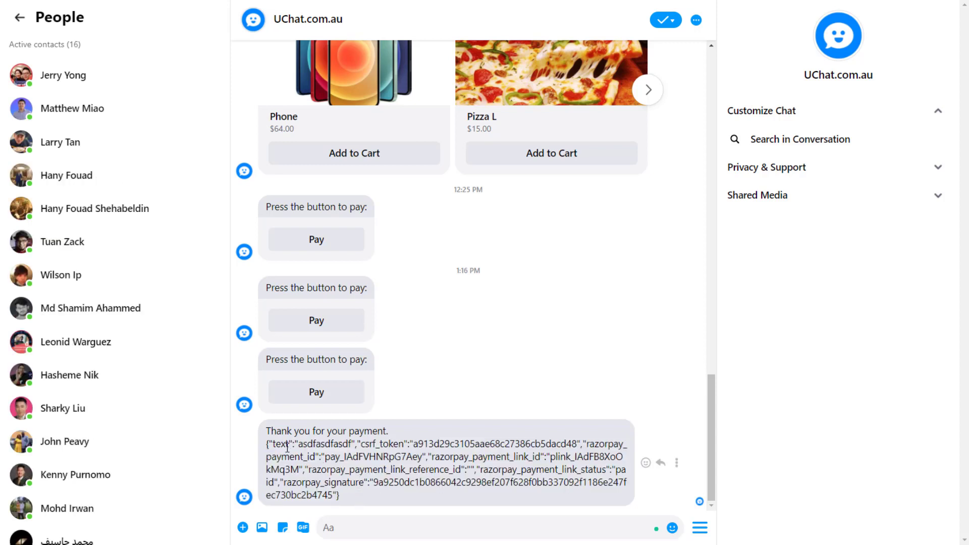
double_click(321, 444)
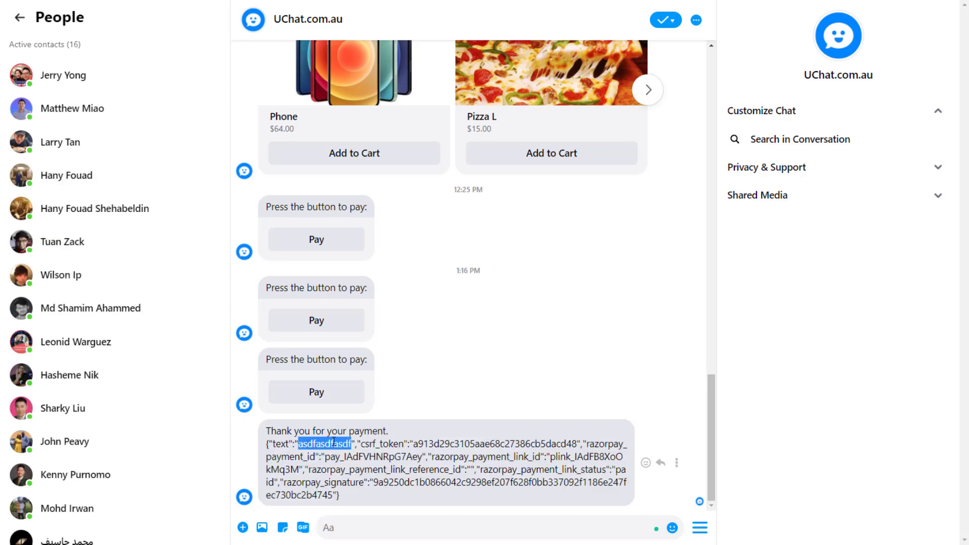
double_click(372, 446)
double_click(435, 445)
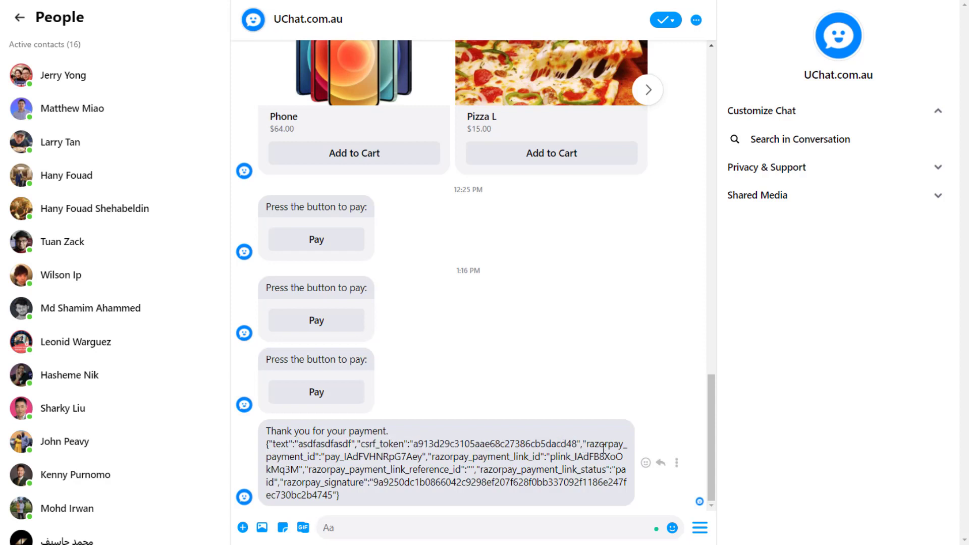
double_click(293, 457)
double_click(447, 458)
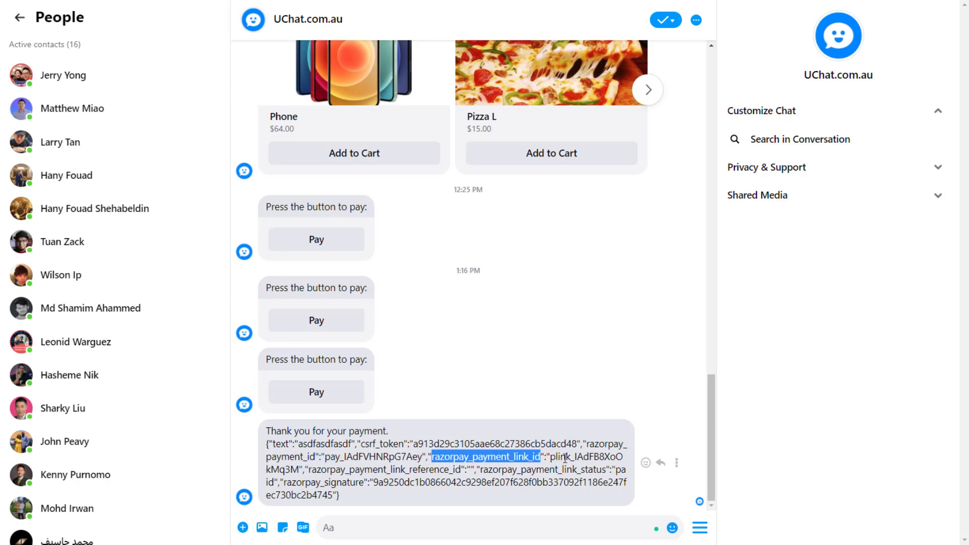
double_click(350, 471)
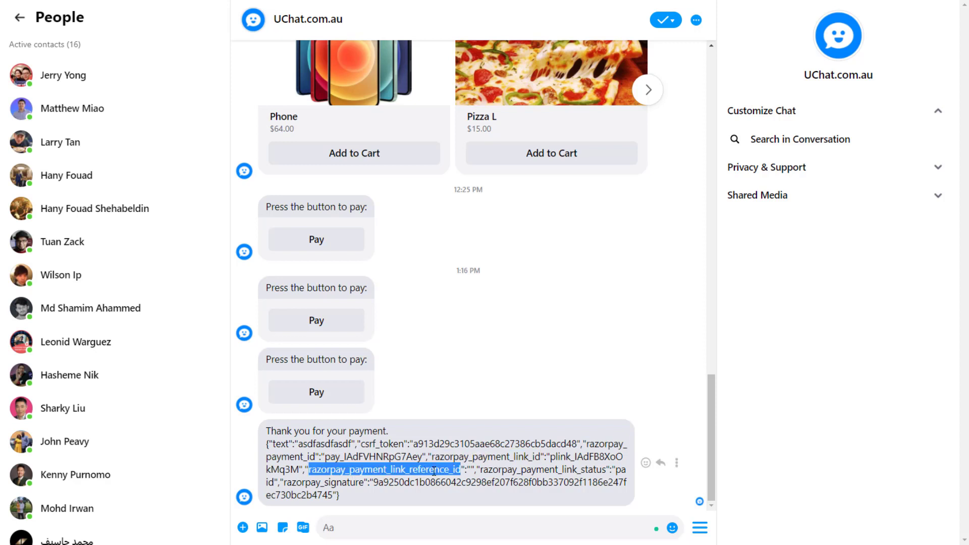
double_click(520, 471)
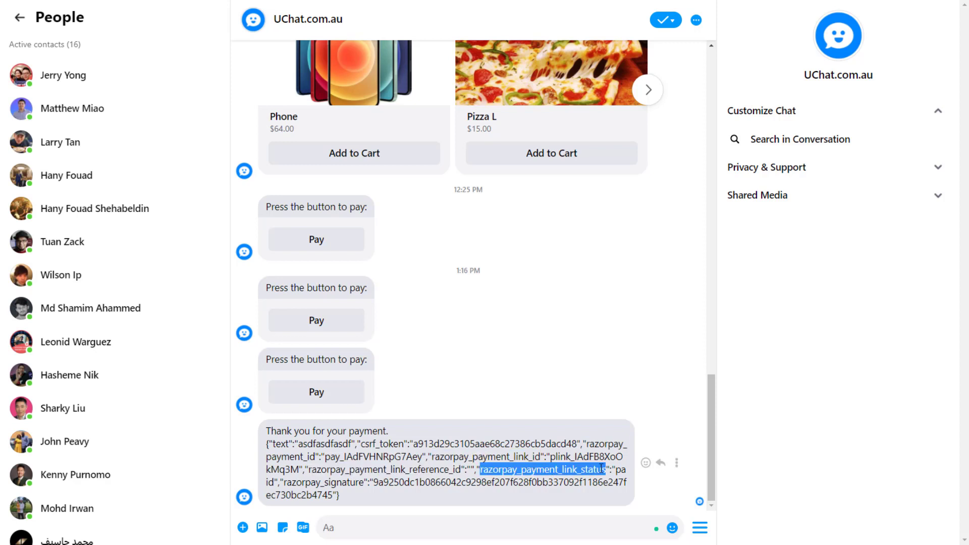
drag(616, 470, 275, 483)
click(423, 483)
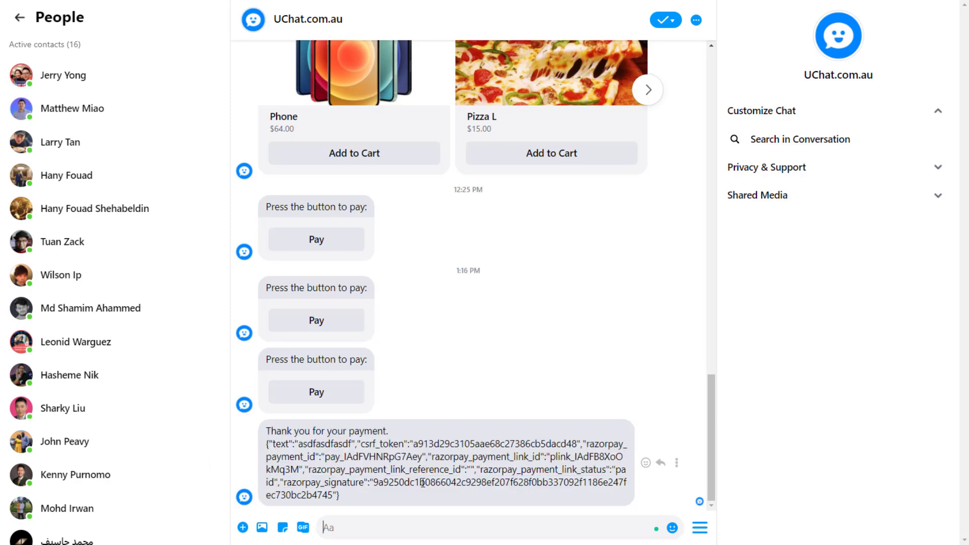
double_click(300, 443)
click(278, 444)
drag(274, 444, 353, 444)
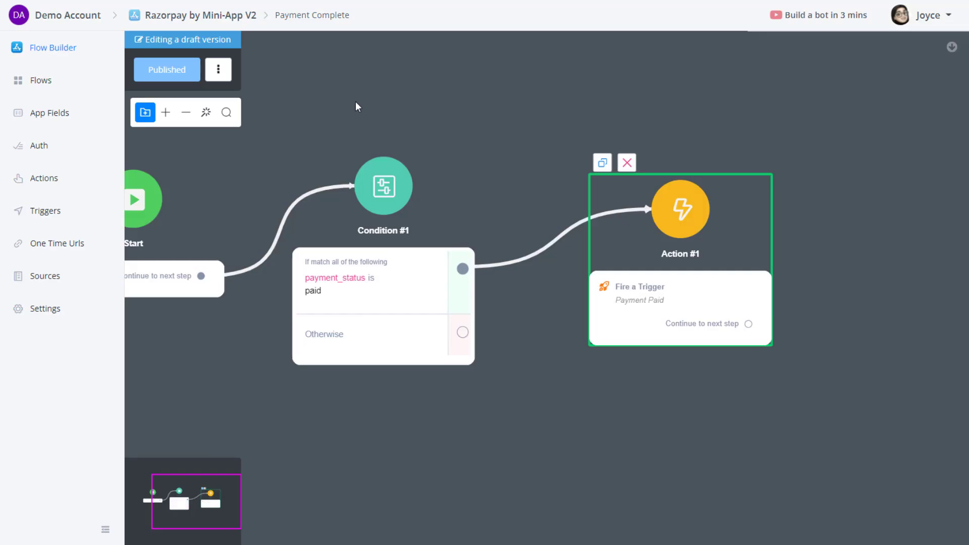
Open the THANK YOU one-time URL (runs Payment Complete) from the V2 mini-app's One Time Urls list.
drag(356, 102, 474, 95)
scroll(476, 101, down, 1)
drag(538, 88, 529, 123)
click(76, 248)
click(72, 51)
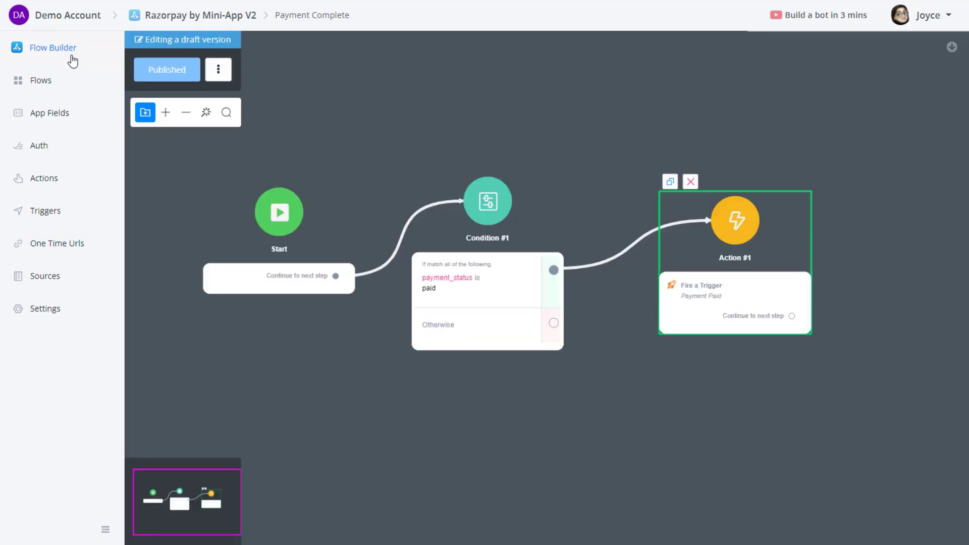
click(59, 80)
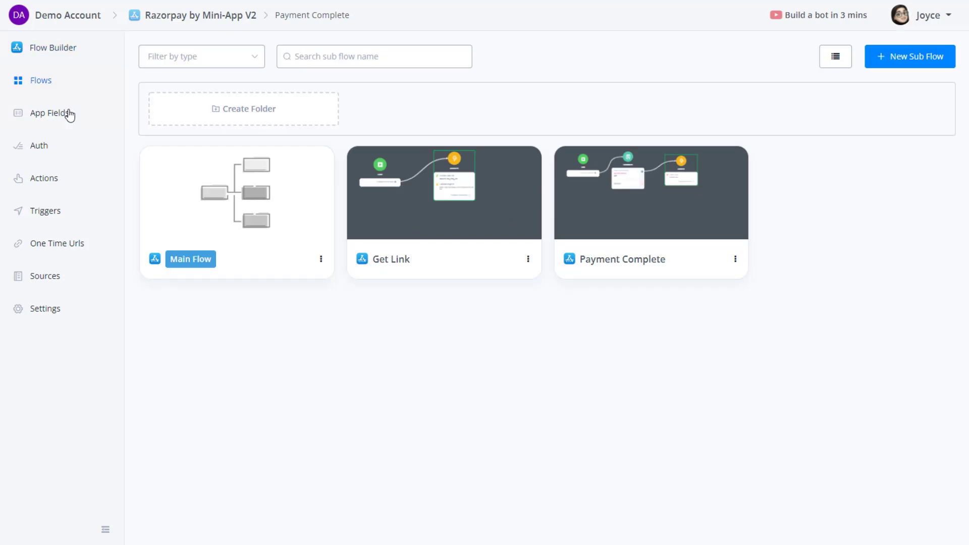
click(64, 114)
click(45, 210)
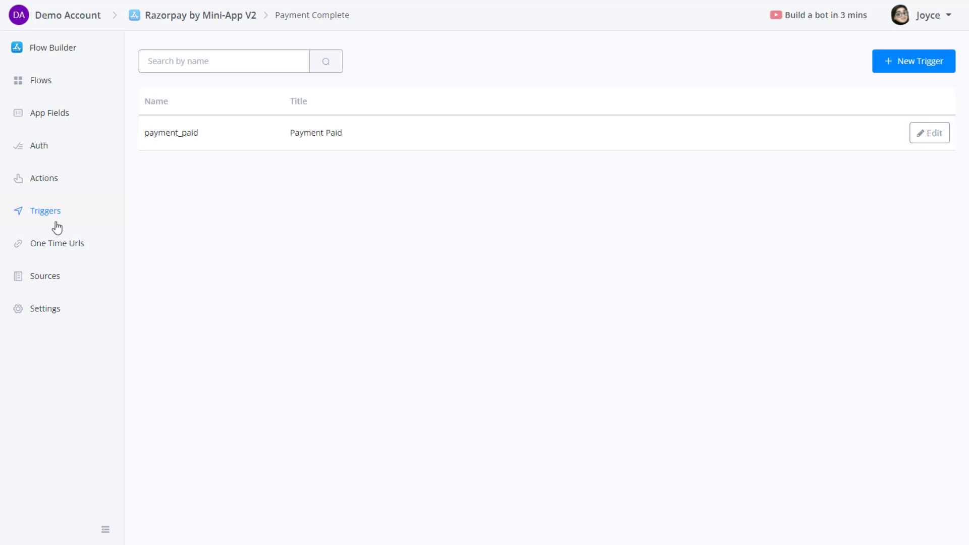
click(64, 244)
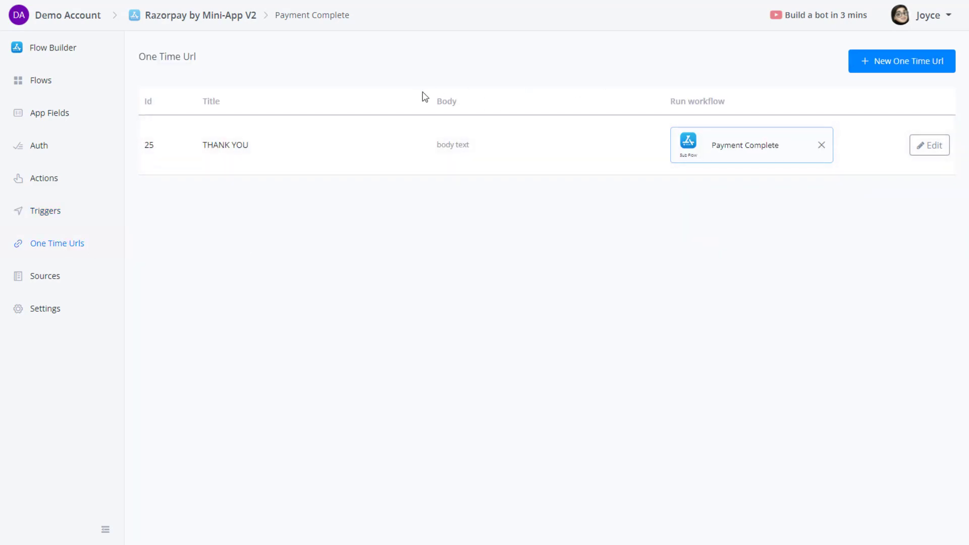
click(929, 146)
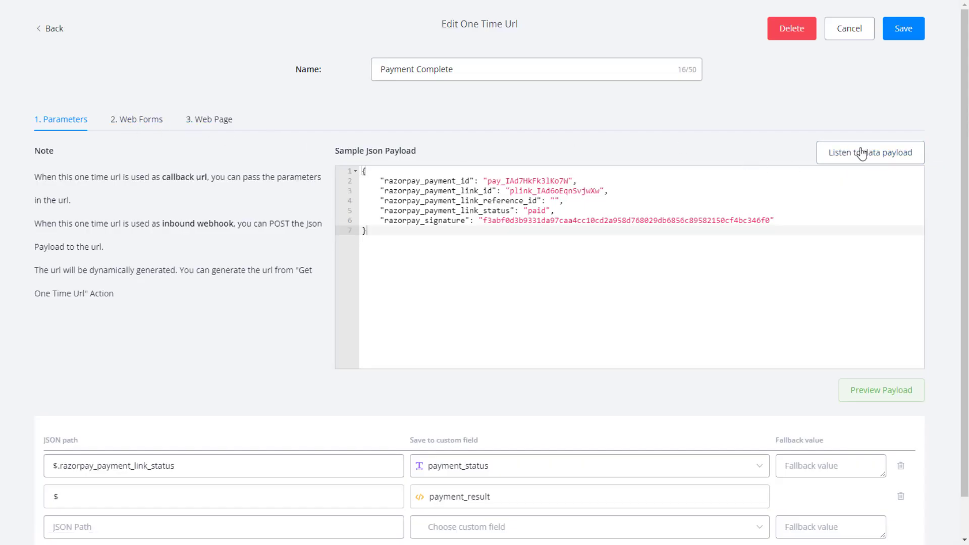
drag(370, 221, 364, 171)
click(383, 237)
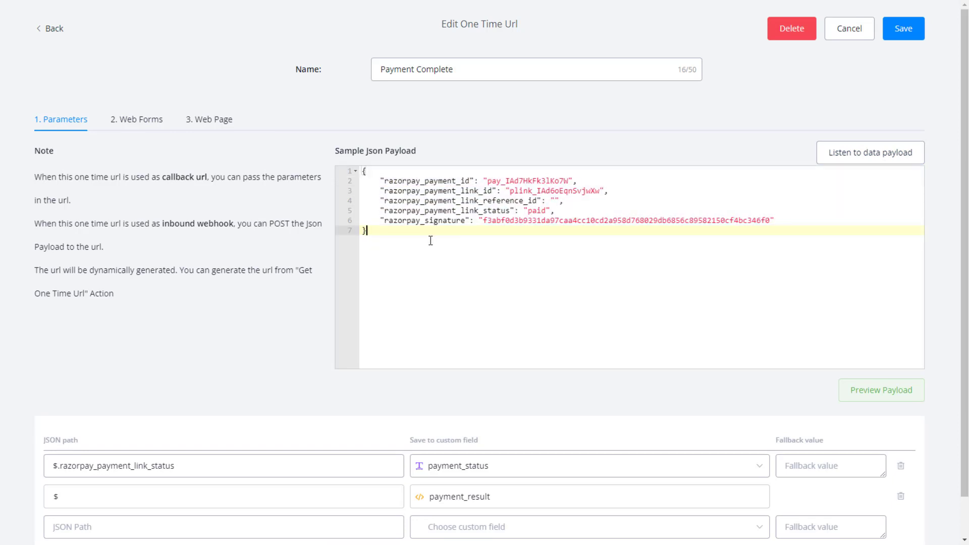
click(420, 203)
scroll(170, 152, down, 1)
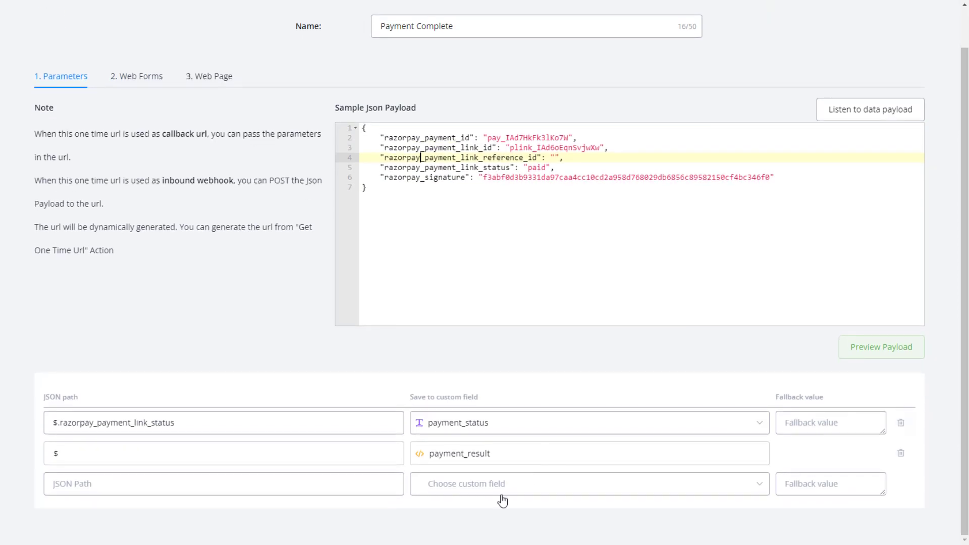
scroll(166, 174, up, 1)
click(138, 121)
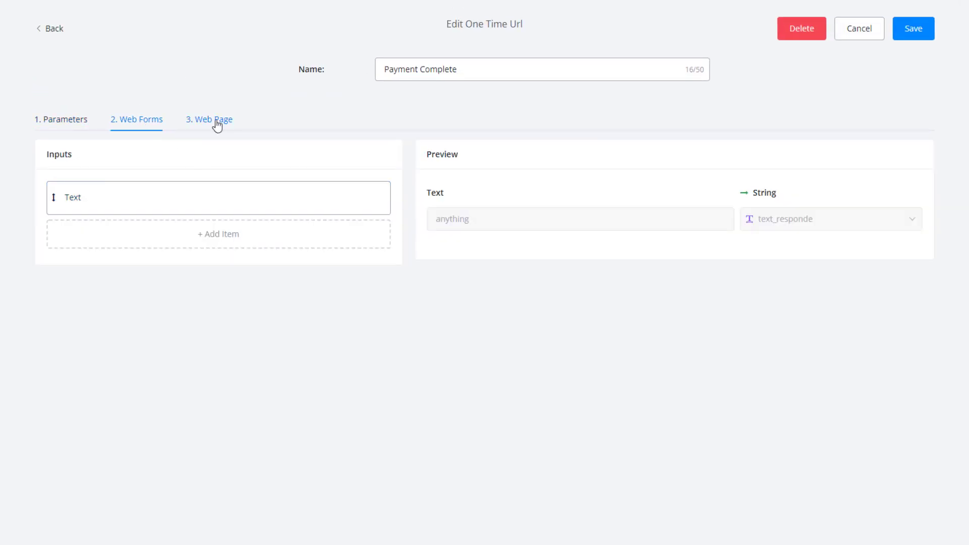
click(217, 123)
click(132, 122)
click(214, 124)
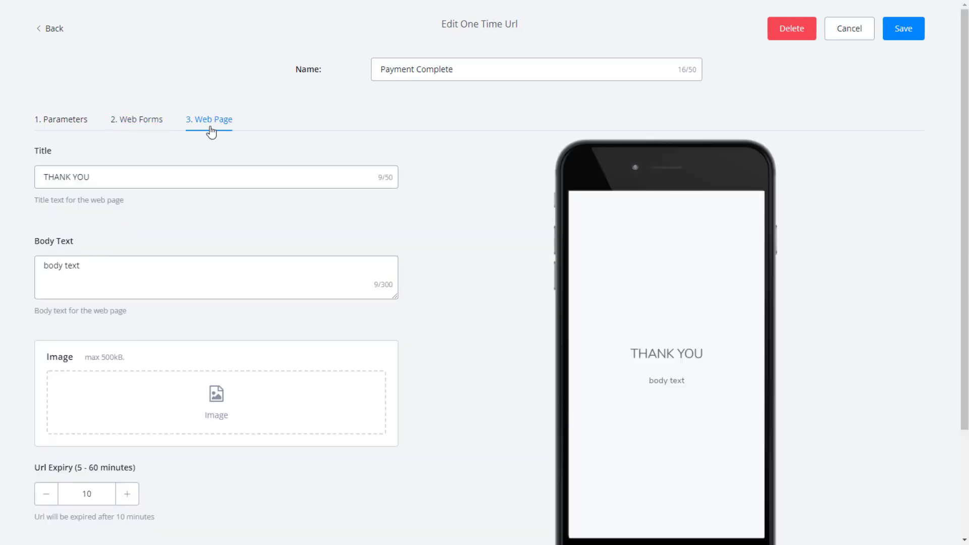
scroll(619, 322, down, 3)
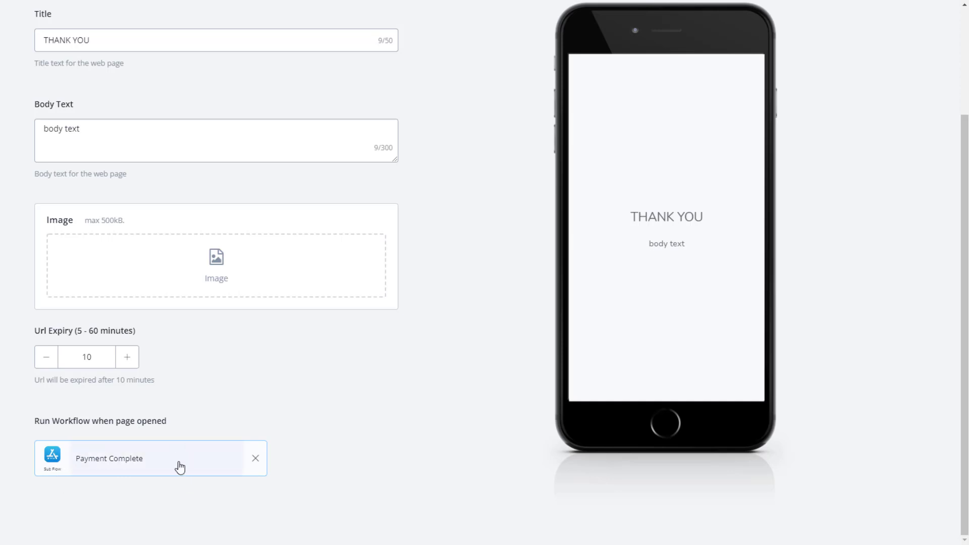
scroll(224, 428, up, 3)
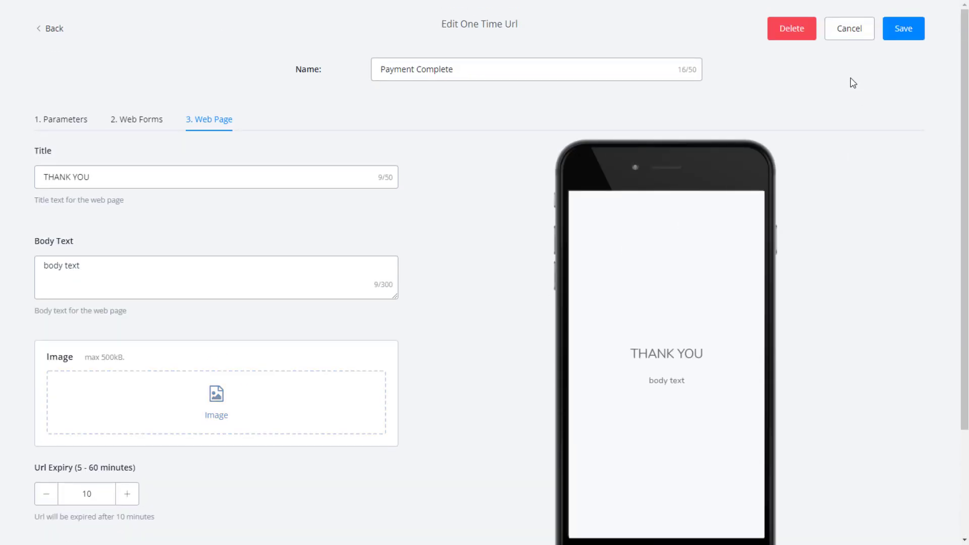
click(852, 35)
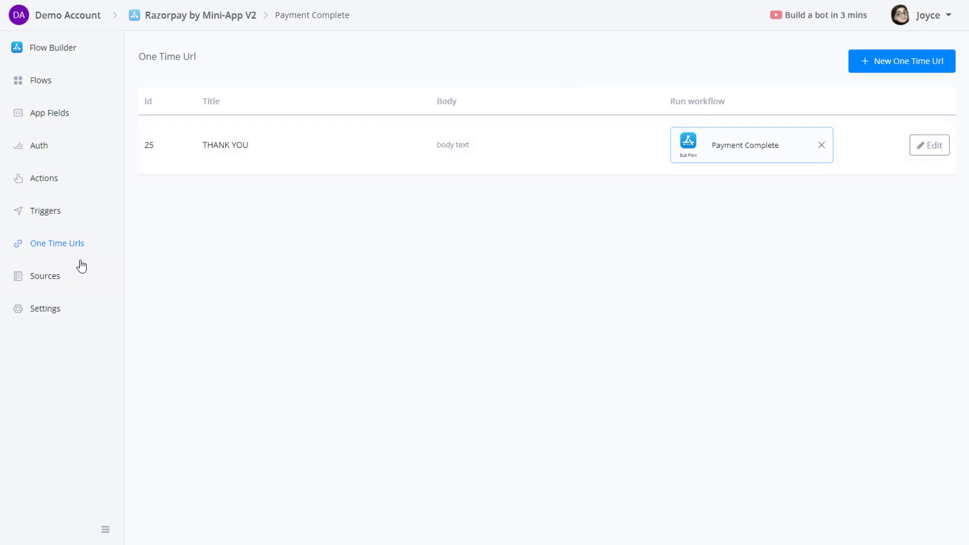
Inspect the condition step in the Payment Complete sub-flow.
click(40, 81)
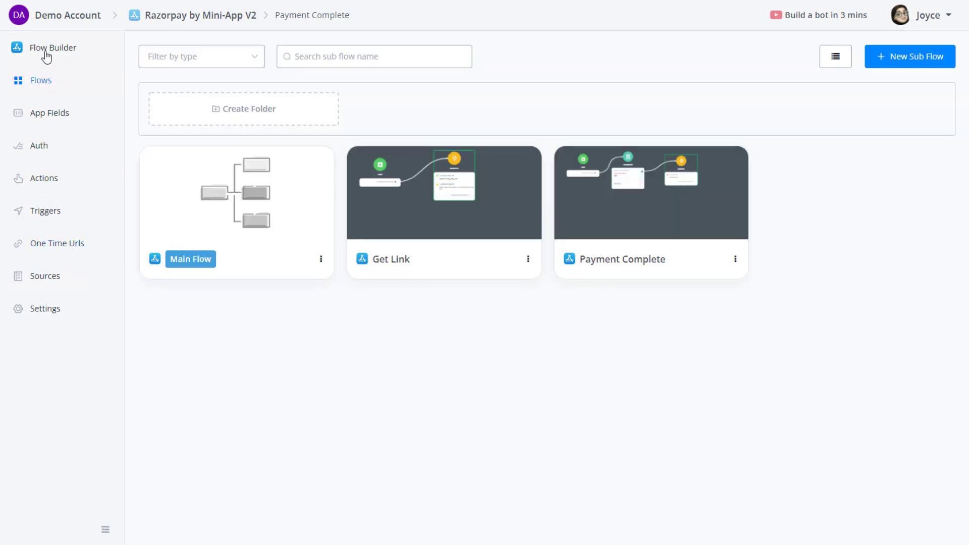
click(45, 52)
click(520, 289)
click(40, 80)
Review the Get Link sub-flow's External Request JSON body and close it unchanged.
click(510, 216)
drag(598, 359, 457, 337)
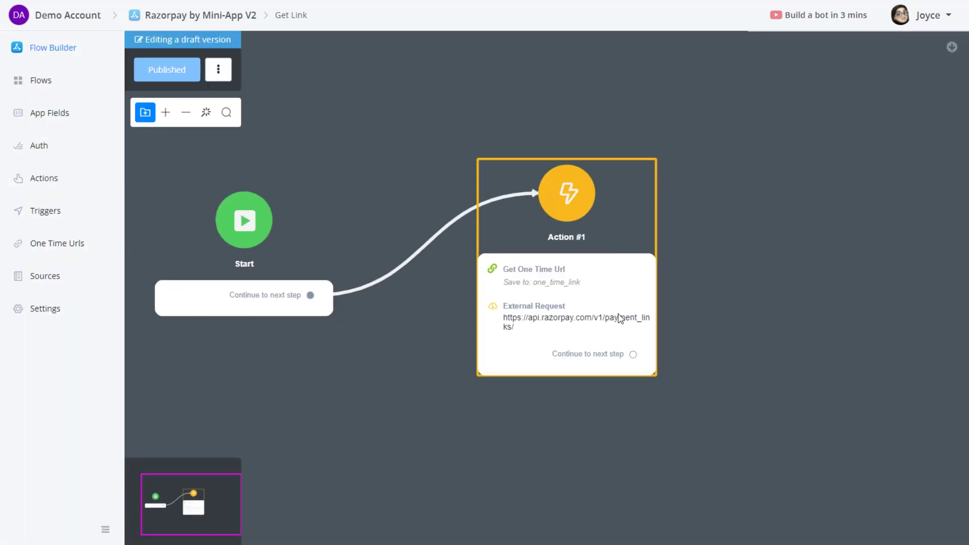
click(620, 317)
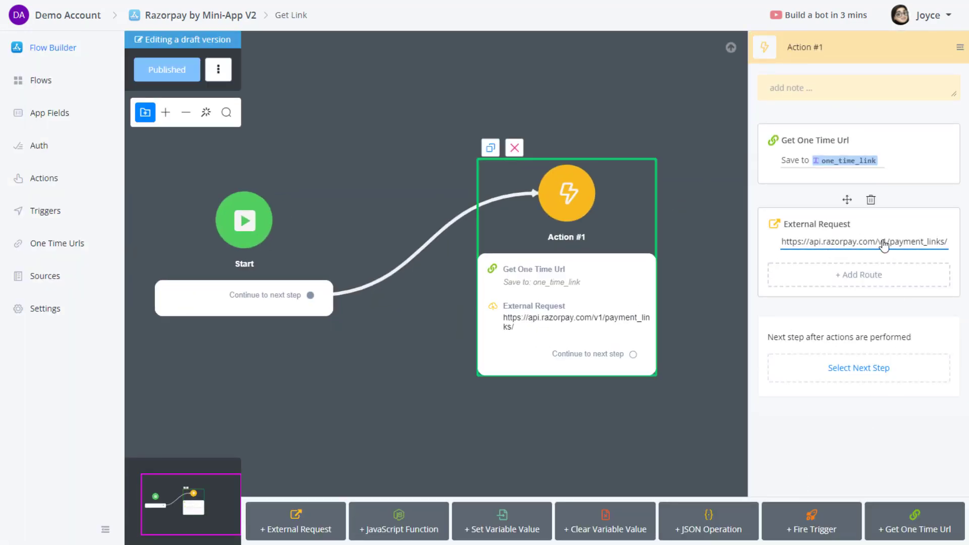
click(865, 246)
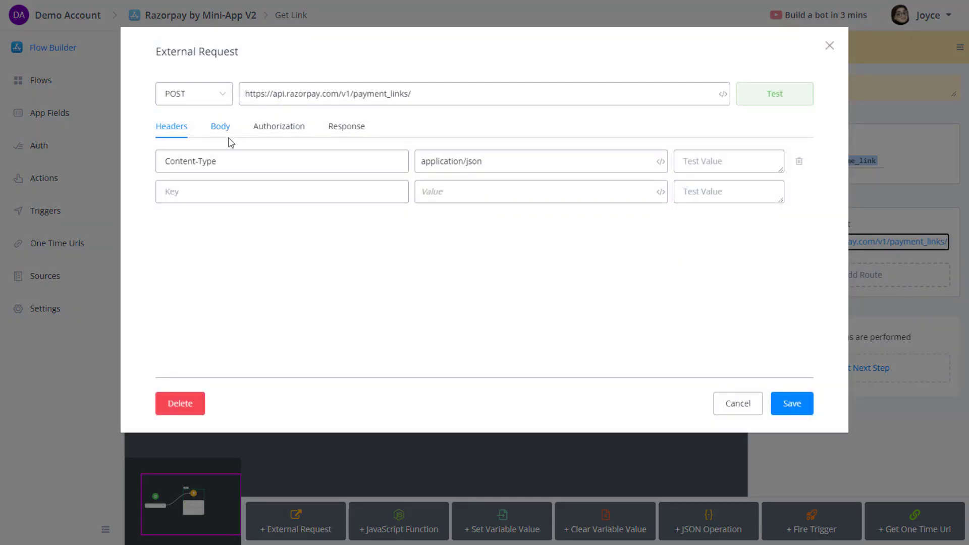
click(212, 126)
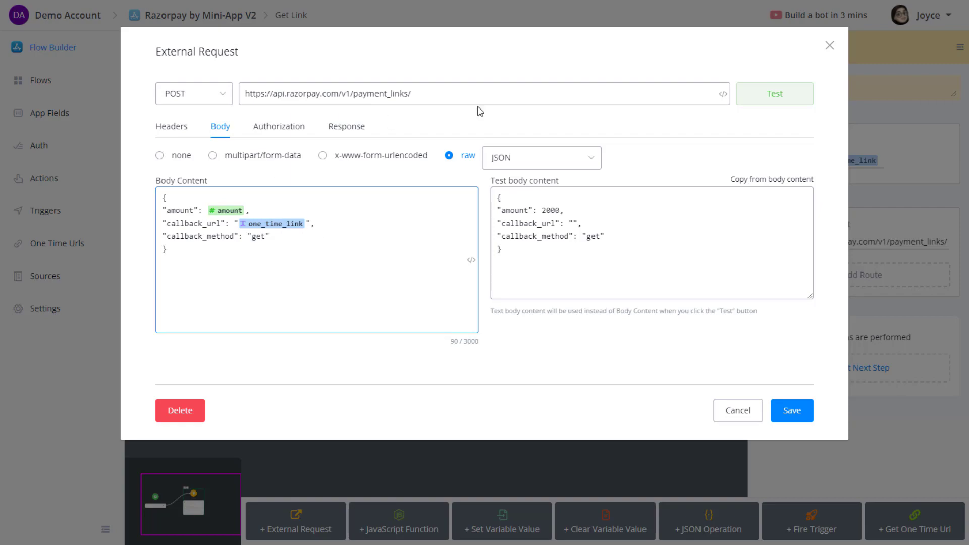
click(745, 413)
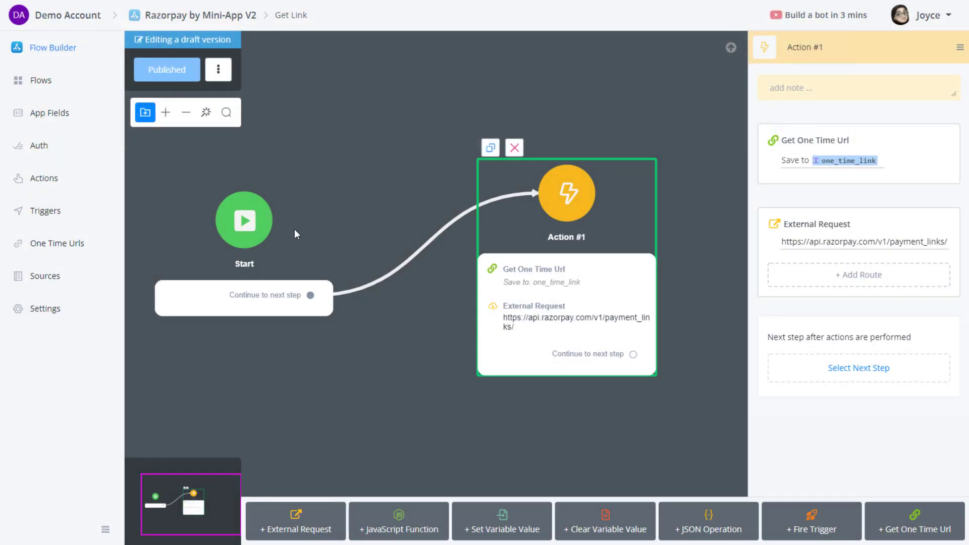
Go to the bot's triggers list and start adding a new trigger.
click(66, 82)
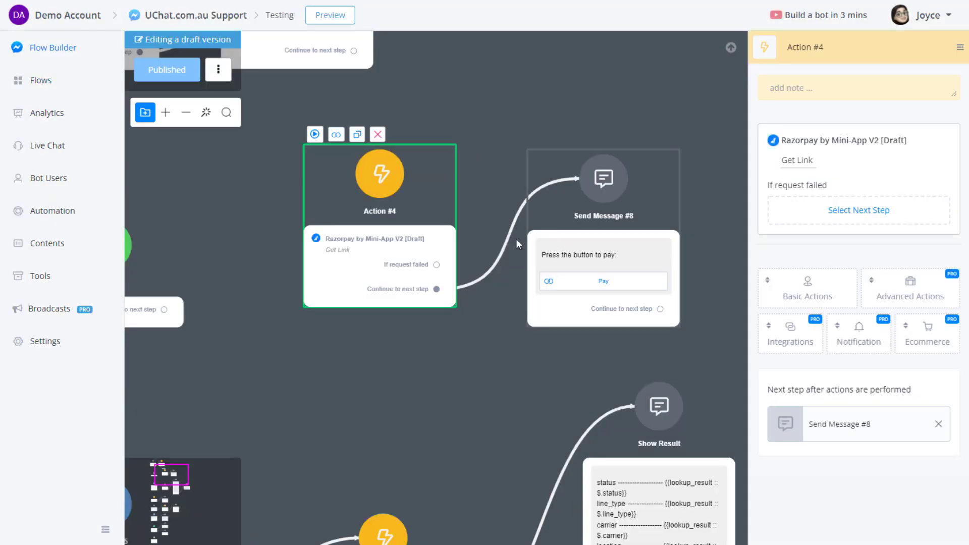
click(60, 212)
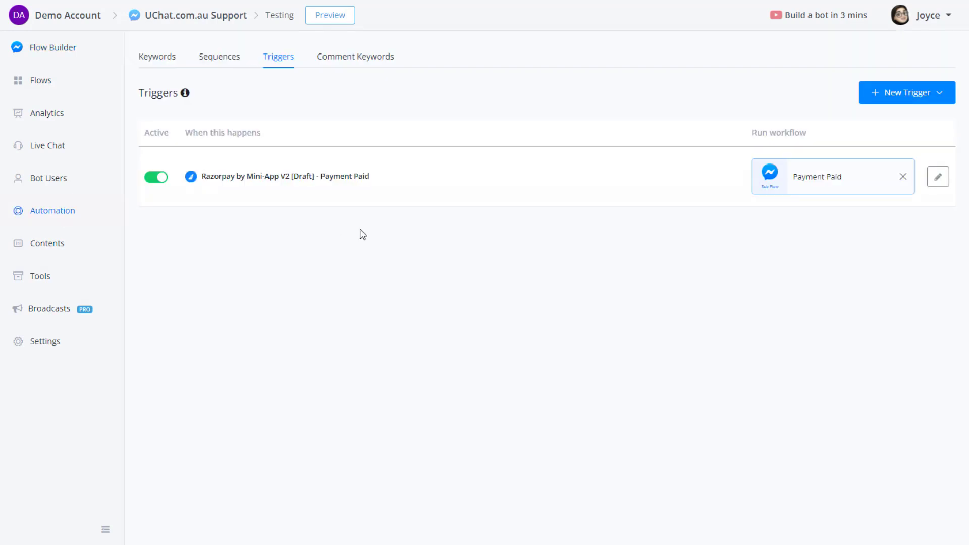
click(926, 92)
Review the Edit App page's Auth, Triggers, Actions and Sources definitions, including the get_link action.
click(419, 321)
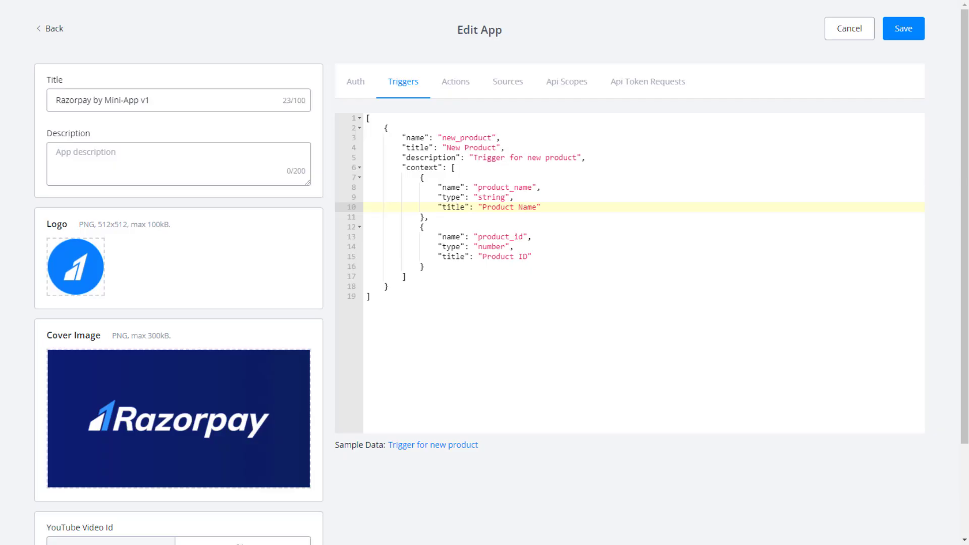
scroll(371, 67, down, 3)
scroll(201, 74, up, 3)
scroll(152, 313, down, 3)
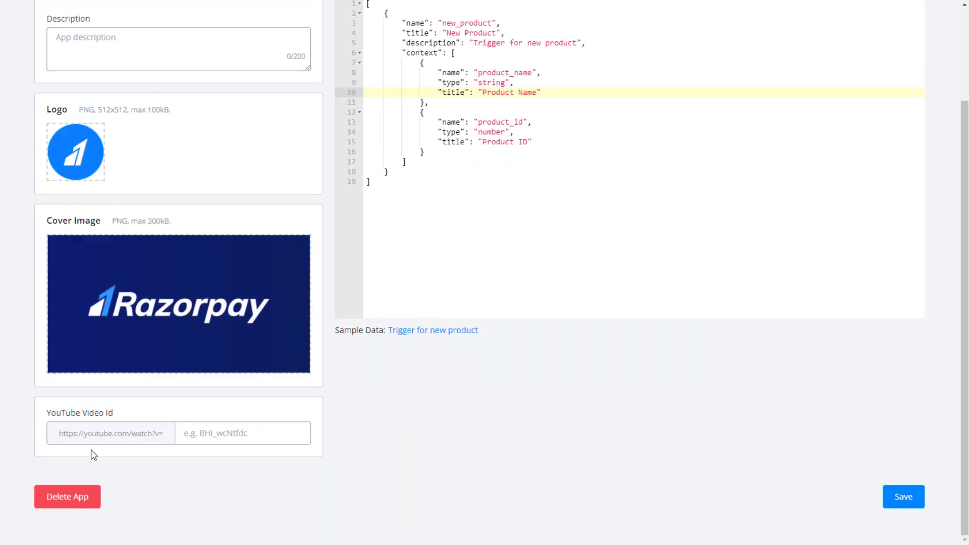
scroll(136, 162, up, 3)
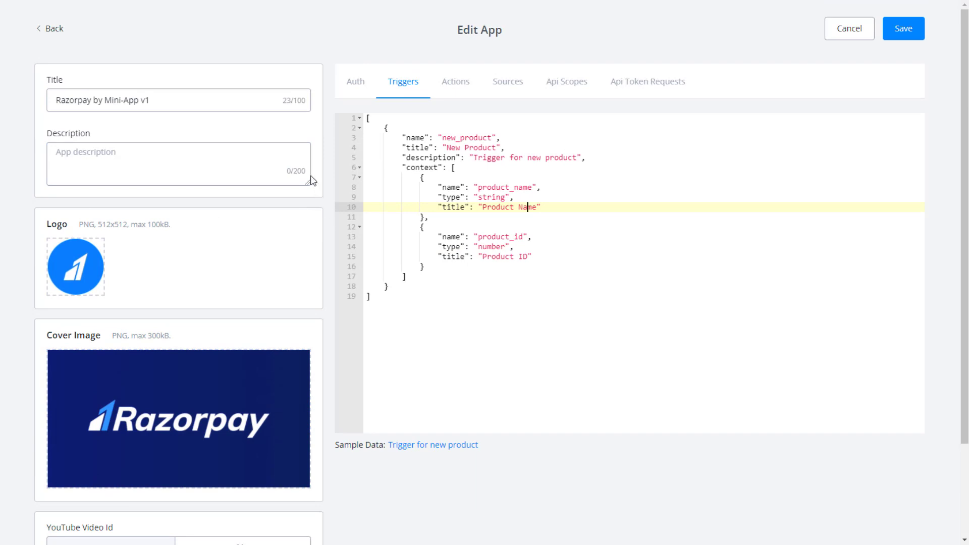
click(350, 91)
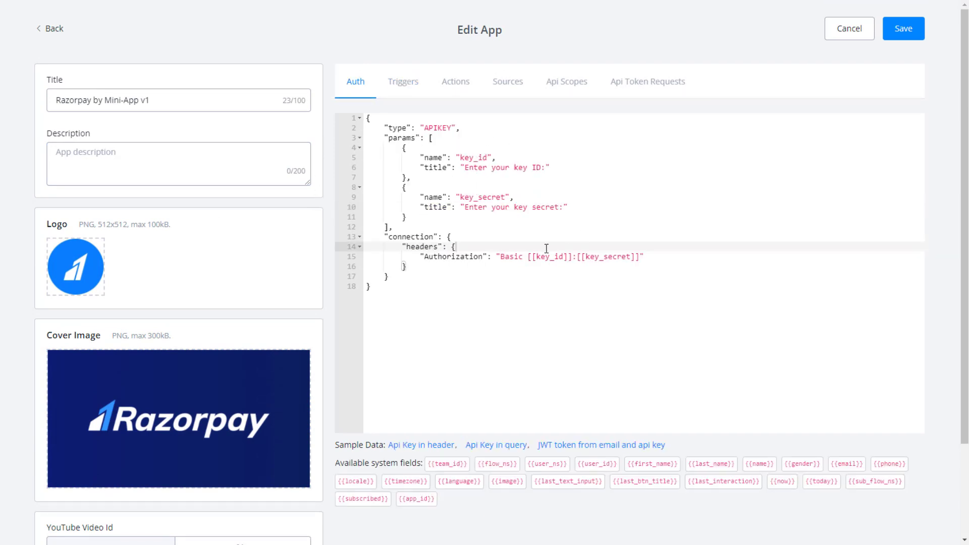
click(409, 89)
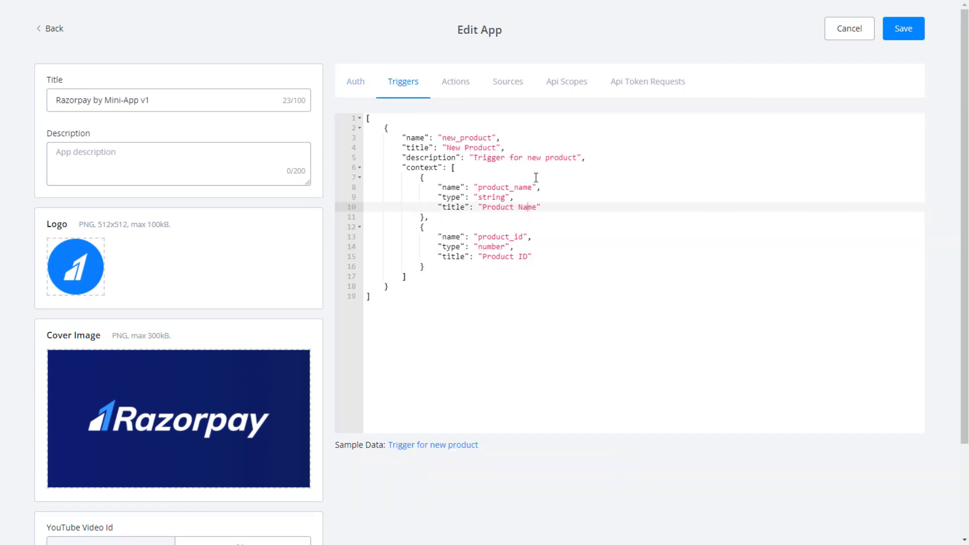
click(472, 91)
scroll(542, 146, down, 5)
scroll(541, 146, up, 5)
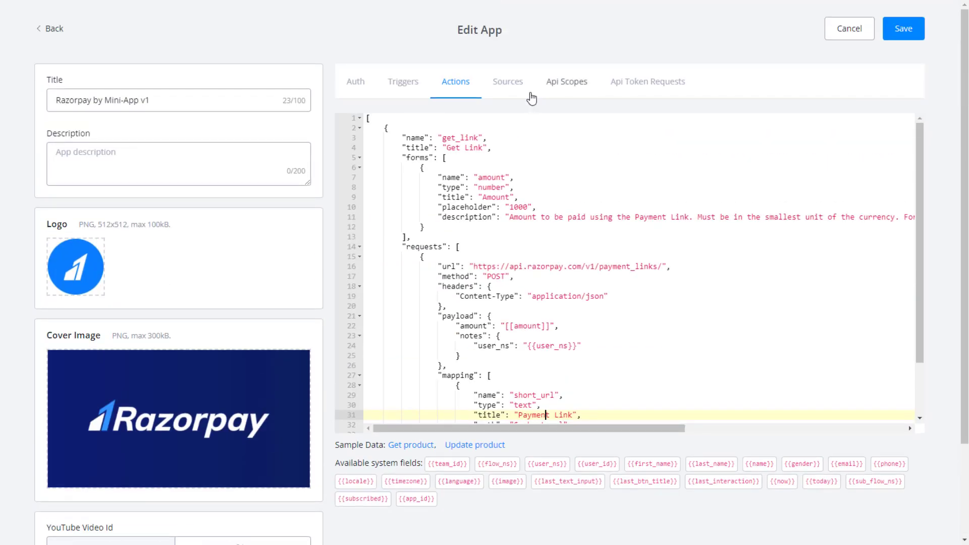
click(530, 93)
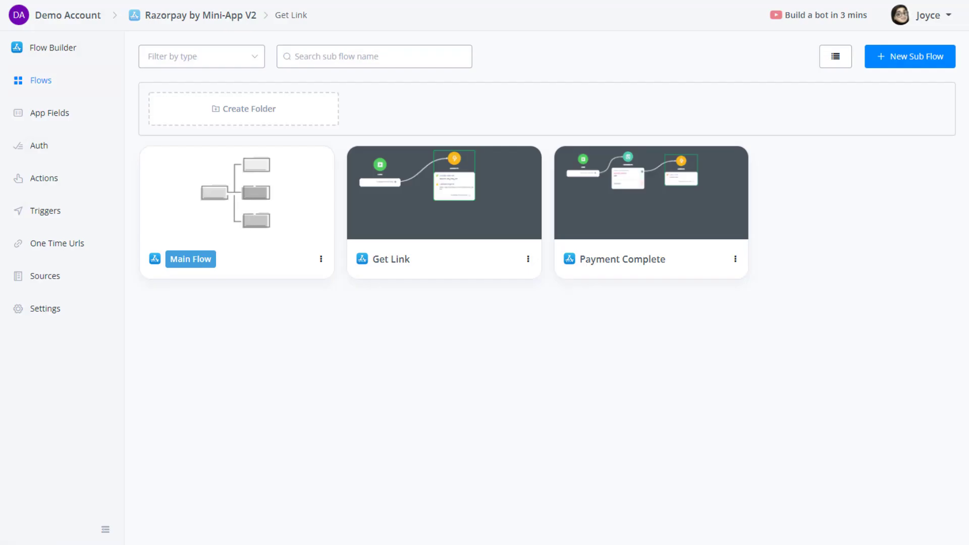
Create a new static source named gender with title Gender.
click(51, 277)
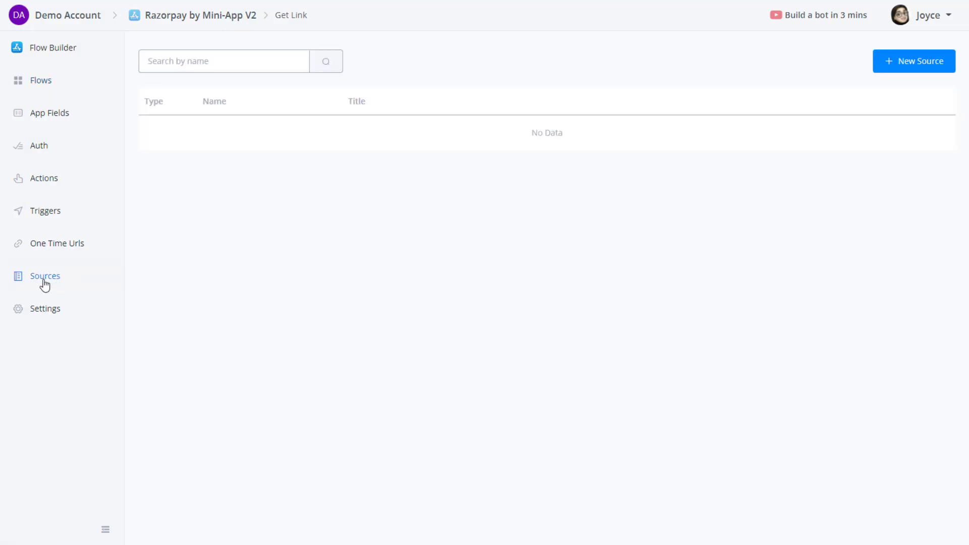
click(882, 72)
click(357, 123)
click(605, 125)
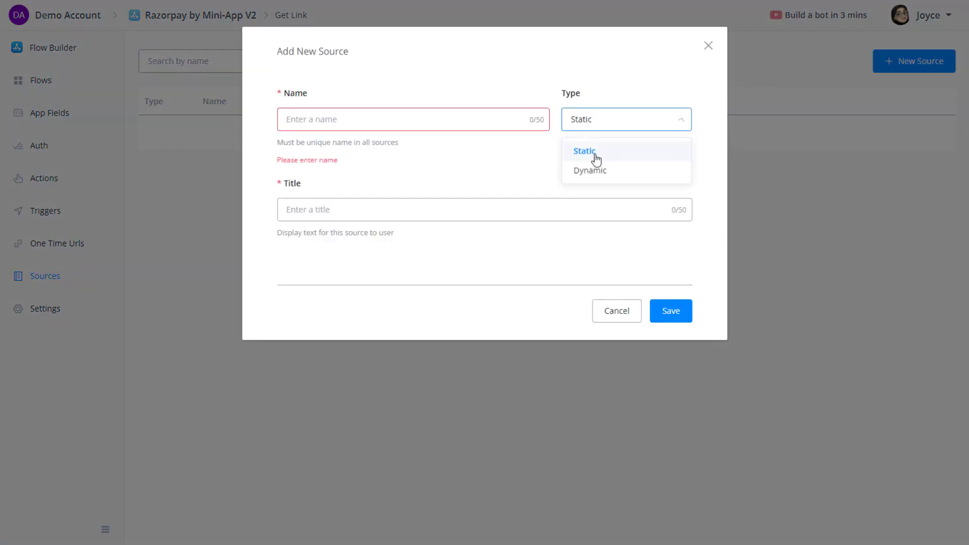
click(591, 170)
click(593, 122)
click(608, 158)
click(491, 121)
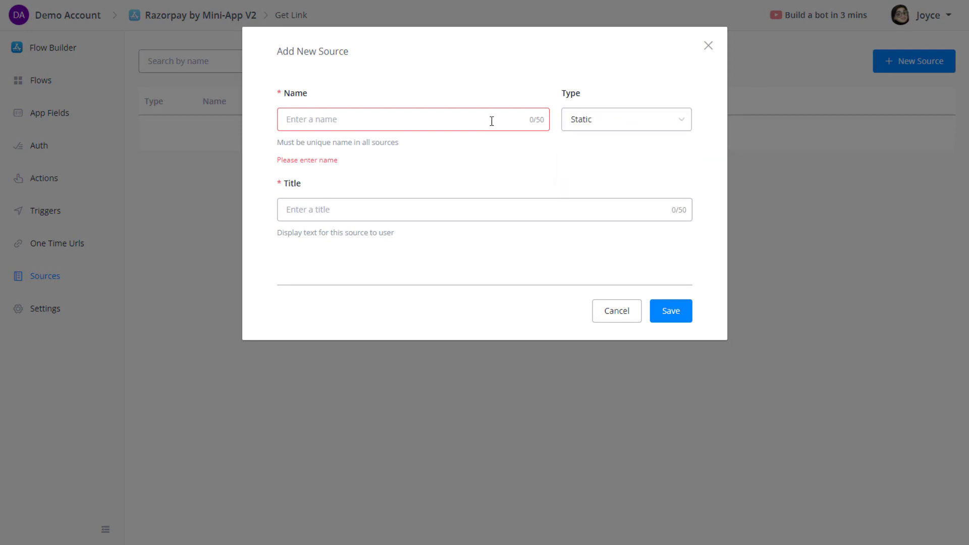
text(gender)
click(406, 209)
text(Gender)
click(676, 314)
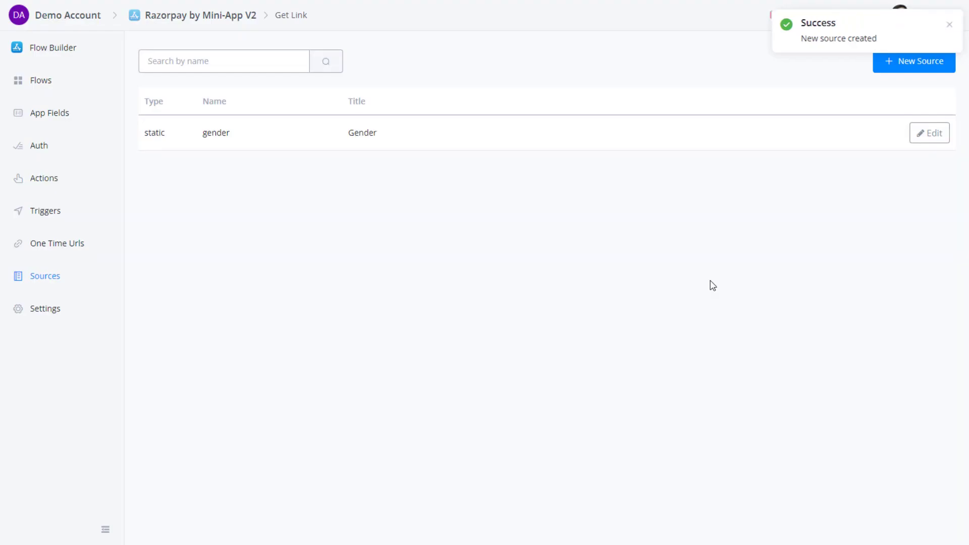
Add the options Male/male and Femail/female to the gender source and save.
click(925, 135)
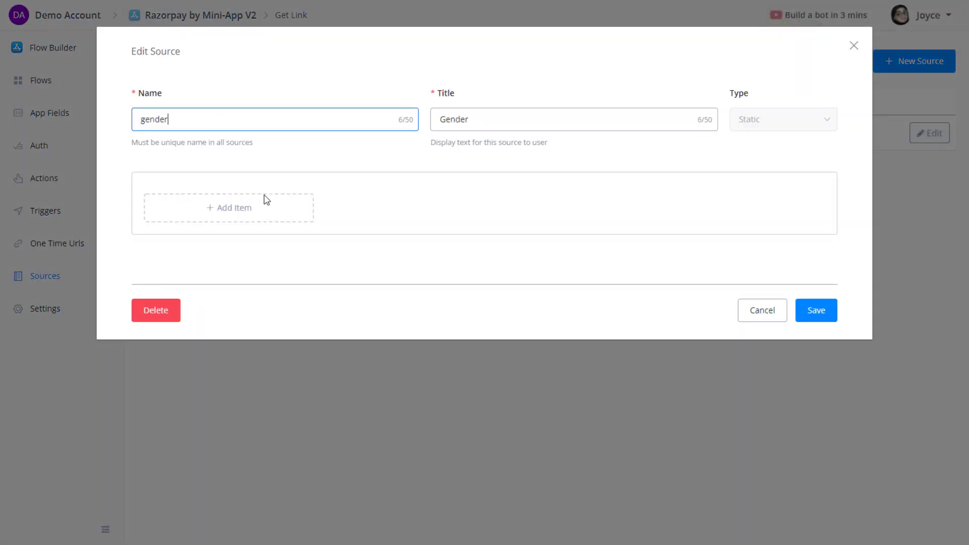
click(226, 220)
click(210, 200)
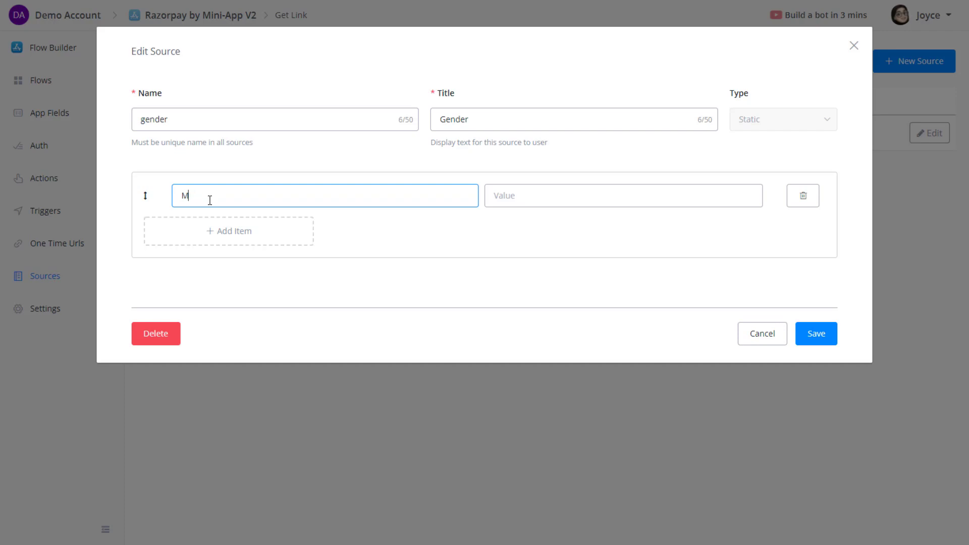
text(Male)
click(515, 203)
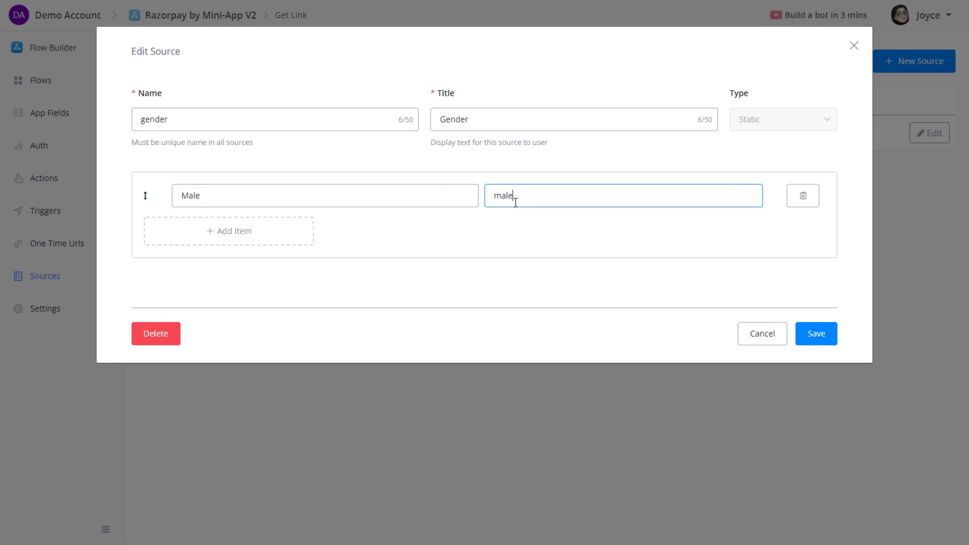
click(274, 244)
click(219, 222)
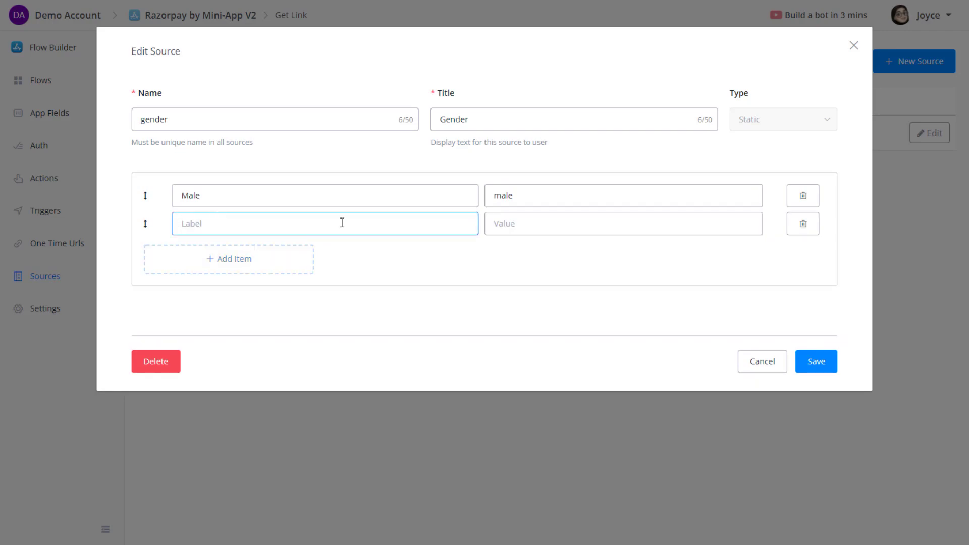
click(534, 221)
text(f)
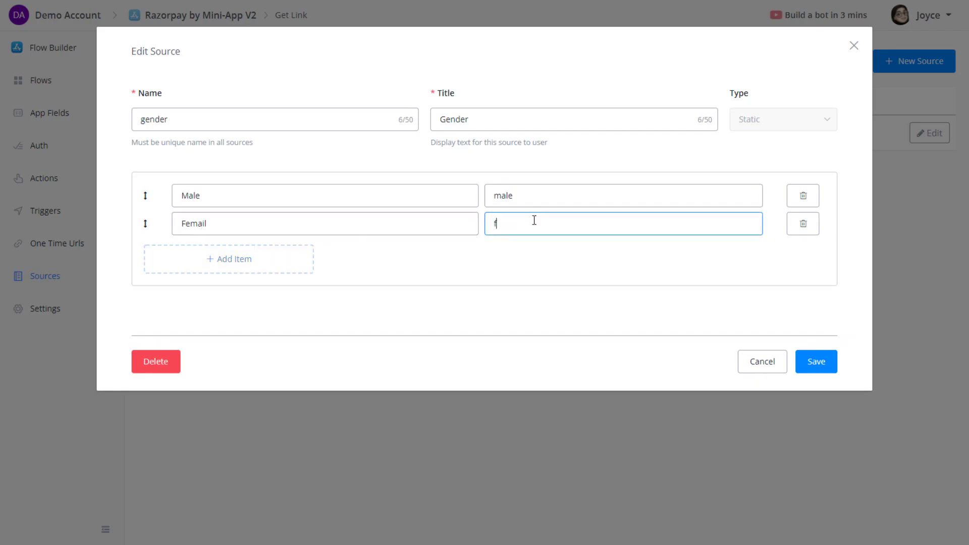
text(emale)
click(818, 363)
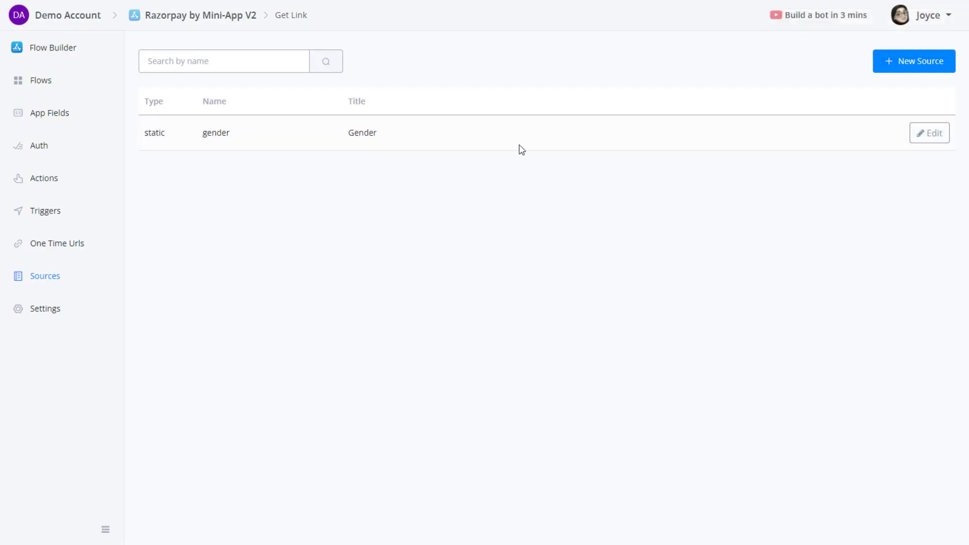
Create a dynamic source named user_list with title User List.
click(903, 61)
click(628, 121)
click(596, 163)
click(475, 117)
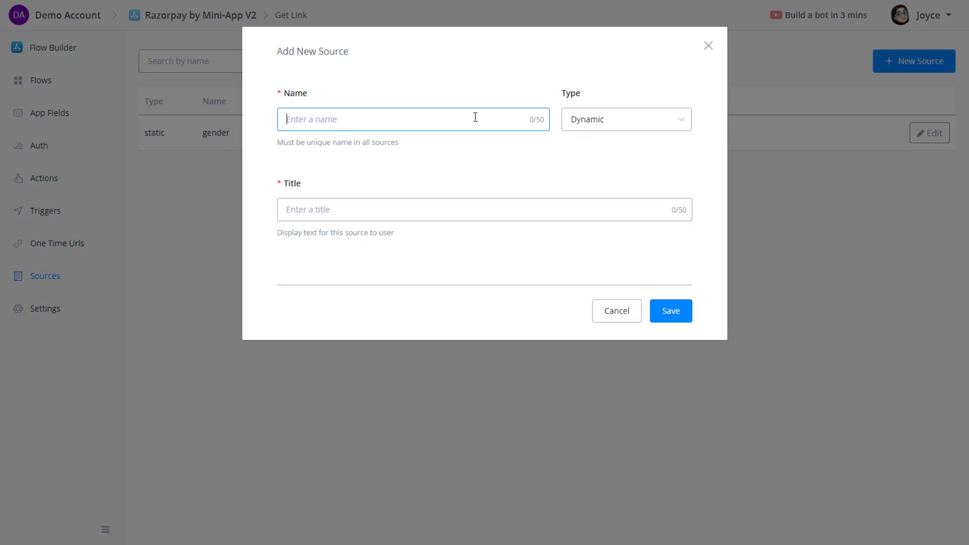
text(user)
click(372, 210)
text(User List)
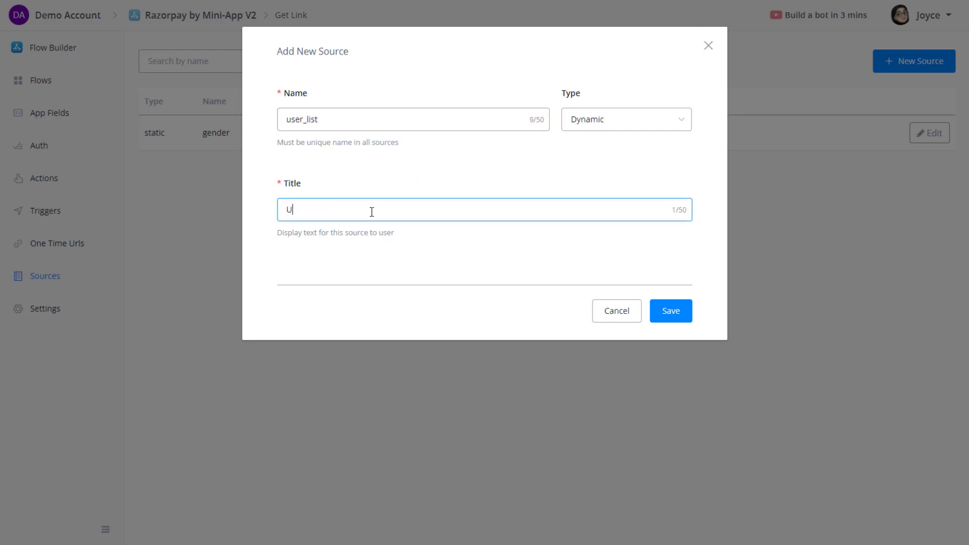
click(674, 310)
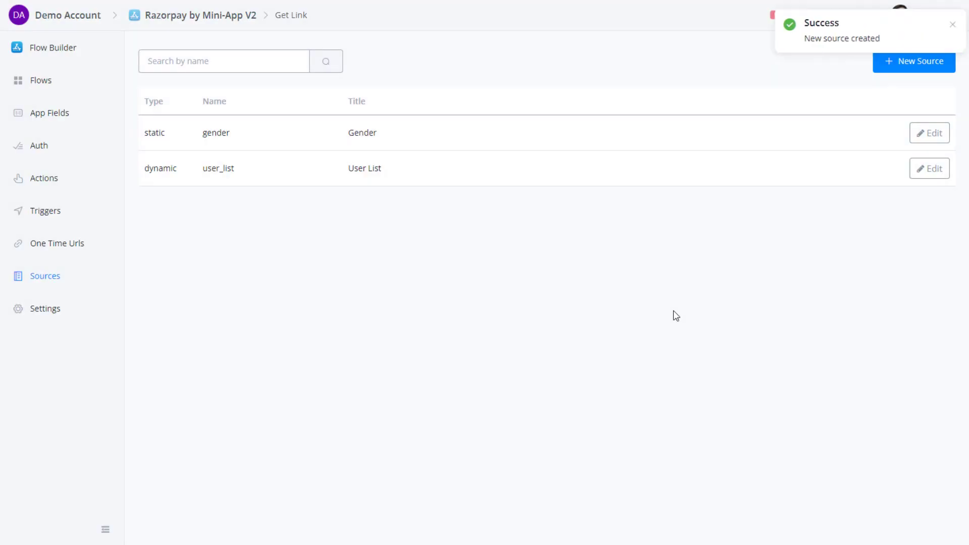
Open user_list for editing and browse its Body, Authorization and Response settings.
click(930, 170)
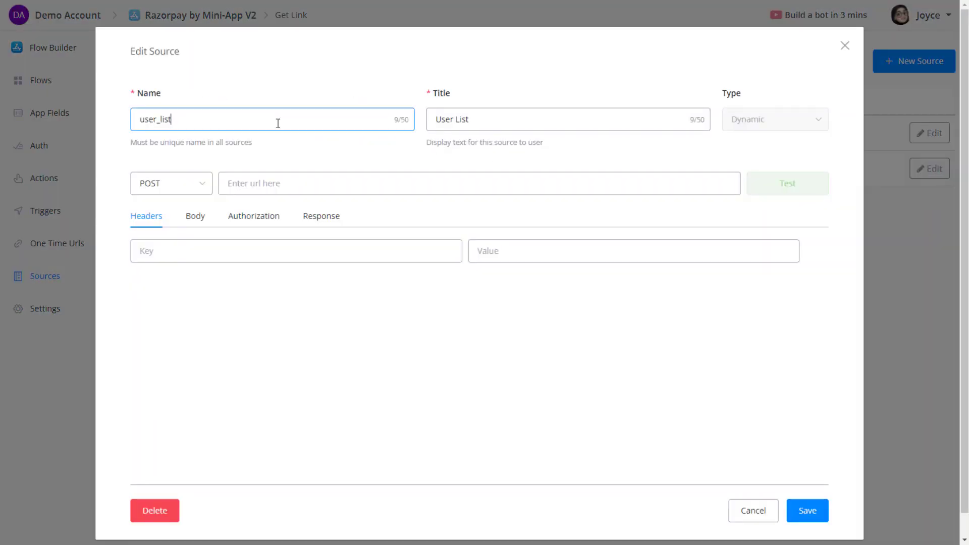
click(284, 189)
click(198, 218)
click(254, 217)
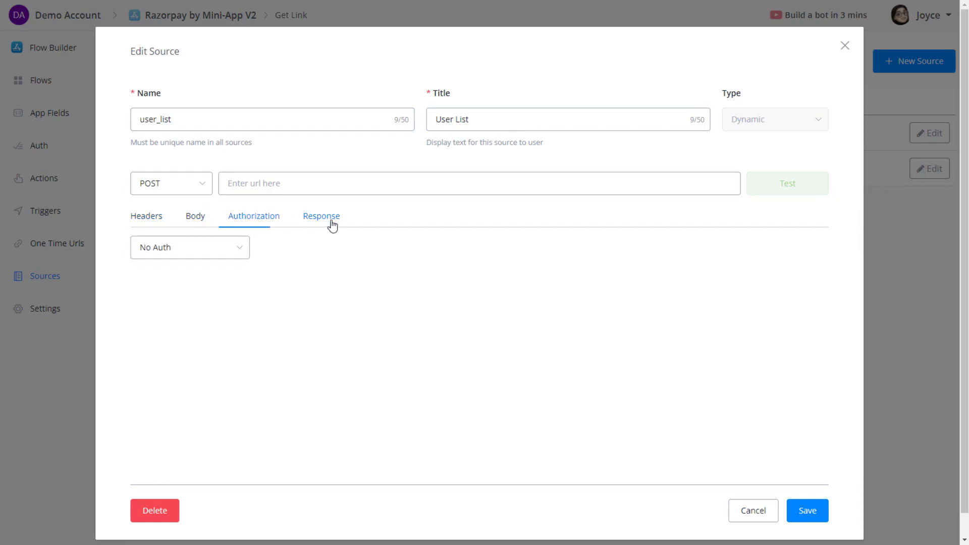
click(328, 218)
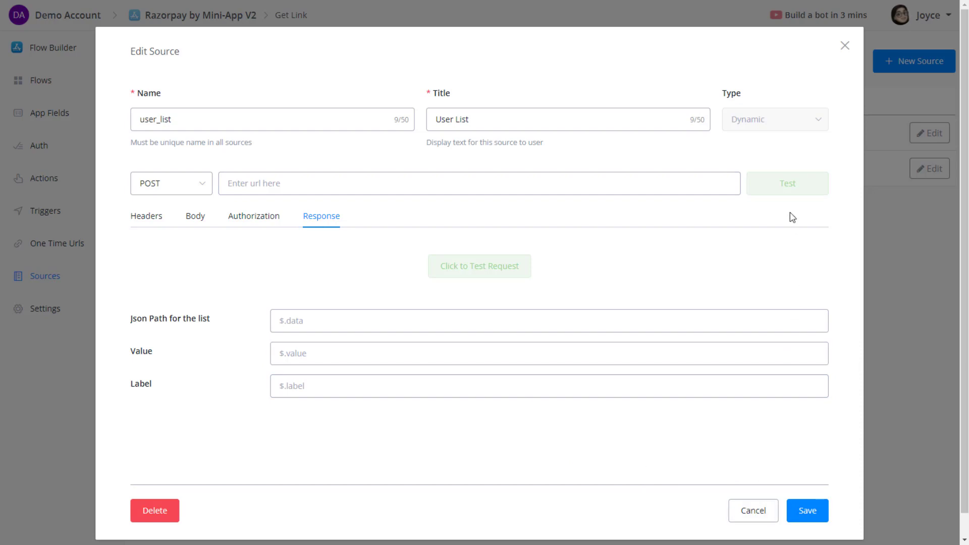
Reach JSONPlaceholder from a new tab via 'jsonp' and open the /users sample data.
key(ctrl+t)
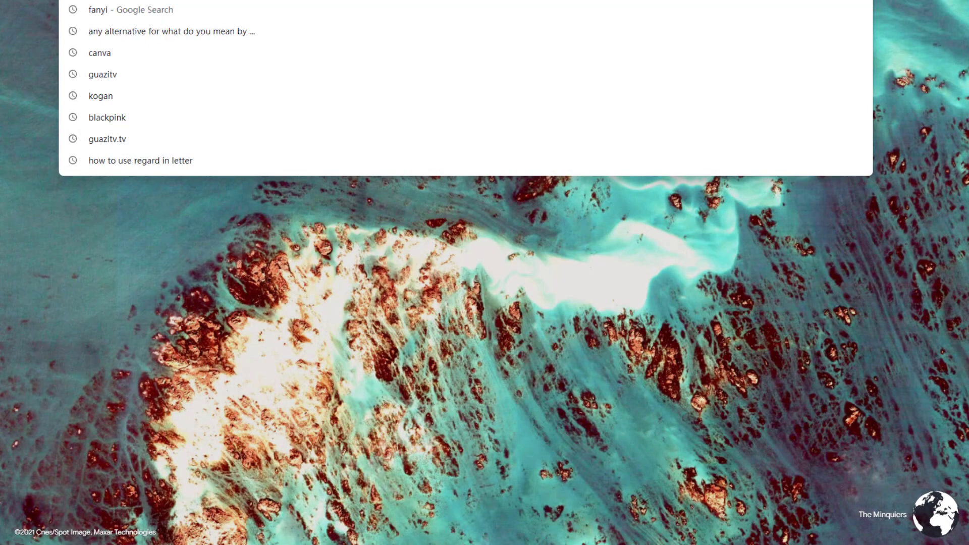
text(jsonp)
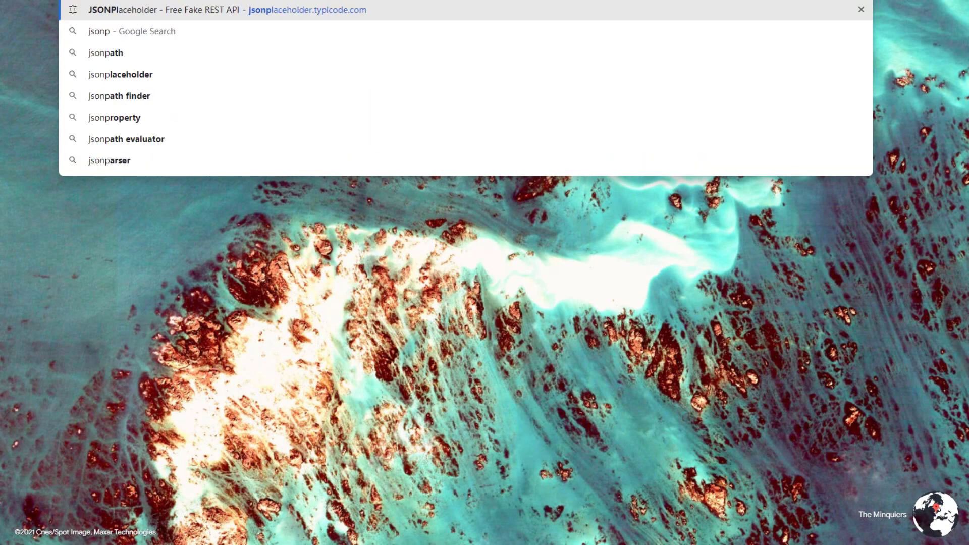
key(Return)
scroll(435, 331, down, 12)
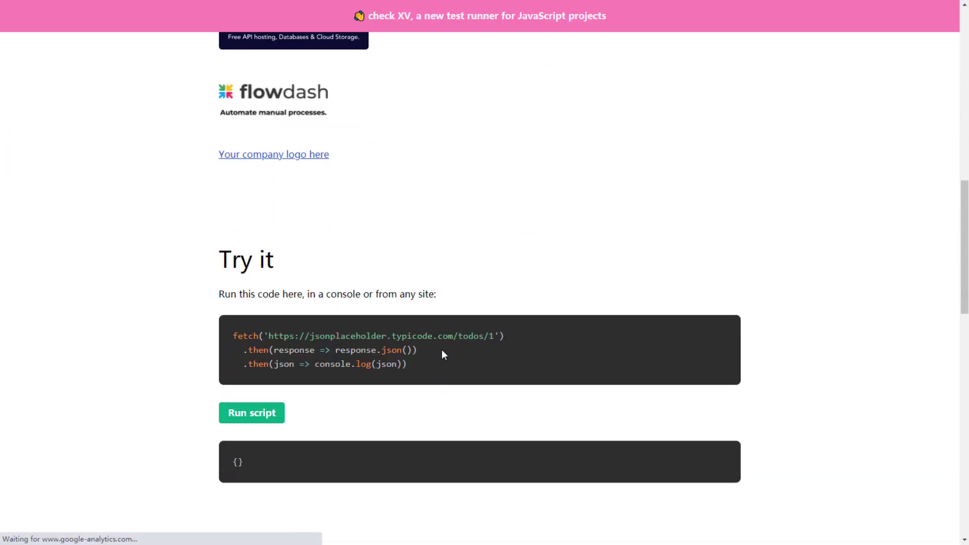
scroll(442, 354, down, 10)
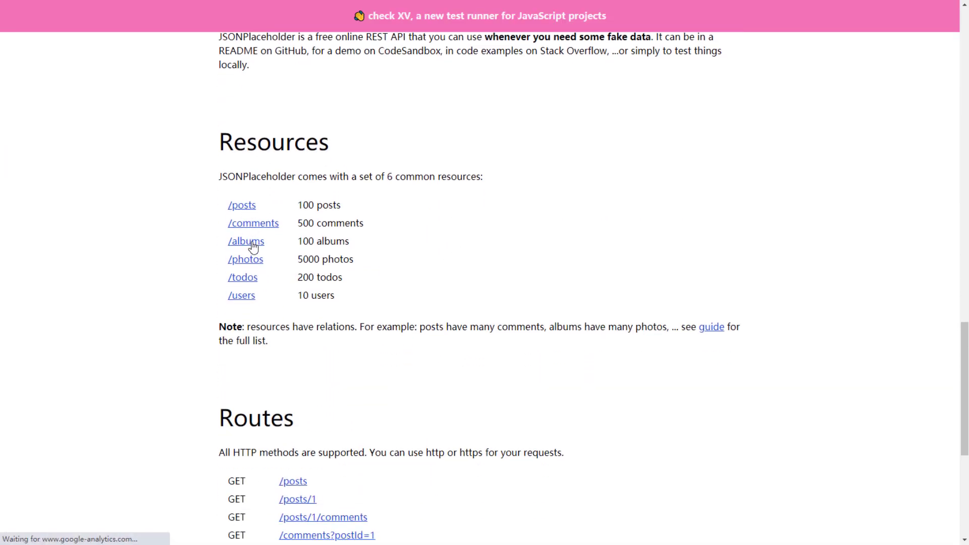
click(241, 295)
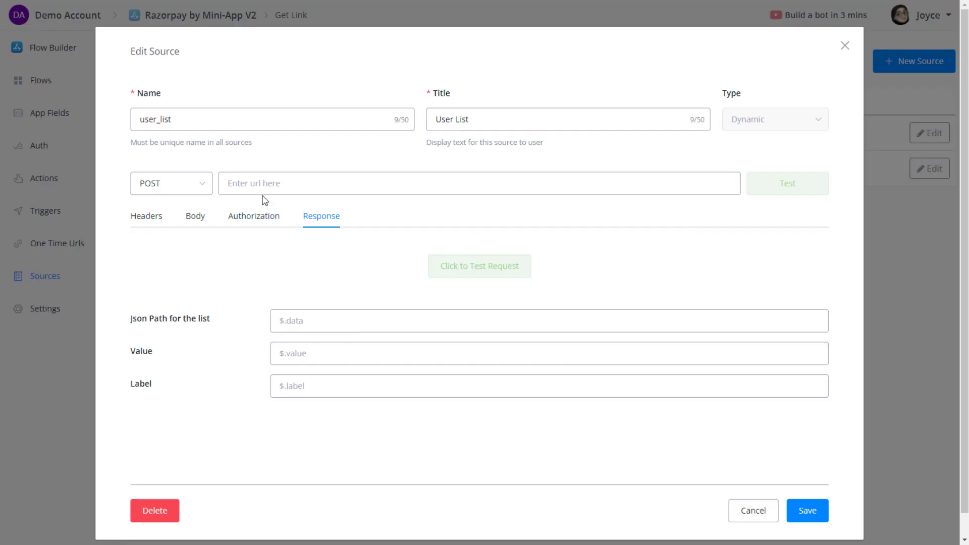
Paste the JSONPlaceholder /users URL as the request, switch method to GET and test it.
click(145, 216)
click(237, 183)
text(https://jsonplaceholder.typicode.com/users)
click(799, 188)
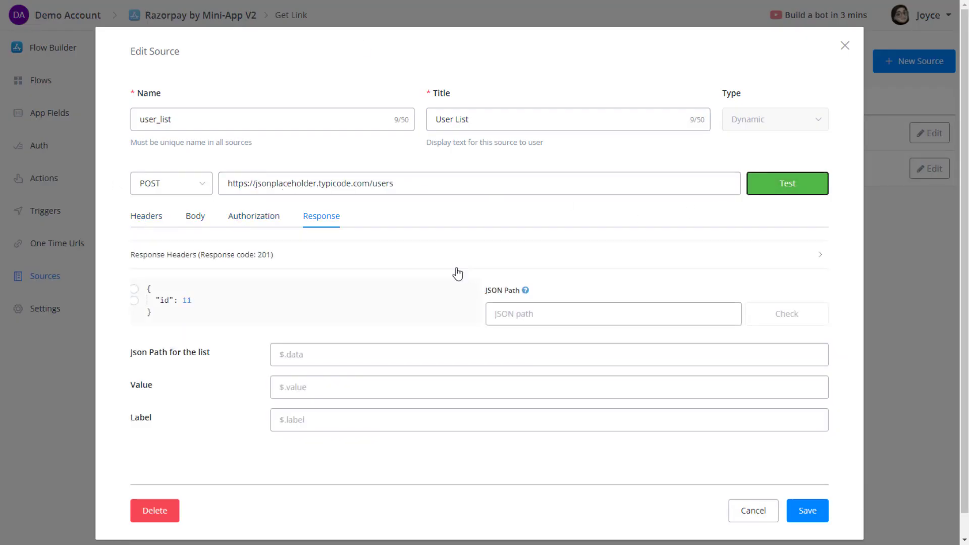
click(162, 192)
click(162, 214)
click(791, 186)
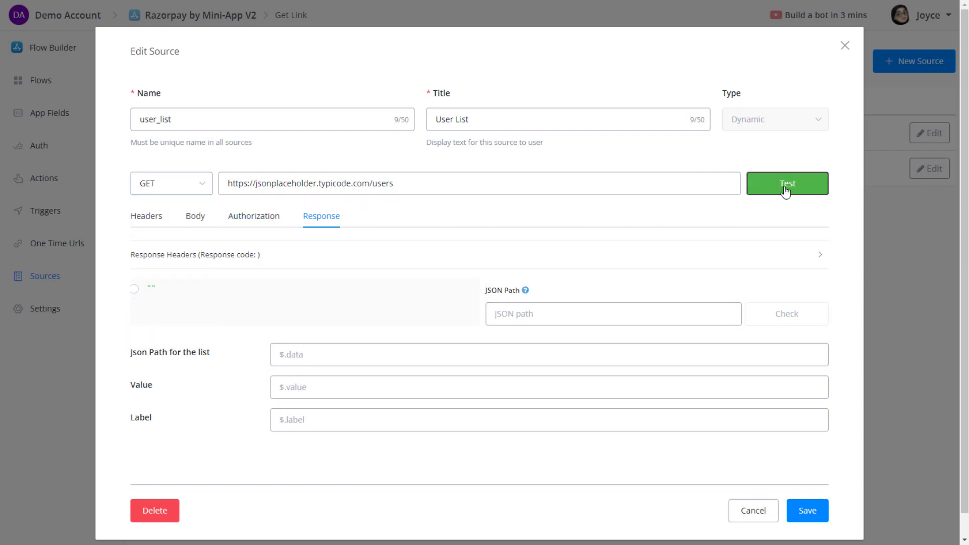
Set the list JSON path to $ using the test response.
scroll(157, 372, down, 1)
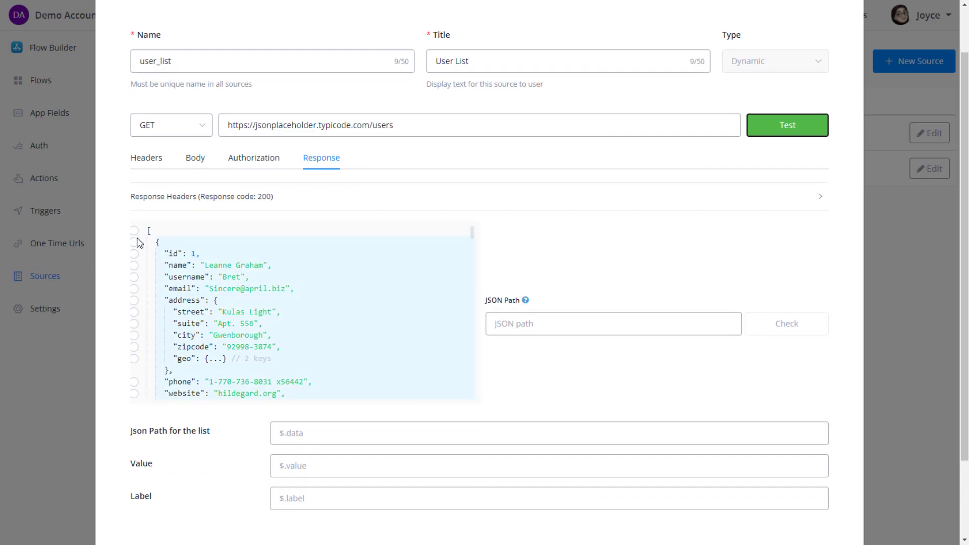
click(151, 232)
click(151, 233)
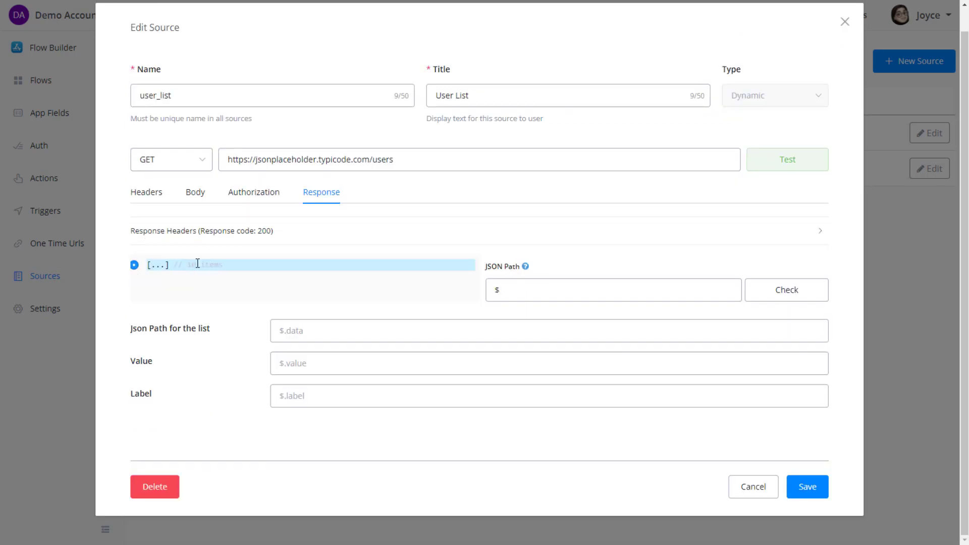
click(154, 268)
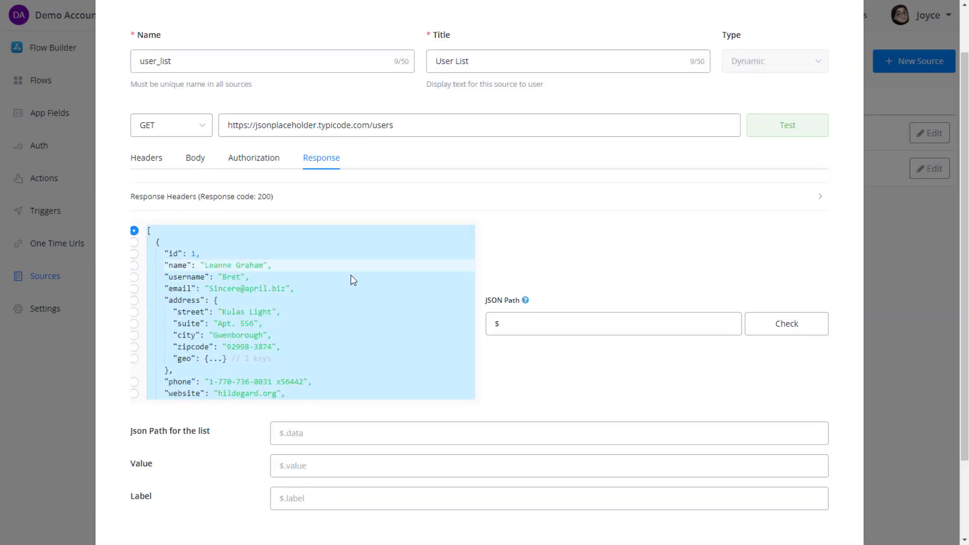
click(526, 323)
scroll(544, 345, down, 2)
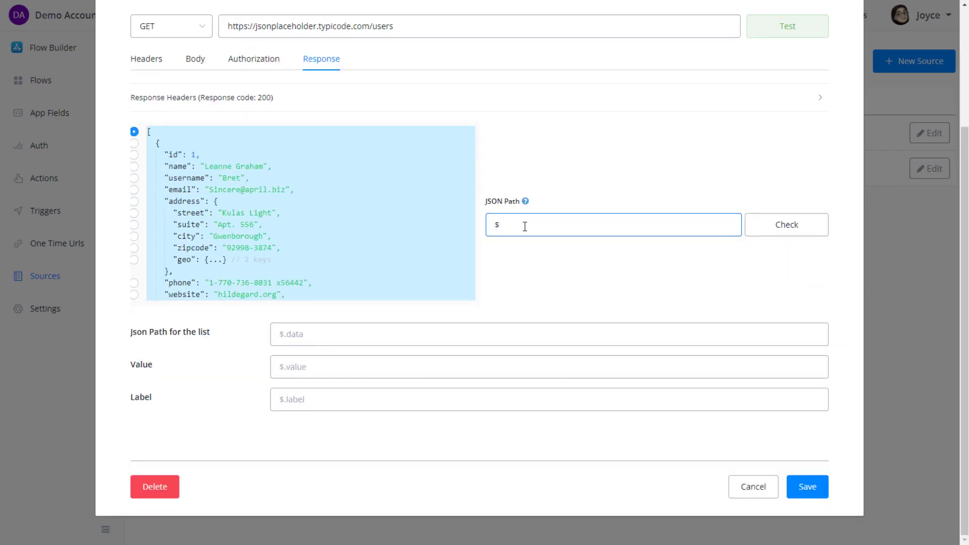
click(304, 338)
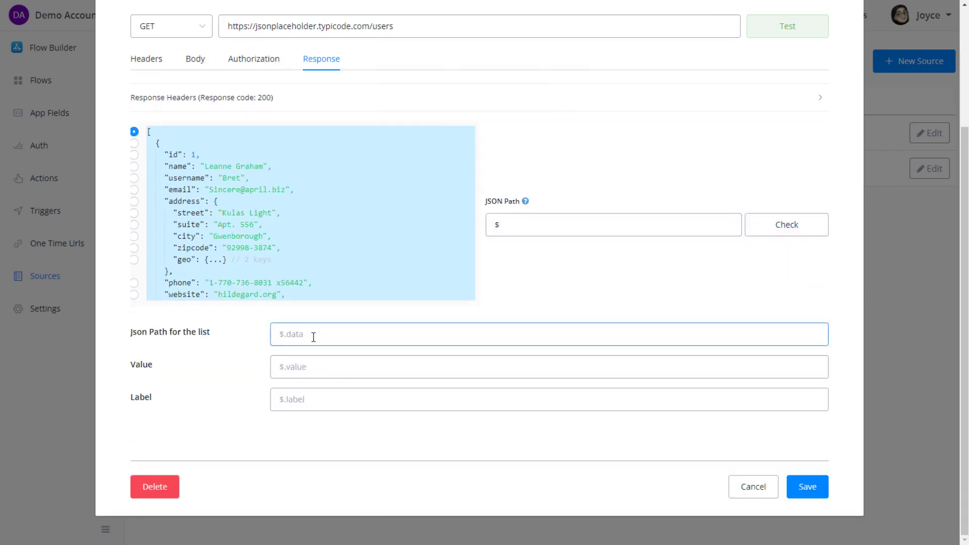
click(553, 293)
text($)
click(514, 225)
drag(515, 225, 492, 225)
click(288, 335)
click(386, 313)
click(292, 334)
Fill the Value path with $.id, trimmed from the first user's $[0].id.
click(292, 366)
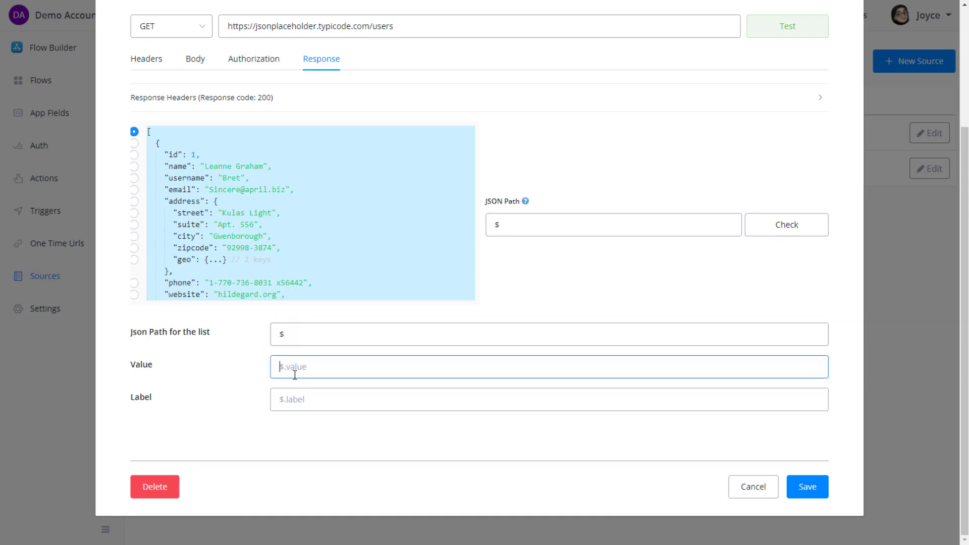
click(178, 177)
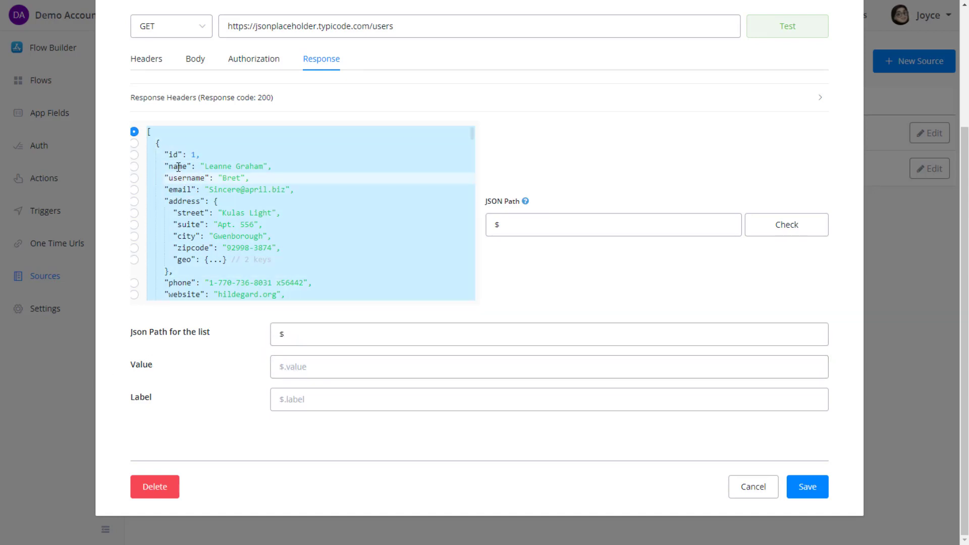
click(179, 167)
click(173, 156)
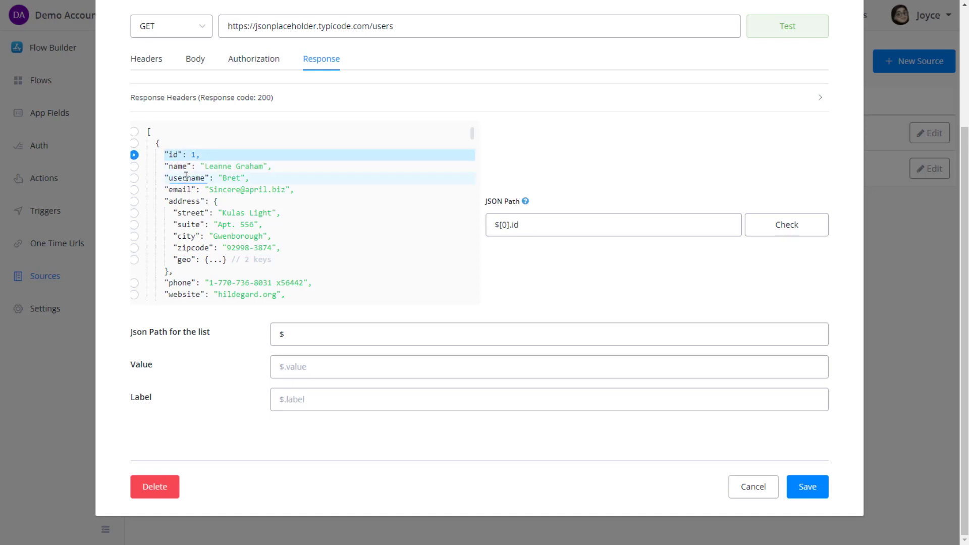
drag(589, 231, 488, 217)
key(ctrl+c)
click(304, 368)
key(ctrl+v)
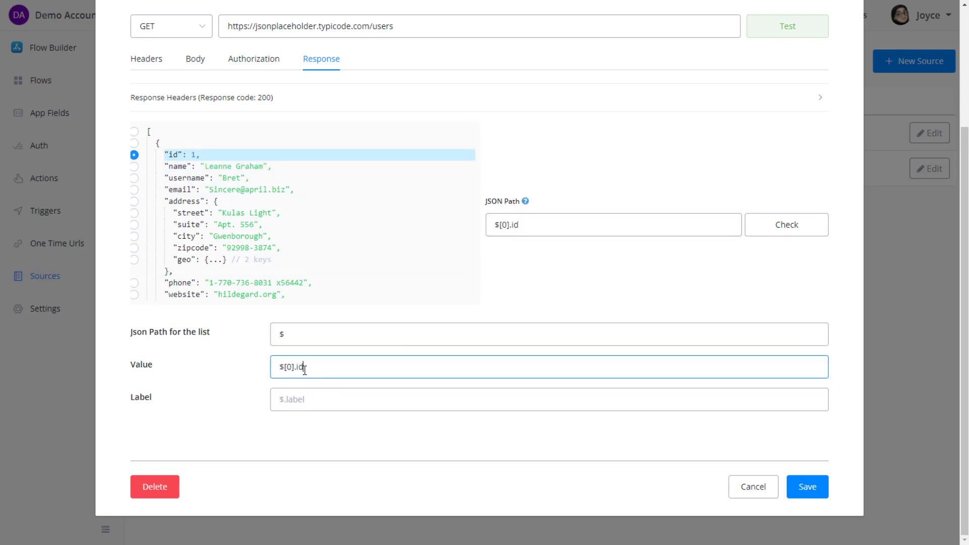
click(361, 403)
key(BackSpace)
key(BackSpace)
key(BackSpace)
click(162, 372)
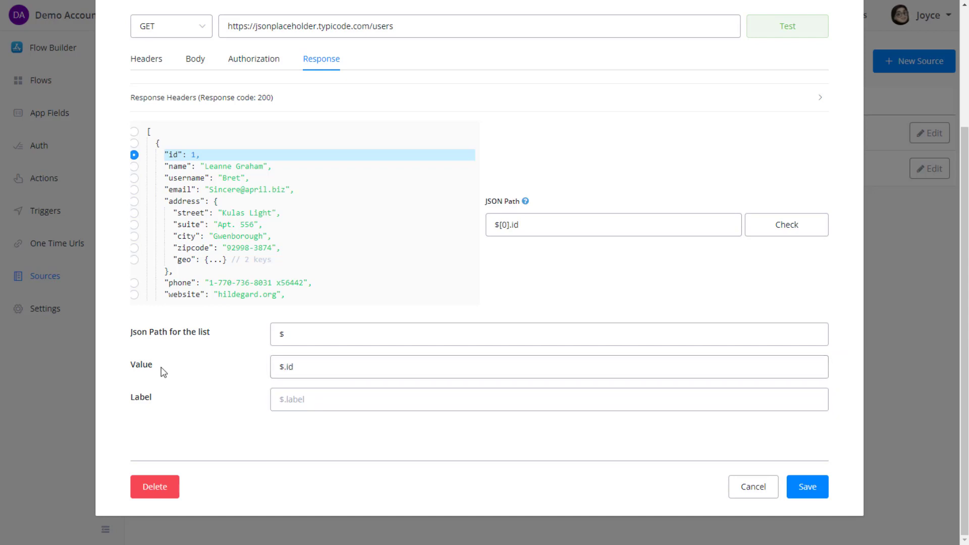
Fill the Label path with $.name, trimmed from the first user's $[0].name.
click(200, 178)
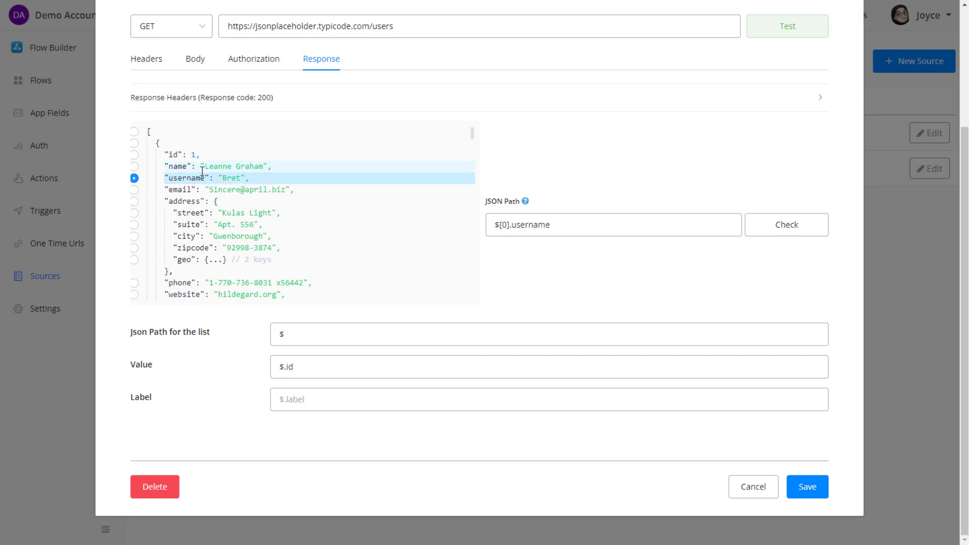
click(217, 167)
drag(535, 225, 482, 223)
key(ctrl+c)
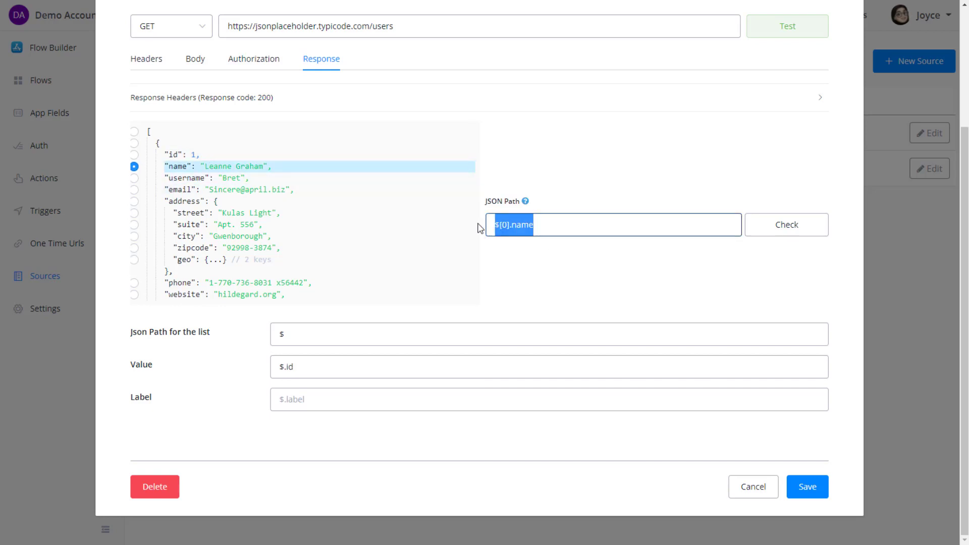
click(299, 402)
key(ctrl+v)
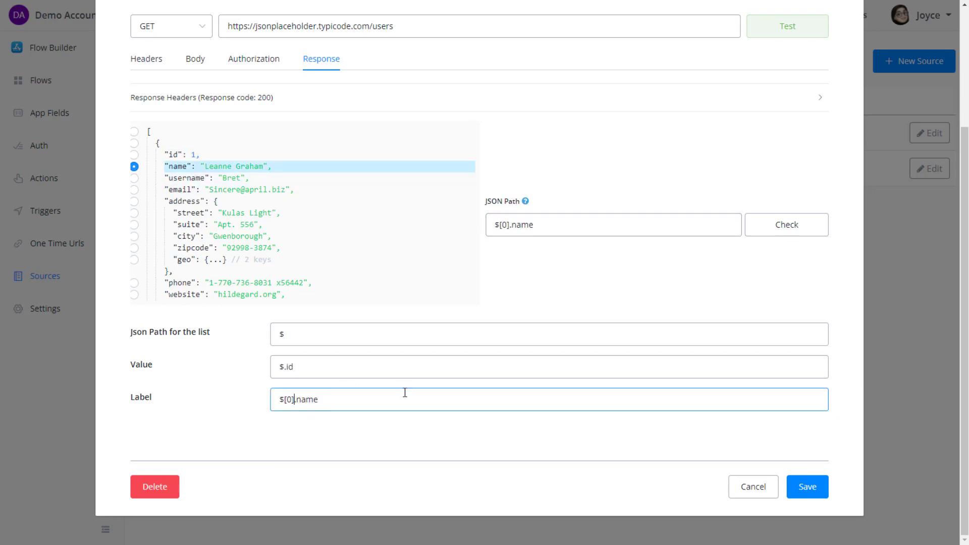
key(BackSpace)
key(BackSpace)
key(BackSpace)
Recheck the list, Value and Label paths and save the user_list source.
click(318, 372)
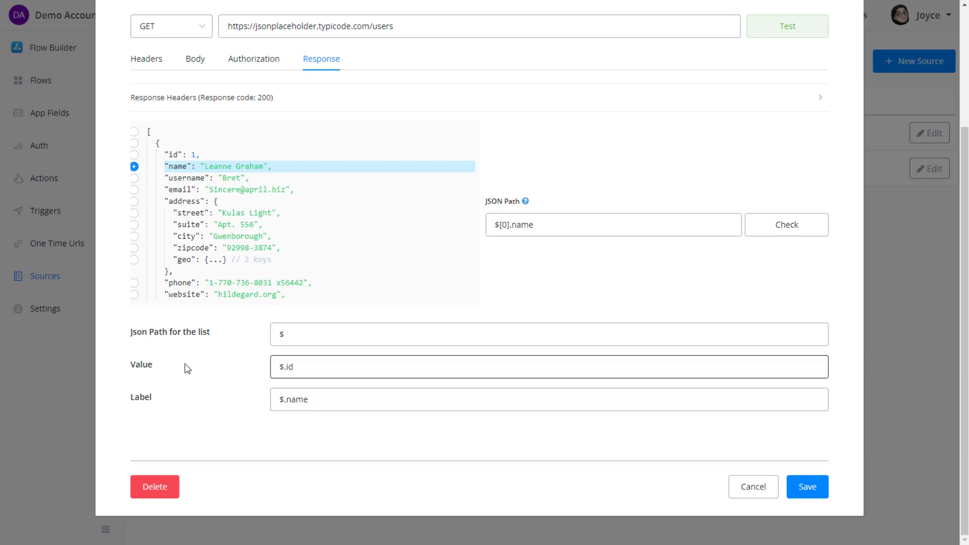
click(285, 334)
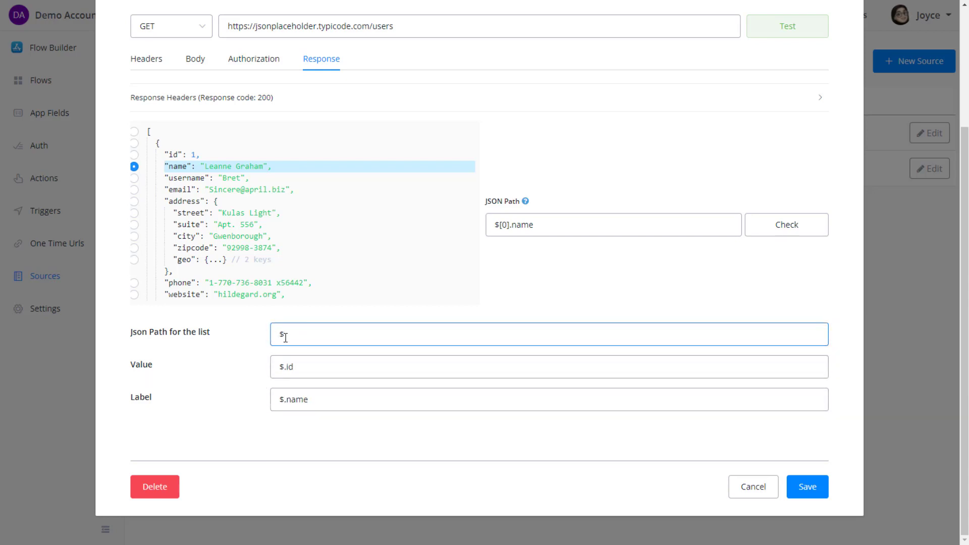
click(249, 362)
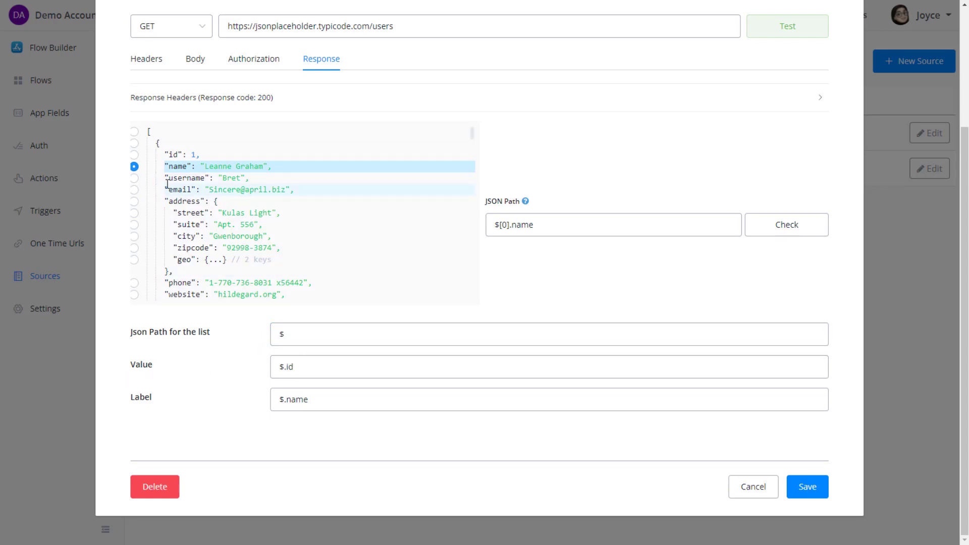
click(158, 145)
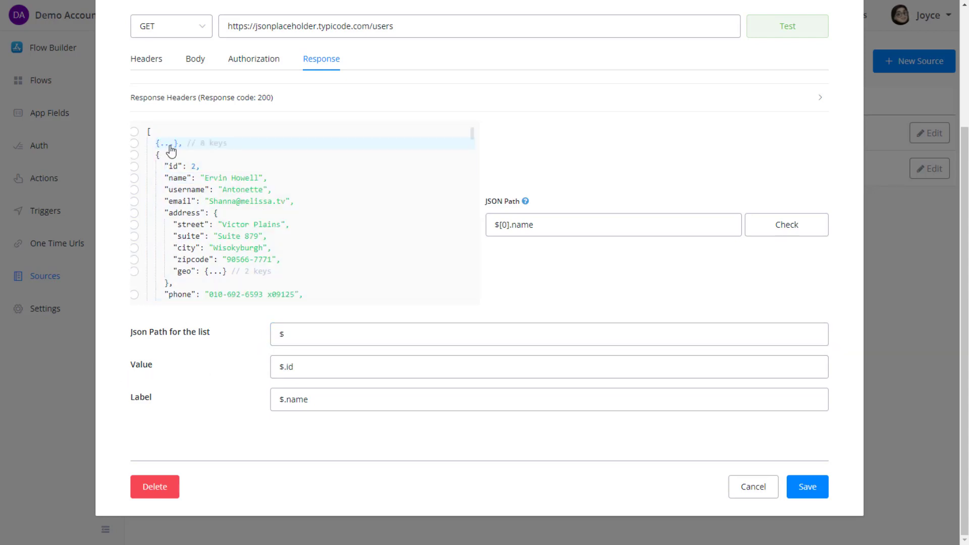
click(172, 145)
click(134, 143)
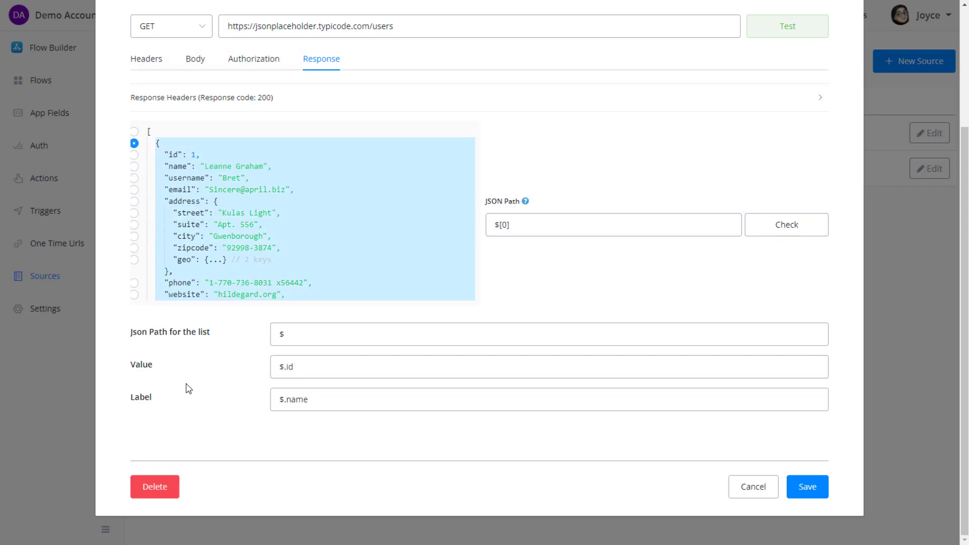
click(297, 401)
double_click(296, 401)
click(131, 403)
click(804, 490)
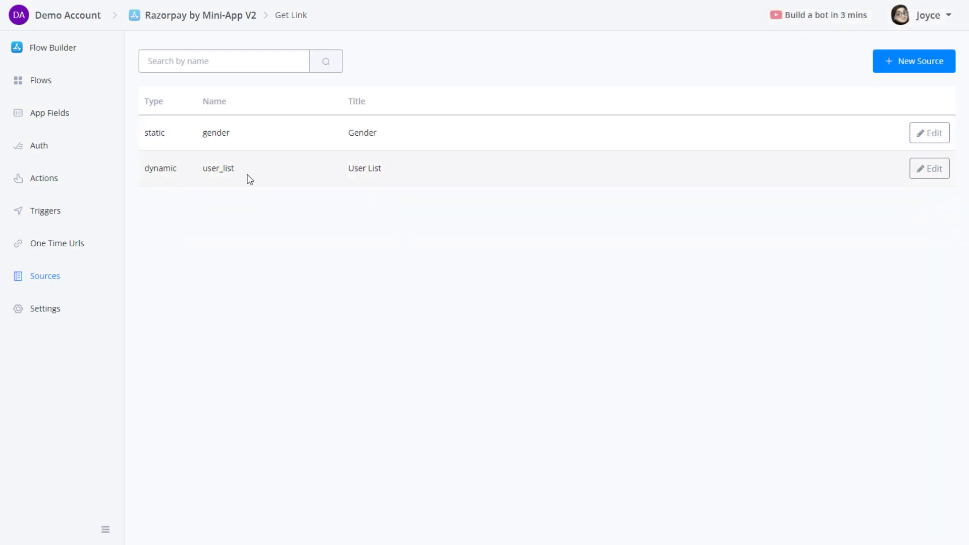
Open the get_link action for editing from the mini-app's actions list.
click(55, 214)
click(57, 185)
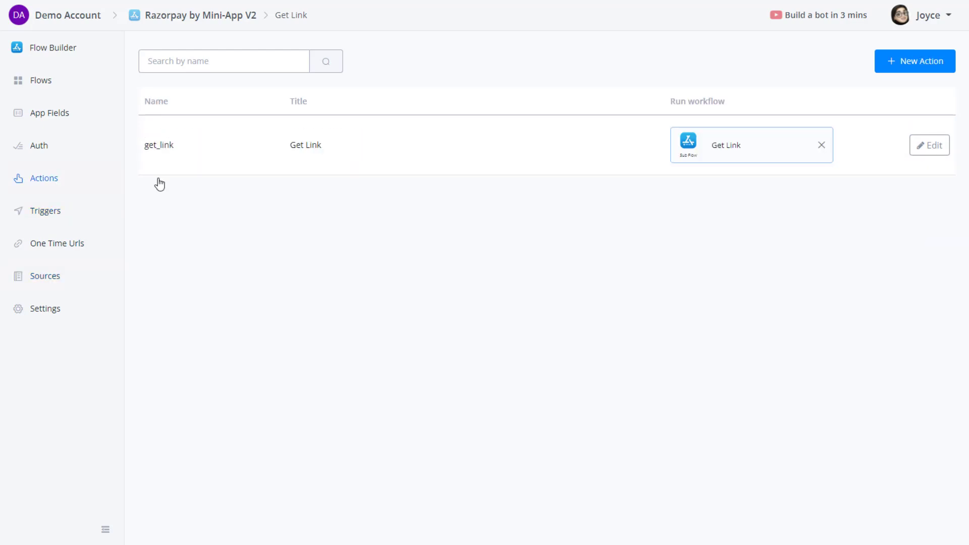
click(928, 145)
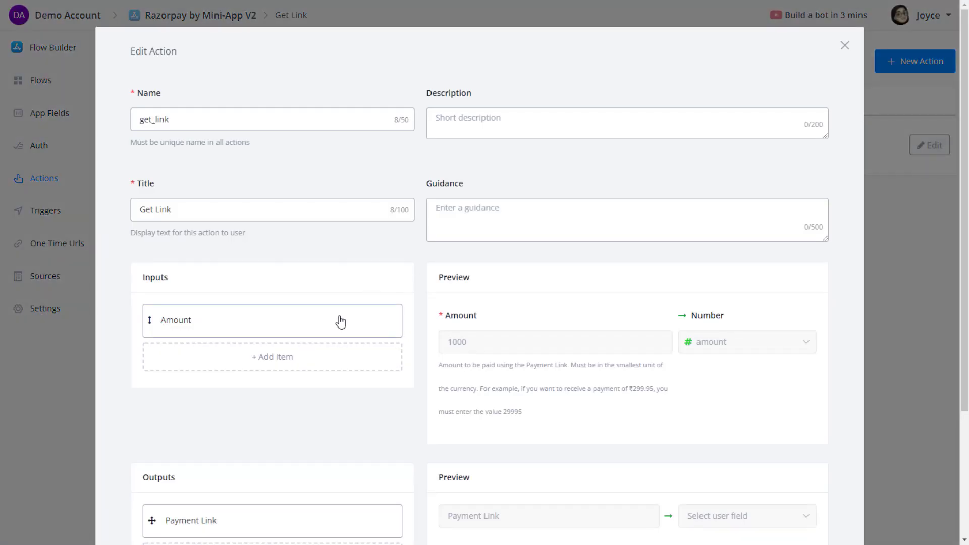
scroll(247, 258, down, 2)
Add a 'gender' Select input sourced from Gender, titled 'Gender'.
click(260, 243)
click(254, 122)
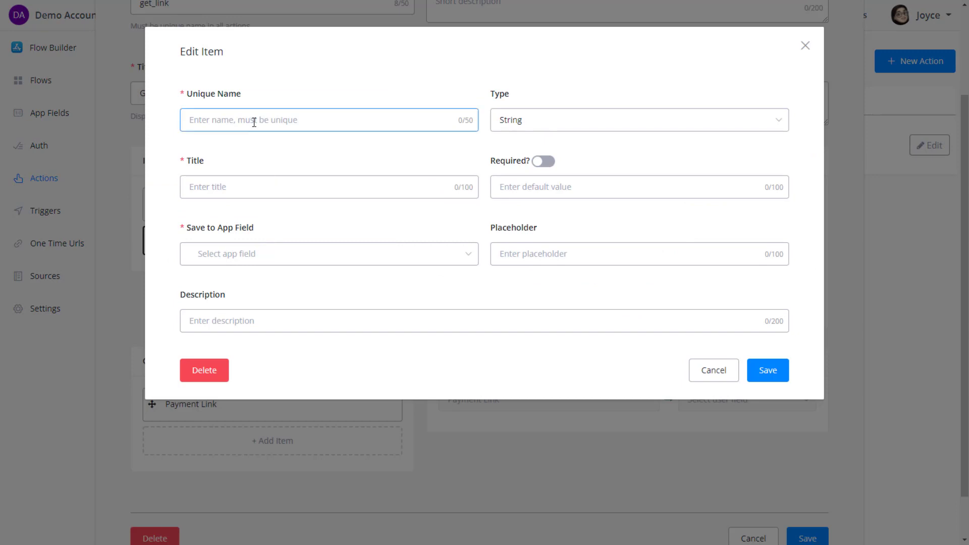
text(gender)
click(536, 120)
click(520, 212)
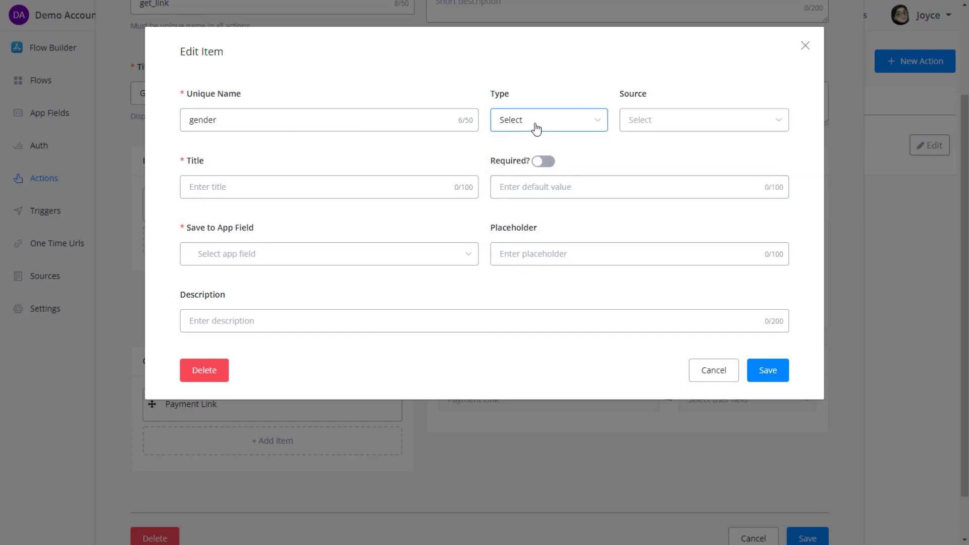
click(651, 125)
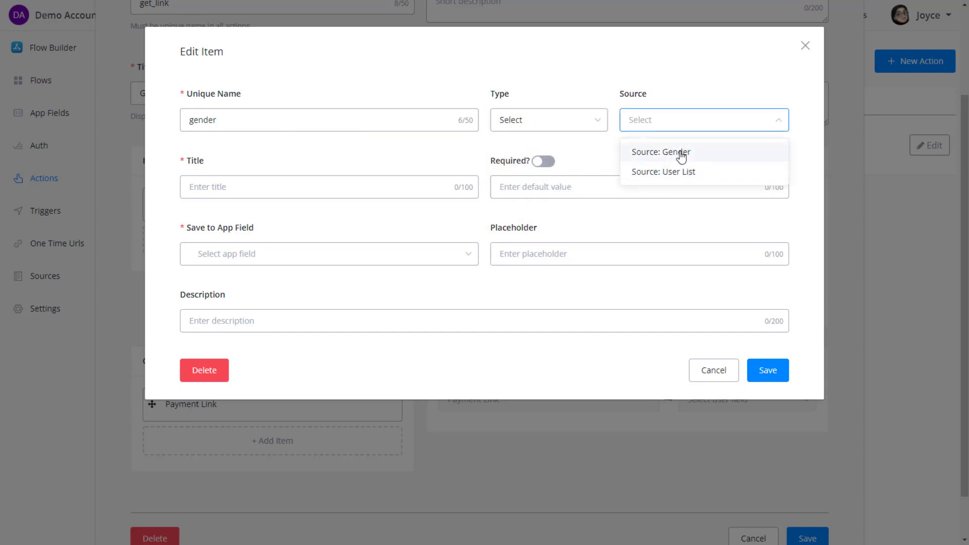
click(679, 155)
click(252, 195)
text(G)
click(251, 208)
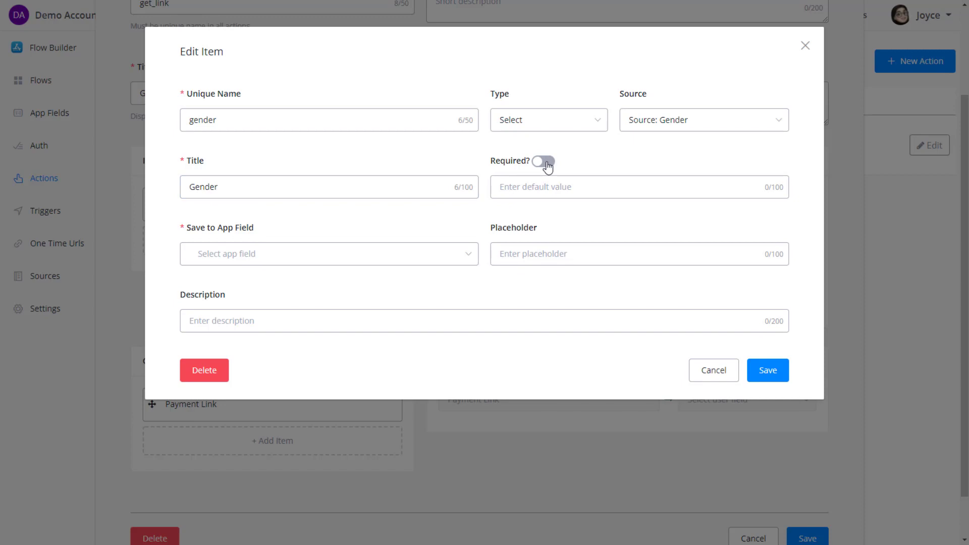
Store the Gender input in a new user_gender Text app field and save the input.
click(305, 255)
text(gender)
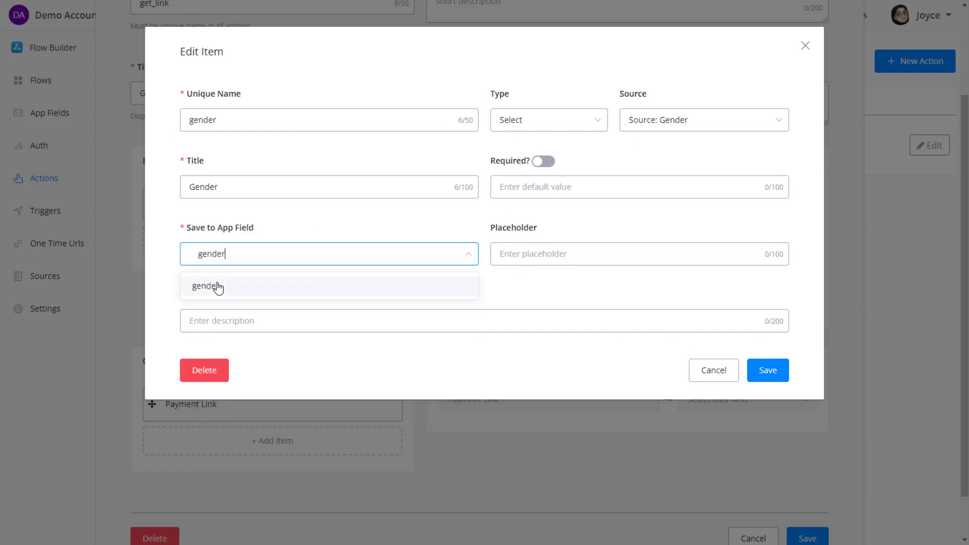
click(193, 258)
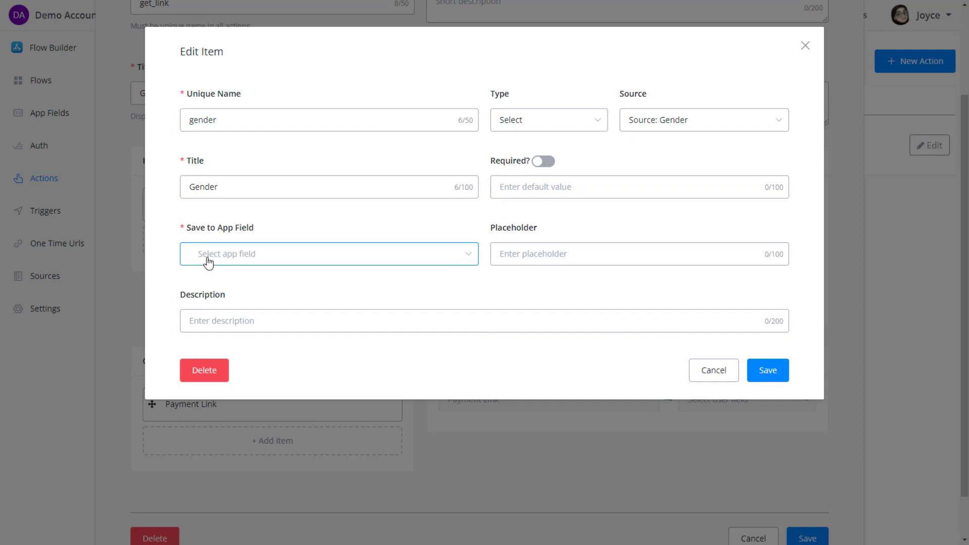
click(209, 259)
text(user_gender)
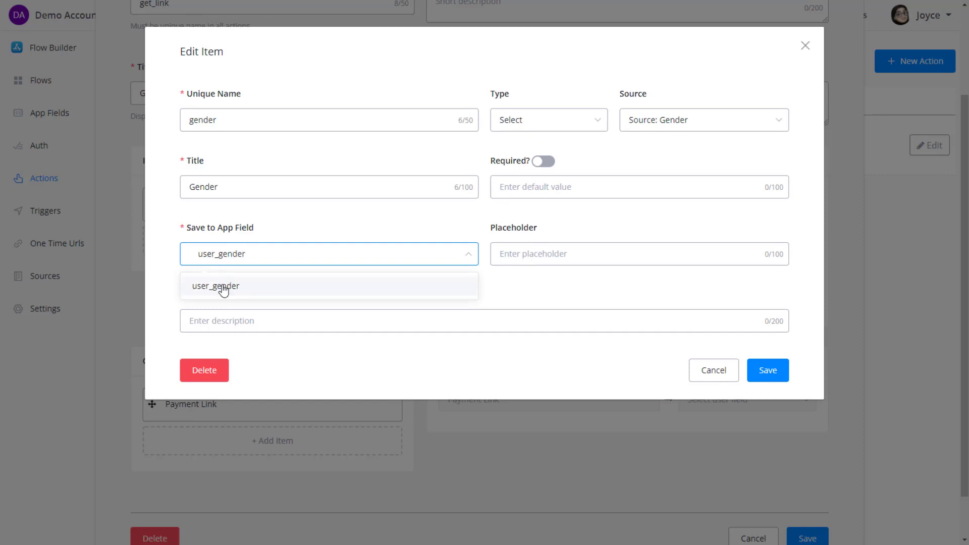
click(223, 290)
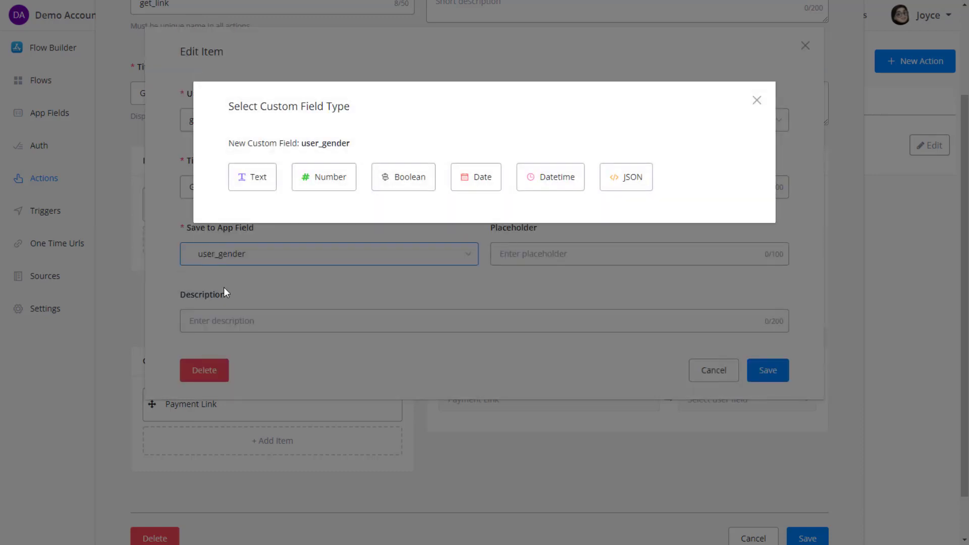
click(258, 177)
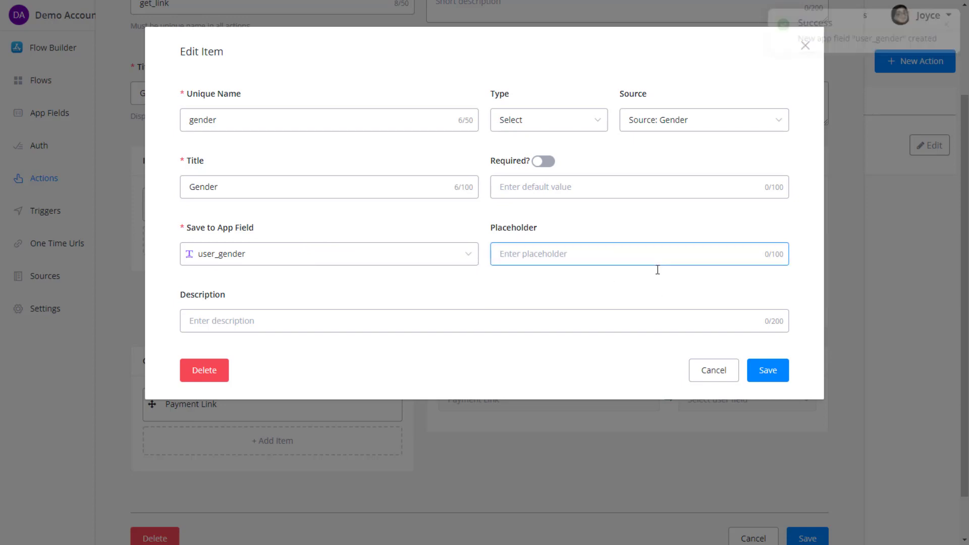
click(770, 374)
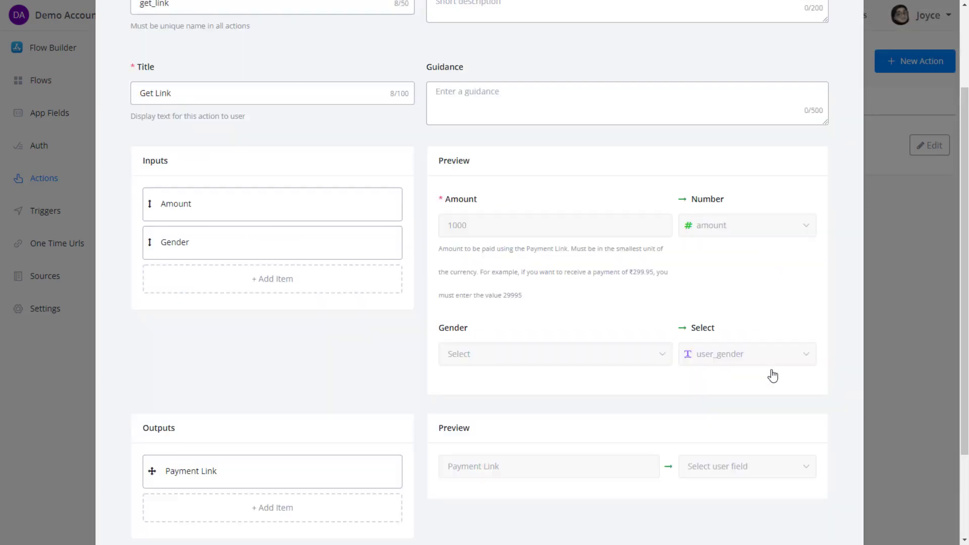
click(210, 273)
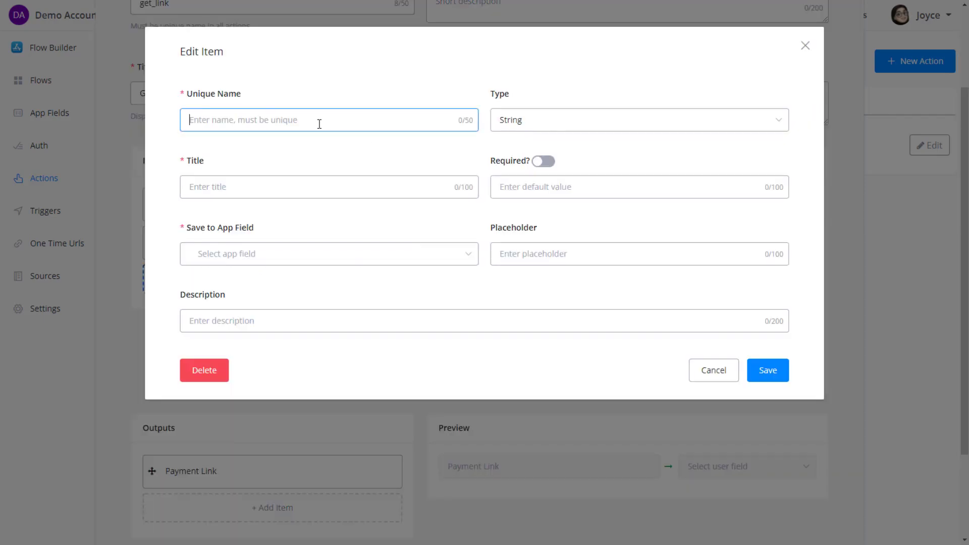
Define a 'user' Select input sourced from User List, titled 'User'.
text(user)
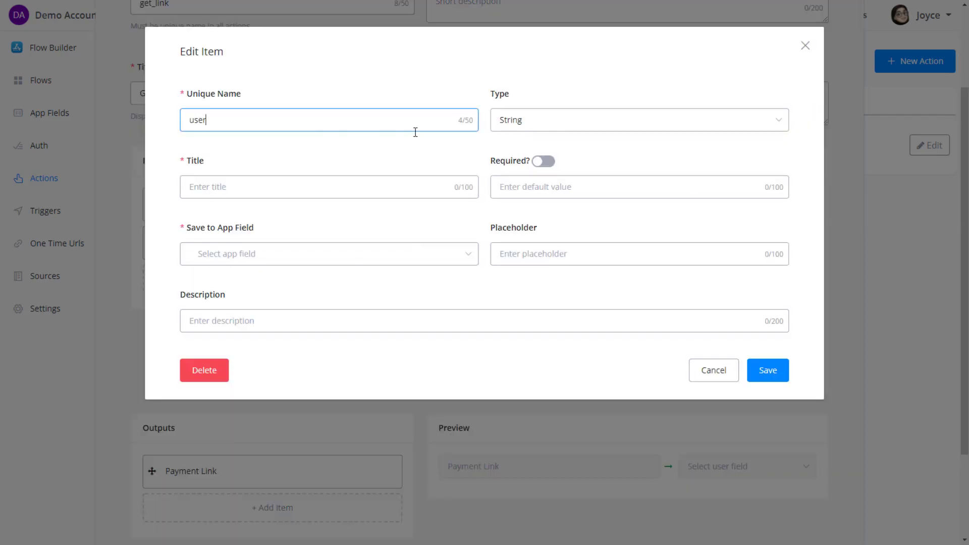
click(545, 126)
click(541, 211)
click(651, 119)
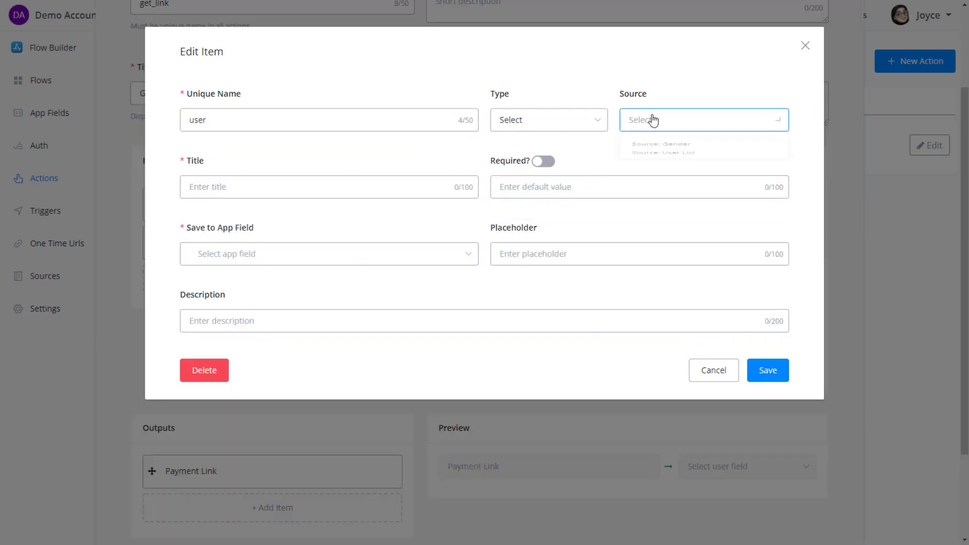
click(681, 174)
click(236, 191)
text(User)
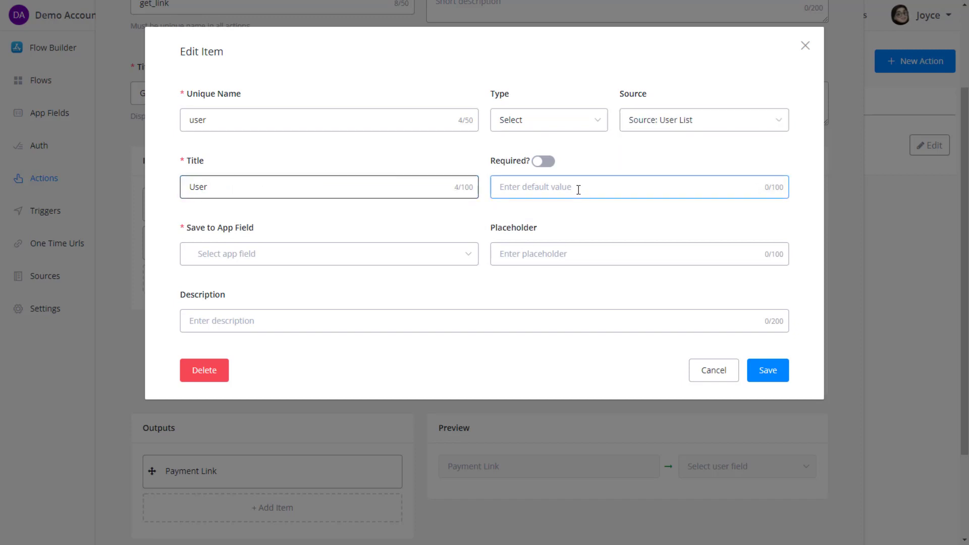
Store the User input in a new 'user' Text app field, then save the input and the get_link action.
click(297, 255)
text(user)
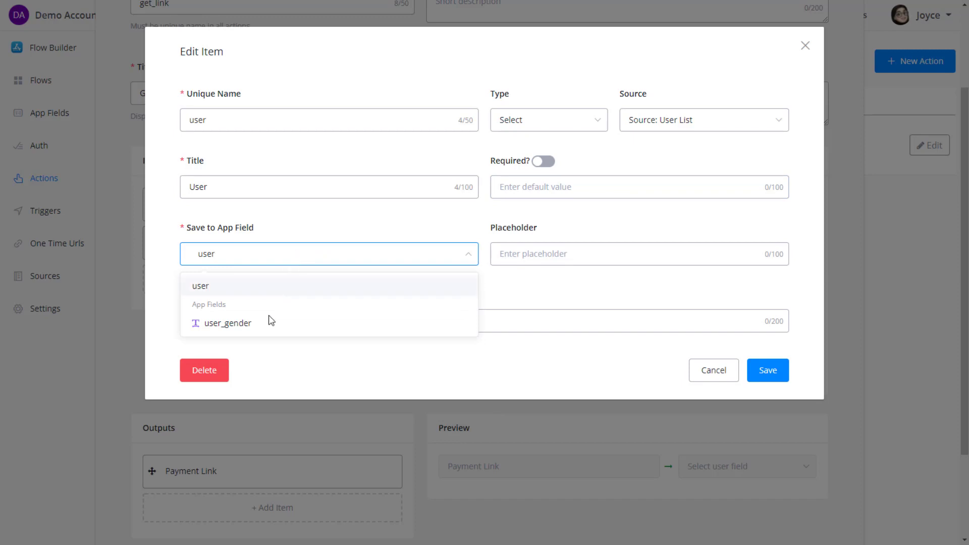
click(200, 284)
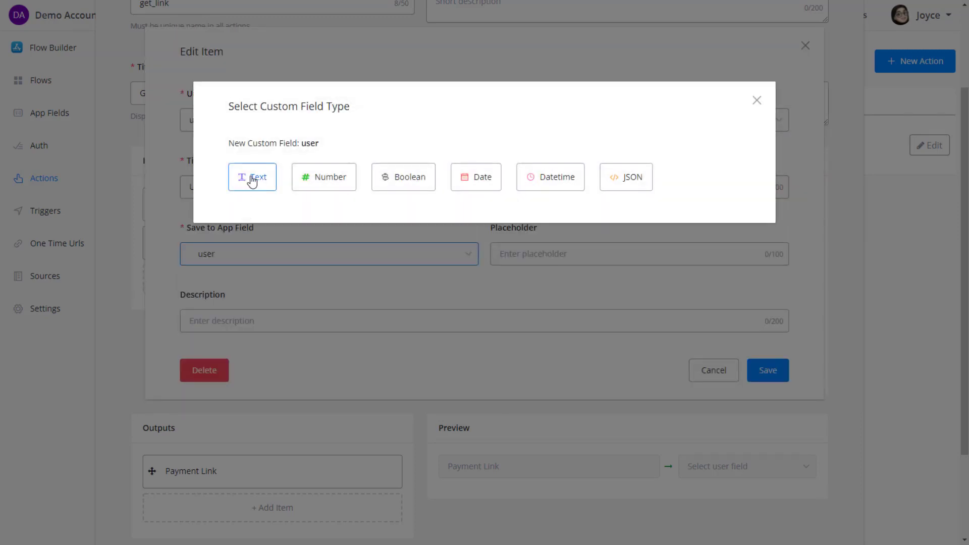
click(252, 178)
click(765, 371)
scroll(759, 336, down, 3)
click(807, 498)
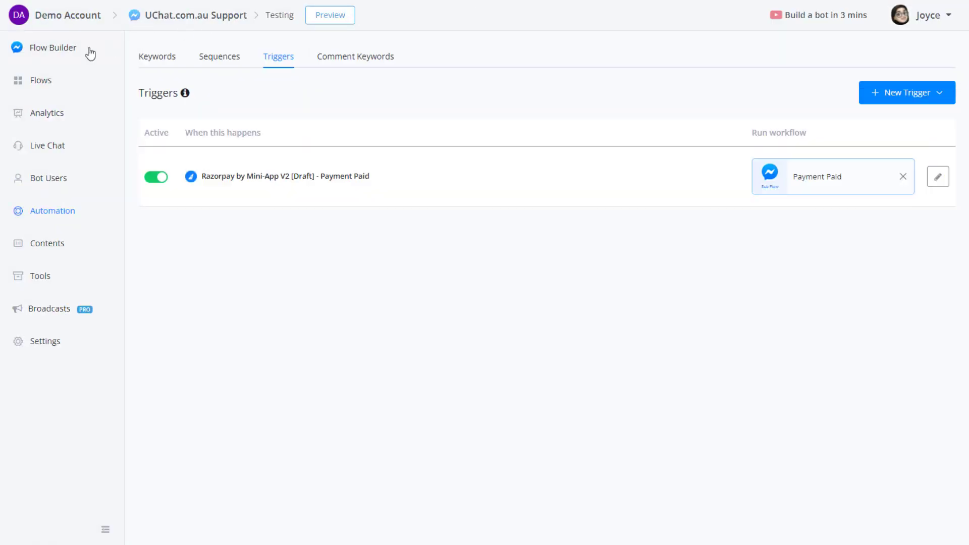
In Flow Builder, add Razorpay by Mini-App V2's Get Link action to Action #4.
click(89, 52)
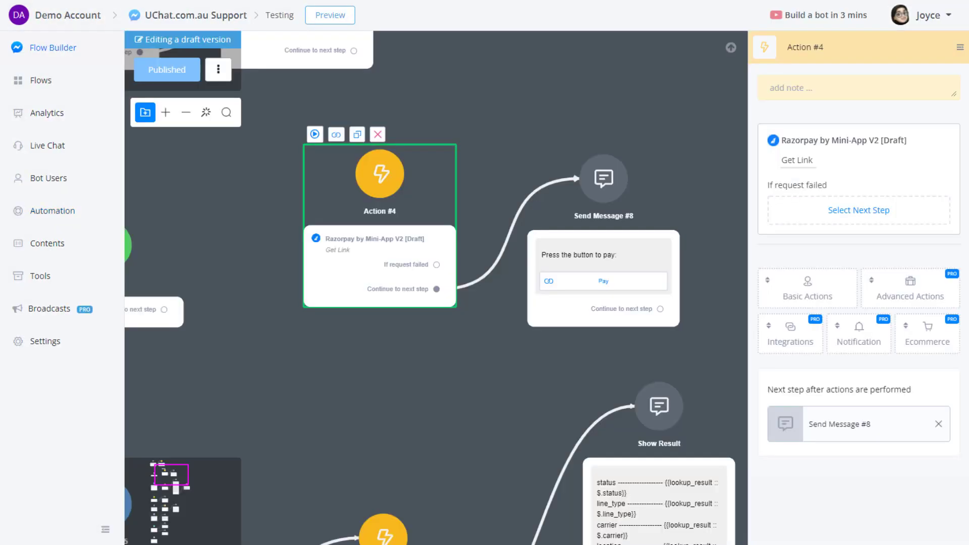
click(195, 72)
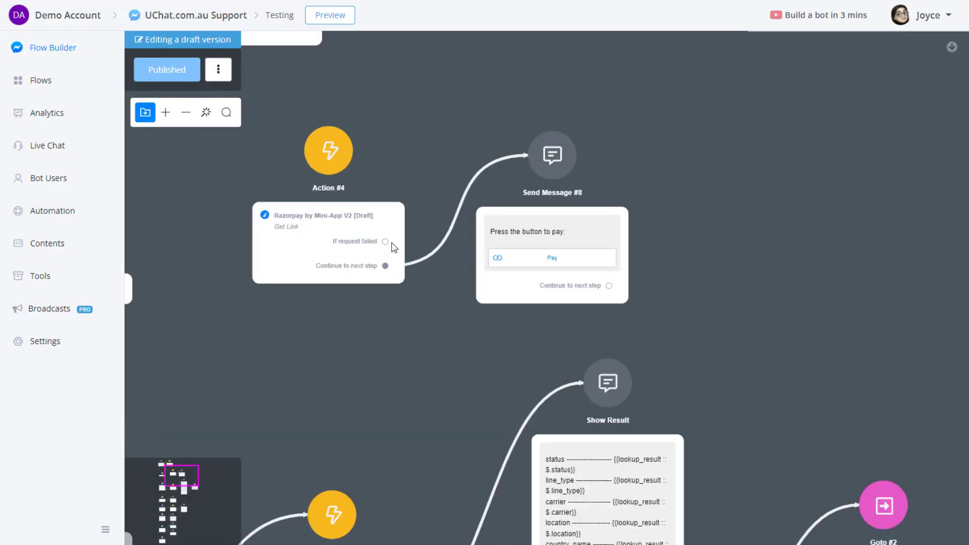
click(798, 338)
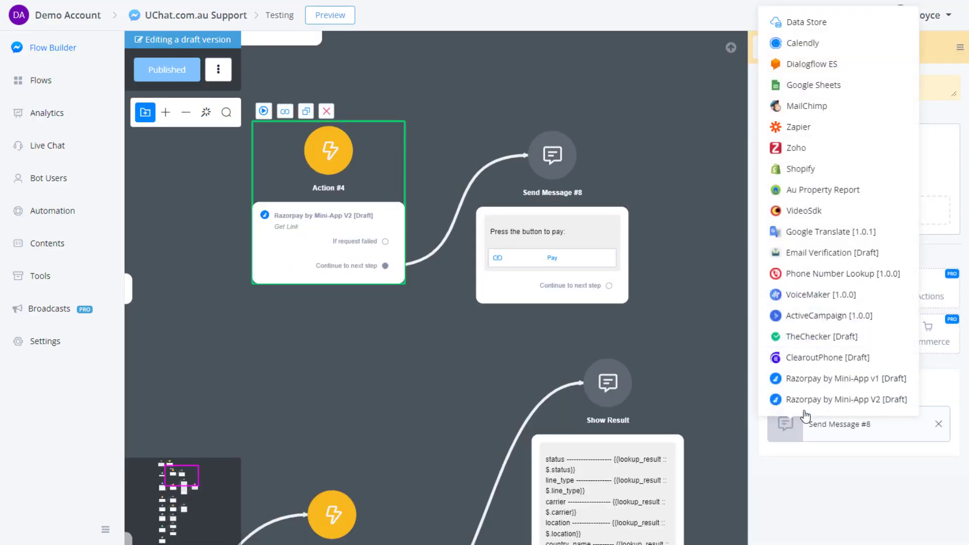
click(822, 401)
click(795, 224)
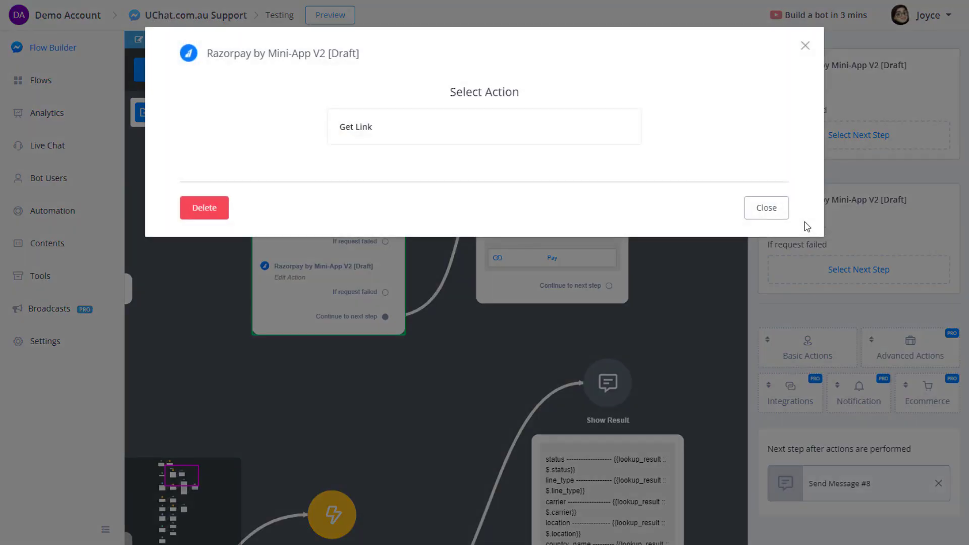
click(405, 134)
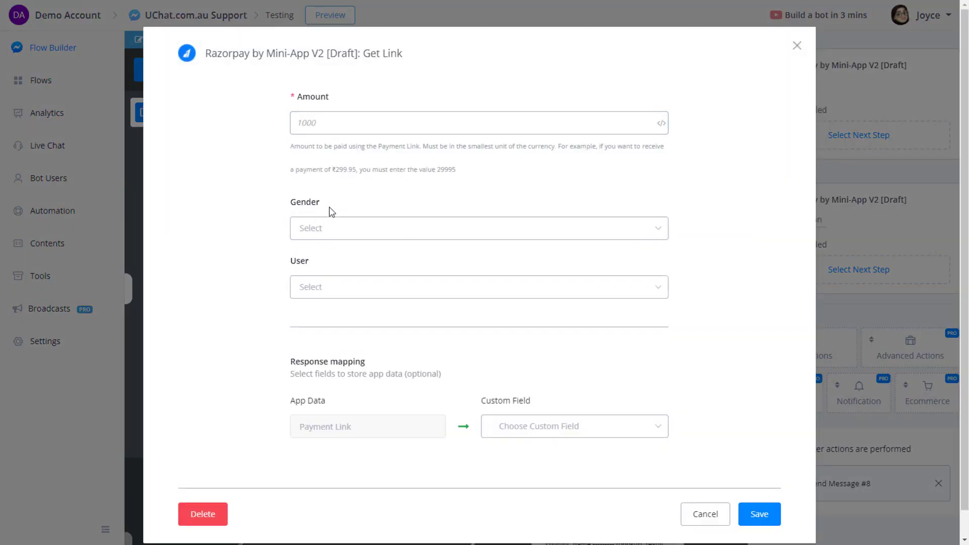
Review the Gender choices and the User dropdown's list of users.
click(319, 228)
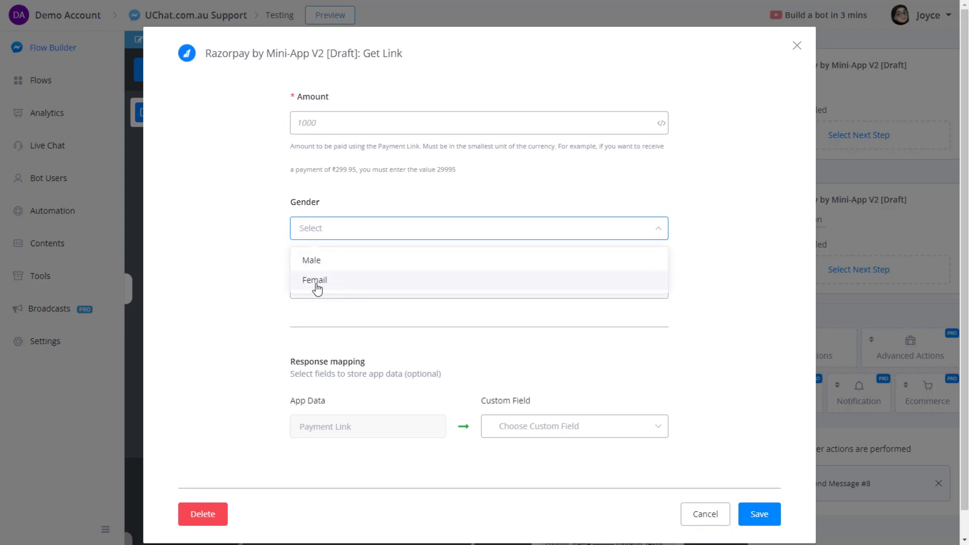
click(263, 247)
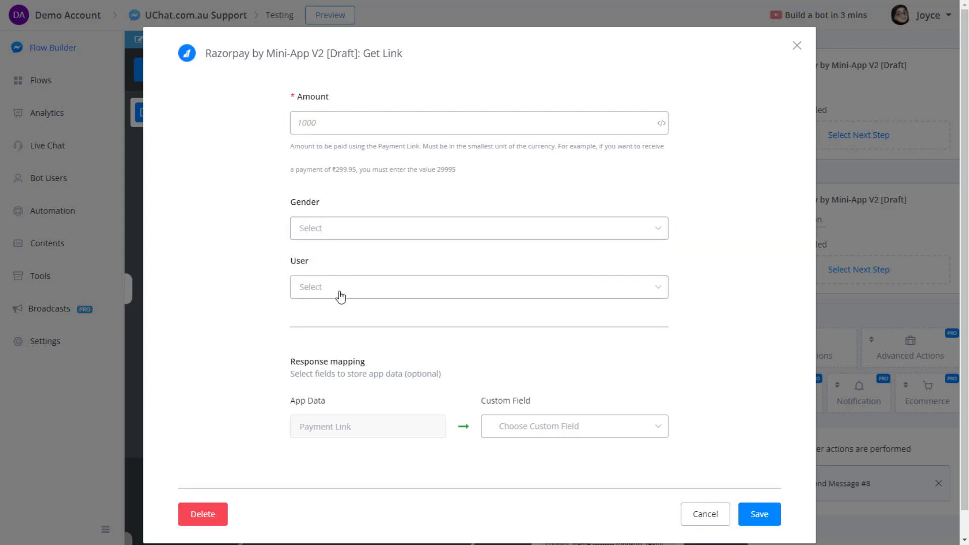
drag(312, 268, 269, 255)
click(329, 288)
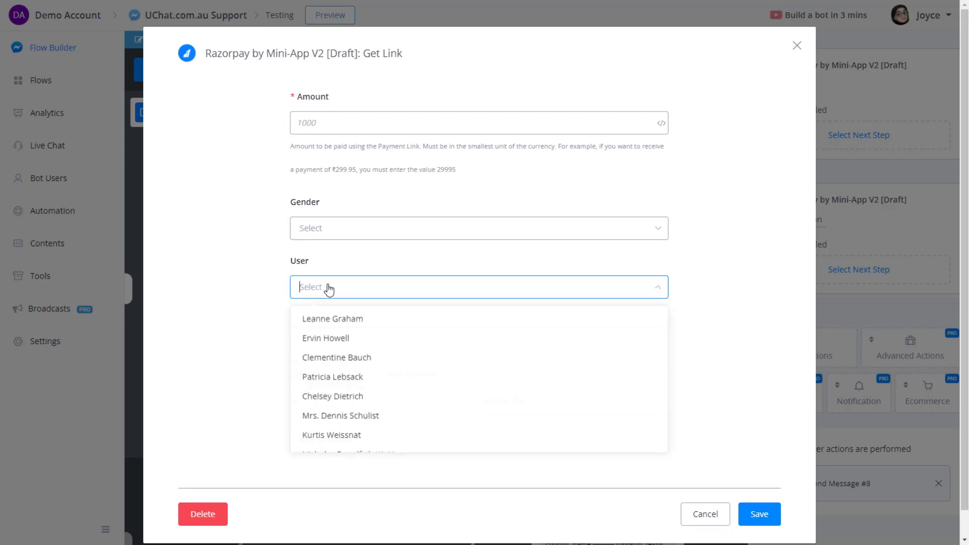
scroll(354, 353, down, 2)
scroll(361, 393, up, 2)
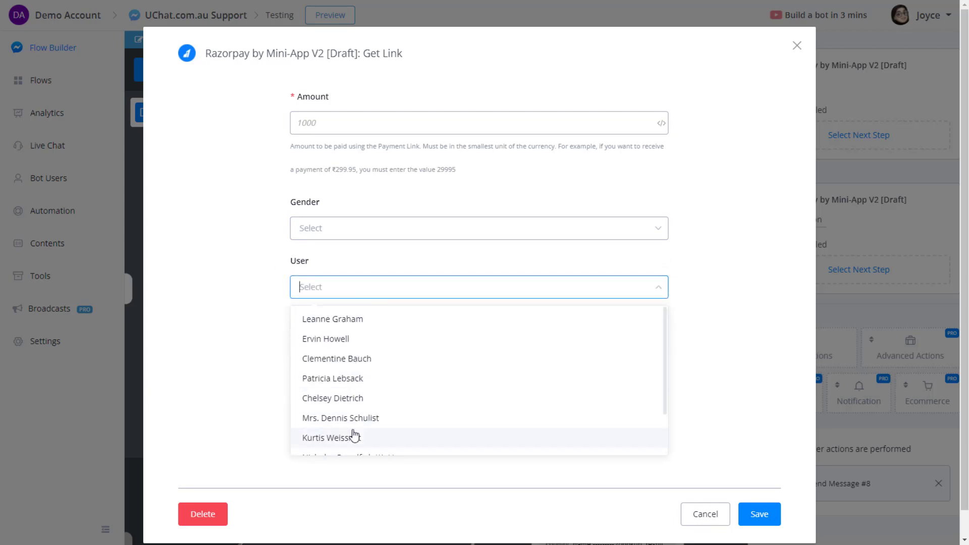
scroll(376, 404, down, 2)
scroll(368, 340, up, 2)
click(355, 286)
click(340, 295)
scroll(361, 353, down, 2)
scroll(369, 363, up, 2)
scroll(384, 363, down, 2)
Select a user, cancel the Get Link form, and go to the mini-app's Sources list.
click(368, 361)
click(703, 513)
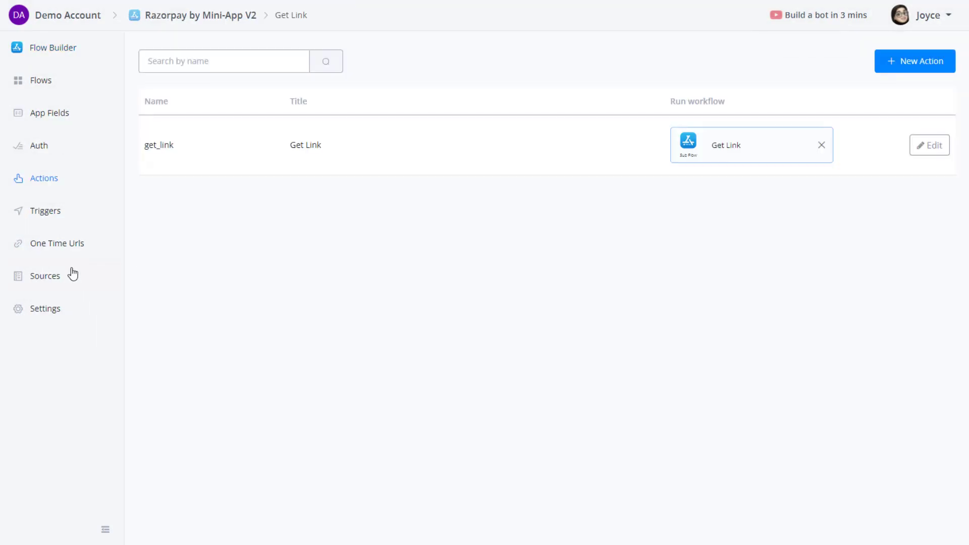
click(76, 273)
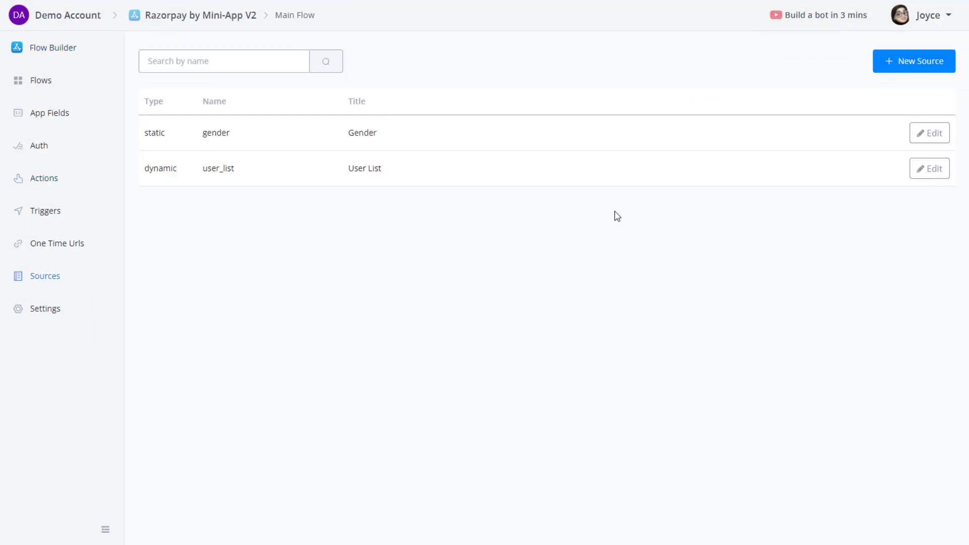
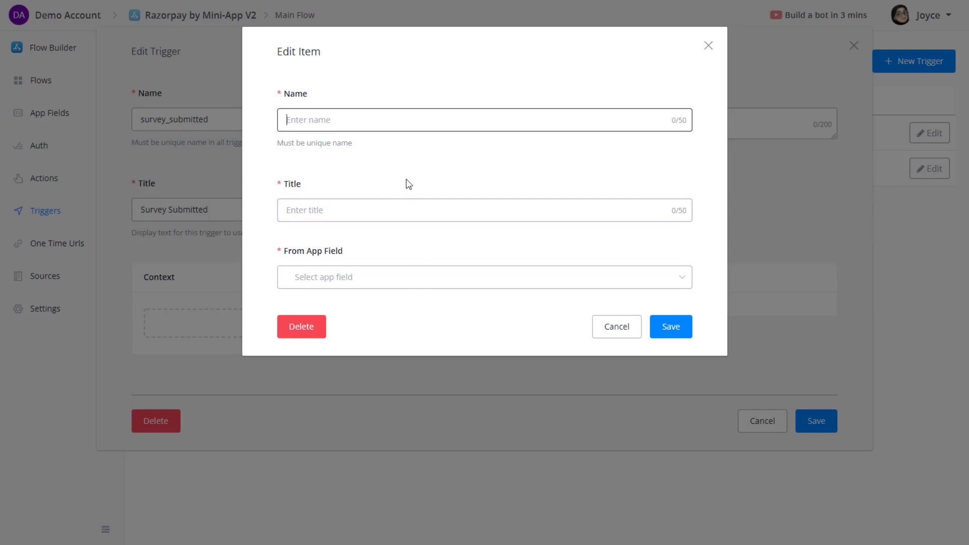
Discard the blank context item without picking an app field and save the survey_submitted trigger.
click(461, 288)
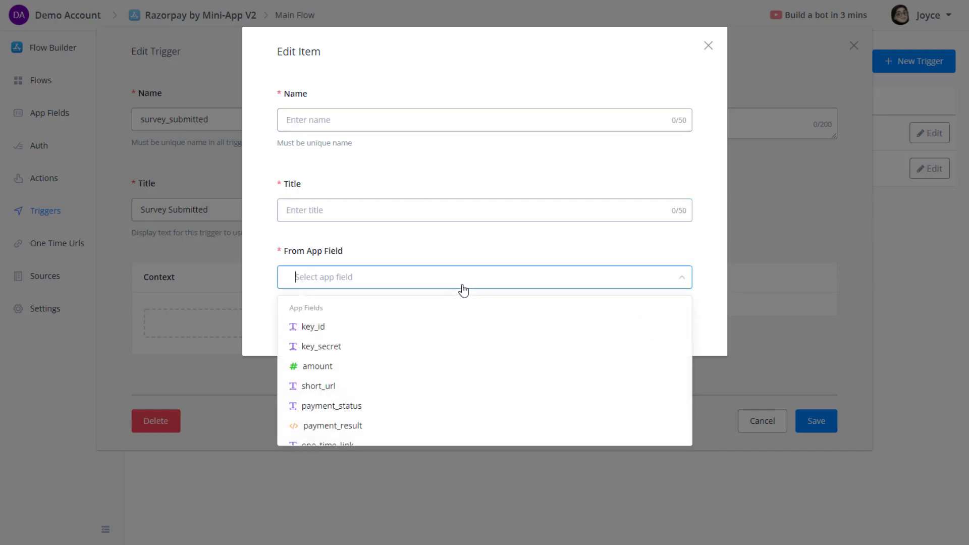
scroll(494, 340, down, 5)
click(514, 251)
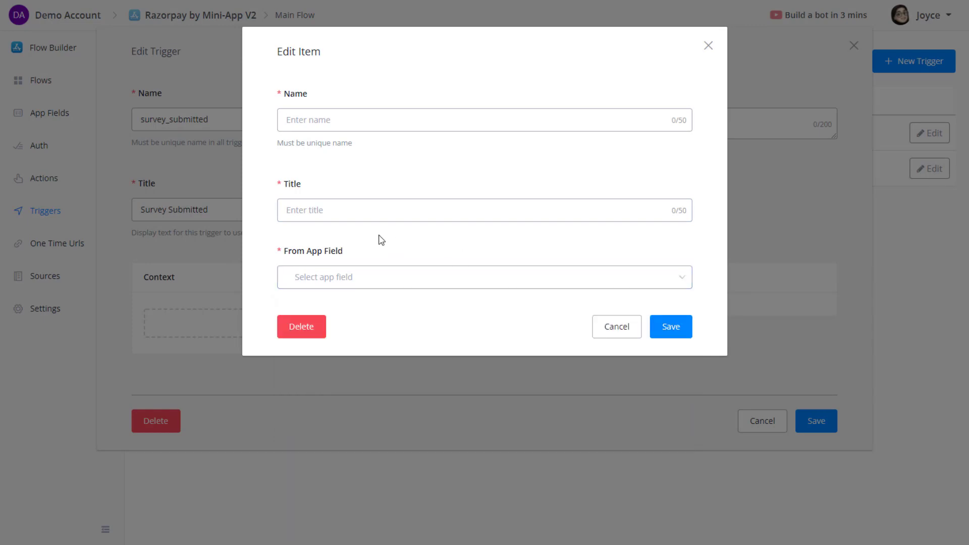
click(618, 328)
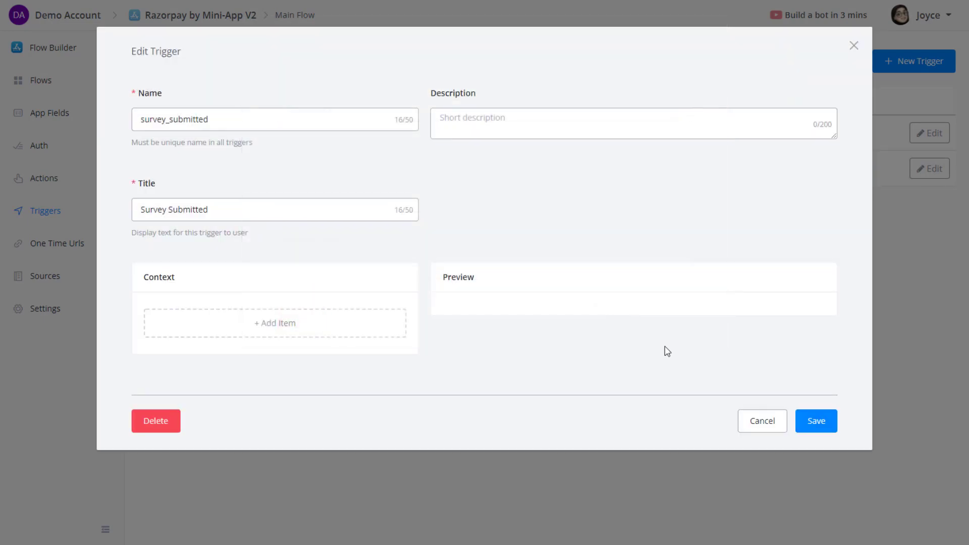
click(816, 421)
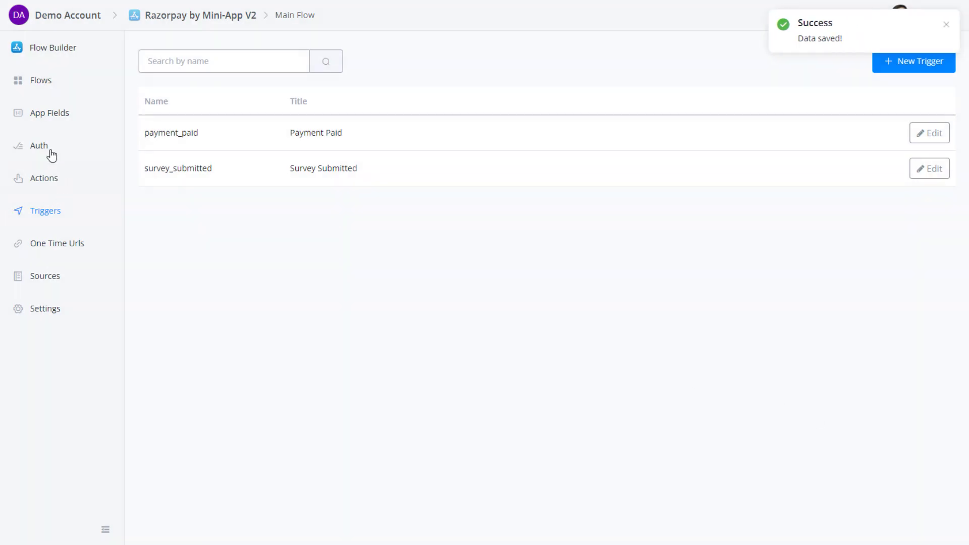
Add a JSON-type app field named survey_result, then return to the Triggers list.
click(53, 114)
click(888, 61)
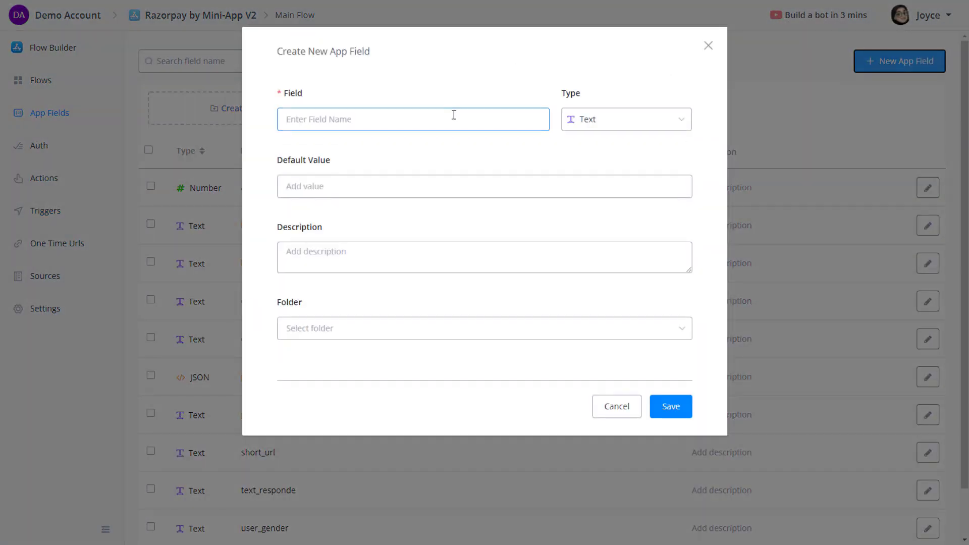
text(survey_result)
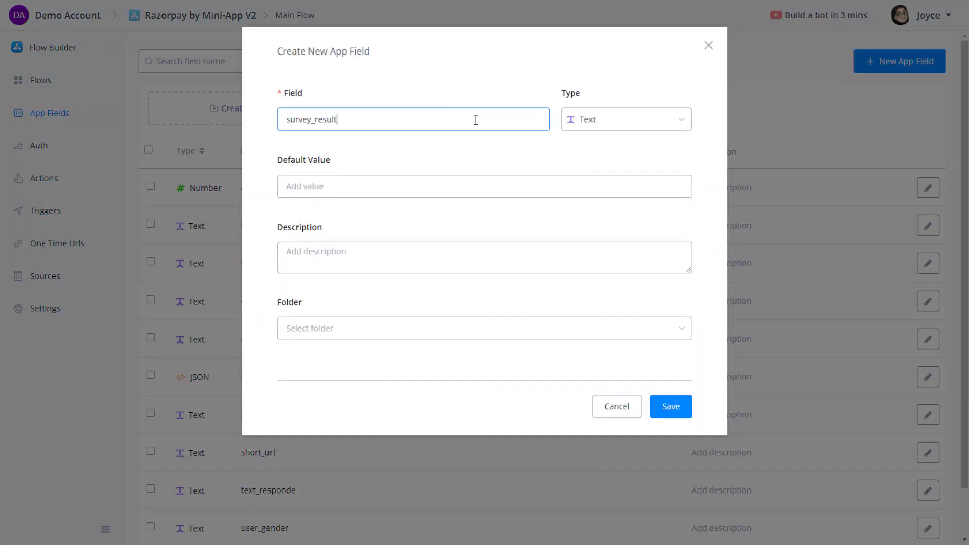
click(586, 128)
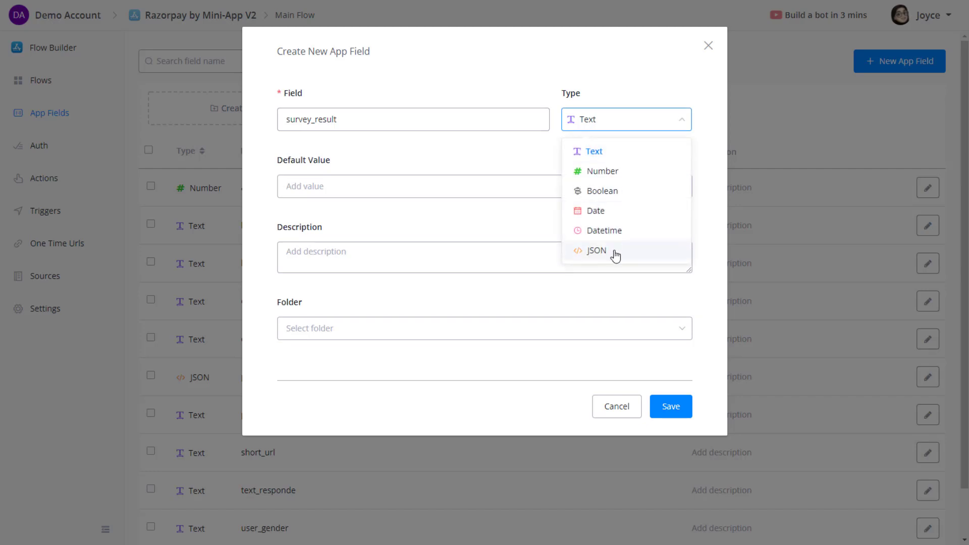
click(614, 252)
click(665, 486)
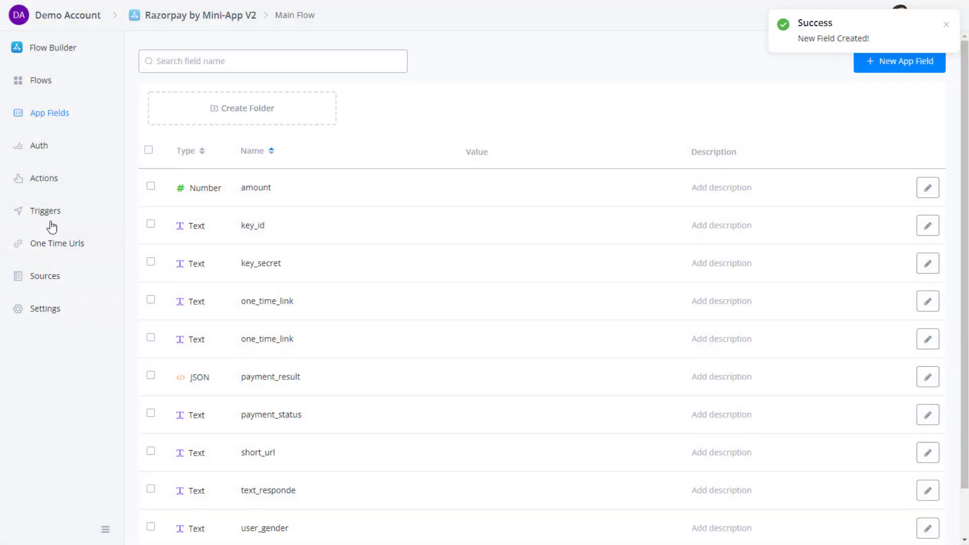
click(47, 213)
Edit survey_submitted and start a context item named survey_result titled Survey Result.
click(931, 171)
click(224, 317)
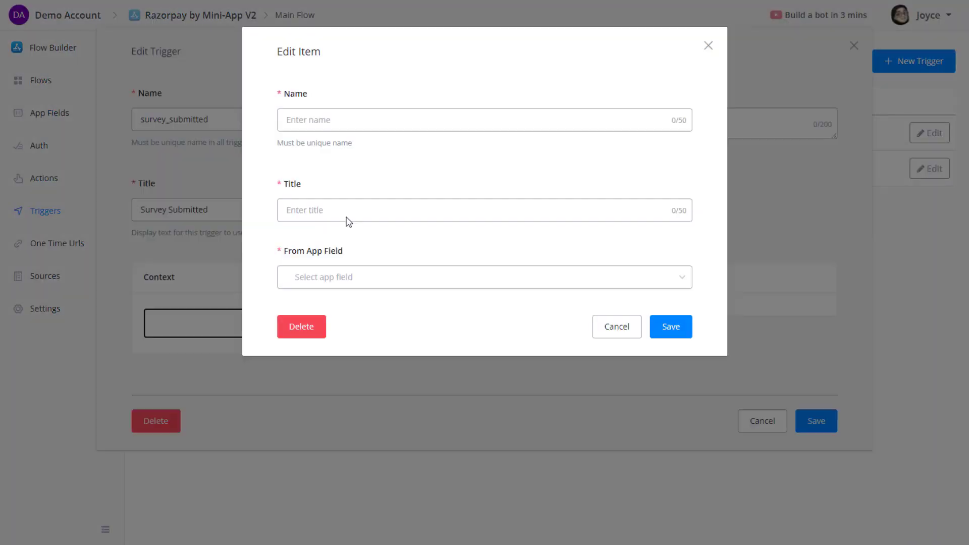
click(369, 127)
text(survey_result)
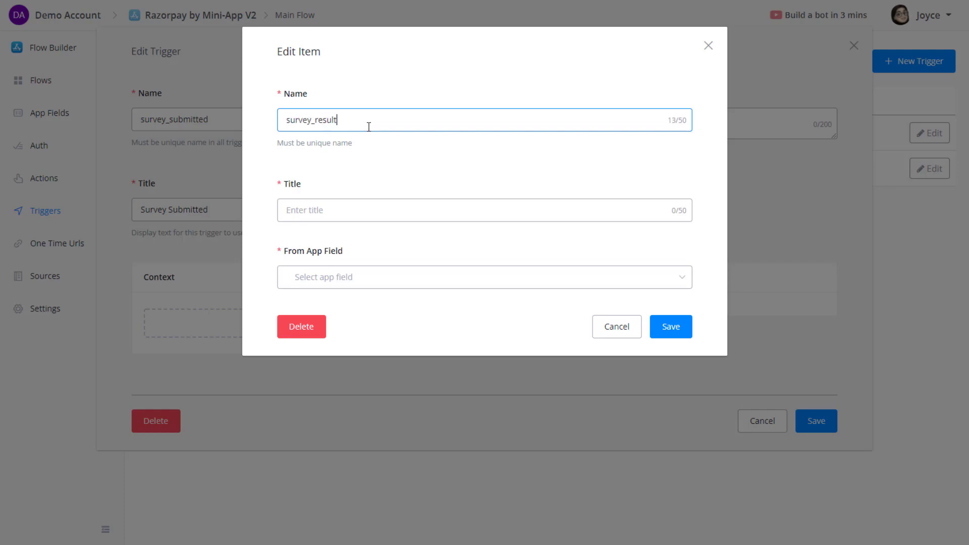
click(345, 210)
text(Survey Result)
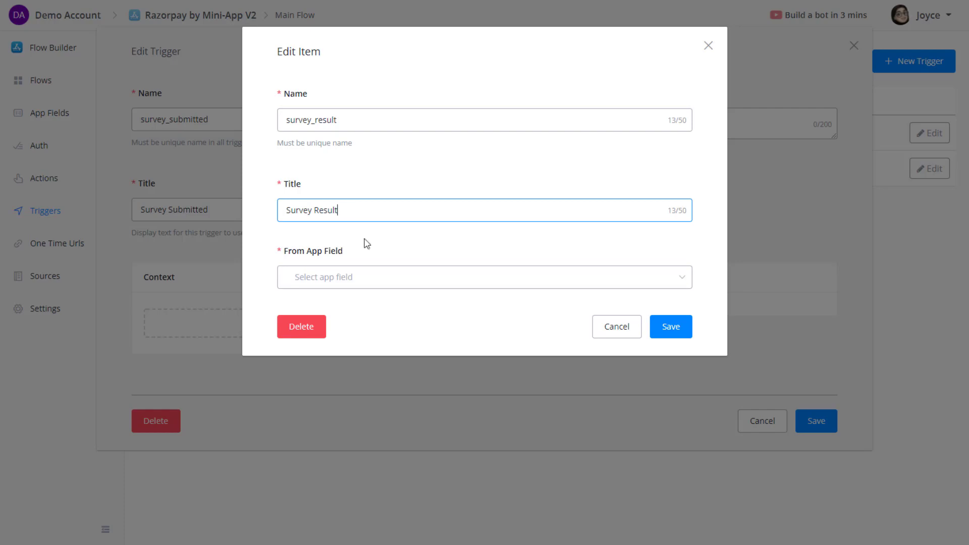
Source the item from the survey_result app field, then save the item and the trigger.
click(364, 281)
text(s)
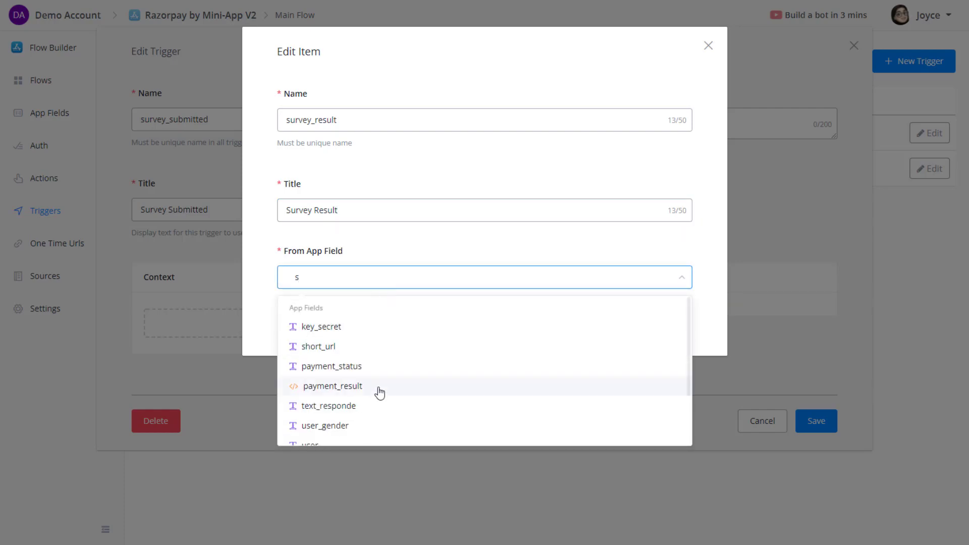
scroll(380, 393, down, 3)
click(379, 428)
click(659, 329)
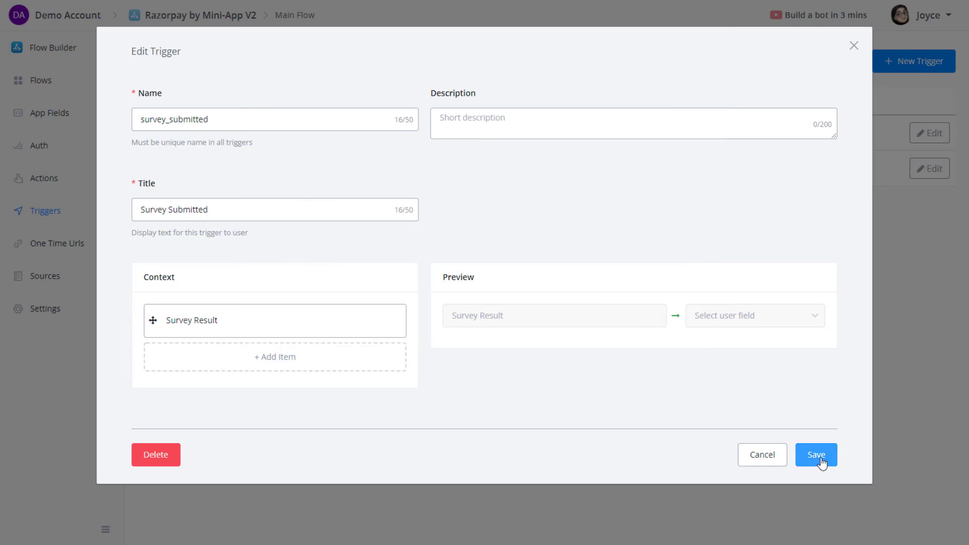
click(821, 463)
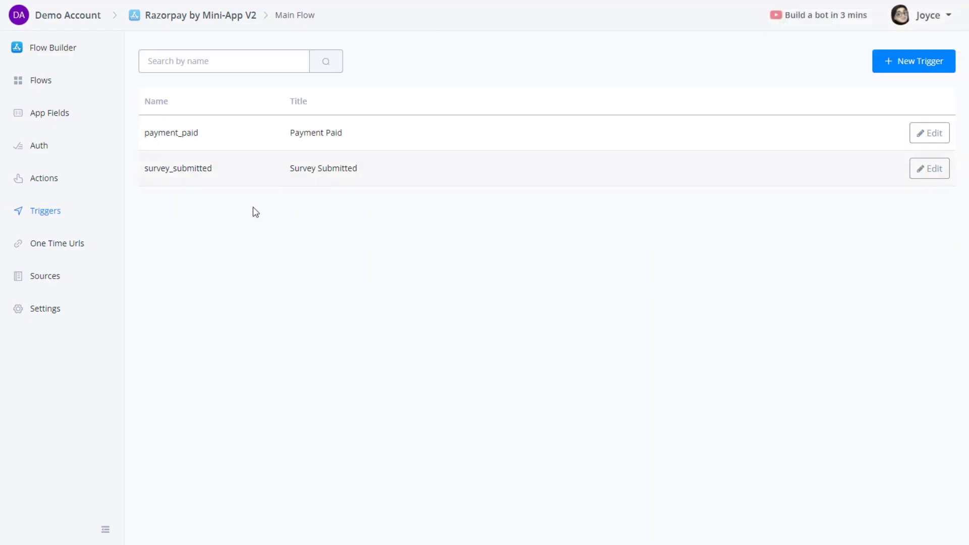
click(56, 246)
Create a one-time URL named 'Survey Link' and open its row 28 for editing.
click(896, 70)
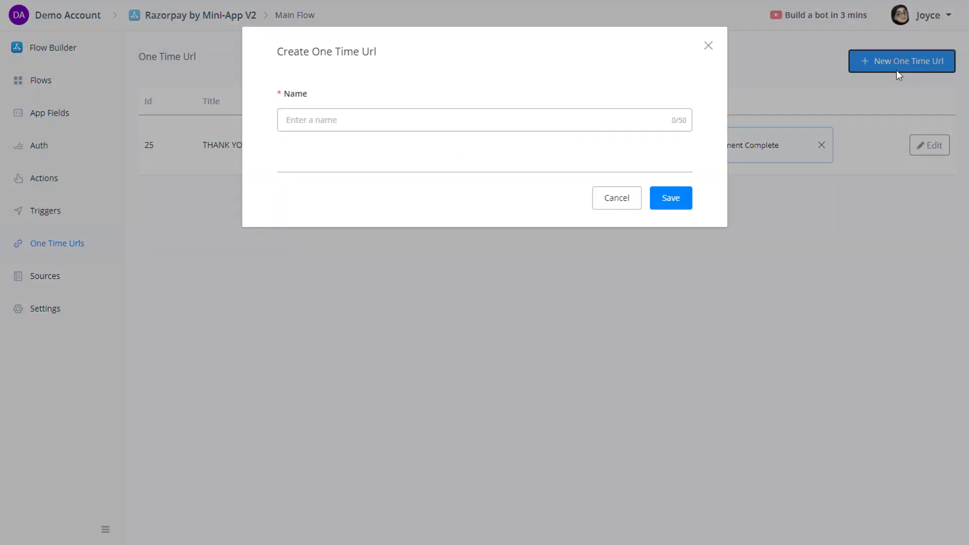
click(381, 124)
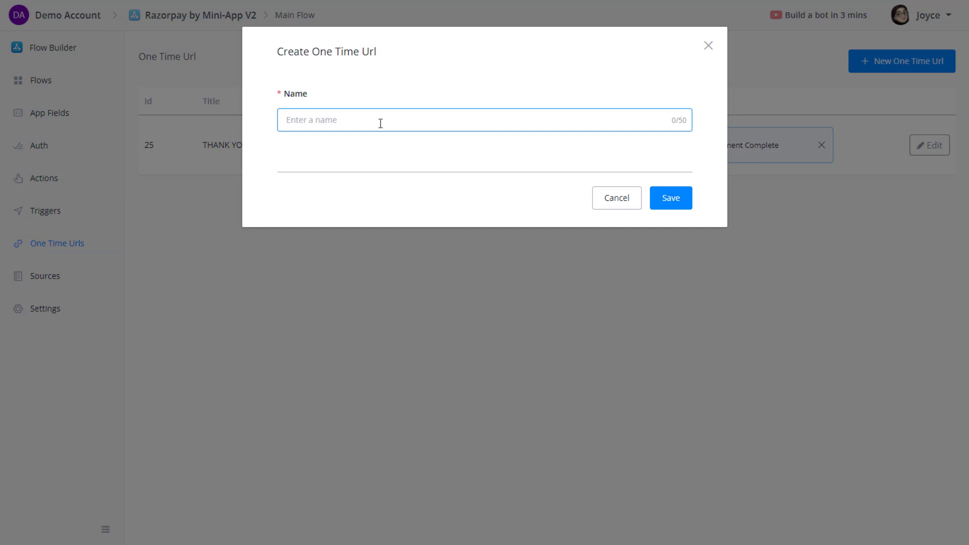
text(Survey Link)
click(657, 204)
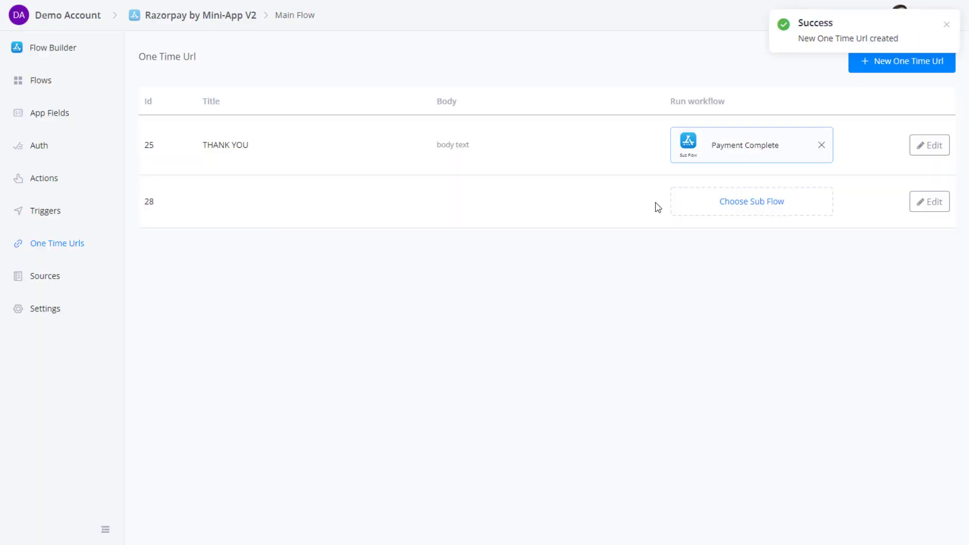
click(934, 202)
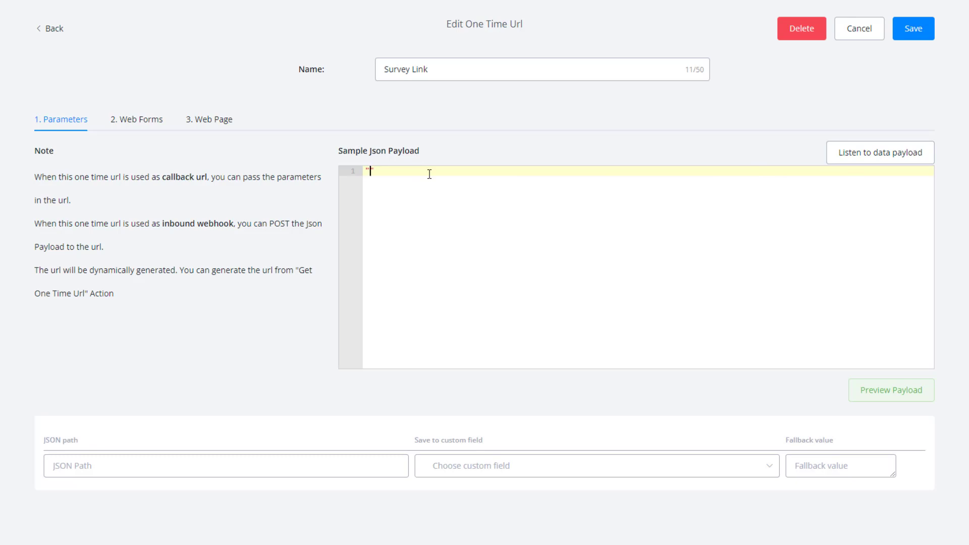
Enter the sample payload {"note": "this is a note"} and preview it.
text({)
key(Return)
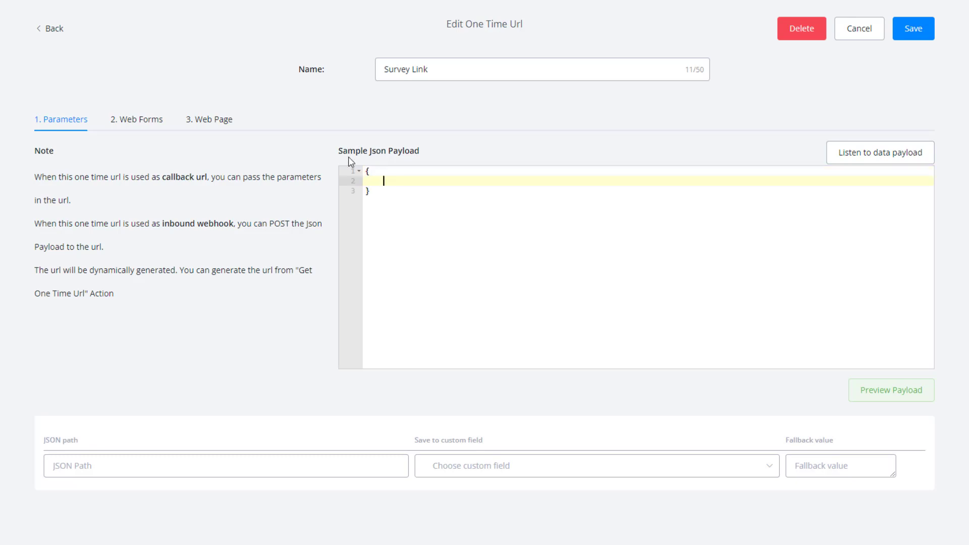
text("note": "this is a note")
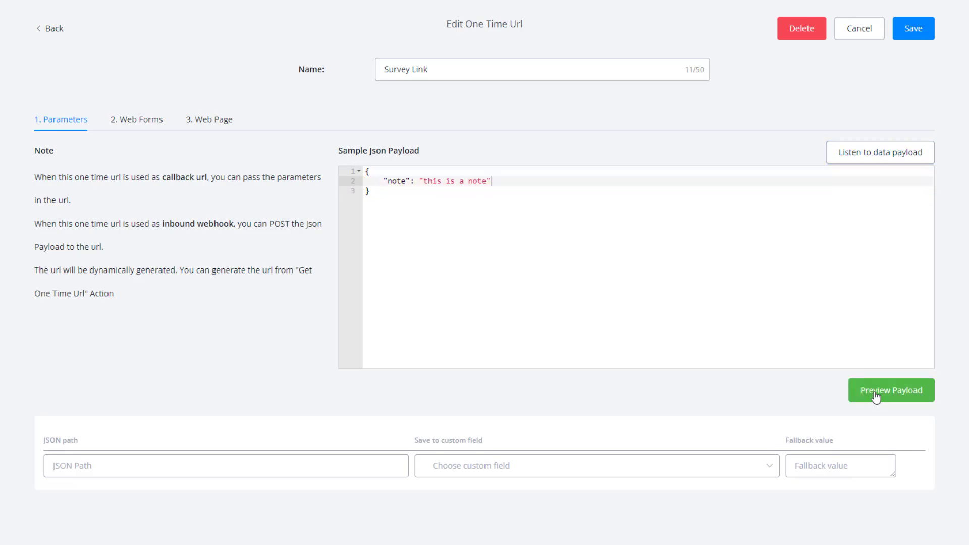
click(891, 389)
scroll(436, 359, down, 2)
Map $.note to a newly created Text app field called note.
click(94, 355)
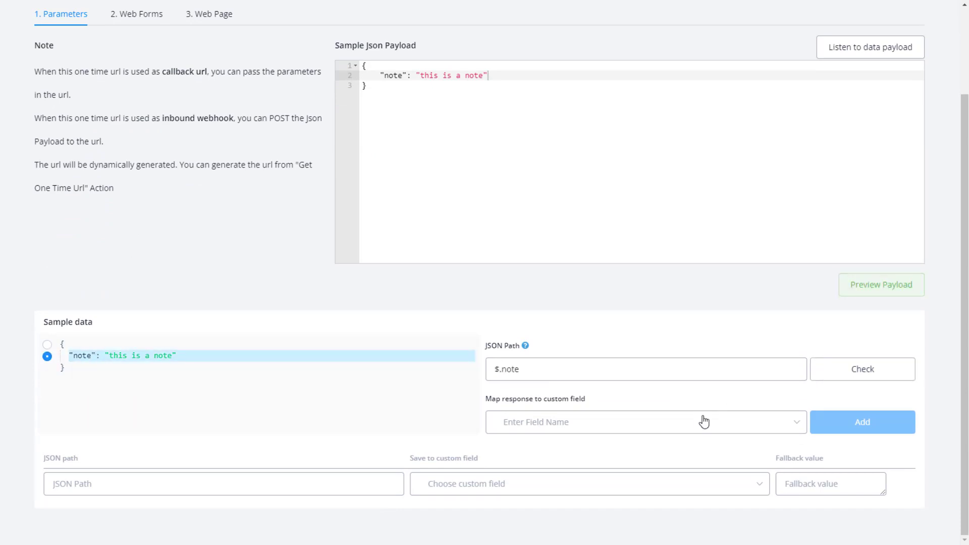
click(672, 424)
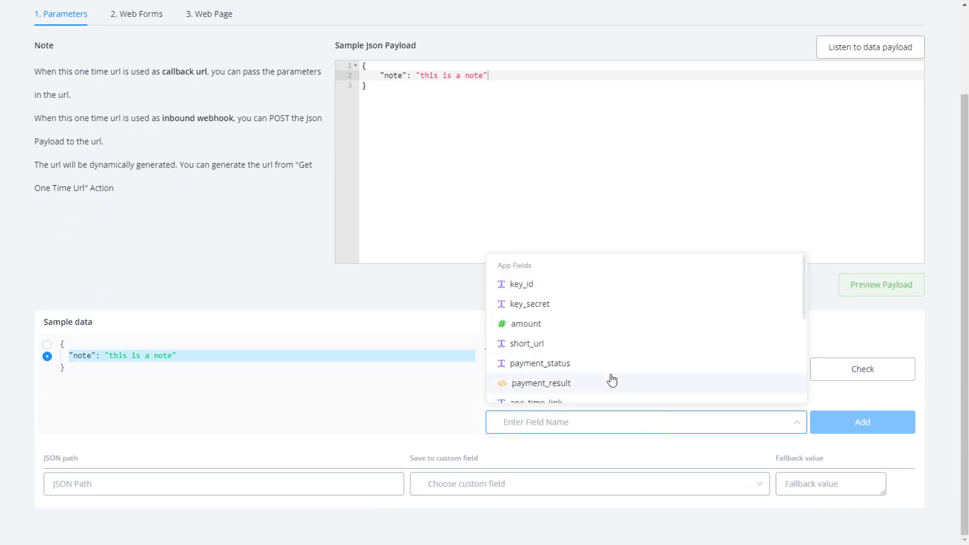
scroll(620, 383, down, 2)
text(note)
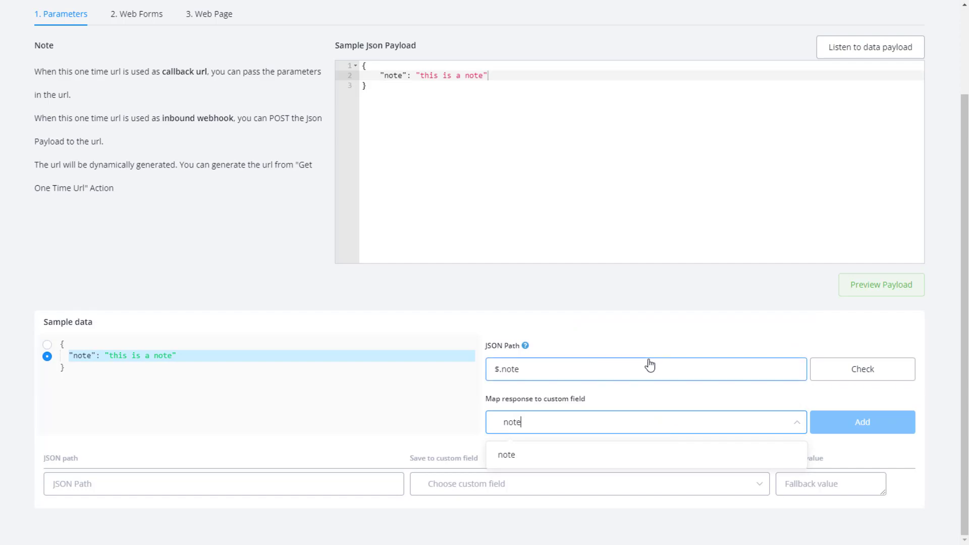
click(506, 455)
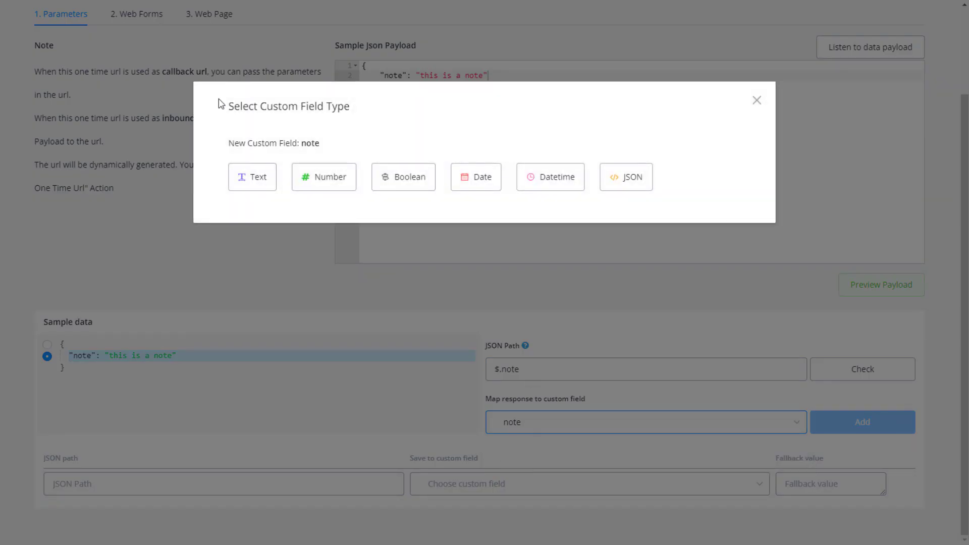
click(258, 183)
click(861, 422)
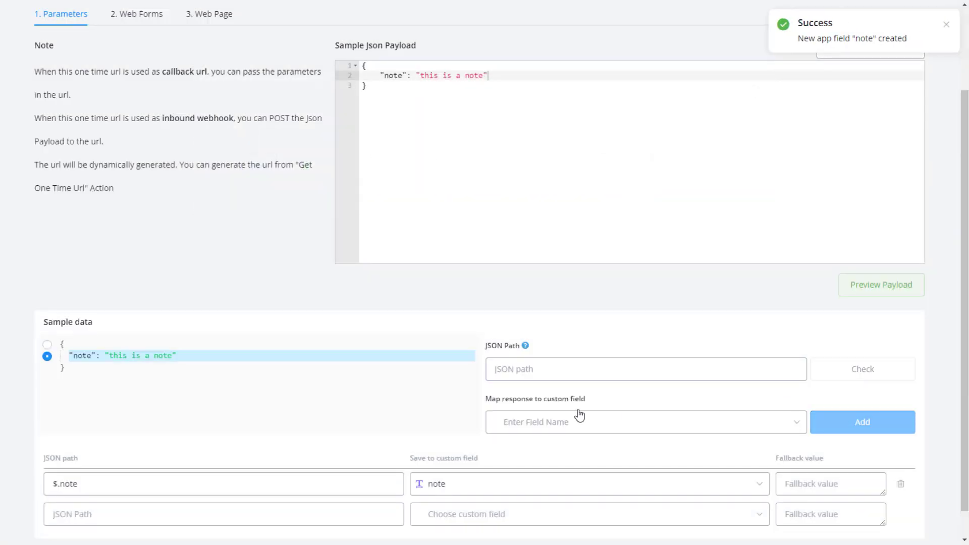
scroll(581, 413, down, 1)
scroll(271, 176, up, 3)
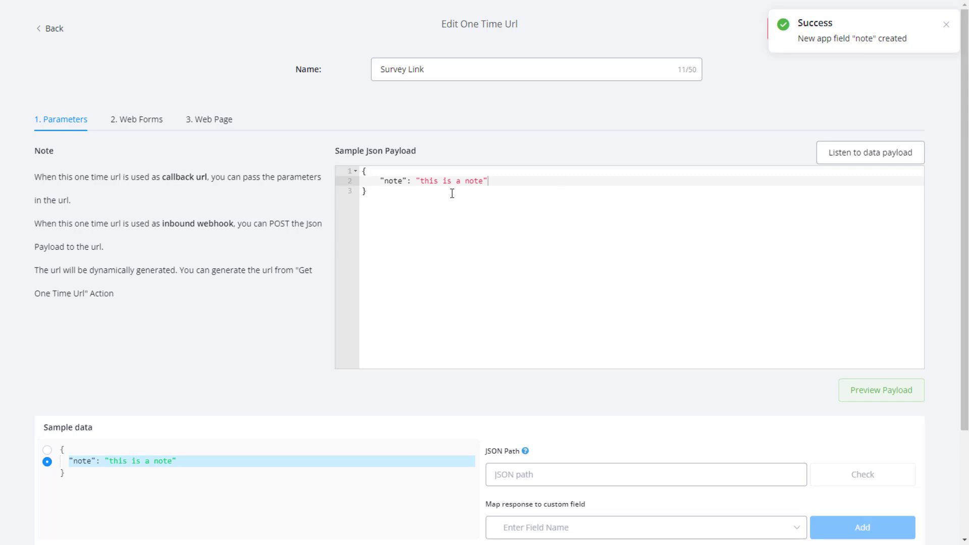
click(129, 121)
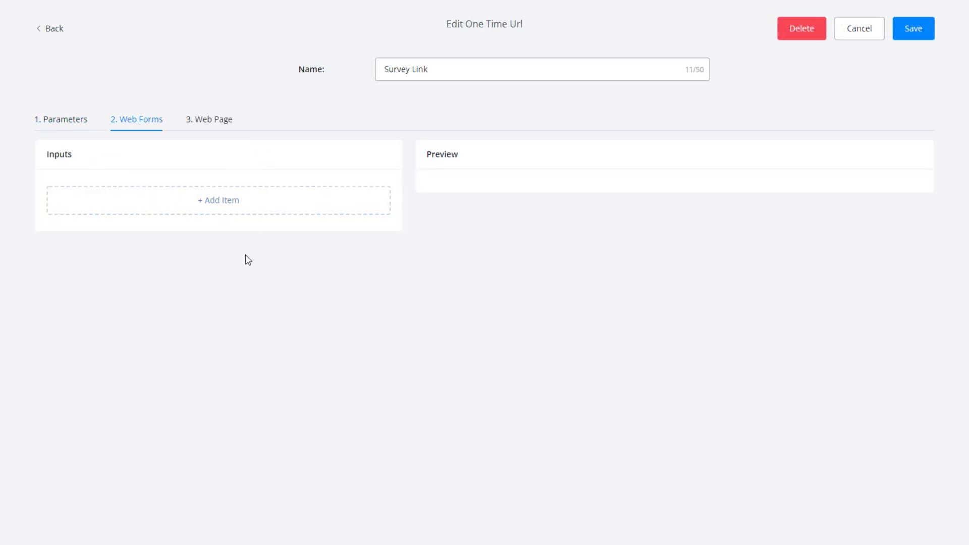
Add a web form input of type Select with options sourced from the Gender list.
click(177, 198)
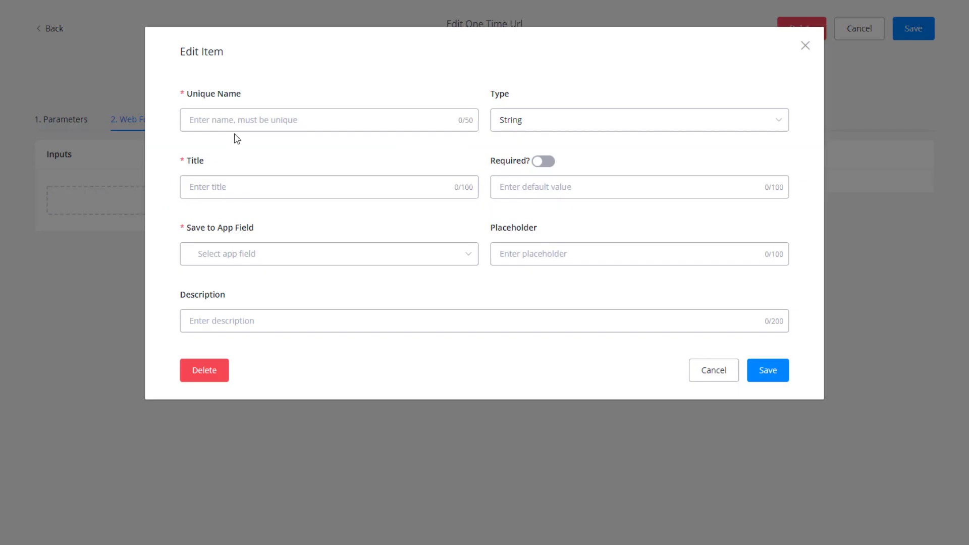
text(gender)
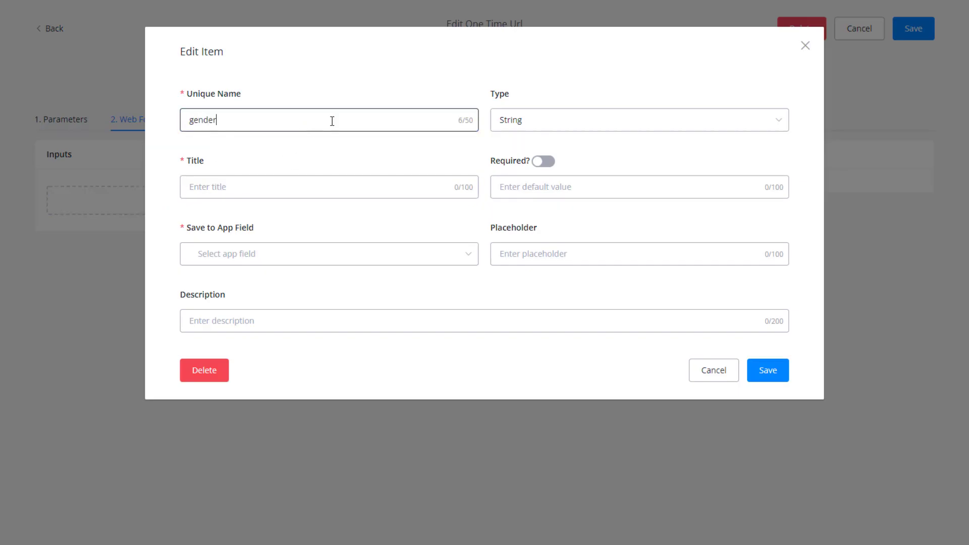
click(516, 125)
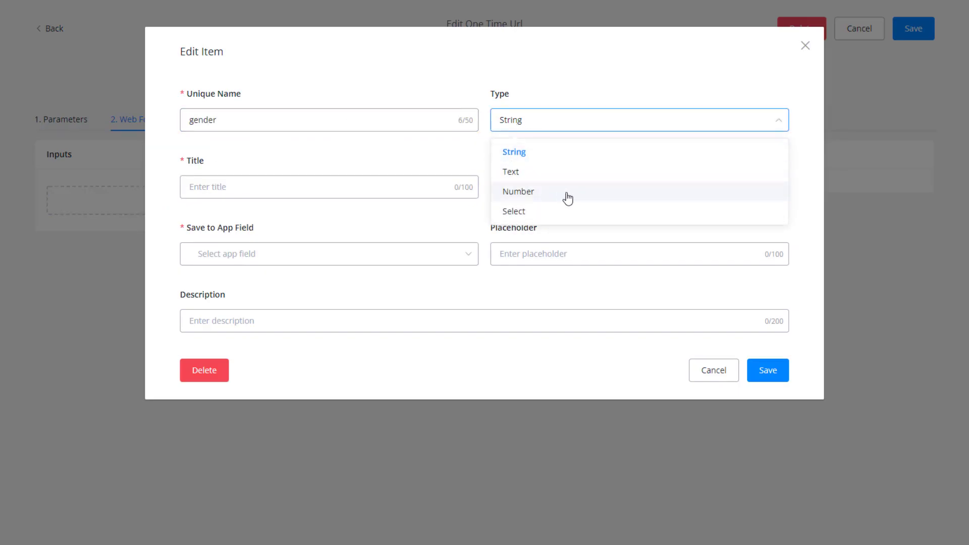
click(514, 210)
click(675, 126)
click(702, 152)
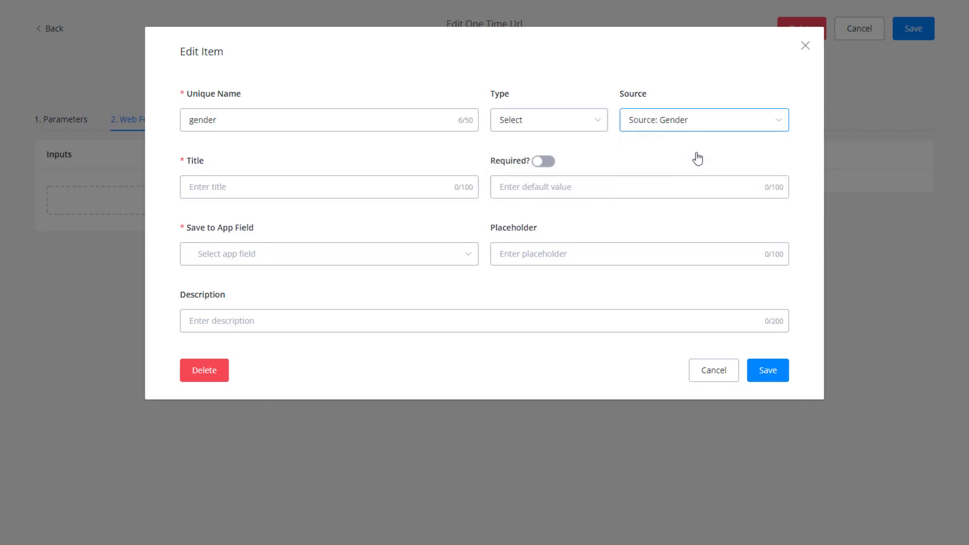
Title it Gender, make it required, save answers to user_gender, and save the input.
click(225, 184)
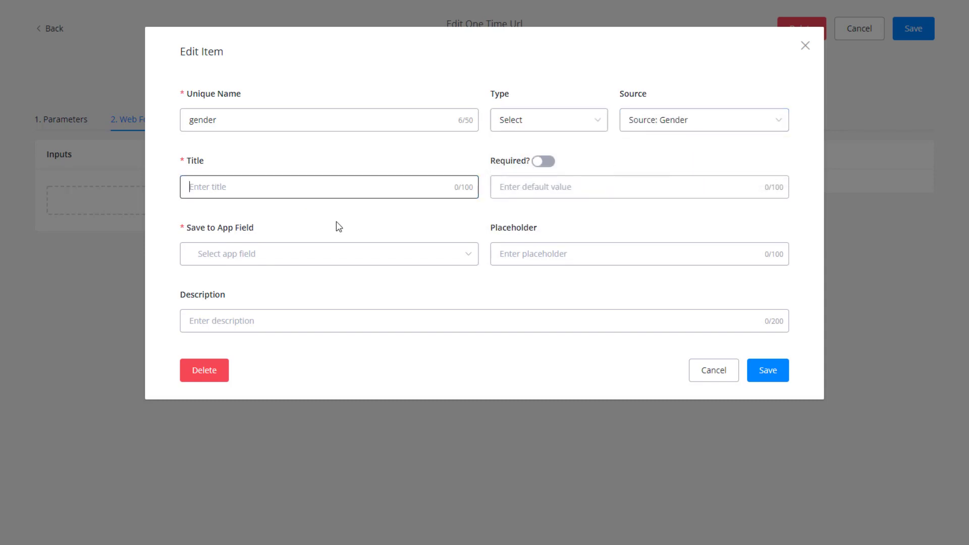
text(Gender)
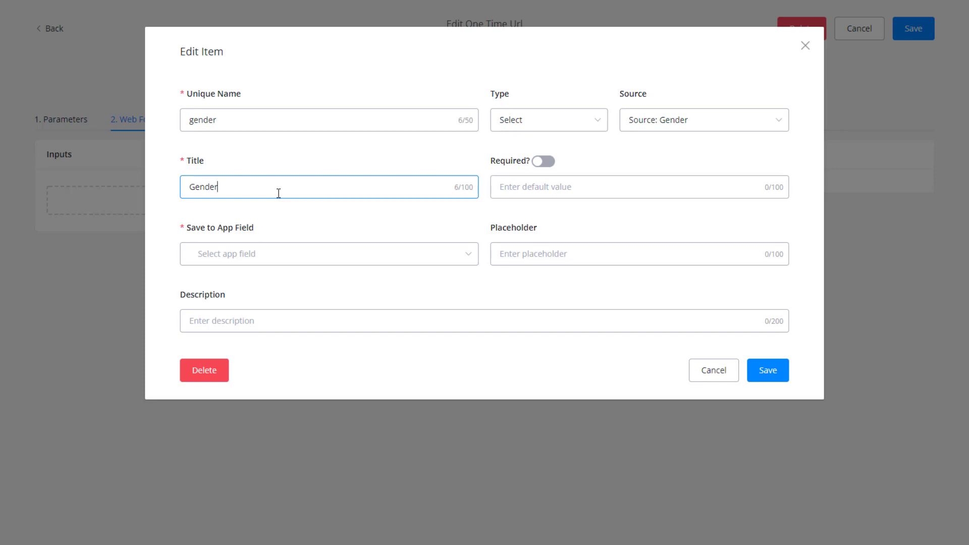
click(543, 161)
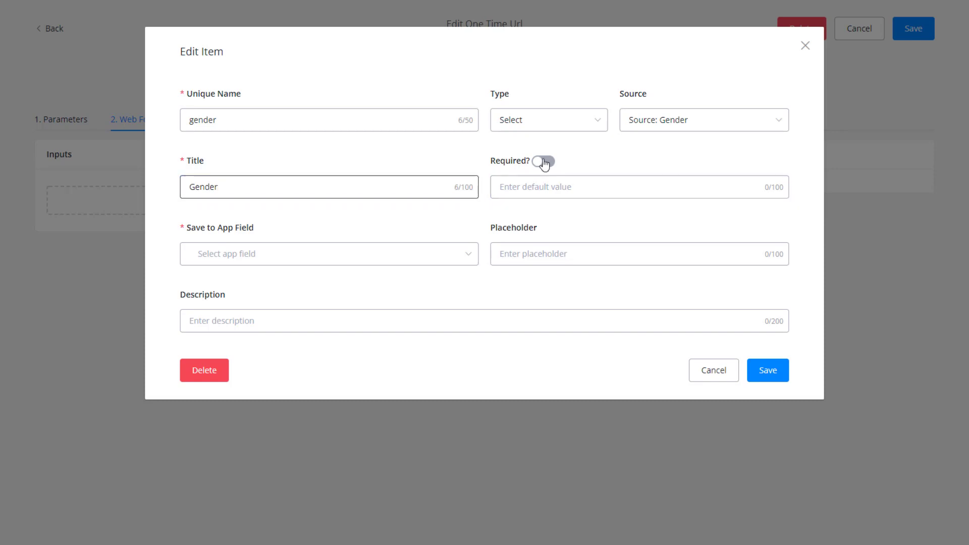
click(309, 264)
text(gen)
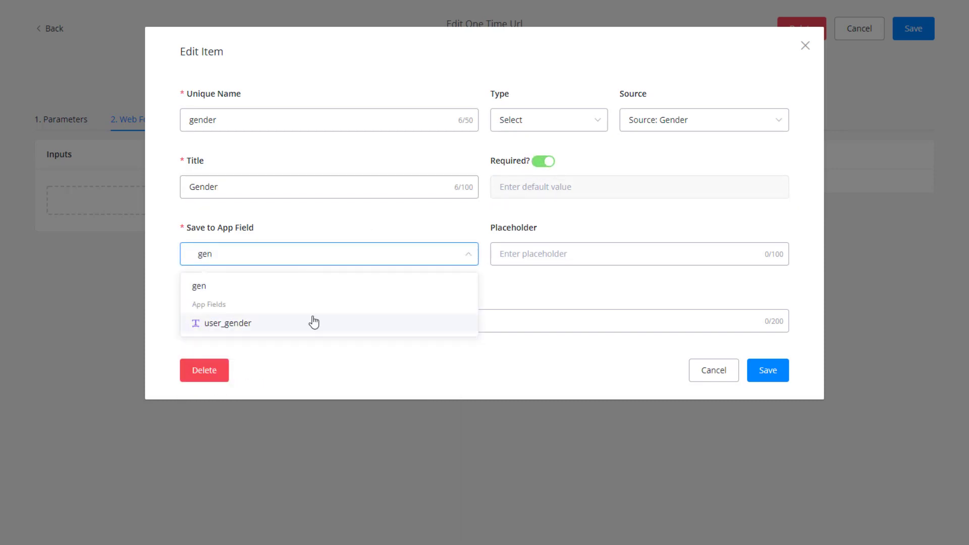
click(313, 322)
click(525, 255)
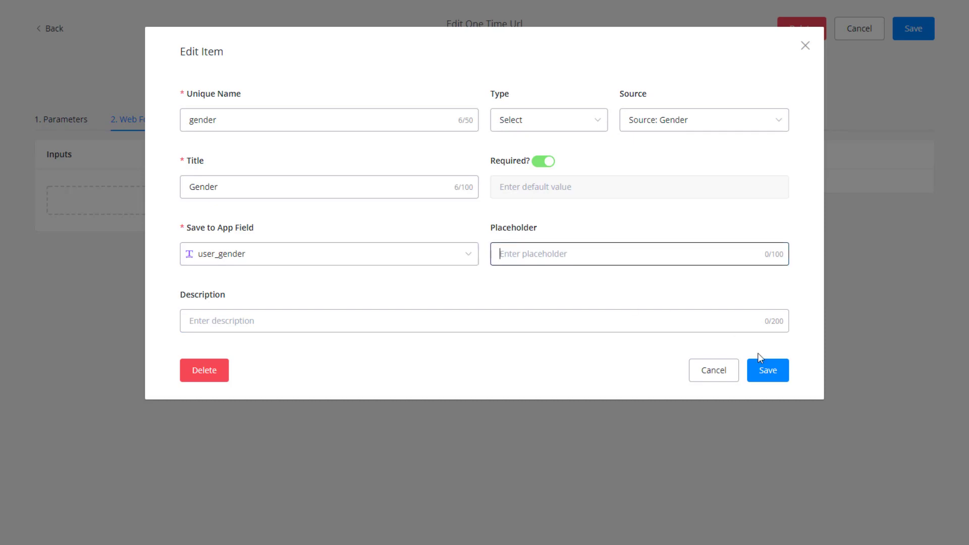
click(764, 368)
Add a second input named user_id, titled User ID, as a Select sourced from User List.
click(166, 240)
click(280, 121)
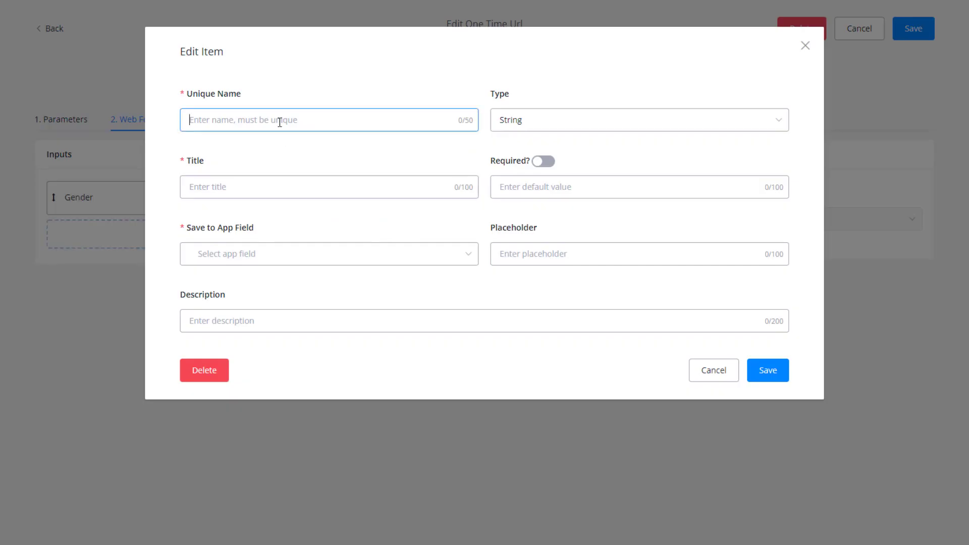
text(U)
key(BackSpace)
text(user_id)
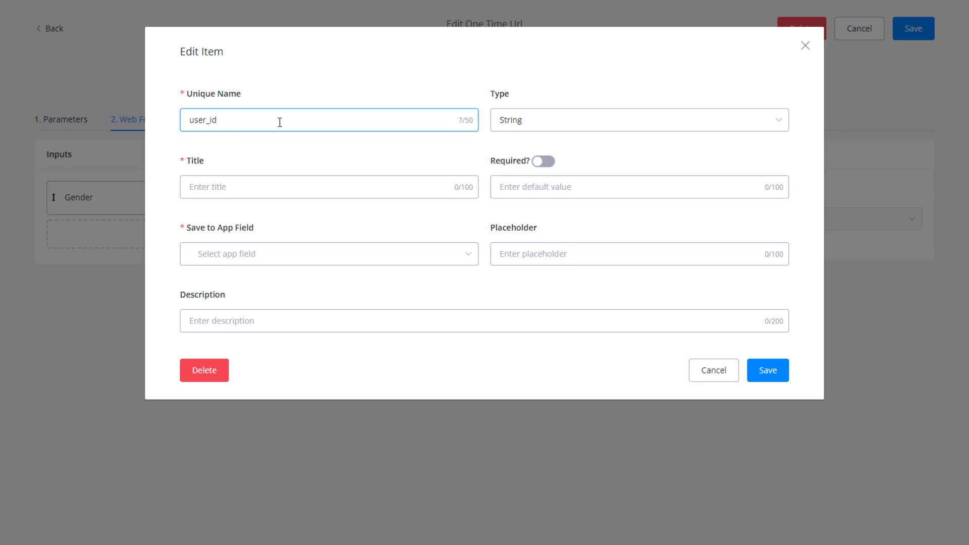
click(250, 190)
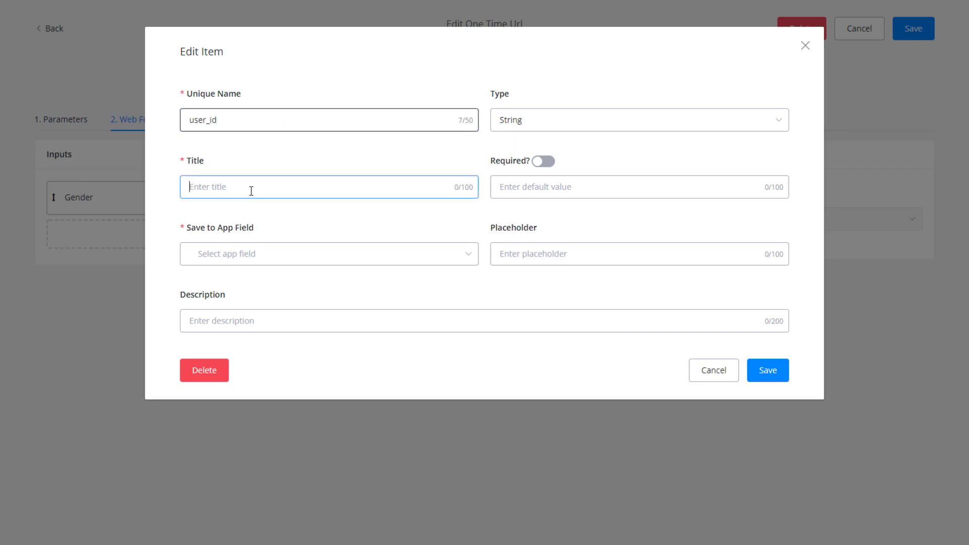
text(User ID)
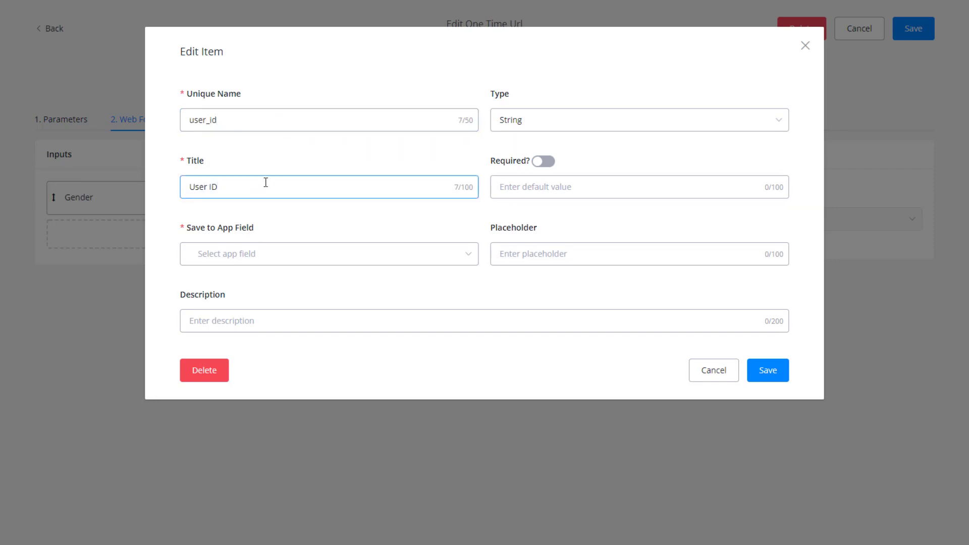
click(525, 121)
click(536, 210)
click(678, 126)
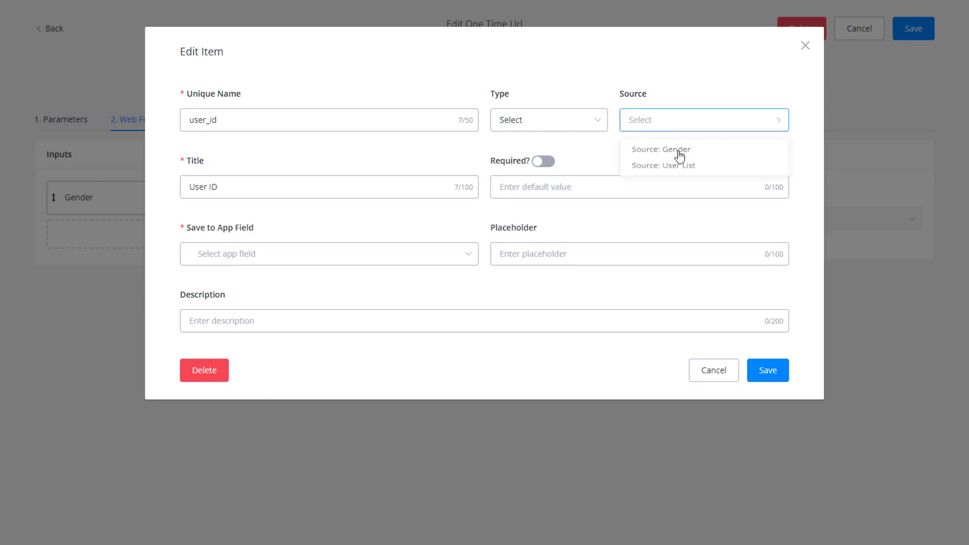
click(695, 166)
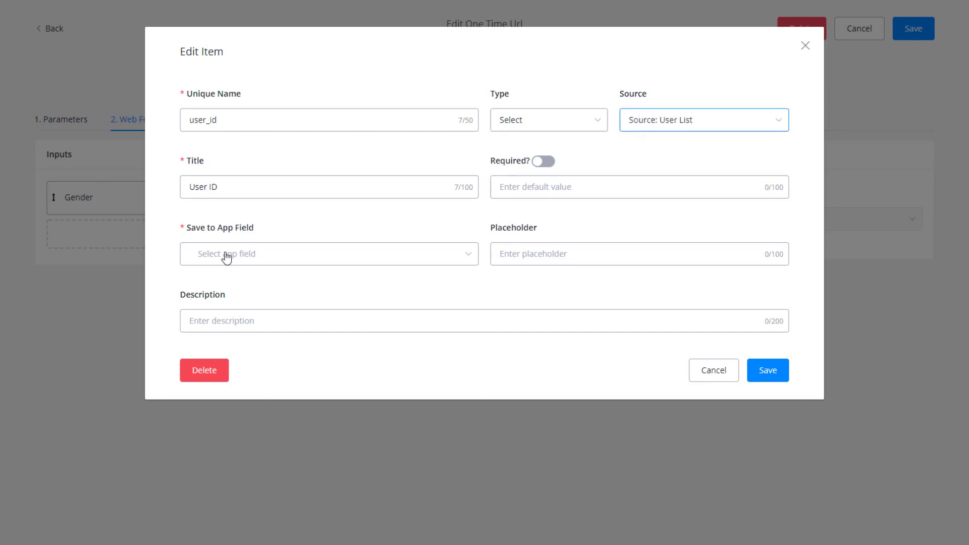
Store the User ID answers in the user_id app field and save the input.
click(269, 255)
text(u)
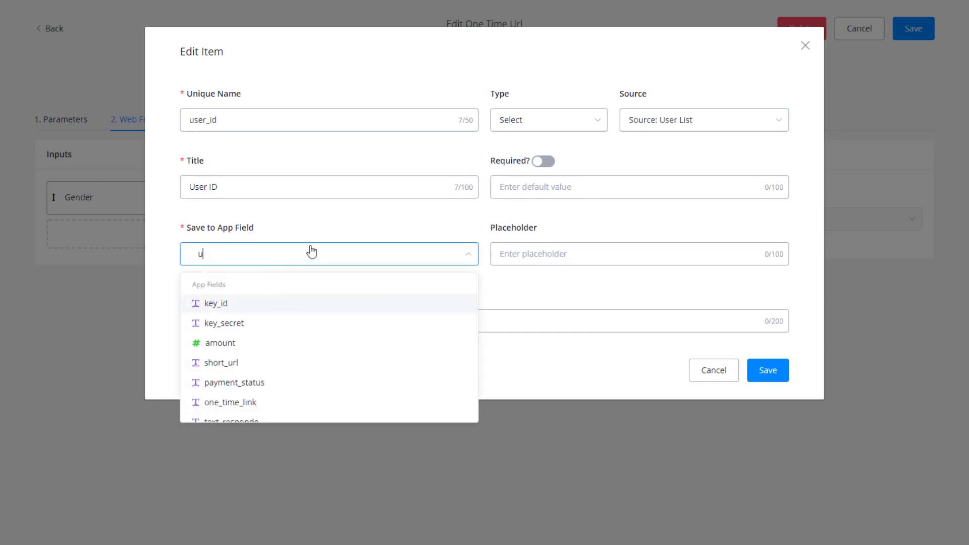
text(ser)
click(249, 364)
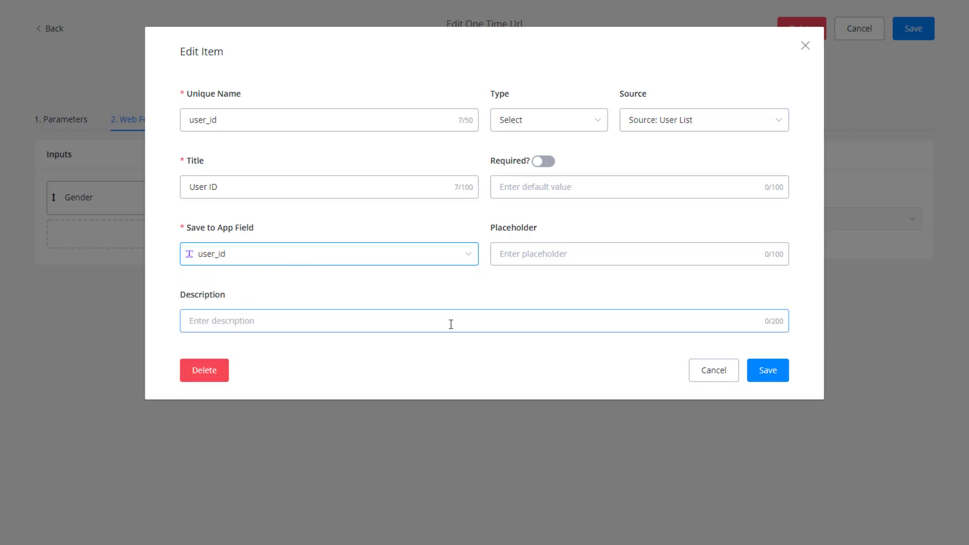
click(550, 254)
click(598, 314)
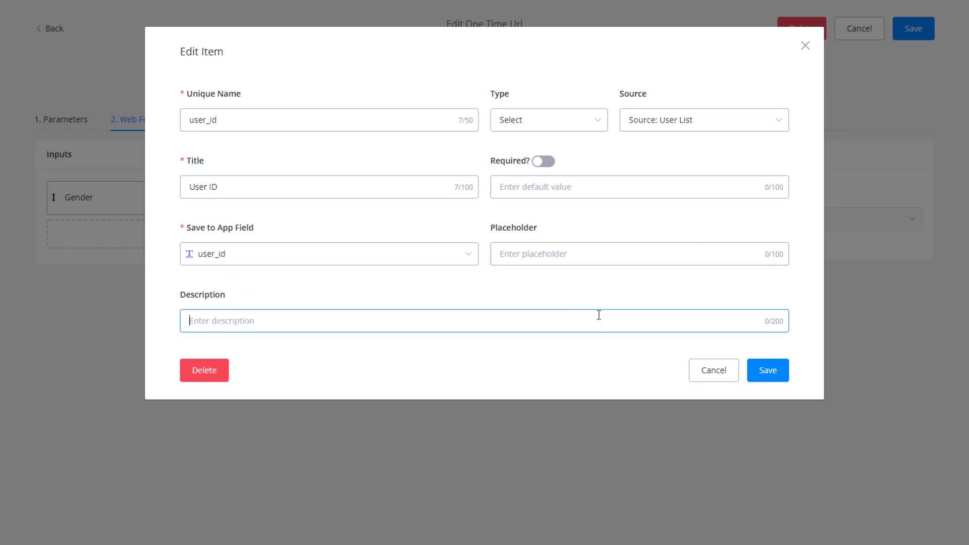
click(776, 375)
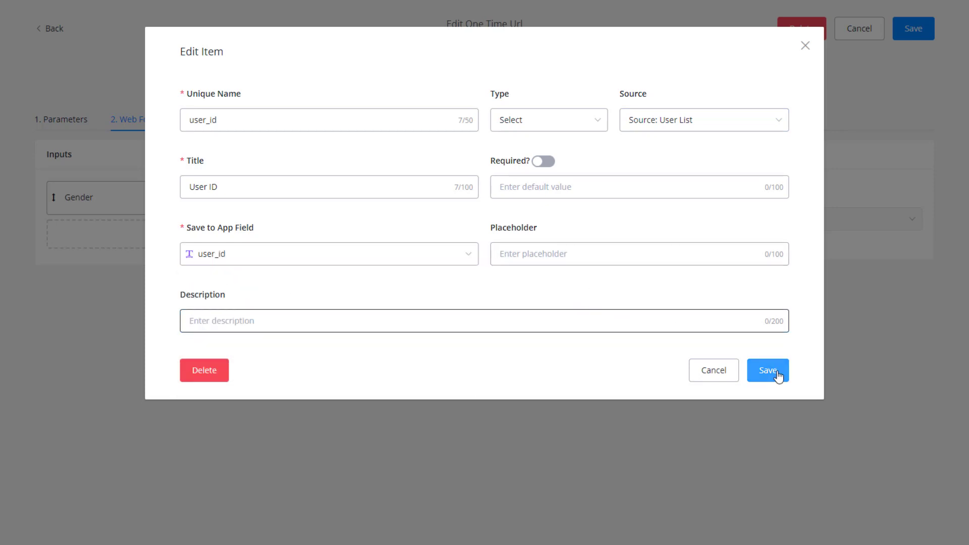
click(778, 376)
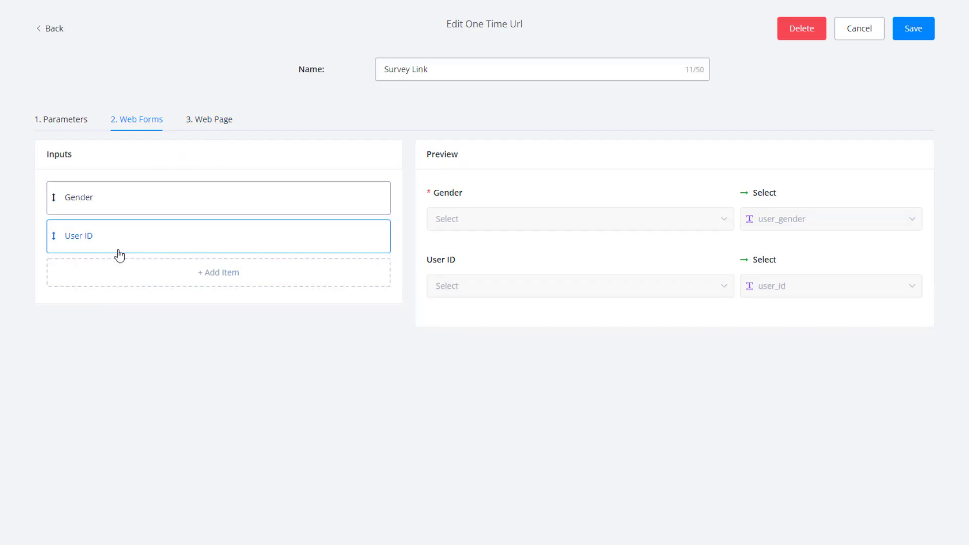
click(211, 123)
Set the page title 'Thank you for doing the survey!' and body 'Have a good day.'.
click(227, 182)
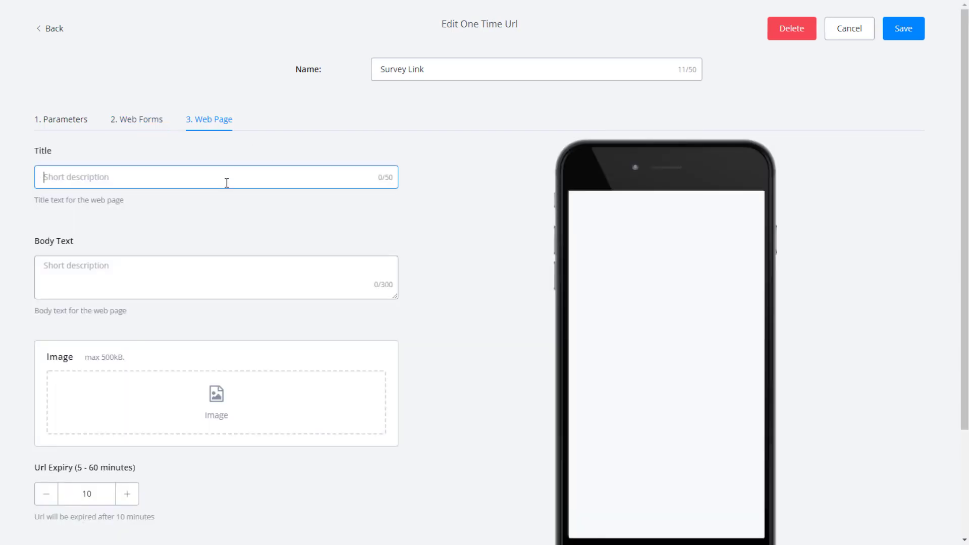
text(Thank you for doing the survey!)
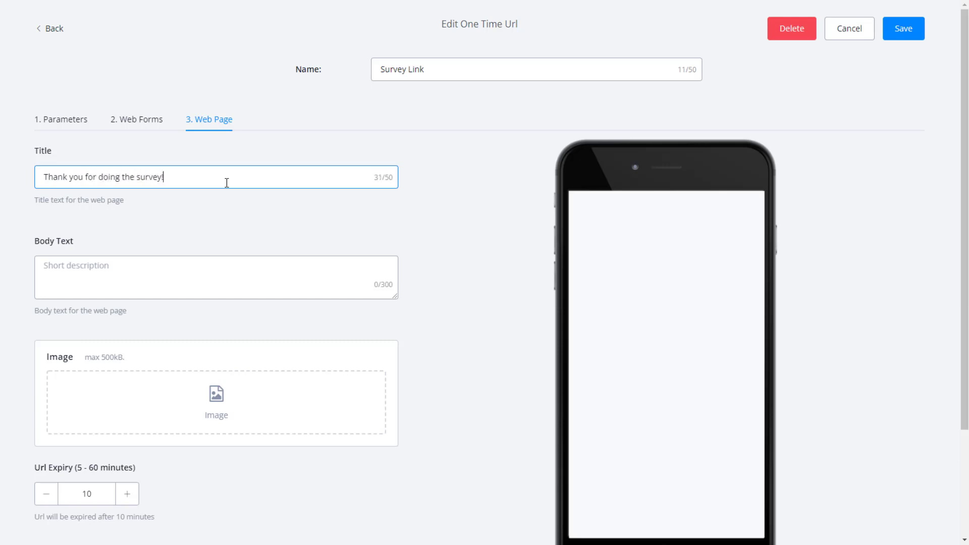
click(210, 267)
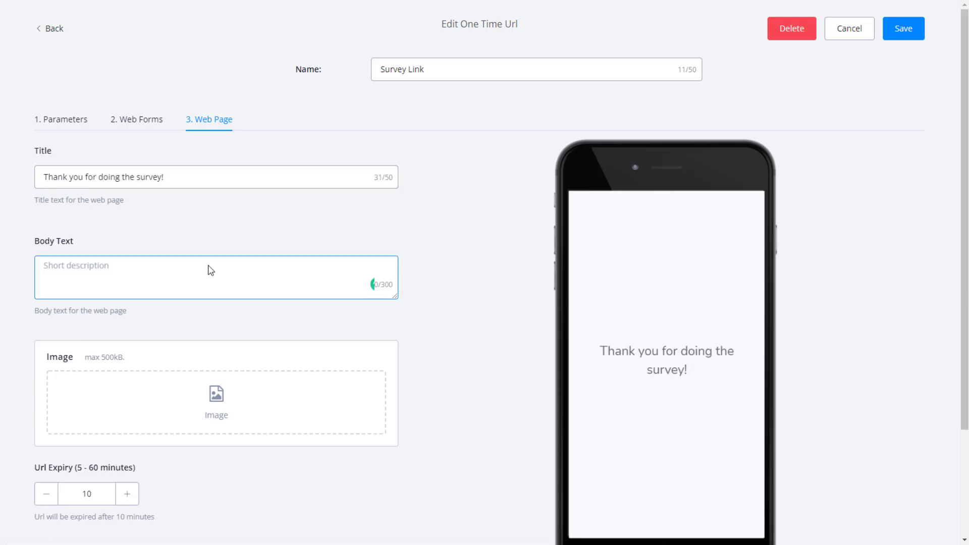
text(Have a good)
click(429, 365)
scroll(428, 366, down, 3)
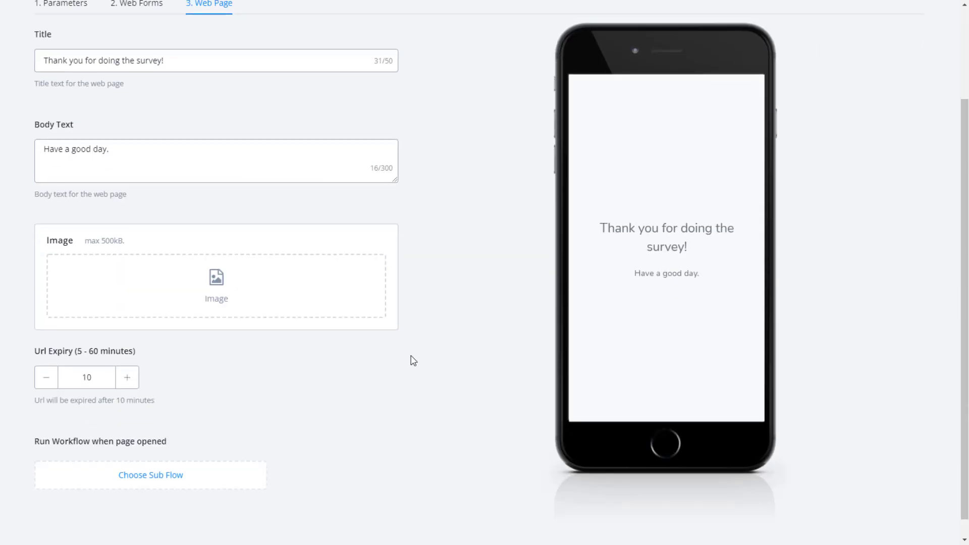
Search GIFs for 'thank you' and use the winking smiley GIF as the page image.
click(134, 277)
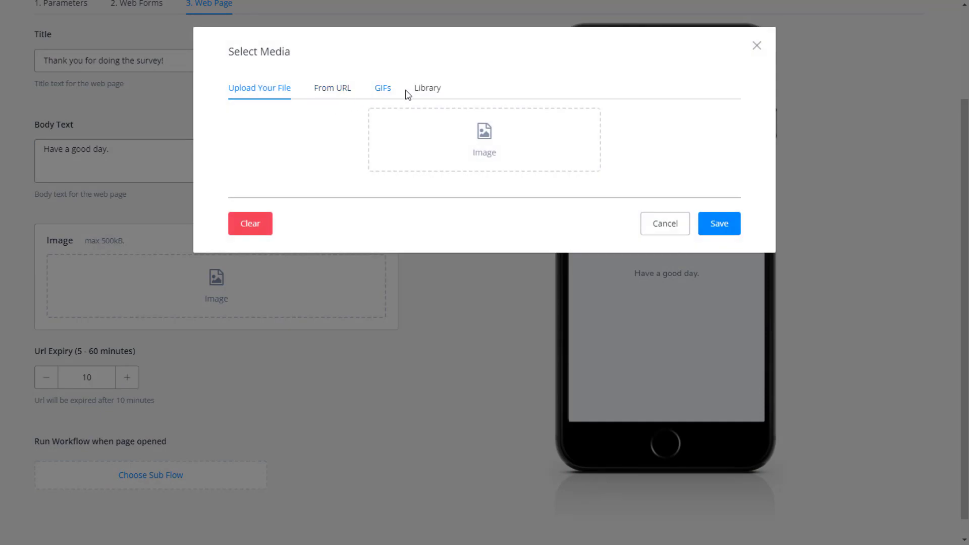
click(390, 93)
click(384, 123)
text(th)
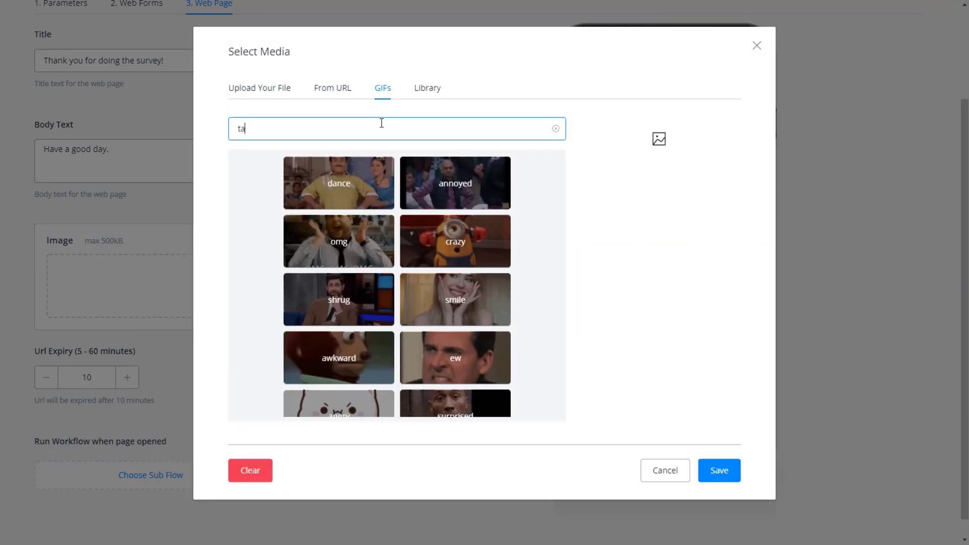
text(ank you)
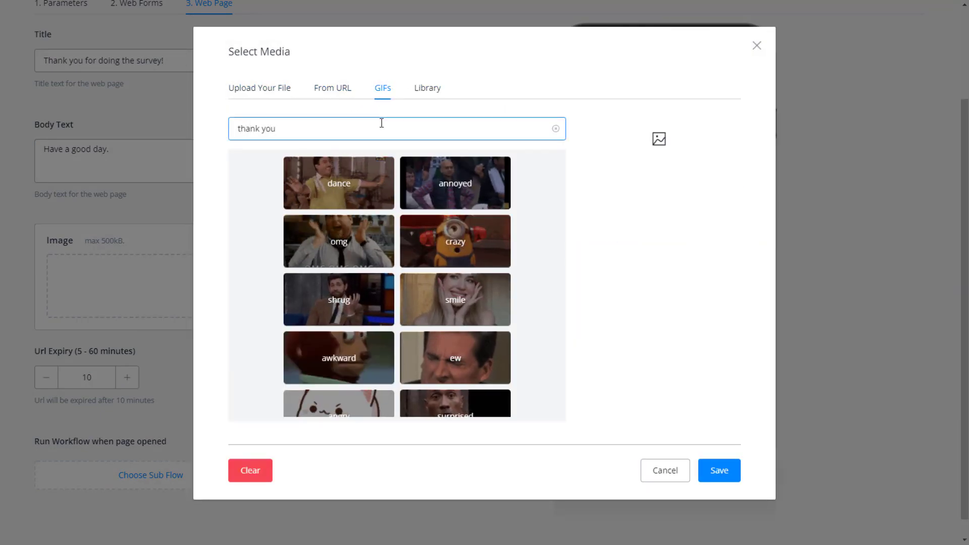
click(495, 352)
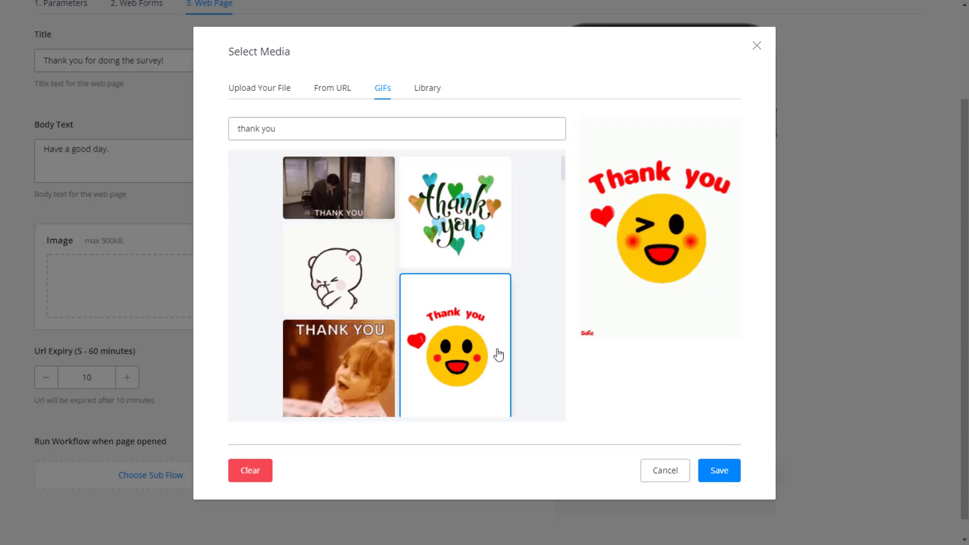
click(719, 471)
scroll(480, 410, down, 5)
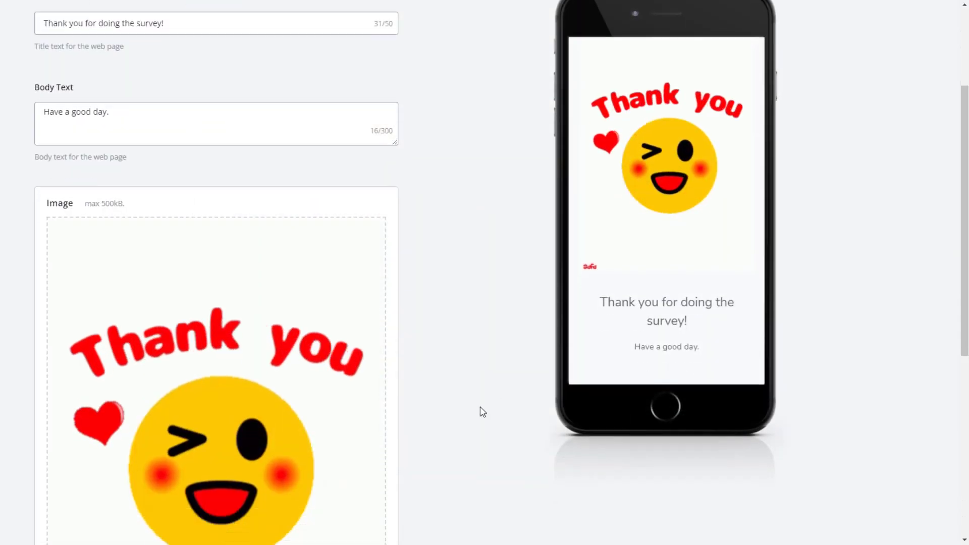
scroll(480, 410, down, 3)
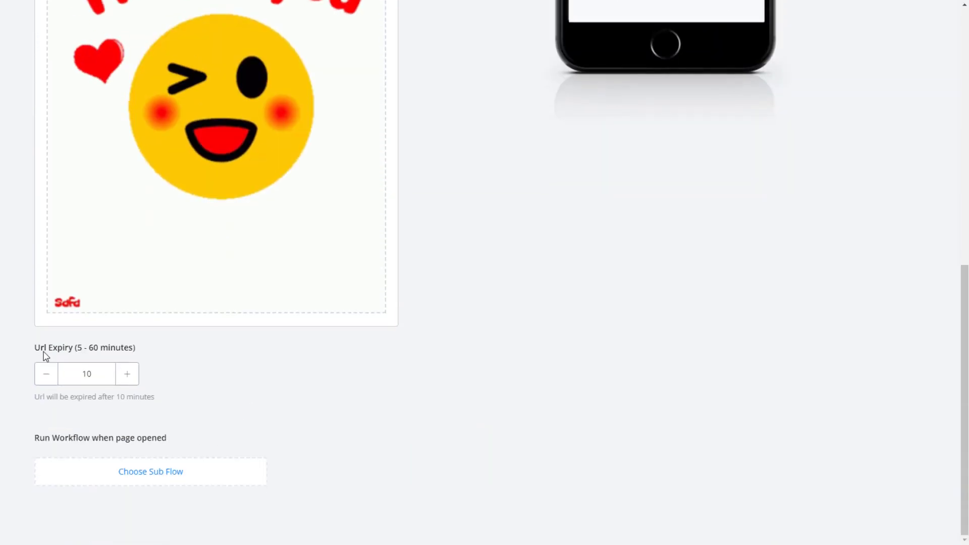
Create a new 'Survey Submitted' sub flow to run on page open and save Survey Link.
click(158, 472)
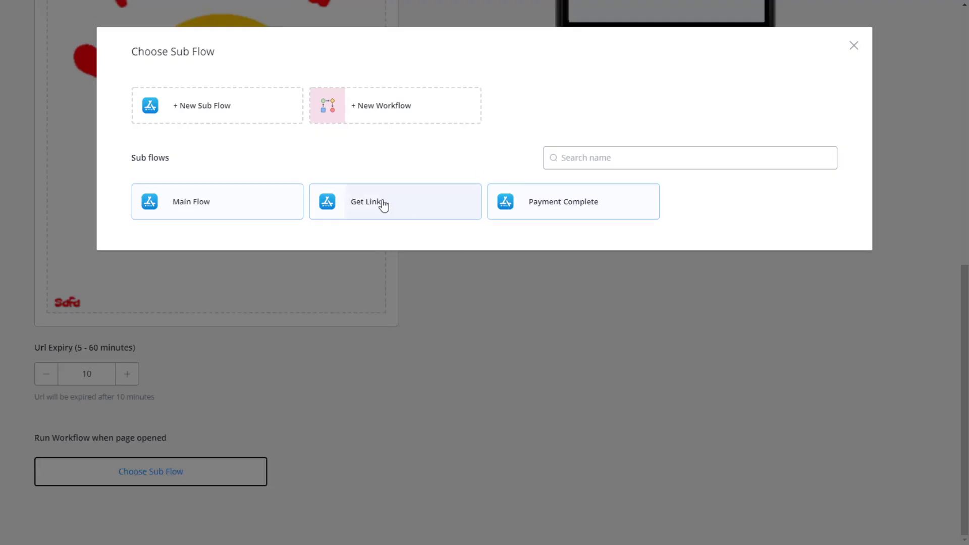
click(209, 107)
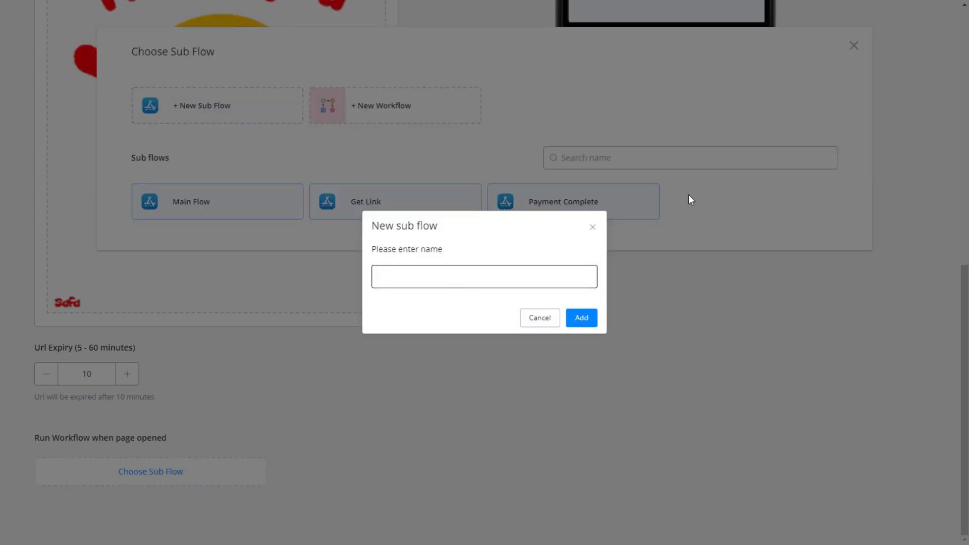
text(Sur)
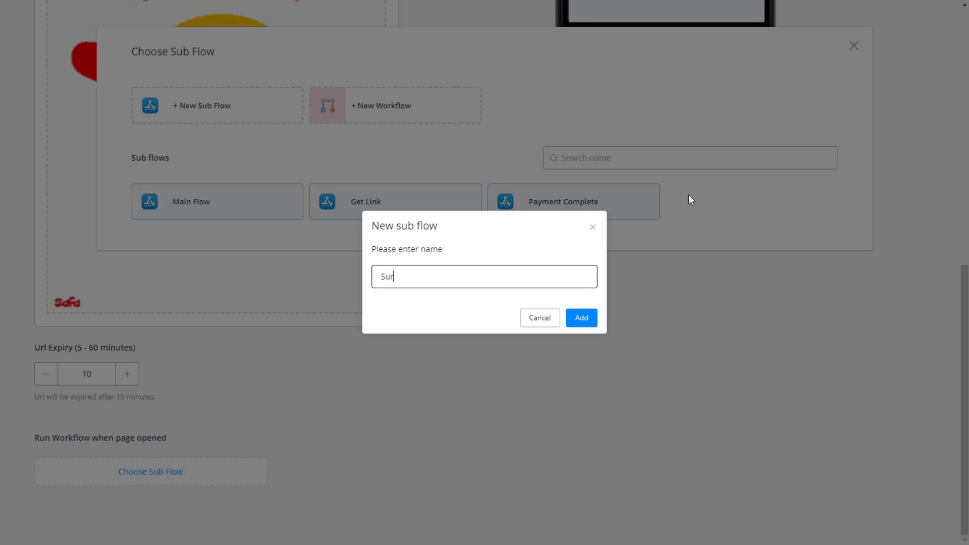
text(vey Submitte)
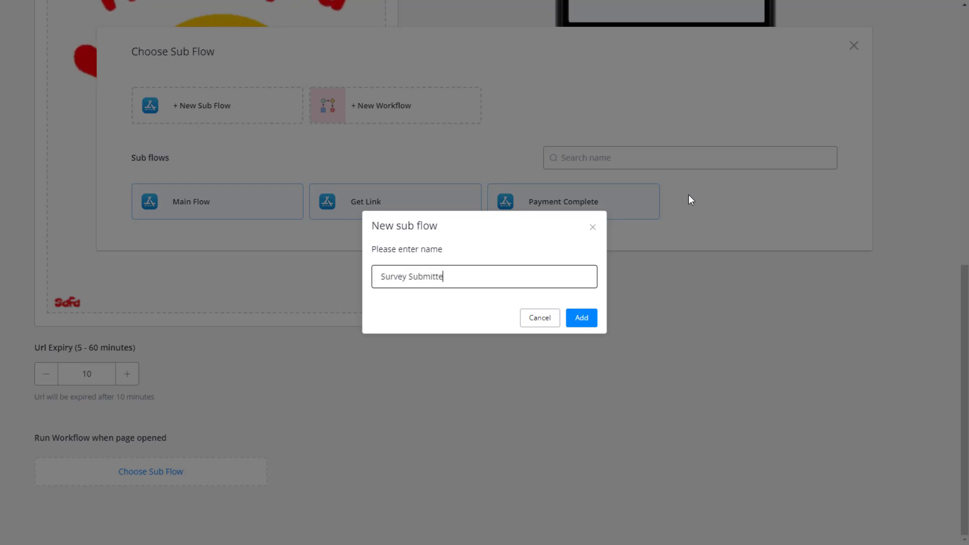
text(d)
click(595, 318)
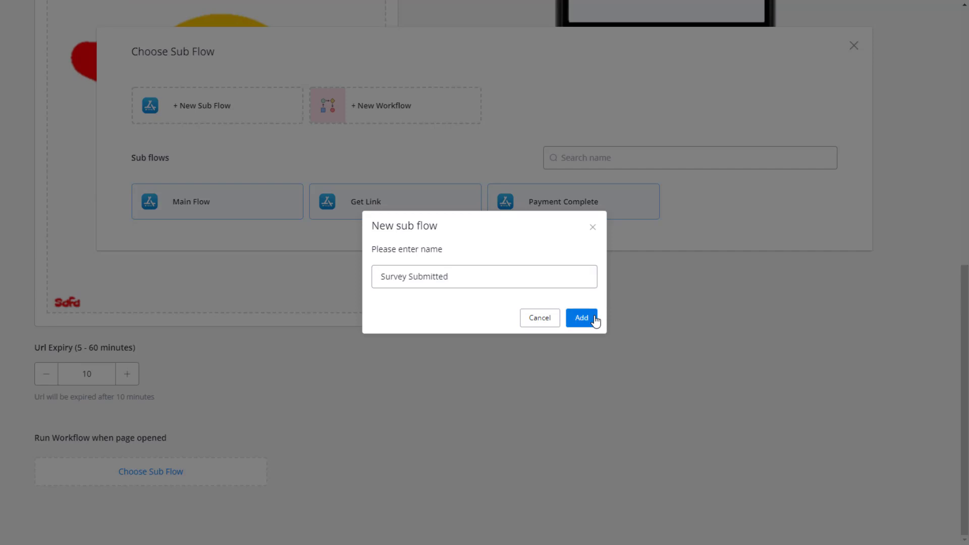
scroll(584, 342, up, 10)
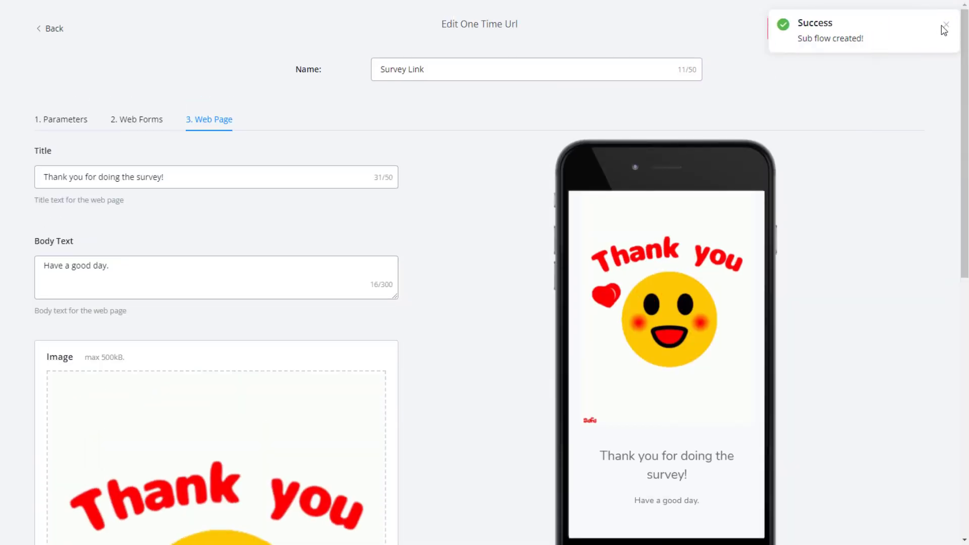
click(903, 28)
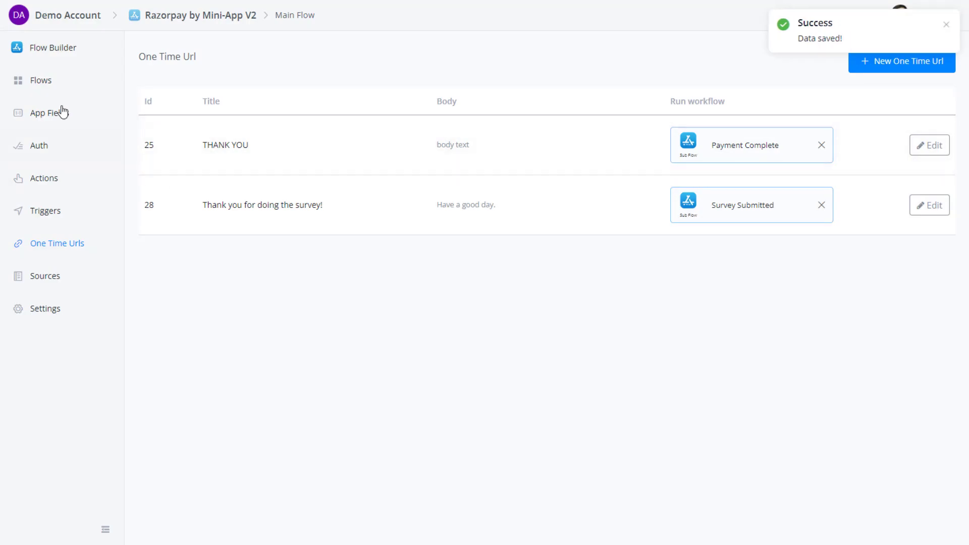
Open a draft of the Survey Submitted flow and connect a new action after Start.
click(53, 81)
click(850, 262)
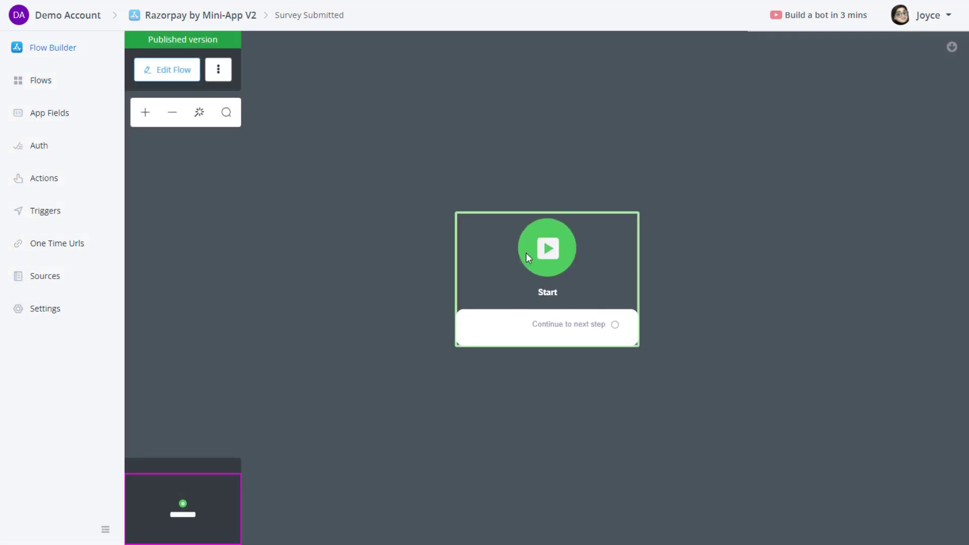
click(188, 70)
drag(615, 342, 716, 290)
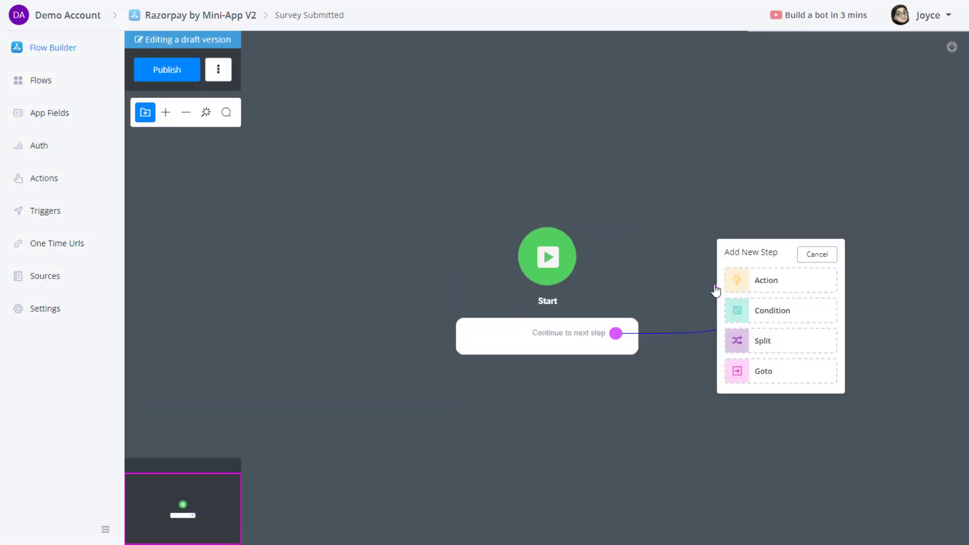
click(783, 290)
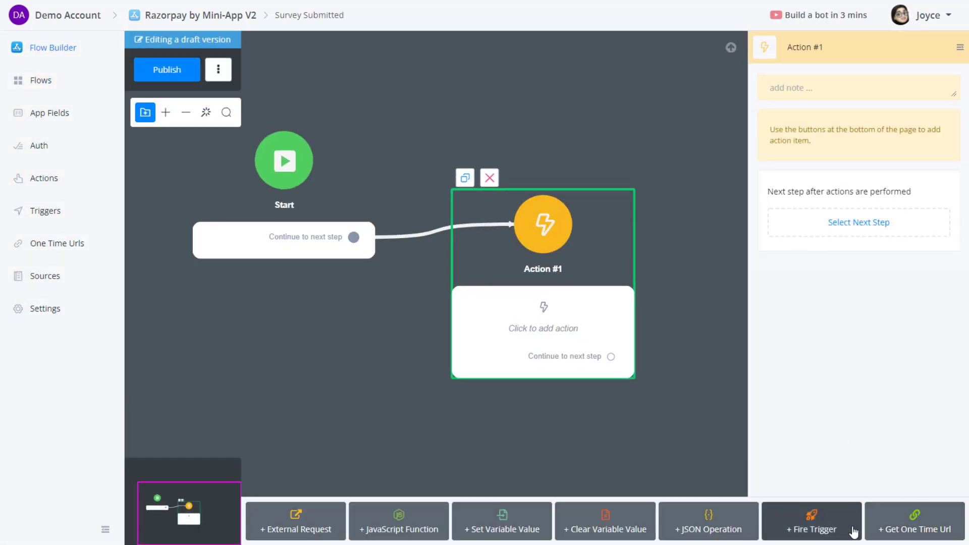
Have Action #1 fire the Survey Submitted trigger, publish, and add a JSON operation.
click(806, 525)
click(822, 164)
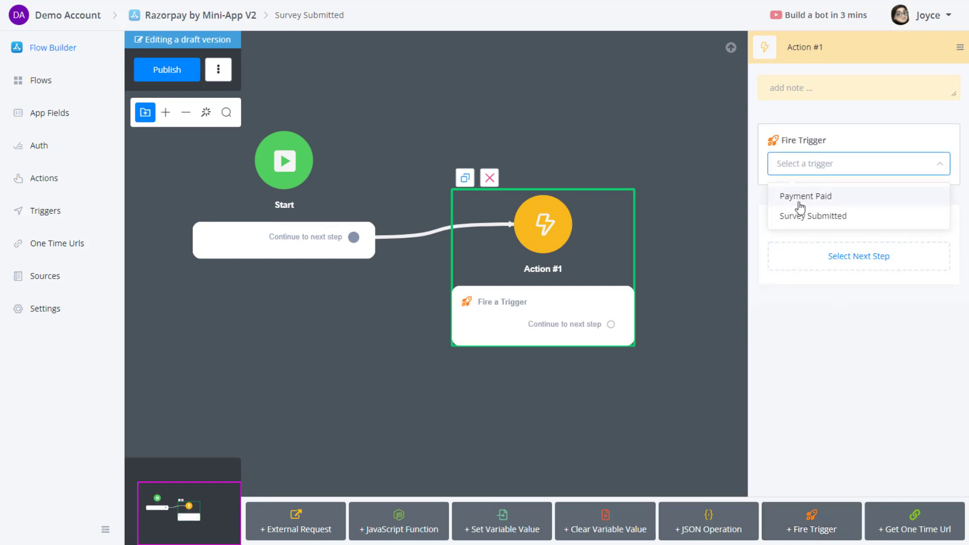
click(802, 216)
click(198, 76)
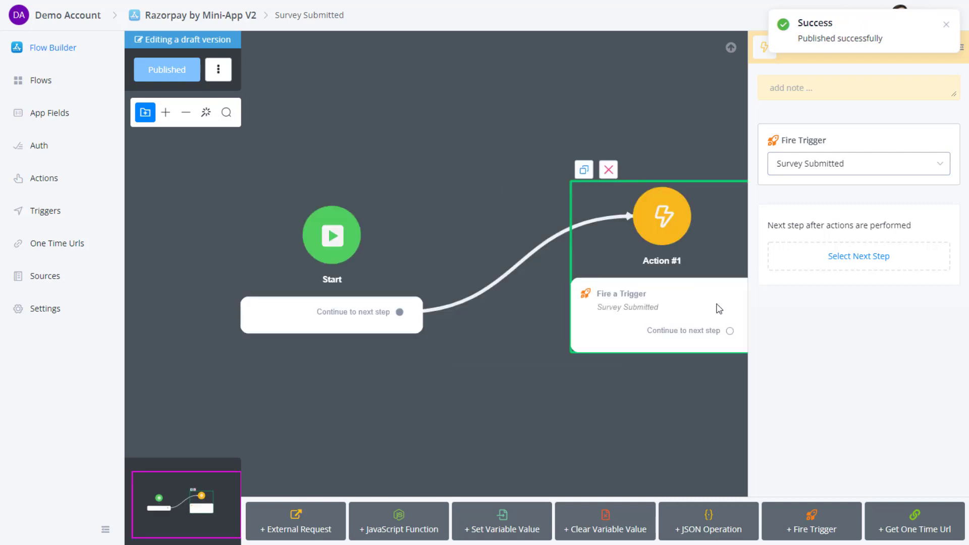
click(704, 528)
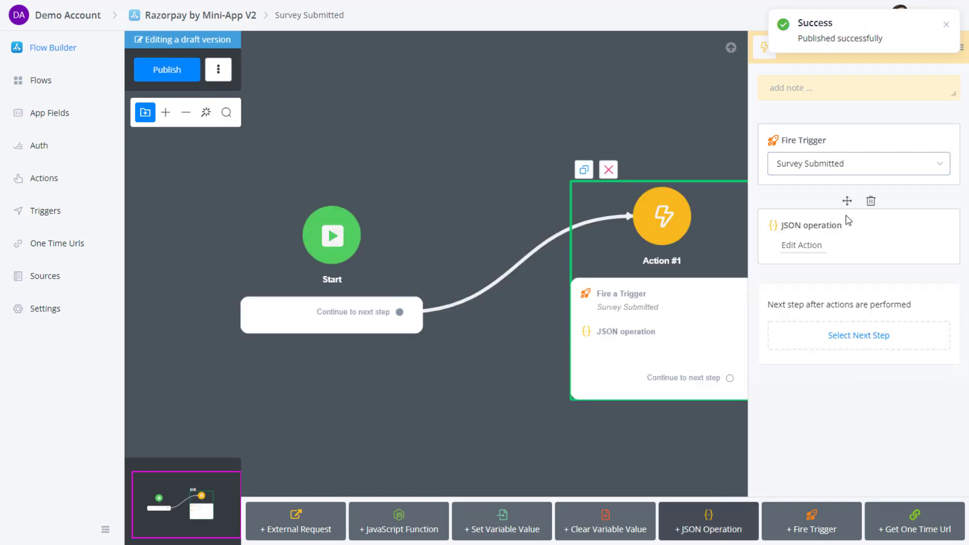
Move the JSON operation above Fire Trigger and set survey_result to Load items from JSON.
drag(847, 197, 846, 116)
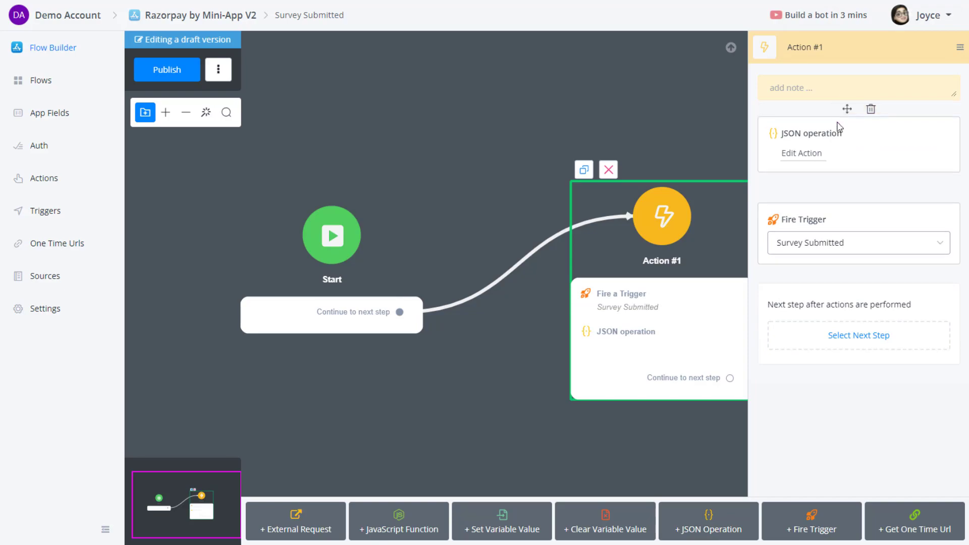
click(801, 160)
click(393, 147)
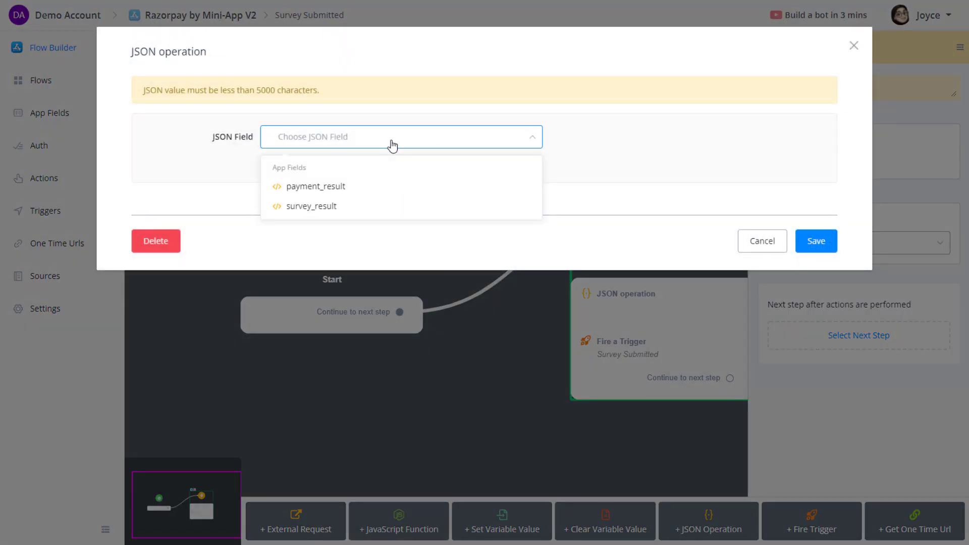
click(319, 206)
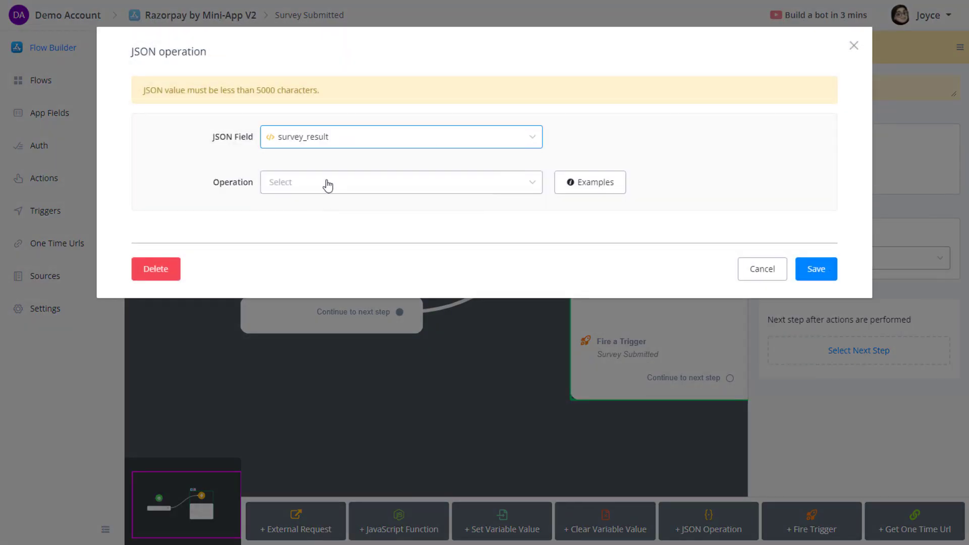
click(326, 182)
click(315, 233)
click(331, 253)
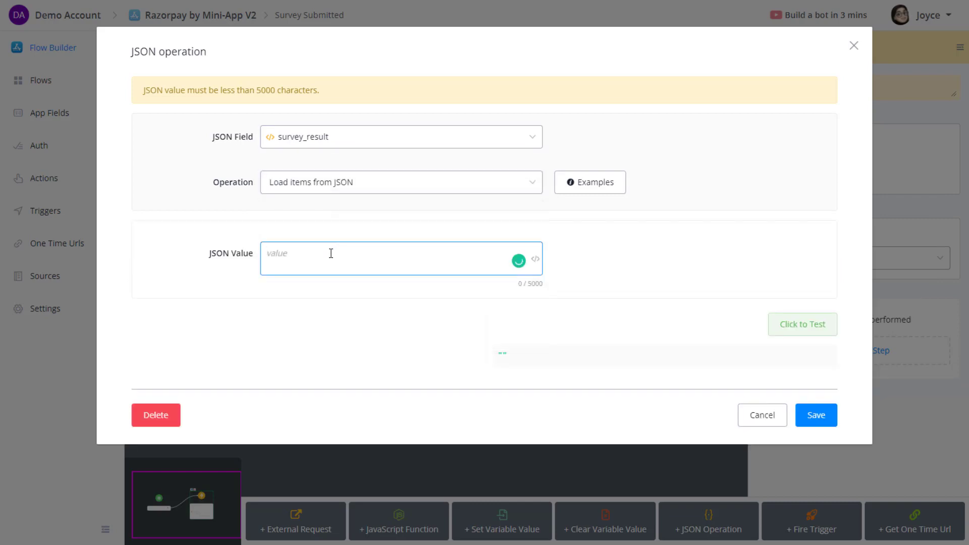
text({)
key(Return)
key(BackSpace)
Write the JSON value mapping gender to {{user_gender}} and user_id to {{user_id}}.
text({{gen)
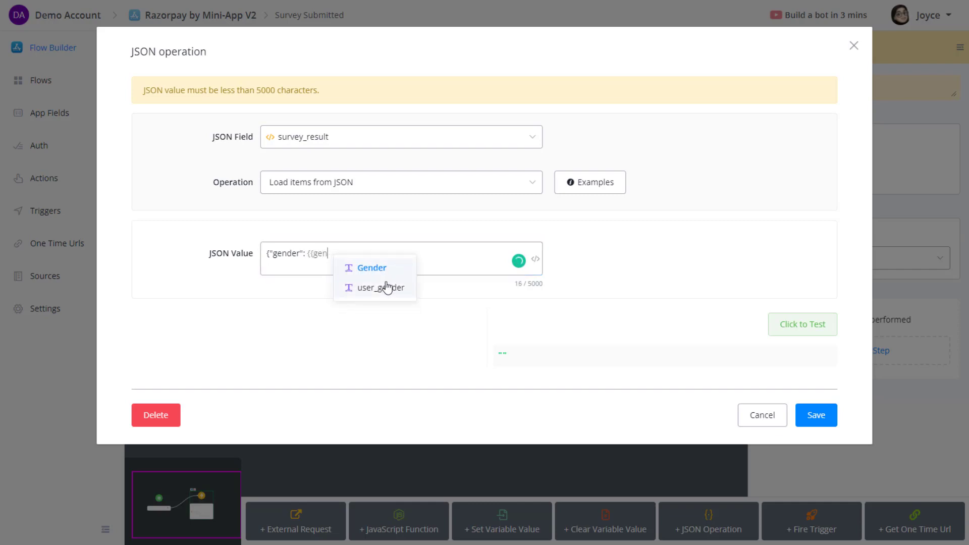
click(386, 287)
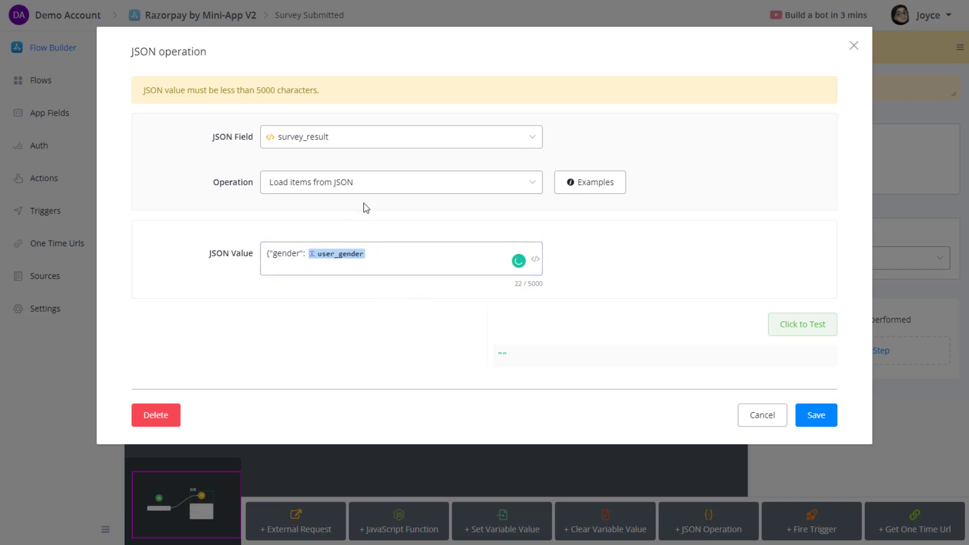
text(")
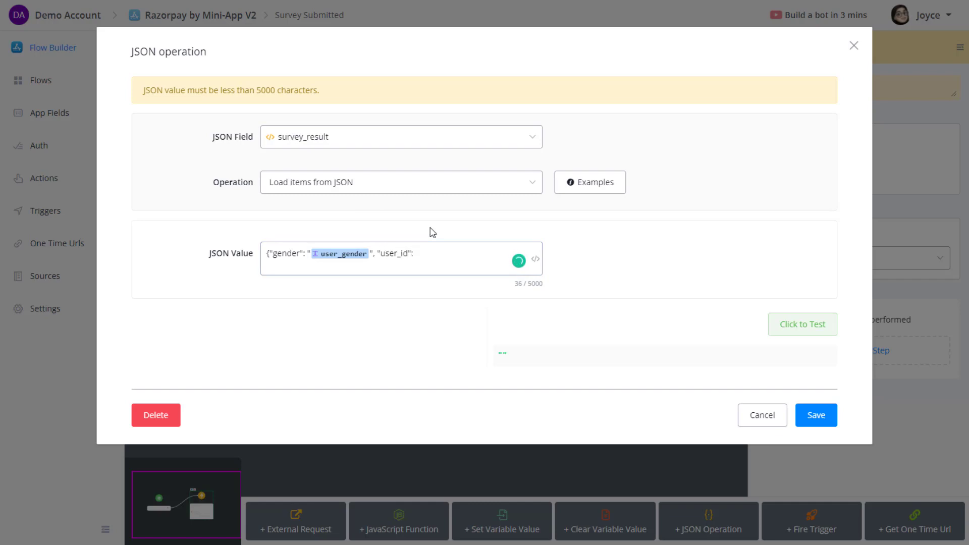
text({{)
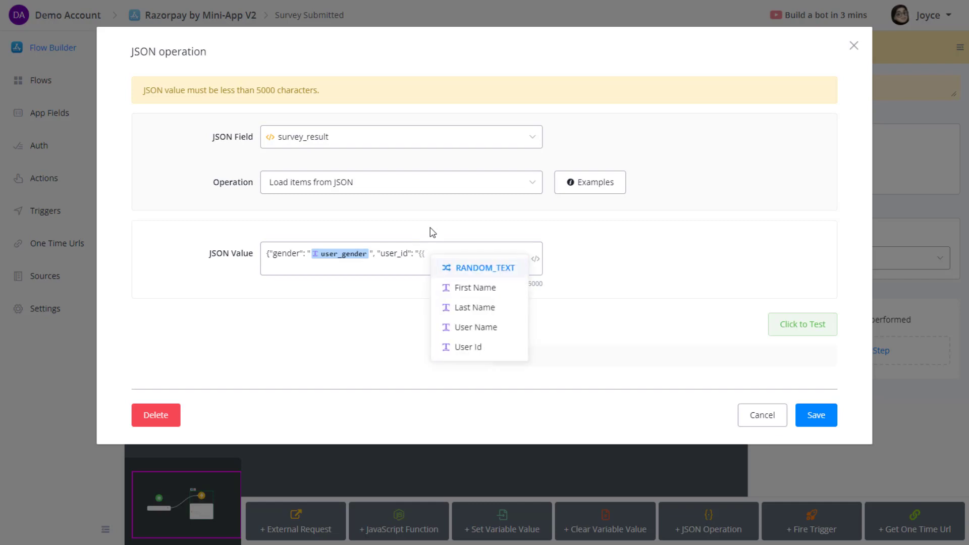
text(user)
click(505, 306)
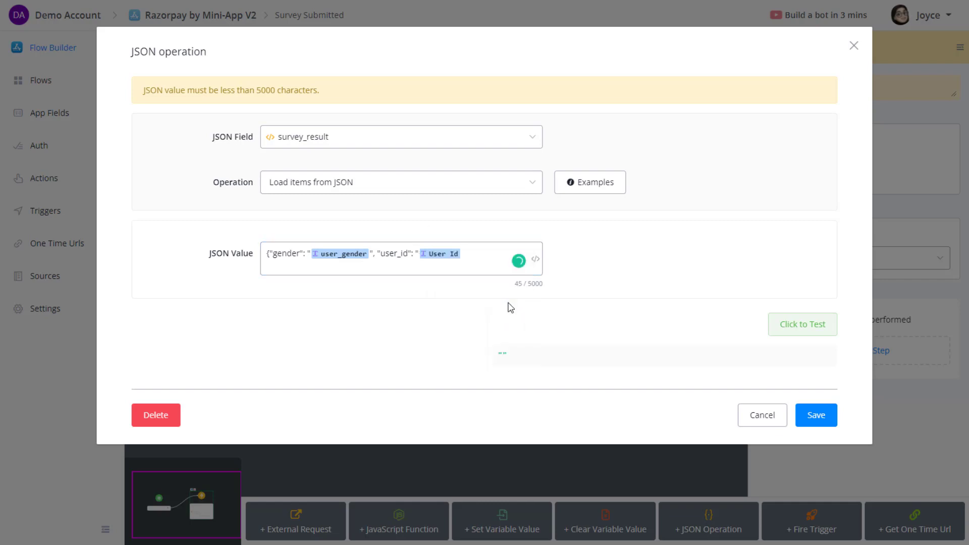
key(BackSpace)
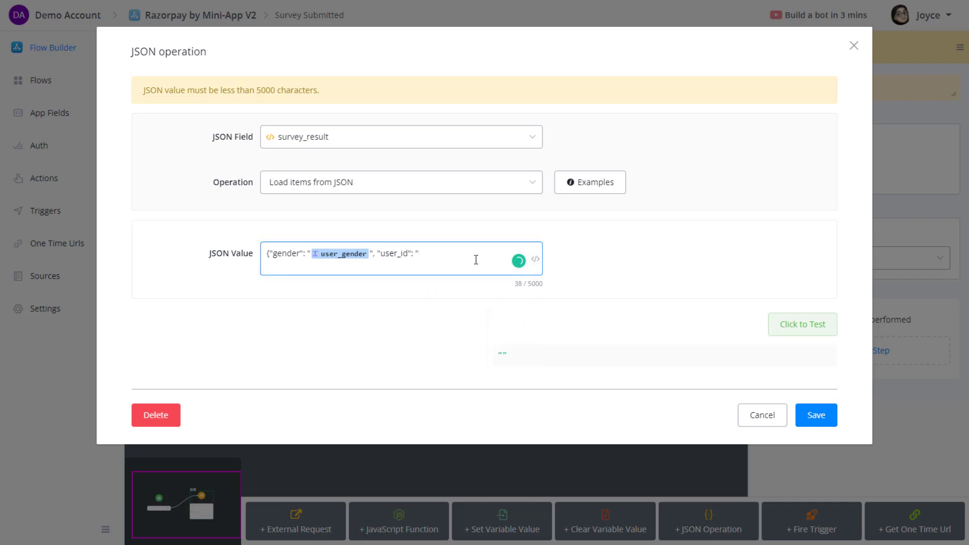
text({{user)
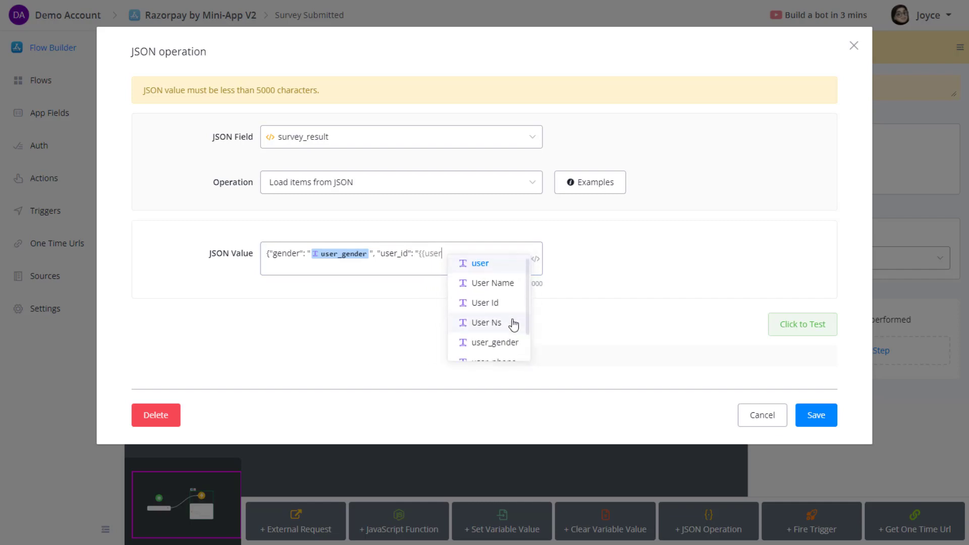
scroll(513, 324, down, 1)
click(502, 347)
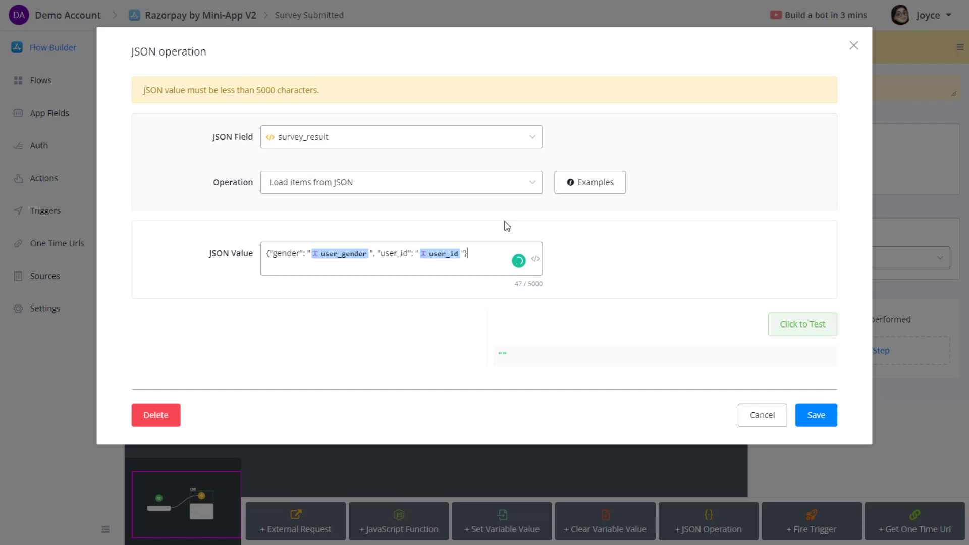
drag(483, 255, 284, 249)
click(480, 261)
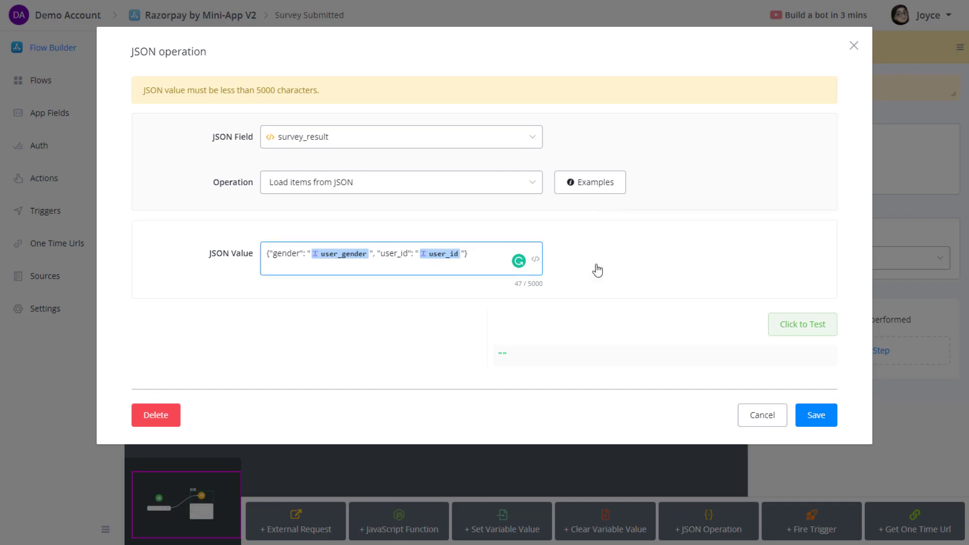
Test the JSON output, save the operation, publish the flow, and open the Actions list.
click(803, 325)
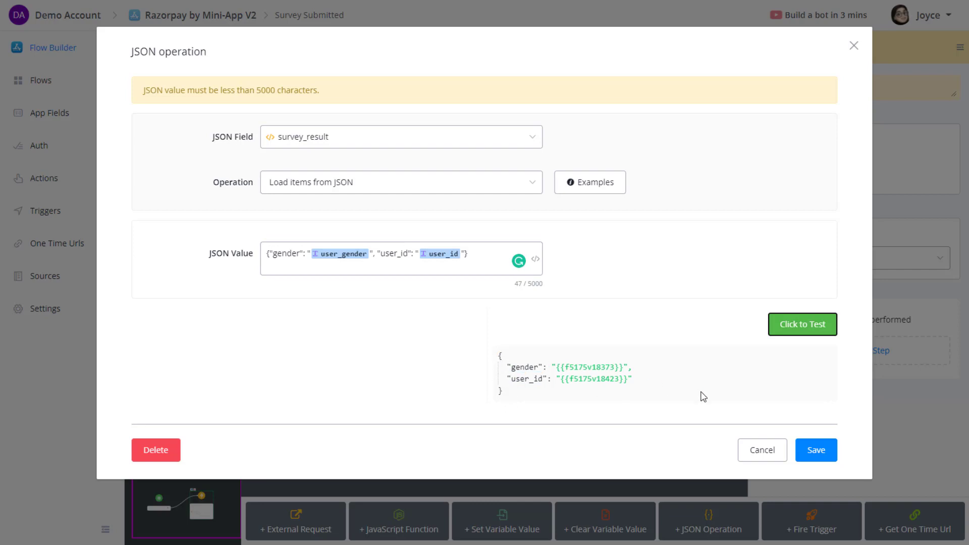
click(816, 450)
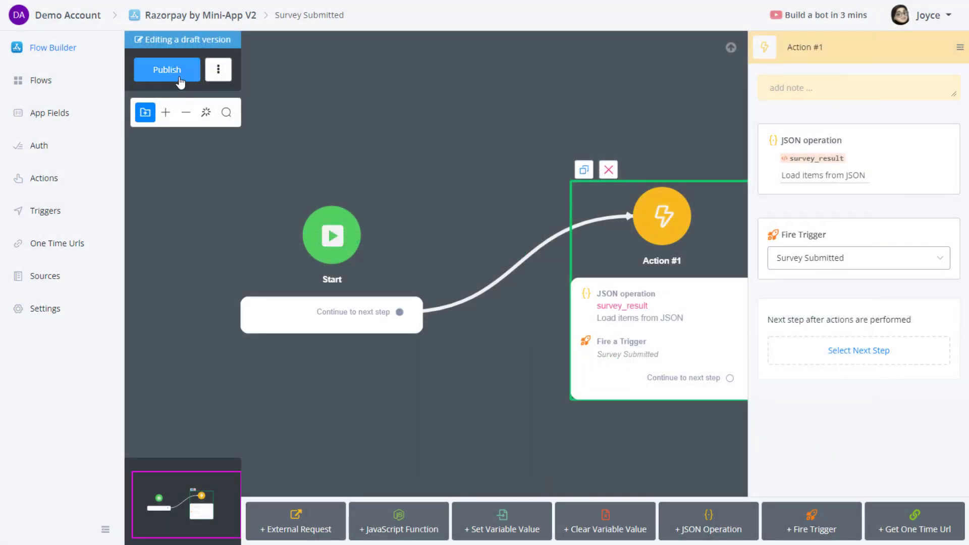
click(179, 79)
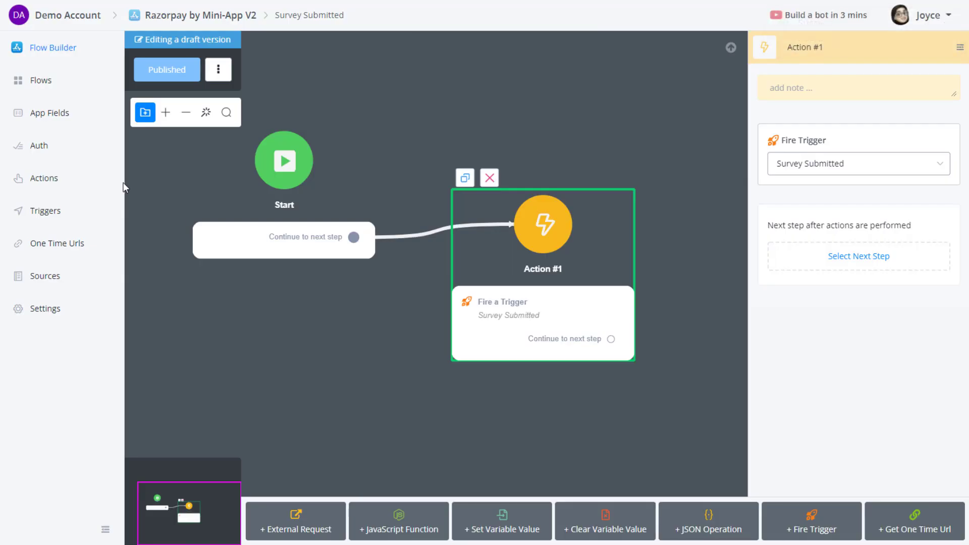
click(47, 183)
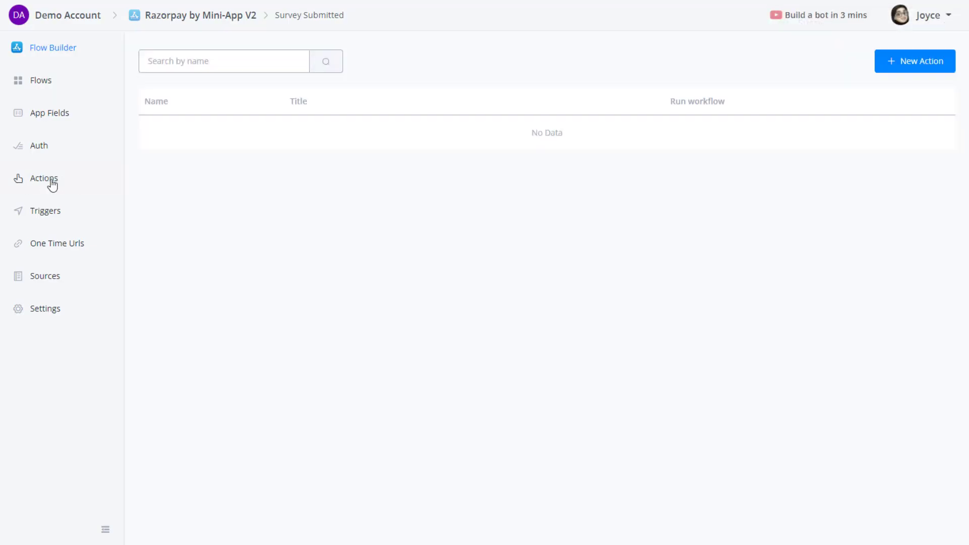
Create a new mini-app action named get_survey_link.
click(919, 61)
click(423, 121)
text(g)
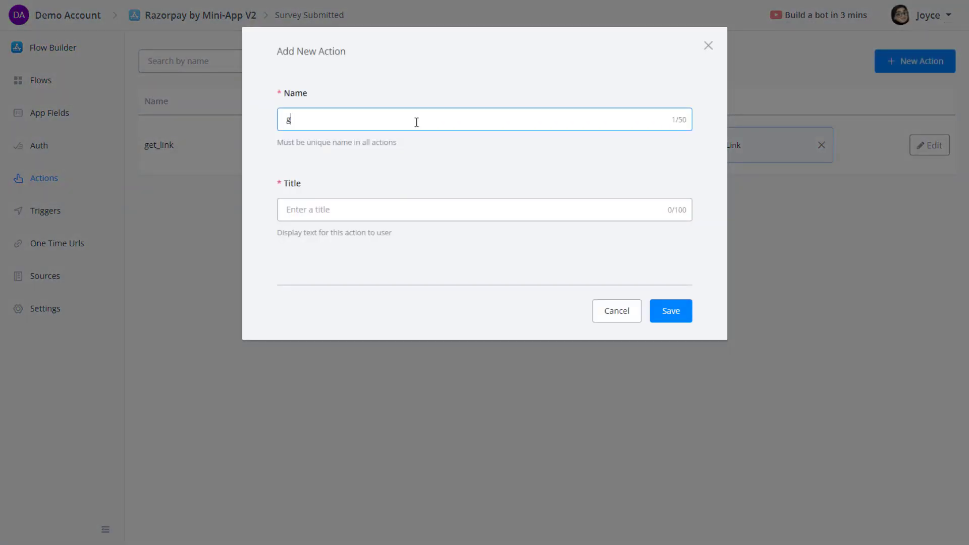
text(et_survey_link)
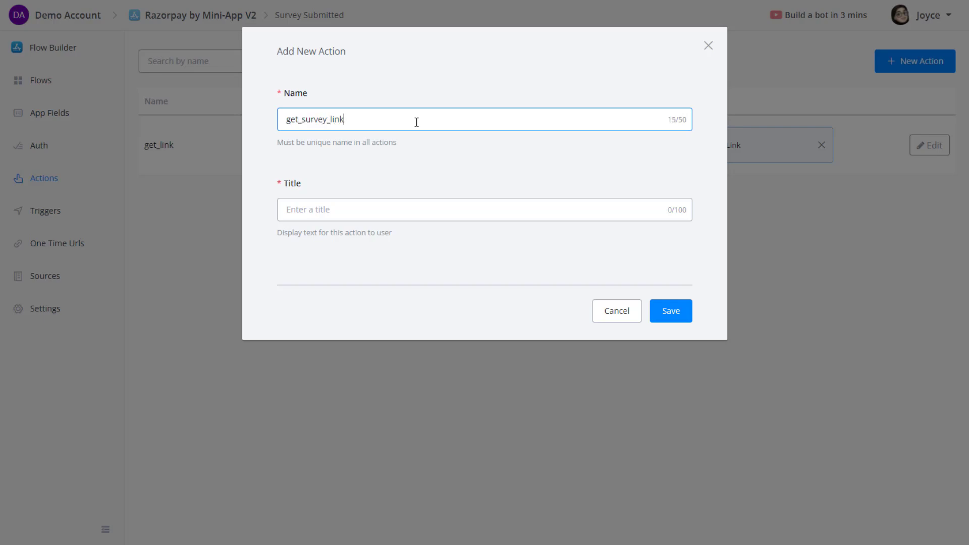
click(408, 210)
text(Get Survey Link)
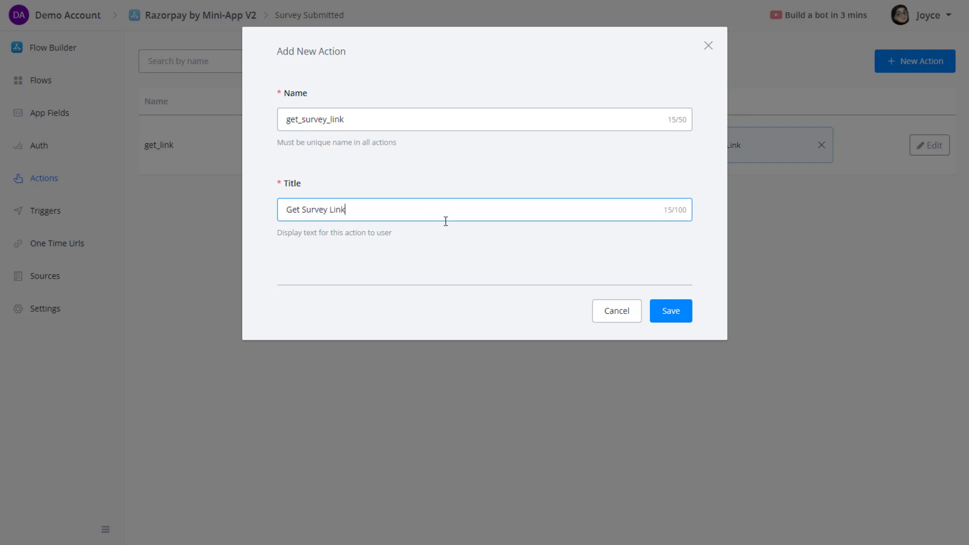
click(680, 318)
Add a 'One Time Link for Survey' output sourced from the one_time_link app field, and save the action.
click(935, 203)
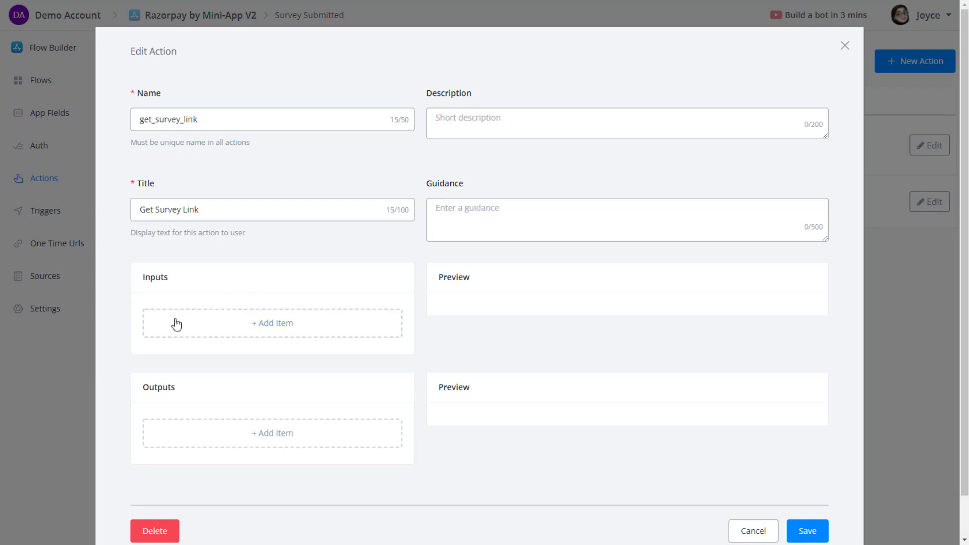
click(241, 432)
click(372, 117)
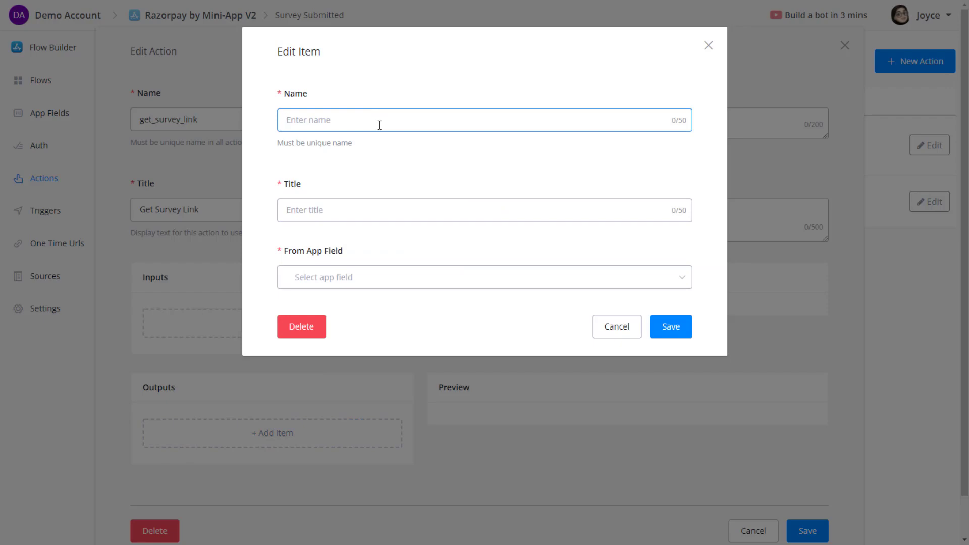
text(one_time_link)
click(354, 215)
text(One Time Link for Surve)
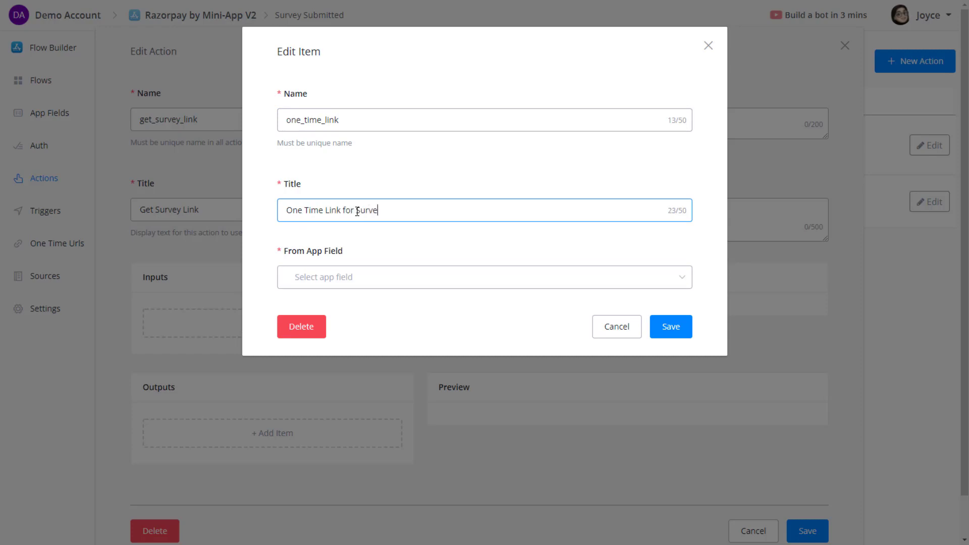
text(y)
click(365, 283)
text(on)
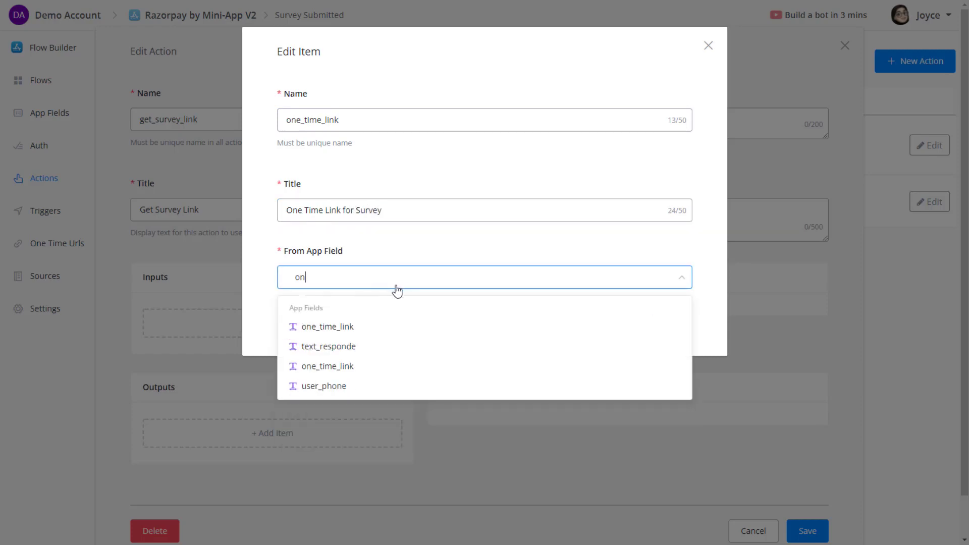
click(381, 333)
click(673, 329)
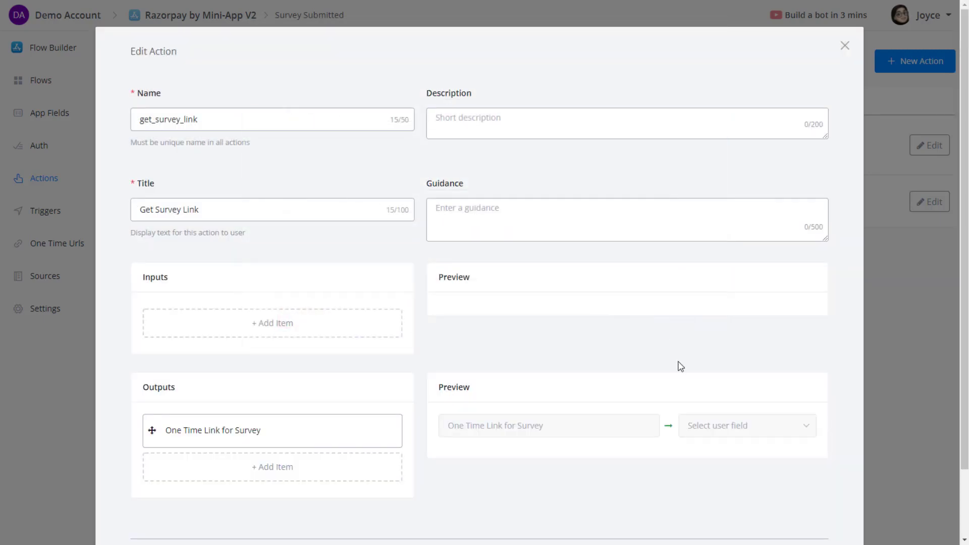
scroll(681, 367, down, 2)
scroll(777, 455, down, 1)
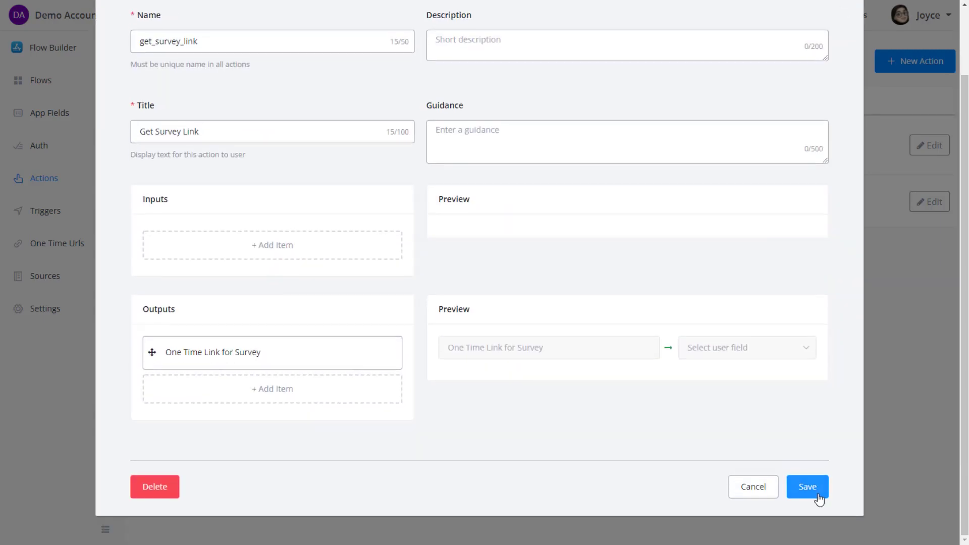
click(809, 492)
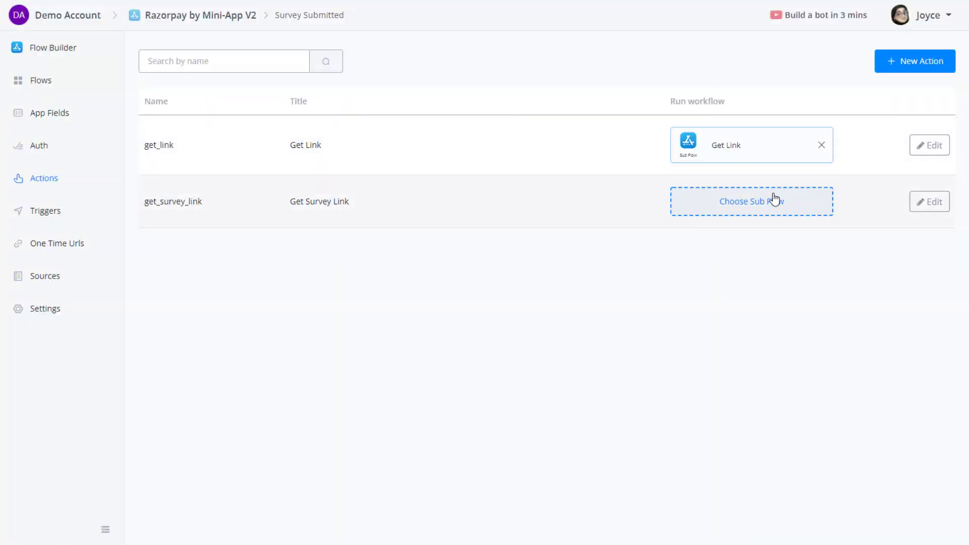
Create a new 'Get Survey Link' sub flow for get_survey_link to run.
click(705, 203)
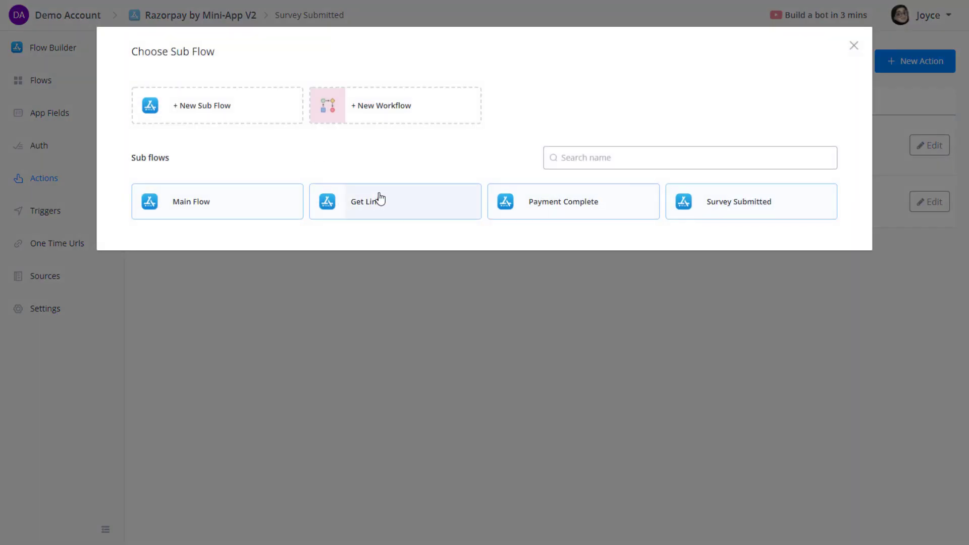
click(204, 113)
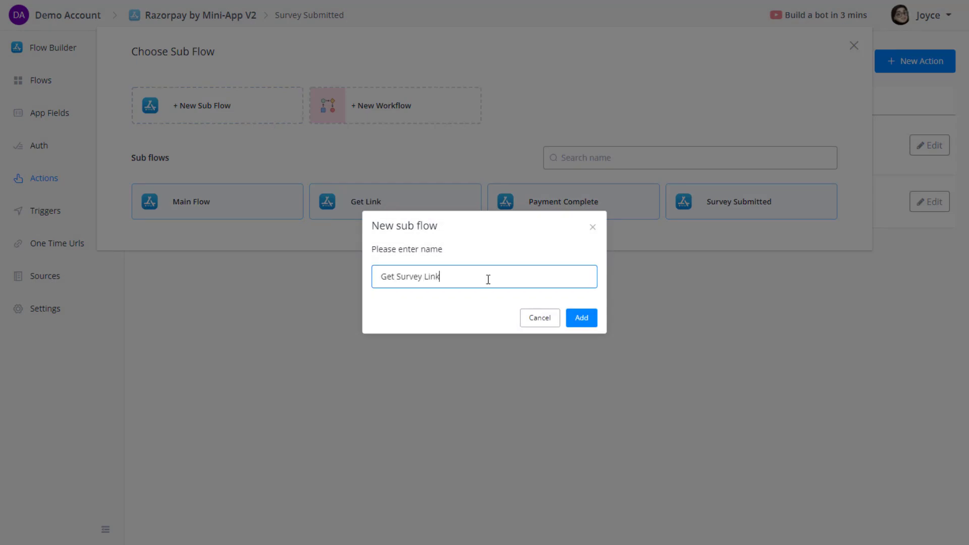
click(575, 317)
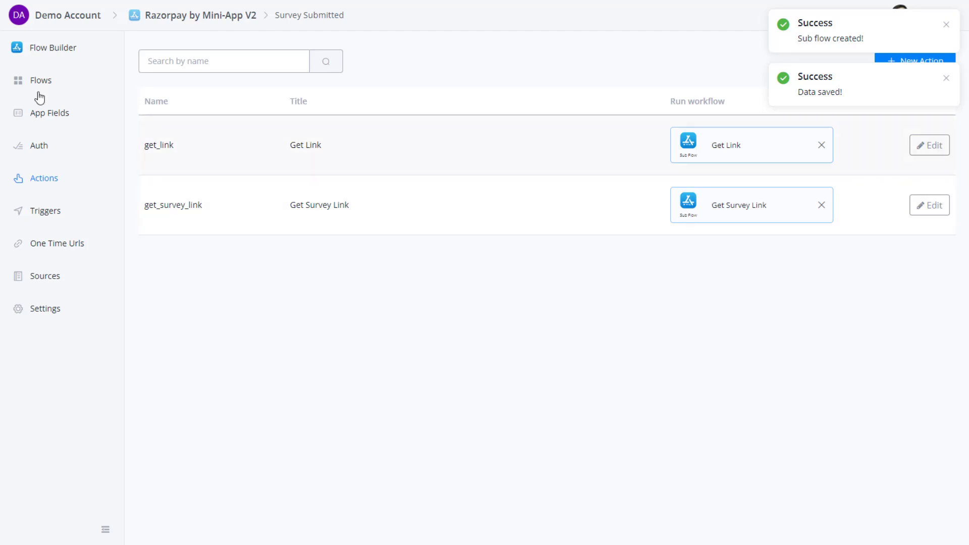
Open the Get Survey Link flow and add an Action step after Start.
click(53, 87)
click(223, 364)
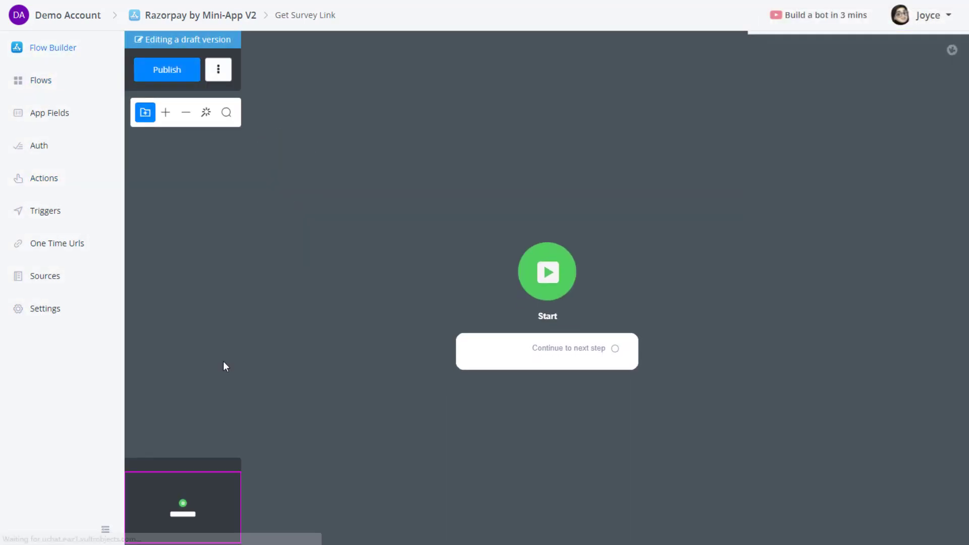
drag(615, 333, 714, 252)
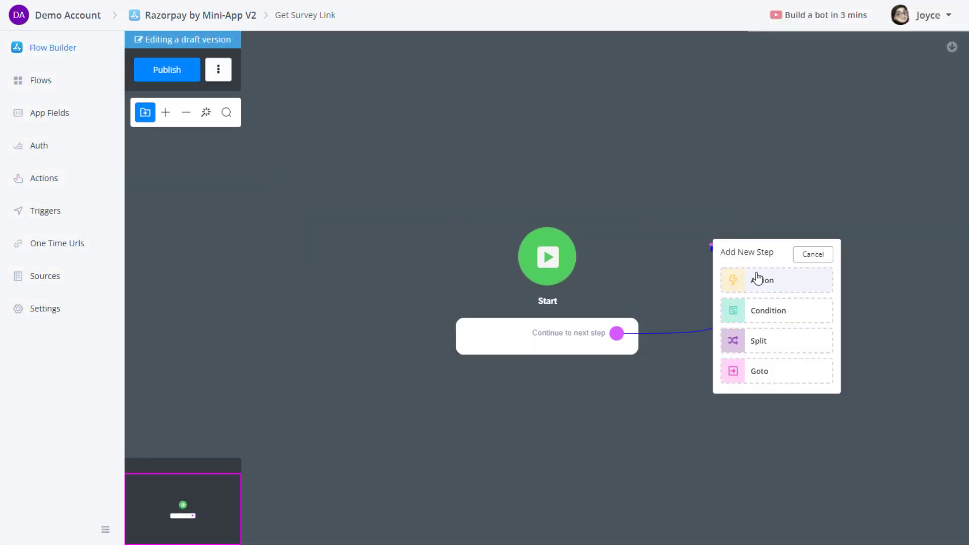
click(757, 277)
Make Action #1 get the '28 - Survey Link' one-time URL into one_time_link, then publish.
click(769, 286)
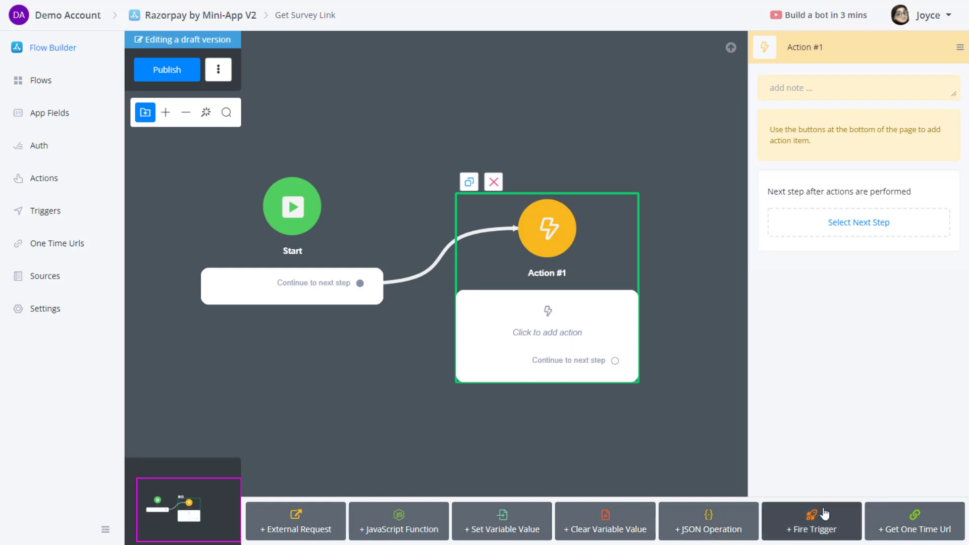
click(916, 525)
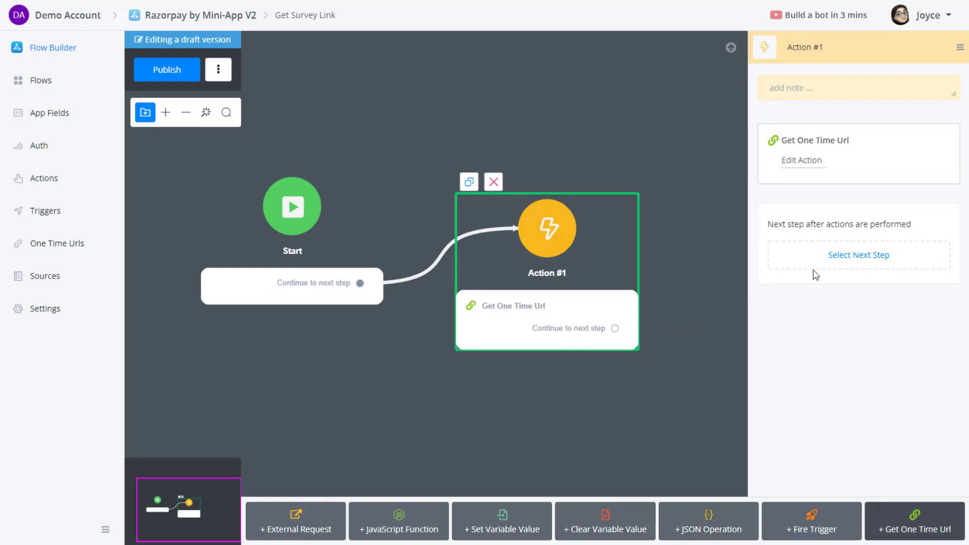
click(801, 167)
click(350, 121)
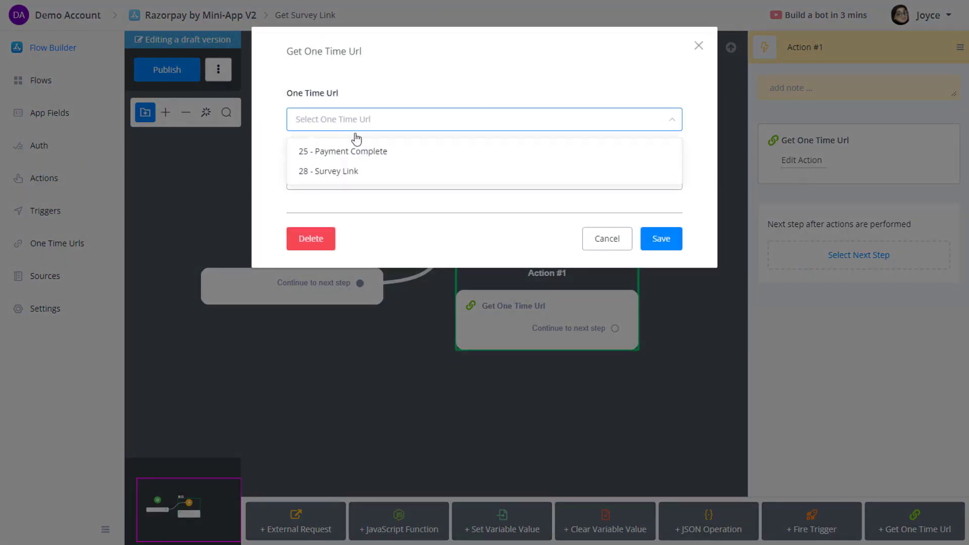
click(359, 173)
click(374, 179)
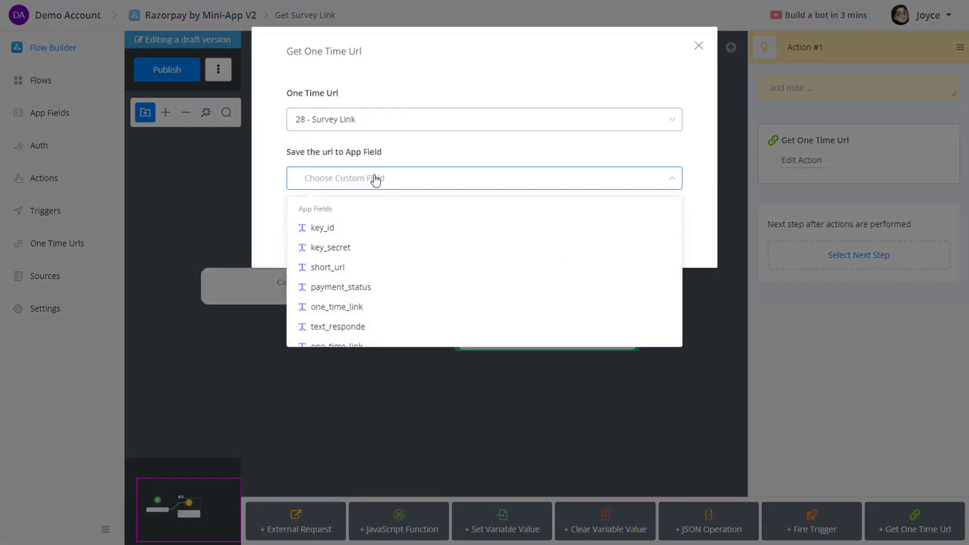
text(one)
click(396, 247)
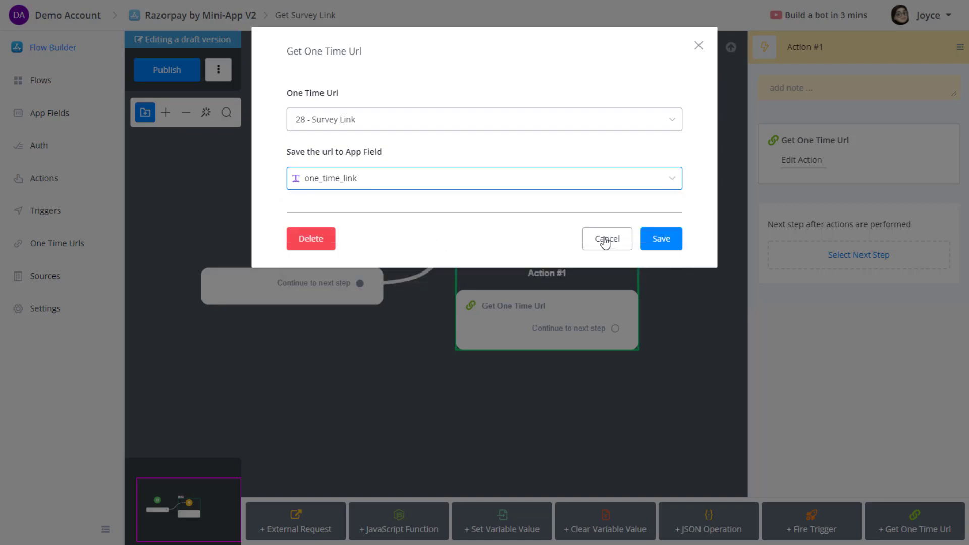
click(669, 239)
click(202, 67)
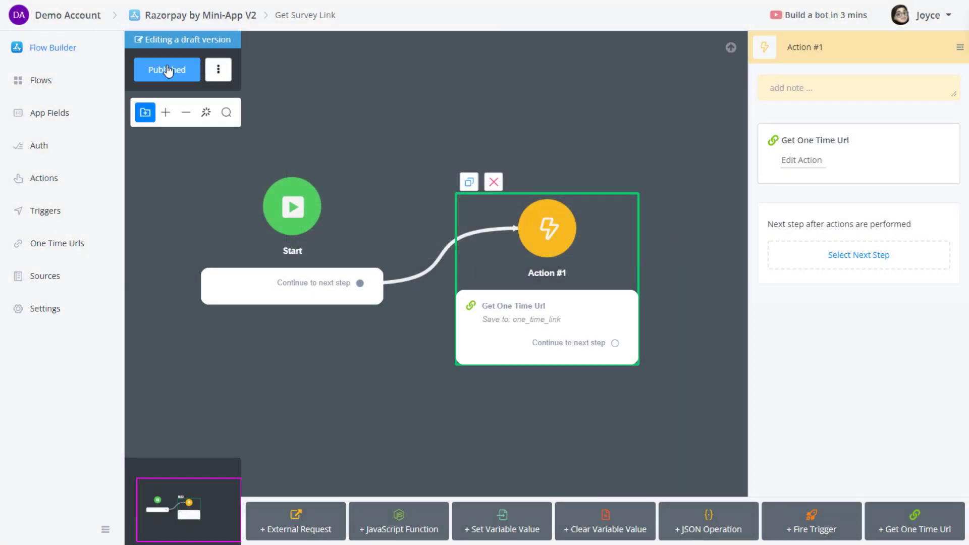
click(60, 112)
Search app fields for 'one' and delete the duplicate one_time_link field.
click(251, 65)
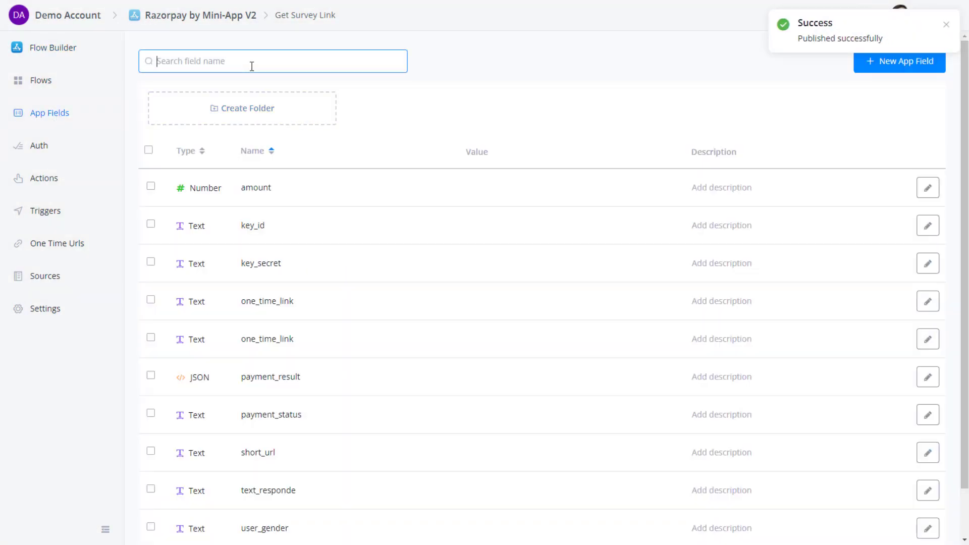
text(one)
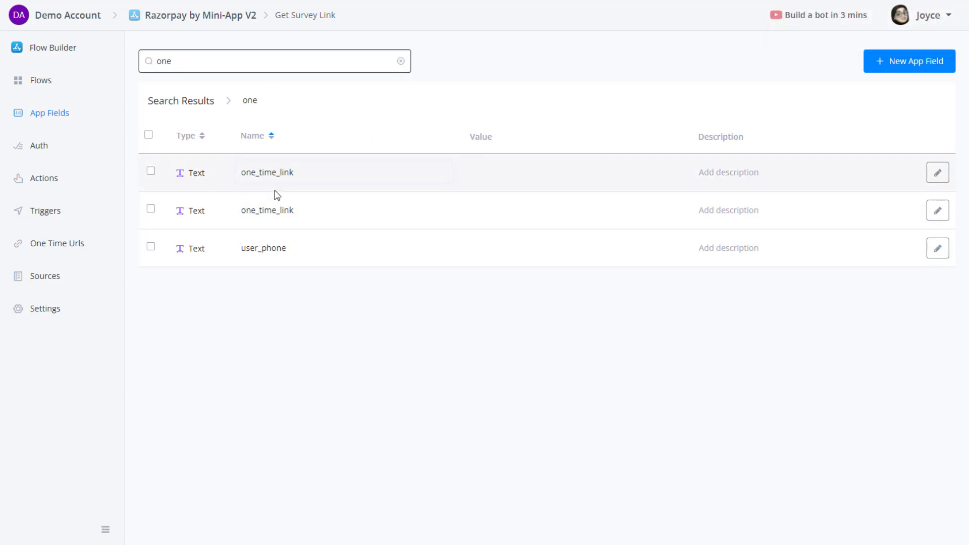
click(937, 212)
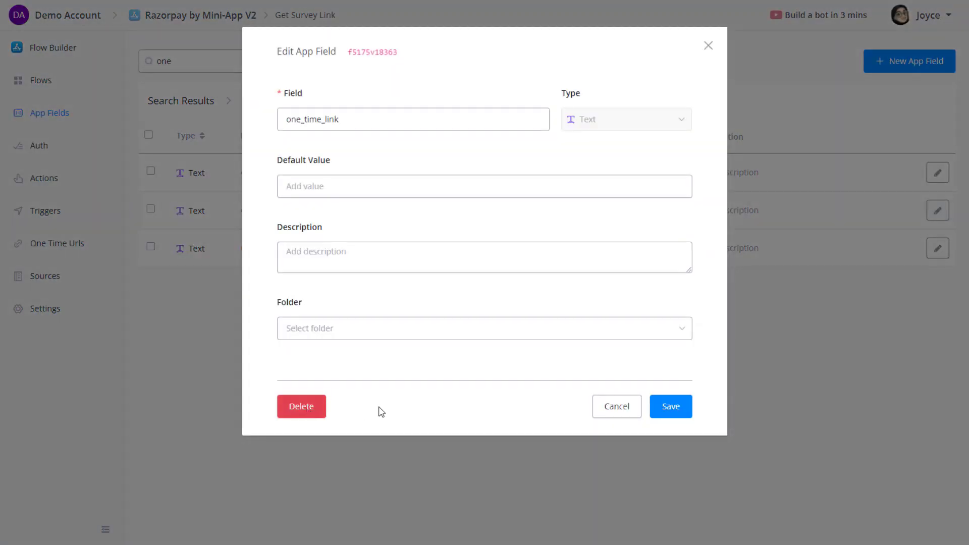
click(295, 406)
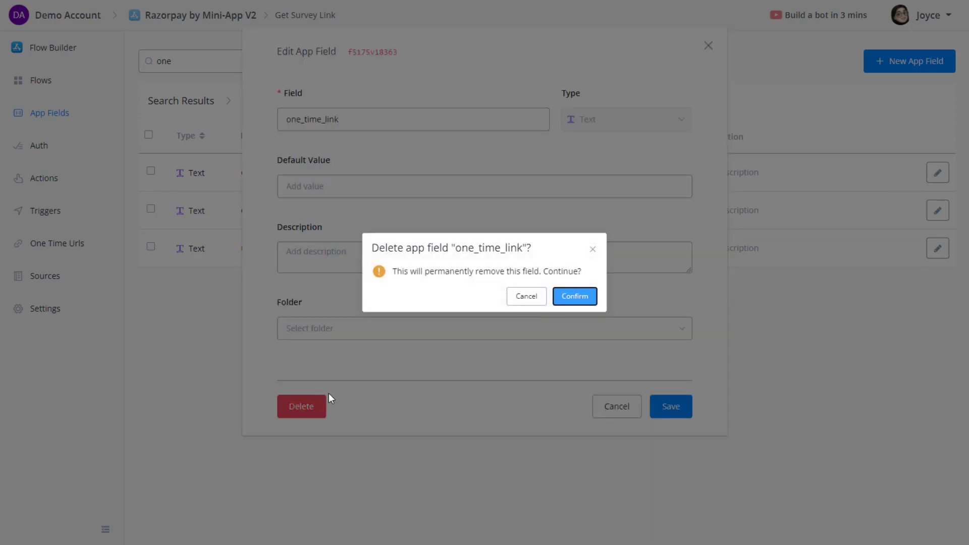
click(573, 298)
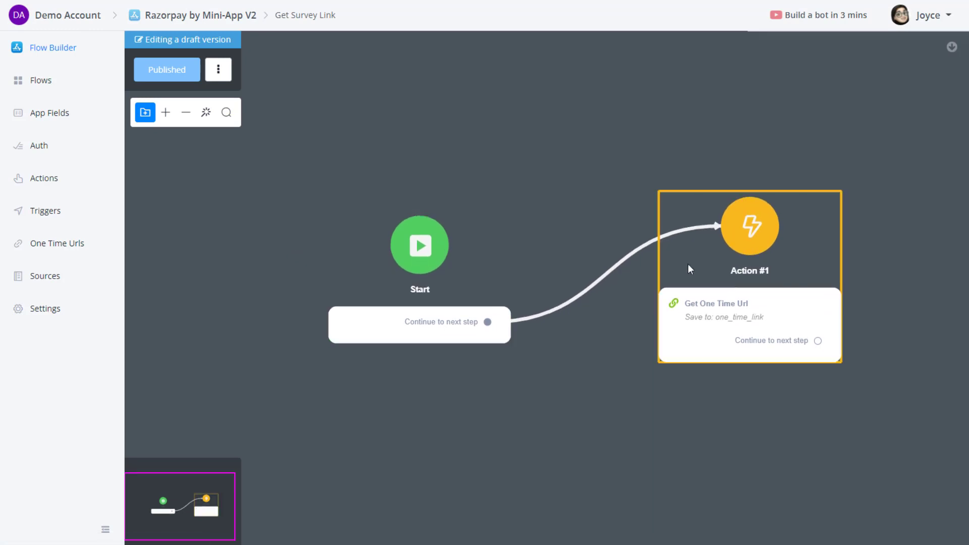
Review Action #1's Get One Time Url settings and close them unchanged.
click(731, 284)
click(848, 162)
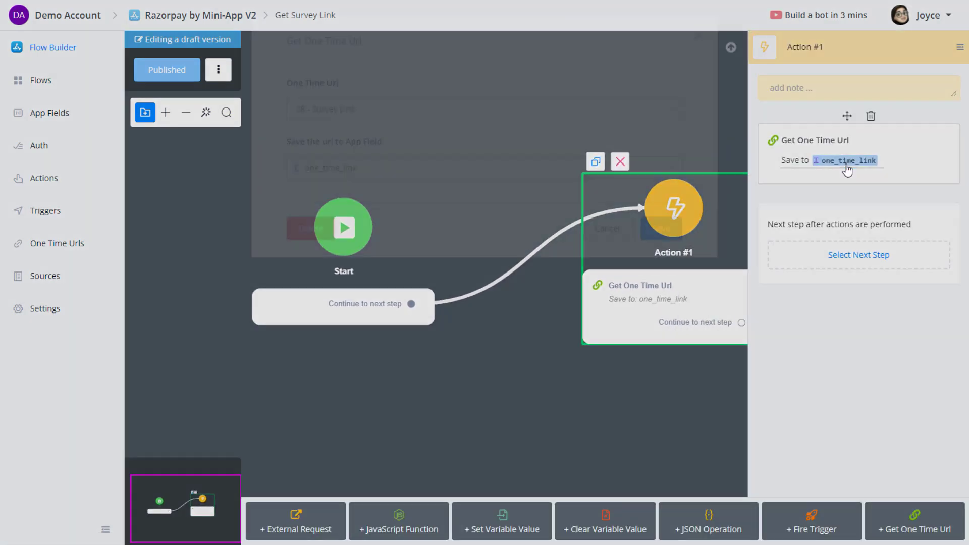
click(621, 243)
Return to the Actions list and edit the get_survey_link action.
click(45, 178)
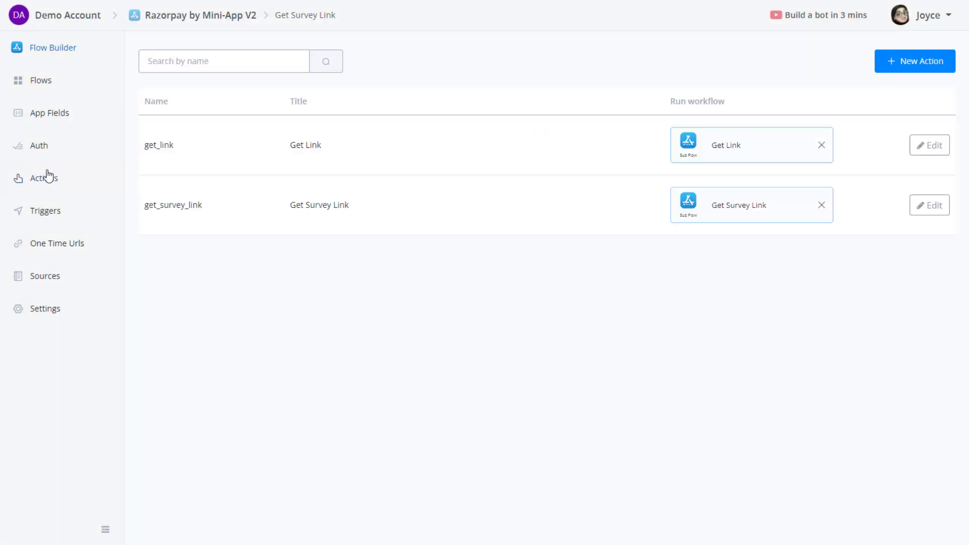
click(46, 147)
click(49, 215)
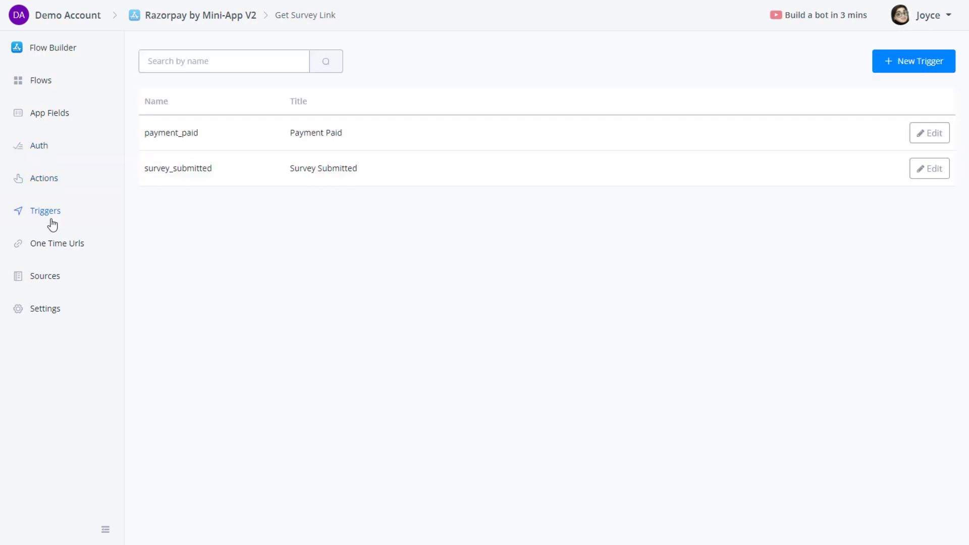
click(53, 179)
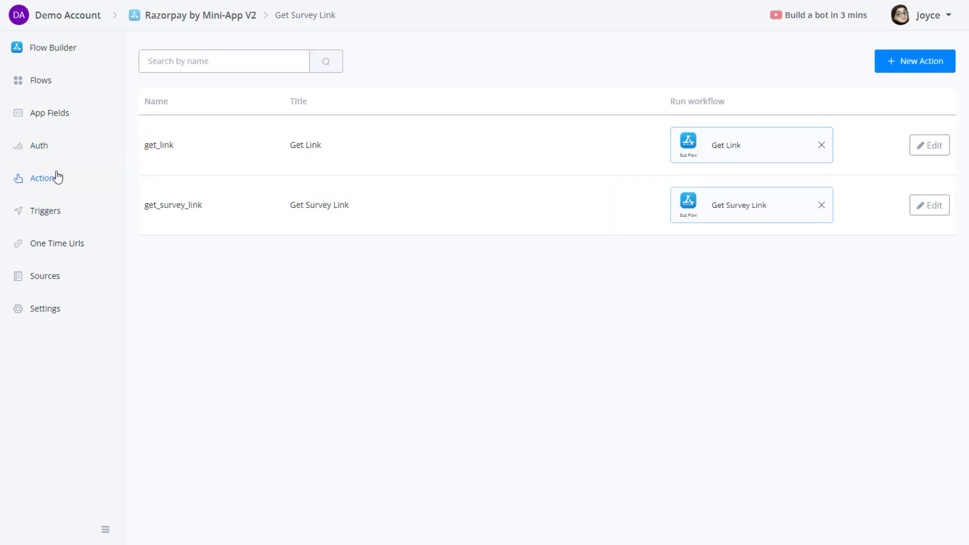
click(928, 207)
scroll(286, 378, down, 1)
Re-point the One Time Link for Survey output to the remaining one_time_link field and save.
click(266, 391)
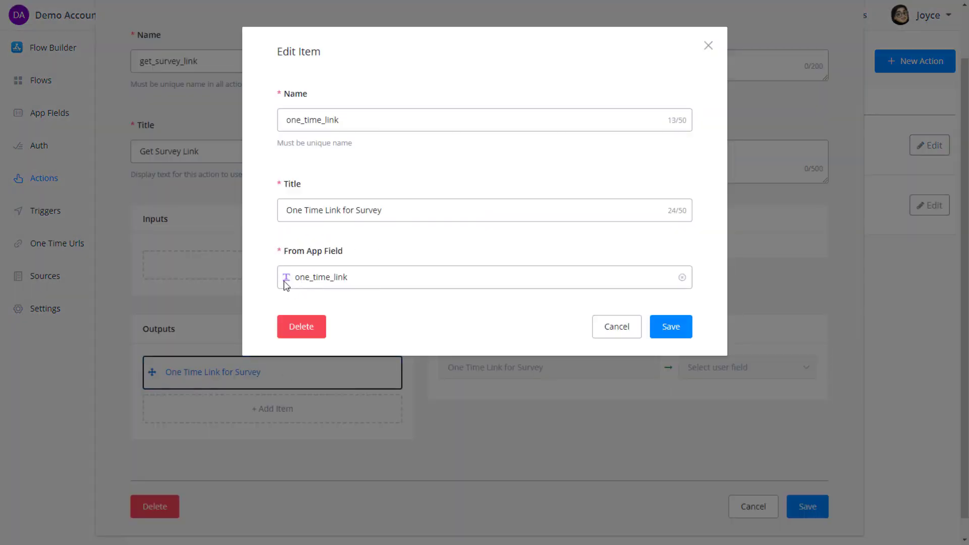
click(444, 281)
text(one)
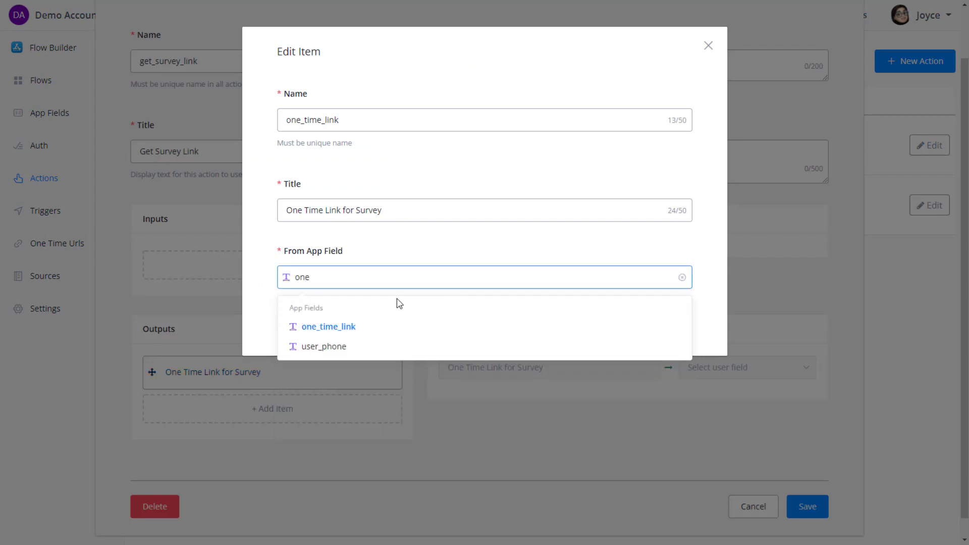
click(395, 327)
click(672, 328)
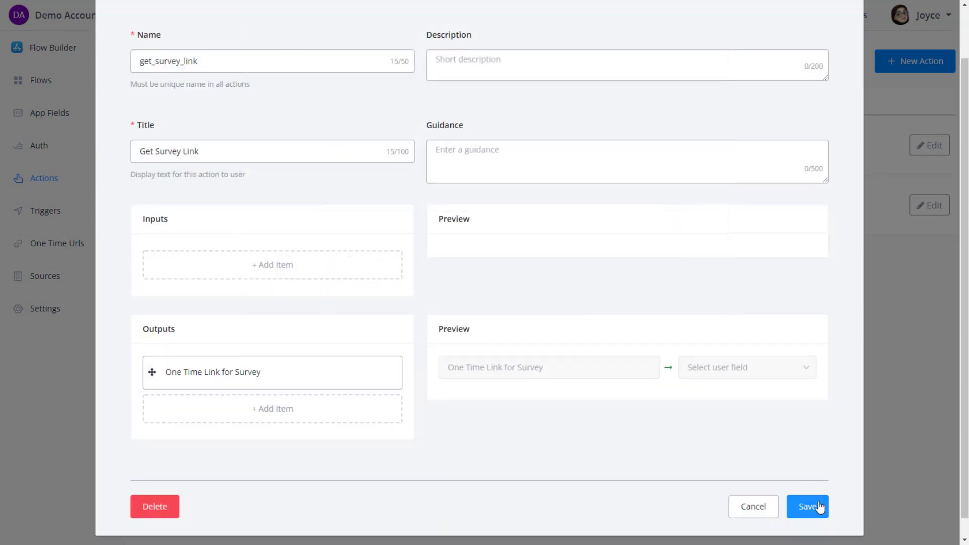
click(804, 507)
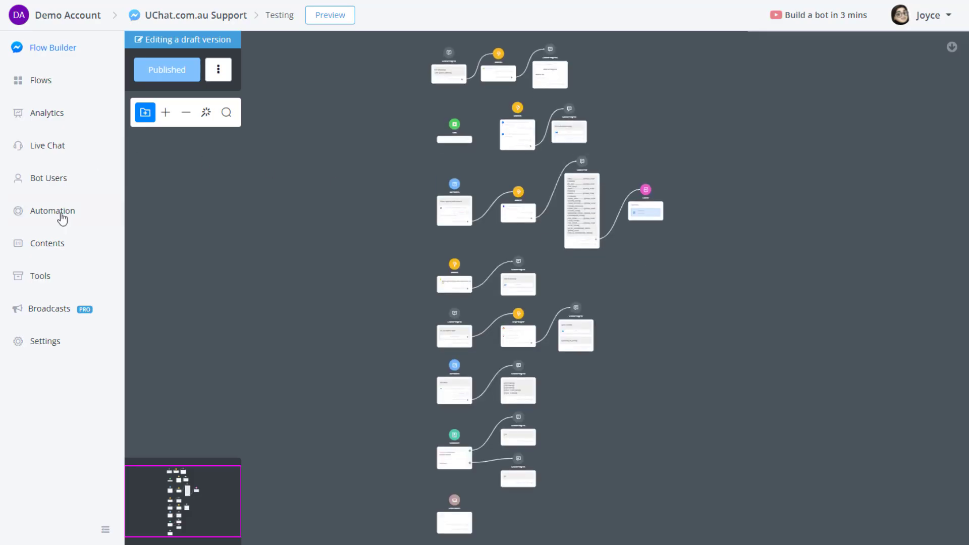
Add an activated Survey Submitted trigger that saves the survey result to survey_result.
click(60, 213)
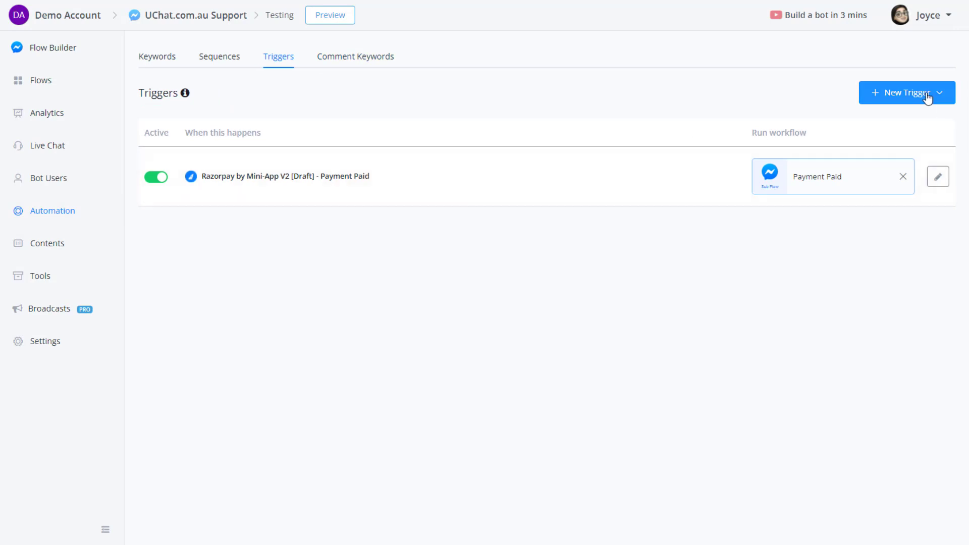
click(927, 94)
scroll(867, 415, down, 3)
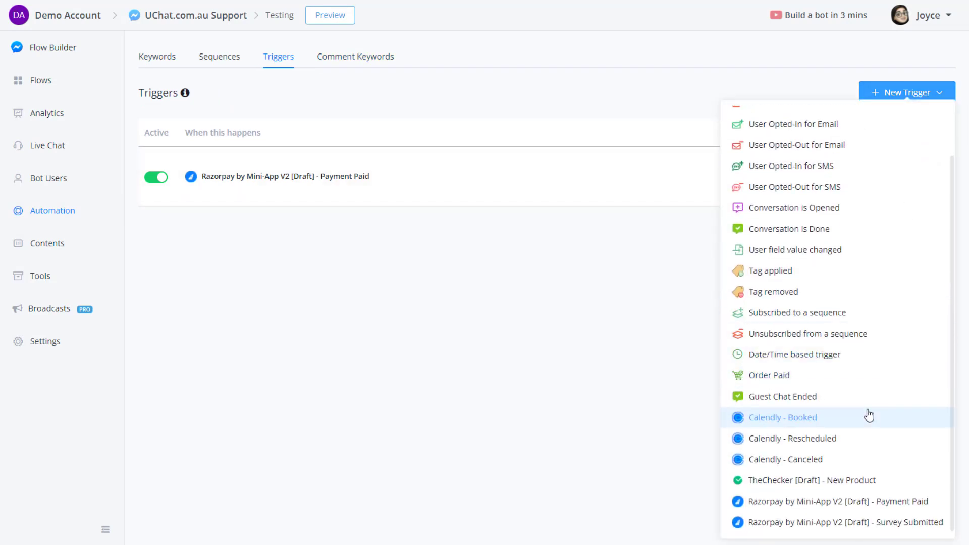
click(920, 525)
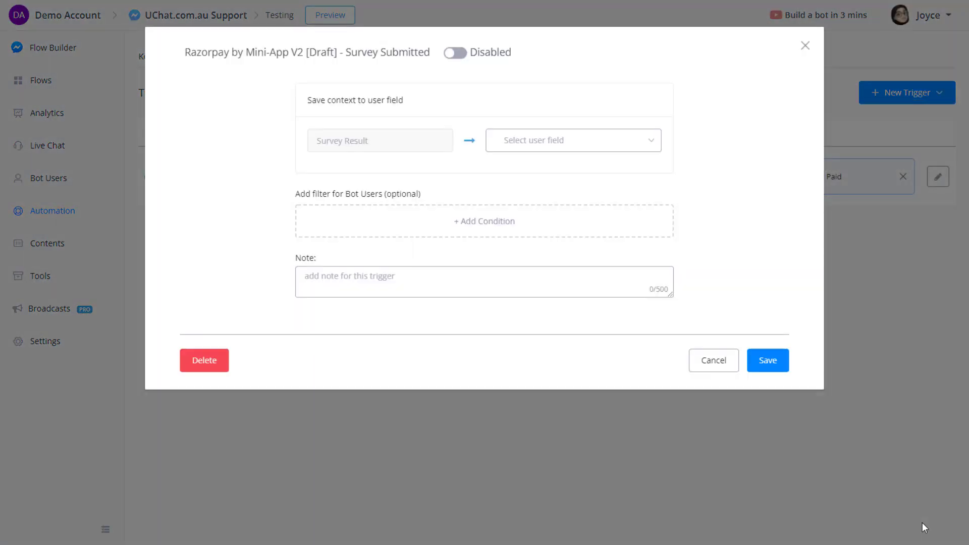
click(536, 143)
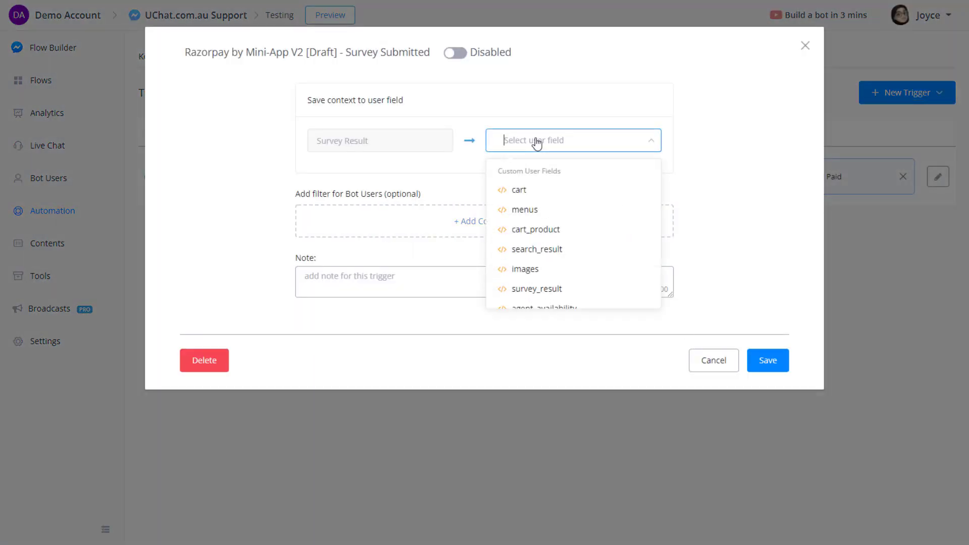
text(sur)
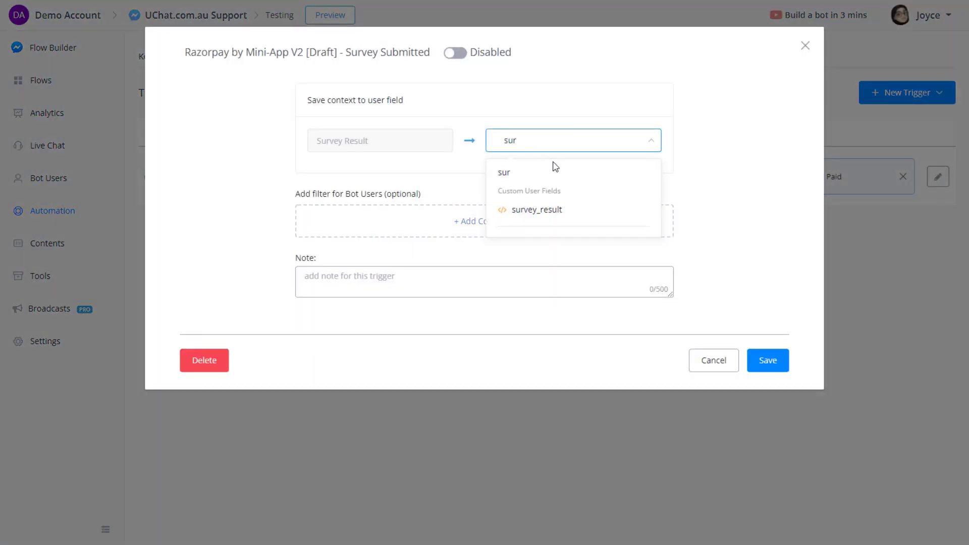
click(565, 209)
click(453, 56)
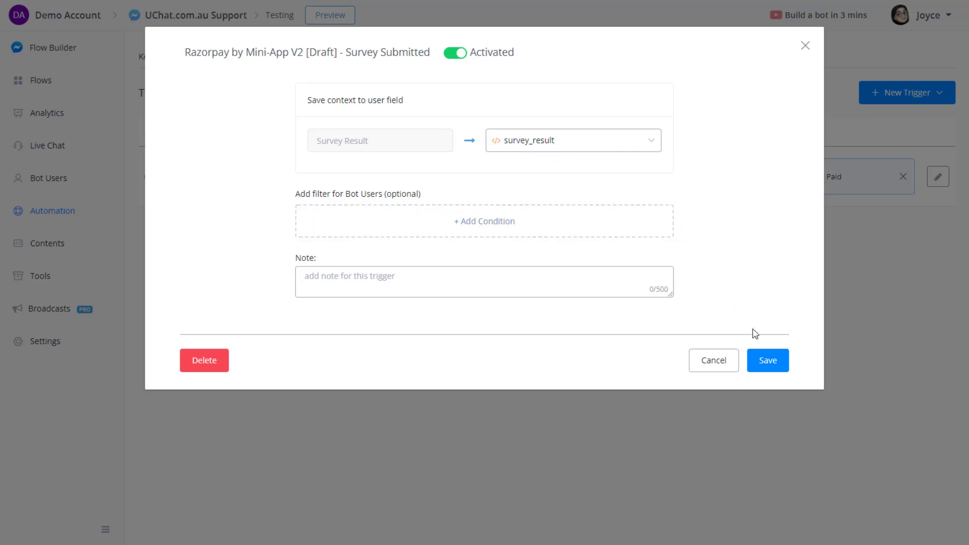
click(769, 364)
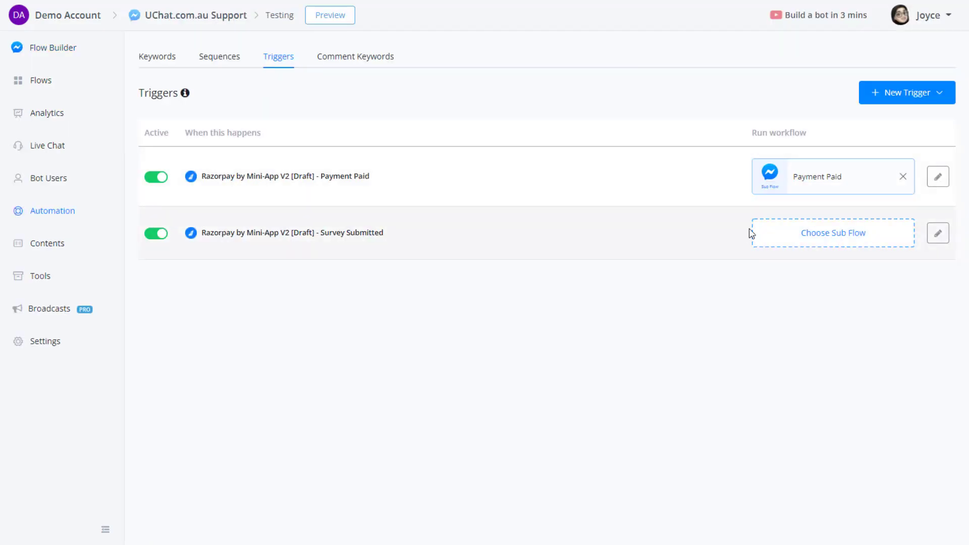
Create a new 'Survey Submitted' sub flow for the trigger to run.
click(856, 239)
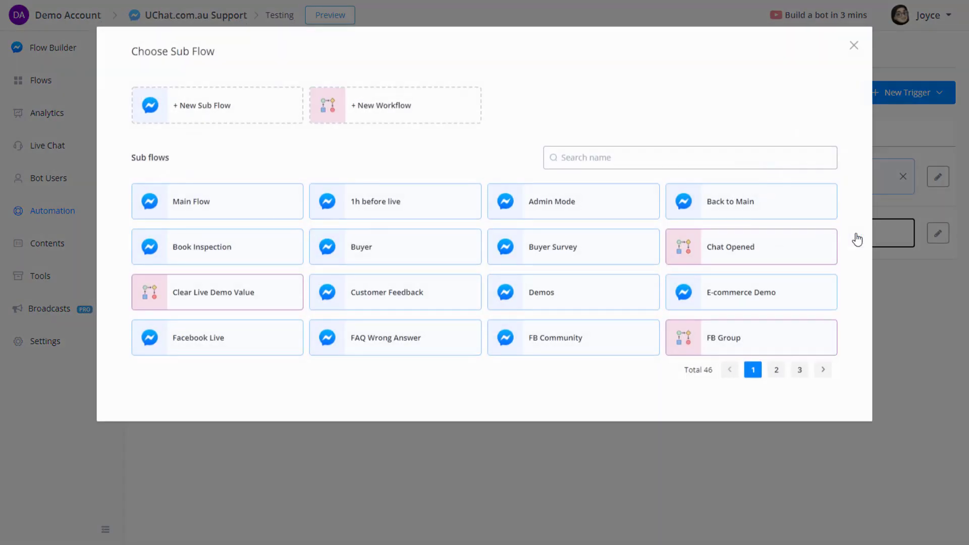
click(251, 119)
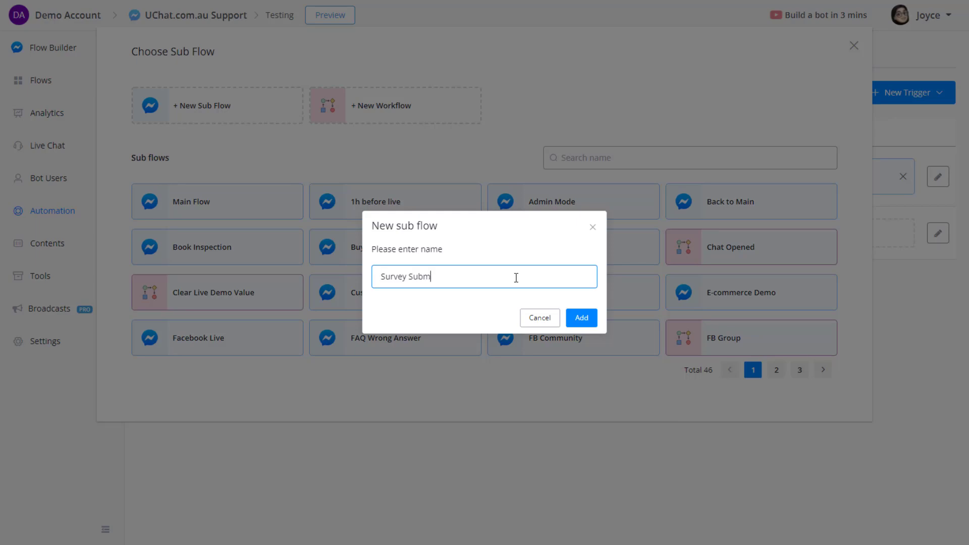
click(581, 317)
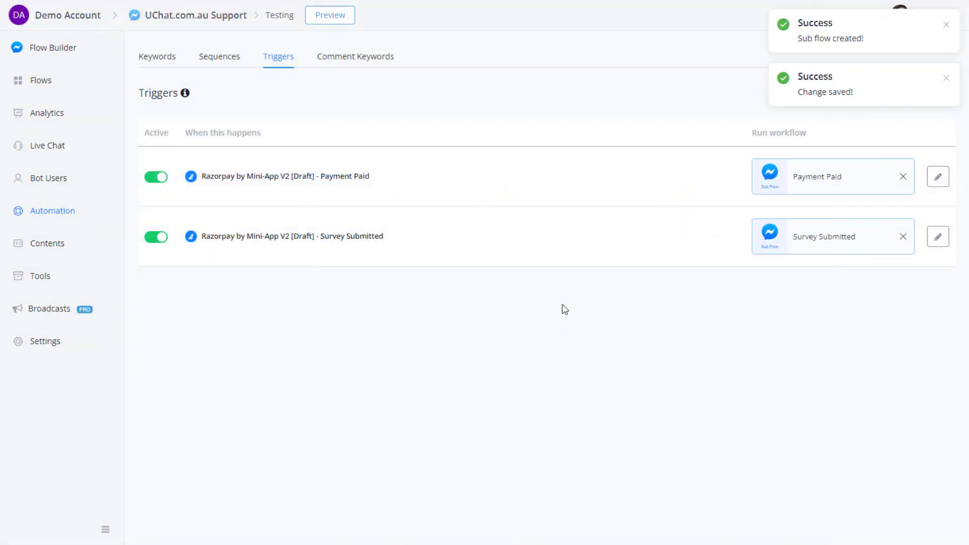
Open the Survey Submitted sub flow from the second page of sub flows.
click(63, 83)
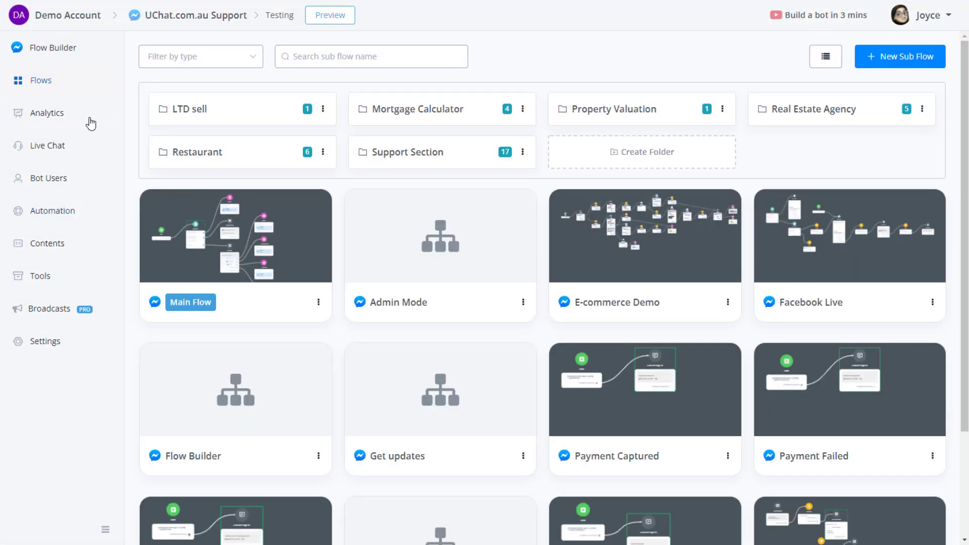
scroll(843, 480, down, 5)
click(912, 521)
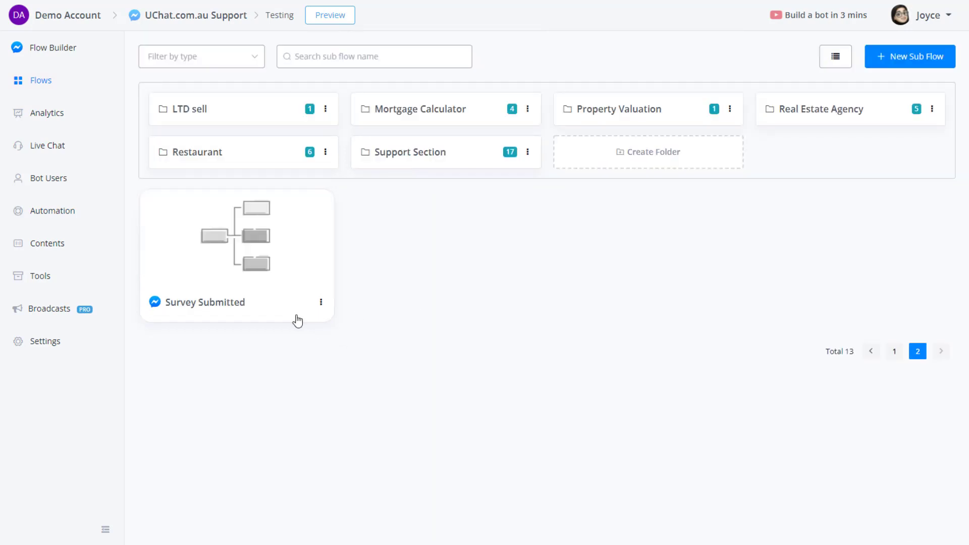
click(296, 319)
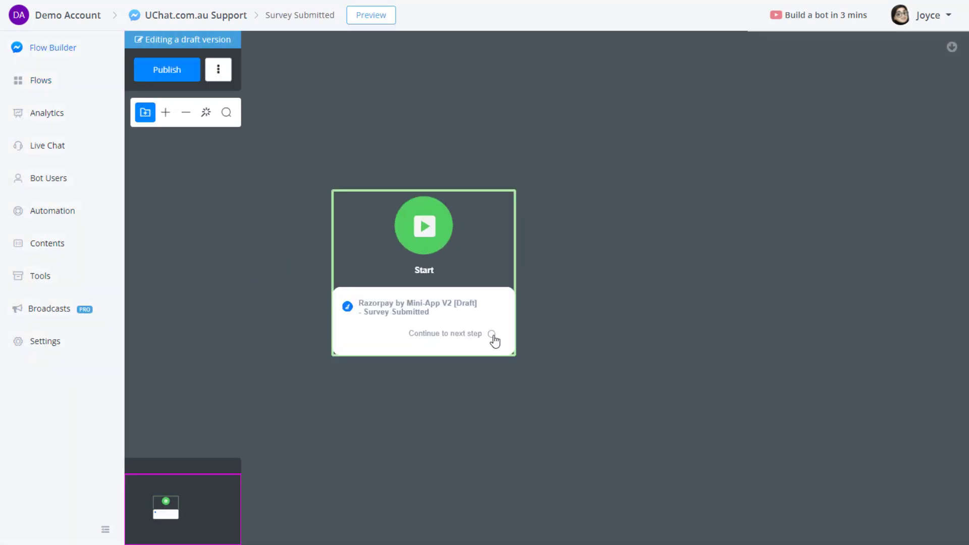
Add a message 'Survey Result: {{survey_result}}' with JSON path $ after Start, and publish.
drag(492, 333, 651, 235)
click(702, 278)
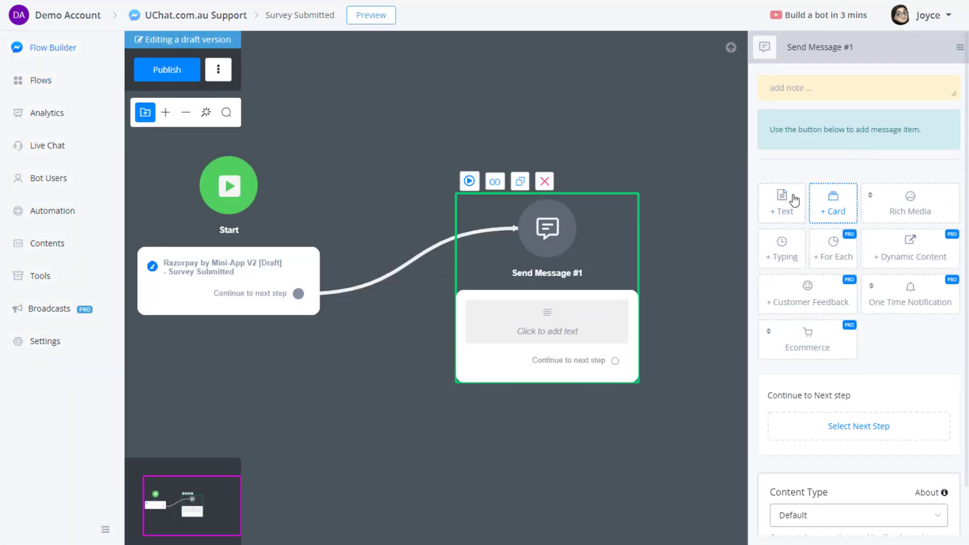
click(790, 201)
click(857, 155)
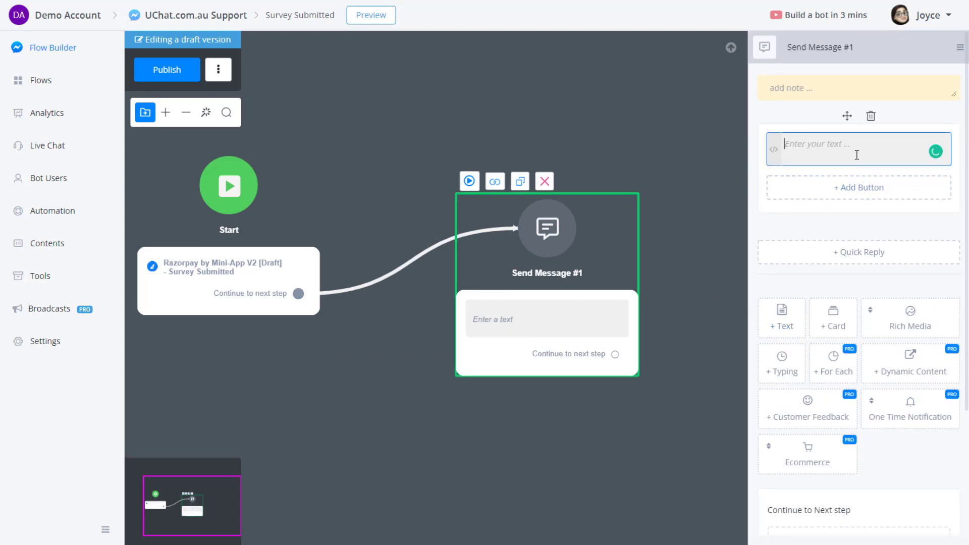
text(Sue)
text(rvey Result: {{sur)
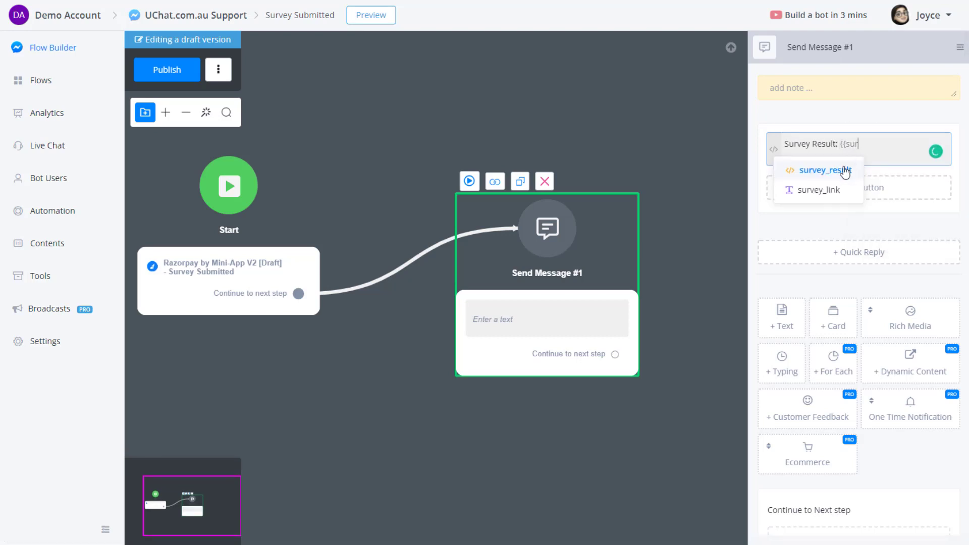
click(846, 172)
click(304, 109)
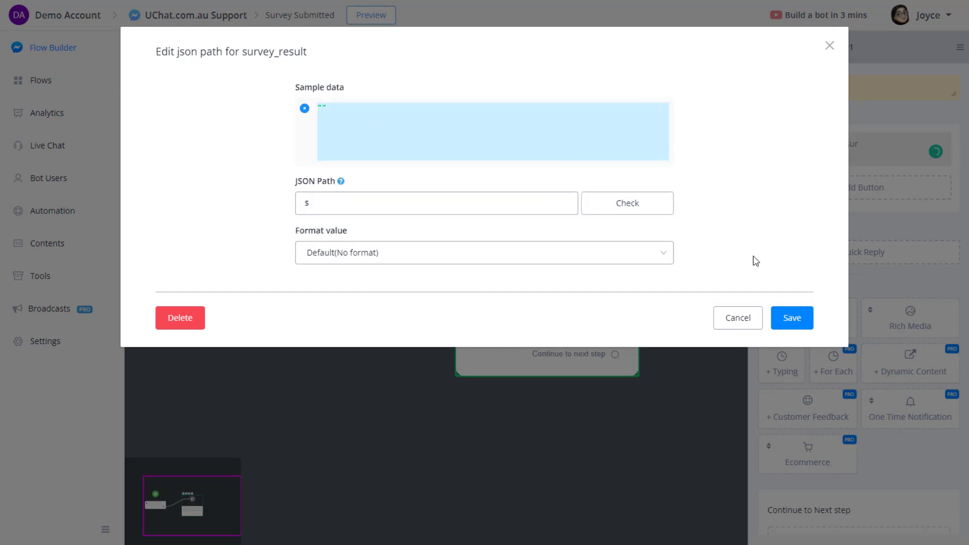
click(788, 318)
click(187, 70)
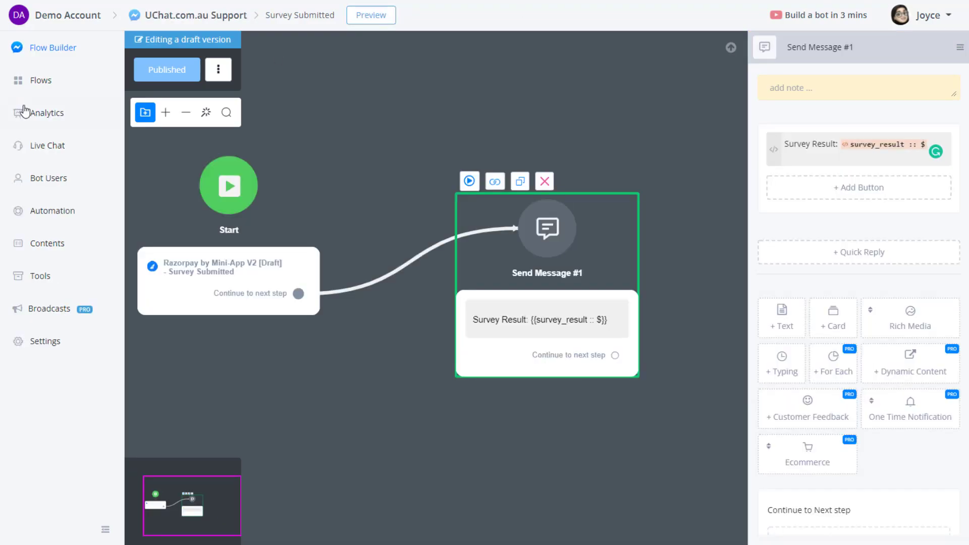
click(50, 80)
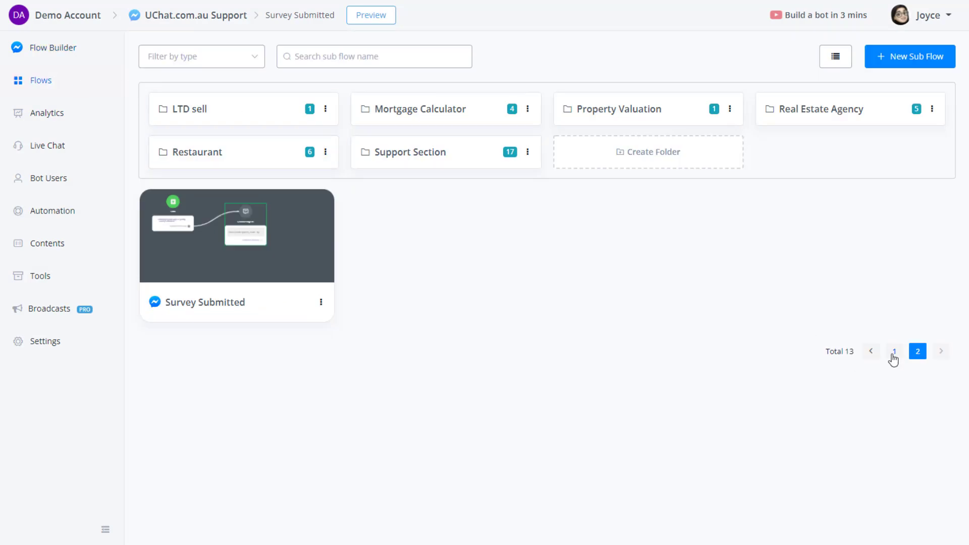
In the Testing flow, delete the Get Products action from Action #5.
click(894, 353)
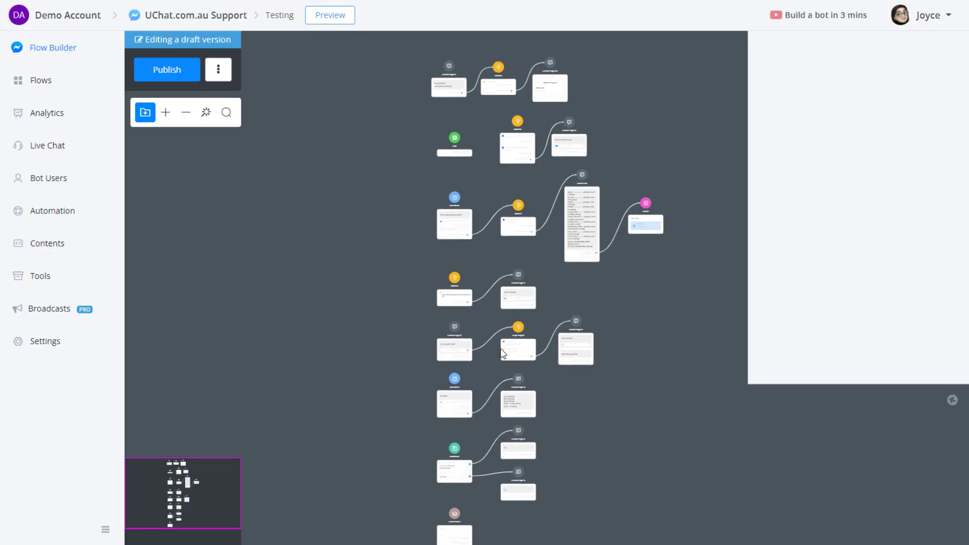
scroll(412, 239, up, 5)
scroll(394, 241, down, 3)
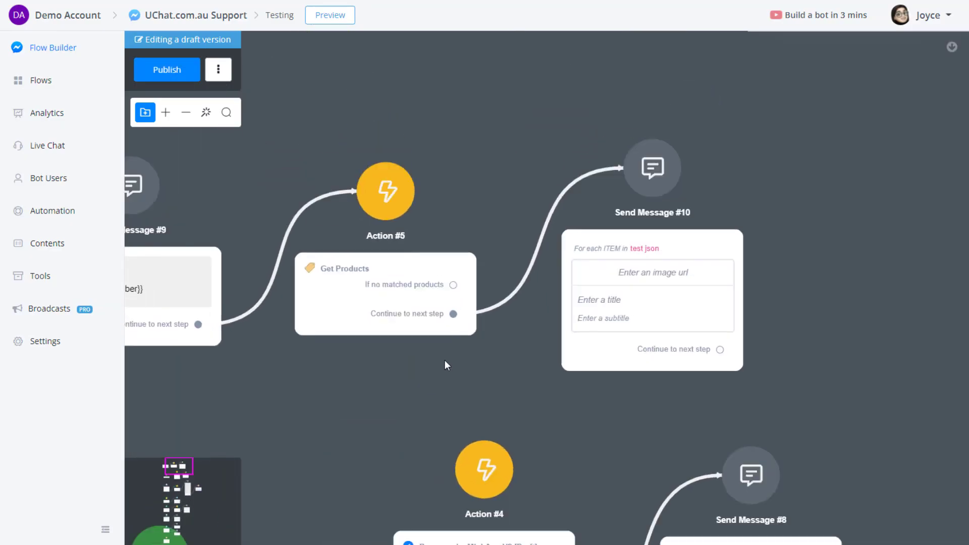
click(407, 303)
click(870, 116)
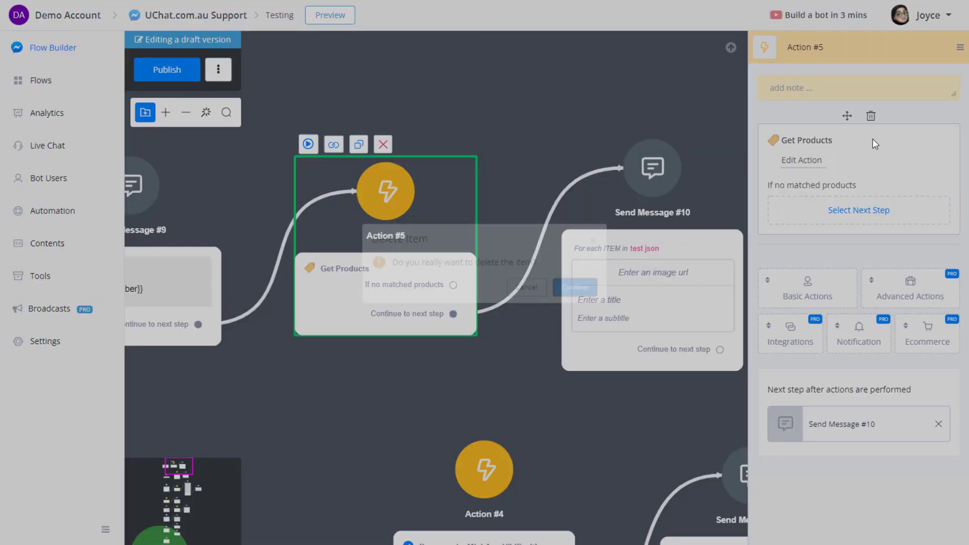
click(560, 295)
Set Action #5 to Razorpay by Mini-App V2's Get Survey Link, storing it in survey_link.
click(806, 271)
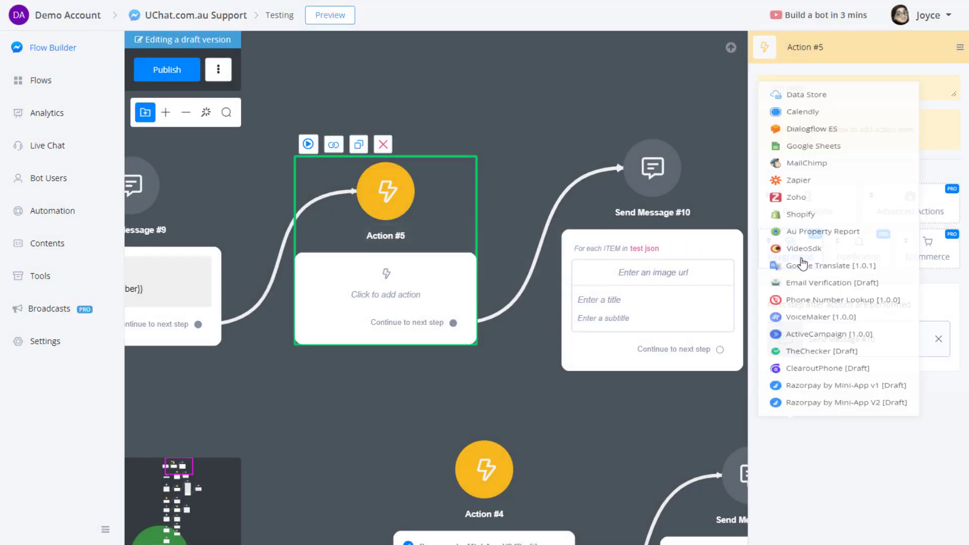
click(838, 399)
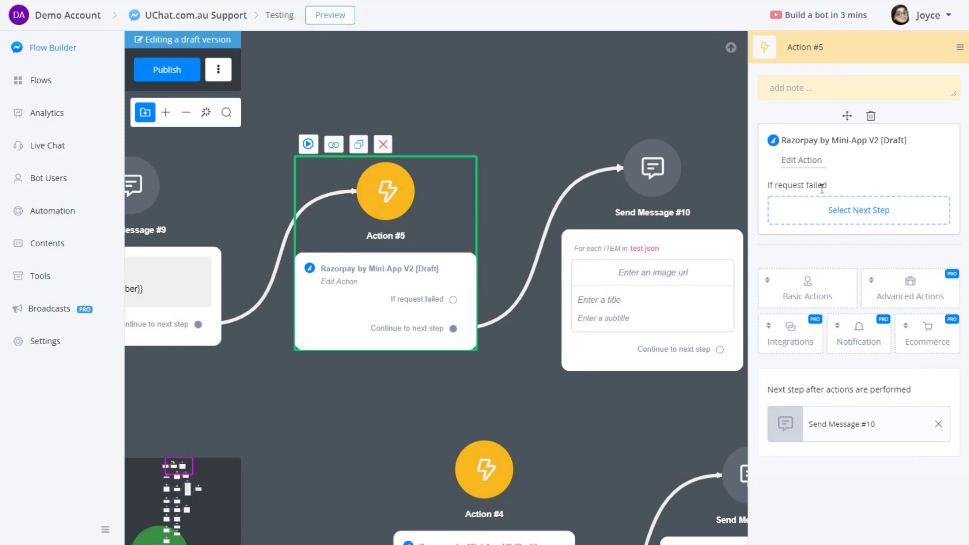
click(806, 161)
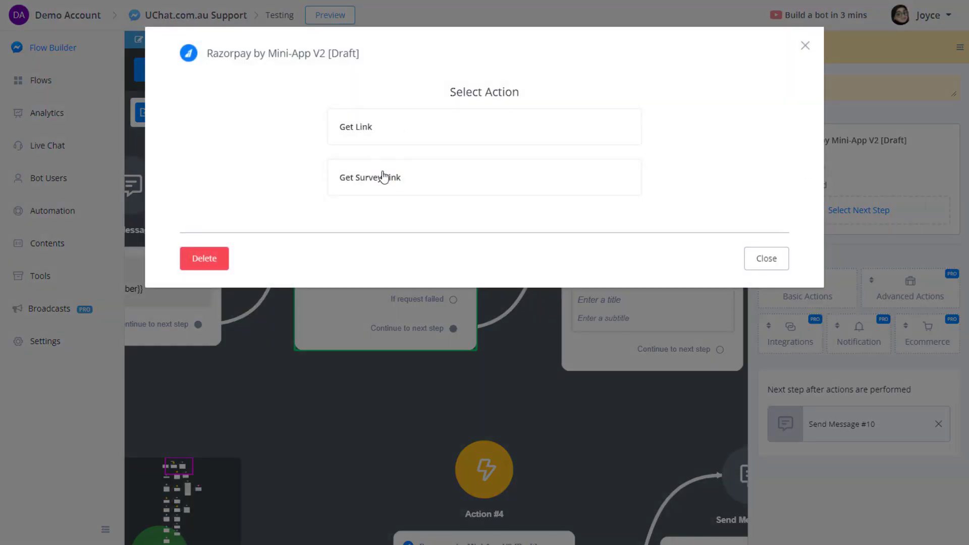
click(356, 190)
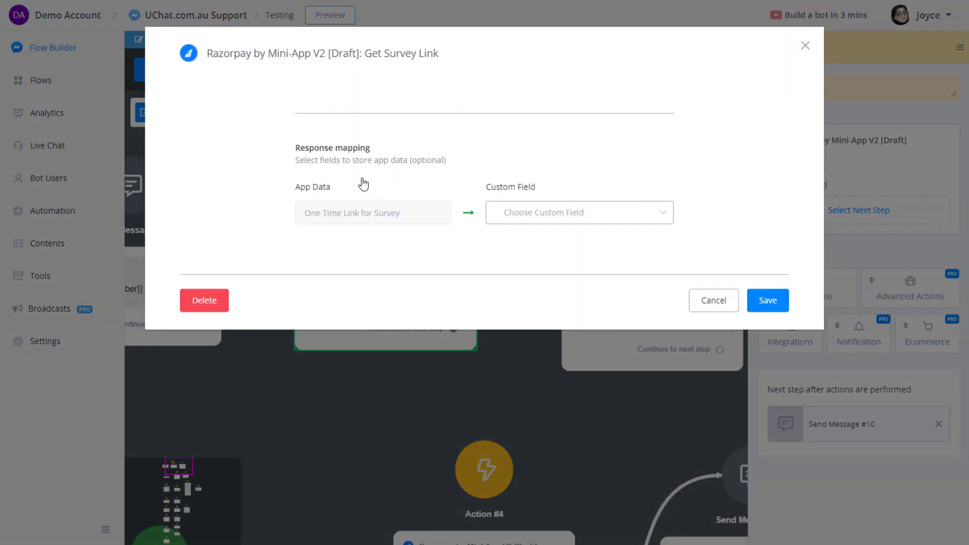
click(528, 214)
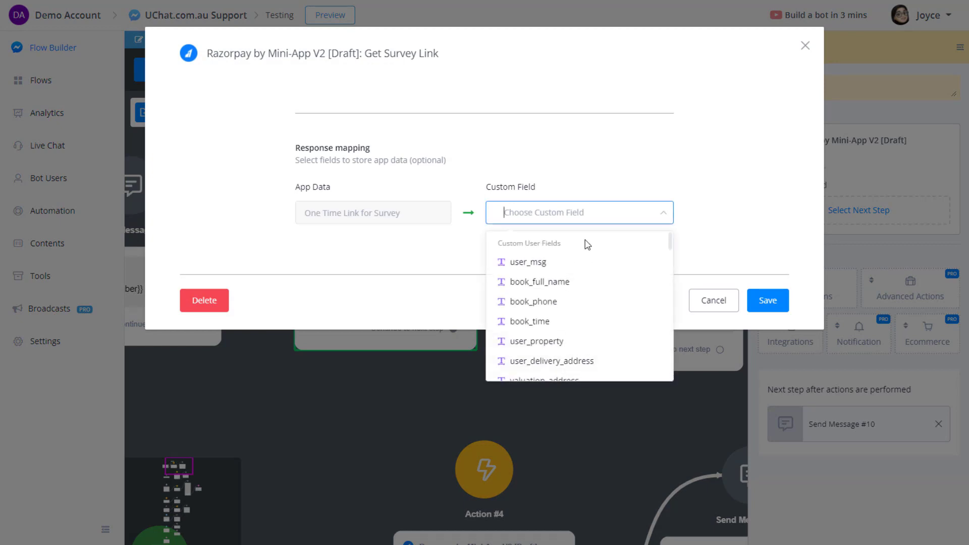
text(sur)
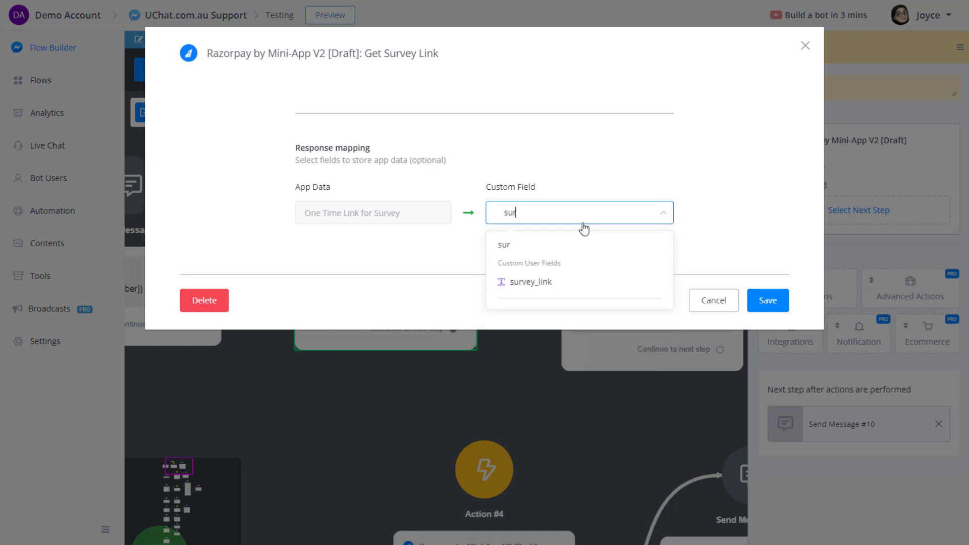
click(565, 281)
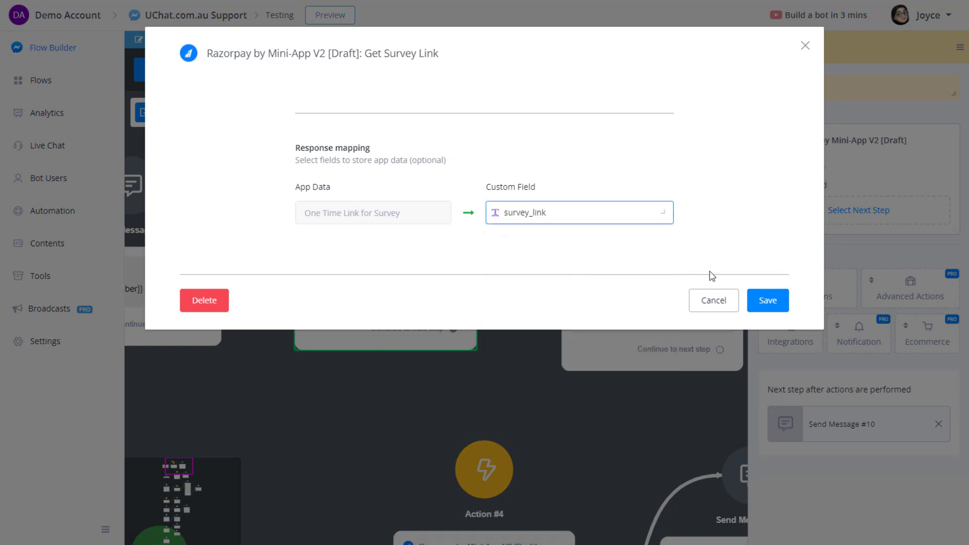
click(767, 300)
click(651, 346)
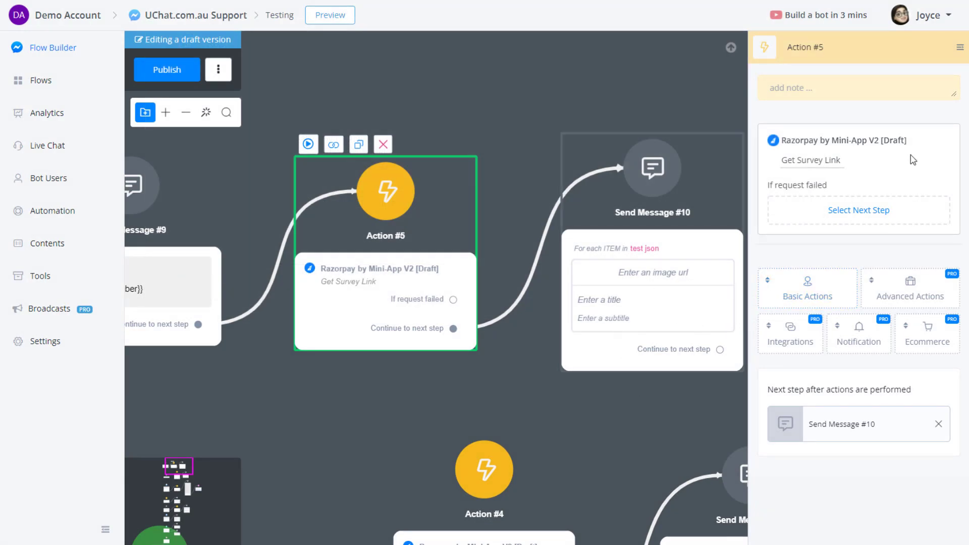
Replace Send Message #10's For Each item with the text 'please do the survey:'.
click(871, 116)
click(569, 297)
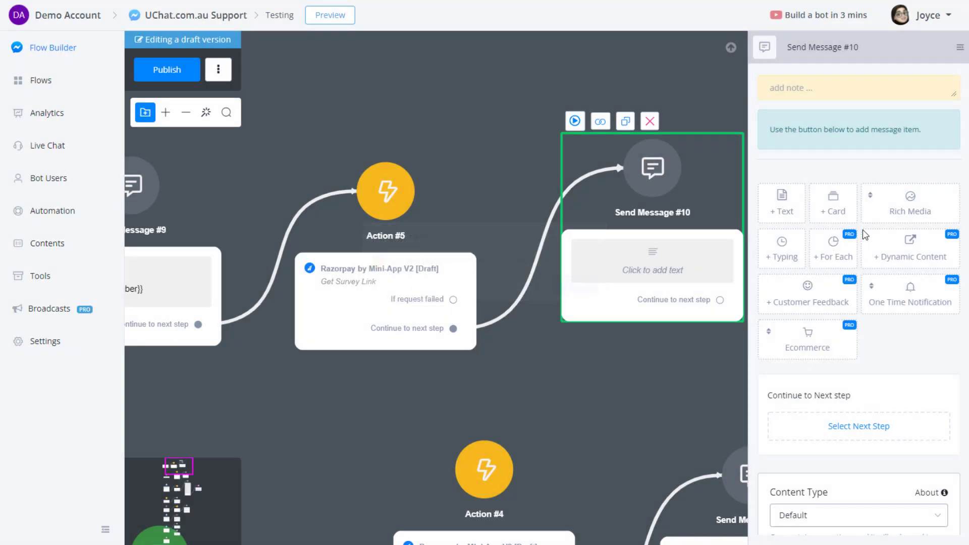
click(780, 205)
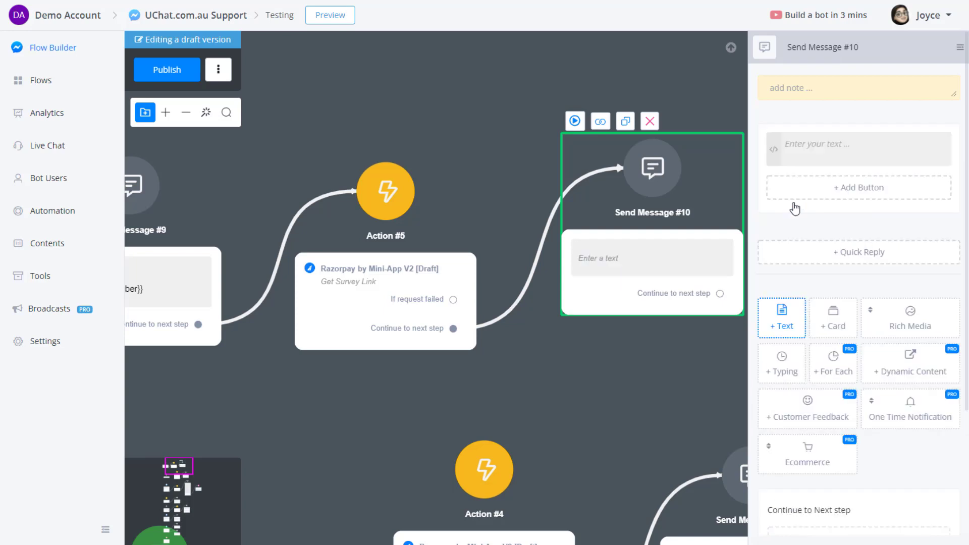
click(850, 148)
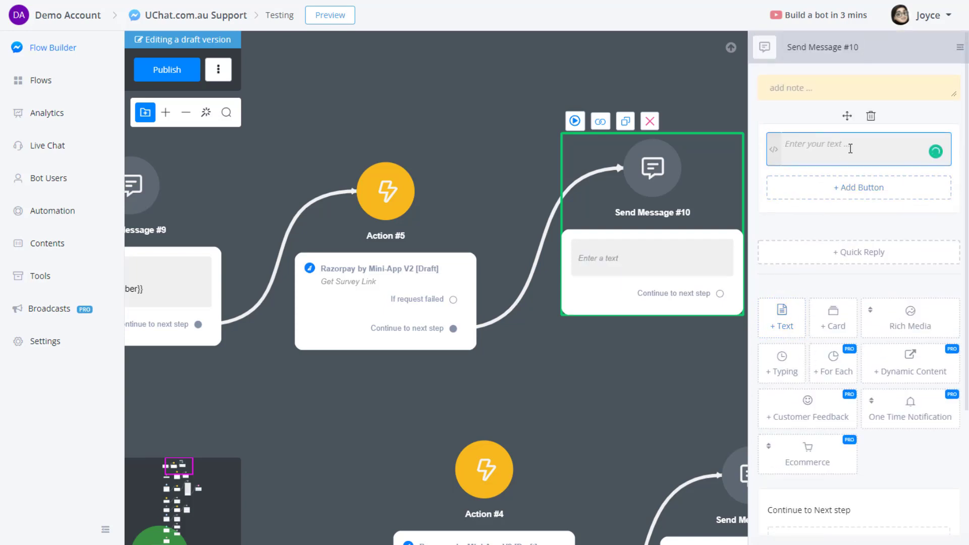
text(please do the survey:)
Add an 'Open' button opening {{survey_link}}?note=abc in a Native webview.
click(864, 186)
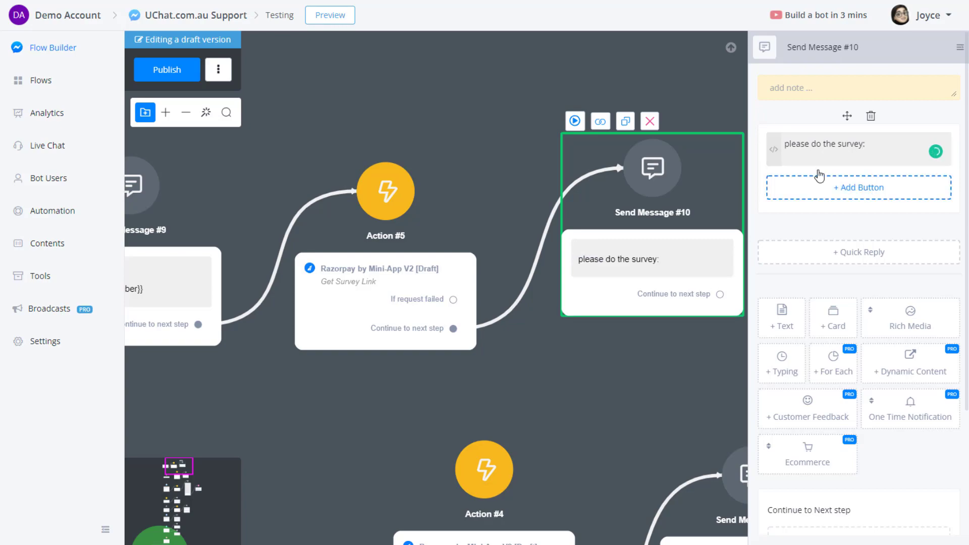
drag(434, 119, 364, 114)
text(Op)
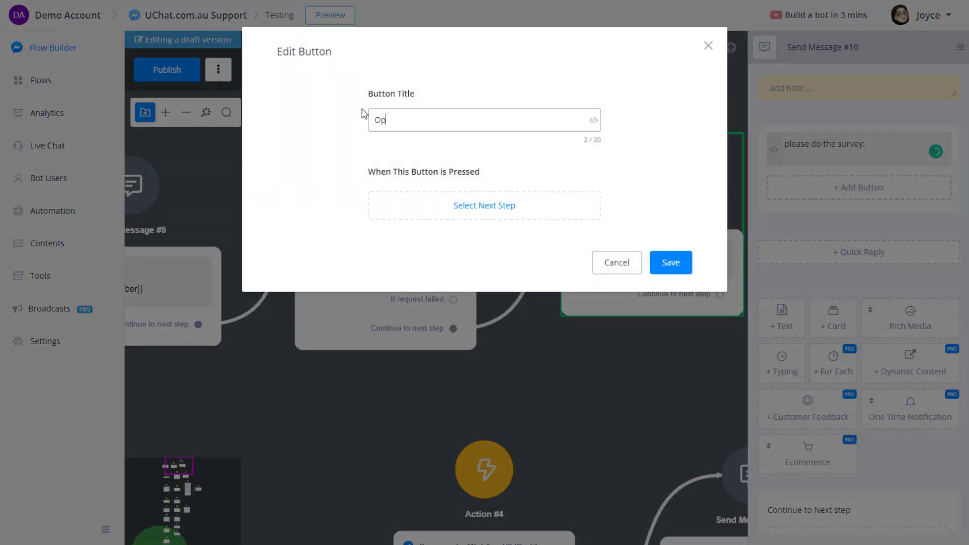
text(en)
click(484, 210)
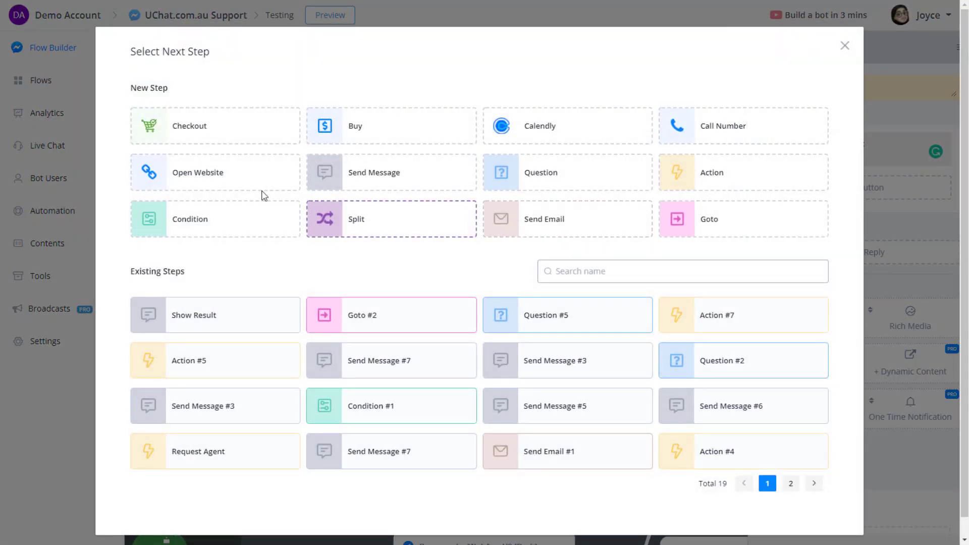
click(183, 178)
click(412, 284)
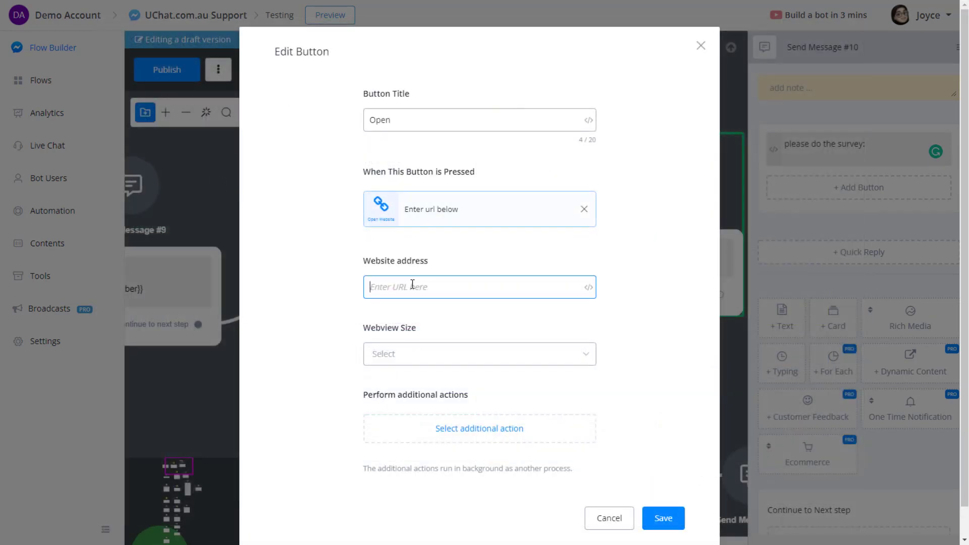
text({{sur)
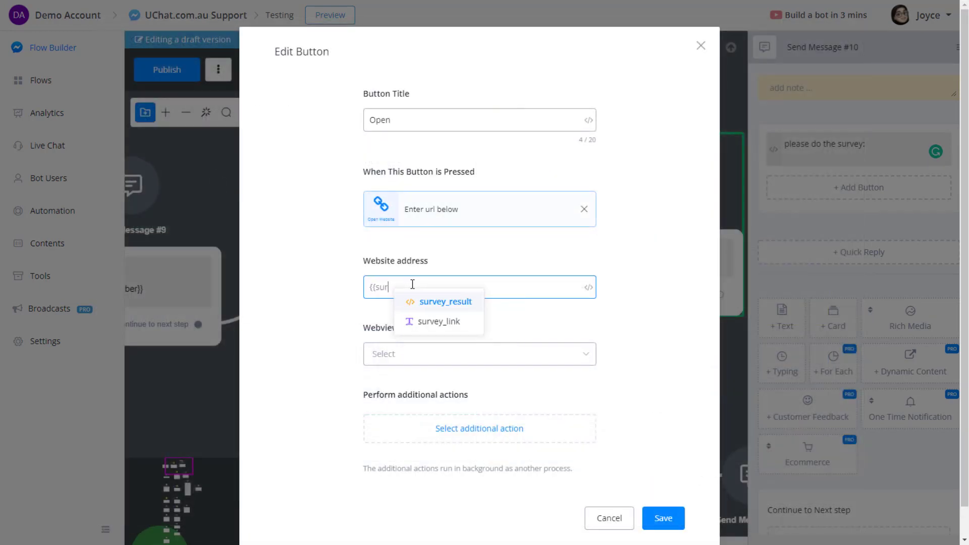
click(446, 315)
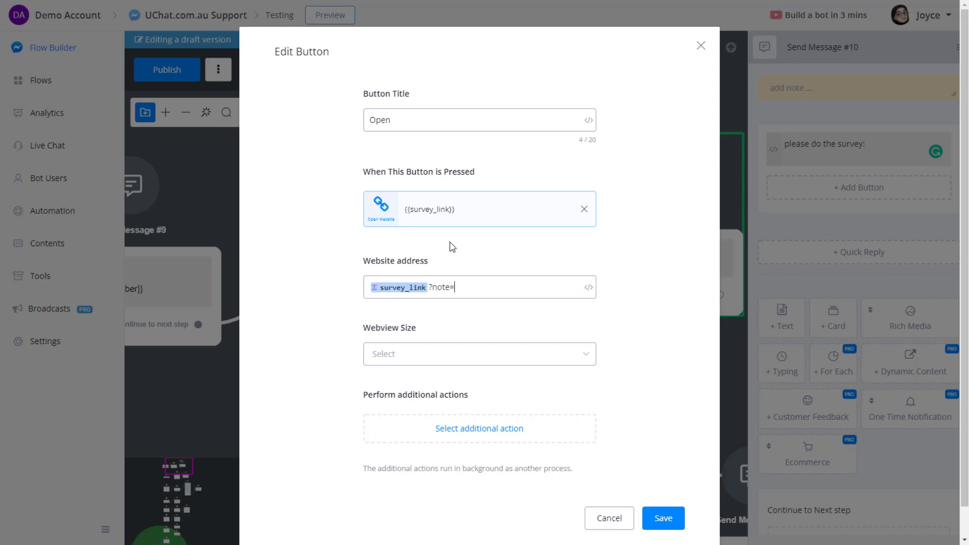
click(401, 356)
click(398, 385)
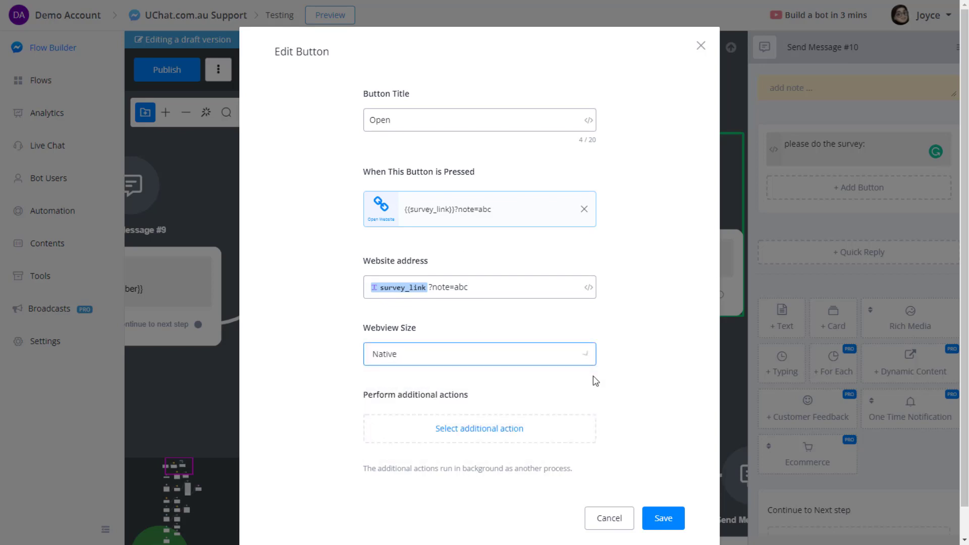
click(676, 517)
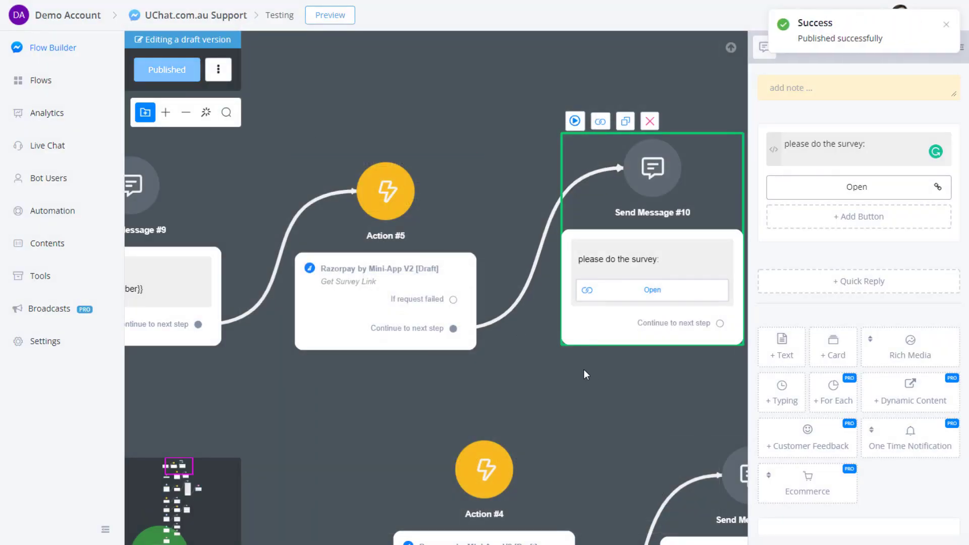
Publish the flow and send a preview to Messenger.
drag(585, 372, 526, 336)
click(256, 166)
click(250, 112)
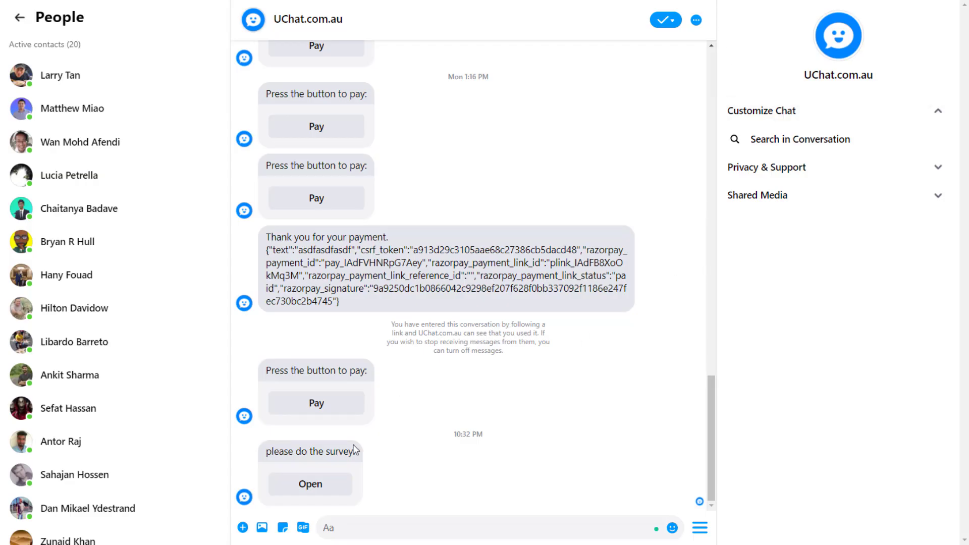
Fill the survey with gender Femail and the first user ID, and submit it.
click(314, 481)
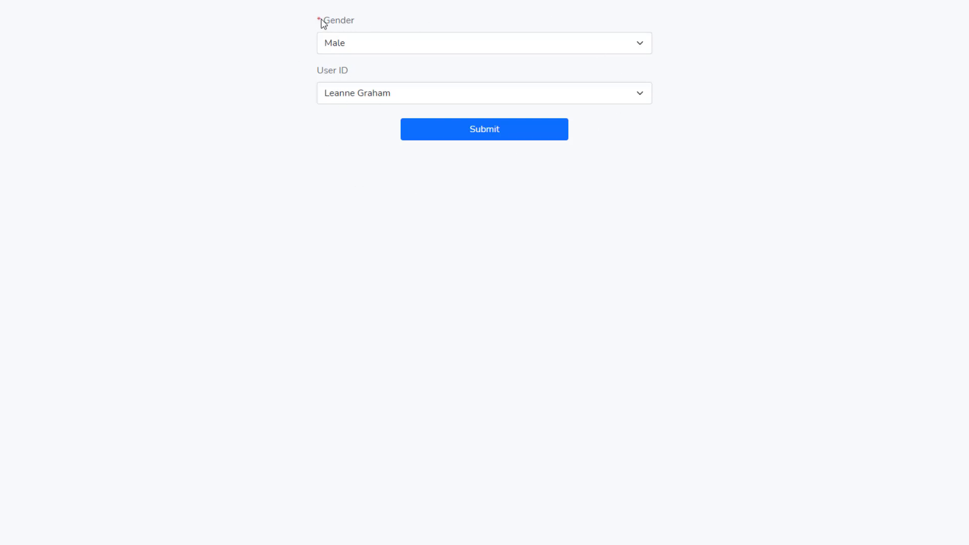
click(386, 48)
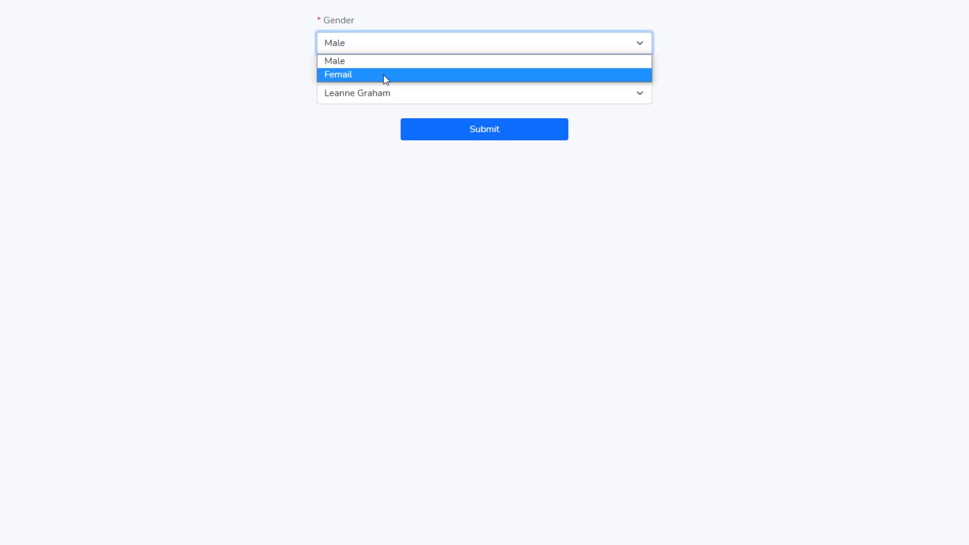
click(385, 76)
click(381, 43)
click(392, 77)
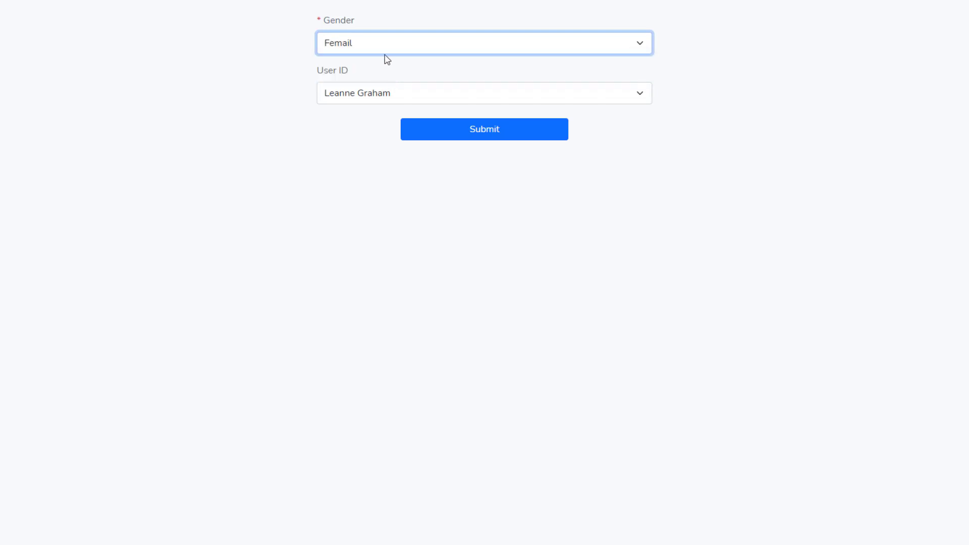
click(369, 98)
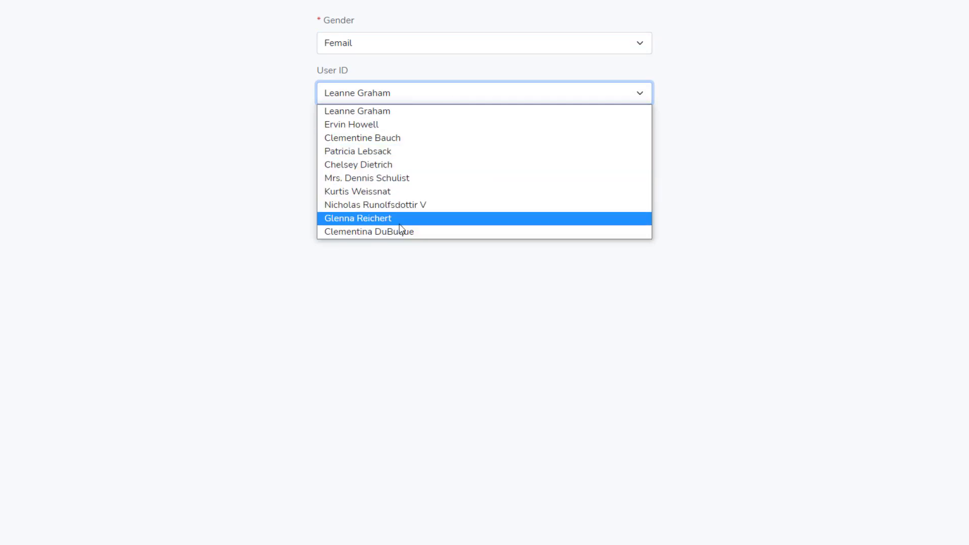
click(370, 137)
click(357, 99)
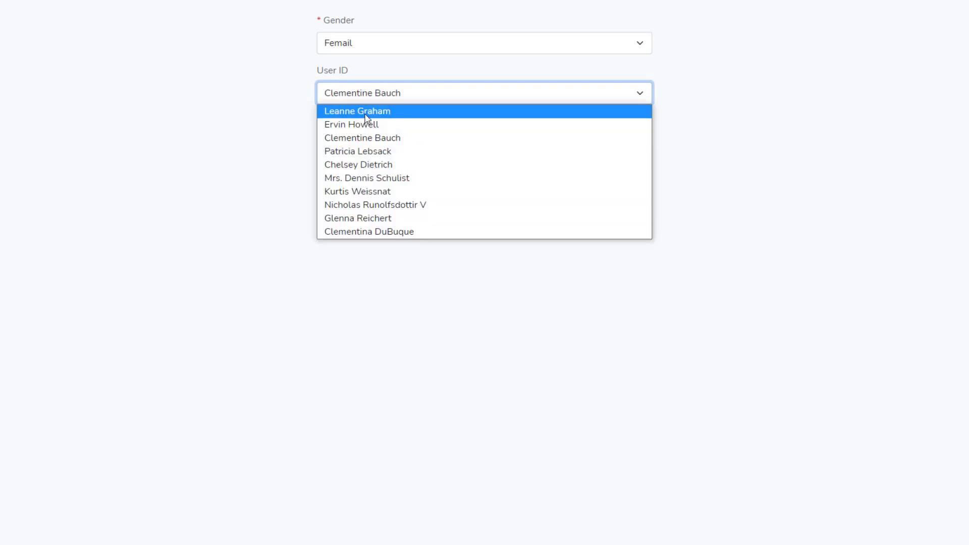
click(360, 111)
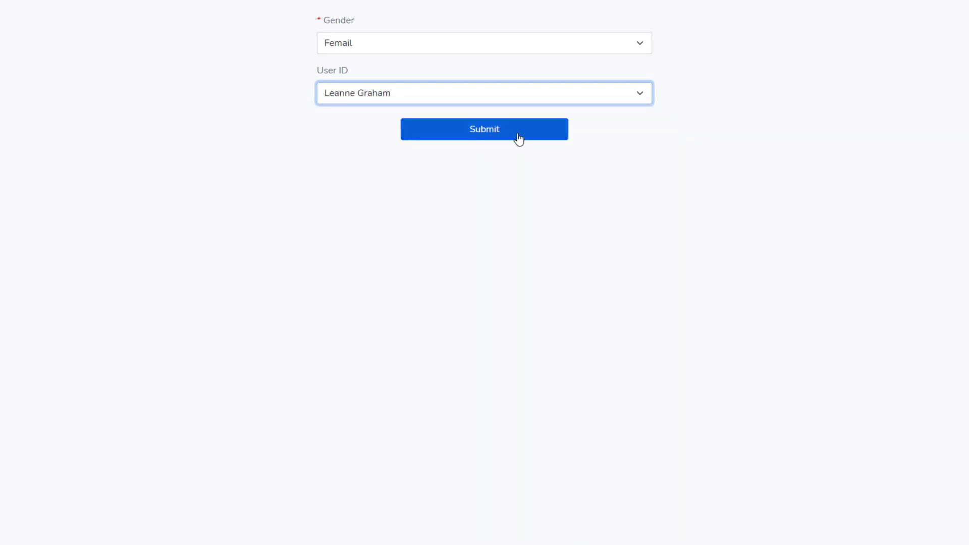
click(494, 133)
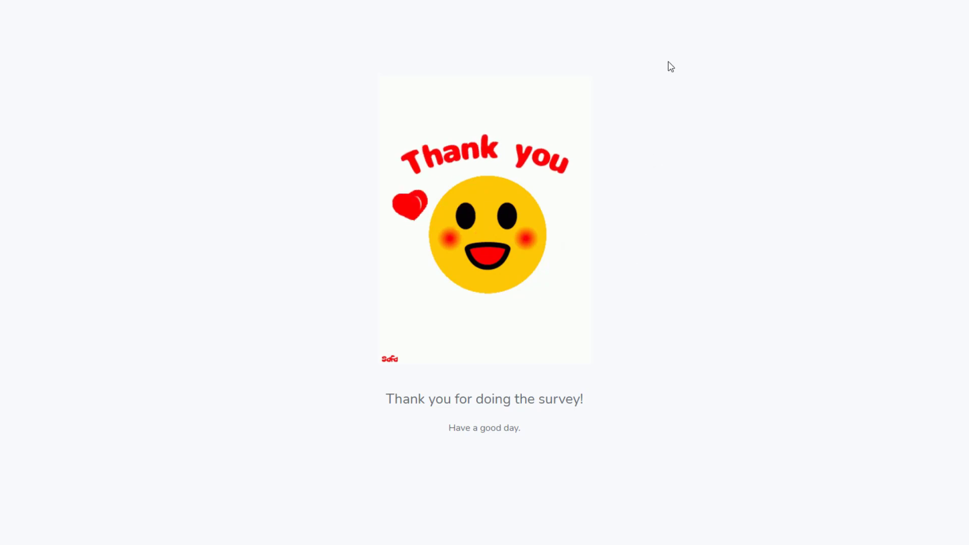
Back in the chat, highlight the Survey Result's gender 'female' and user_id 1 values.
key(ctrl+w)
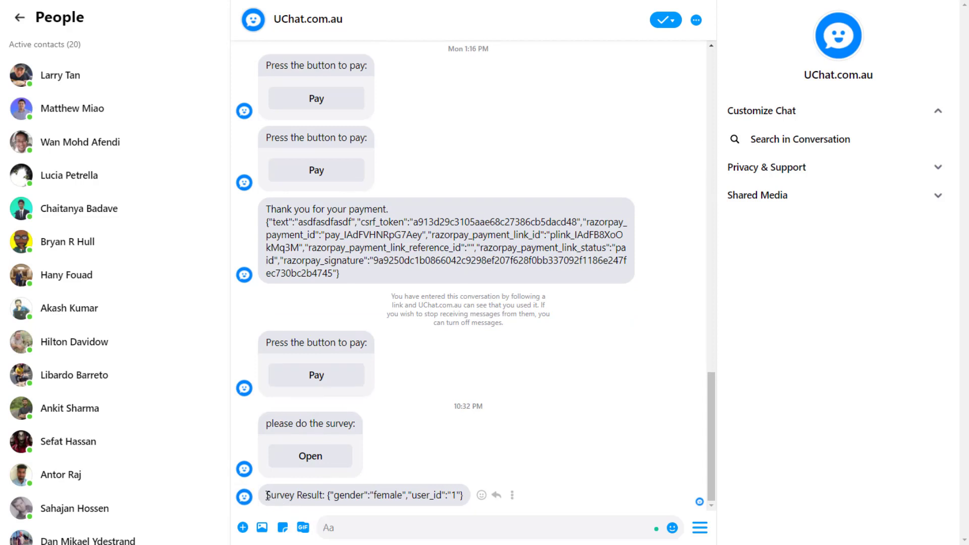
drag(267, 495, 367, 495)
click(307, 498)
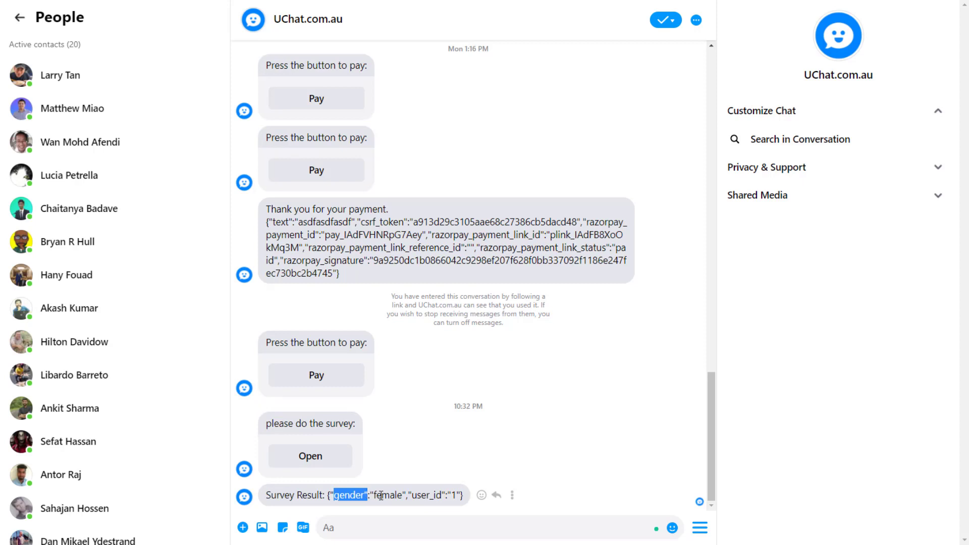
click(345, 497)
double_click(397, 498)
click(403, 496)
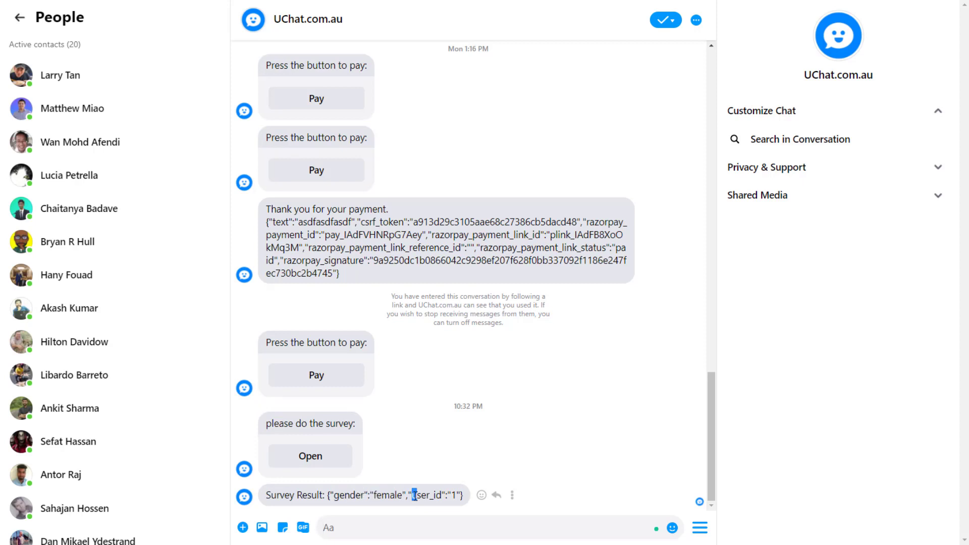
drag(413, 496, 460, 497)
double_click(454, 495)
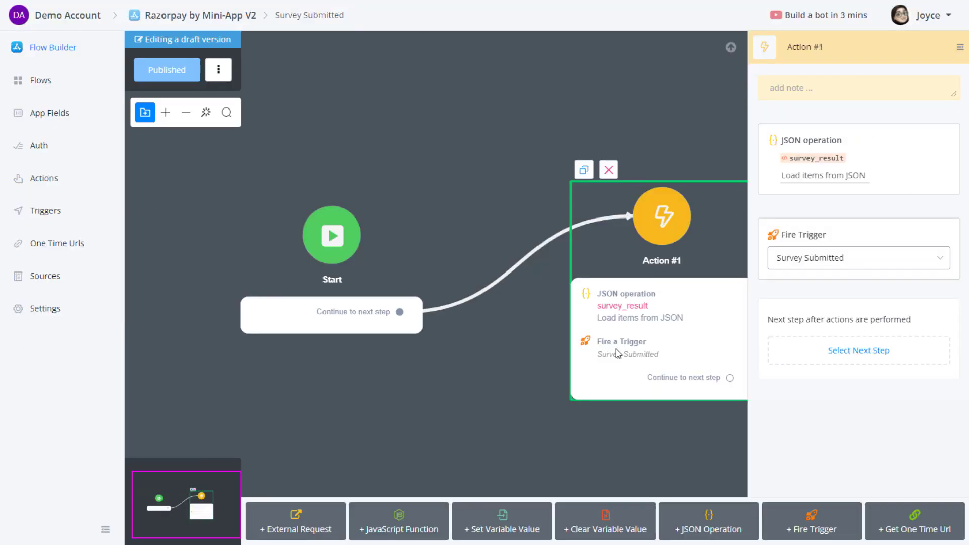
Append "note":"{{note}}" to the JSON operation's value, confirm the test output shows note, and save.
click(827, 186)
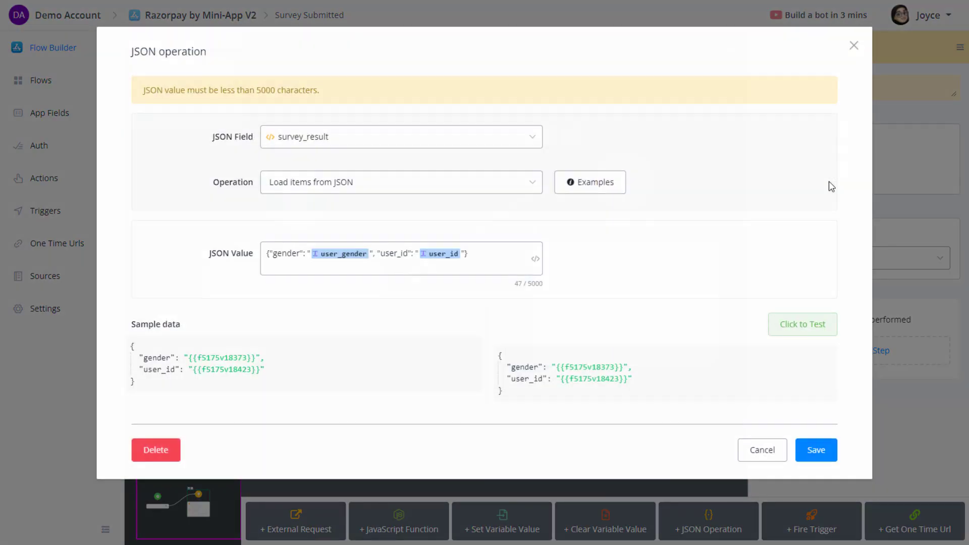
click(514, 260)
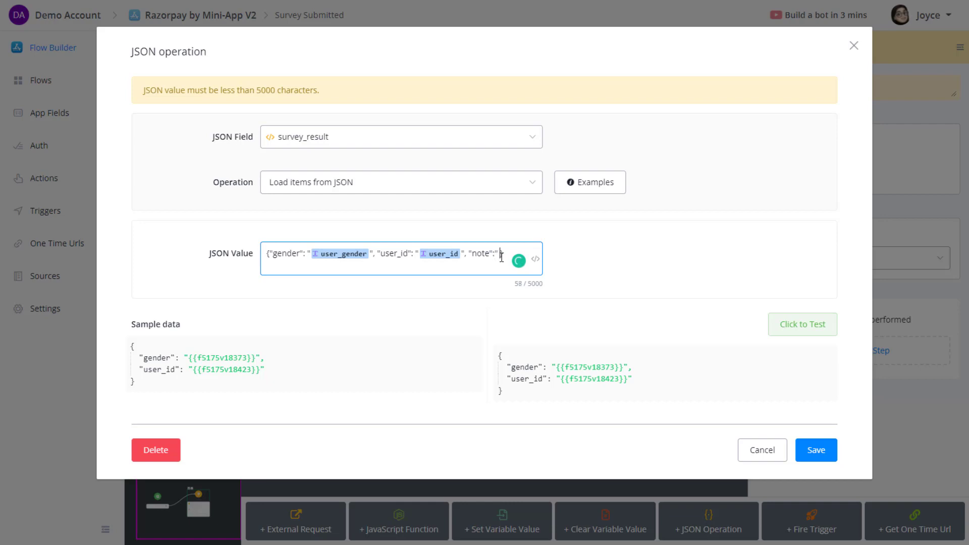
text(no)
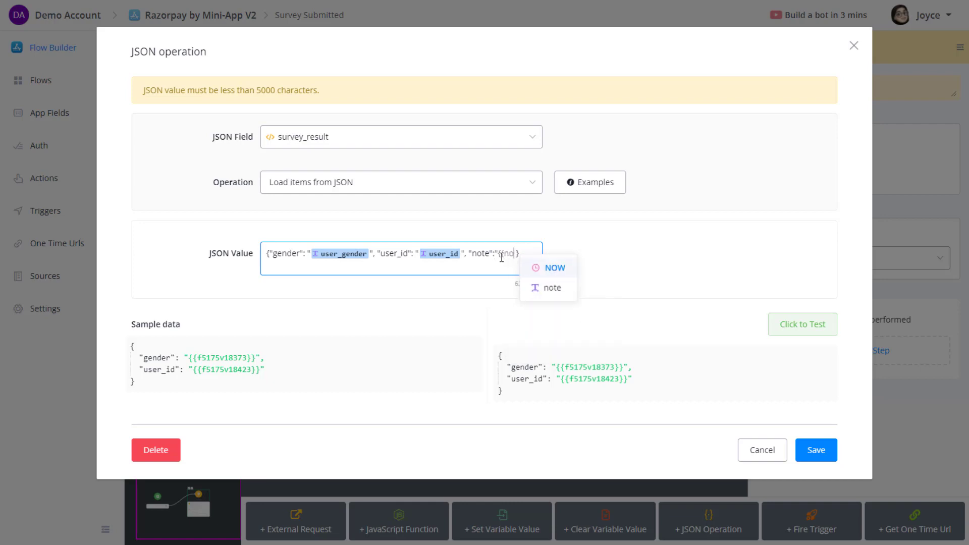
click(552, 287)
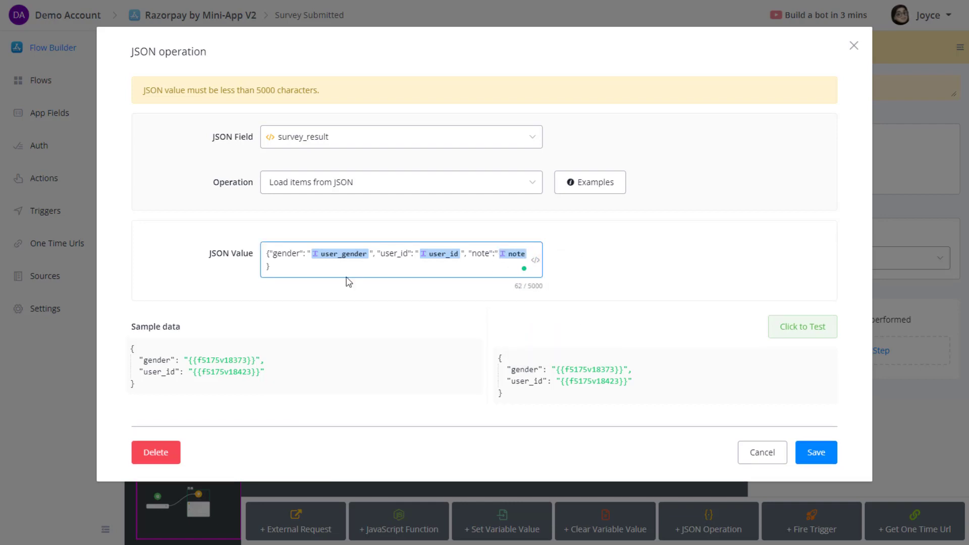
click(621, 285)
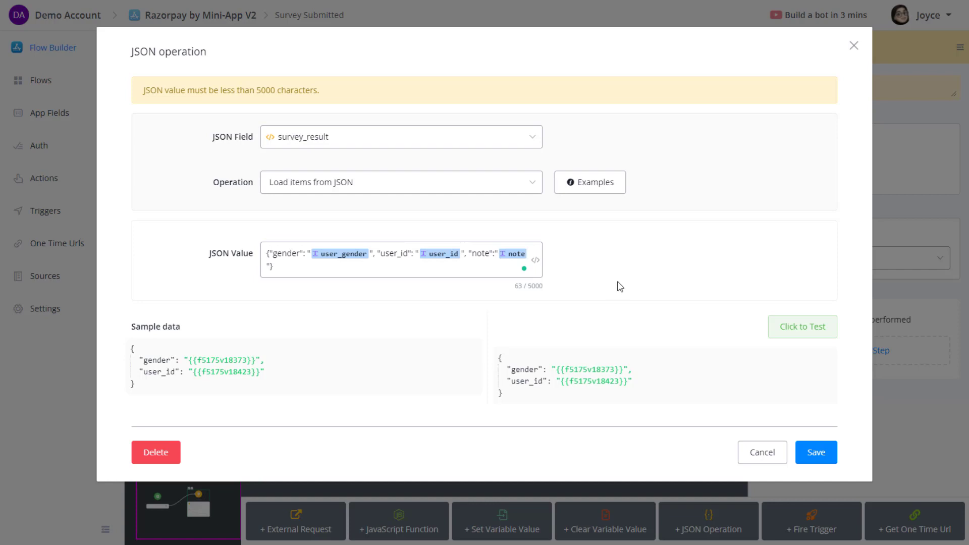
click(820, 329)
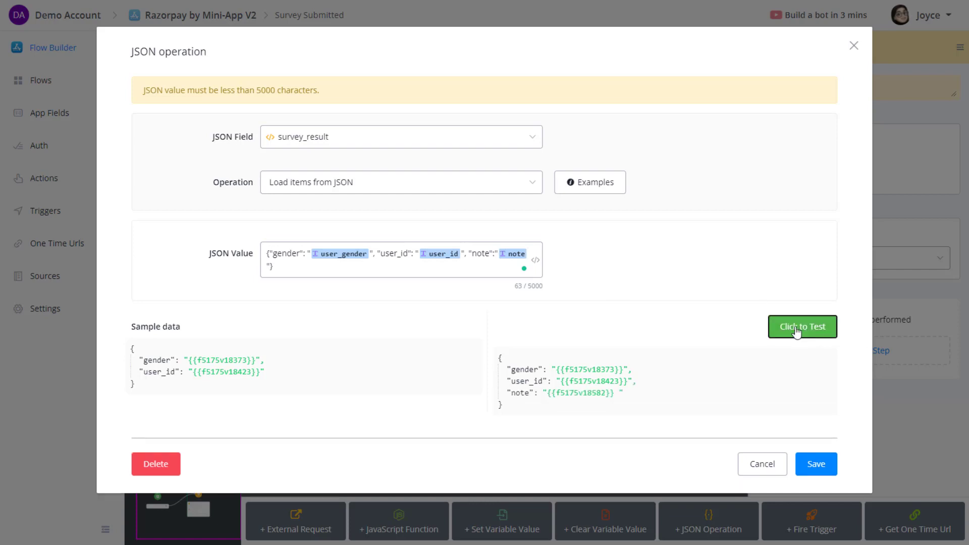
click(823, 468)
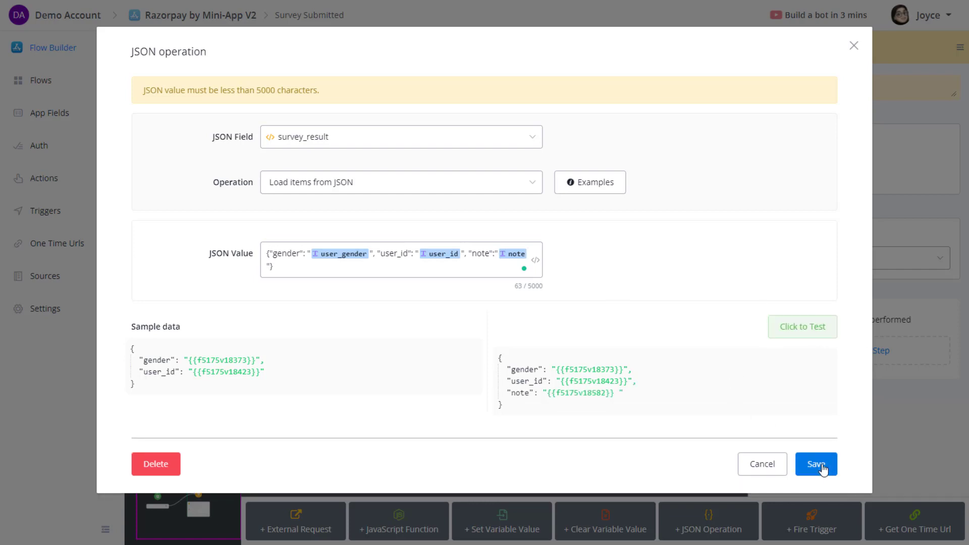
Publish the flow, preview it in Messenger, and submit the survey as Male for the second user.
click(193, 75)
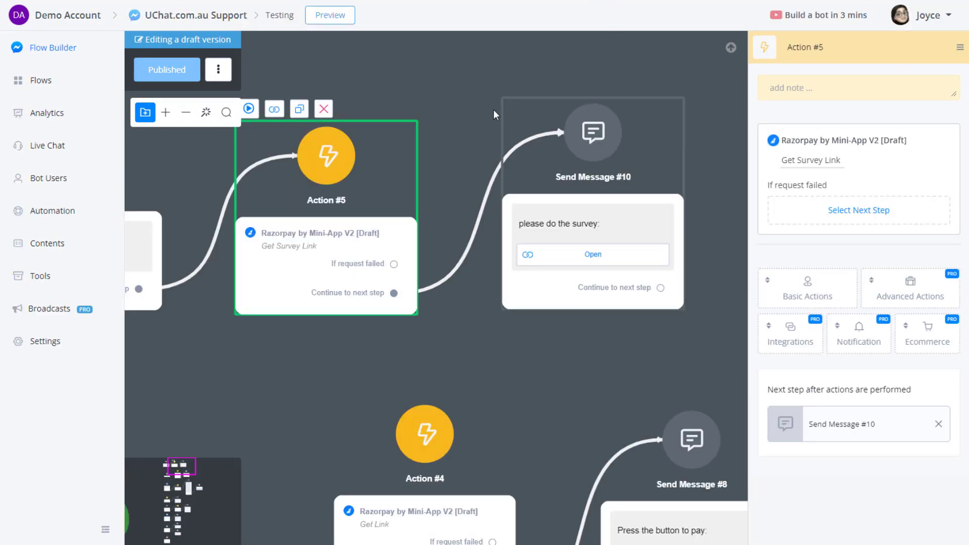
drag(457, 85, 482, 123)
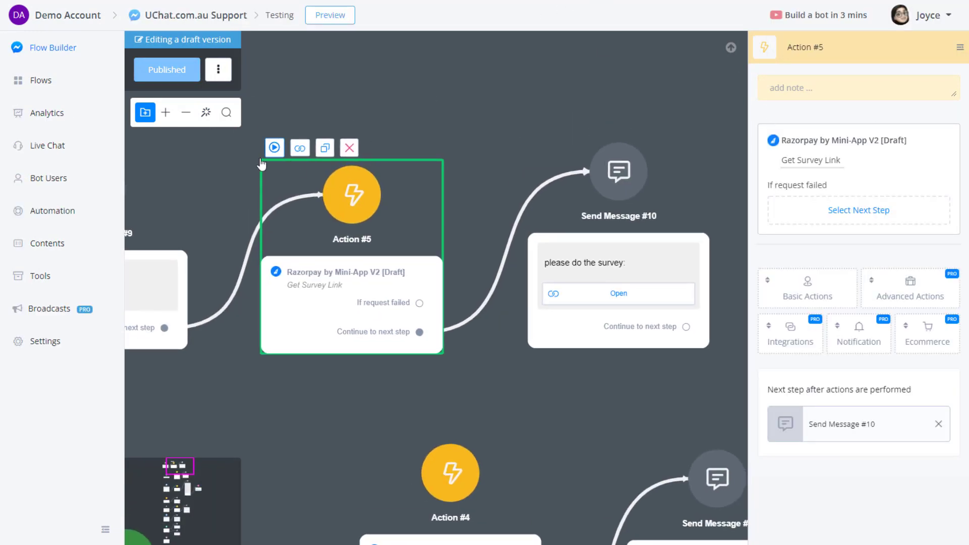
click(274, 148)
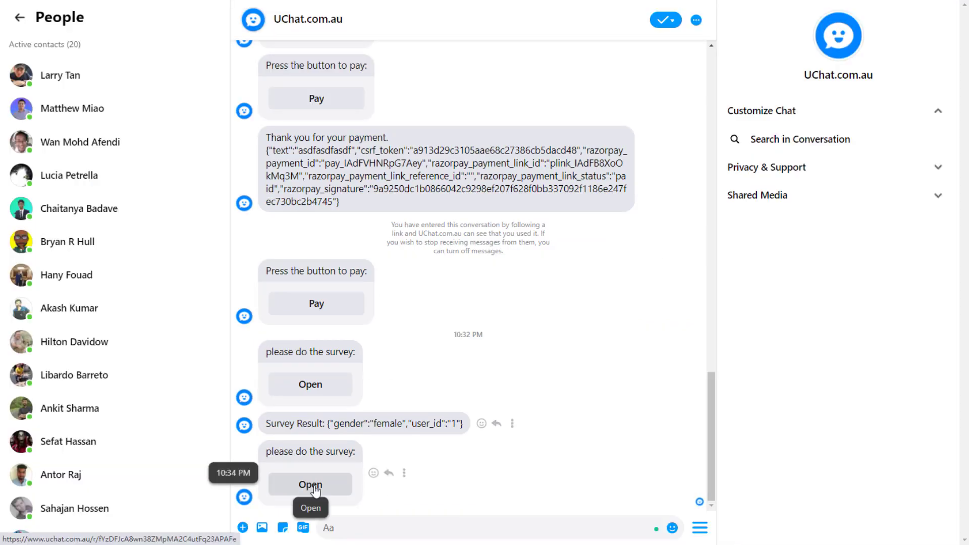
click(312, 485)
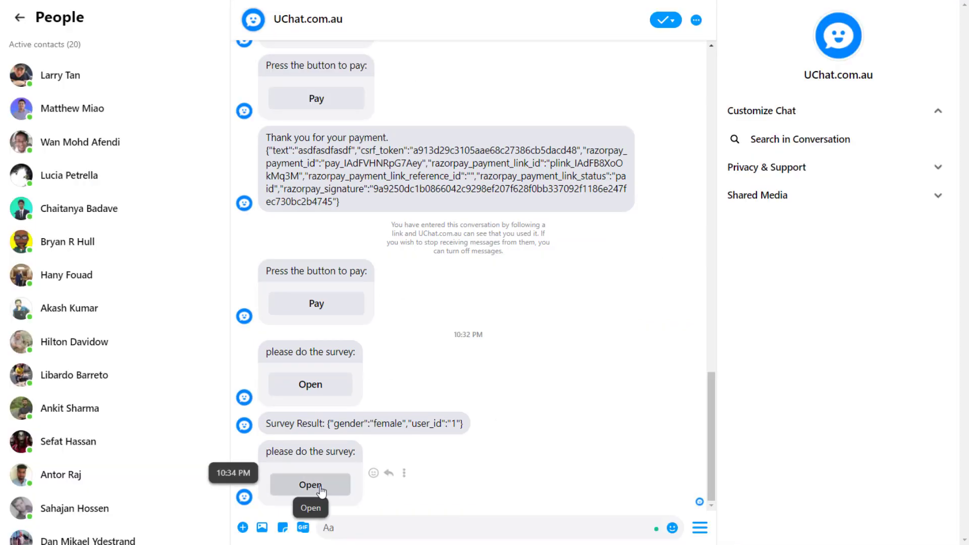
click(393, 46)
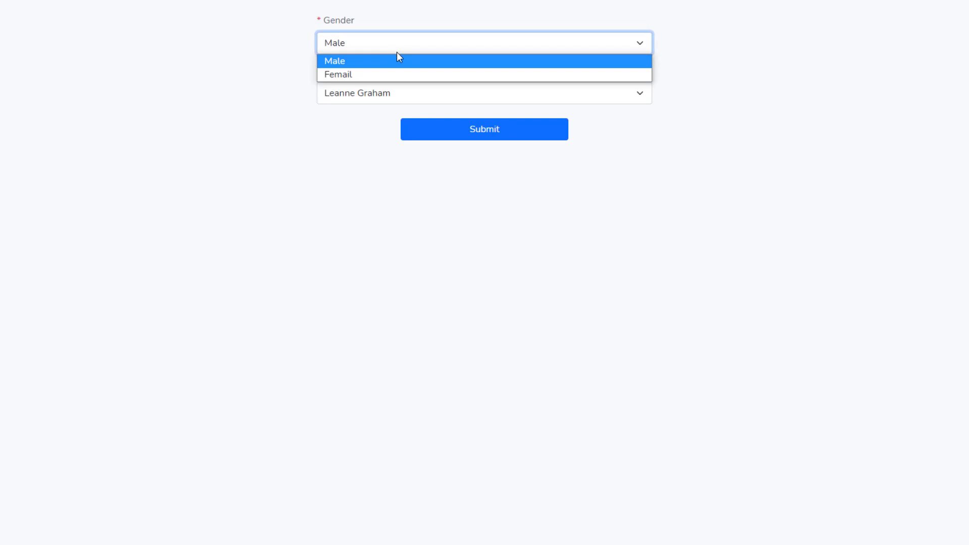
click(398, 56)
click(372, 94)
click(368, 124)
click(437, 135)
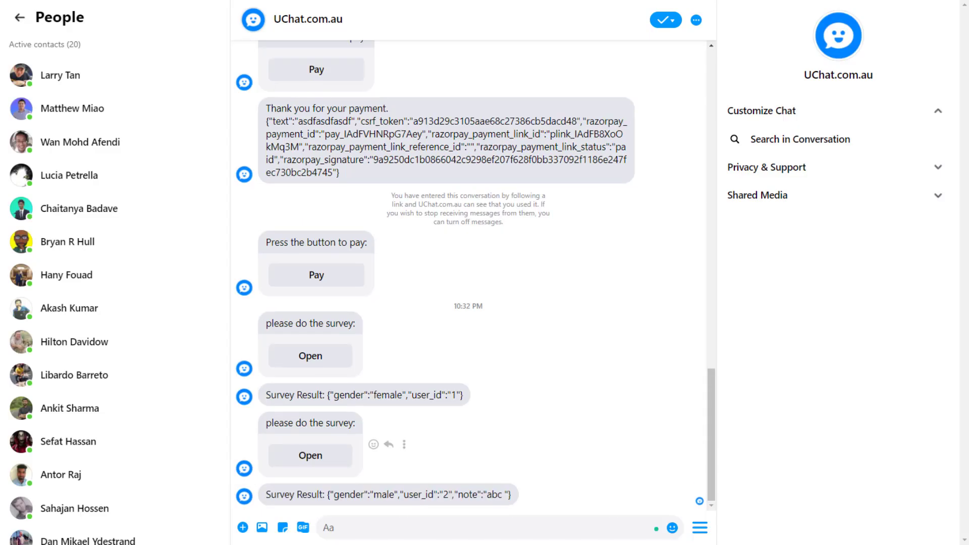
Check the new Survey Result shows gender male, the user id, and note abc.
double_click(345, 496)
click(363, 495)
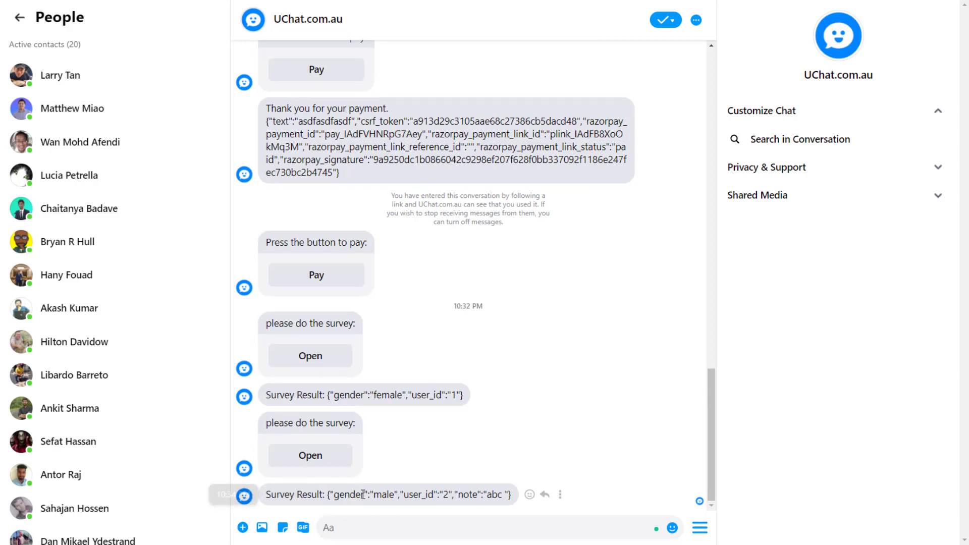
double_click(385, 495)
double_click(434, 495)
click(450, 497)
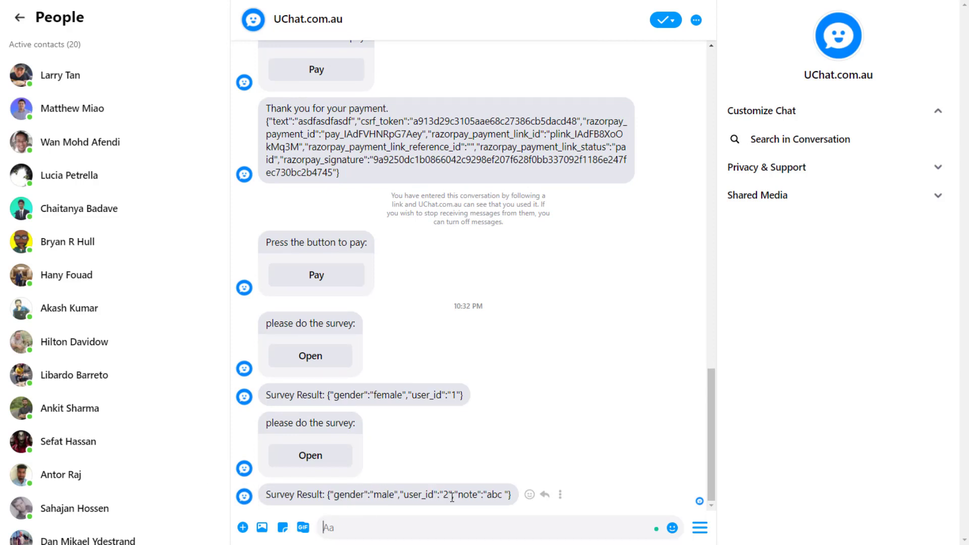
double_click(487, 496)
click(510, 492)
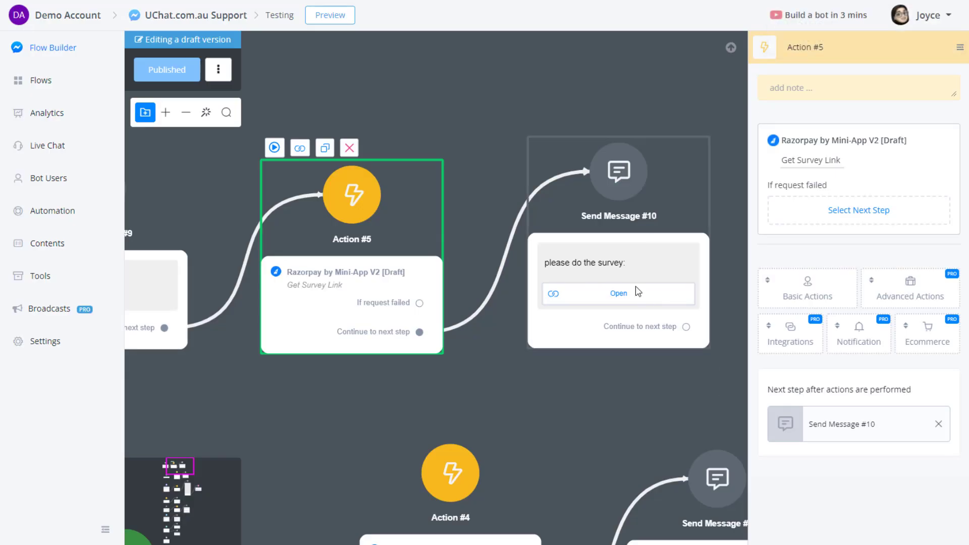
click(638, 291)
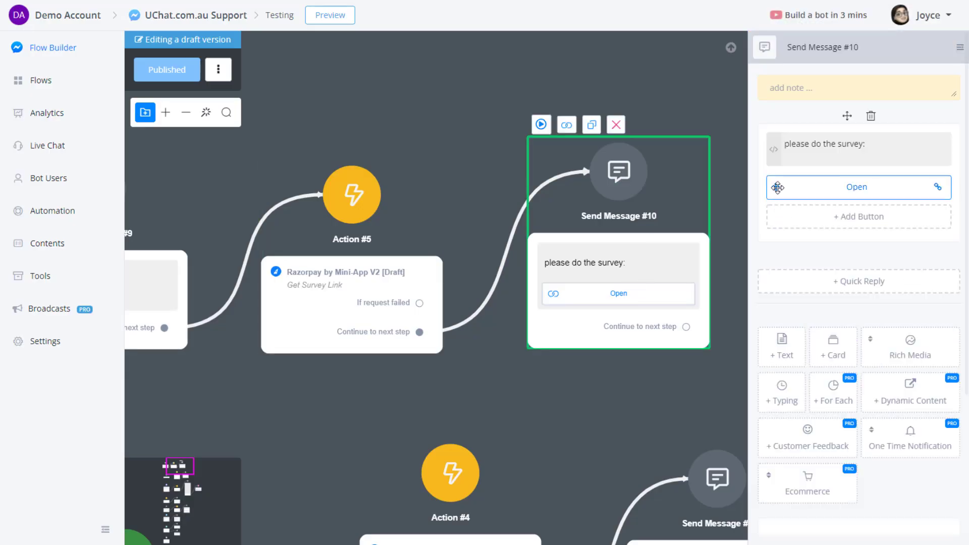
Change the Open button's link parameter from ?note=abc to ?note=slkdgjhoae and save it.
click(871, 194)
click(510, 293)
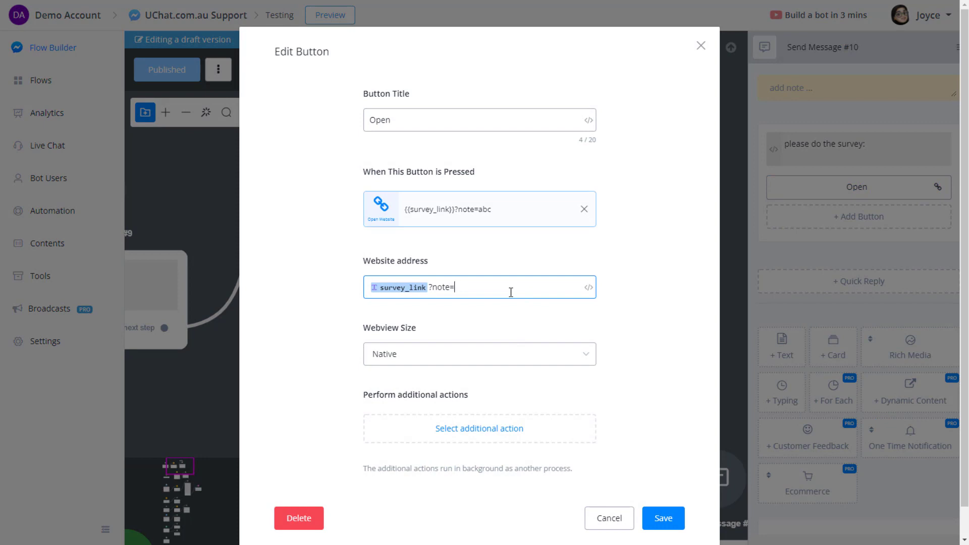
text(slkdghoae)
click(663, 523)
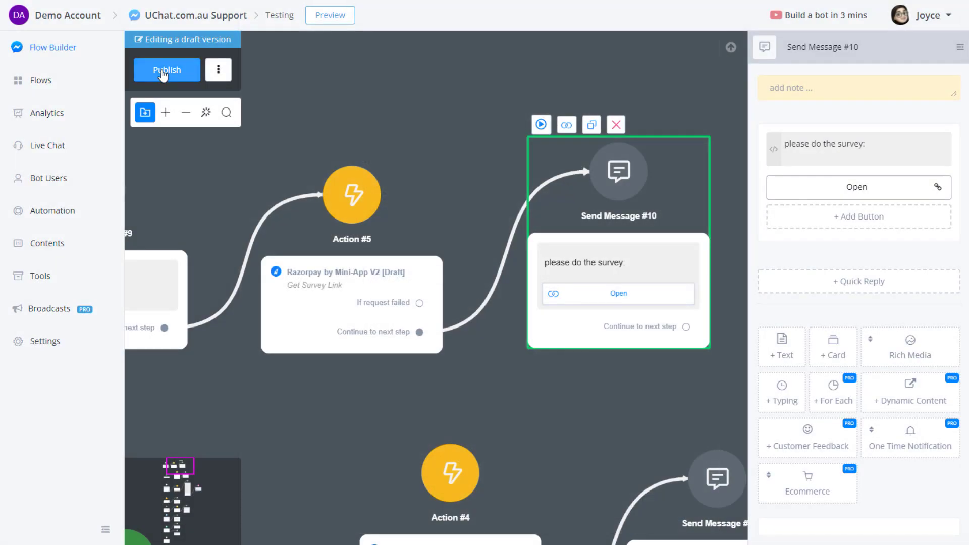
Publish the flow and send a preview of the survey step to Messenger.
click(162, 73)
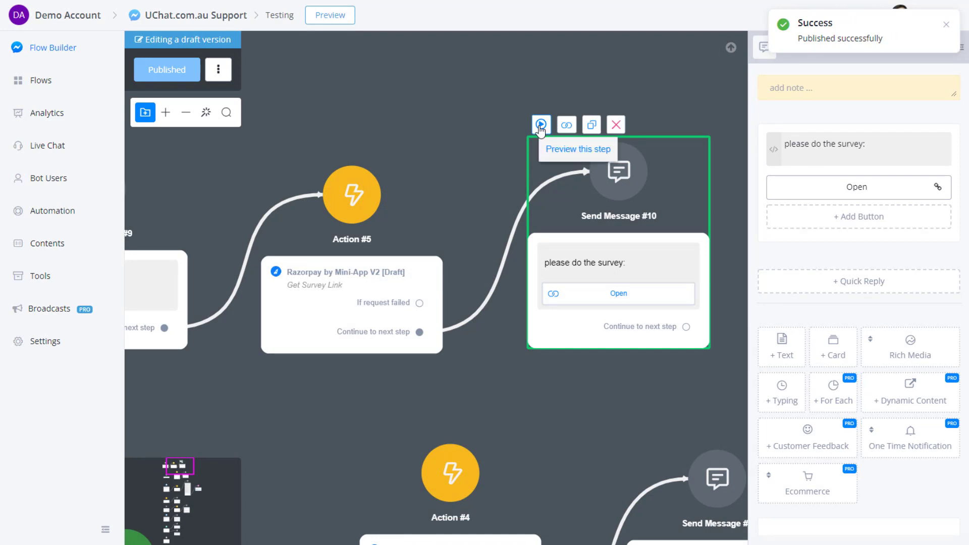
click(539, 131)
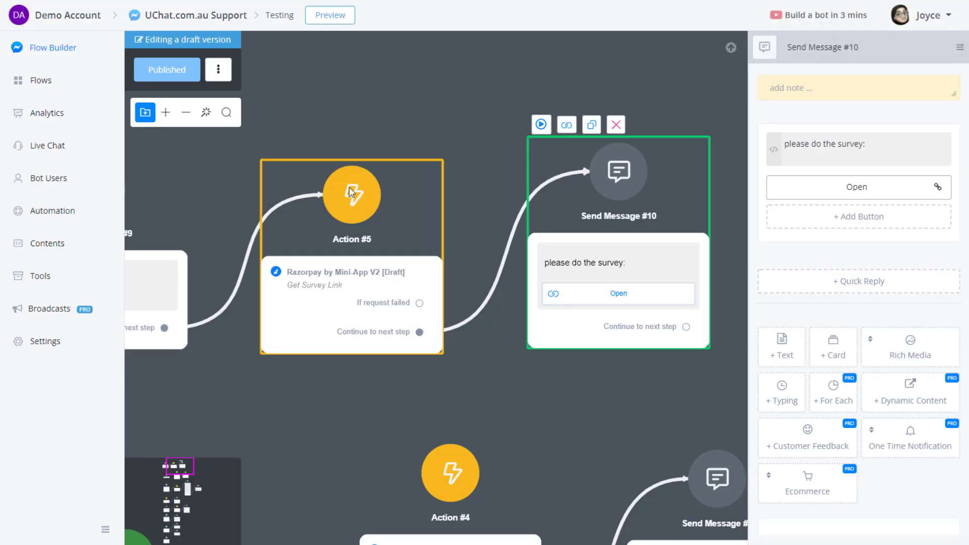
click(275, 164)
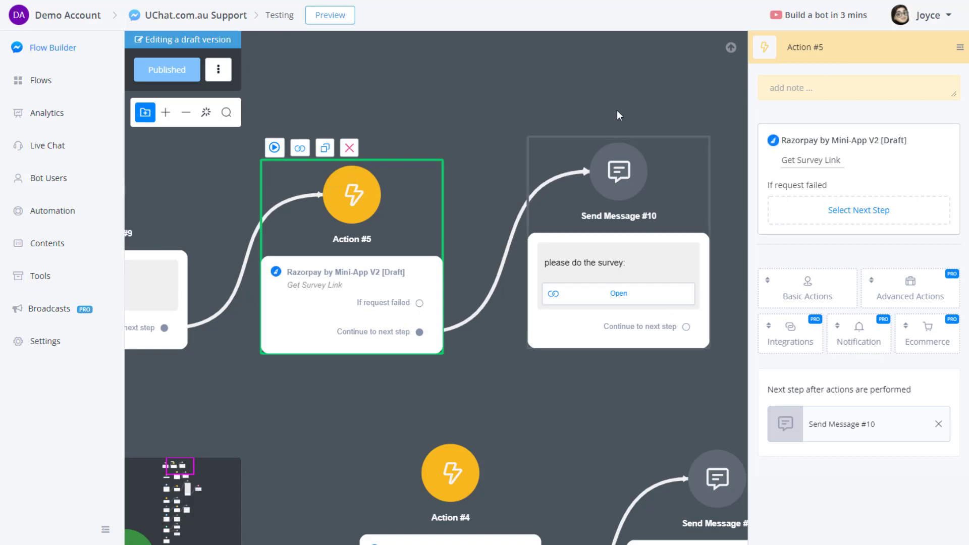
Verify the survey button's link carries ?note=slkdgjhoae, then cancel the Edit Button dialog.
click(640, 222)
click(862, 192)
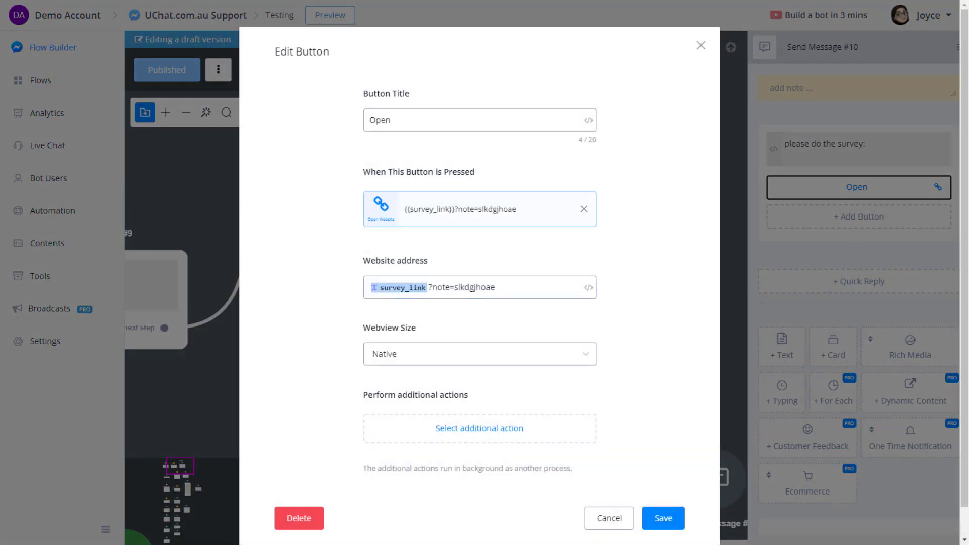
click(600, 515)
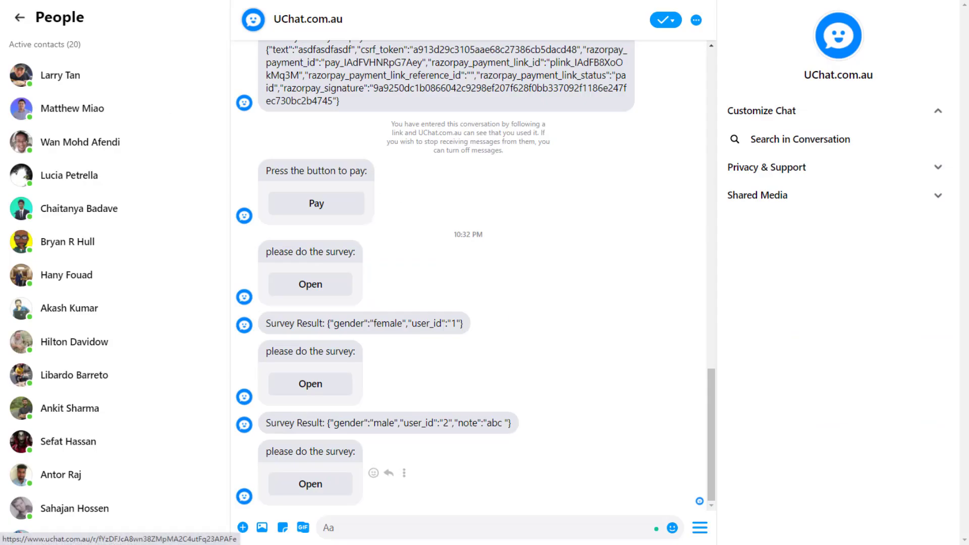
Submit the survey from the newest Messenger message and confirm the result shows note slkdgjhoae.
click(311, 484)
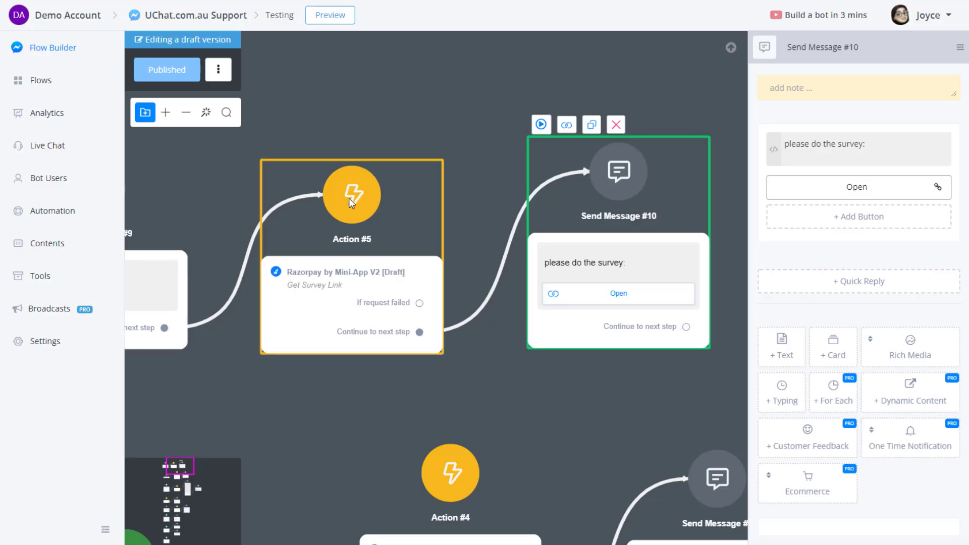
click(351, 196)
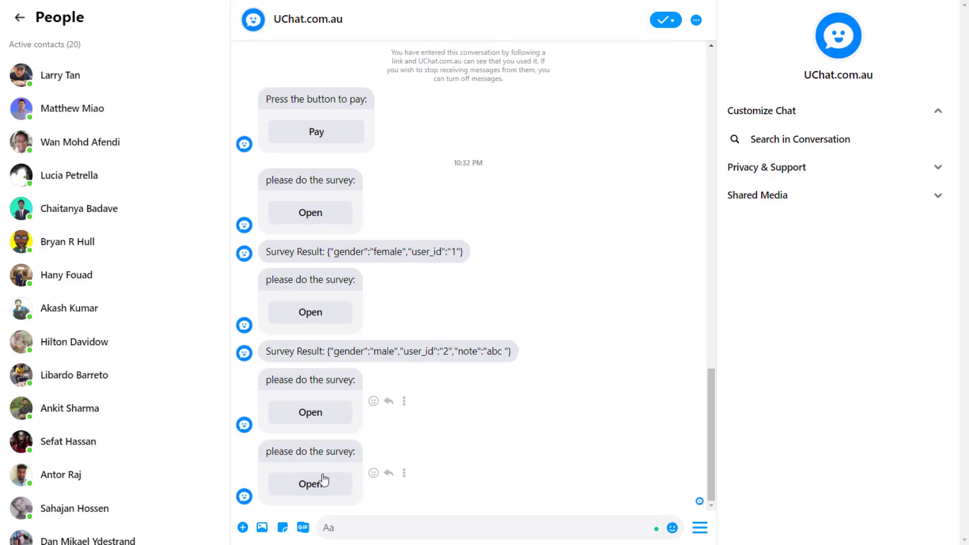
click(320, 482)
click(449, 122)
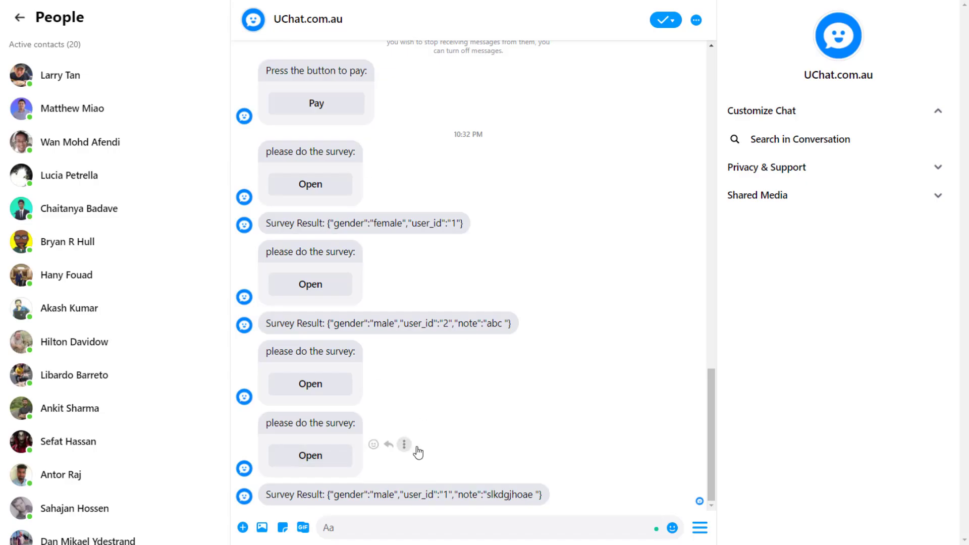
double_click(500, 496)
click(513, 495)
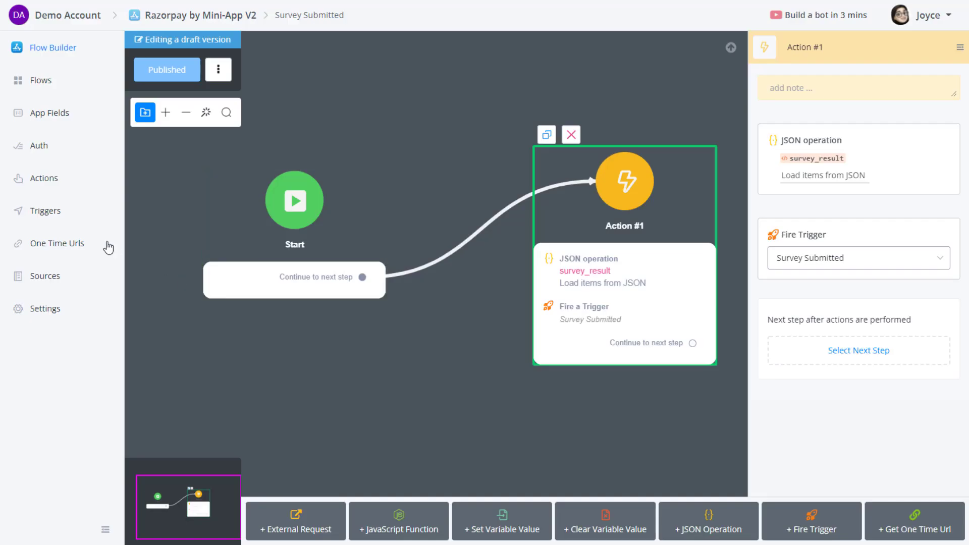
Review the mini-app's sources, API scopes, settings page and Api Token Requests section.
click(48, 275)
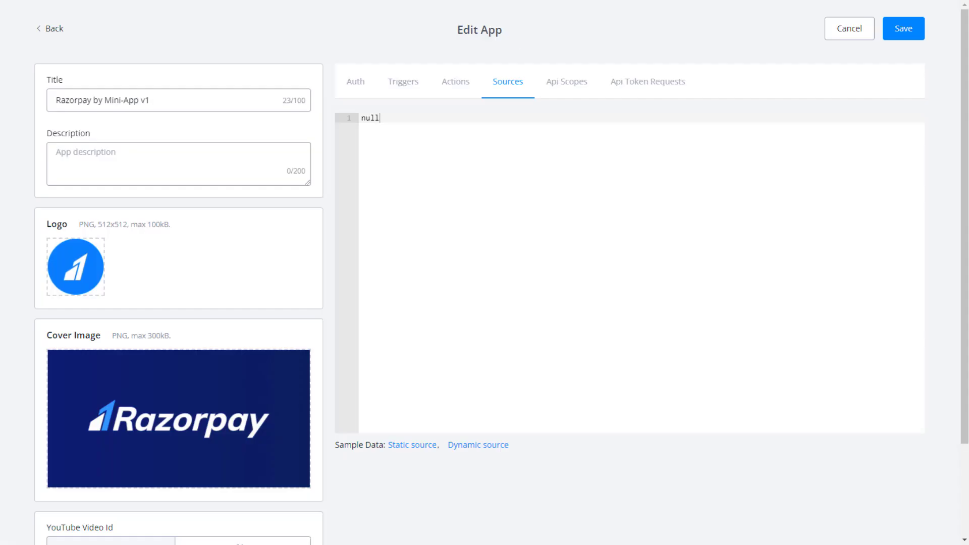
click(573, 82)
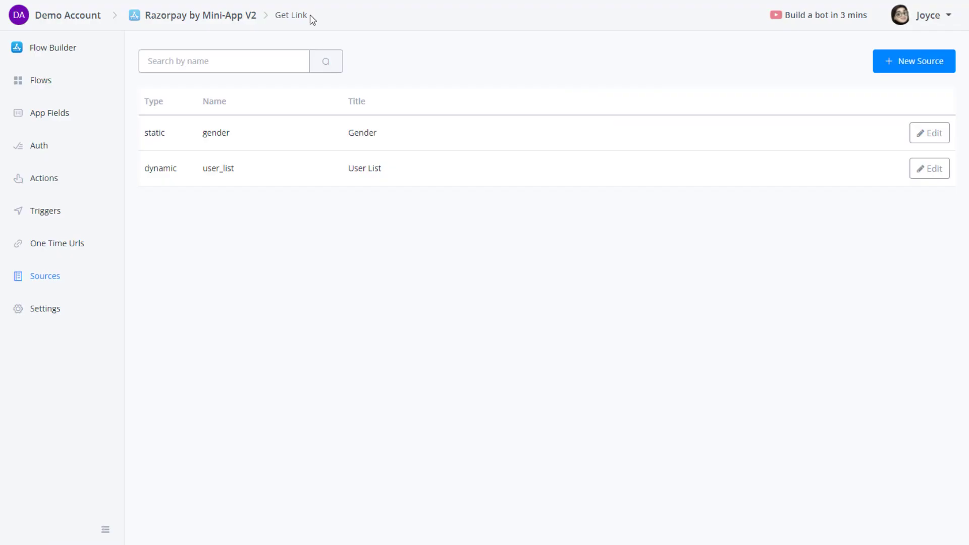
click(50, 311)
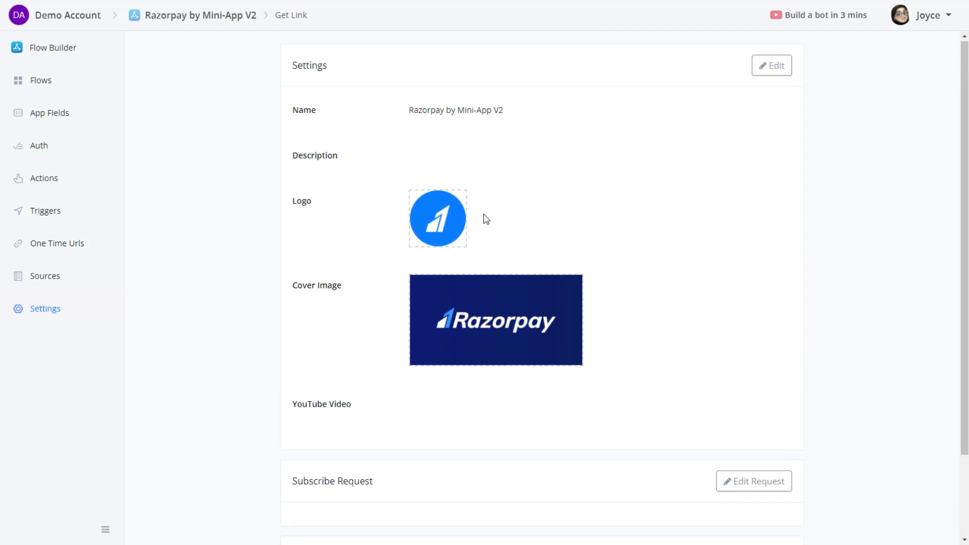
scroll(485, 218, down, 2)
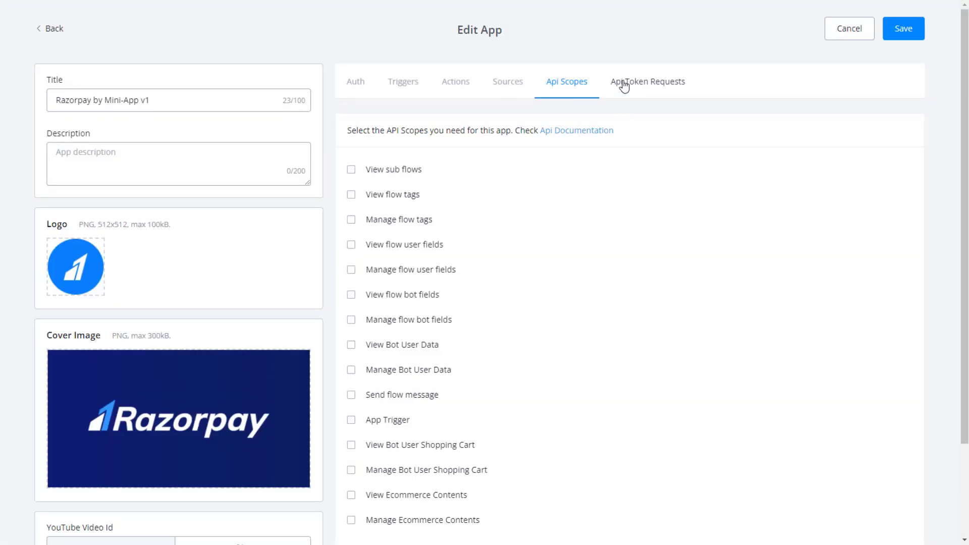
click(651, 83)
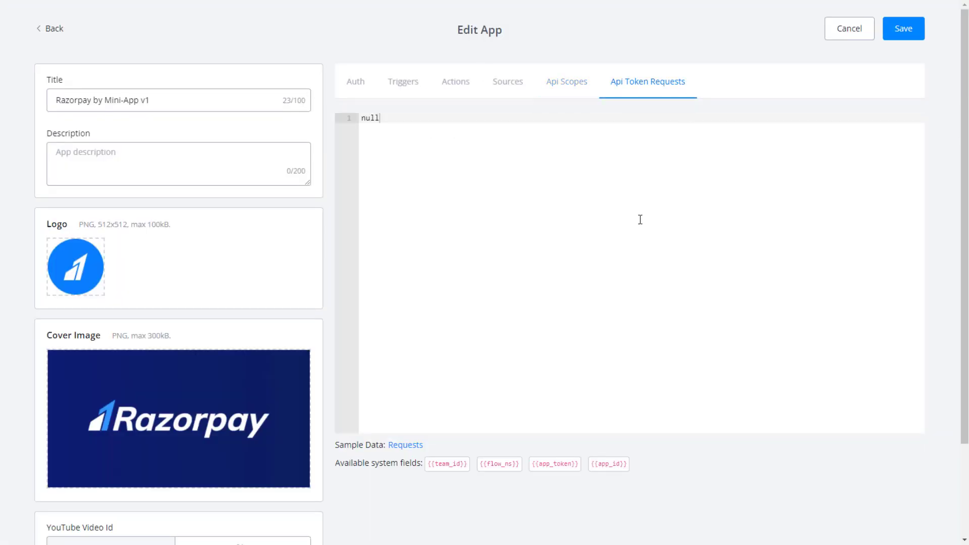
Load the Requests sample and go over its subscribe and unsubscribe blocks, including app_token.
click(406, 446)
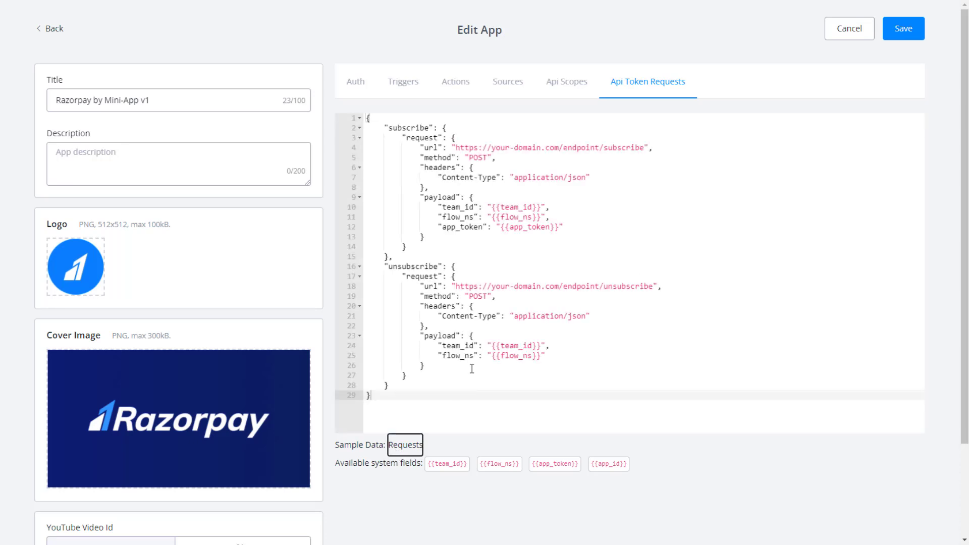
drag(407, 137, 416, 244)
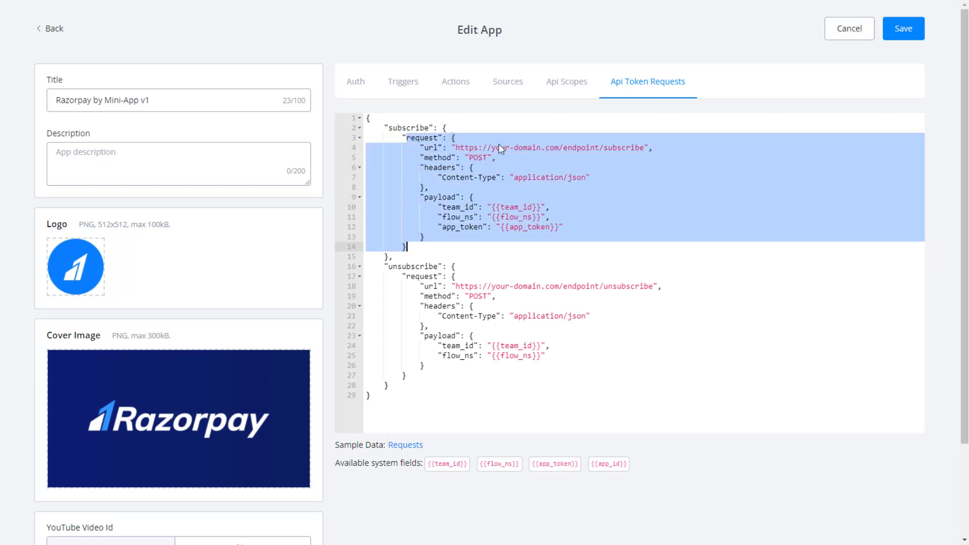
click(531, 150)
drag(406, 138, 569, 230)
click(487, 237)
click(570, 229)
drag(367, 262, 546, 356)
click(489, 346)
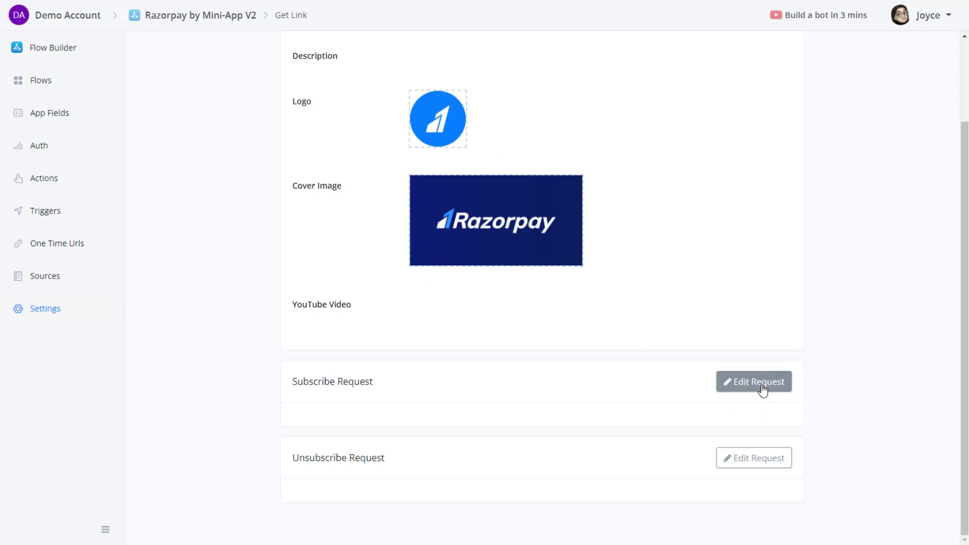
Open and cancel both the subscribe and unsubscribe Edit Request dialogs, then return to Sources.
click(759, 387)
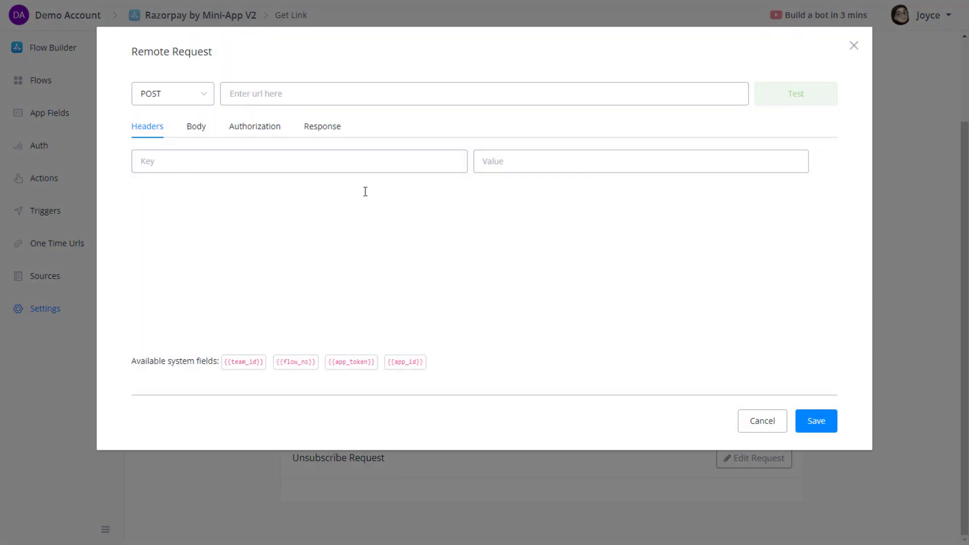
click(761, 419)
click(760, 460)
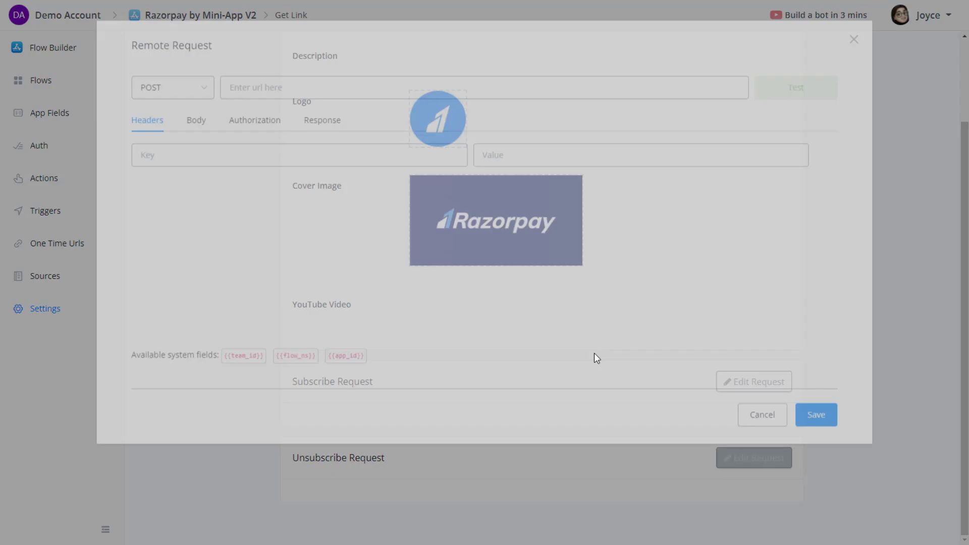
click(755, 424)
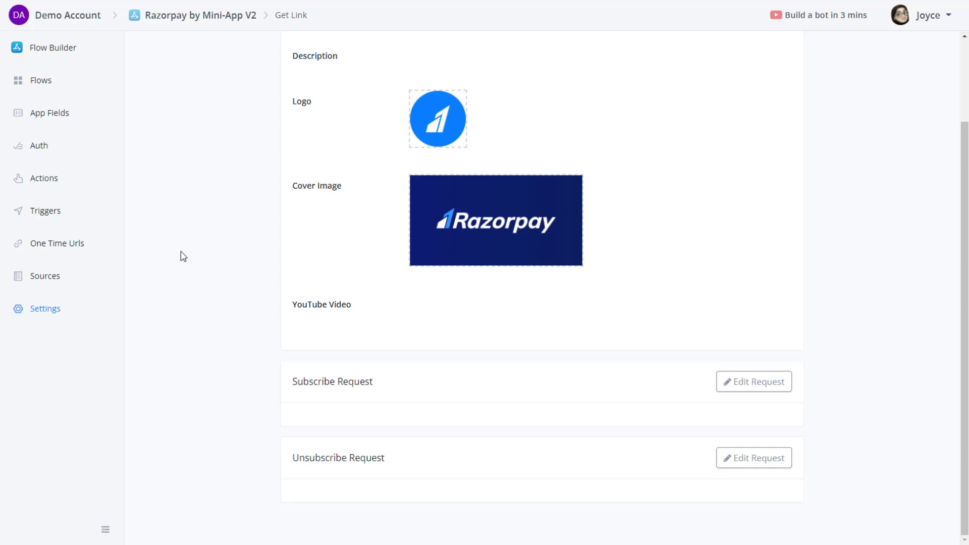
click(56, 276)
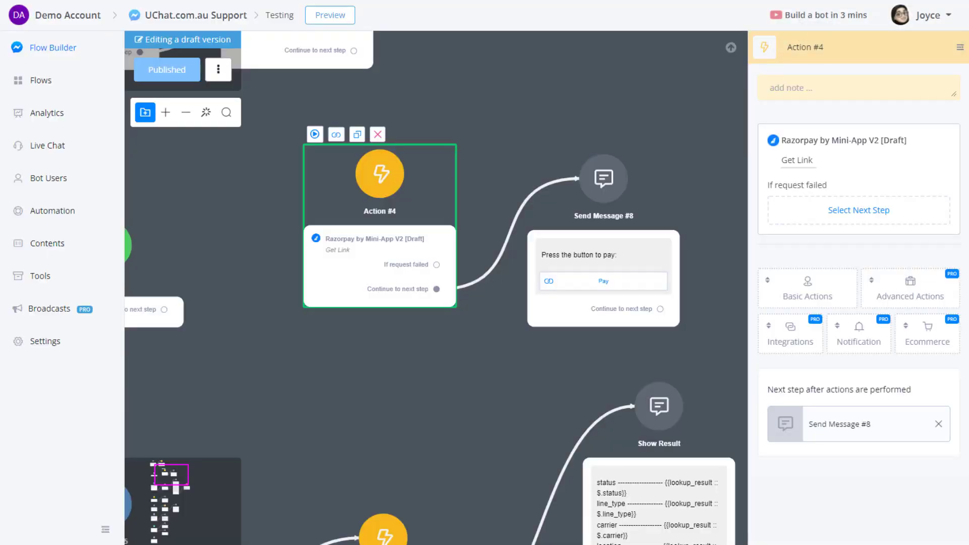